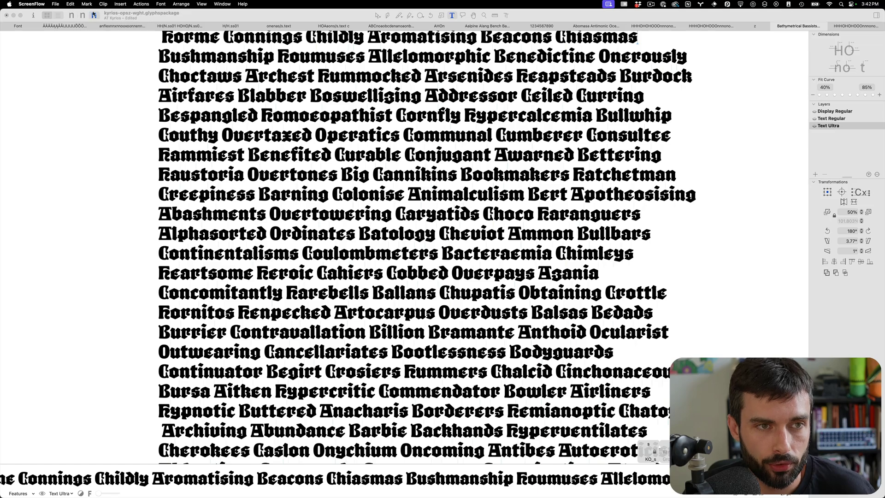
# Show the Bathymetrical Bassists sample text in the Display Regular master and view the whole text block
pyautogui.click(74, 17)
pyautogui.click(72, 16)
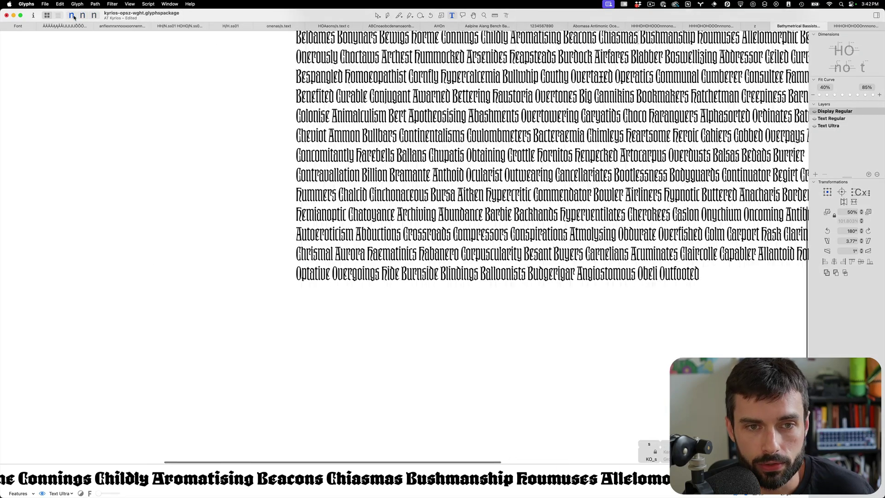
pyautogui.scroll(3, 227, 134)
pyautogui.scroll(-2, 227, 134)
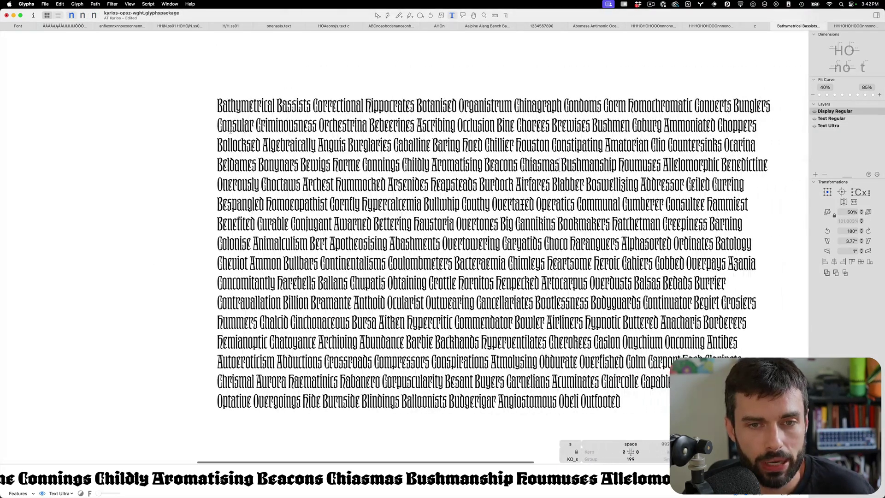
# Show the sample text in the Text Ultra master and examine its blackletter capitals from the first line on
pyautogui.click(92, 17)
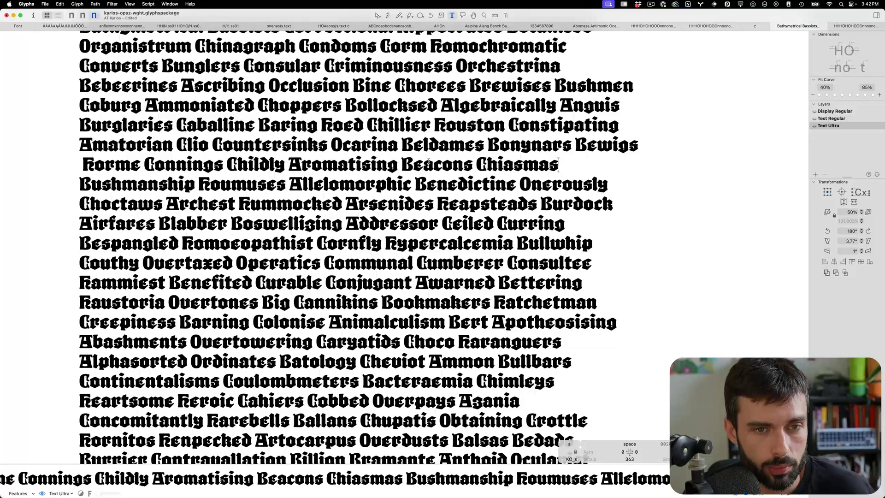
pyautogui.hscroll(-3, 427, 157)
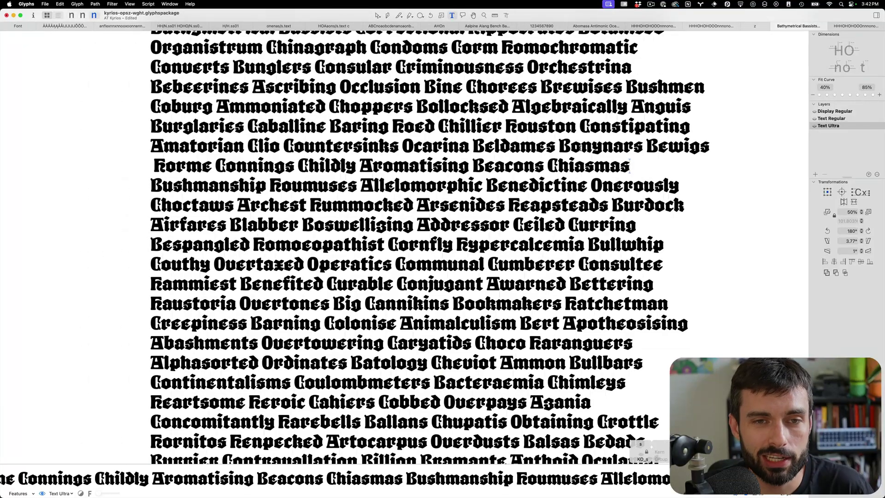
pyautogui.scroll(4, 640, 109)
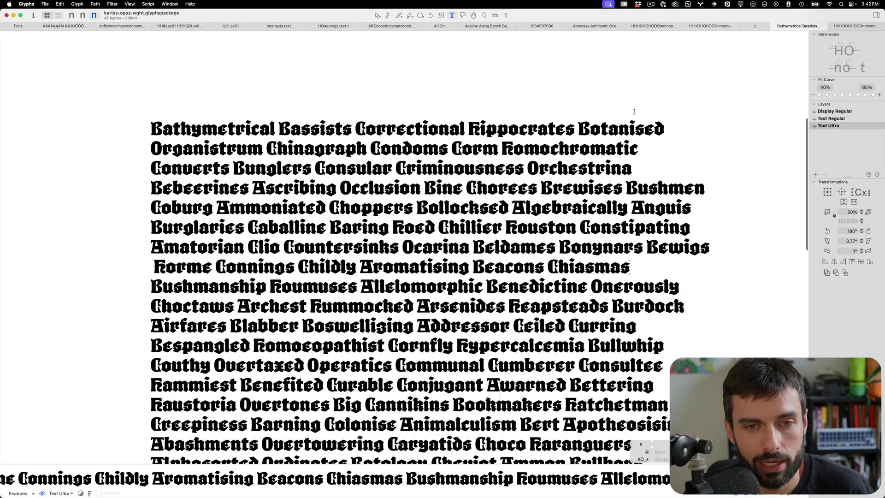
pyautogui.scroll(-3, 634, 112)
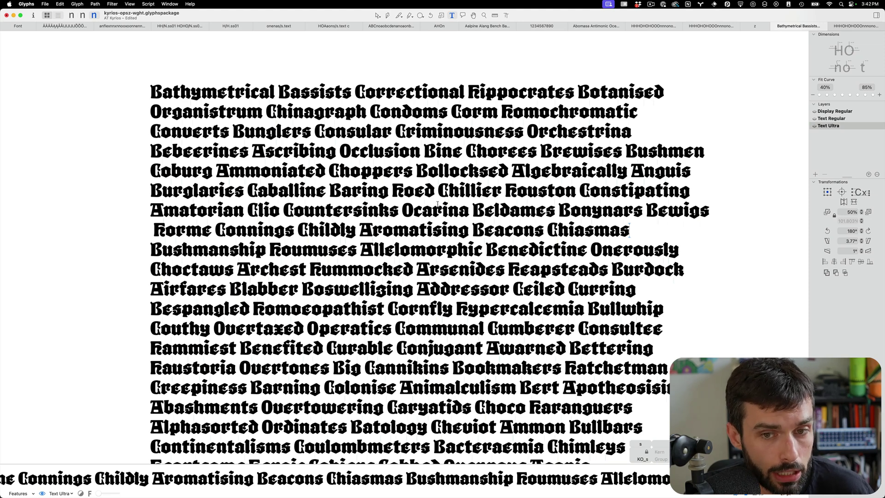
pyautogui.click(479, 150)
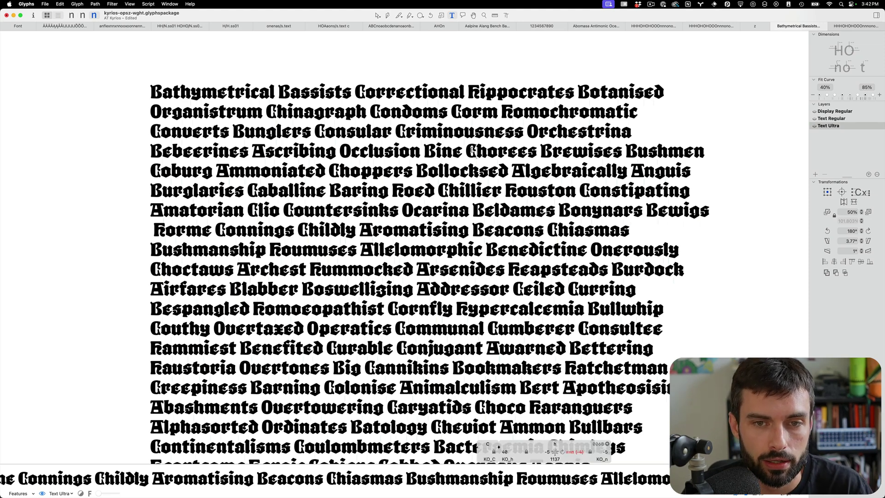
# Compare the three HHHOHOHOOOnnnono spacing proofs in the Text Ultra master
pyautogui.click(857, 25)
pyautogui.press('super+minus')
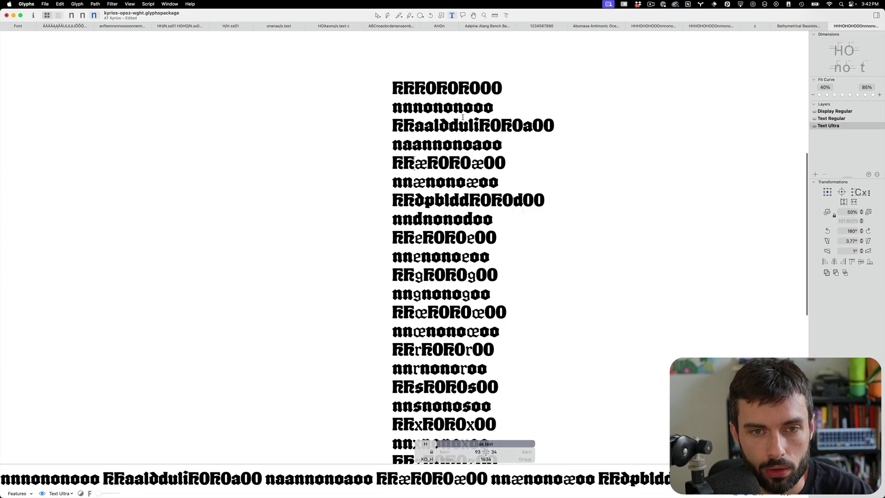
pyautogui.click(654, 26)
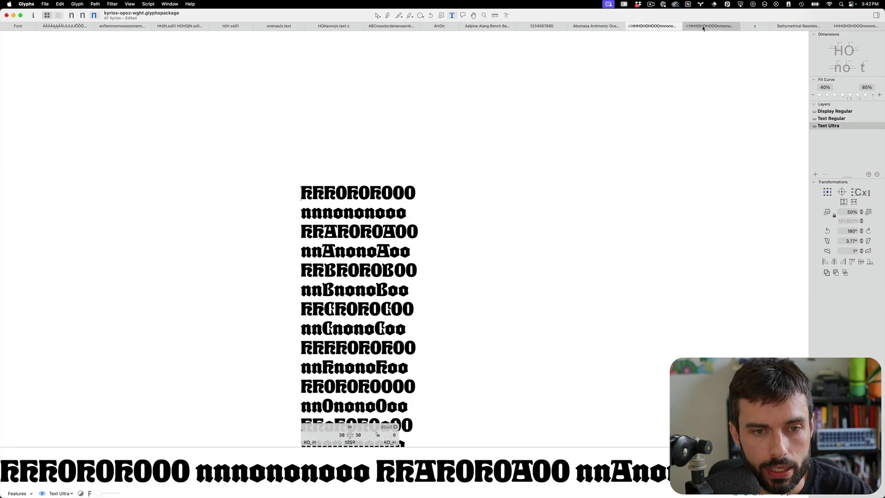
pyautogui.click(703, 28)
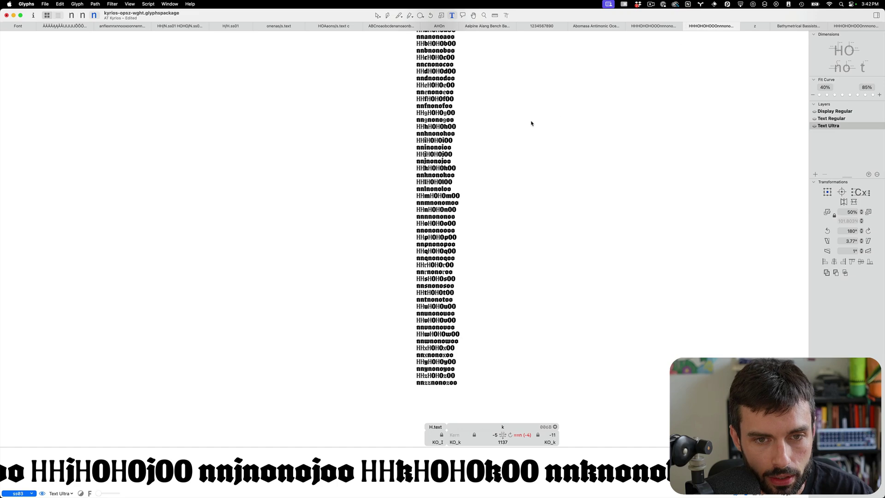
pyautogui.scroll(5, 529, 123)
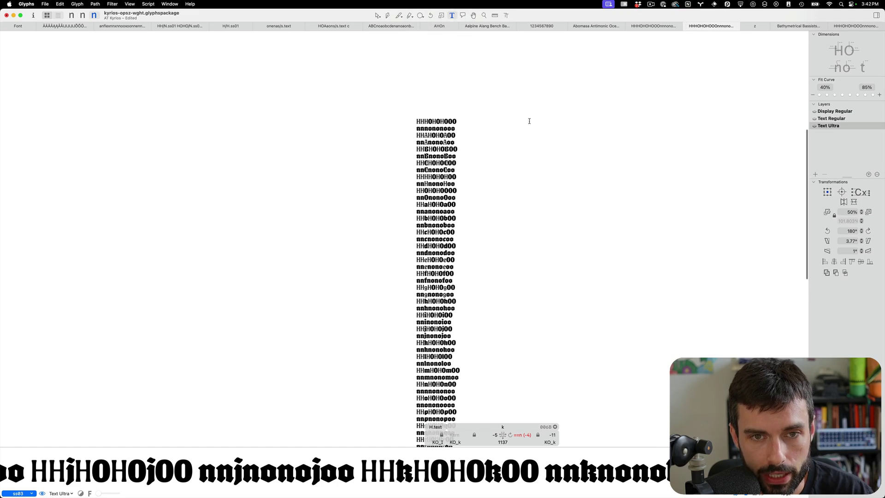
pyautogui.click(856, 26)
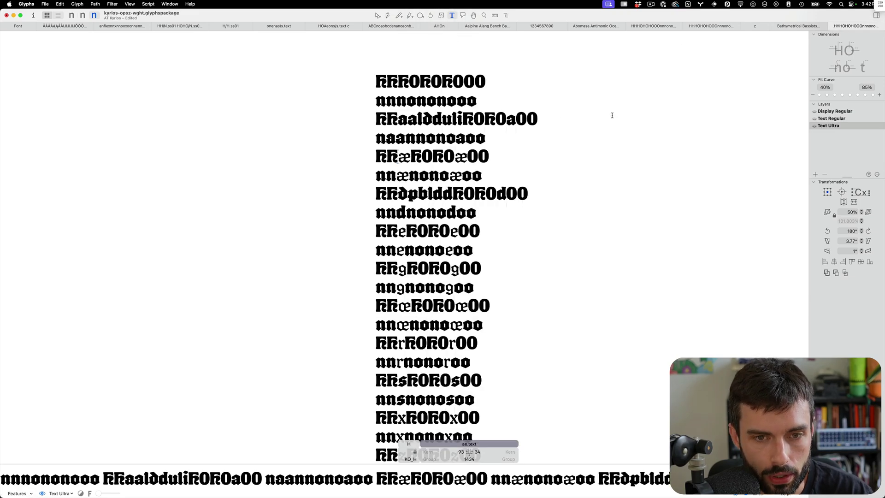
# Return to the Bathymetrical Bassists sample text and inspect the Text Ultra letterforms at a larger size
pyautogui.click(797, 26)
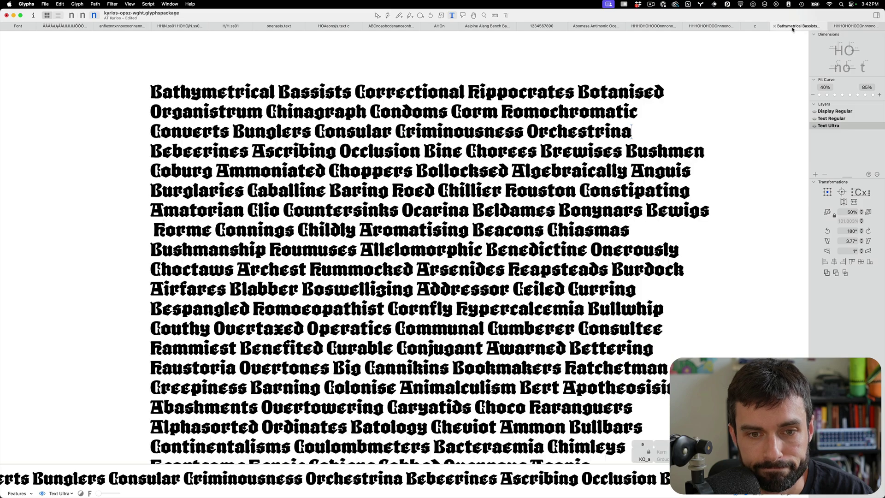
pyautogui.scroll(-5, 470, 167)
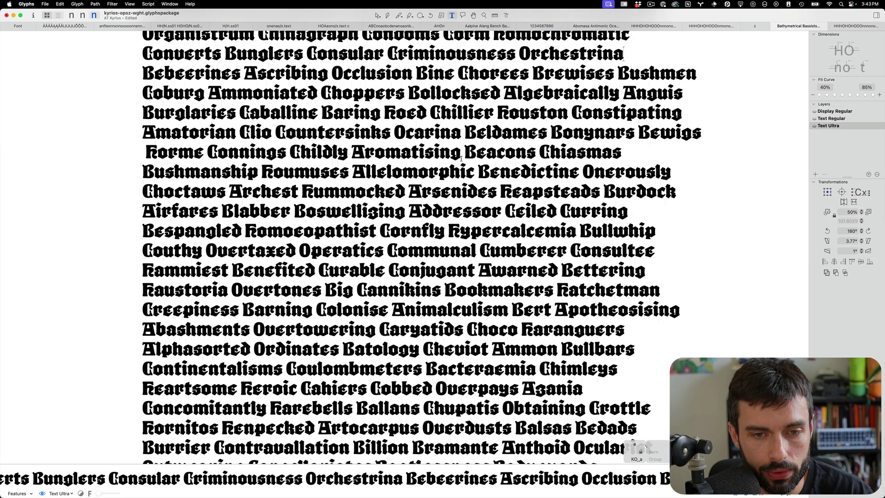
pyautogui.scroll(-4, 399, 277)
pyautogui.scroll(3, 399, 277)
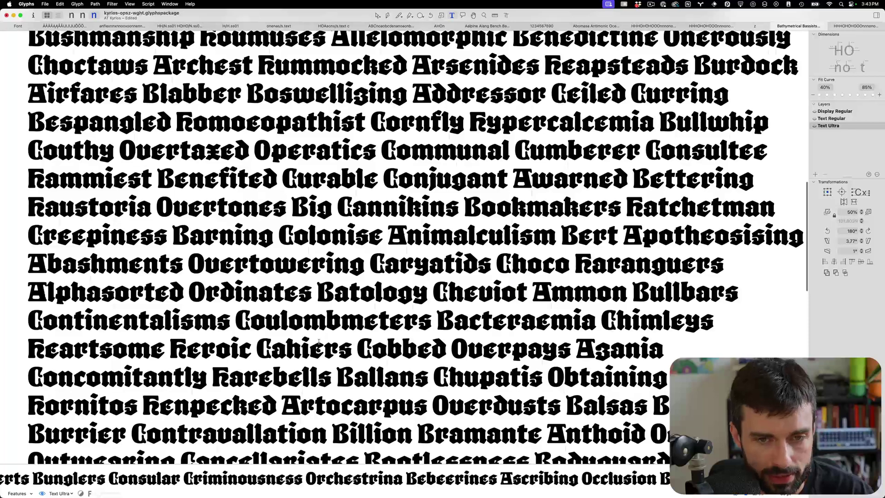
# Show the sample text in the Text Regular master with its full line width in view
pyautogui.click(83, 16)
pyautogui.hscroll(10, 251, 129)
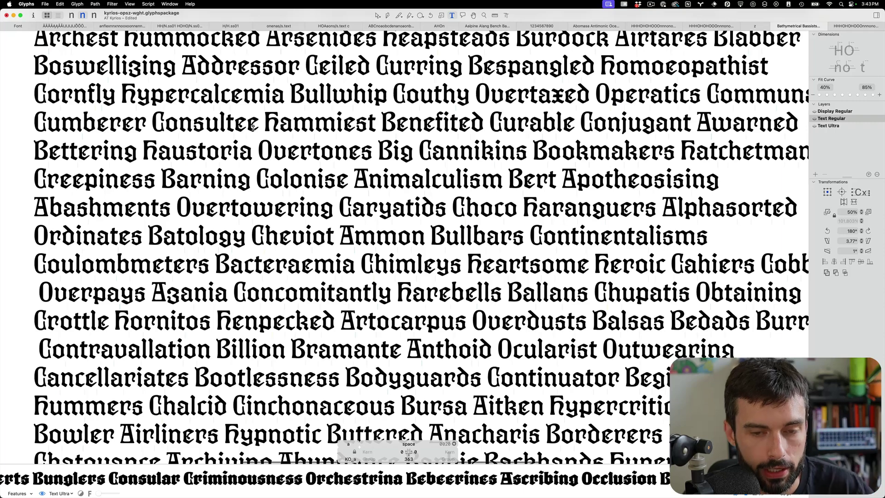
pyautogui.hscroll(1, 253, 126)
pyautogui.hscroll(1, 254, 128)
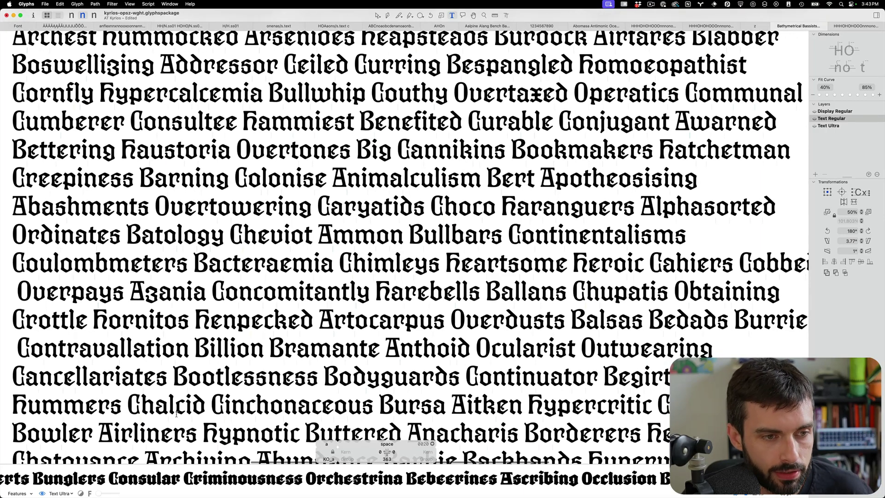
# Enable Stylistic Set 3 (Higher-legibility Forms) for the sample text and review the alternates in Text Regular
pyautogui.click(20, 493)
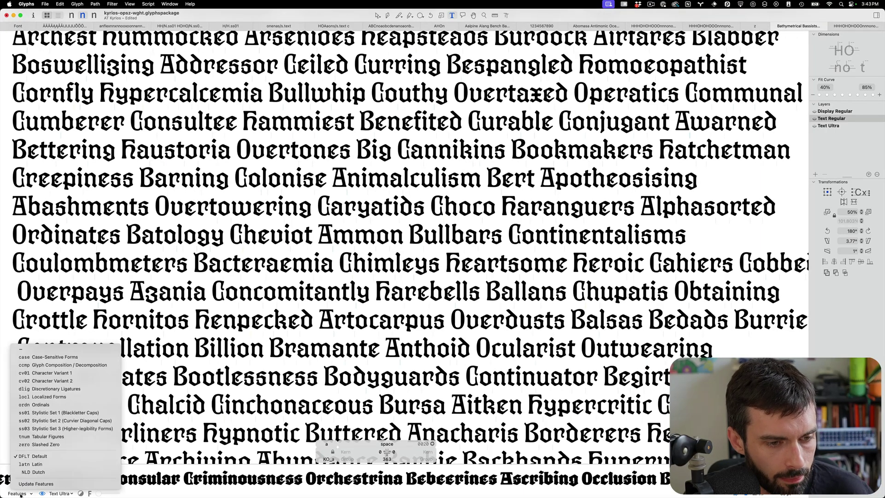
pyautogui.click(33, 428)
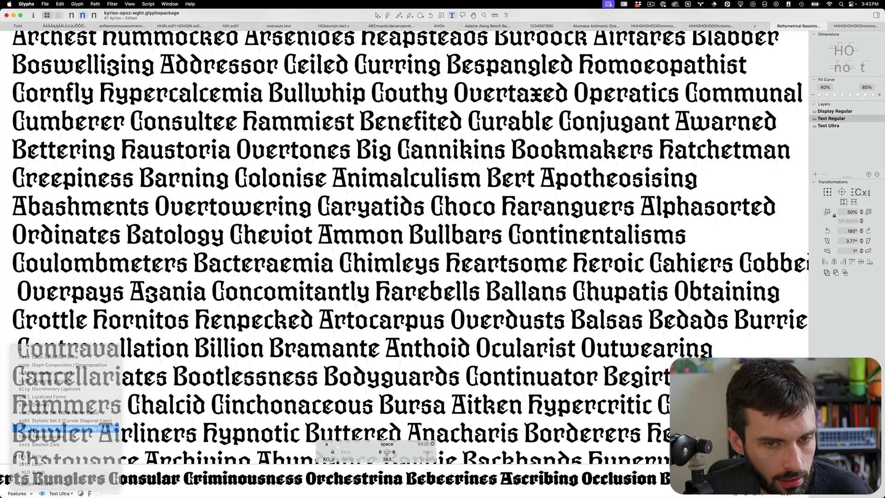
pyautogui.hscroll(-5, 389, 290)
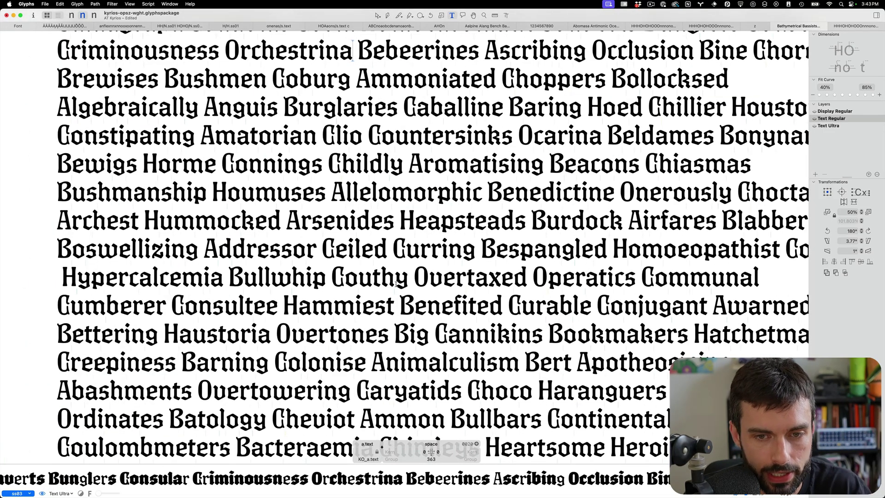
pyautogui.hscroll(1, 395, 283)
pyautogui.hscroll(4, 395, 283)
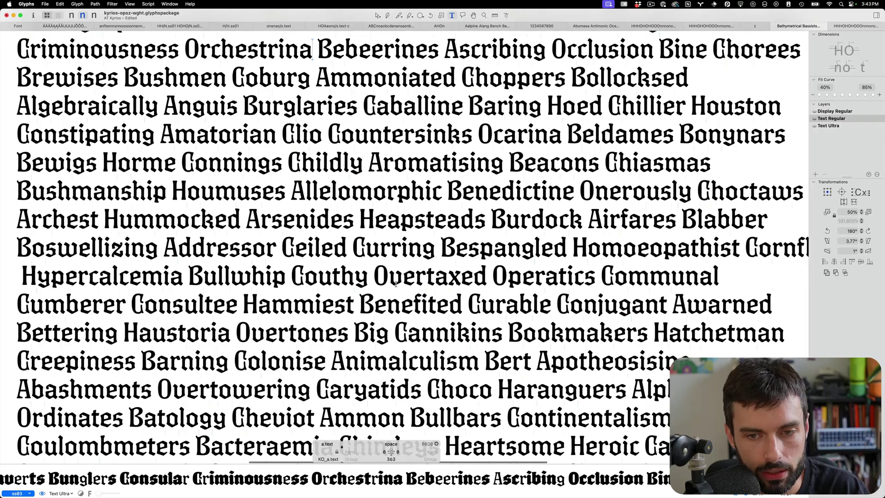
pyautogui.scroll(-3, 643, 247)
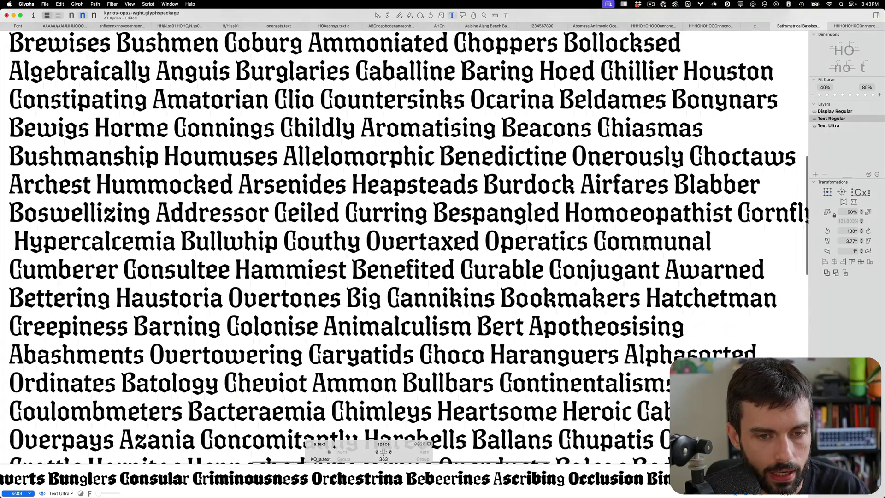
pyautogui.hscroll(3, 642, 247)
pyautogui.hscroll(-3, 642, 245)
pyautogui.scroll(-3, 641, 244)
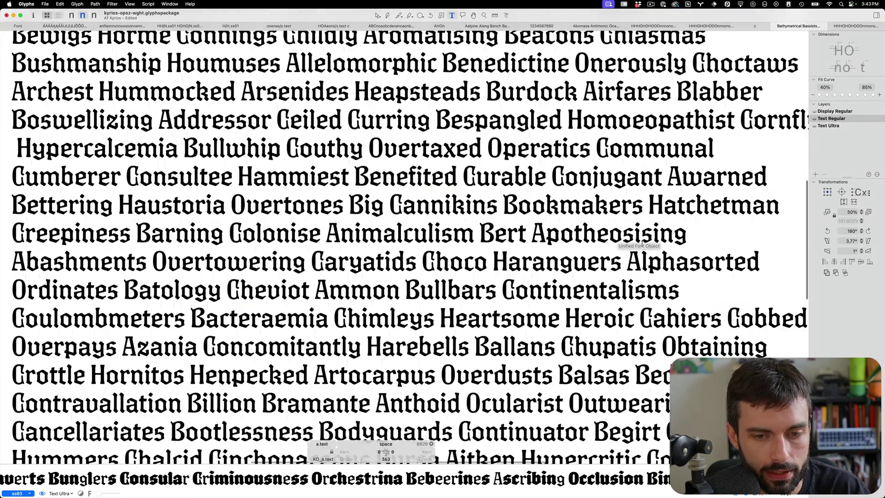
# Show the sample text with the higher-legibility forms in the Text Ultra master and look for alternates not yet at Ultra weight
pyautogui.click(94, 16)
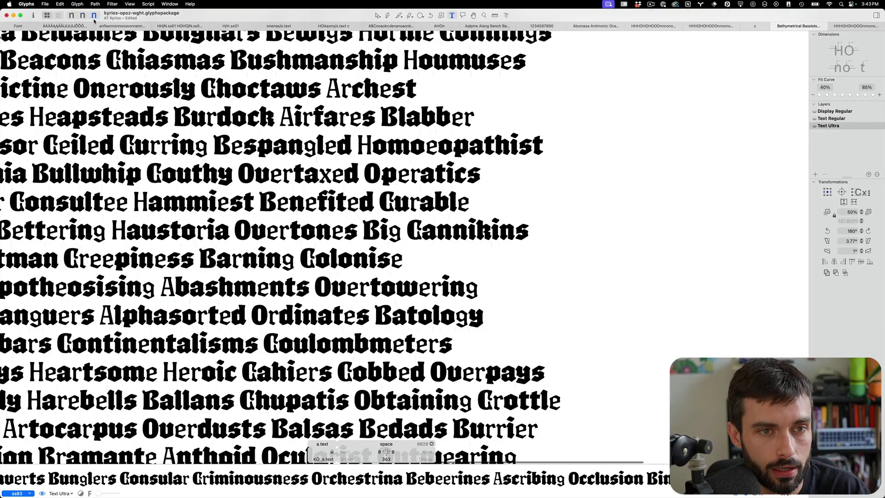
pyautogui.hscroll(-10, 290, 145)
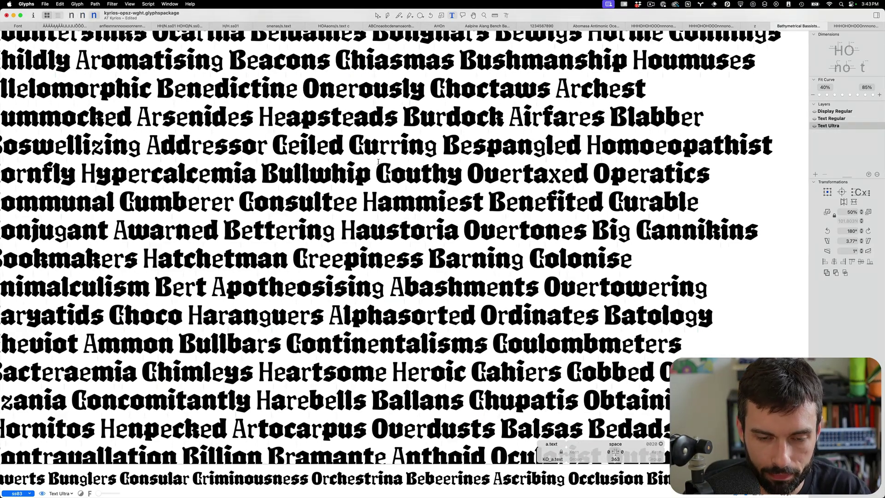
pyautogui.hscroll(-2, 379, 162)
pyautogui.scroll(-3, 380, 161)
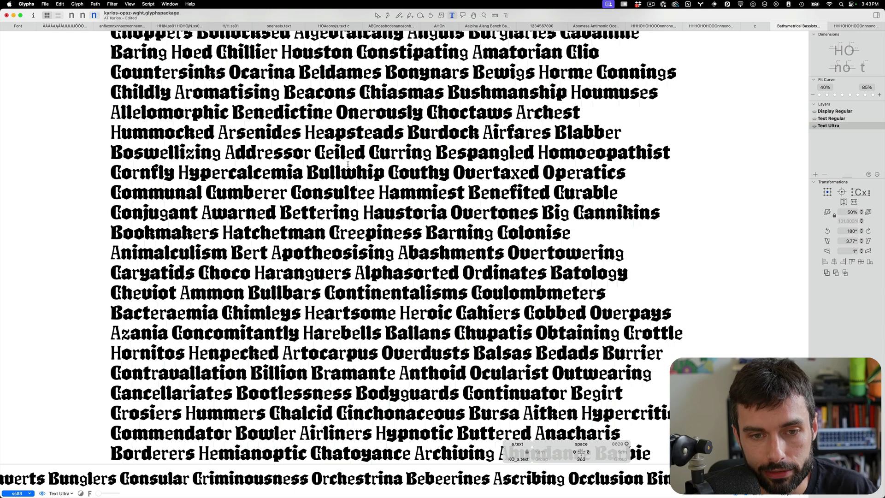
pyautogui.scroll(3, 426, 181)
pyautogui.scroll(4, 426, 181)
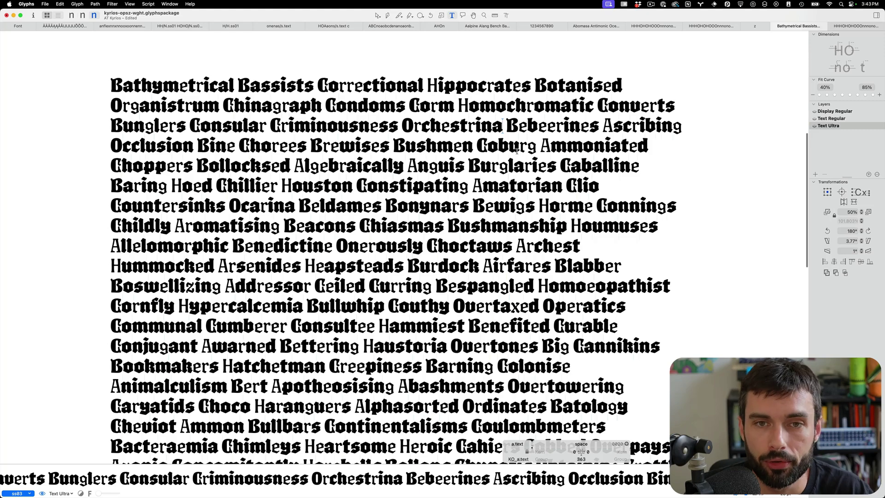
# Examine the lowercase alternates in the last HHHOHOHOOOnnnono spacing proof, from the a lines down to the z lines
pyautogui.click(858, 26)
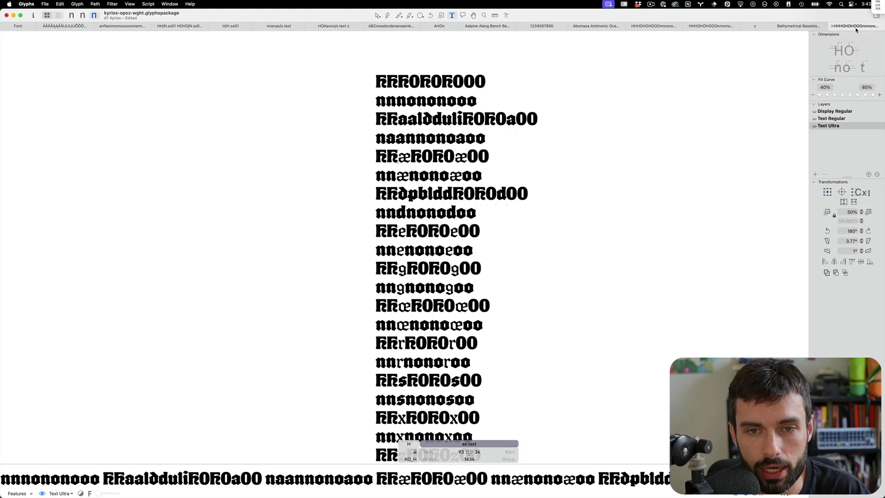
pyautogui.scroll(2, 440, 130)
pyautogui.scroll(-5, 441, 131)
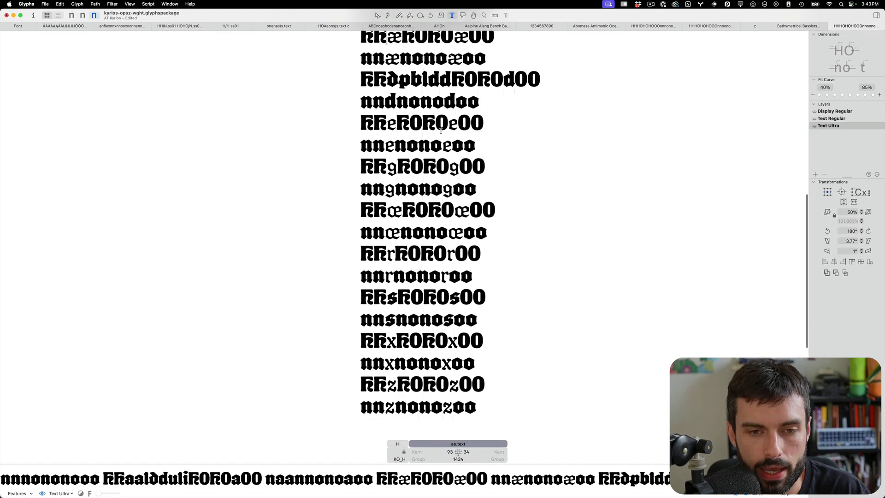
pyautogui.scroll(2, 441, 131)
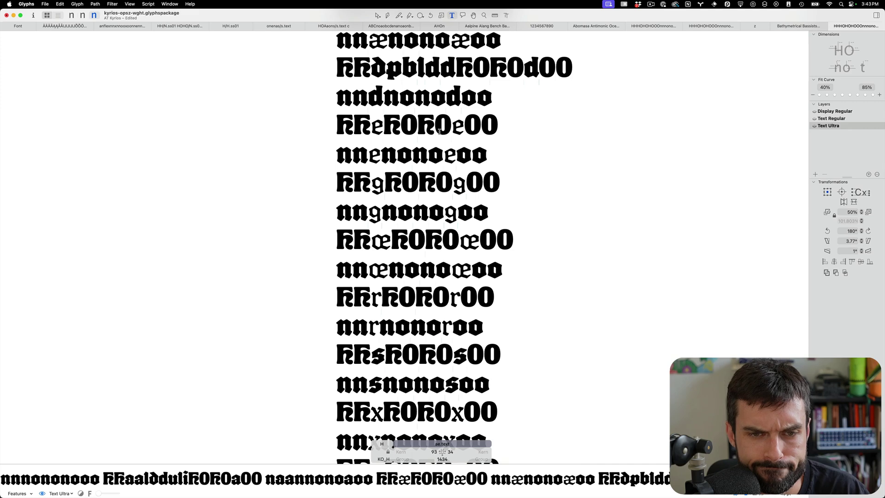
pyautogui.scroll(2, 439, 131)
pyautogui.scroll(-3, 439, 131)
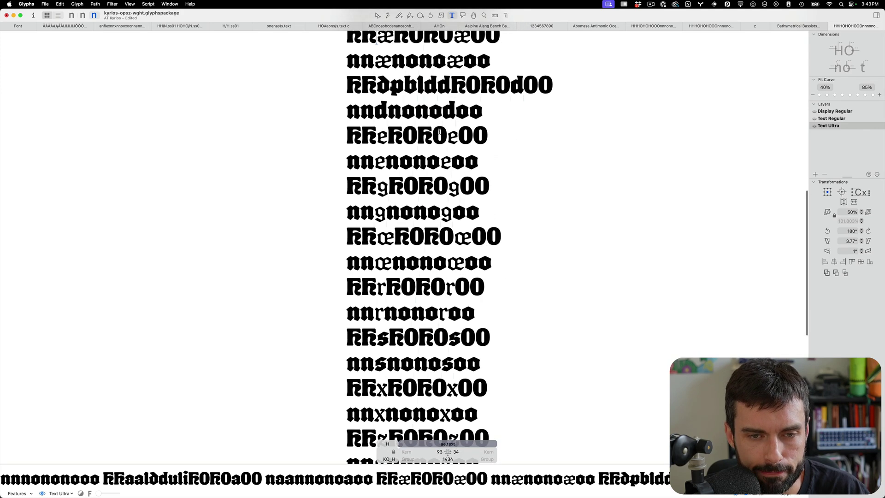
pyautogui.scroll(-2, 439, 131)
pyautogui.scroll(-2, 439, 131)
pyautogui.scroll(10, 439, 131)
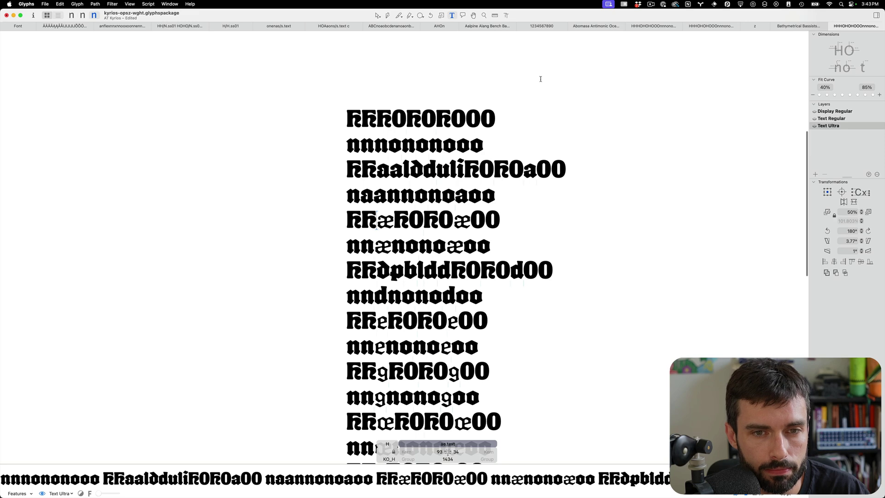
# Open the HHHOHOHOOOnnnono spacing proof that uses ss03 and inspect its first lines at large size
pyautogui.click(650, 25)
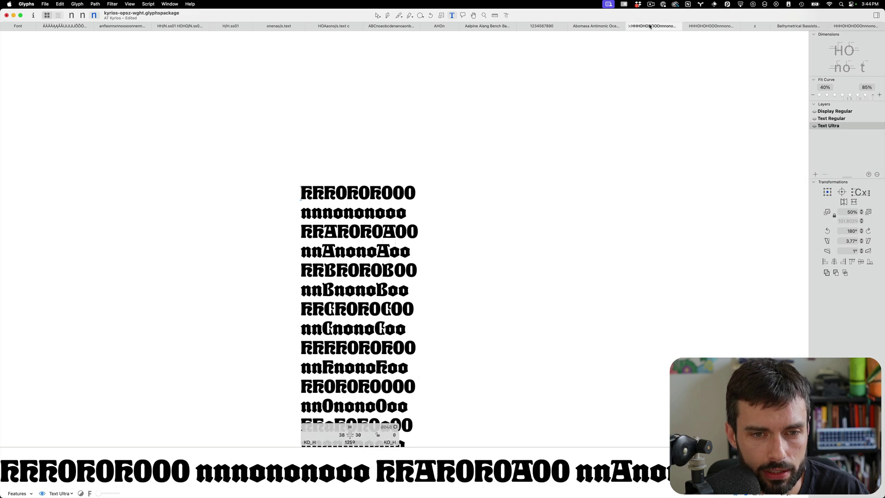
pyautogui.click(699, 26)
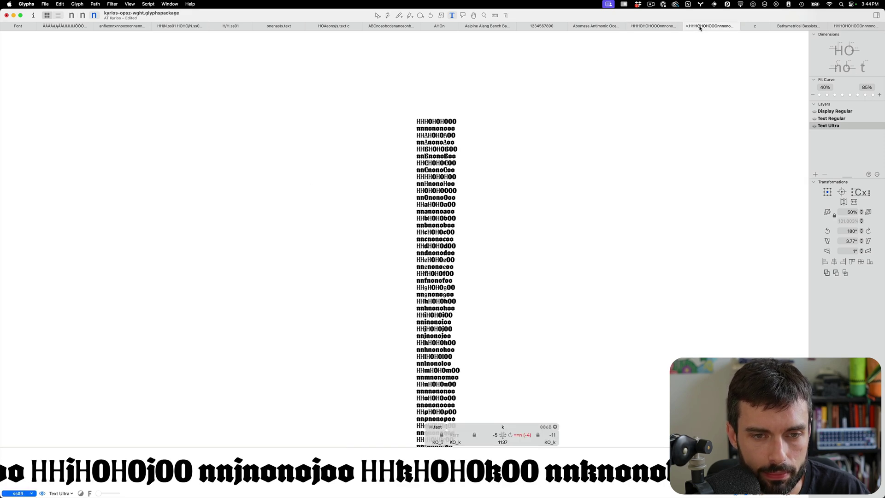
pyautogui.scroll(5, 489, 115)
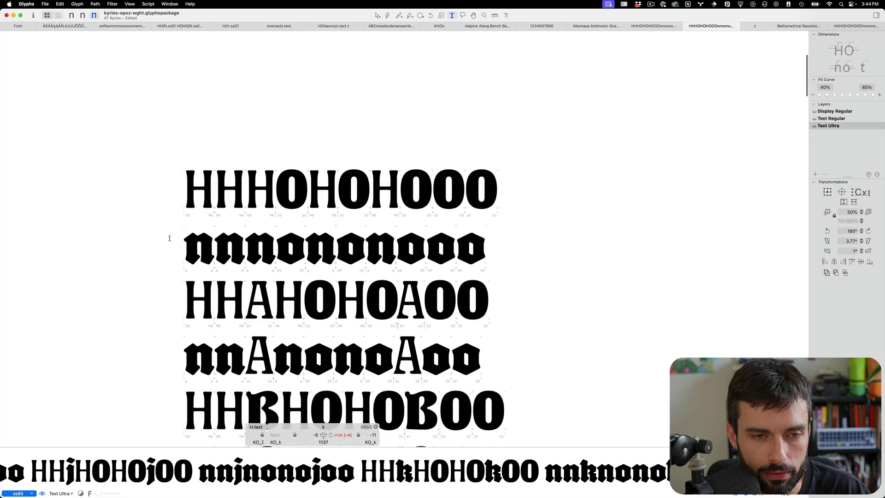
# Close every open proof and sample text tab so that only the font overview remains
pyautogui.click(42, 26)
pyautogui.click(42, 26)
pyautogui.click(42, 26)
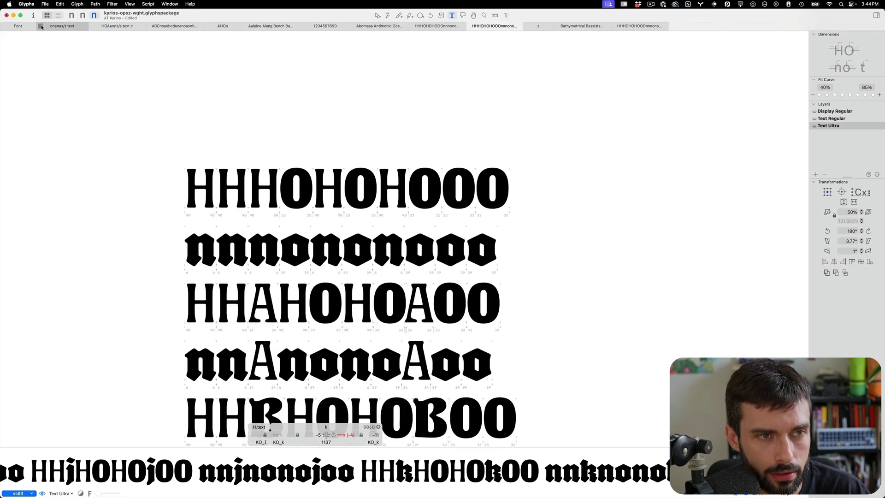
pyautogui.click(41, 27)
pyautogui.click(41, 26)
pyautogui.click(42, 26)
pyautogui.click(41, 26)
pyautogui.click(42, 27)
pyautogui.click(42, 26)
pyautogui.click(41, 26)
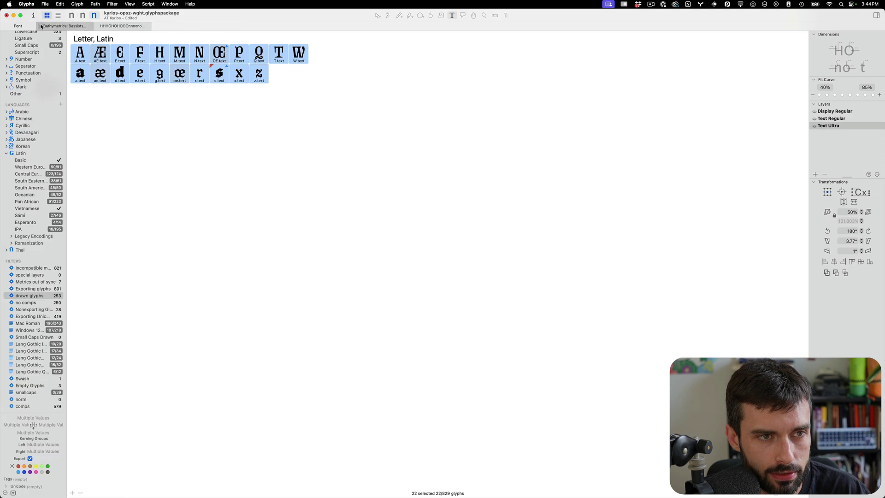
pyautogui.click(41, 26)
pyautogui.click(42, 26)
pyautogui.click(41, 26)
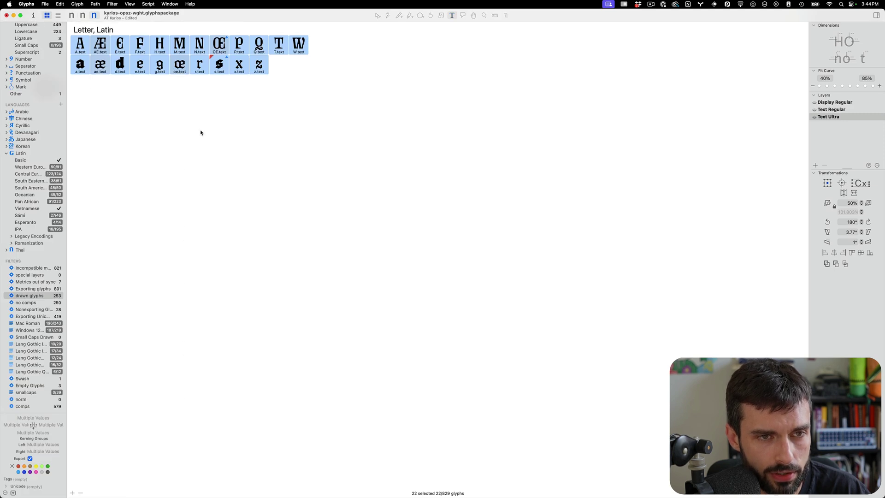
# Filter the font overview to the Basic Latin glyphs and clear the .text search
pyautogui.scroll(3, 49, 57)
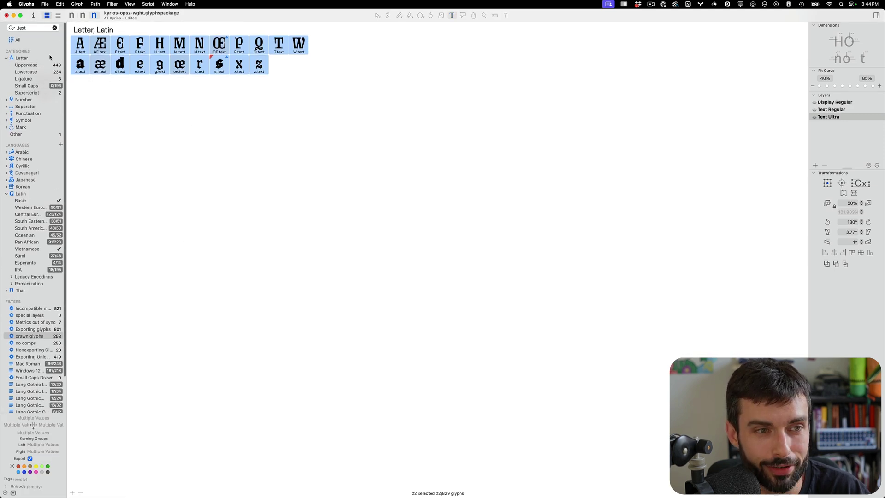
pyautogui.click(26, 65)
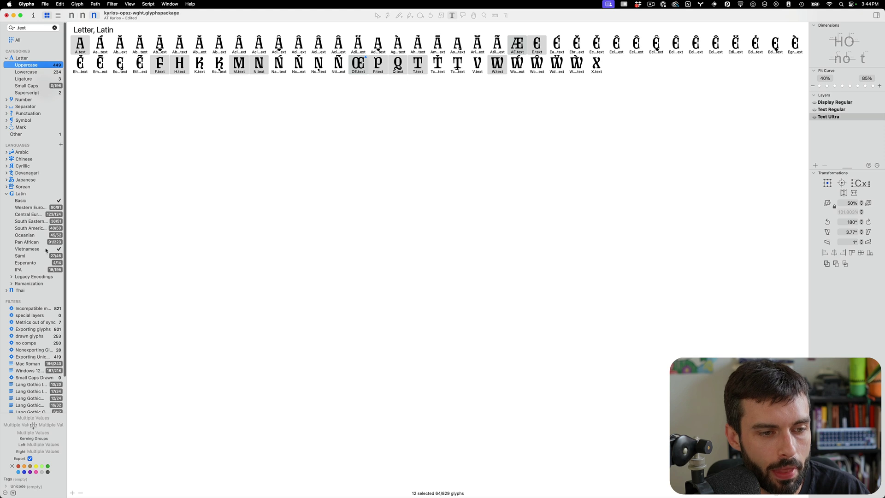
pyautogui.click(28, 203)
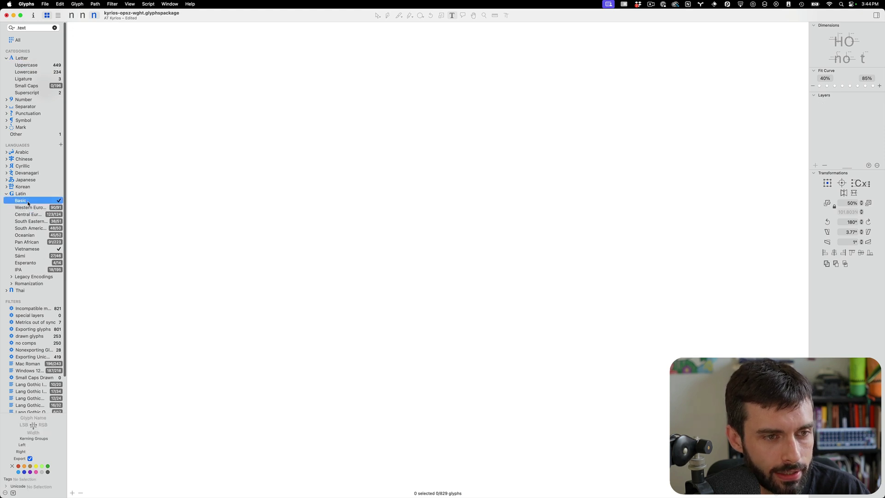
pyautogui.click(55, 27)
# Select the capitals A to Z and run the arrowtype script "Make tab with spacing string for selected glyphs"
pyautogui.click(88, 44)
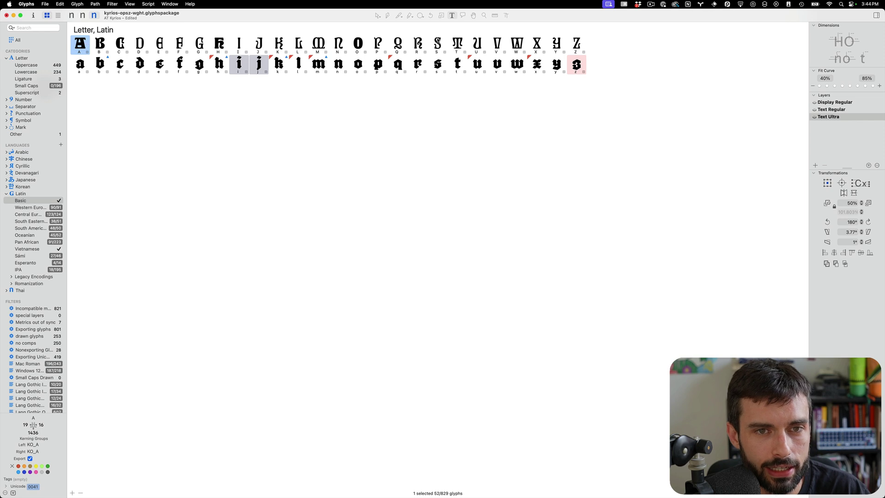
pyautogui.keyDown('shift'); pyautogui.click(570, 47); pyautogui.keyUp('shift')
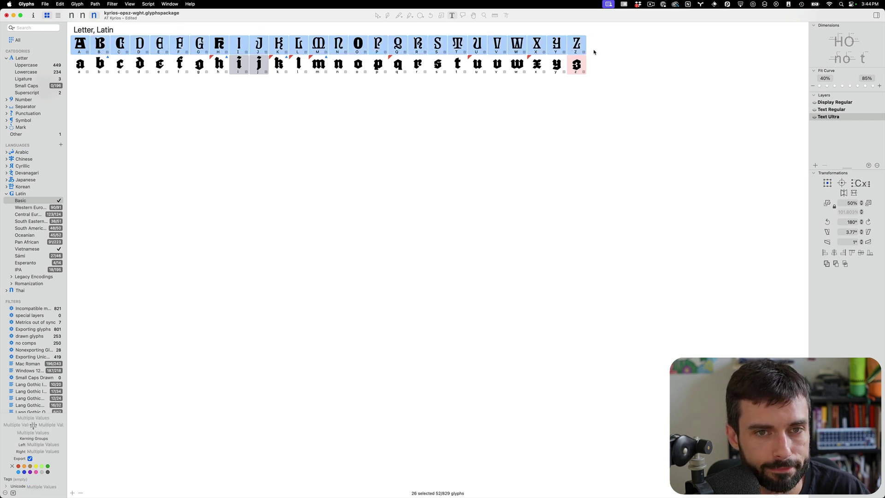
pyautogui.click(147, 5)
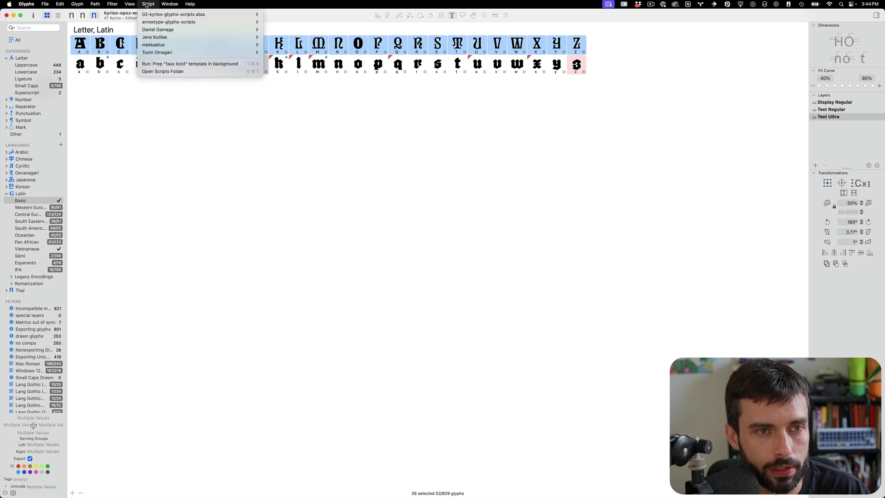
pyautogui.moveTo(194, 23)
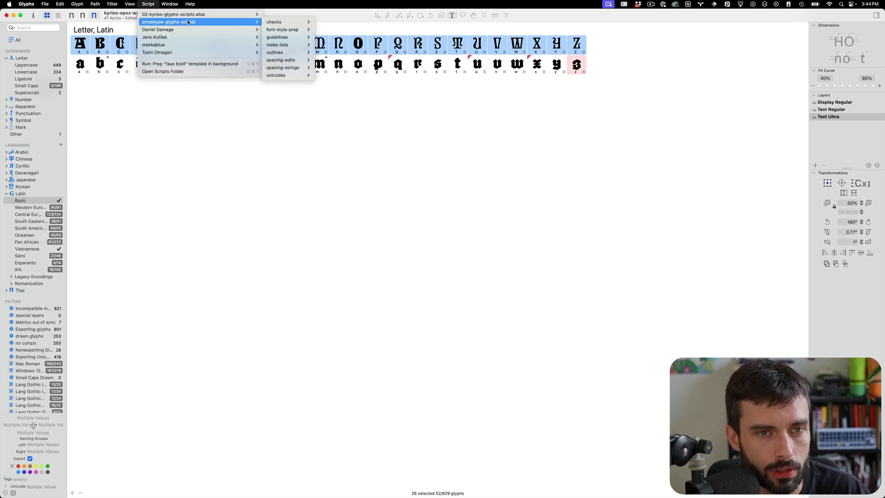
pyautogui.moveTo(291, 69)
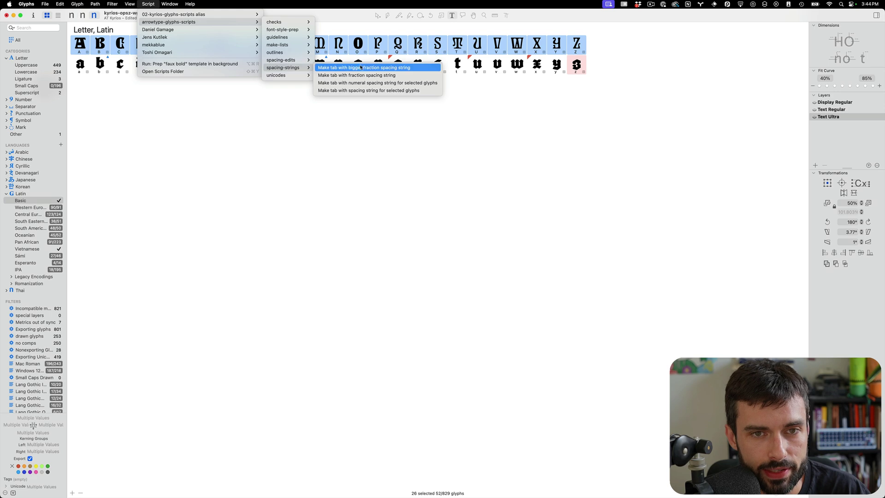
pyautogui.click(386, 90)
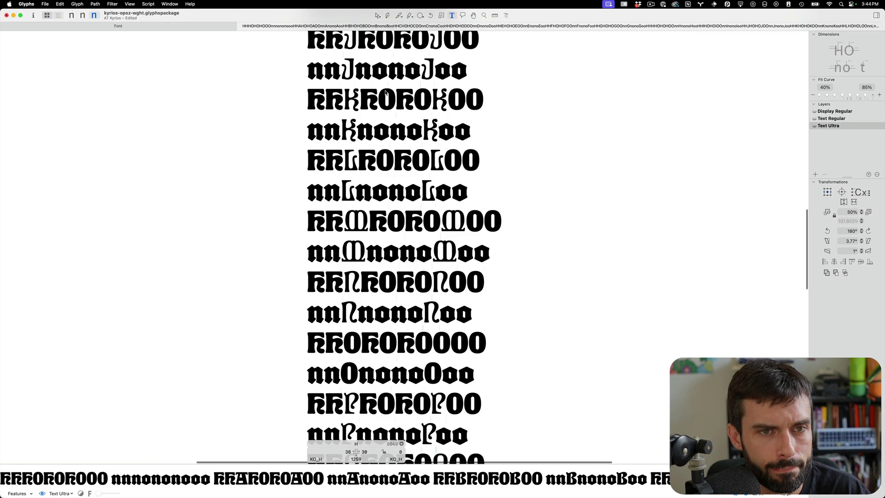
# Examine the opening lines of the new spacing proof, comparing the weight of the capitals A to E in Text Ultra
pyautogui.scroll(-5, 385, 91)
pyautogui.scroll(3, 428, 140)
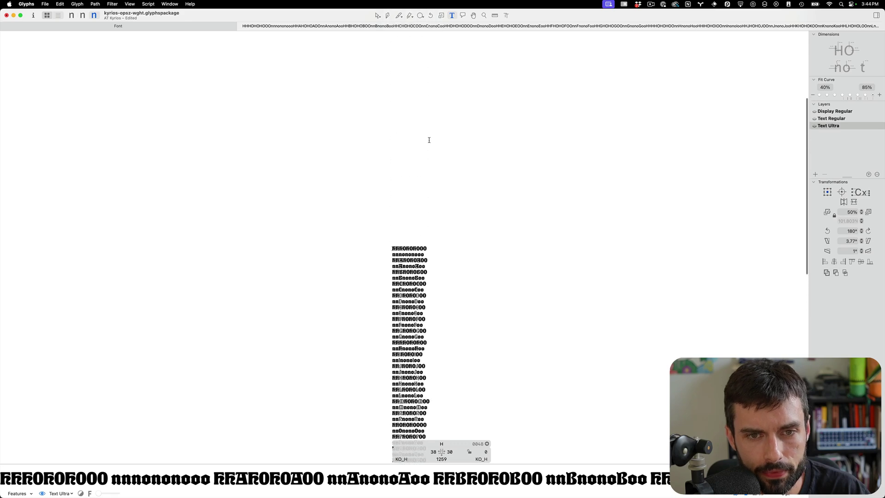
pyautogui.scroll(1, 428, 140)
pyautogui.scroll(-4, 427, 142)
pyautogui.scroll(5, 426, 142)
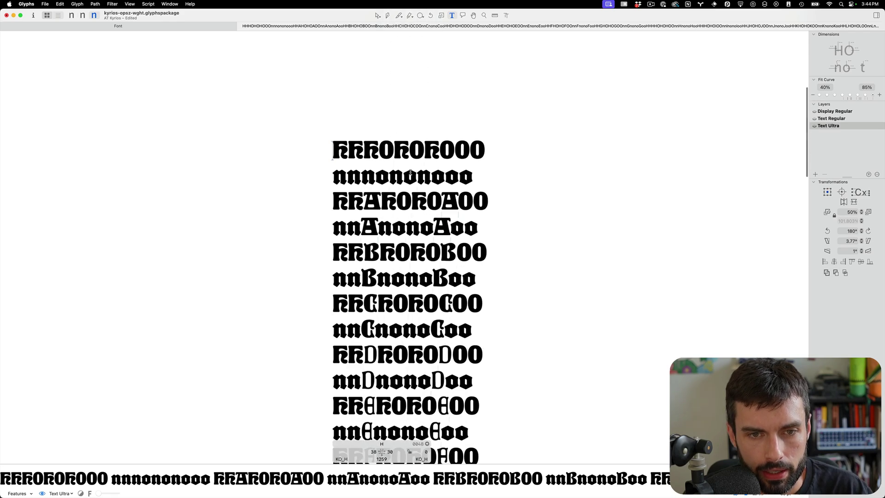
pyautogui.scroll(3, 410, 172)
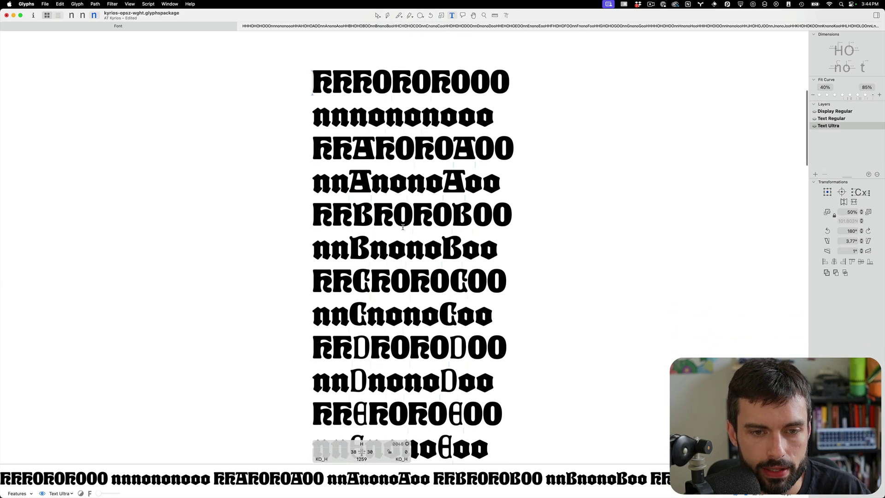
pyautogui.scroll(-2, 402, 226)
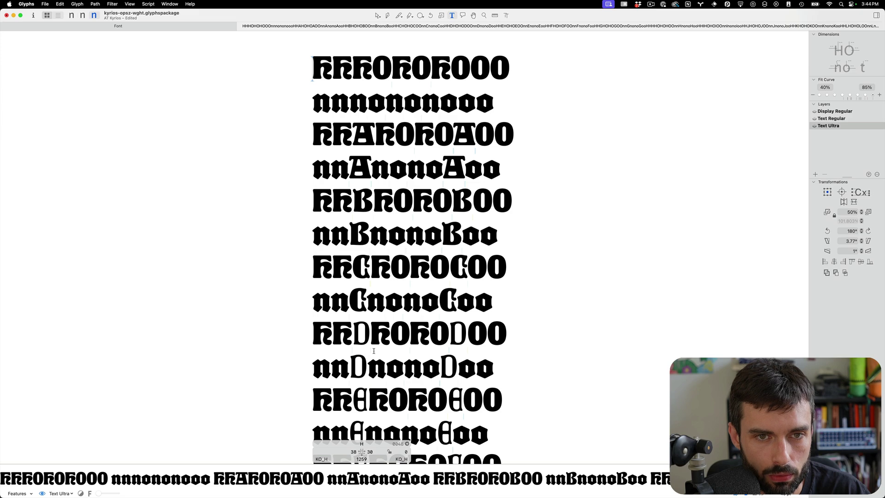
# Inspect the D in the HHDHOHODOO line at large size against the neighbouring H and O glyphs
pyautogui.scroll(3, 374, 351)
pyautogui.click(345, 263)
pyautogui.press('Escape')
pyautogui.scroll(2, 346, 263)
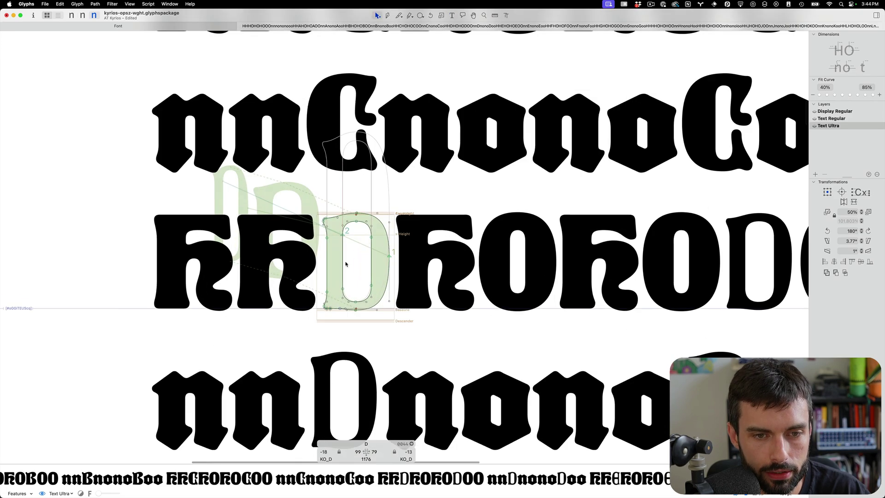
pyautogui.scroll(4, 346, 263)
pyautogui.hscroll(5, 345, 264)
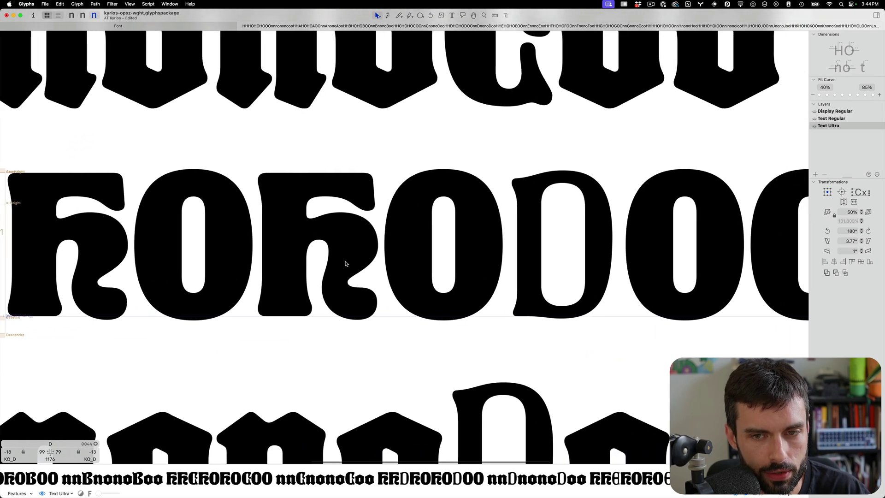
pyautogui.scroll(-3, 346, 264)
pyautogui.scroll(1, 418, 259)
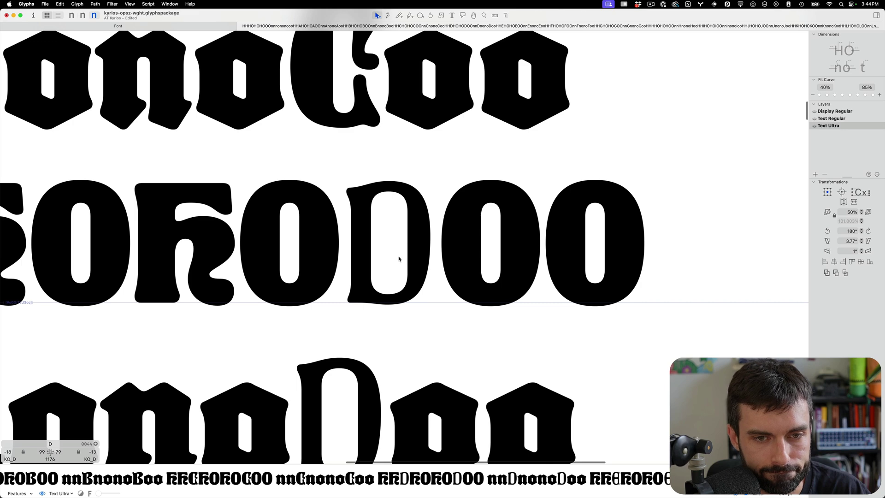
pyautogui.scroll(2, 383, 259)
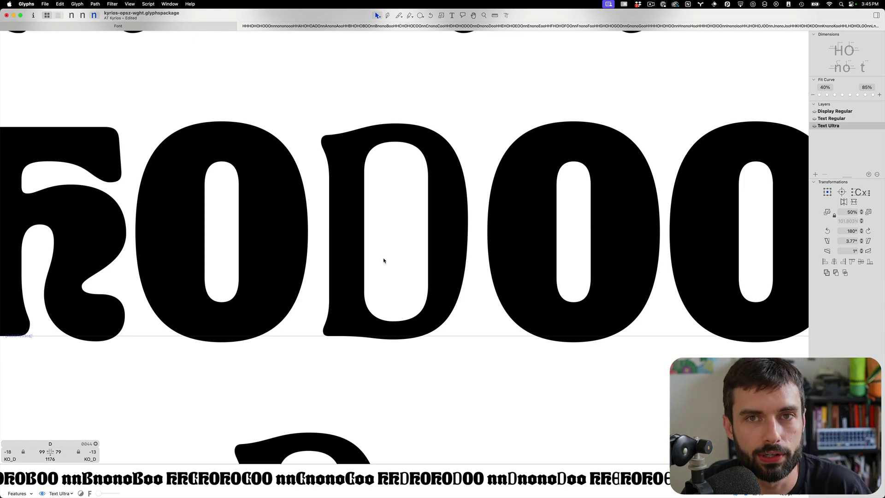
# Open the second D of the HHDHOHODOO line for editing and hide the master compatibility overlay
pyautogui.doubleClick(382, 261)
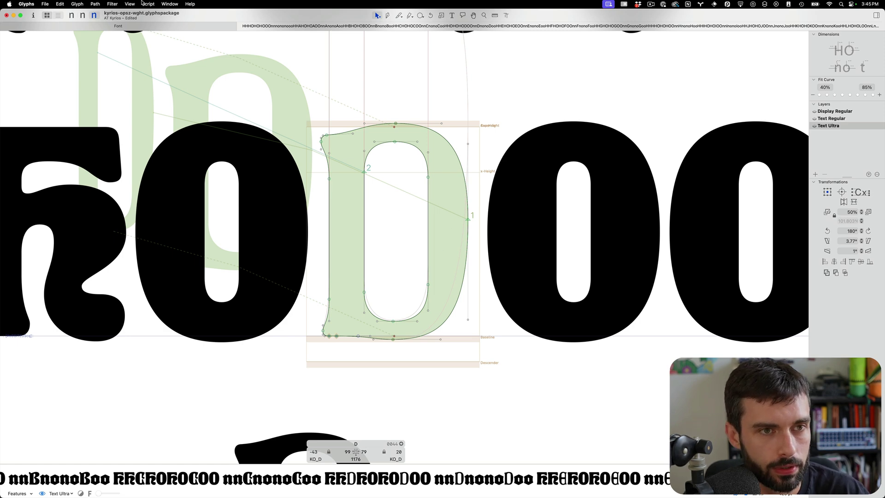
pyautogui.press('ctrl+alt+super+n')
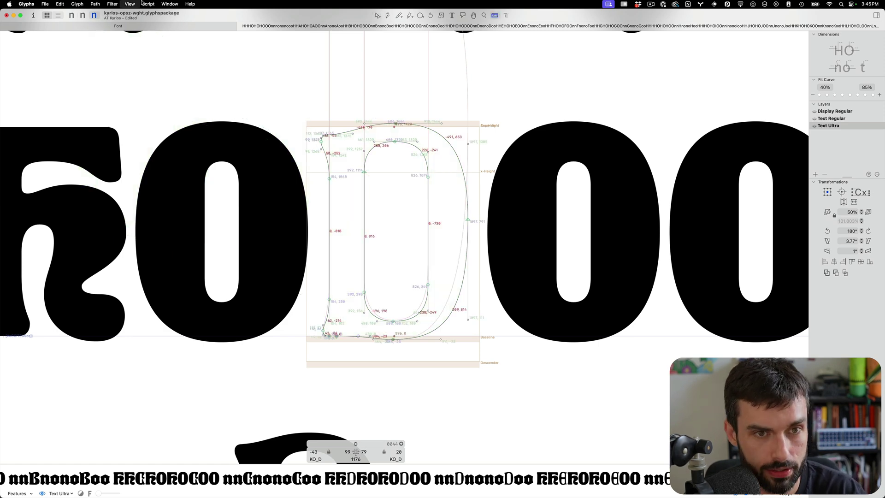
pyautogui.press('super+minus')
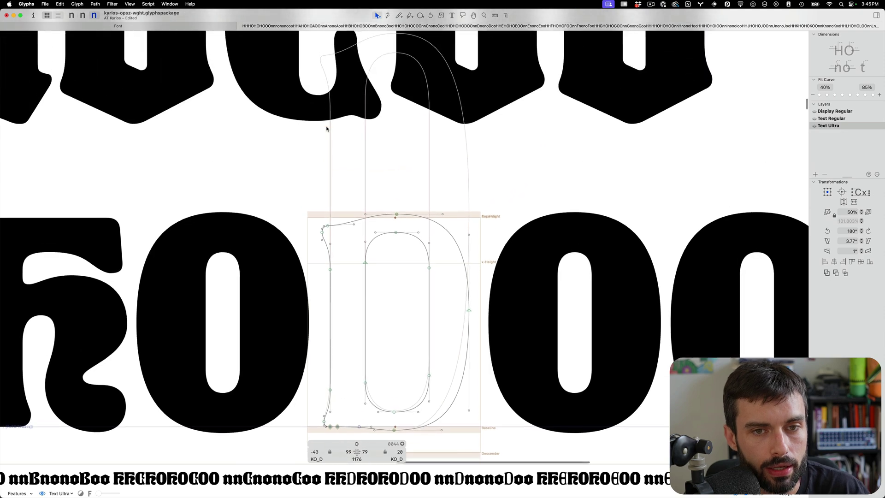
# Select the whole proof text and compare the weight and spacing of the capitals from the B lines to the K lines
pyautogui.press('super+minus')
pyautogui.press('t')
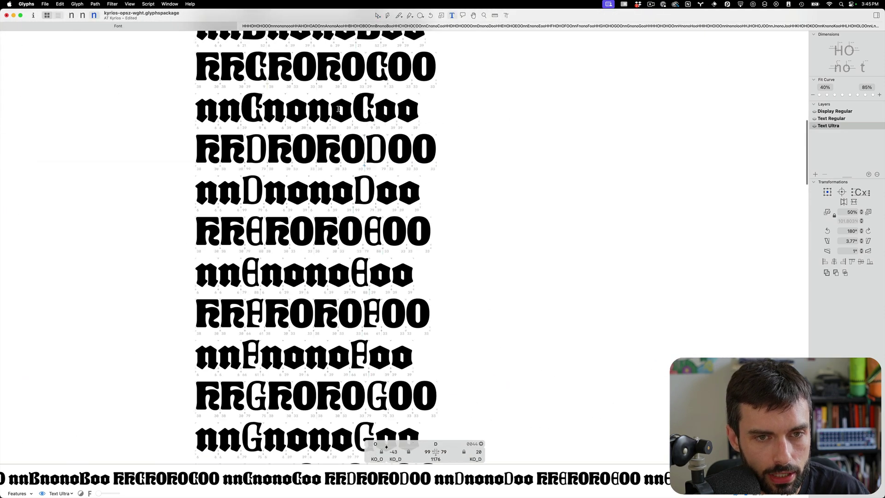
pyautogui.press('super+a')
pyautogui.scroll(-5, 342, 111)
pyautogui.scroll(-10, 343, 111)
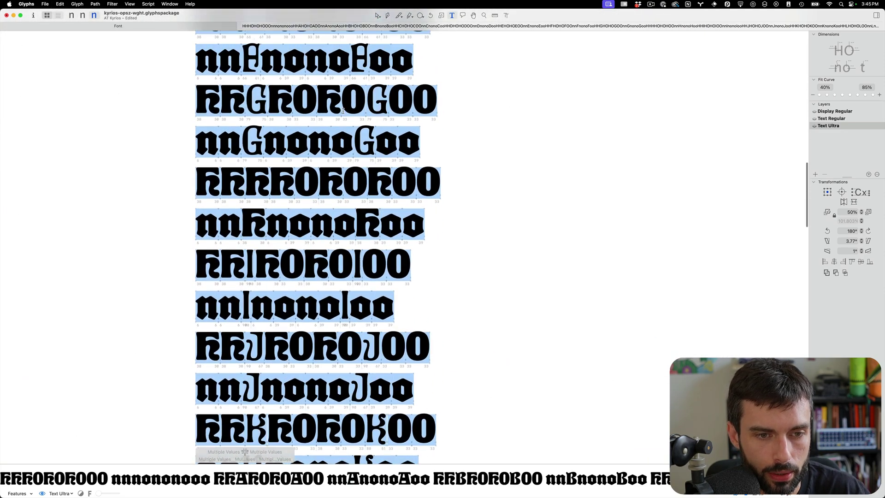
pyautogui.scroll(10, 343, 111)
pyautogui.scroll(3, 343, 110)
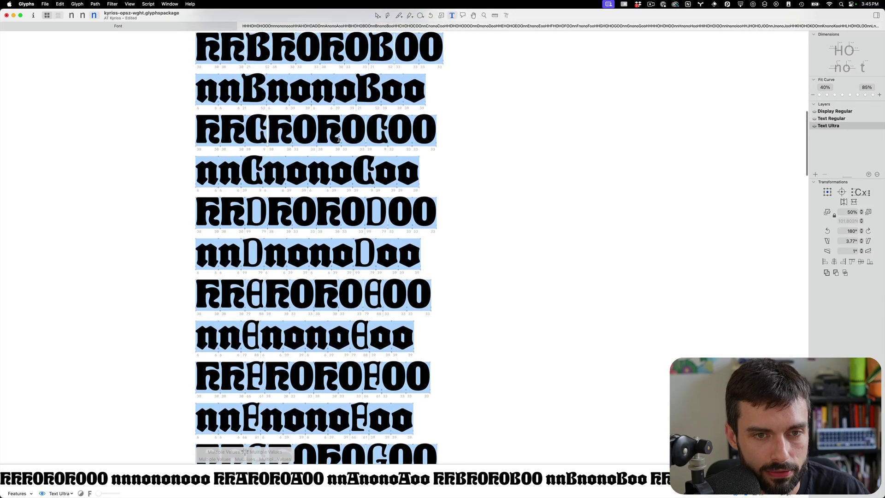
pyautogui.scroll(3, 378, 193)
pyautogui.hscroll(-3, 522, 244)
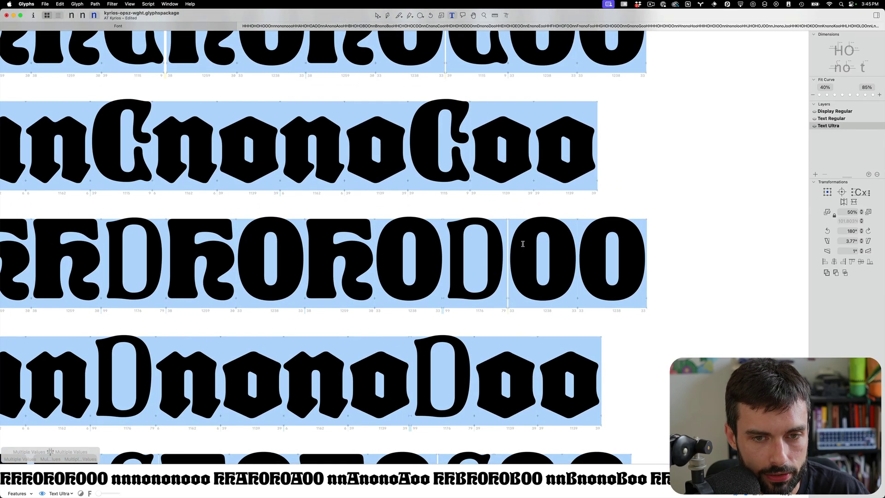
# Open the O after the second D for editing and examine the offset outlines in its background layer
pyautogui.doubleClick(555, 258)
pyautogui.scroll(3, 529, 301)
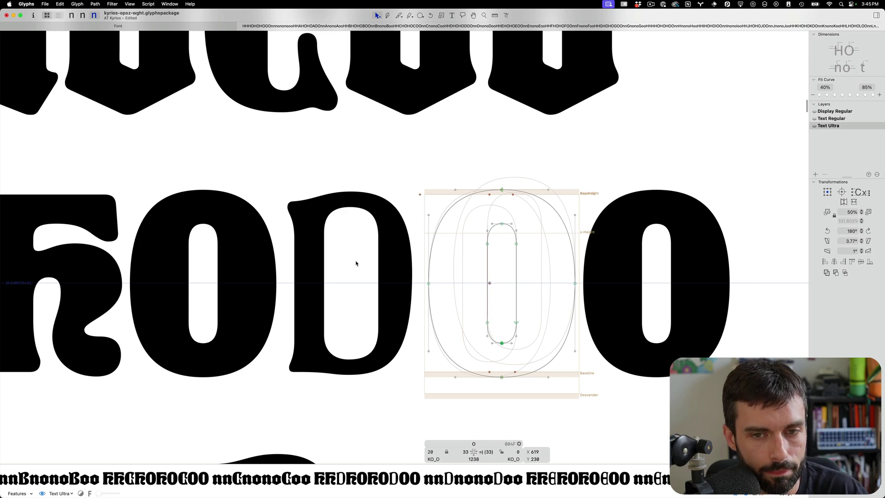
pyautogui.scroll(1, 356, 263)
pyautogui.press('super+b')
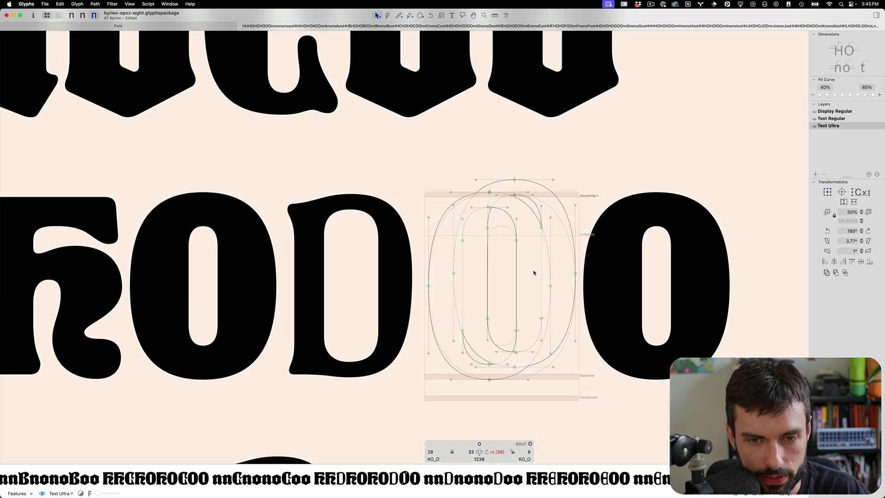
pyautogui.press('space')
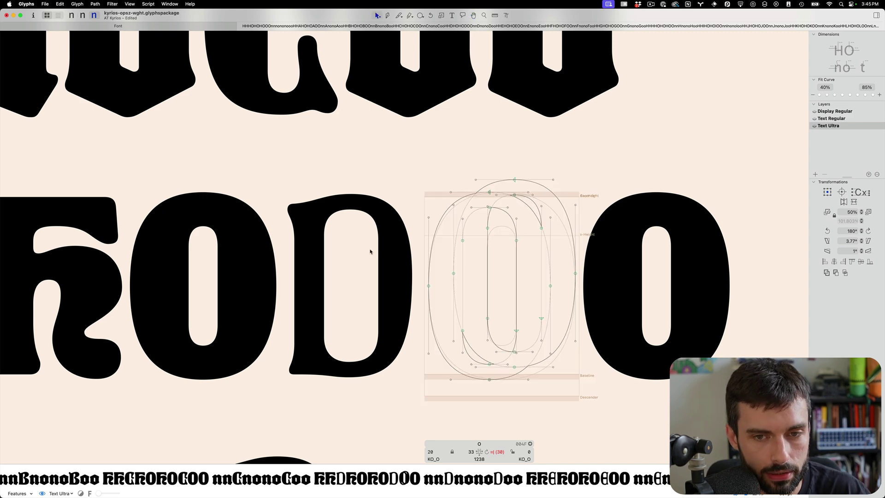
pyautogui.press('super+b')
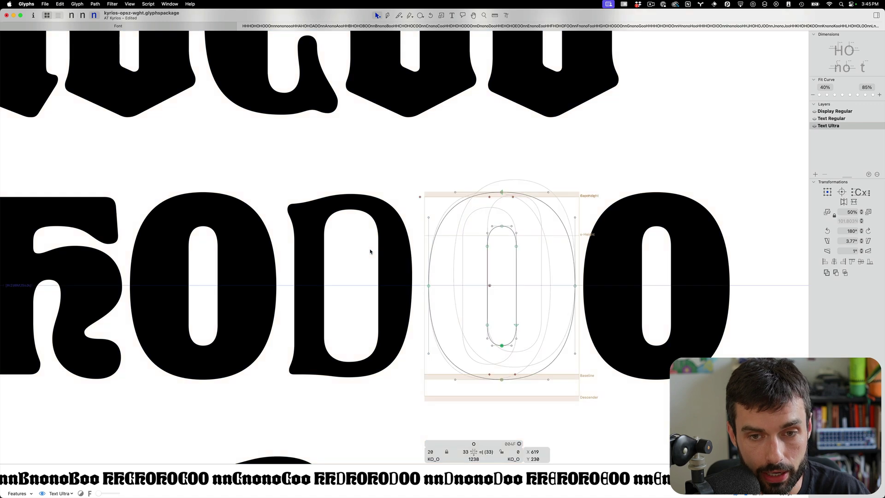
# Open the second D for editing and run the arrowtype script Prep "faux bold" template in background
pyautogui.doubleClick(347, 261)
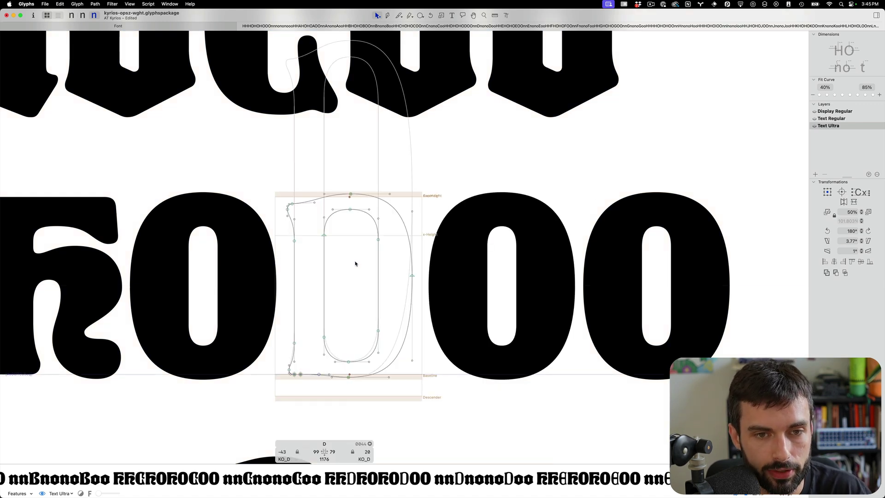
pyautogui.click(148, 3)
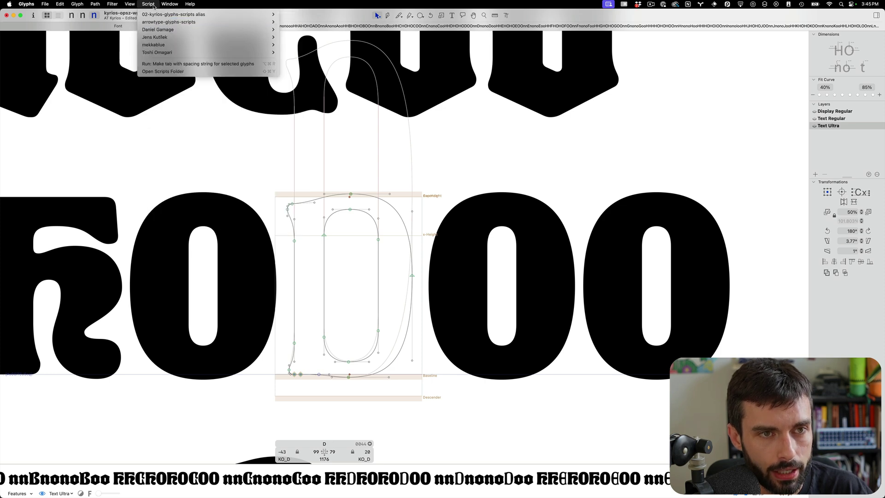
pyautogui.moveTo(258, 23)
pyautogui.moveTo(326, 34)
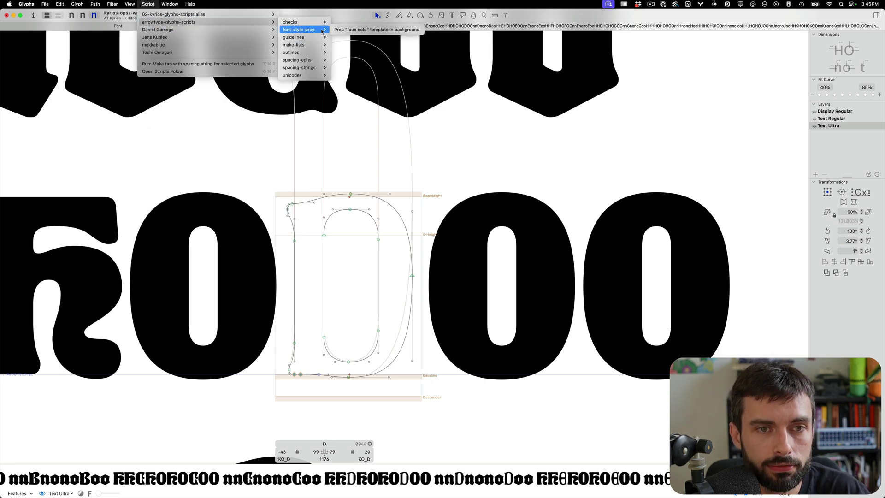
pyautogui.click(368, 29)
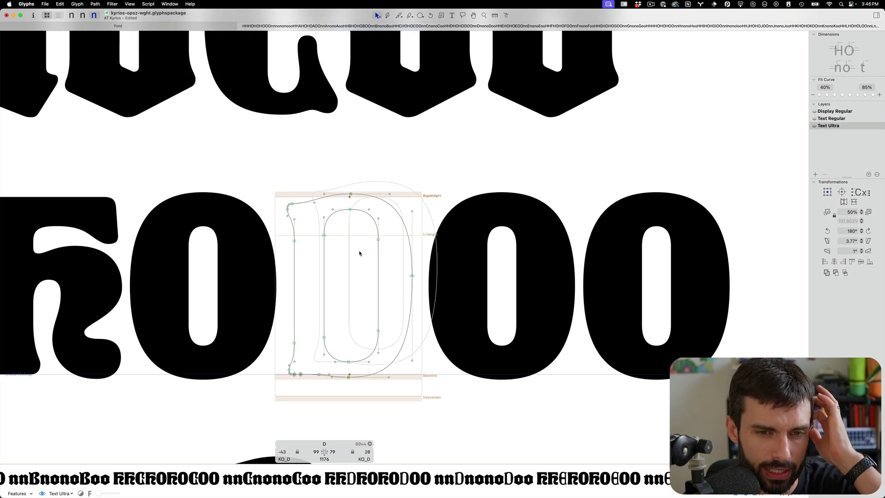
pyautogui.click(148, 4)
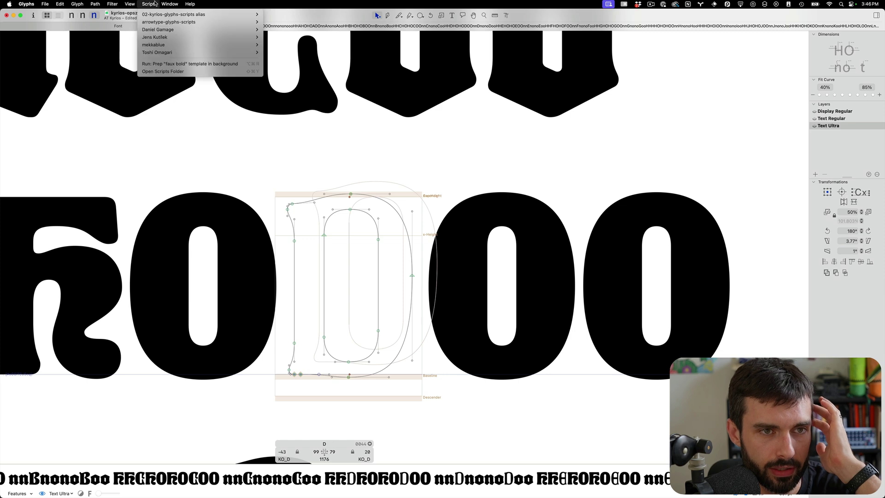
pyautogui.moveTo(169, 22)
pyautogui.moveTo(286, 31)
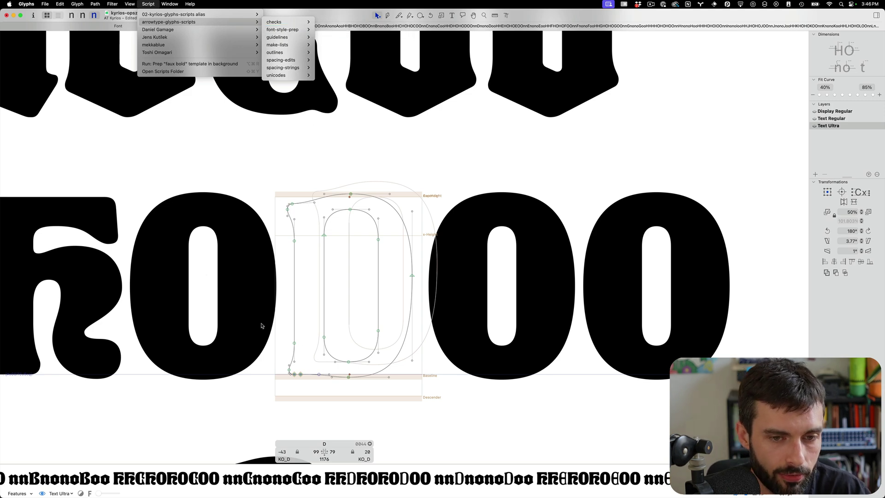
pyautogui.click(337, 297)
# Move the rightmost extreme node of the D's outer contour right to X 1197
pyautogui.scroll(2, 339, 306)
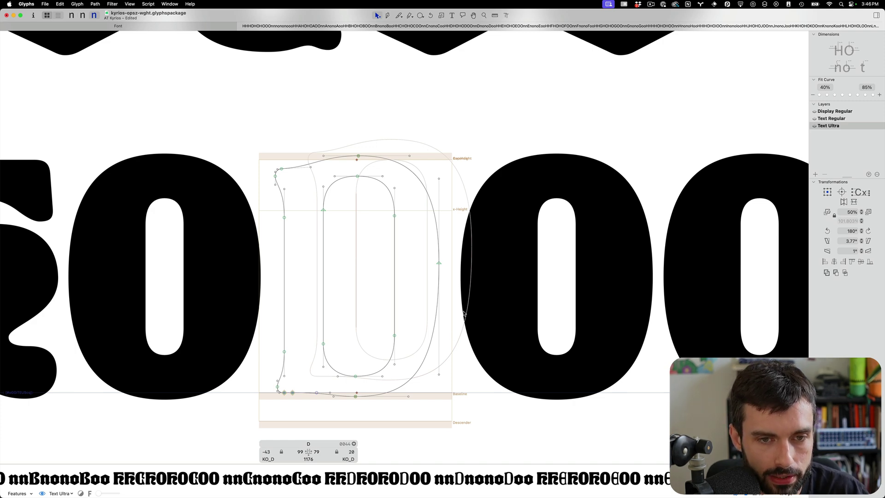
pyautogui.hscroll(-1, 462, 313)
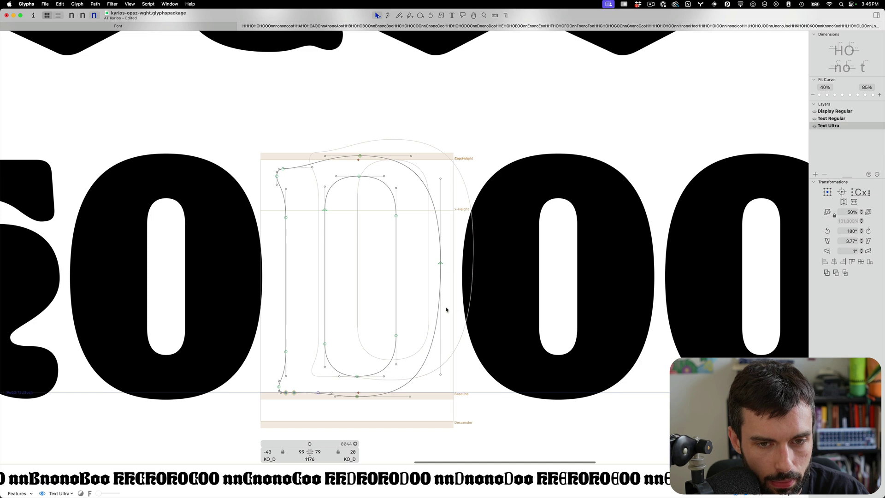
pyautogui.moveTo(461, 315); pyautogui.dragTo(420, 244)
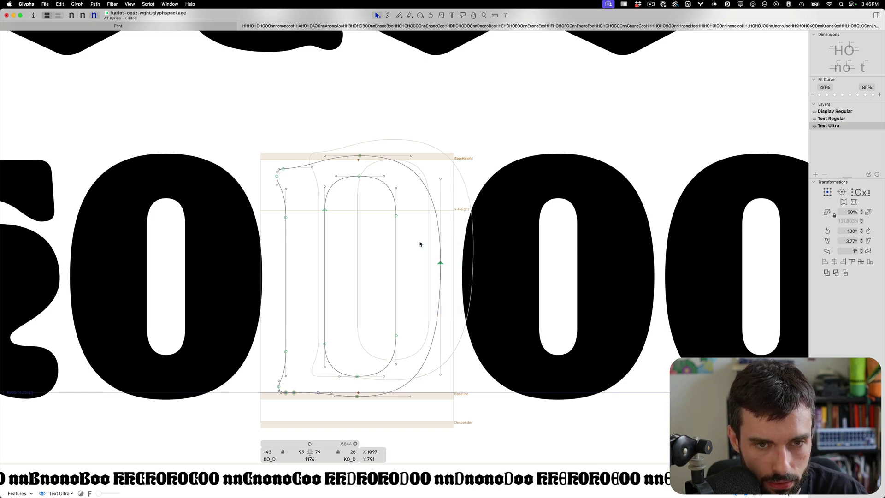
pyautogui.hotkey('shift', 'Right')
pyautogui.hotkey('shift', 'Right')
pyautogui.hotkey('shift', 'Right')
pyautogui.hotkey('shift', 'Right')
pyautogui.hotkey('shift', 'Right')
pyautogui.hotkey('shift', 'Right')
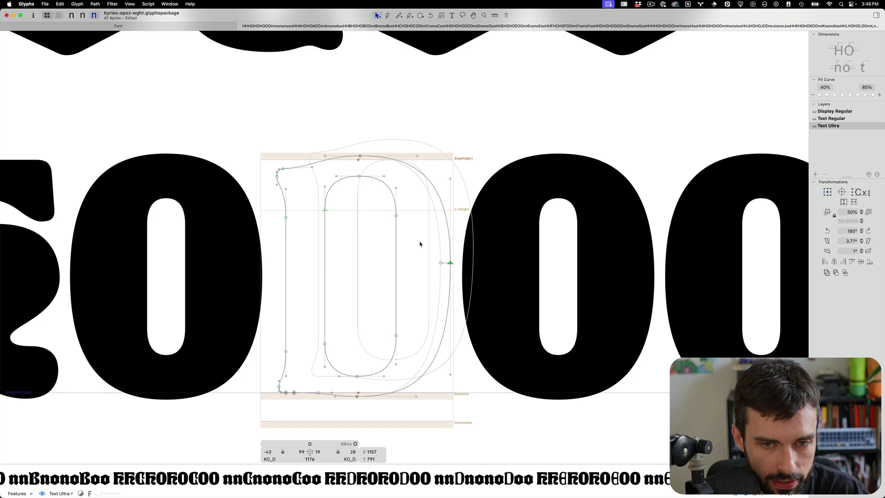
pyautogui.hotkey('shift', 'Right')
pyautogui.hotkey('shift', 'Right')
pyautogui.hotkey('shift', 'Right')
pyautogui.hotkey('shift', 'Right')
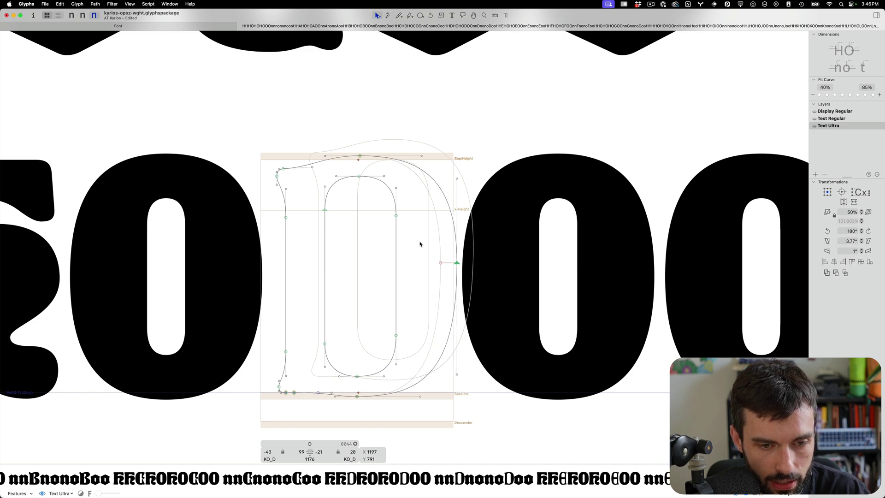
# Try to get KeyCastr to show the keystrokes
pyautogui.click(625, 5)
pyautogui.click(622, 37)
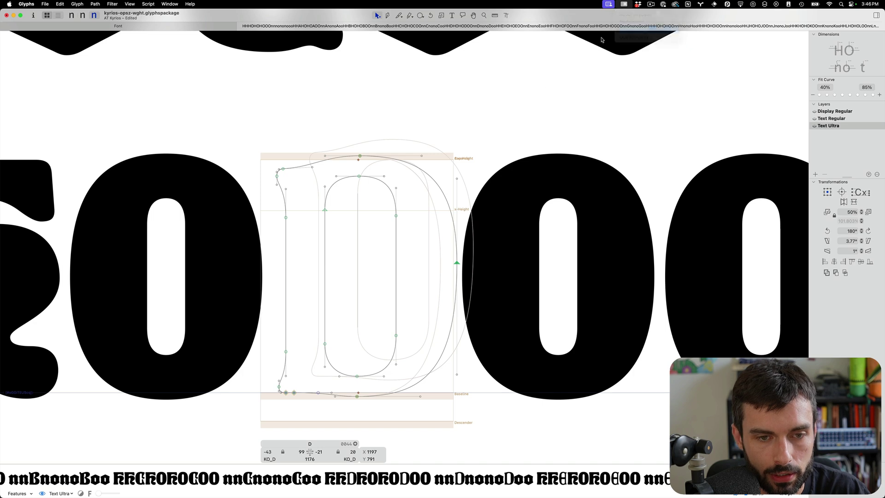
pyautogui.click(411, 267)
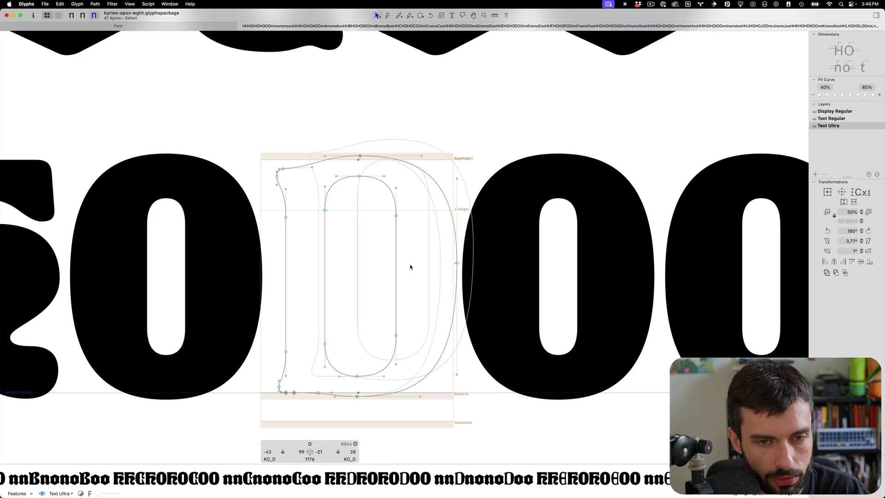
# Move the two nodes of the D counter's straight left side right to X 492
pyautogui.hscroll(-1, 355, 280)
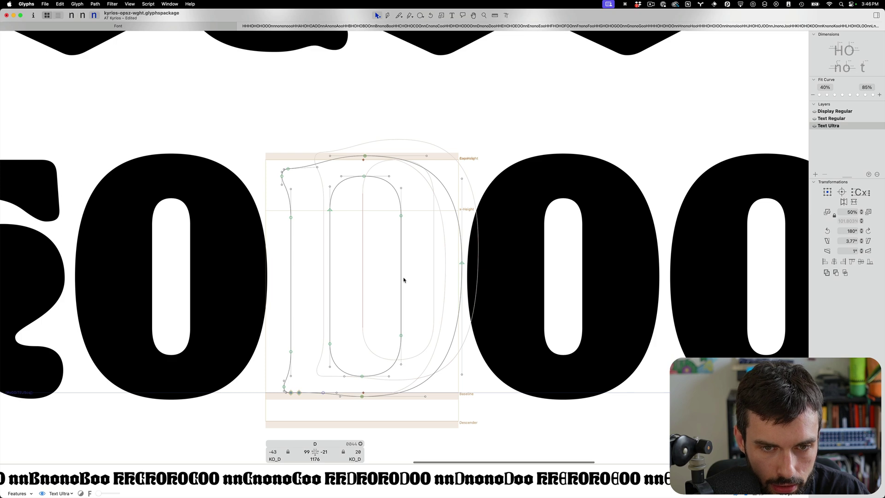
pyautogui.moveTo(348, 359); pyautogui.dragTo(321, 201)
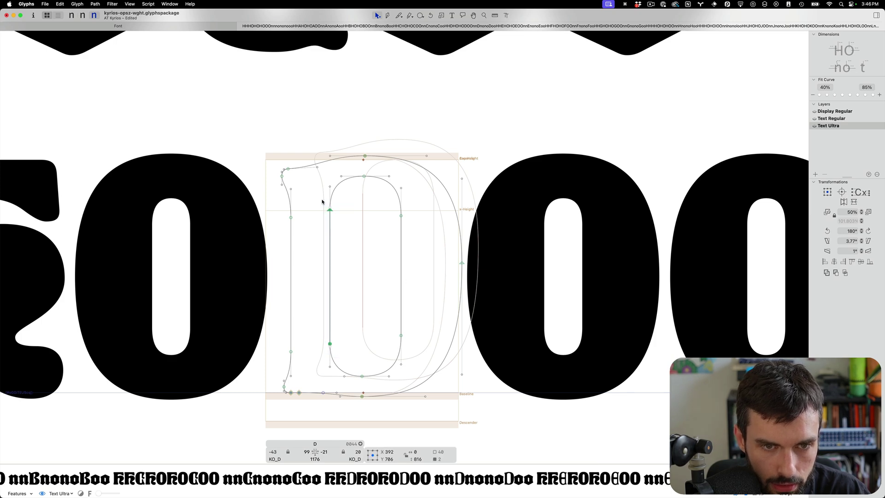
pyautogui.hotkey('shift', 'Right')
pyautogui.hotkey('shift', 'Right')
pyautogui.hotkey('shift', 'Right')
pyautogui.hotkey('shift', 'Right')
pyautogui.hotkey('shift', 'Right')
pyautogui.hotkey('shift', 'Right')
pyautogui.hotkey('shift', 'Right')
pyautogui.hotkey('shift', 'Right')
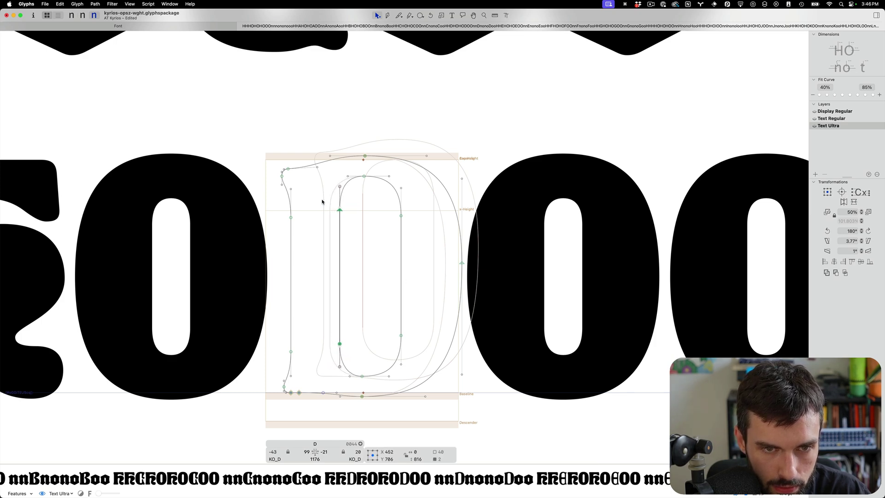
pyautogui.hotkey('shift', 'Right')
pyautogui.hotkey('shift', 'Right')
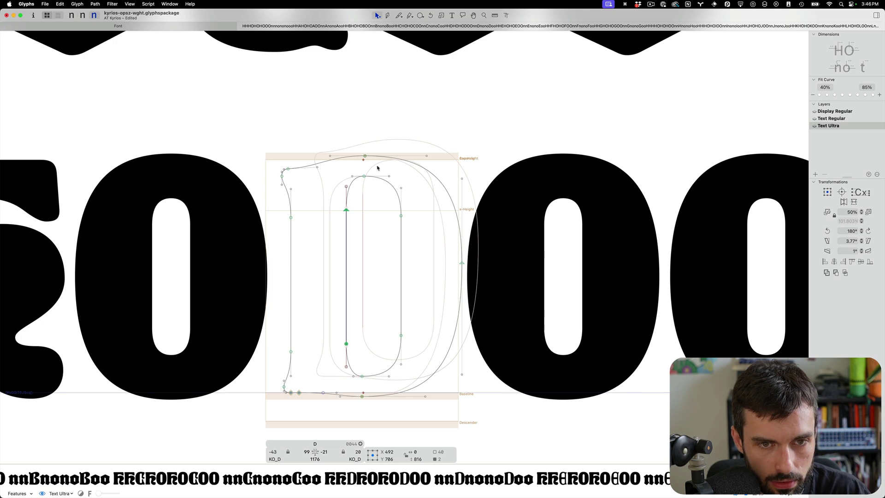
# Move the left half of the D's counter, including its top and bottom extreme nodes, right until the selection centre is at X 646
pyautogui.moveTo(376, 166); pyautogui.dragTo(335, 387)
pyautogui.hotkey('shift', 'Right')
pyautogui.hotkey('shift', 'Right')
pyautogui.hotkey('shift', 'Right')
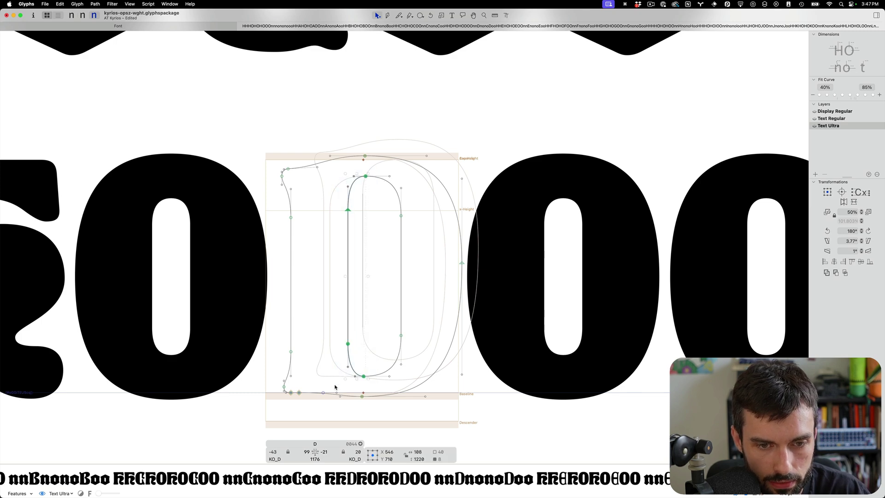
pyautogui.hotkey('shift', 'Right')
pyautogui.hotkey('shift', 'Right')
pyautogui.hotkey('shift', 'Right')
pyautogui.hotkey('shift', 'Right')
pyautogui.hotkey('shift', 'Right')
pyautogui.hotkey('shift', 'Right')
pyautogui.hotkey('shift', 'Right')
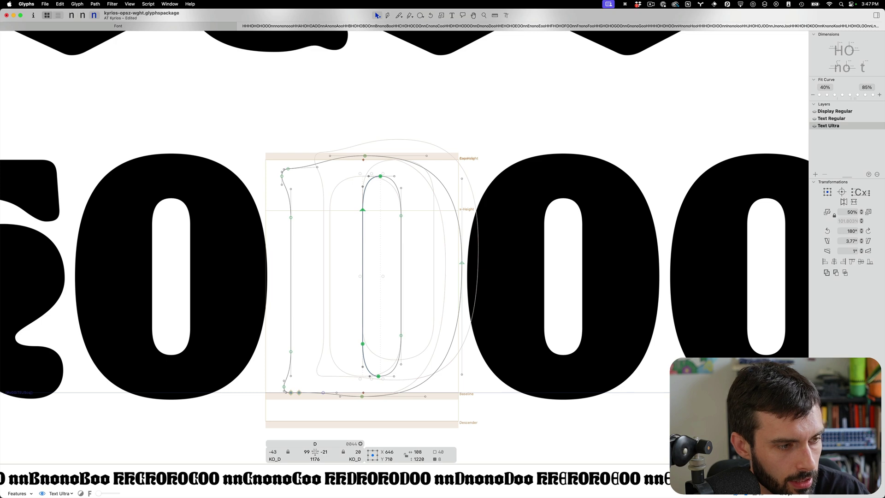
pyautogui.click(209, 363)
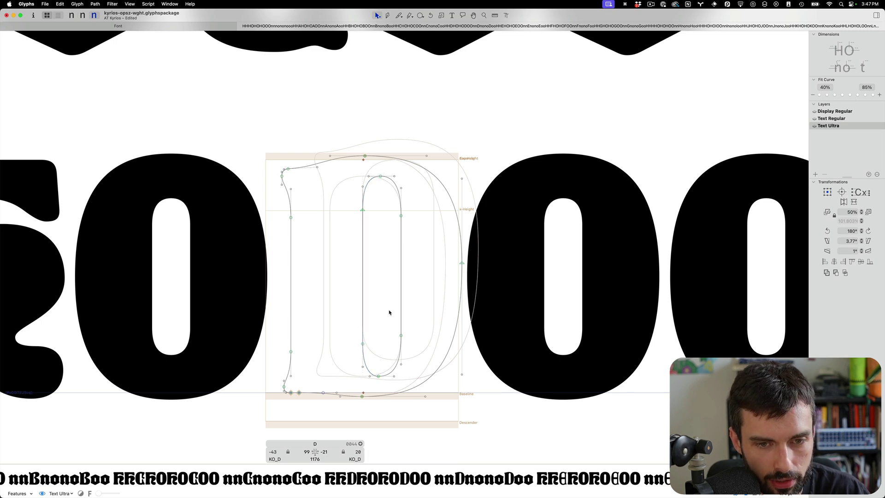
# Quit and relaunch KeyCastr, then close its preferences
pyautogui.click(624, 5)
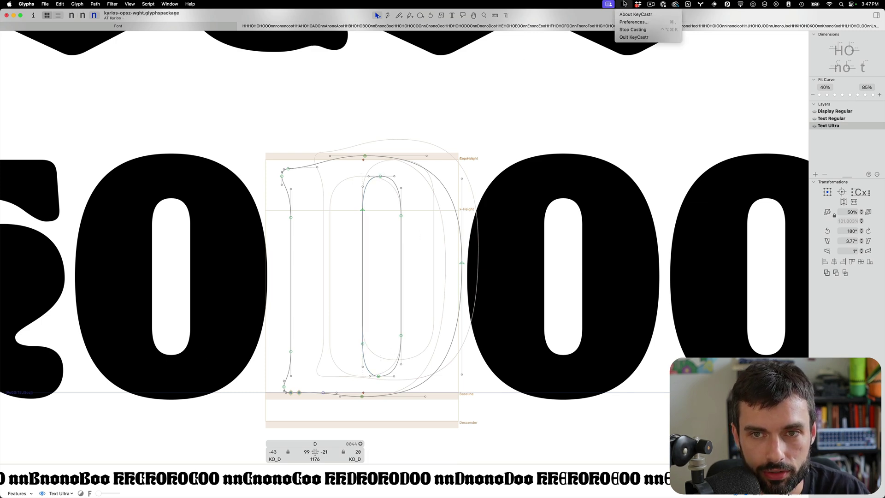
pyautogui.click(628, 36)
pyautogui.press('super+space')
pyautogui.write('key')
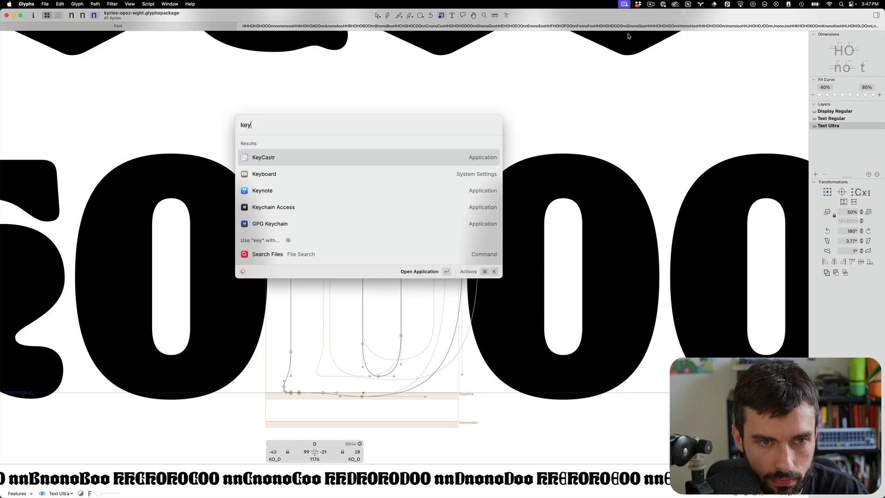
pyautogui.press('Return')
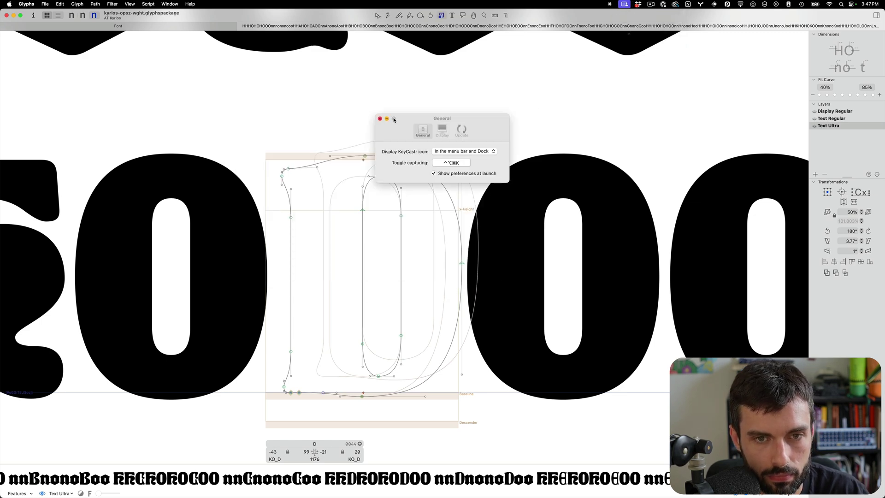
pyautogui.click(380, 119)
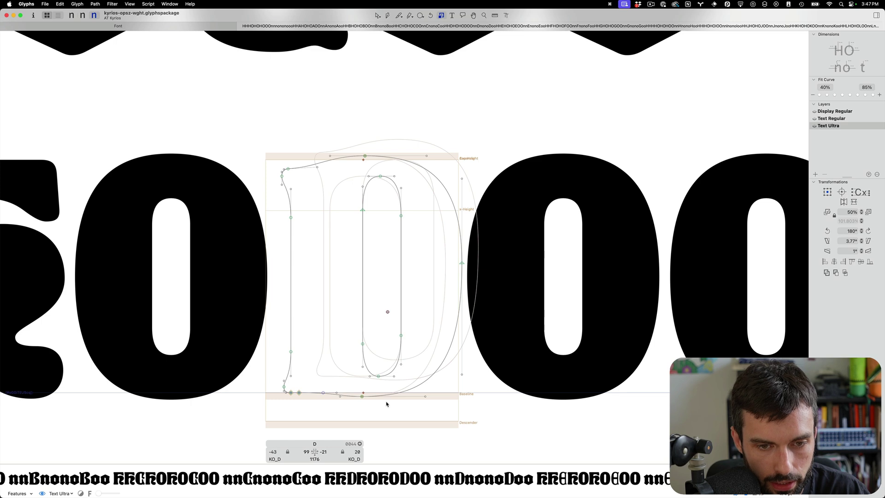
# Raise the bottom extreme node of the D's counter to Y 160 with the Select tool
pyautogui.click(372, 367)
pyautogui.press('v')
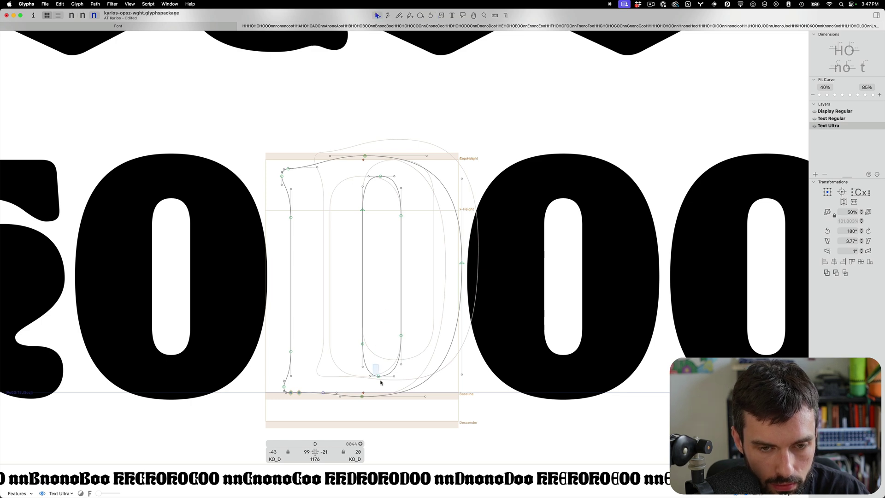
pyautogui.moveTo(372, 366); pyautogui.dragTo(380, 382)
pyautogui.hotkey('shift', 'Up')
pyautogui.hotkey('shift', 'Up')
pyautogui.hotkey('shift', 'Up')
pyautogui.hotkey('shift', 'Up')
pyautogui.hotkey('shift', 'Up')
pyautogui.hotkey('shift', 'Up')
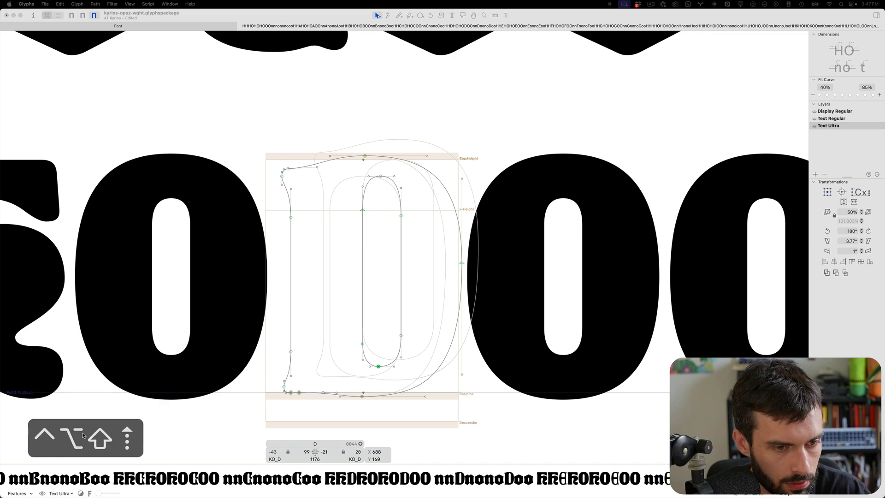
pyautogui.click(386, 345)
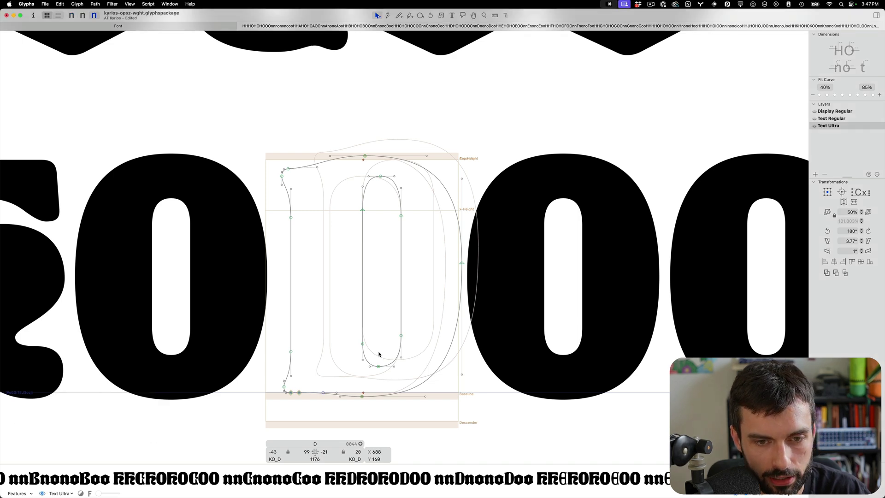
pyautogui.click(379, 354)
# Lower the top extreme node of the D's counter to Y 1230
pyautogui.click(378, 184)
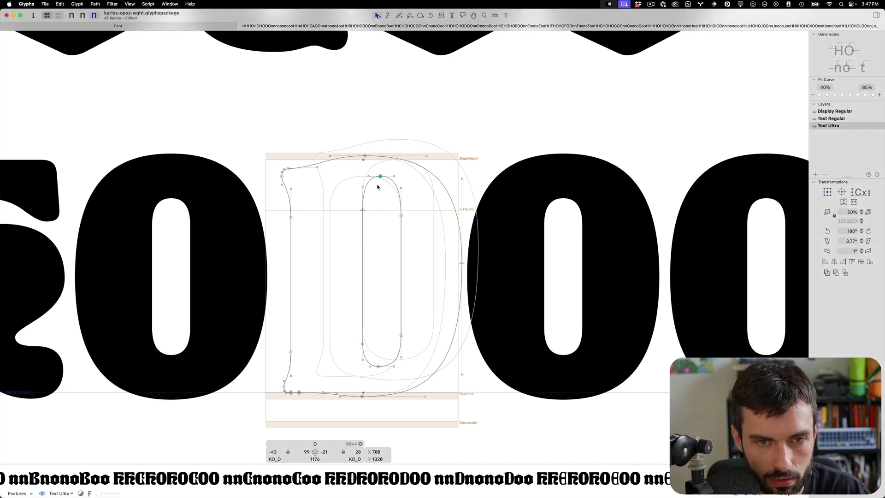
pyautogui.hotkey('ctrl', 'alt', 'shift', 'Down')
pyautogui.hotkey('ctrl', 'alt', 'shift', 'Down')
pyautogui.hotkey('ctrl', 'alt', 'shift', 'Down')
pyautogui.hotkey('ctrl', 'alt', 'shift', 'Down')
pyautogui.hotkey('ctrl', 'alt', 'shift', 'Down')
pyautogui.hotkey('ctrl', 'alt', 'shift', 'Down')
pyautogui.hotkey('ctrl', 'alt', 'shift', 'Down')
pyautogui.hotkey('ctrl', 'alt', 'shift', 'Down')
pyautogui.hotkey('ctrl', 'alt', 'shift', 'Down')
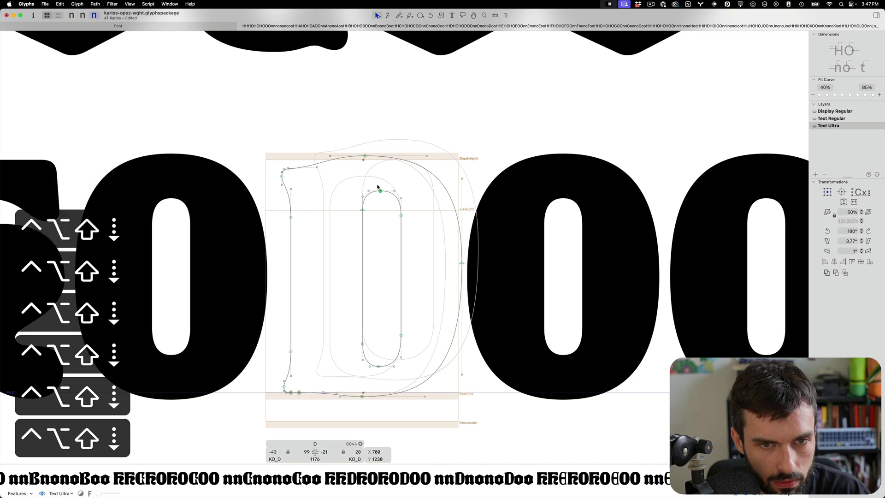
# Raise the bottom extreme node of the D's counter further to Y 180
pyautogui.moveTo(385, 358); pyautogui.dragTo(375, 378)
pyautogui.hotkey('ctrl', 'alt', 'shift', 'Up')
pyautogui.hotkey('ctrl', 'alt', 'shift', 'Up')
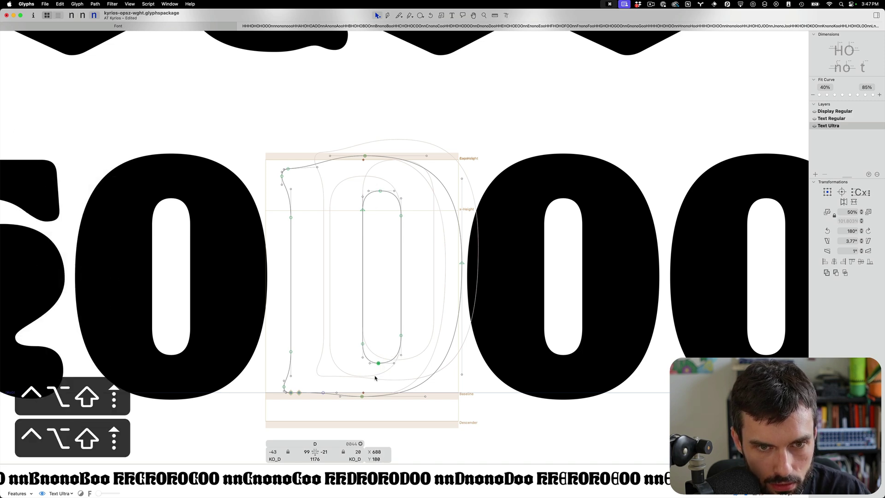
pyautogui.click(440, 254)
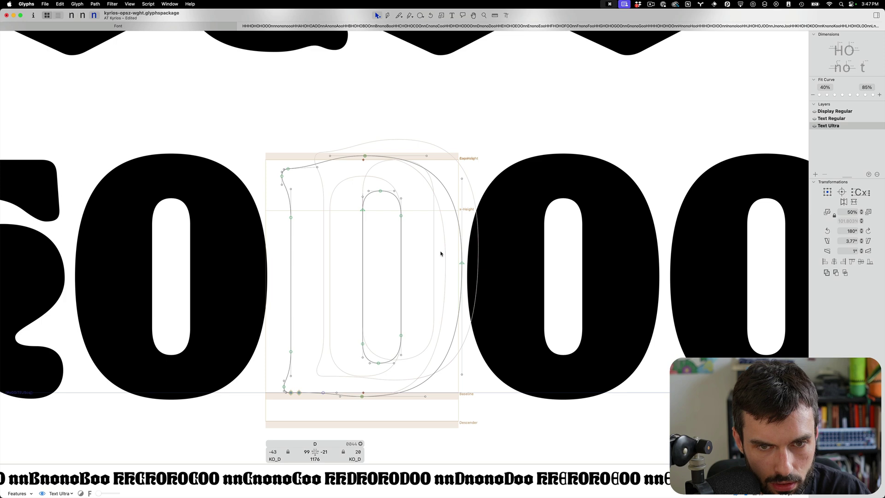
# Push the D's rightmost outer node out to X 1297 to match the faux bold background outline
pyautogui.moveTo(441, 253); pyautogui.dragTo(483, 281)
pyautogui.hotkey('ctrl', 'alt', 'shift', 'Right')
pyautogui.hotkey('ctrl', 'alt', 'shift', 'Right')
pyautogui.hotkey('ctrl', 'alt', 'shift', 'Right')
pyautogui.hotkey('ctrl', 'alt', 'shift', 'Right')
pyautogui.hotkey('ctrl', 'alt', 'shift', 'Right')
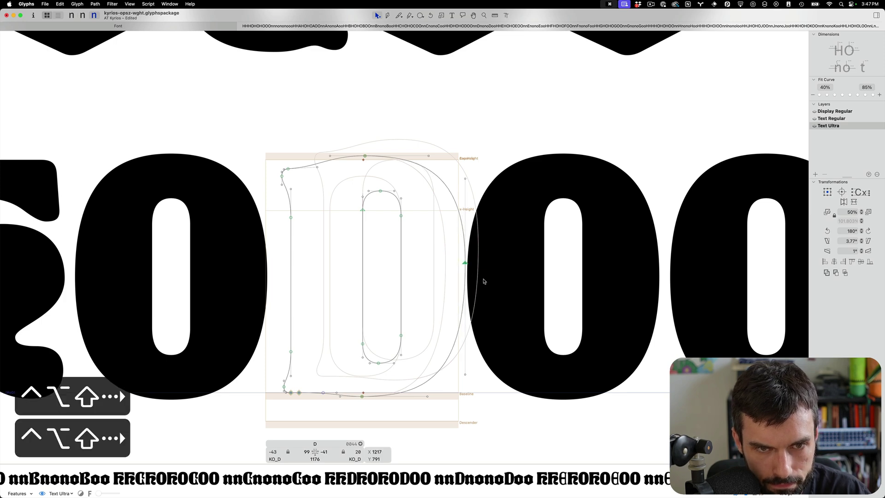
pyautogui.hotkey('ctrl', 'alt', 'shift', 'Right')
pyautogui.hotkey('ctrl', 'alt', 'shift', 'Right')
pyautogui.hotkey('ctrl', 'alt', 'shift', 'Right')
pyautogui.hotkey('ctrl', 'alt', 'shift', 'Right')
pyautogui.hotkey('ctrl', 'alt', 'shift', 'Right')
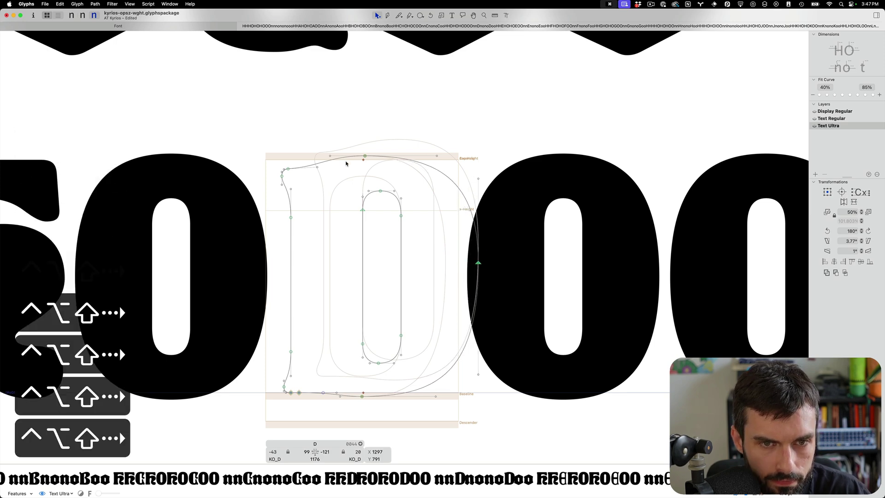
# Move the D's top and bottom outer extreme nodes right until their centre is at X 687, and save the file
pyautogui.click(365, 156)
pyautogui.keyDown('shift'); pyautogui.click(362, 396); pyautogui.keyUp('shift')
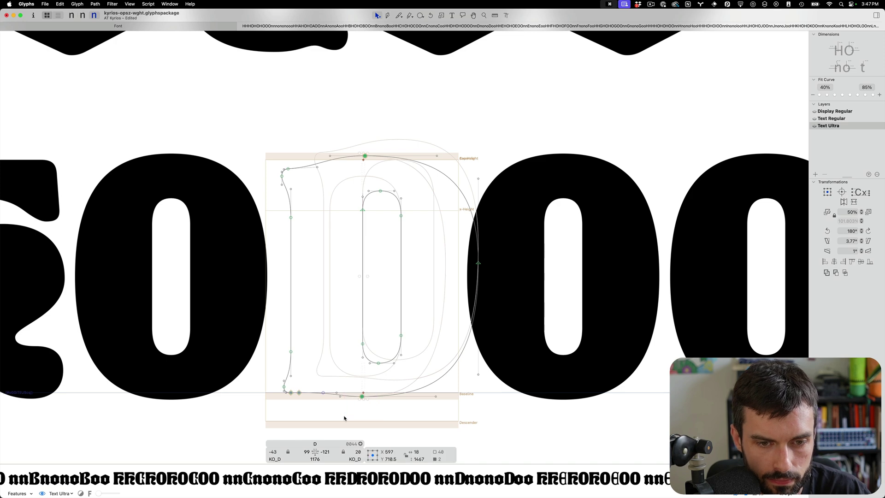
pyautogui.hotkey('ctrl', 'alt', 'shift', 'Right')
pyautogui.hotkey('ctrl', 'alt', 'shift', 'Right')
pyautogui.hotkey('ctrl', 'alt', 'shift', 'Right')
pyautogui.hotkey('ctrl', 'alt', 'shift', 'Right')
pyautogui.hotkey('ctrl', 'alt', 'shift', 'Right')
pyautogui.hotkey('ctrl', 'alt', 'shift', 'Right')
pyautogui.hotkey('ctrl', 'alt', 'shift', 'Right')
pyautogui.hotkey('ctrl', 'alt', 'shift', 'Right')
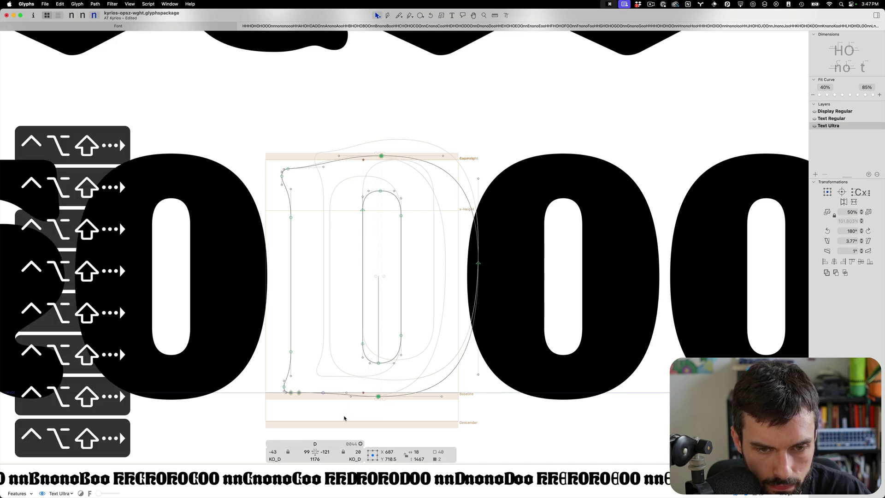
pyautogui.click(381, 351)
pyautogui.press('super+s')
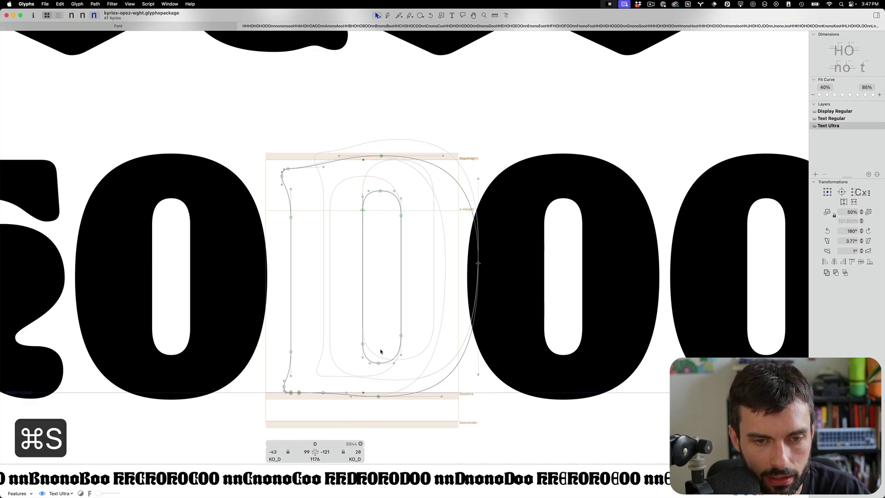
# Move the right side's upper node of the D's counter up to Y 1109 and its lower node down to Y 329
pyautogui.moveTo(424, 246); pyautogui.dragTo(389, 208)
pyautogui.hotkey('ctrl', 'alt', 'shift', 'Up')
pyautogui.hotkey('ctrl', 'alt', 'shift', 'Up')
pyautogui.hotkey('ctrl', 'alt', 'shift', 'Up')
pyautogui.hotkey('ctrl', 'alt', 'shift', 'Up')
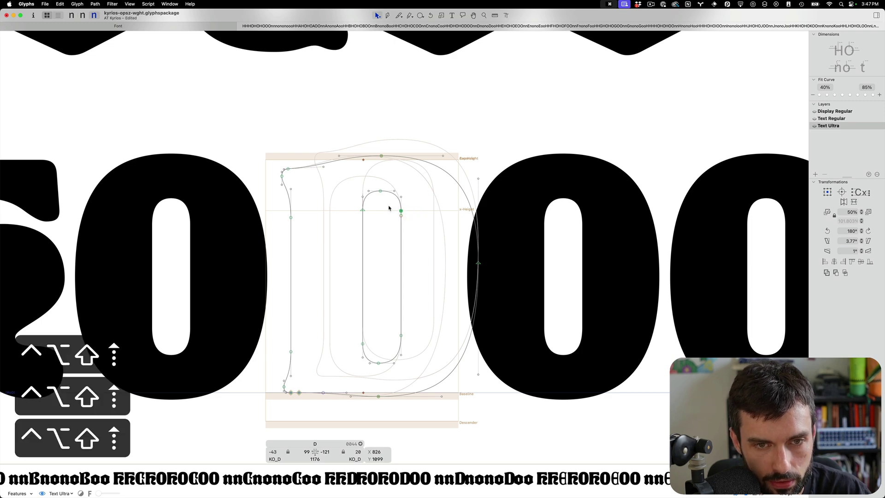
pyautogui.hotkey('ctrl', 'alt', 'shift', 'Down')
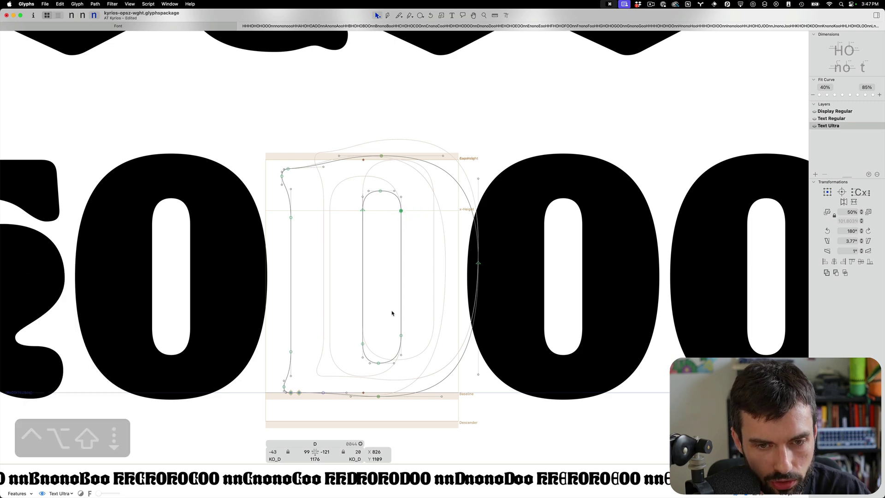
pyautogui.hotkey('ctrl', 'alt', 'shift', 'Down')
pyautogui.hotkey('ctrl', 'alt', 'shift', 'Down')
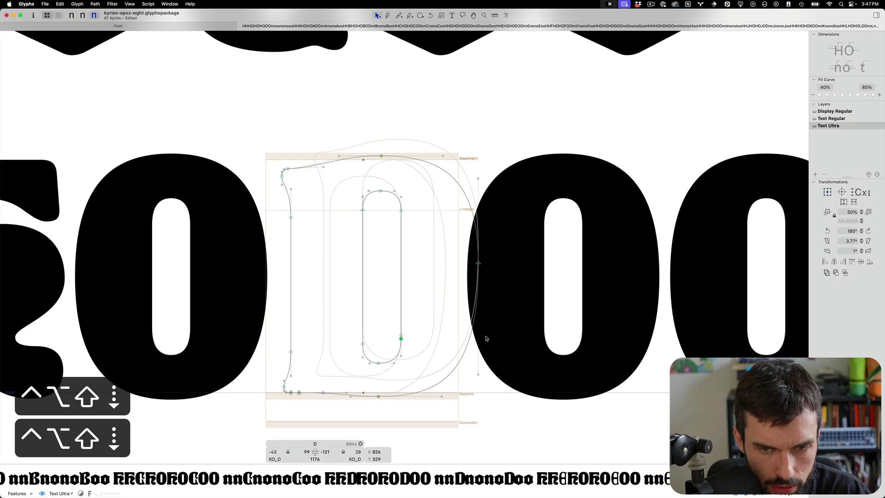
# Replace the D's counter with a copy of the O's counter, centred at X 709
pyautogui.doubleClick(538, 313)
pyautogui.doubleClick(540, 311)
pyautogui.press('super+c')
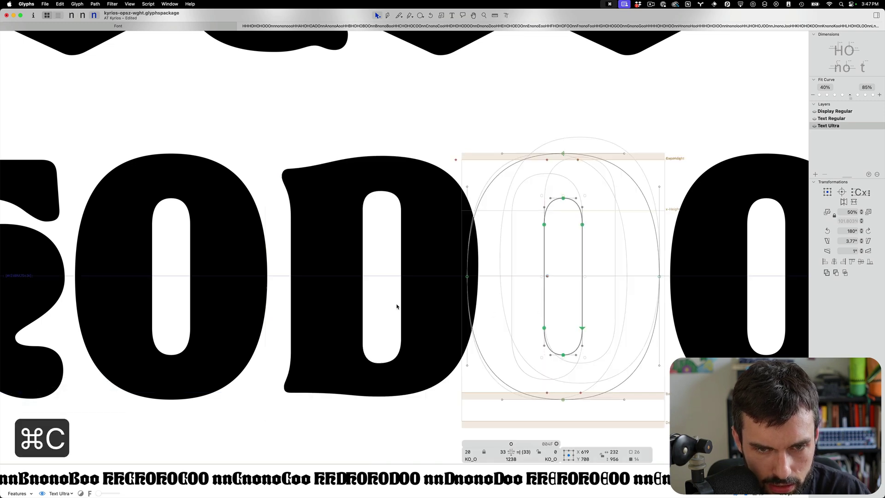
pyautogui.doubleClick(396, 306)
pyautogui.press('super+v')
pyautogui.press('shift+super+Right')
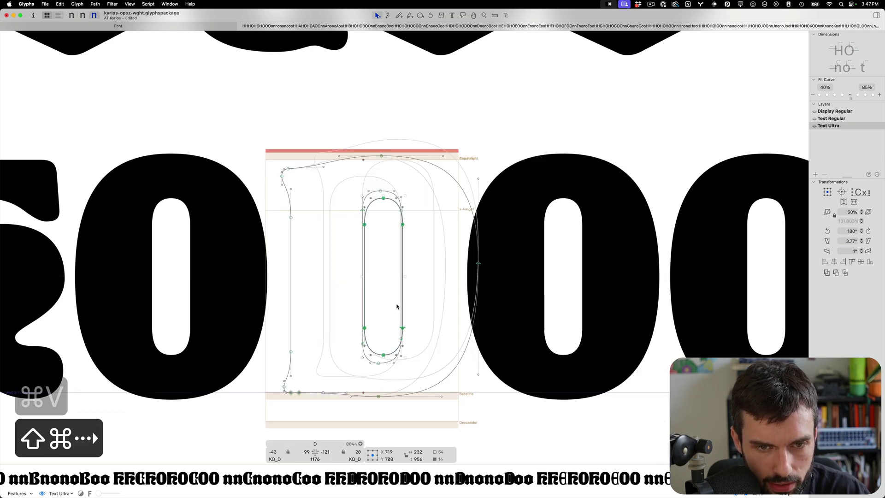
pyautogui.hotkey('shift', 'Left')
pyautogui.hotkey('shift', 'Left')
pyautogui.hotkey('shift', 'Right')
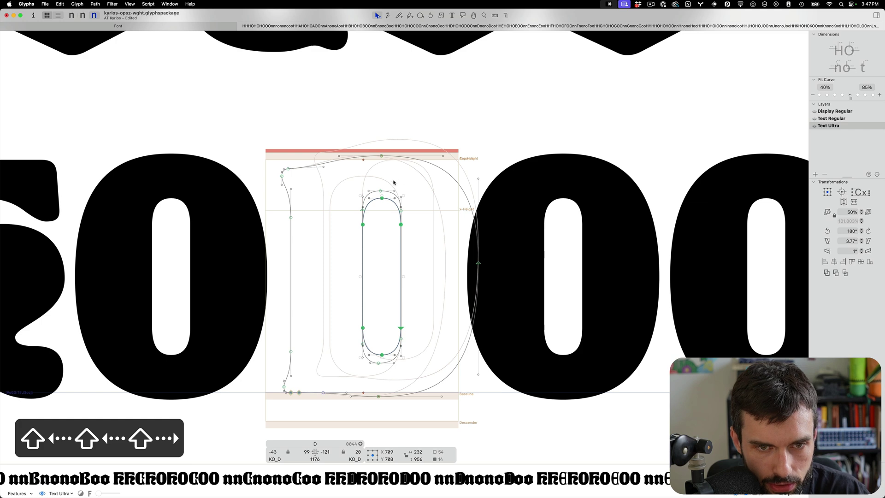
pyautogui.doubleClick(385, 190)
pyautogui.press('BackSpace')
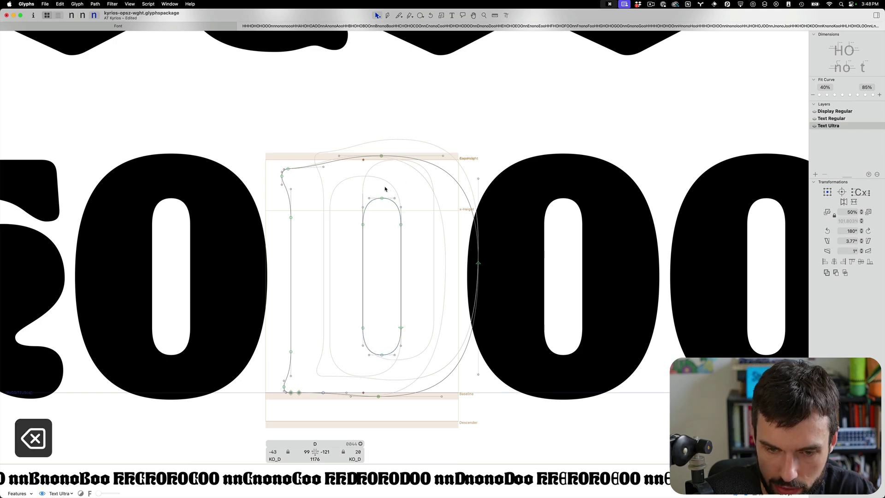
# Tighten the D's left sidebearing to 49 in the text view
pyautogui.press('t')
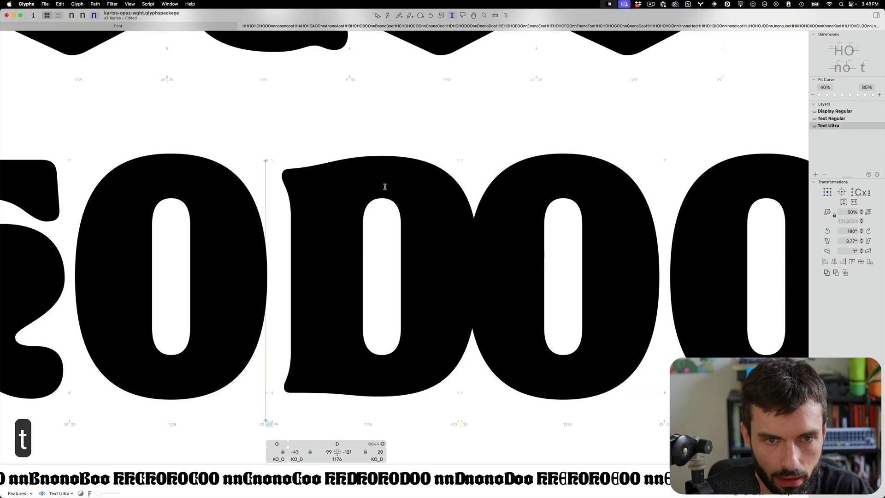
pyautogui.scroll(-5, 384, 189)
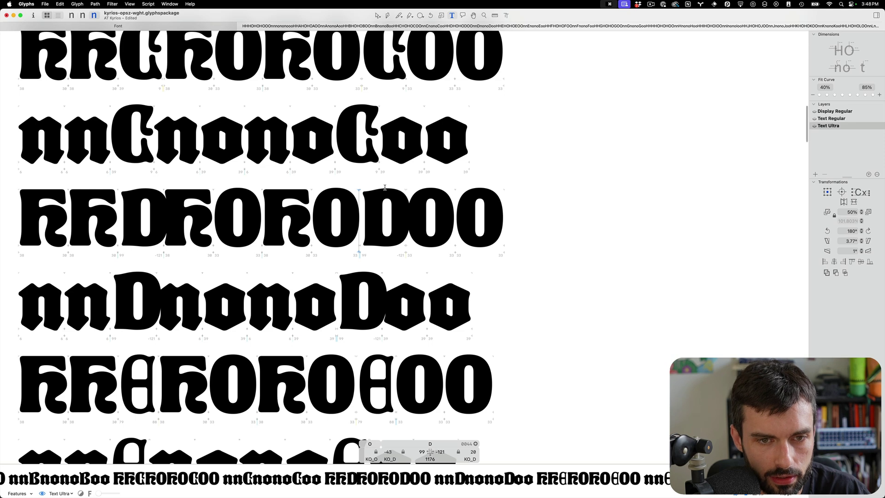
pyautogui.hotkey('ctrl', 'shift', 'Left')
pyautogui.hotkey('ctrl', 'shift', 'Left')
pyautogui.hotkey('ctrl', 'shift', 'Left')
pyautogui.hotkey('ctrl', 'shift', 'Left')
pyautogui.hotkey('ctrl', 'shift', 'Left')
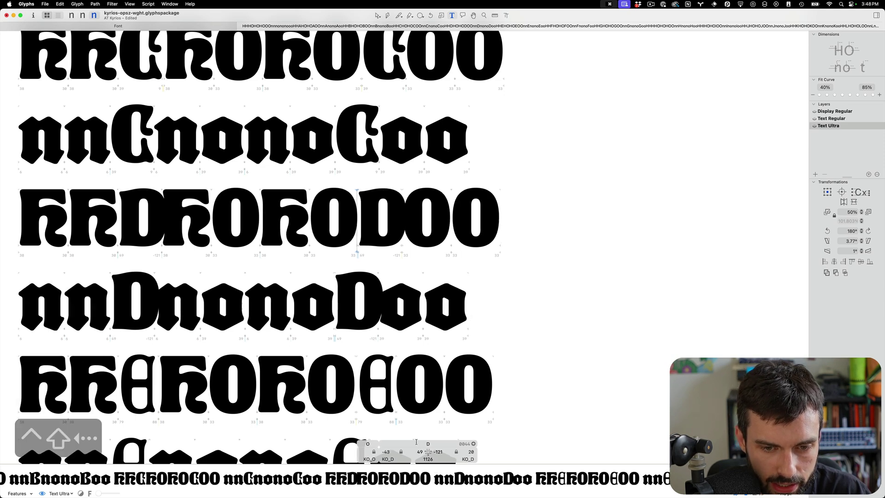
# Set the D's left metrics key to ==H and its right metrics key to ==O, and save the file
pyautogui.click(419, 451)
pyautogui.write('==H')
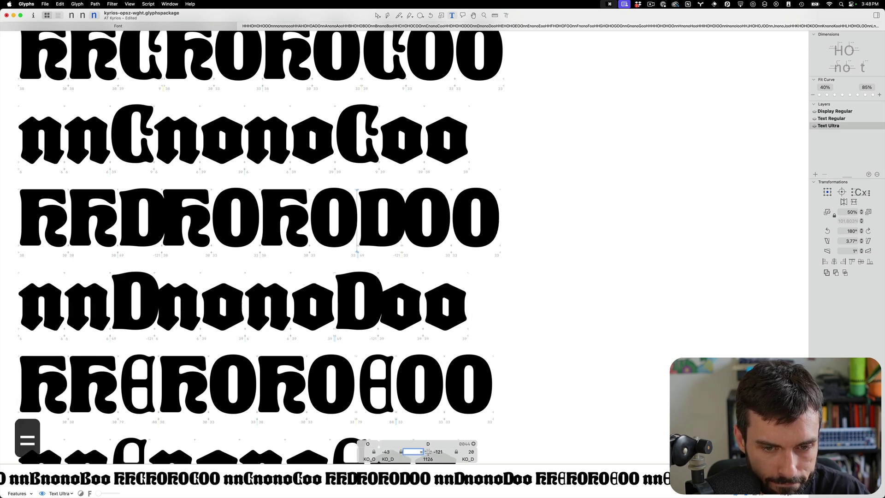
pyautogui.press('Tab')
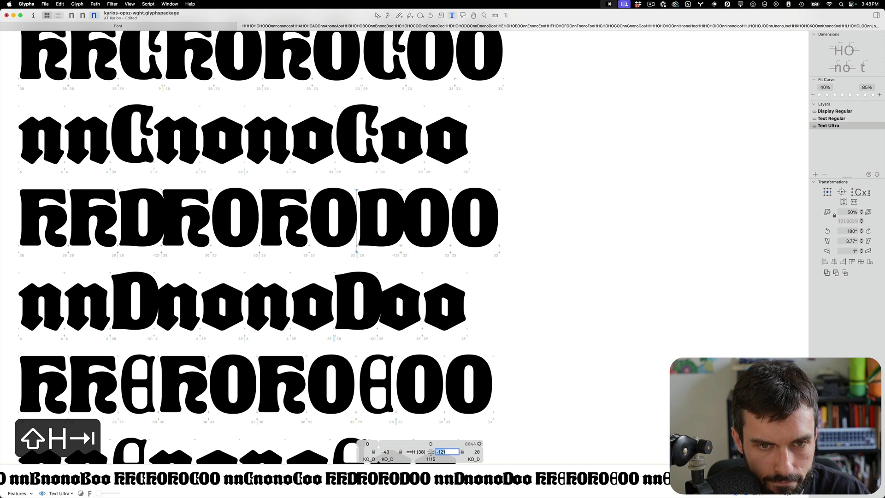
pyautogui.write('--')
pyautogui.press('BackSpace')
pyautogui.press('BackSpace')
pyautogui.write('==O')
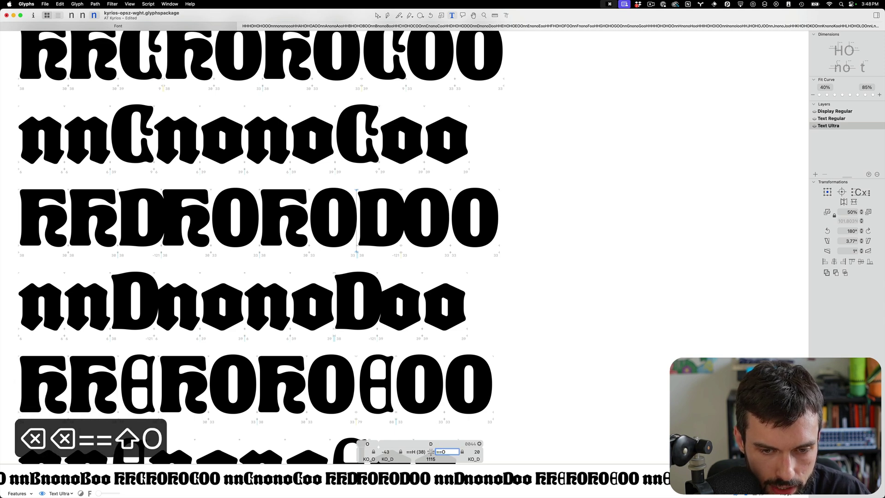
pyautogui.press('Return')
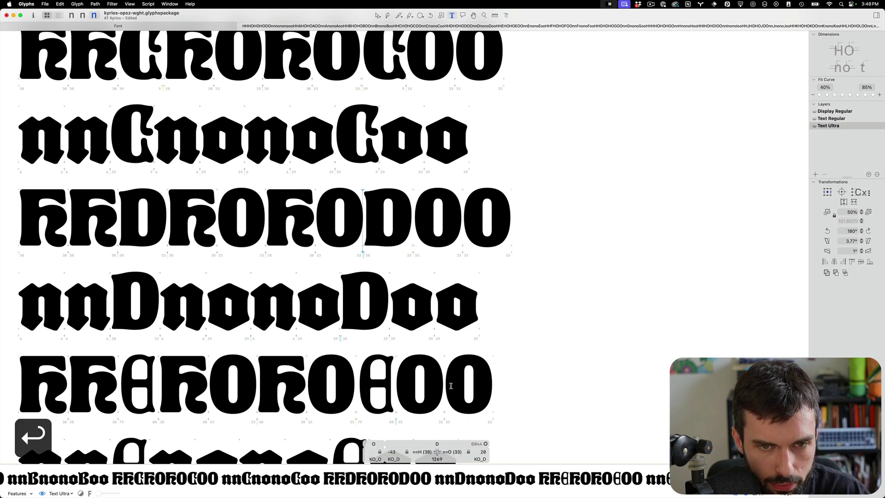
pyautogui.scroll(2, 372, 183)
pyautogui.scroll(2, 372, 183)
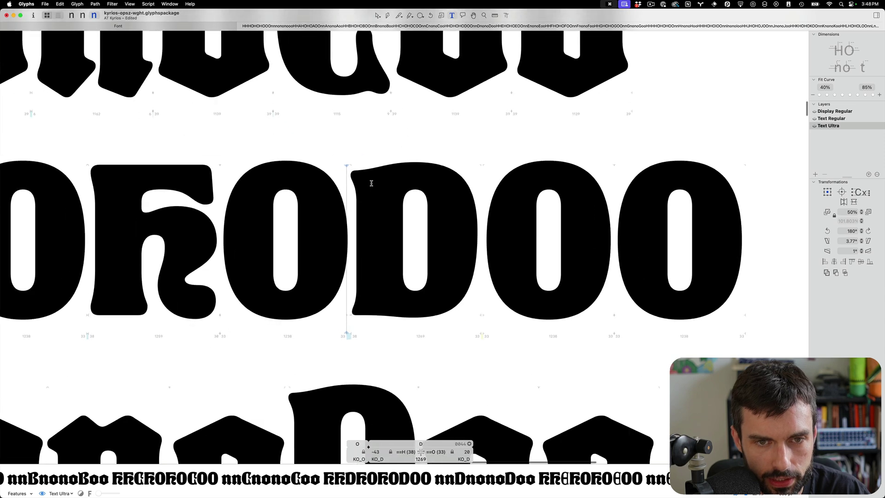
pyautogui.press('super+s')
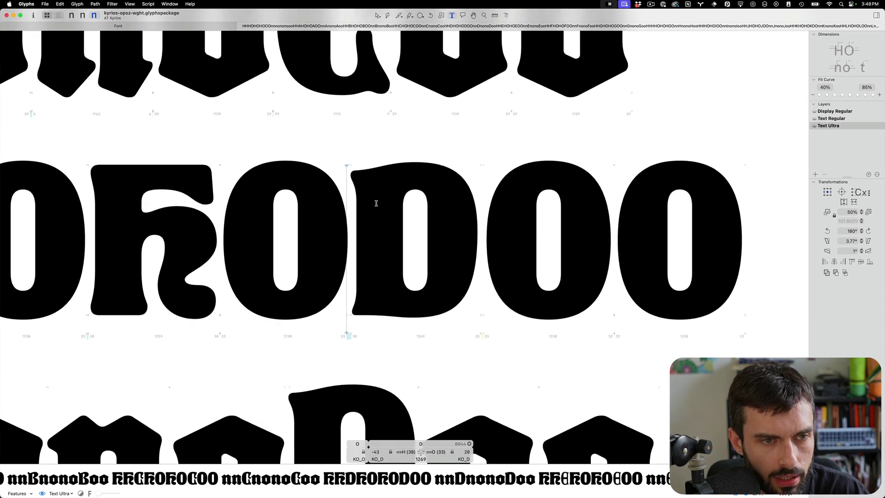
# Copy the H's left stem edge into the D and shift it right until its centre is at X 92.5
pyautogui.doubleClick(104, 213)
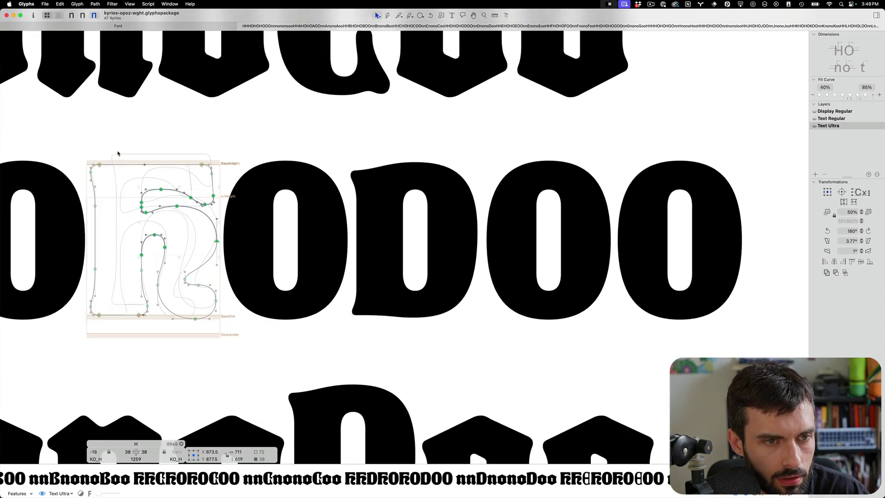
pyautogui.moveTo(117, 153); pyautogui.dragTo(71, 327)
pyautogui.press('super+c')
pyautogui.doubleClick(434, 235)
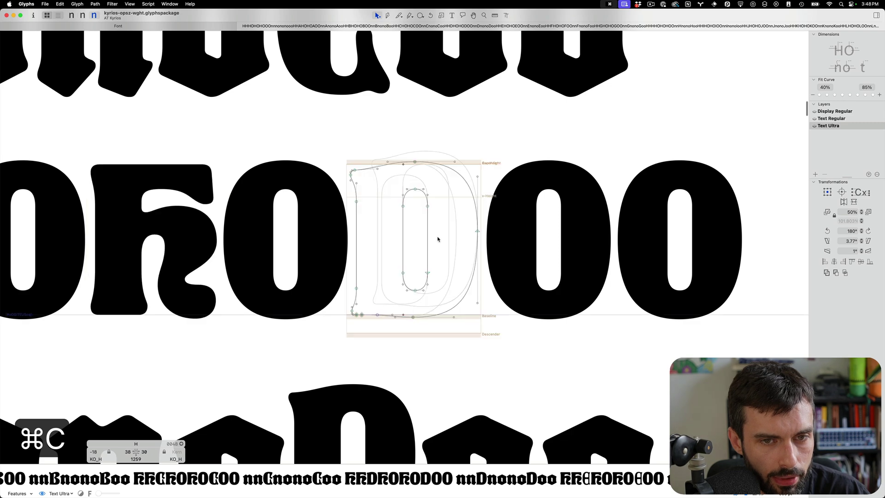
pyautogui.scroll(3, 324, 233)
pyautogui.press('super+v')
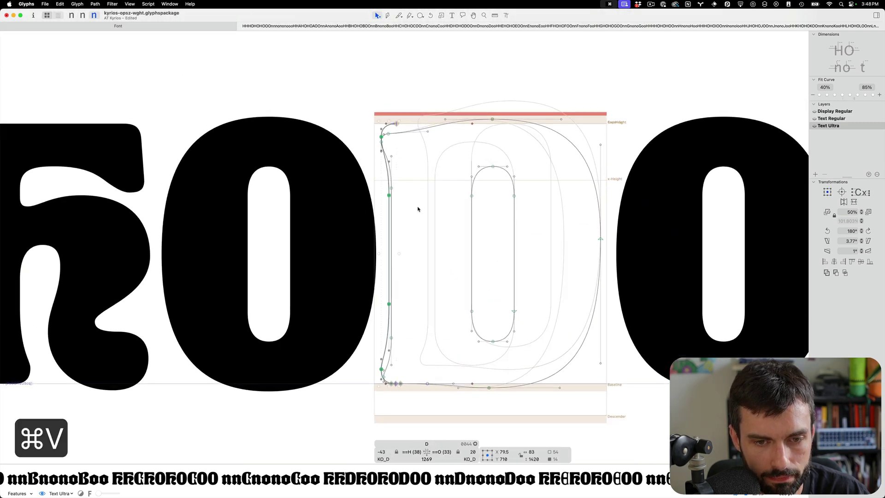
pyautogui.hotkey('shift', 'Right')
pyautogui.press('Right')
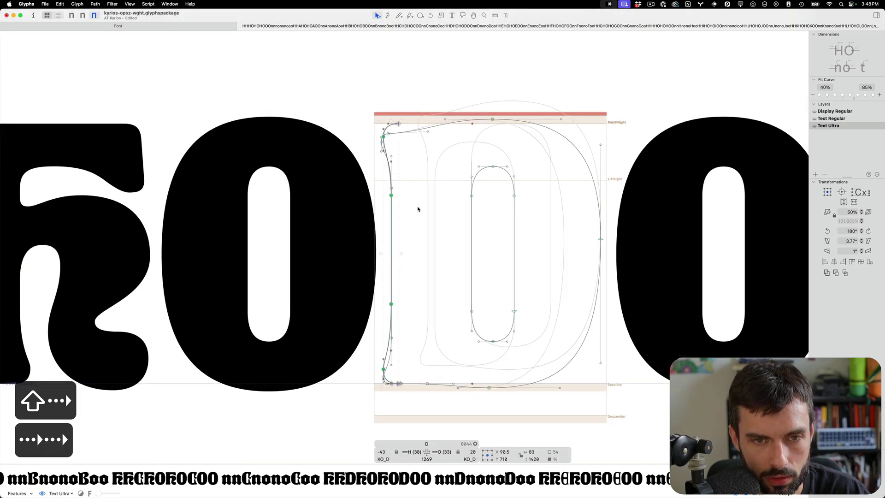
pyautogui.press('Right')
pyautogui.press('Right')
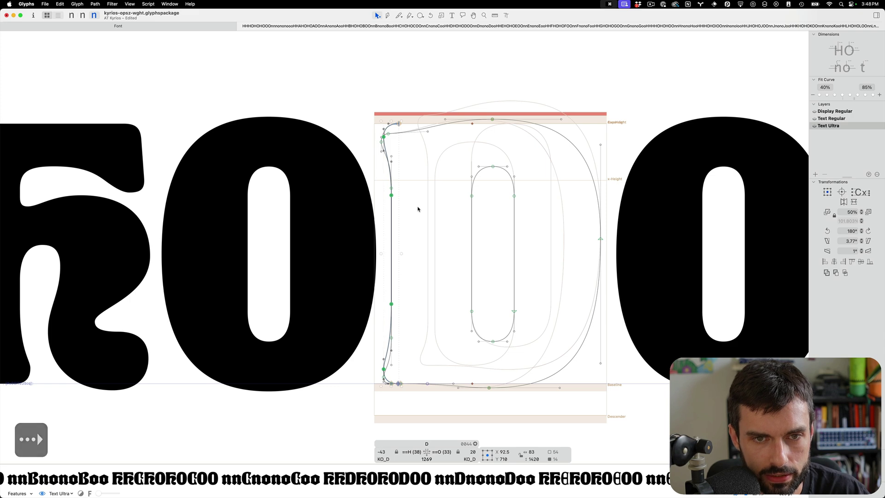
# Cut the pasted stem edge, remove the D's old left edge leaving the outline open, and paste the H's edge in its place
pyautogui.press('super+x')
pyautogui.moveTo(410, 102); pyautogui.dragTo(329, 417)
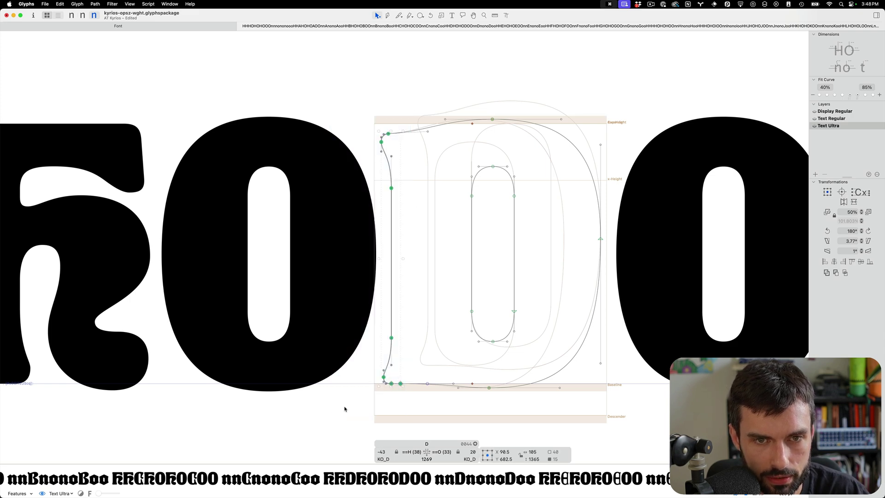
pyautogui.hotkey('alt', 'BackSpace')
pyautogui.press('super+v')
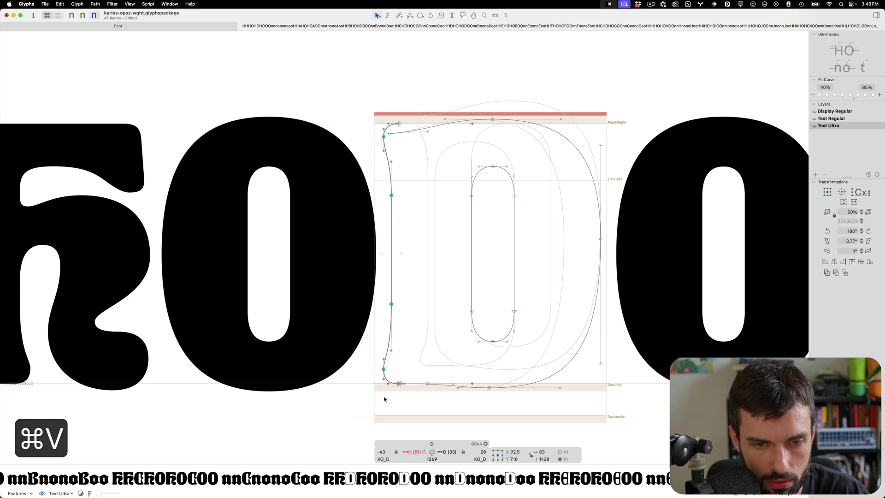
# Join the lower end of the pasted stem edge to the D's open outline on the baseline
pyautogui.scroll(5, 397, 385)
pyautogui.click(388, 306)
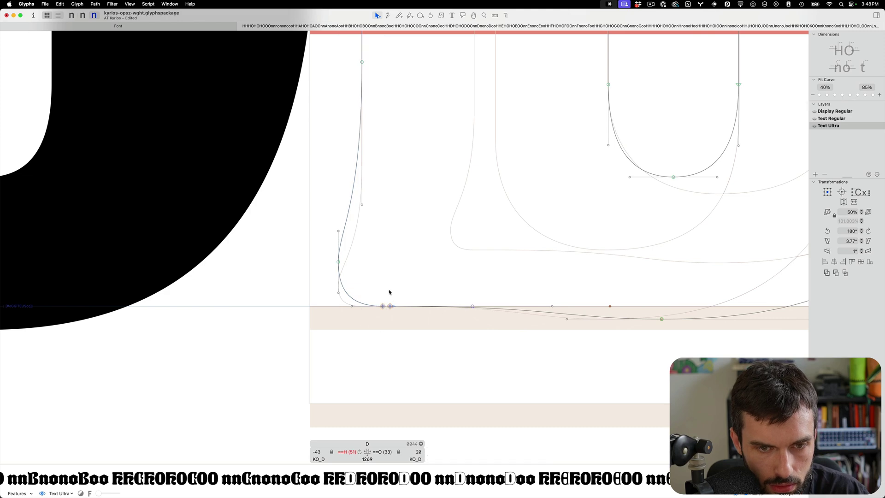
pyautogui.click(401, 341)
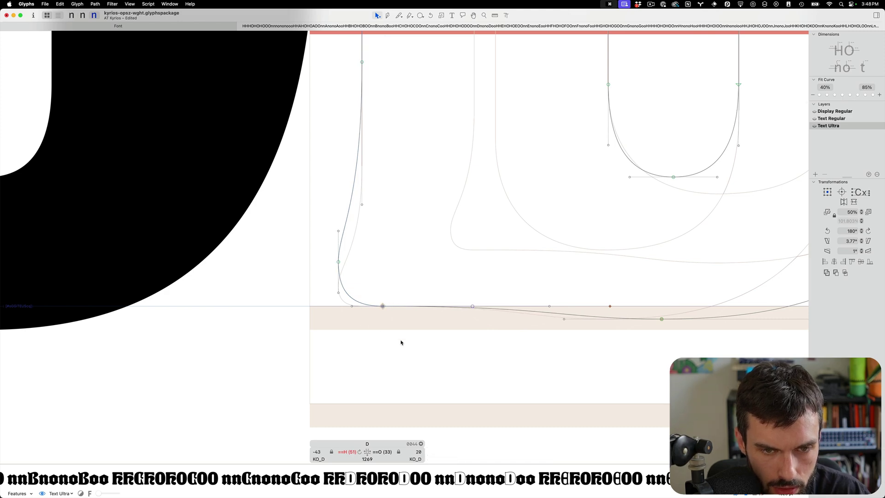
# Lower the upper part of the D's new stem edge, including its corner curve, until its top end is at Y 1369
pyautogui.scroll(-5, 401, 342)
pyautogui.scroll(3, 401, 182)
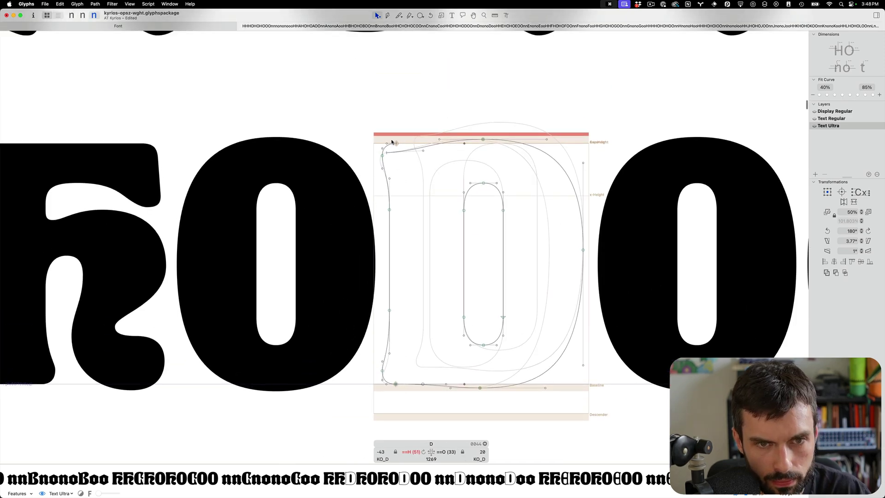
pyautogui.scroll(5, 406, 144)
pyautogui.moveTo(440, 182); pyautogui.dragTo(329, 262)
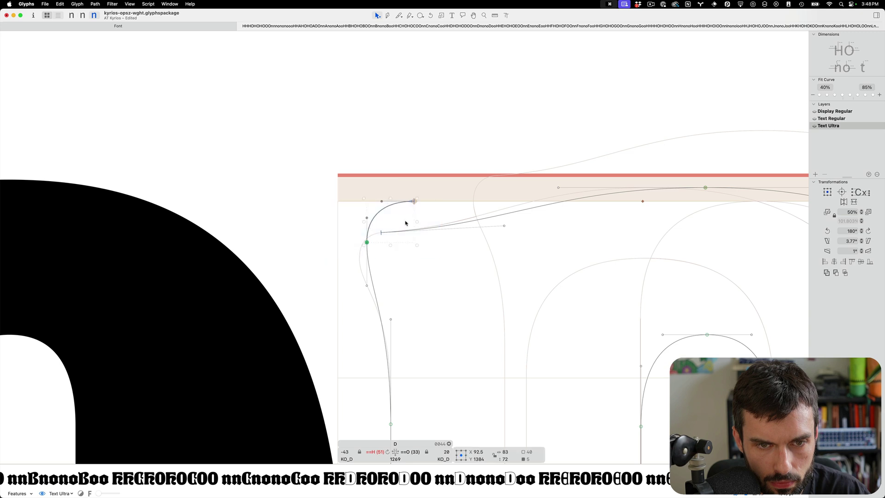
pyautogui.moveTo(405, 219); pyautogui.dragTo(377, 250)
pyautogui.scroll(-2, 386, 247)
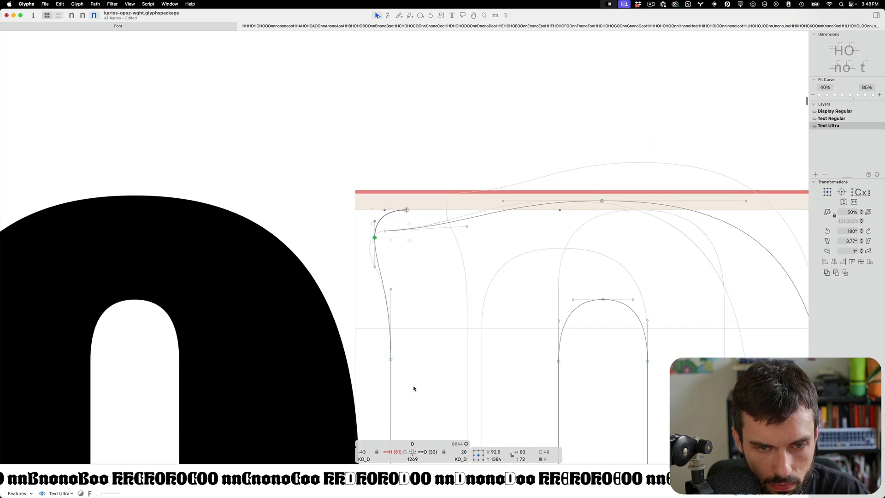
pyautogui.moveTo(414, 388); pyautogui.dragTo(359, 261)
pyautogui.hotkey('ctrl', 'alt', 'shift', 'Down')
pyautogui.hotkey('ctrl', 'alt', 'shift', 'Down')
pyautogui.hotkey('ctrl', 'alt', 'shift', 'Down')
pyautogui.hotkey('ctrl', 'alt', 'shift', 'Down')
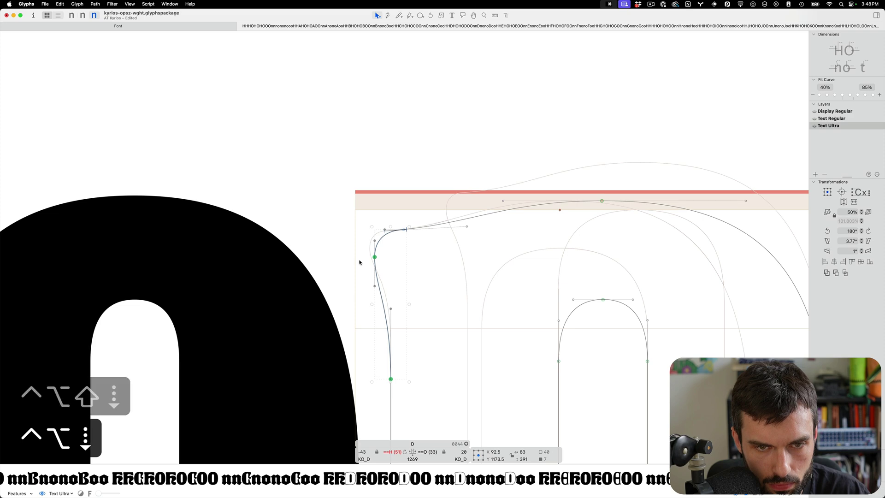
pyautogui.hotkey('ctrl', 'alt', 'Down')
pyautogui.hotkey('ctrl', 'alt', 'Up')
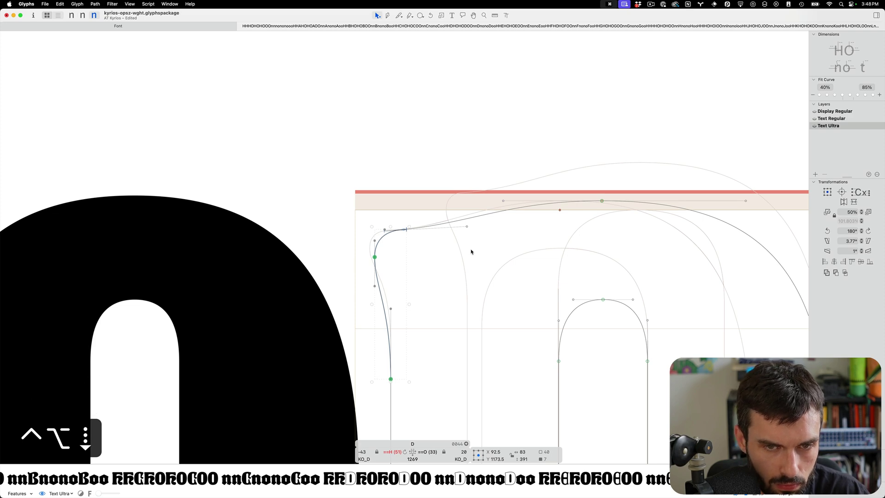
# Join the stem edge's top end to the bowl's open end and merge them into one node at X 134, Y 1369
pyautogui.click(470, 251)
pyautogui.moveTo(406, 232); pyautogui.dragTo(406, 231)
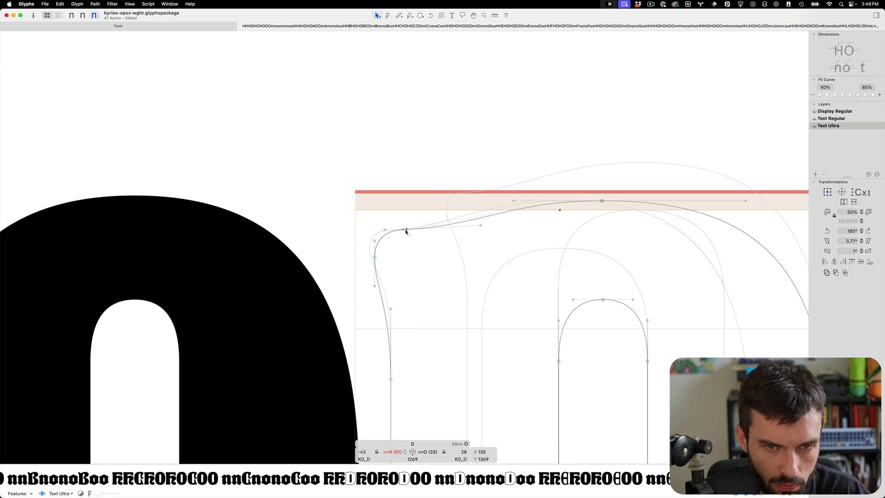
pyautogui.scroll(5, 415, 239)
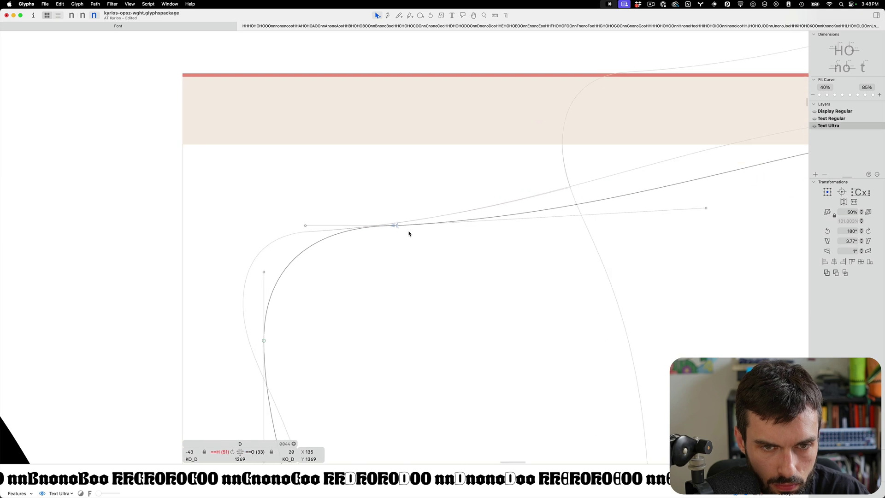
pyautogui.hotkey('ctrl', 'alt', 'BackSpace')
# Lower the corner curve's handle beside the D's top-left join by 3 units and make the node at X 134, Y 1369 smooth
pyautogui.press('Return')
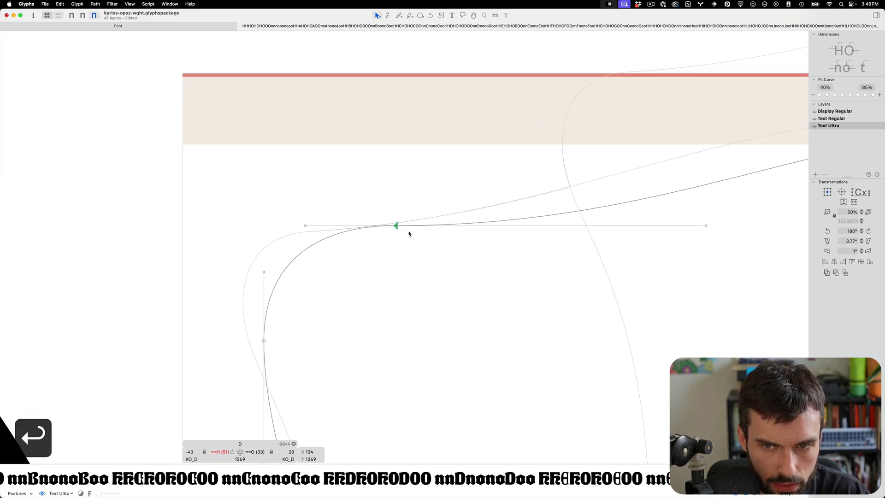
pyautogui.press('super+z')
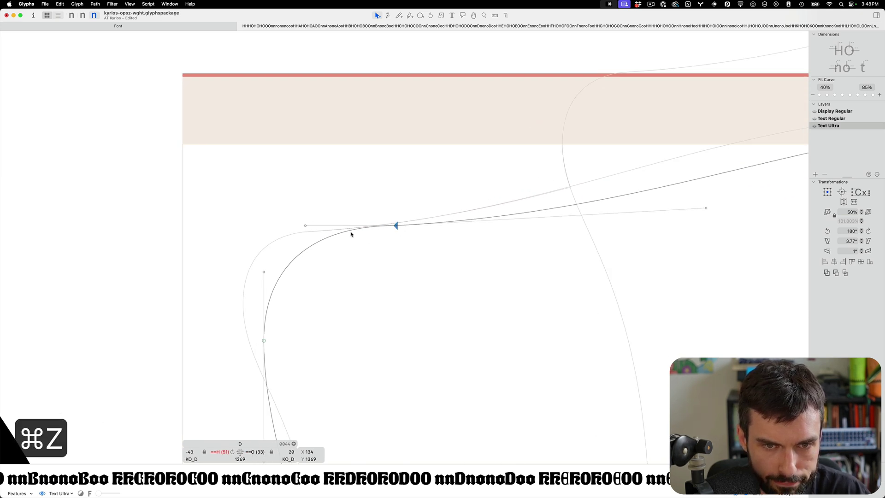
pyautogui.moveTo(338, 192); pyautogui.dragTo(279, 245)
pyautogui.press('Down')
pyautogui.press('Down')
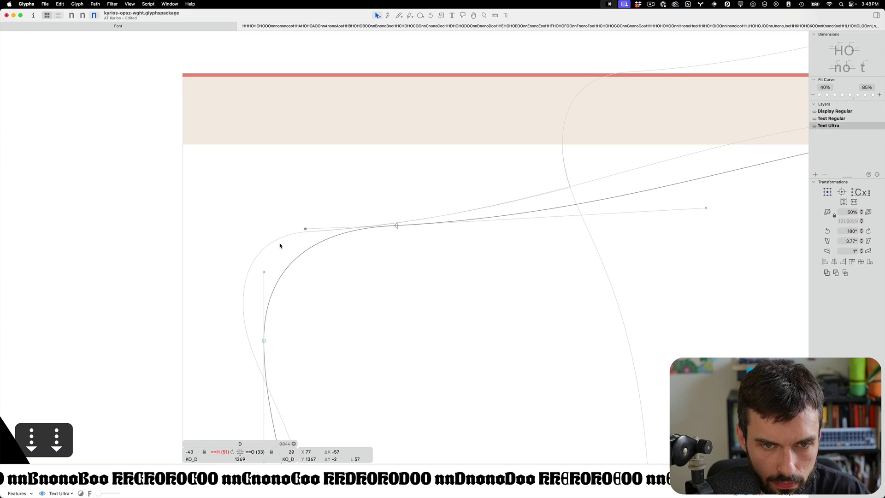
pyautogui.press('Down')
pyautogui.moveTo(357, 266); pyautogui.dragTo(400, 222)
pyautogui.press('Return')
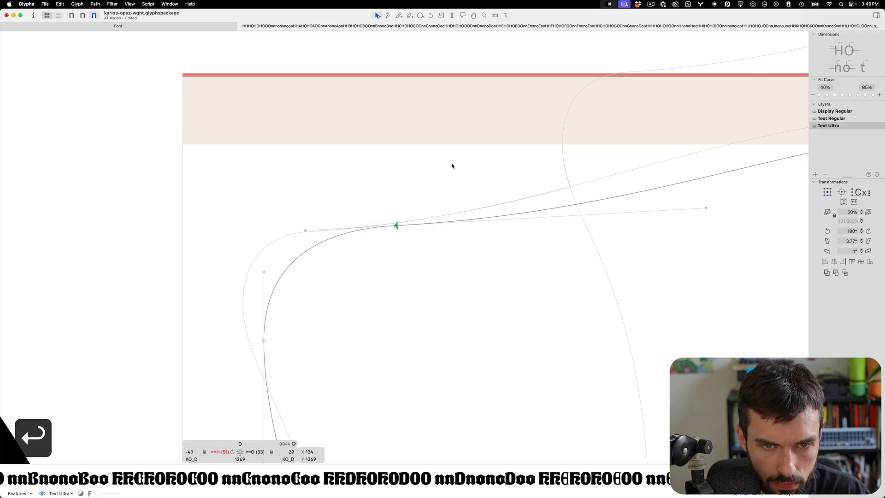
# Review the reshaped D among the filled sample lines and save the font
pyautogui.press('t')
pyautogui.scroll(-5, 433, 169)
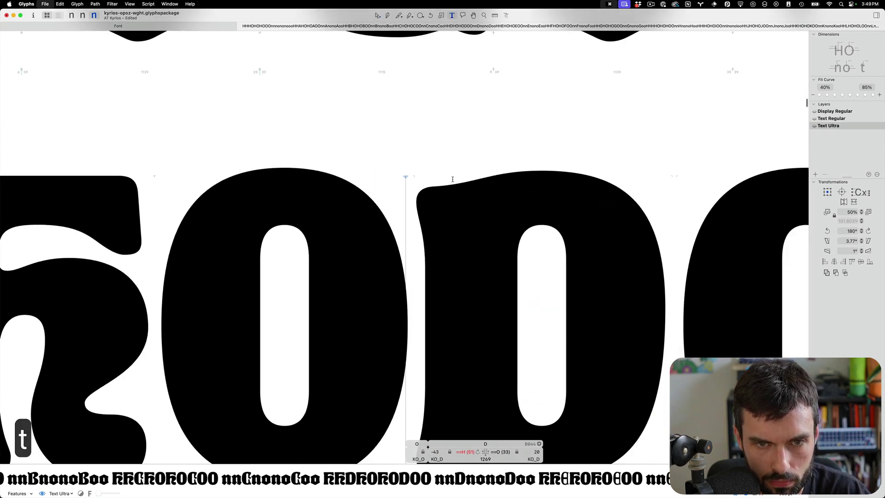
pyautogui.press('super+s')
pyautogui.scroll(-2, 428, 169)
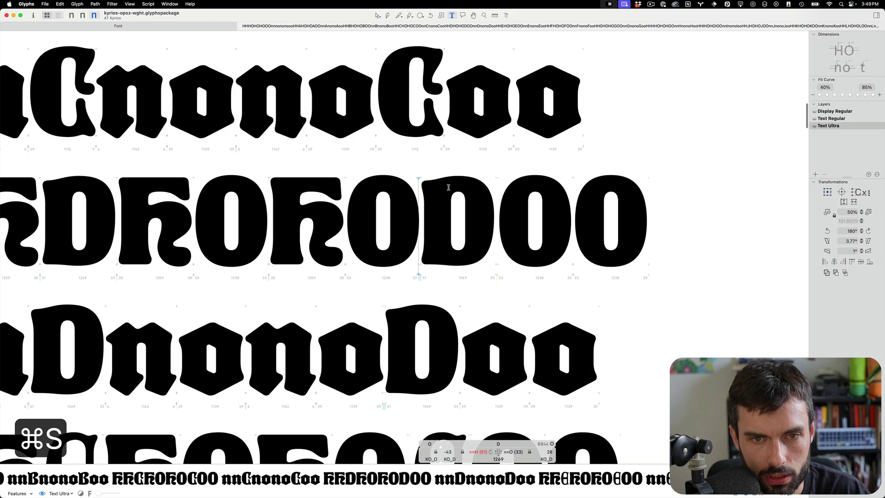
pyautogui.press('super+s')
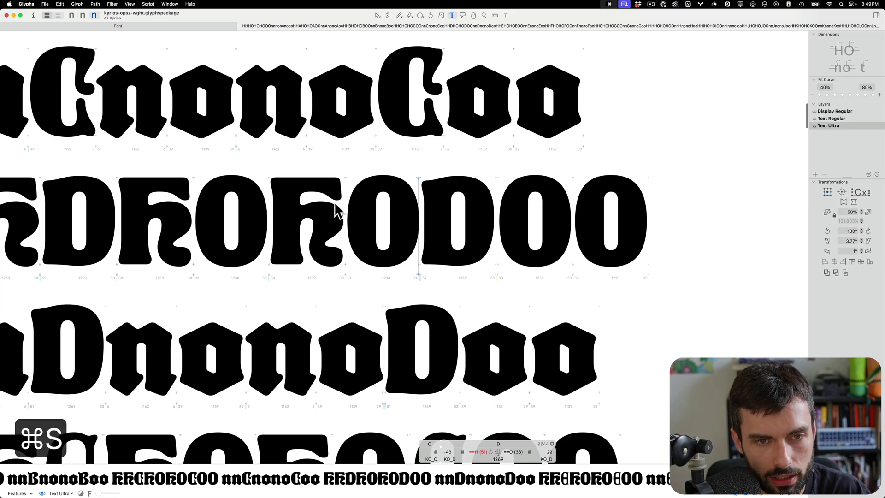
pyautogui.scroll(-3, 431, 206)
pyautogui.press('super+s')
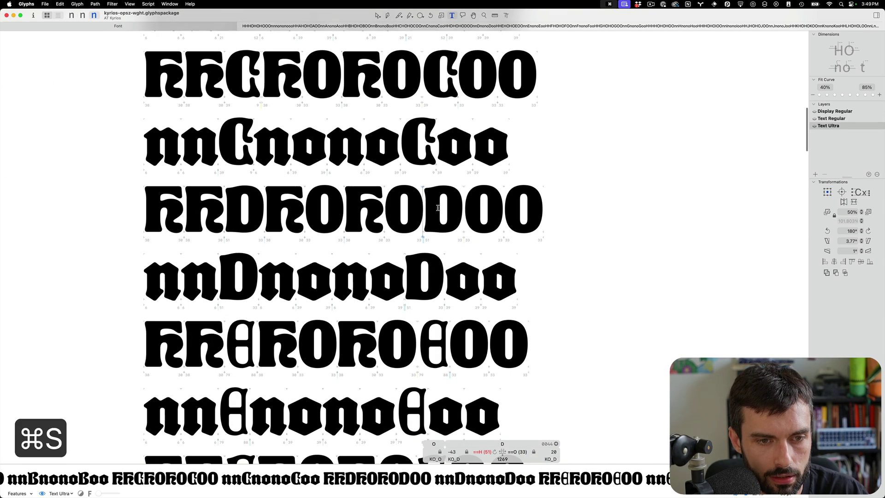
# Open the E in the HHEHOHOEOO line for outline editing and run the "faux bold" template script on it
pyautogui.hscroll(-2, 408, 283)
pyautogui.scroll(3, 372, 348)
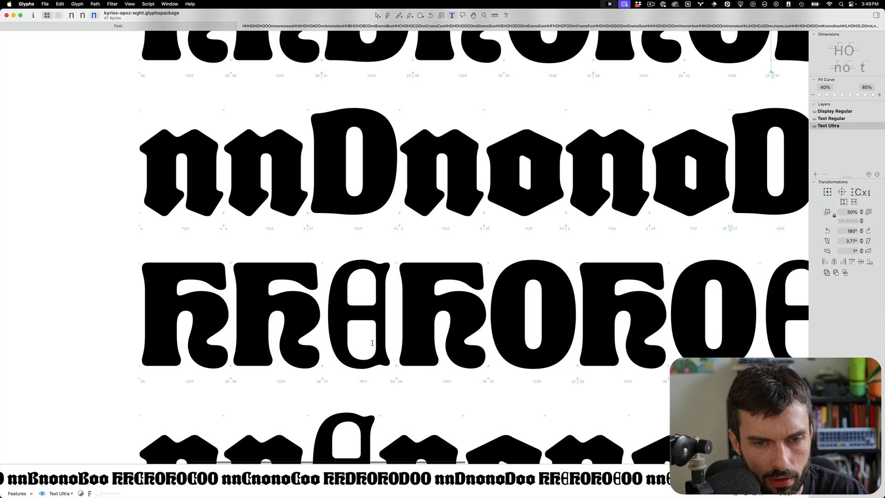
pyautogui.click(366, 345)
pyautogui.press('Escape')
pyautogui.scroll(3, 369, 347)
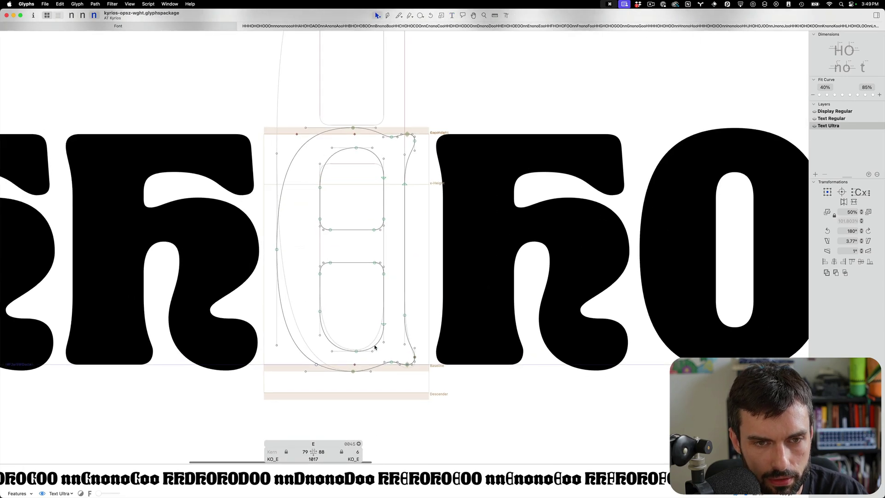
pyautogui.press('alt+super+r')
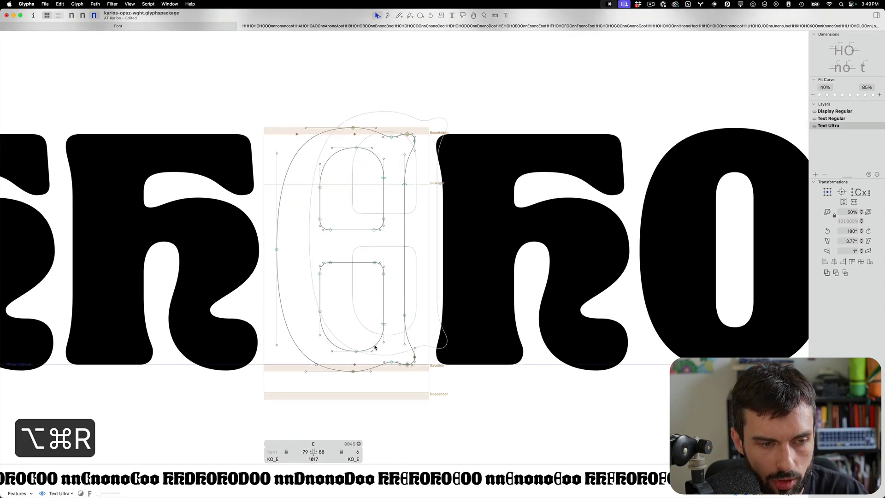
# Try to run the Prep "faux bold" template in background script on all the tab's text and inspect its Macro window log
pyautogui.scroll(-5, 373, 347)
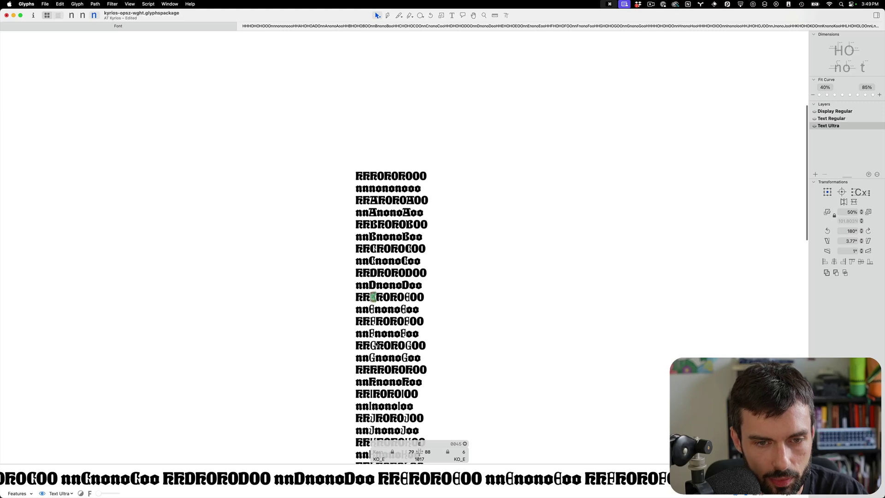
pyautogui.scroll(3, 376, 343)
pyautogui.press('t')
pyautogui.press('super+a')
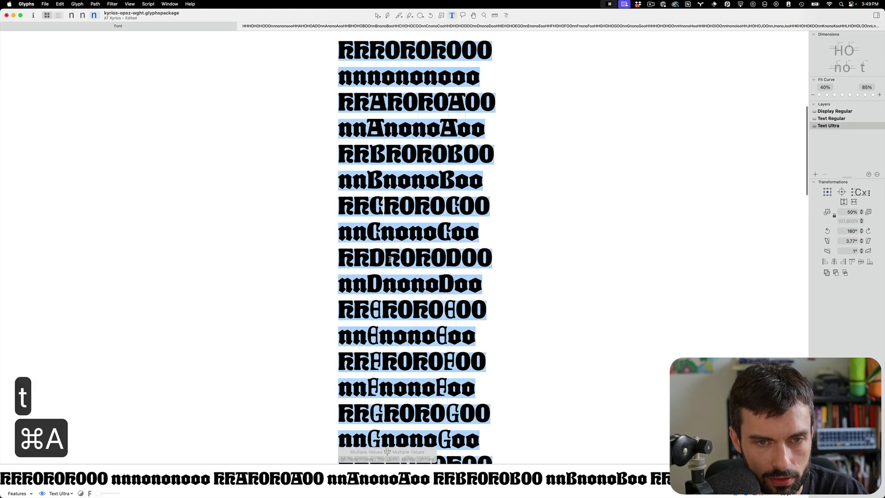
pyautogui.scroll(-4, 390, 260)
pyautogui.click(148, 4)
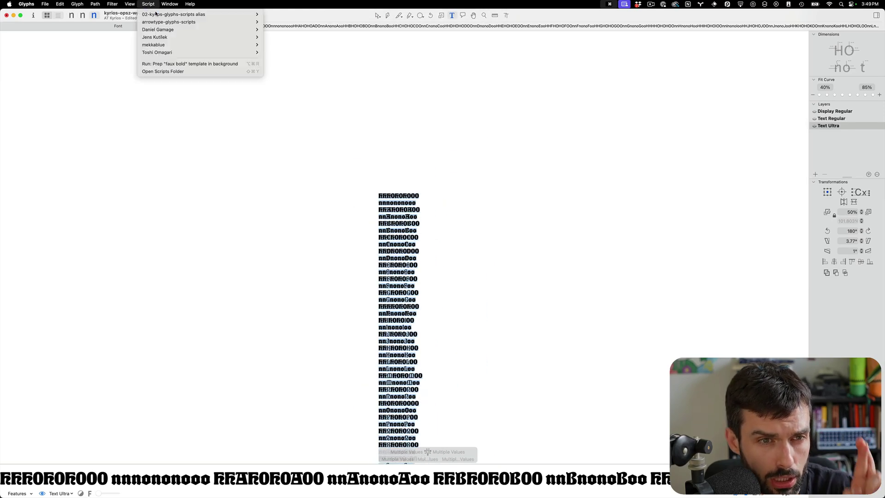
pyautogui.click(184, 63)
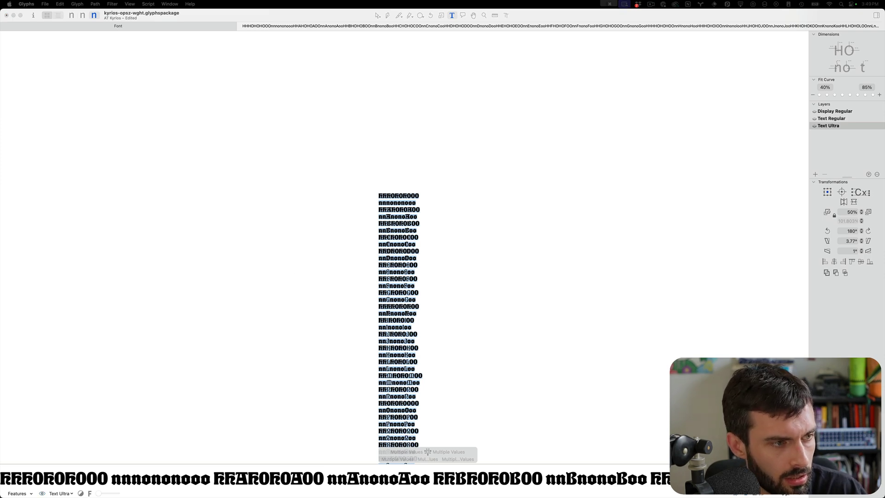
pyautogui.press('super+alt+m')
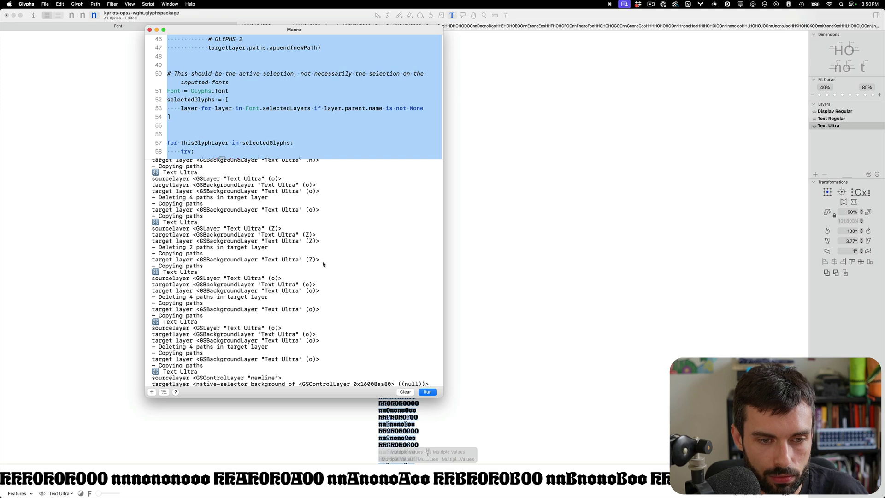
pyautogui.scroll(-3, 321, 261)
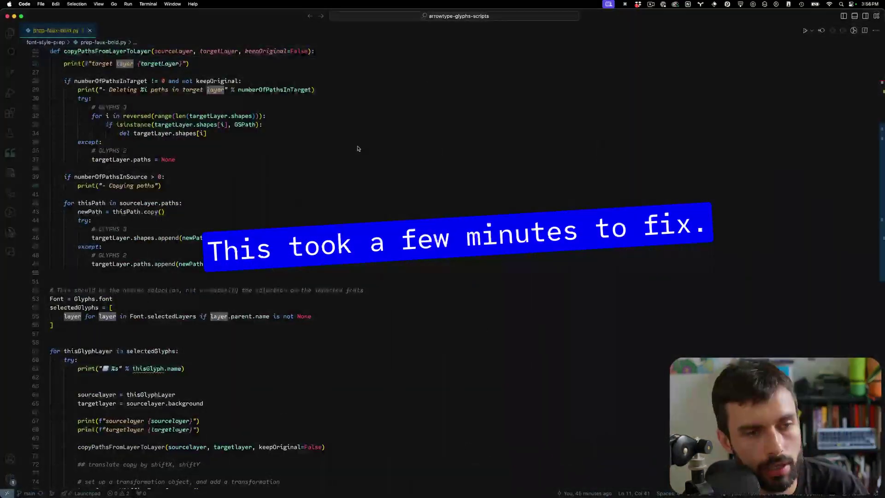
# Save the edited prep-faux-bold.py in the code editor and rerun it in Glyphs on the nnEnonoEoo line with the Macro window open
pyautogui.press('super+c')
pyautogui.press('super+s')
pyautogui.press('Return')
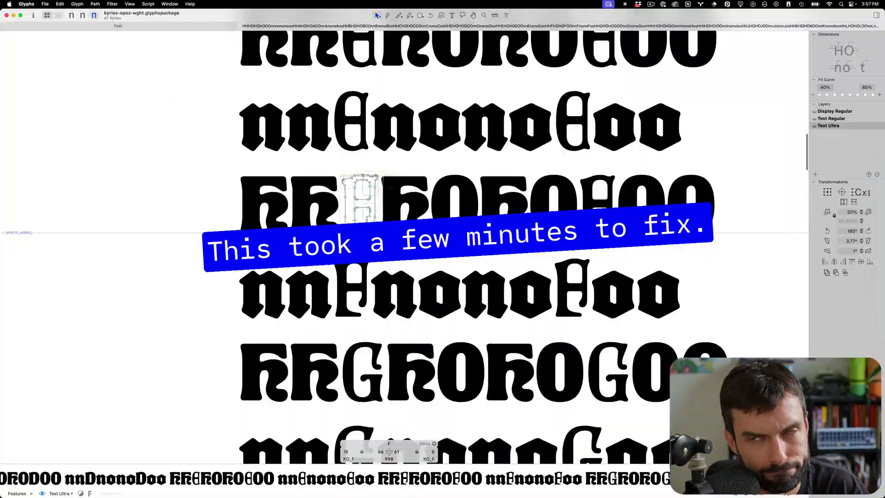
pyautogui.click(170, 4)
pyautogui.click(194, 116)
pyautogui.click(148, 4)
pyautogui.click(184, 61)
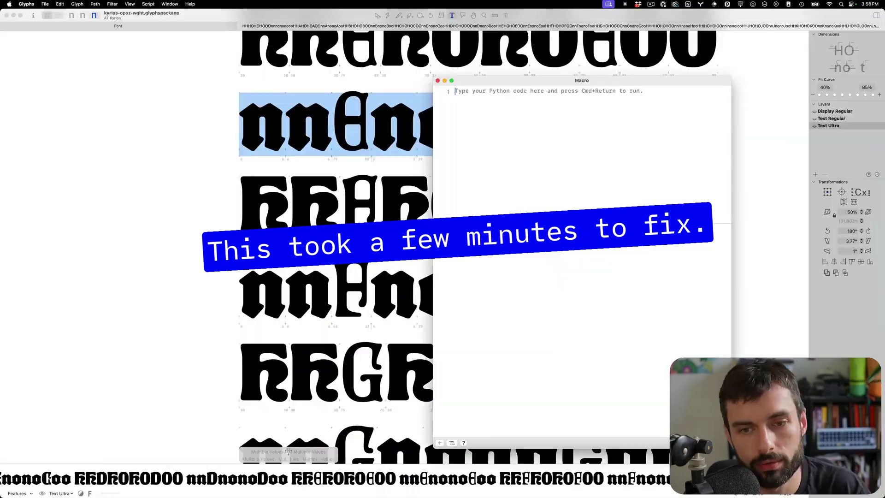
# Select the sample lines from nnEnonoEoo down to HHGHOHOGOO as a smaller test set for the faux bold script
pyautogui.click(484, 94)
pyautogui.scroll(-5, 322, 184)
pyautogui.press('BackSpace')
pyautogui.hotkey('shift', 'Down')
pyautogui.hotkey('shift', 'Down')
pyautogui.hotkey('shift', 'Down')
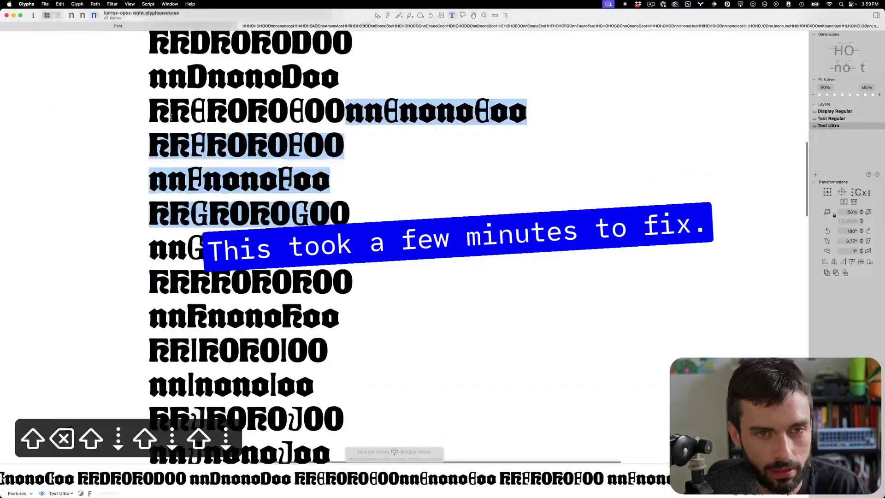
pyautogui.click(148, 4)
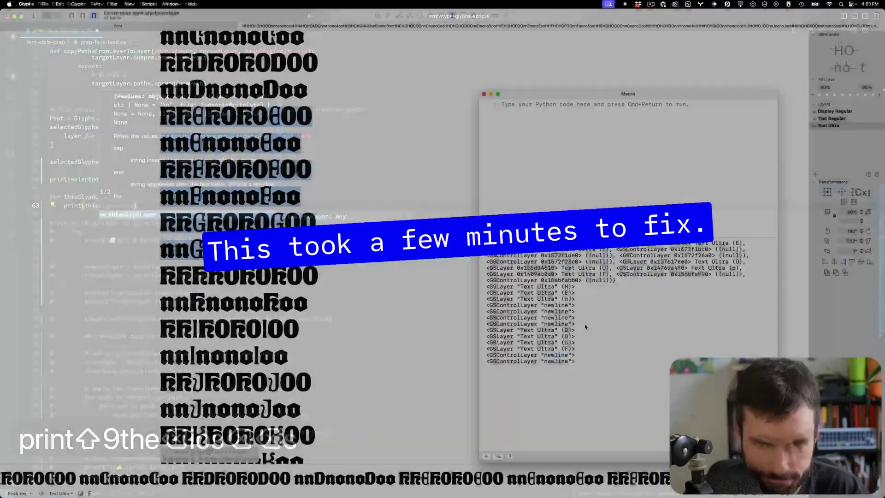
# Switch to Safari and search the web for glyphsapp layer type "GSControlLayer"
pyautogui.press('super+Tab')
pyautogui.press('Return')
pyautogui.press('Return')
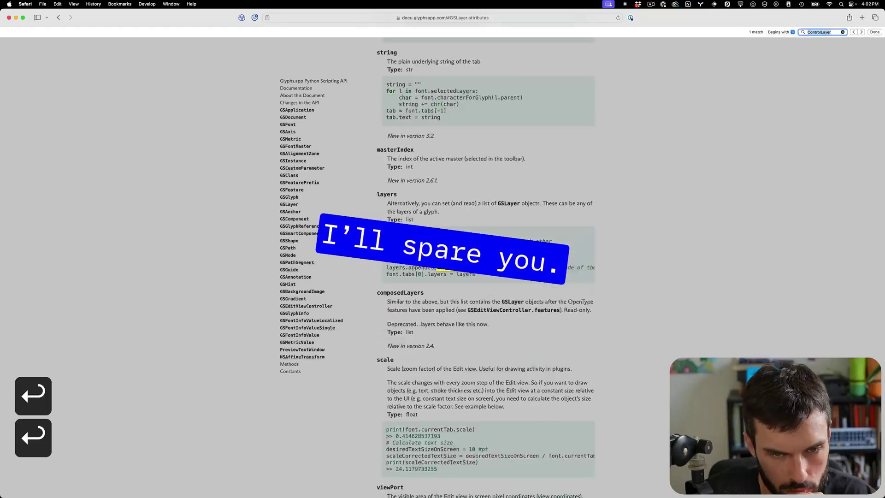
pyautogui.write('"GSControlLayer"')
pyautogui.press('Return')
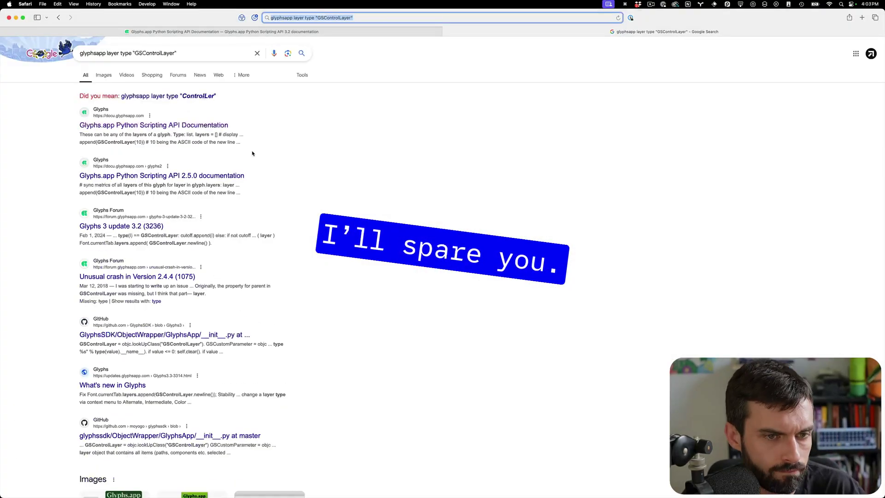
# In the code editor, add an empty print() after print(thisGlyphLayer) in the loop of prep-faux-bold.py
pyautogui.press('super+Tab')
pyautogui.hotkey('alt', 'BackSpace')
pyautogui.hotkey('alt', 'BackSpace')
pyautogui.press('Return')
pyautogui.write('print()')
pyautogui.press('super+Tab')
pyautogui.press('super+Tab')
pyautogui.press('super+Tab')
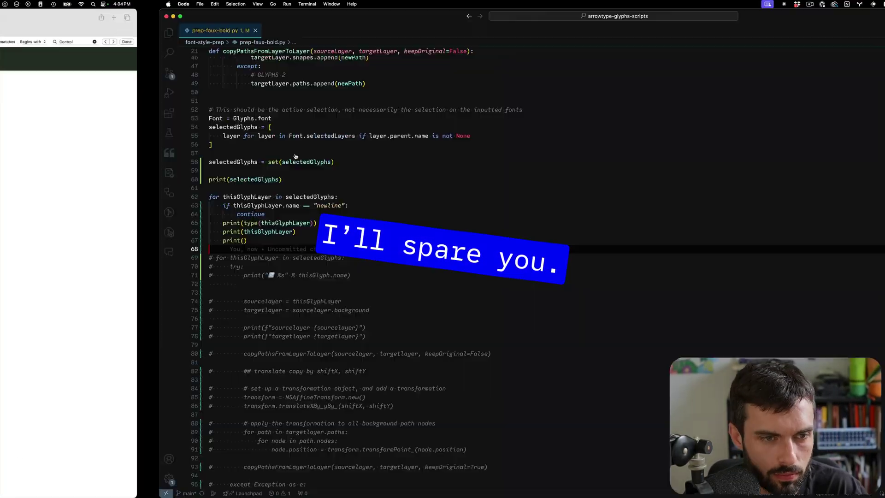
# Add GSControlLayer to the GlyphsApp import line of prep-faux-bold.py and save the script
pyautogui.press('super+Tab')
pyautogui.press('super+Tab')
pyautogui.press('super+z')
pyautogui.press('super+z')
pyautogui.press('super+Tab')
pyautogui.press('super+Tab')
pyautogui.press('super+c')
pyautogui.scroll(15, 272, 263)
pyautogui.doubleClick(251, 172)
pyautogui.press('super+s')
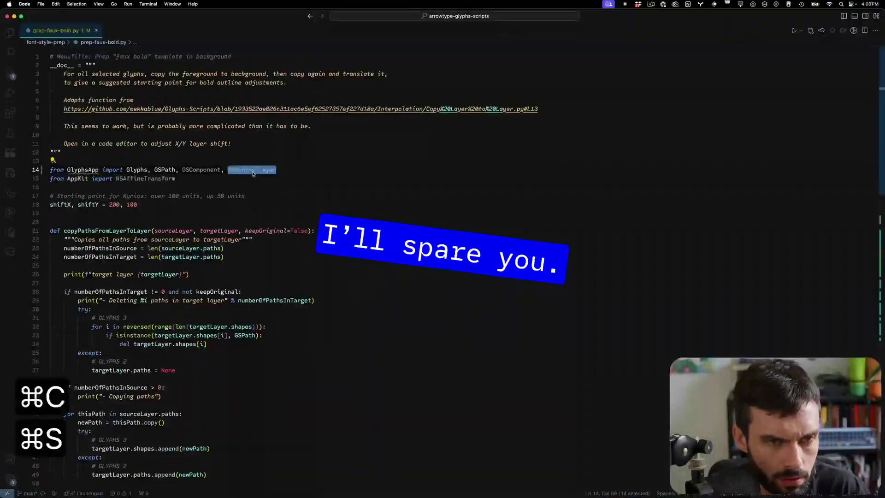
# Try to detect newline layers in the loop by comparing their type with GSControlLayer, and rerun the script in Glyphs
pyautogui.press('super+Tab')
pyautogui.press('super+Tab')
pyautogui.press('super+Tab')
pyautogui.press('super+Tab')
pyautogui.scroll(-10, 272, 262)
pyautogui.hotkey('alt', 'BackSpace')
pyautogui.hotkey('alt', 'BackSpace')
pyautogui.press('super+Tab')
pyautogui.press('alt+super+r')
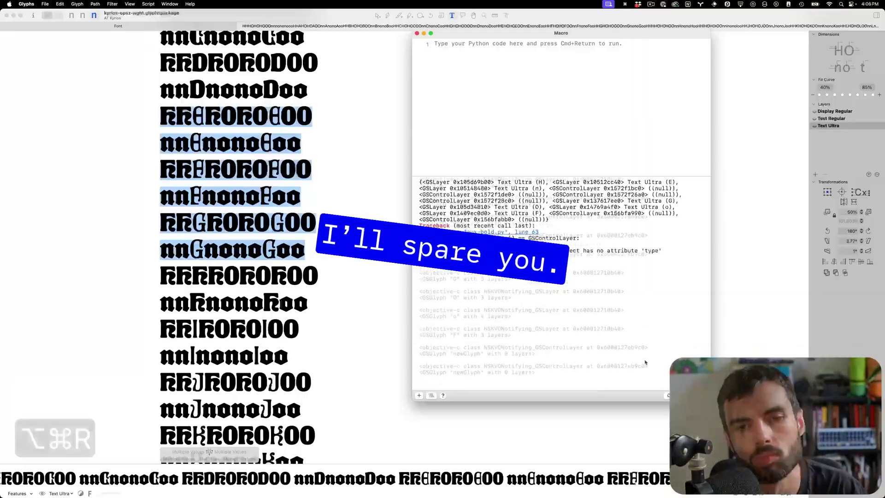
# Make the loop skip layers whose parent name is "newGlyph", printing "Skipping control layer", and rerun the saved script in Glyphs
pyautogui.press('super+Tab')
pyautogui.write('print("Skipping control layer")')
pyautogui.write('"newGlyph"')
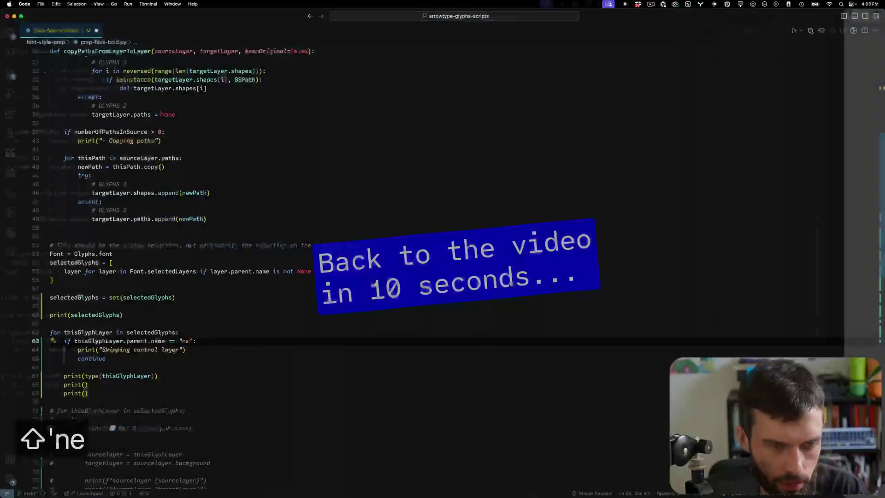
pyautogui.press('BackSpace')
pyautogui.press('super+s')
pyautogui.press('super+Tab')
pyautogui.press('alt+super+r')
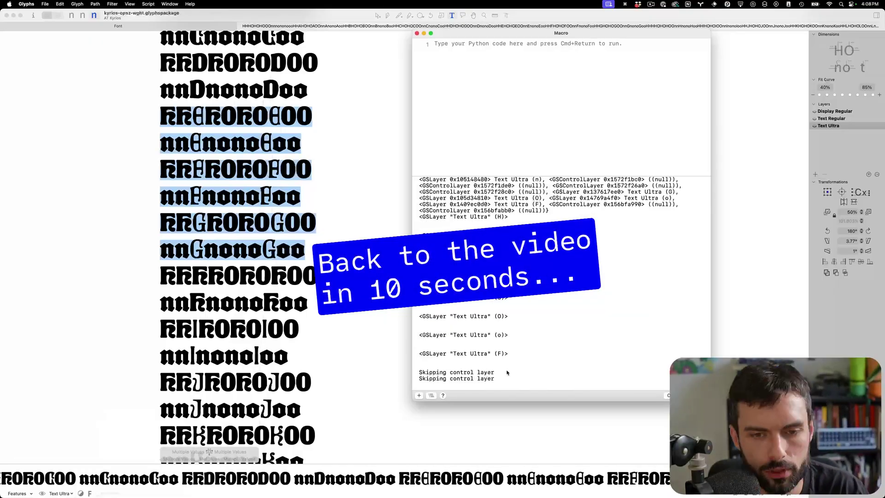
# Uncomment the path-copying try block in prep-faux-bold.py, save it, and return to the sample text in Glyphs
pyautogui.press('super+Tab')
pyautogui.scroll(-6, 128, 368)
pyautogui.moveTo(50, 197); pyautogui.dragTo(251, 245)
pyautogui.press('super+slash')
pyautogui.press('super+s')
pyautogui.press('super+Tab')
pyautogui.press('super+b')
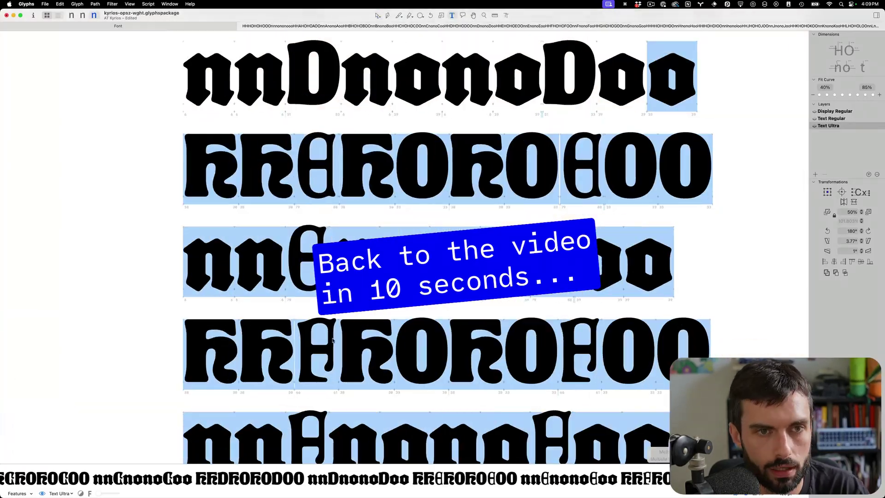
# Reference thisGlyphLayer in the loop's name print and add the comment # skip any "newLine" glyphs in selection above the condition
pyautogui.press('super+Tab')
pyautogui.doubleClick(122, 171)
pyautogui.press('super+c')
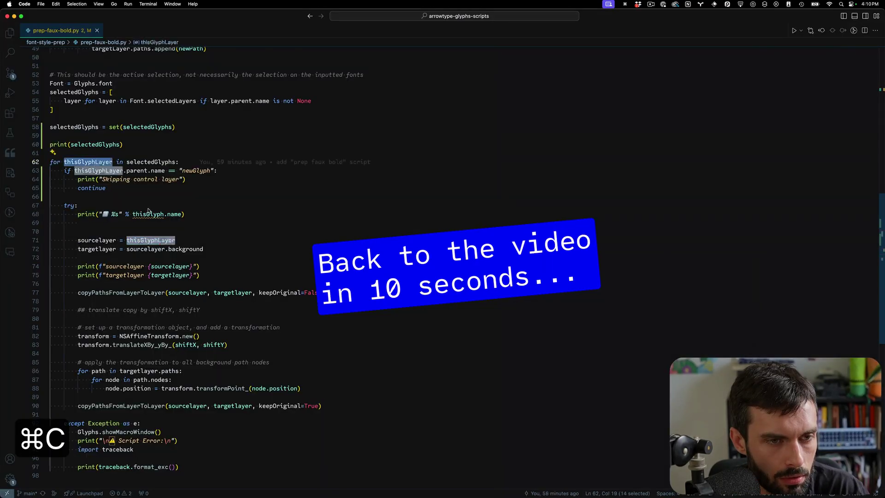
pyautogui.press('super+v')
pyautogui.write('# skip any "newLine" glyphs in selection')
pyautogui.press('super+Tab')
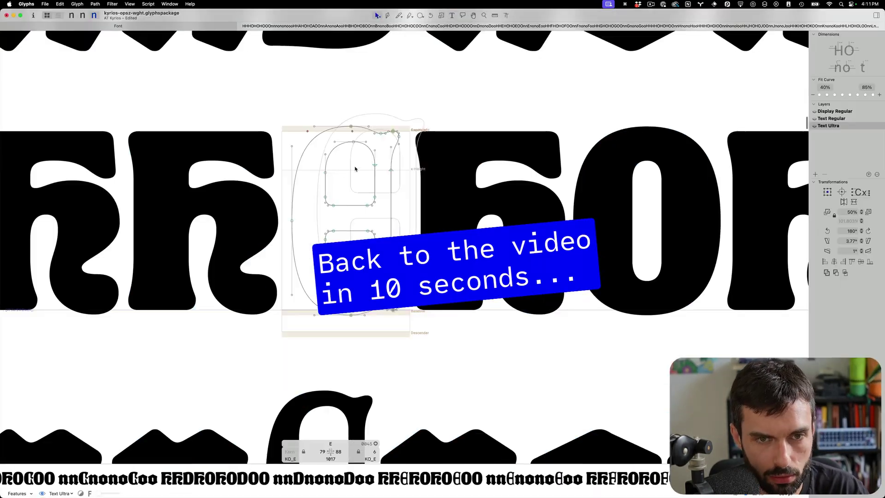
# Comment out the target layer, deleting and copying messages in copyPathsFromLayerToLayer, using pass where needed, and save the script
pyautogui.click(157, 4)
pyautogui.press('super+Tab')
pyautogui.scroll(10, 207, 246)
pyautogui.press('Return')
pyautogui.press('super+s')
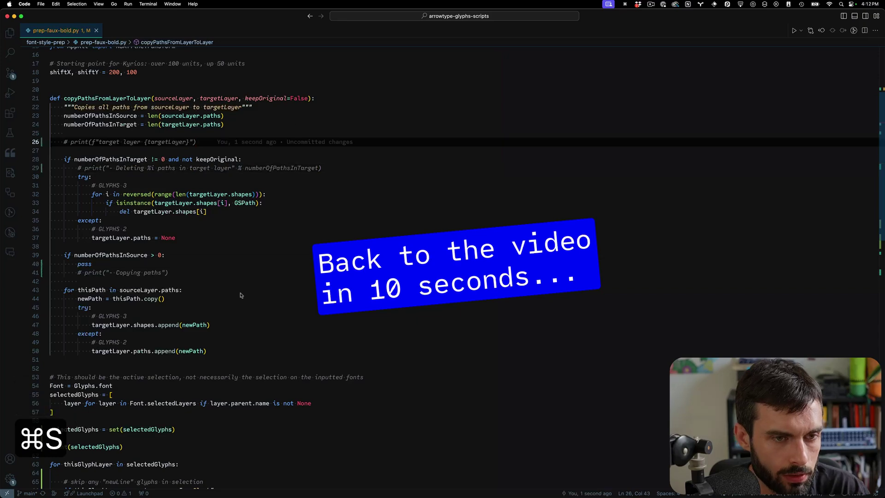
# Switch to Glyphs and run the faux bold script on all the tab's selected text, checking the processed glyphs in the Macro window
pyautogui.press('super+Tab')
pyautogui.click(149, 4)
pyautogui.click(163, 71)
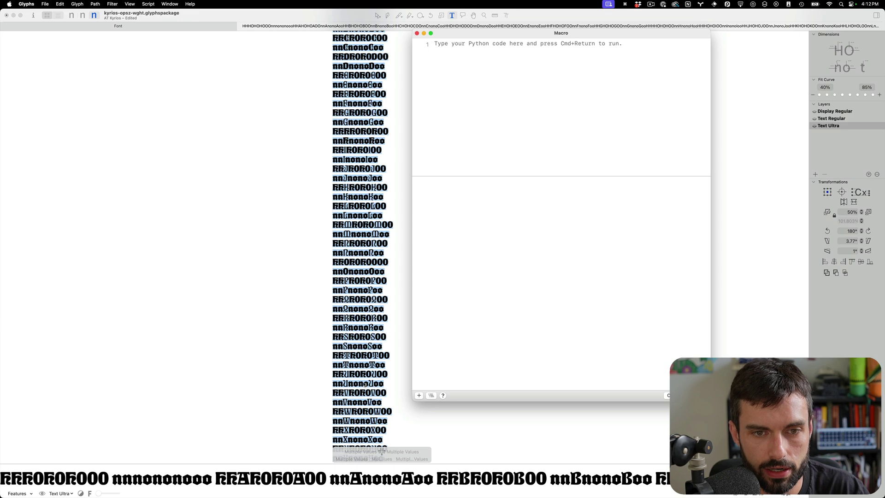
pyautogui.press('alt+super+r')
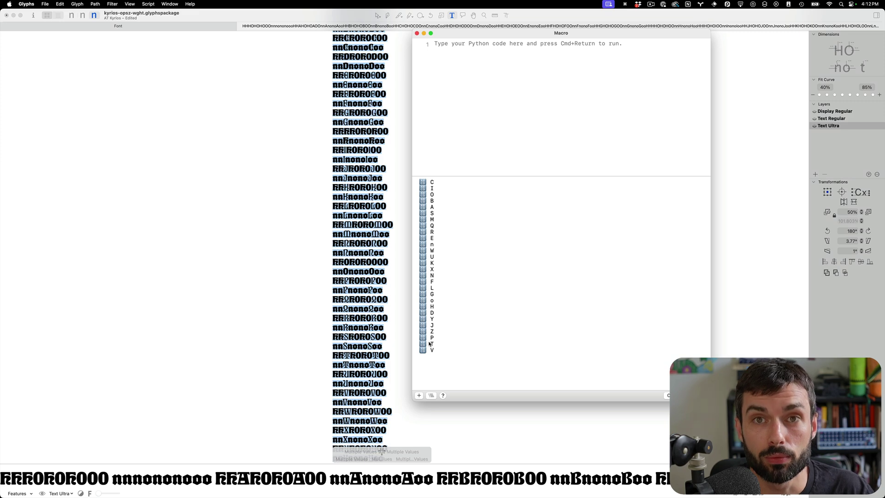
pyautogui.scroll(-5, 323, 214)
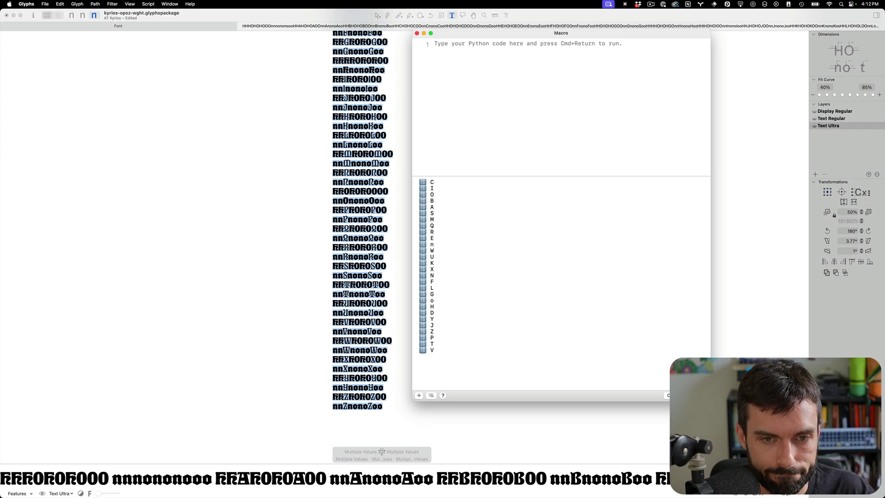
# Return to the font overview, search for .text glyphs and narrow the results with the drawn glyphs filter
pyautogui.click(168, 26)
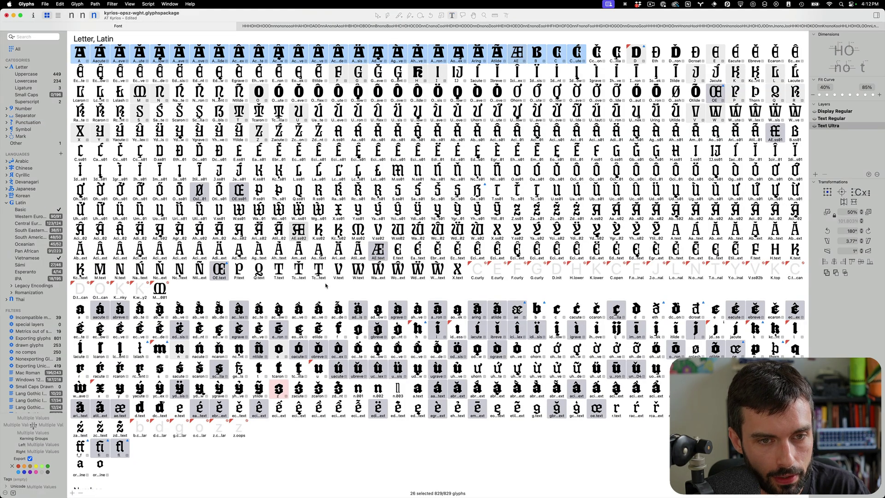
pyautogui.click(45, 39)
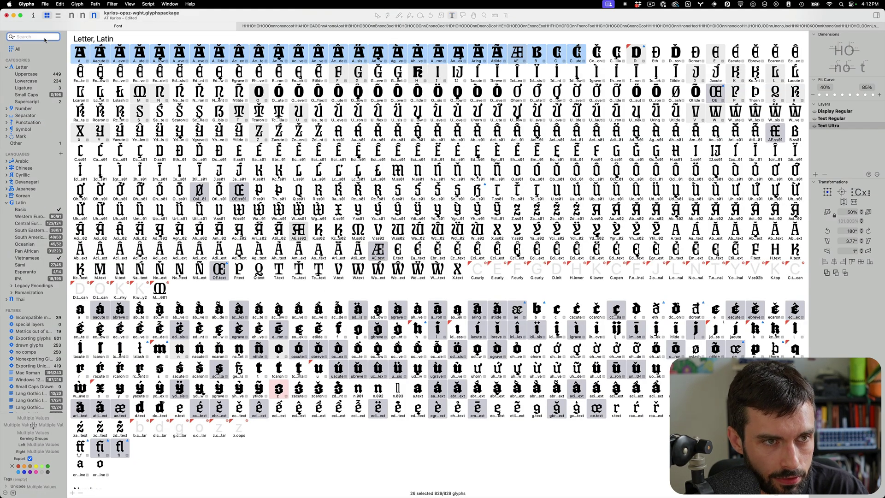
pyautogui.write('.text')
pyautogui.press('Return')
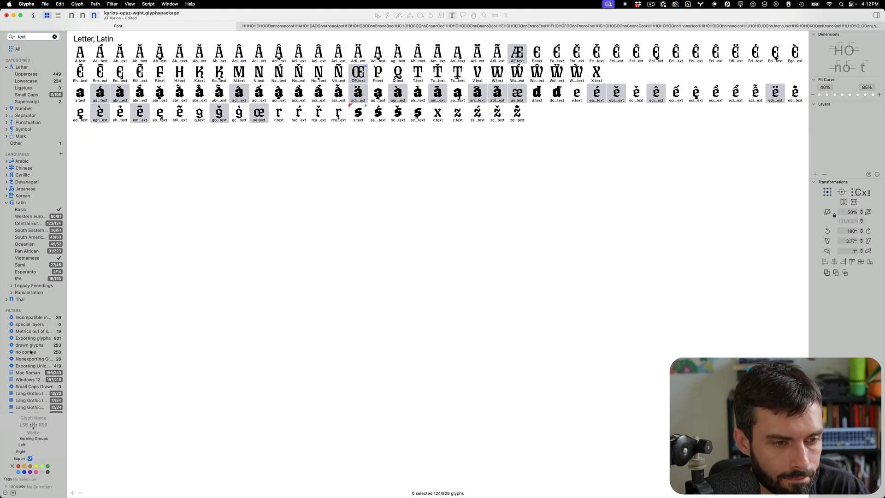
pyautogui.scroll(-4, 30, 351)
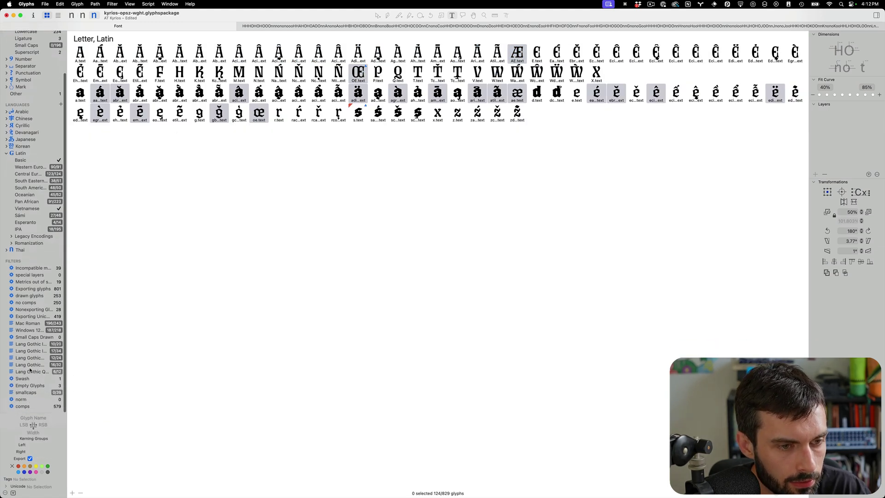
pyautogui.click(39, 296)
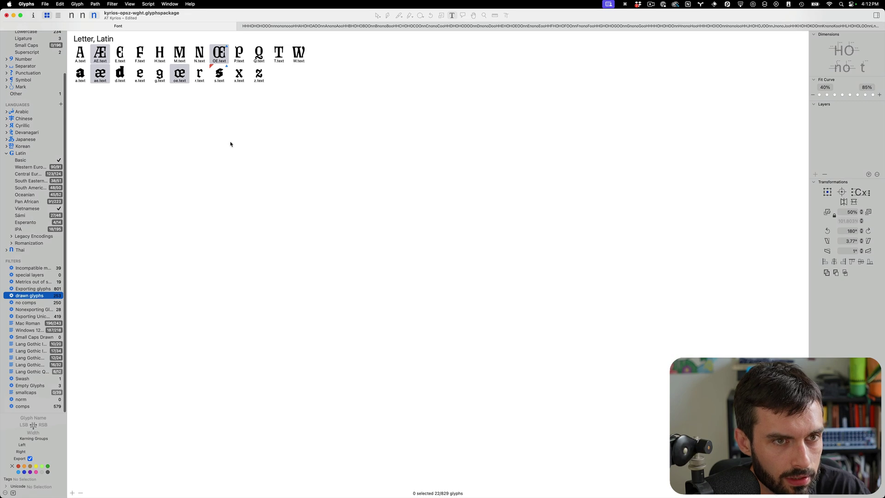
# Select the uppercase alternates from A.text to W.text and open them together in a new edit tab
pyautogui.press('Tab')
pyautogui.keyDown('shift'); pyautogui.click(302, 54); pyautogui.keyUp('shift')
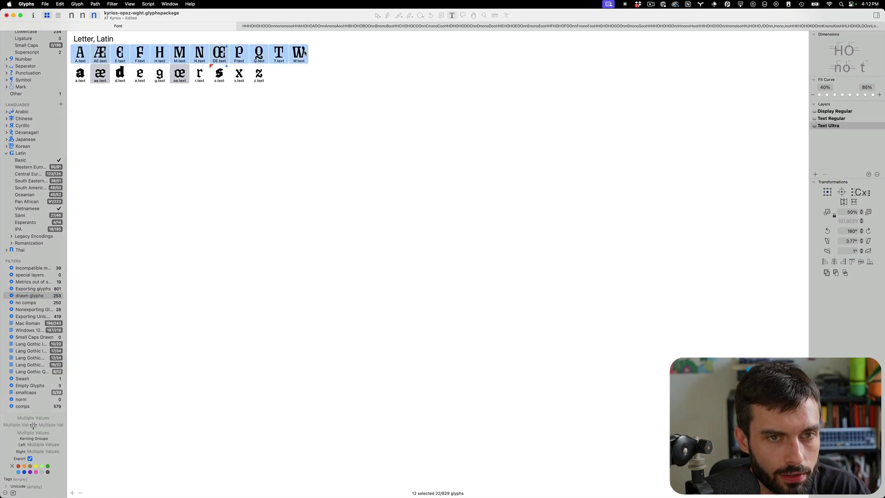
pyautogui.doubleClick(302, 54)
pyautogui.scroll(5, 329, 251)
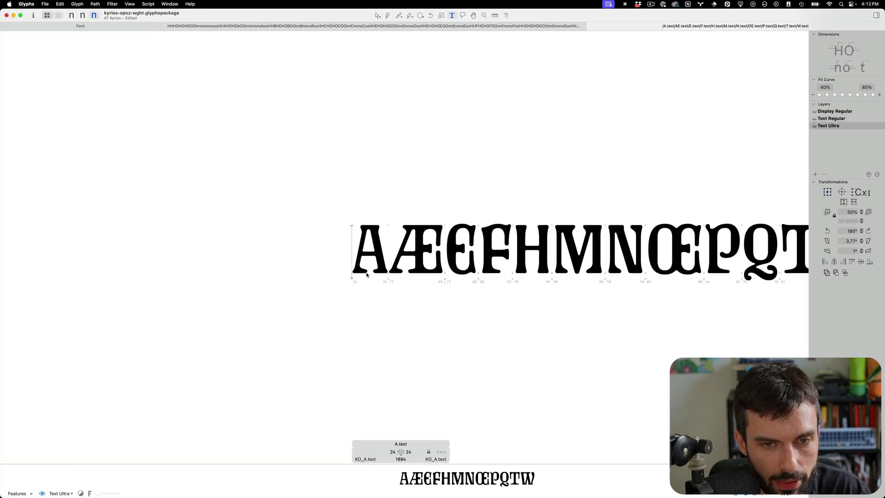
# Inspect the foreground and background outlines of A.text, AE.text, E.text and H.text
pyautogui.press('Escape')
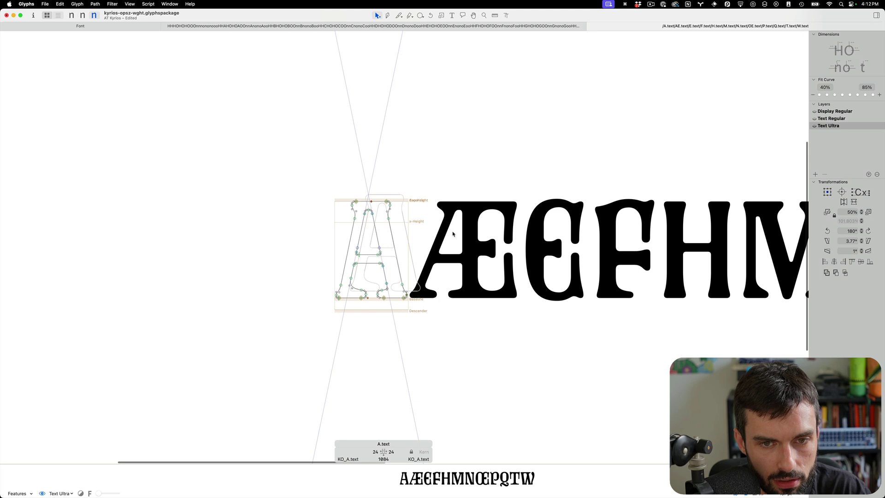
pyautogui.doubleClick(453, 234)
pyautogui.doubleClick(562, 232)
pyautogui.hscroll(5, 529, 224)
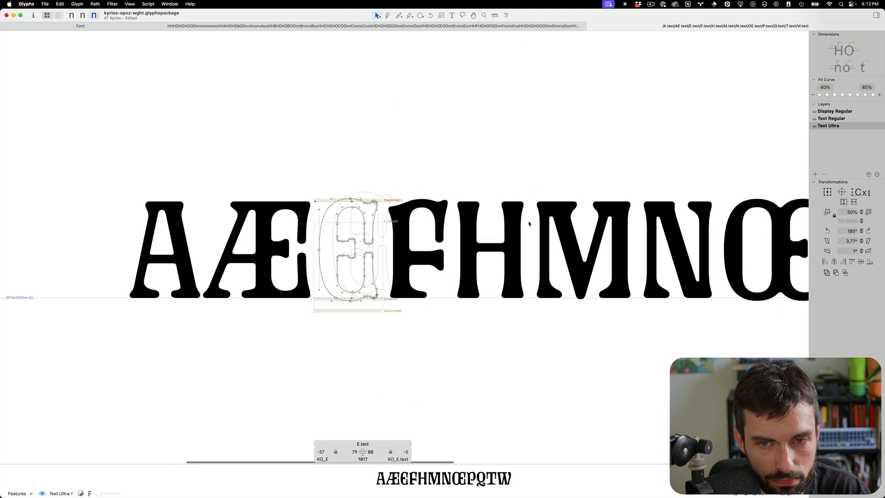
pyautogui.doubleClick(525, 224)
pyautogui.scroll(-3, 239, 228)
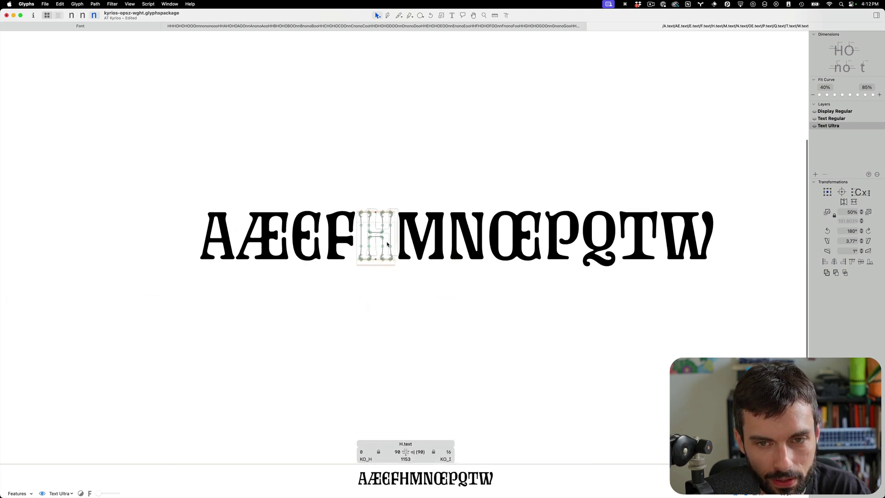
pyautogui.scroll(2, 387, 244)
# Delete all background paths of H.text and F.text, returning each to its foreground
pyautogui.press('super+b')
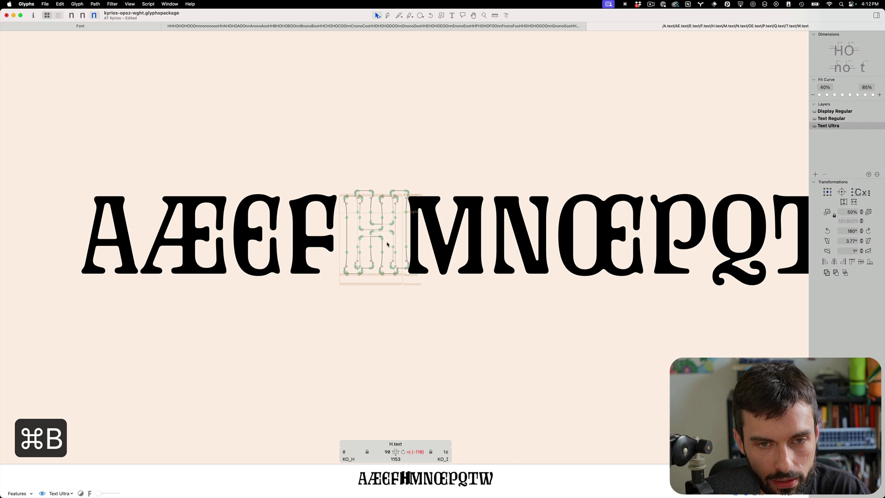
pyautogui.press('super+a')
pyautogui.press('BackSpace')
pyautogui.press('super+b')
pyautogui.doubleClick(321, 225)
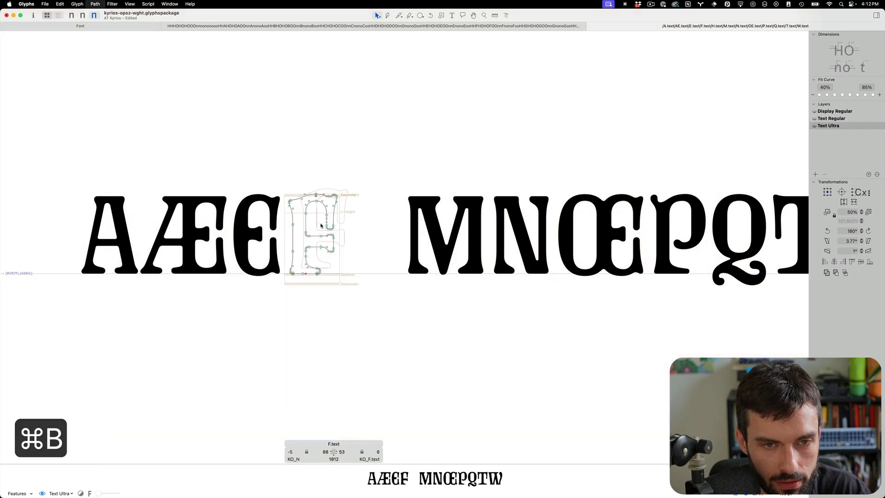
pyautogui.press('super+b')
pyautogui.press('super+a')
pyautogui.press('BackSpace')
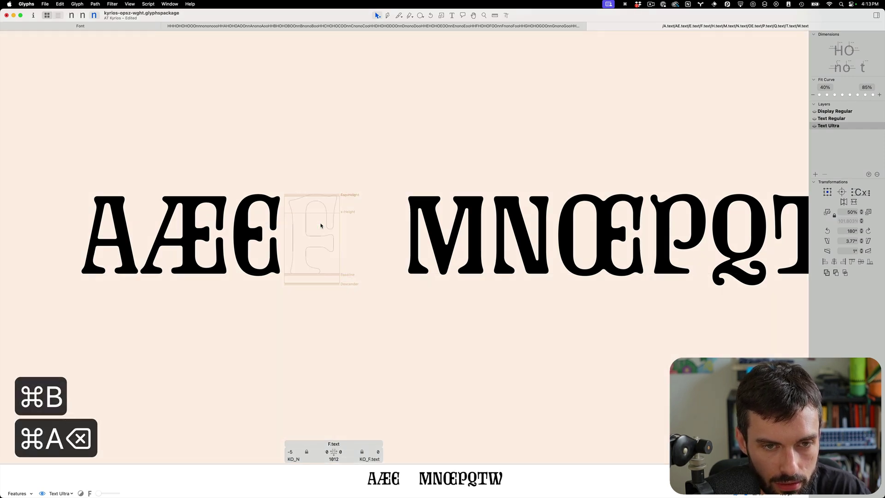
pyautogui.press('super+b')
# Delete all background paths of M.text and return to its foreground
pyautogui.doubleClick(437, 219)
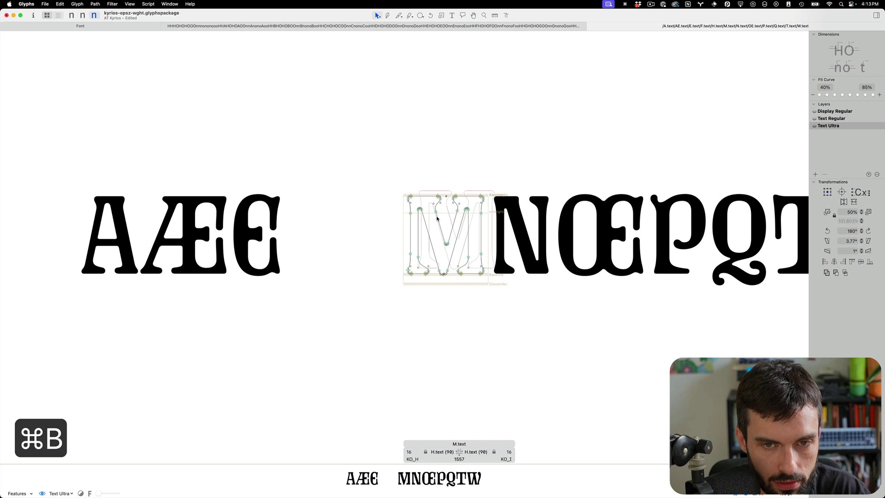
pyautogui.press('super+a')
pyautogui.press('super+b')
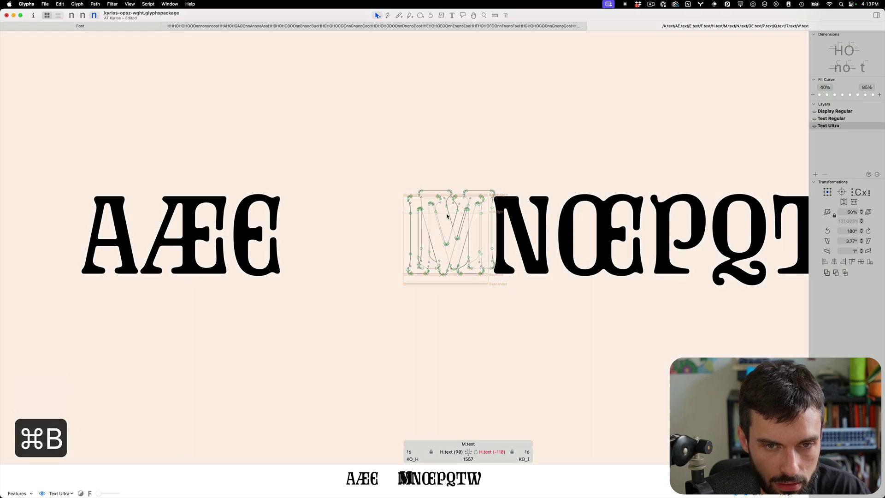
pyautogui.press('super+a')
pyautogui.press('BackSpace')
pyautogui.press('super+b')
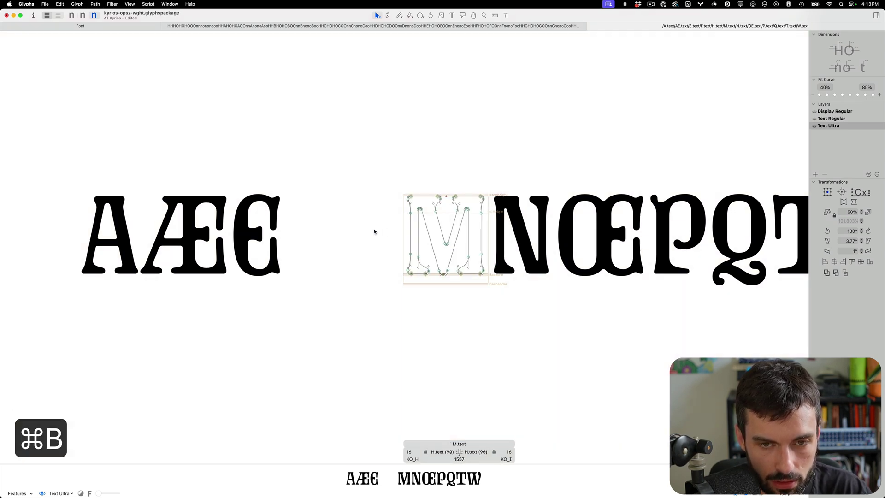
# Switch H.text and F.text to the background and back to check that their foreground outlines remain
pyautogui.doubleClick(374, 231)
pyautogui.press('super+b')
pyautogui.press('super+b')
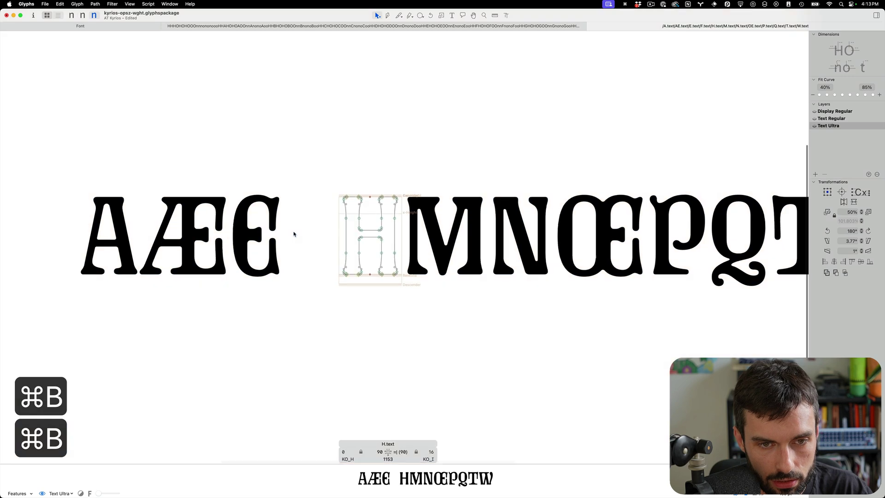
pyautogui.doubleClick(293, 234)
pyautogui.press('super+b')
pyautogui.press('super+b')
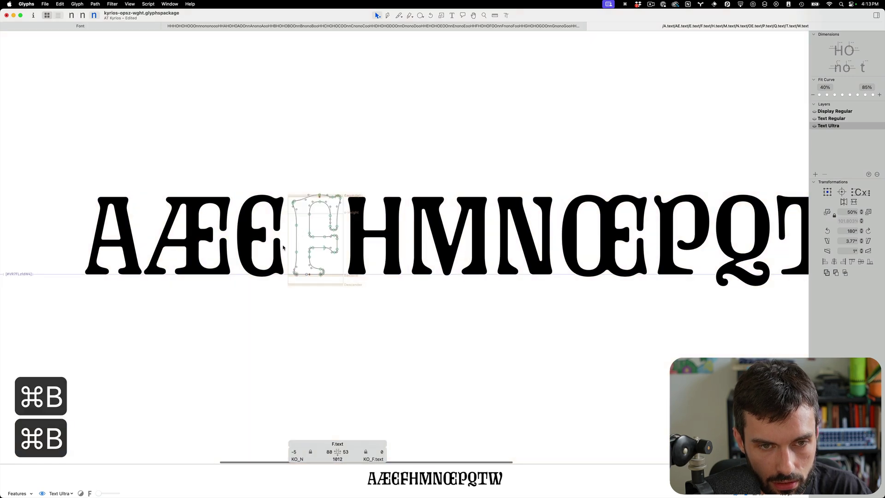
# Save the font, clear the Macro output and rerun the faux bold script on all the tab's uppercase .text glyphs
pyautogui.scroll(-5, 360, 311)
pyautogui.press('super+s')
pyautogui.press('t')
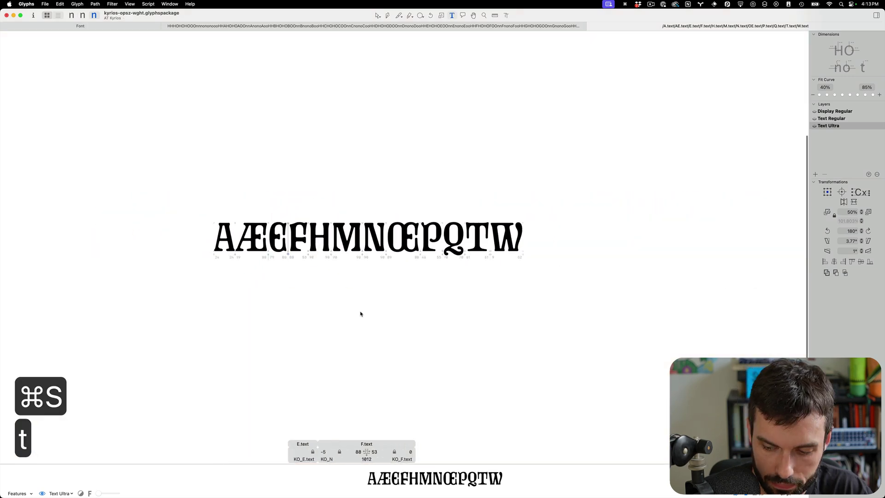
pyautogui.press('super+a')
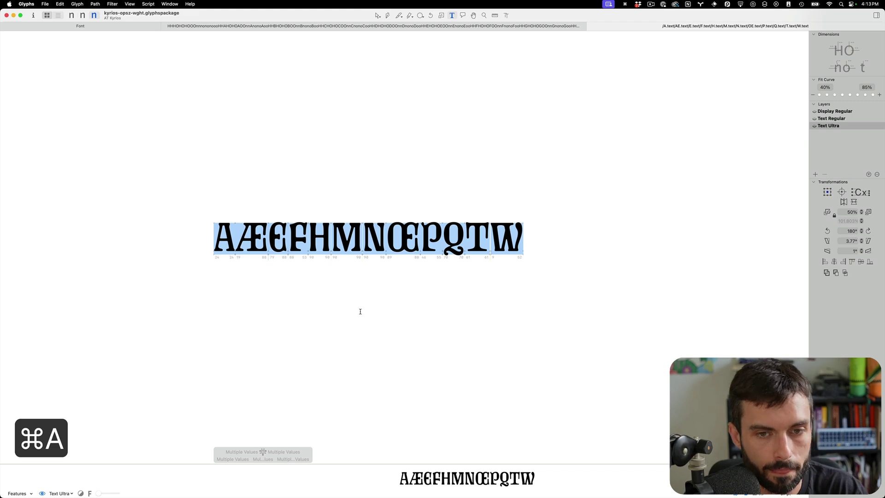
pyautogui.press('super+alt+m')
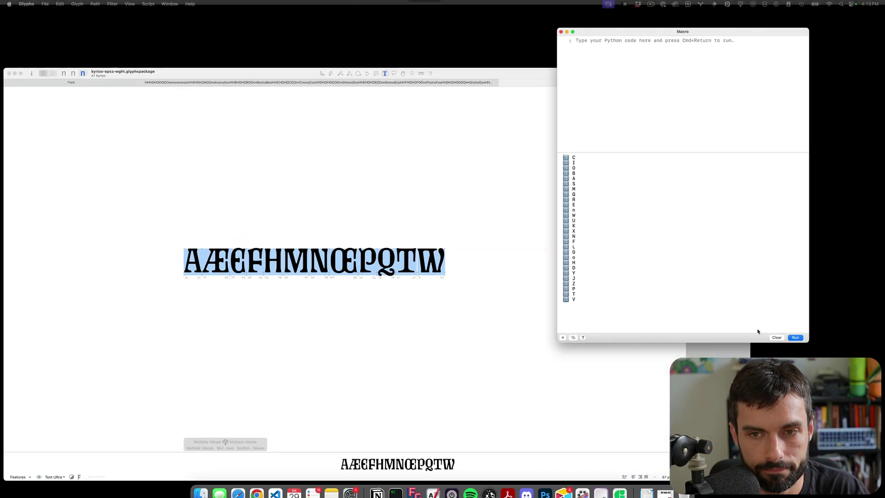
pyautogui.press('super+k')
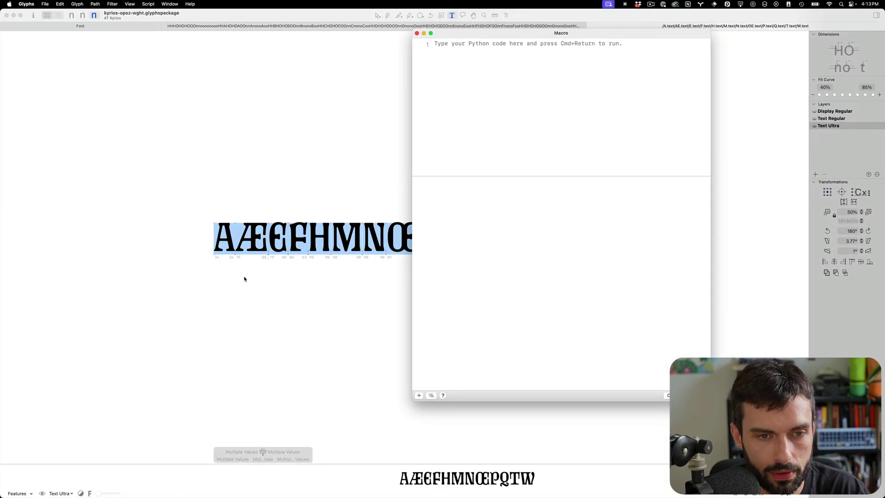
pyautogui.press('super+alt+r')
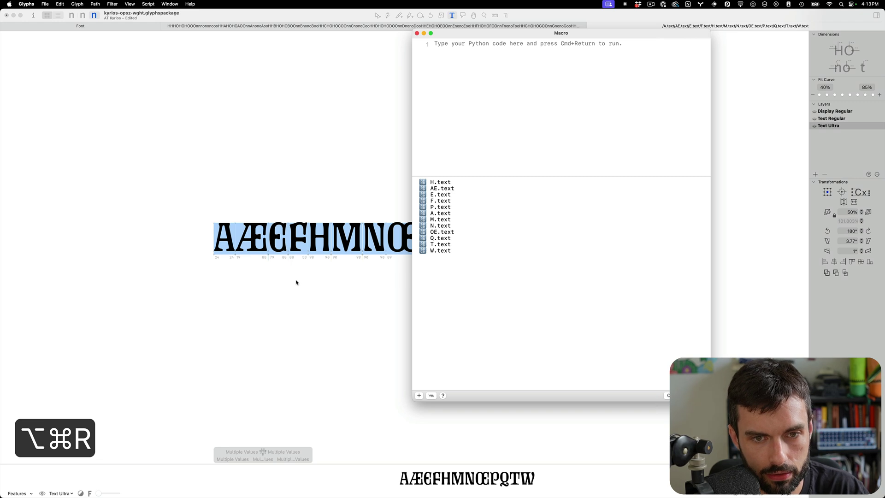
# Check the regenerated background templates of H.text and N.text, and save the font
pyautogui.press('super+alt+m')
pyautogui.scroll(5, 345, 300)
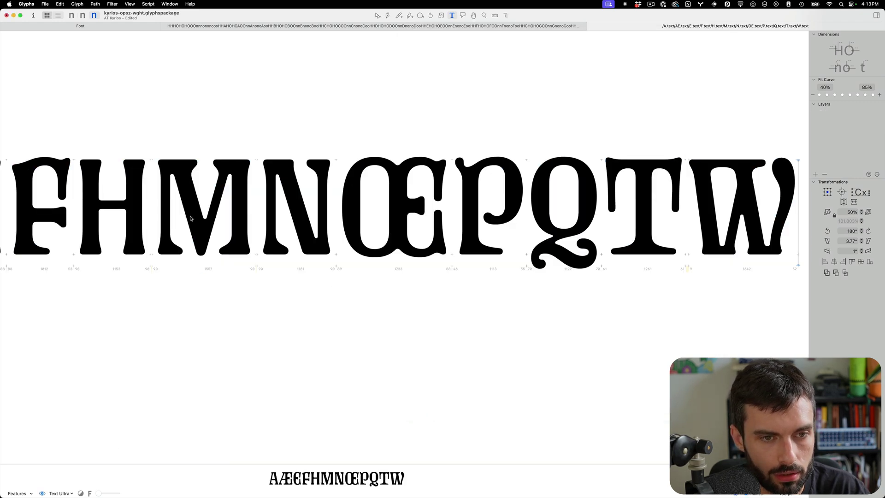
pyautogui.press('Escape')
pyautogui.scroll(2, 138, 212)
pyautogui.doubleClick(125, 194)
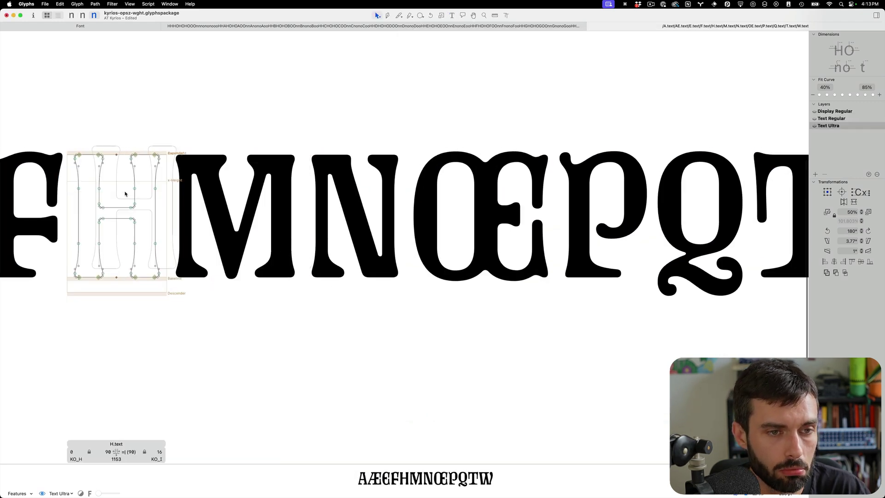
pyautogui.doubleClick(366, 198)
pyautogui.scroll(-2, 368, 199)
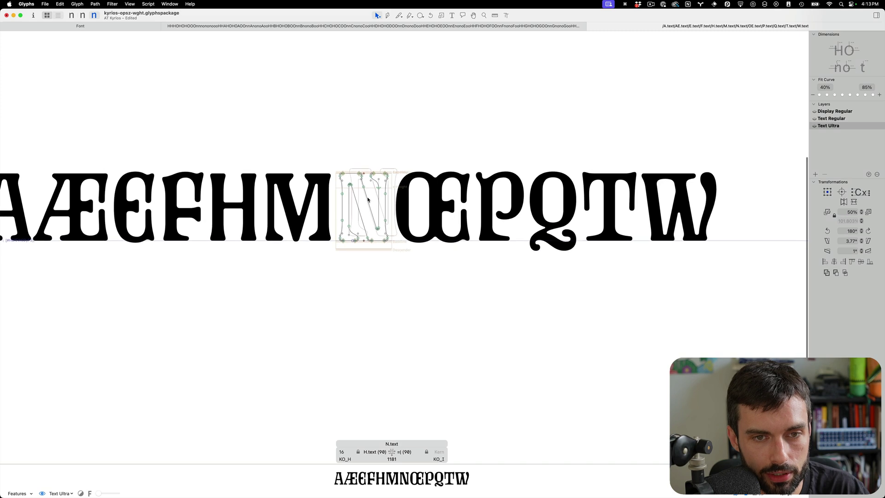
pyautogui.press('super+s')
pyautogui.scroll(-1, 367, 199)
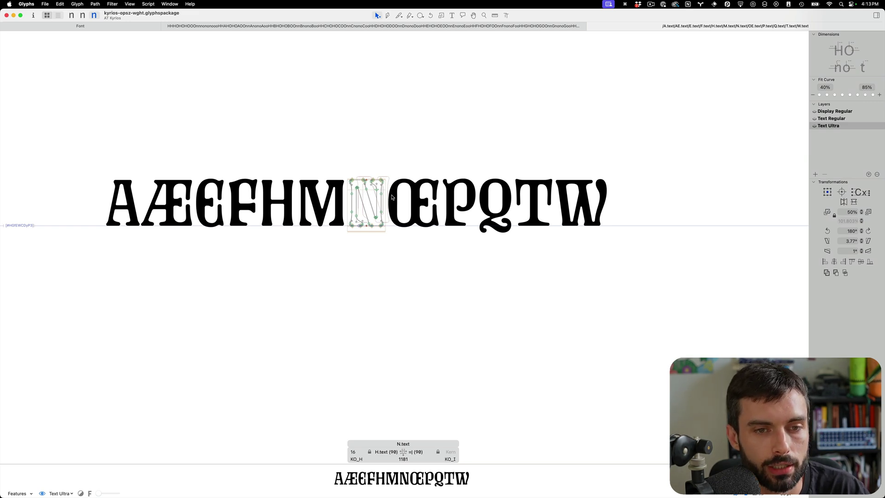
# Return to the capitals sample text tab and compare the weight of D, E and F with neighbouring letters
pyautogui.click(424, 26)
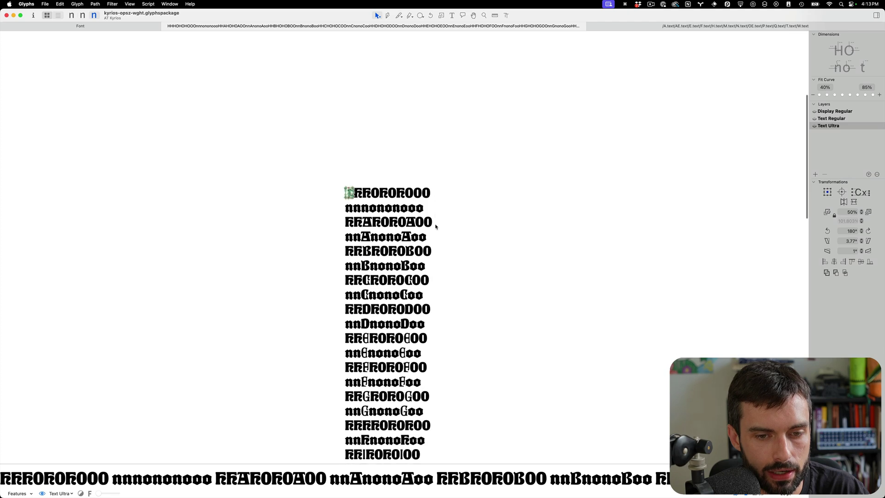
pyautogui.scroll(3, 402, 246)
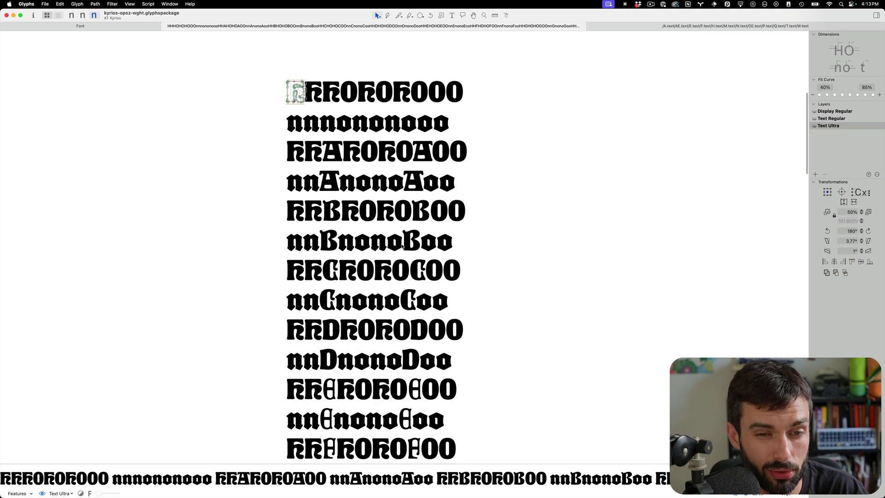
pyautogui.scroll(-6, 402, 247)
pyautogui.scroll(2, 335, 302)
pyautogui.scroll(2, 335, 302)
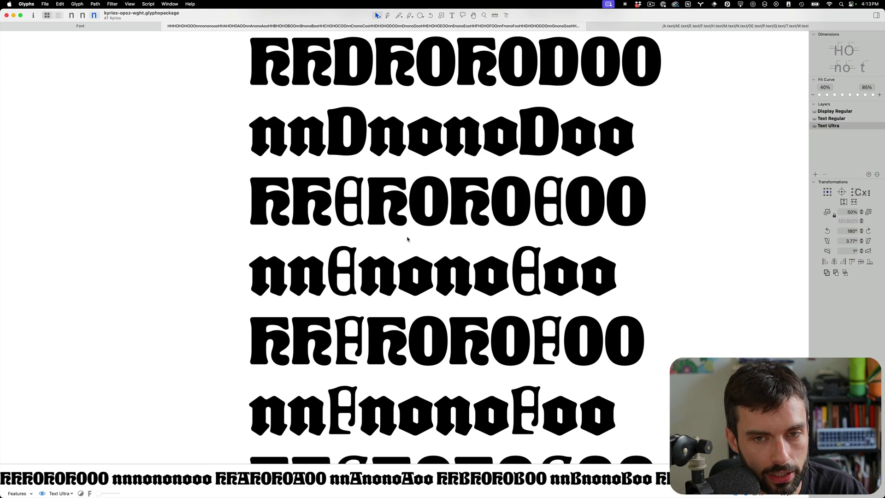
# Switch to VS Code and delete the commented-out sourcelayer and targetlayer prints from the glyph loop in prep-faux-bold.py
pyautogui.hotkey('ctrl', 'Up')
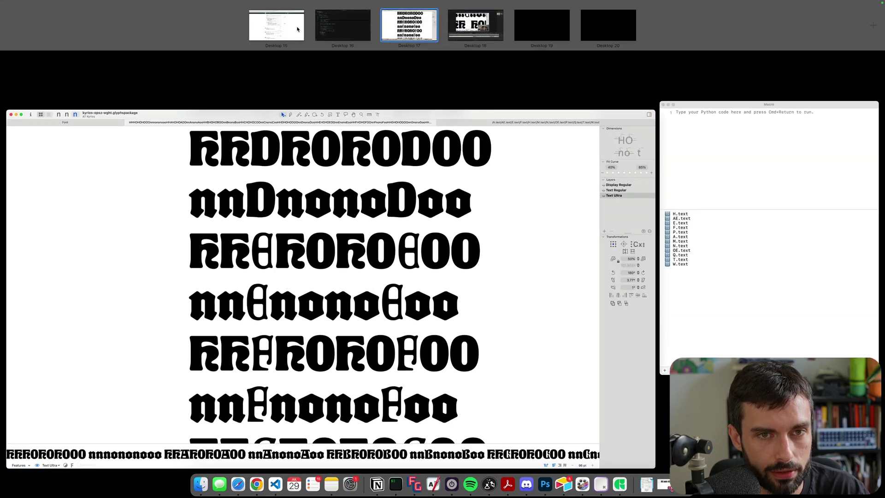
pyautogui.click(355, 29)
pyautogui.click(9, 74)
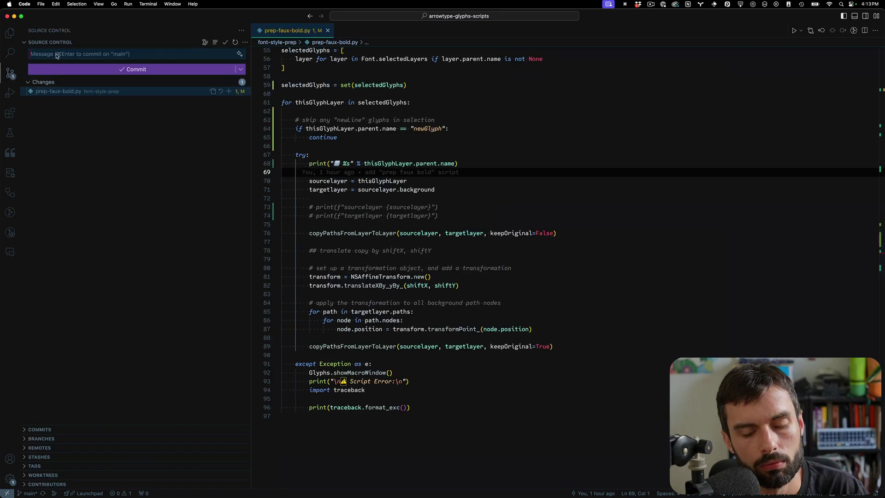
pyautogui.moveTo(466, 210); pyautogui.dragTo(279, 212)
pyautogui.press('BackSpace')
pyautogui.press('BackSpace')
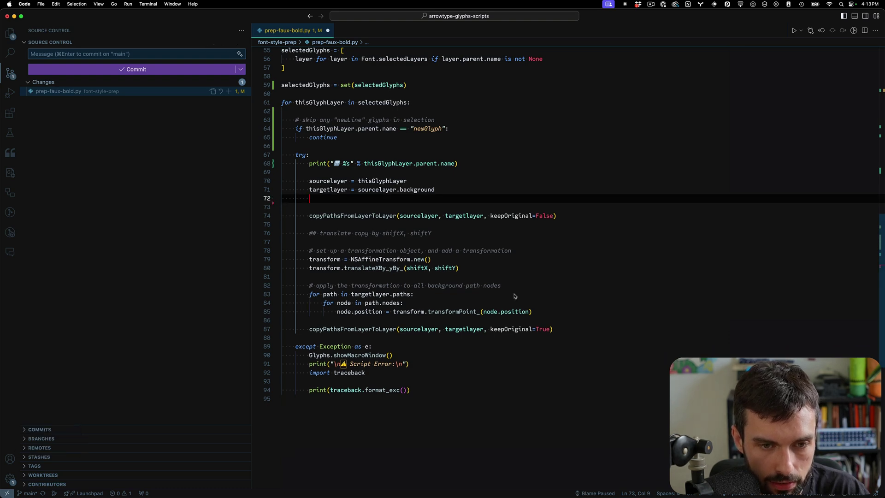
# Delete the commented-out "- Copying paths" print below pass in copyPathsFromLayerToLayer
pyautogui.scroll(10, 515, 296)
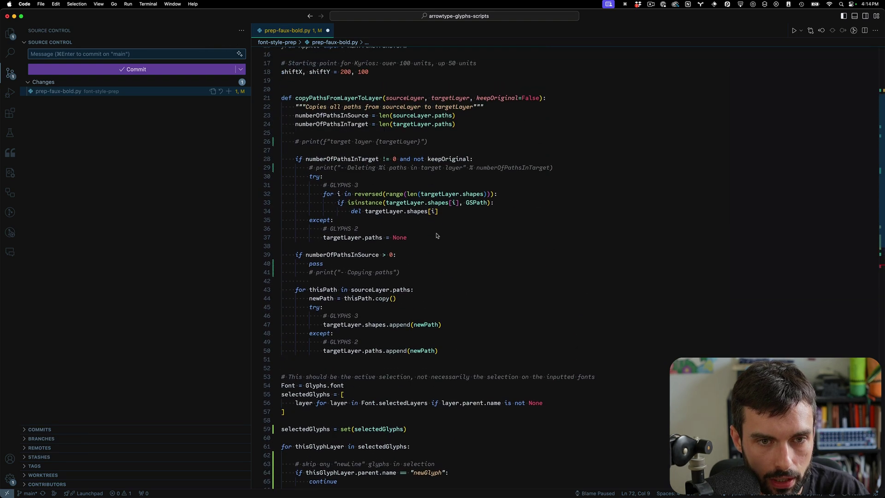
pyautogui.click(415, 269)
pyautogui.press('cmd+BackSpace')
pyautogui.press('BackSpace')
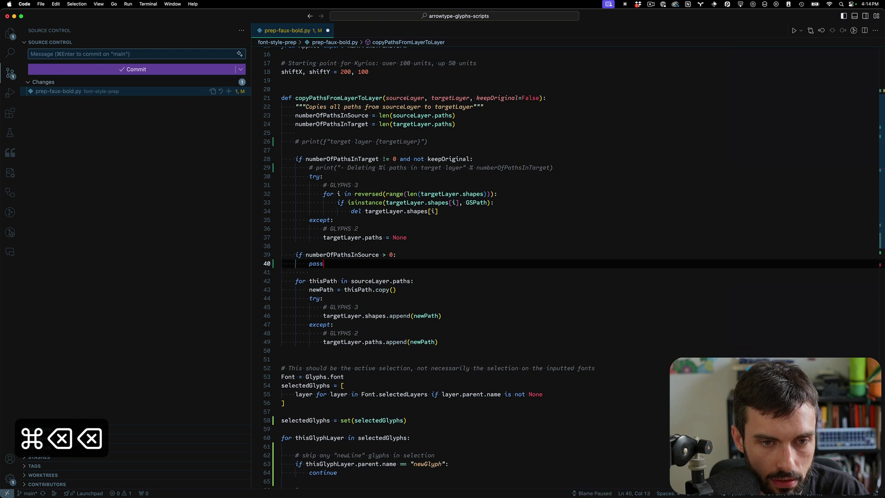
# Delete the commented-out target layer print and its extra blank lines near the start of copyPathsFromLayerToLayer
pyautogui.scroll(3, 414, 269)
pyautogui.scroll(1, 515, 271)
pyautogui.click(428, 223)
pyautogui.press('cmd+BackSpace')
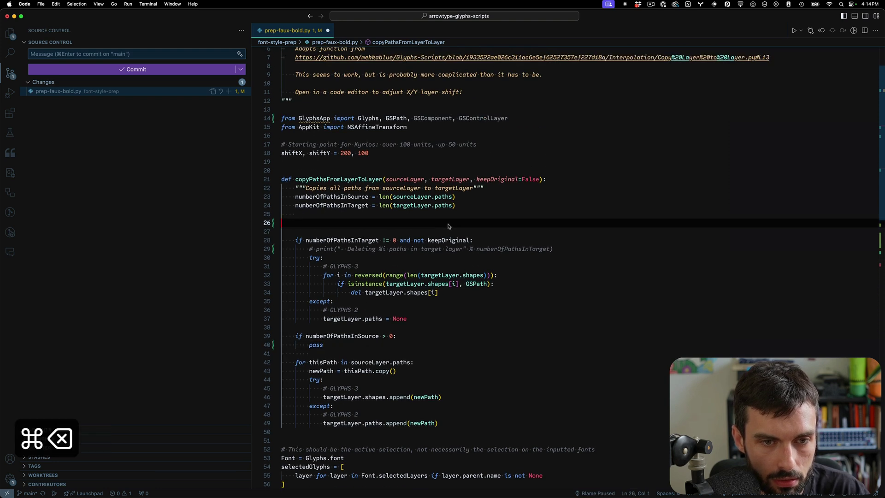
pyautogui.press('BackSpace')
pyautogui.press('BackSpace')
pyautogui.press('BackSpace')
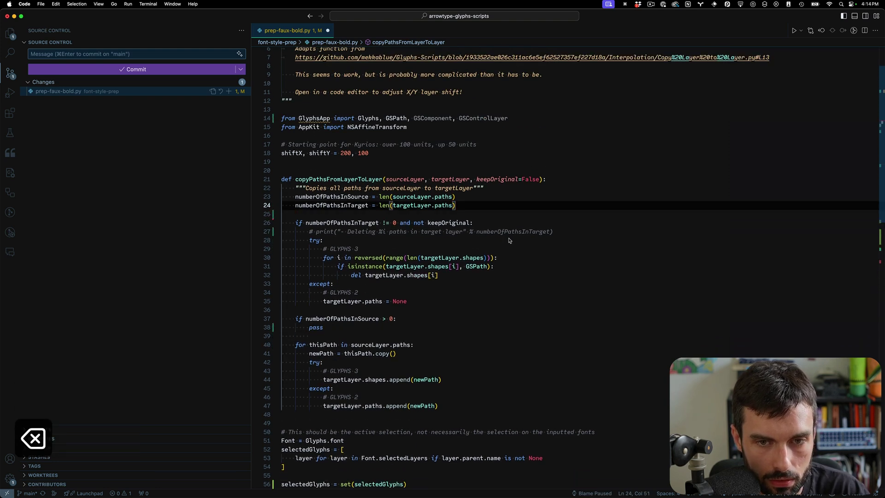
# Delete the commented-out "- Deleting %i paths in target layer" print in the keepOriginal condition and save prep-faux-bold.py
pyautogui.click(559, 232)
pyautogui.press('cmd+BackSpace')
pyautogui.press('BackSpace')
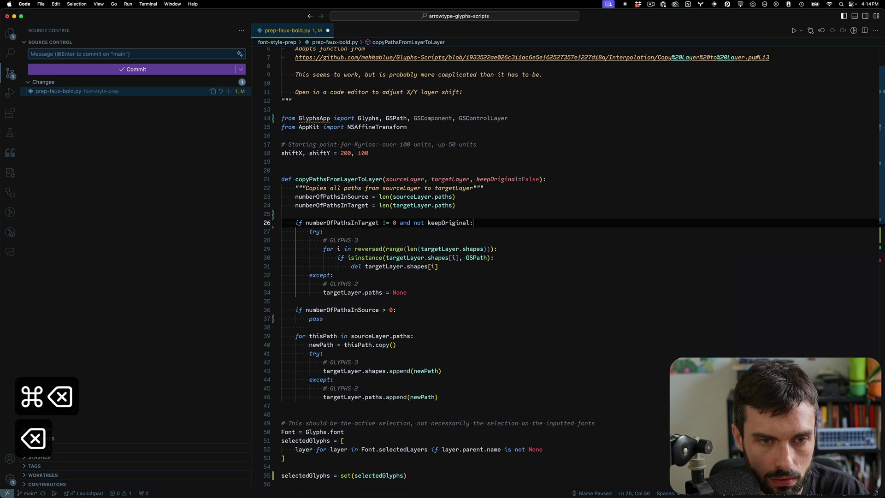
pyautogui.press('cmd+s')
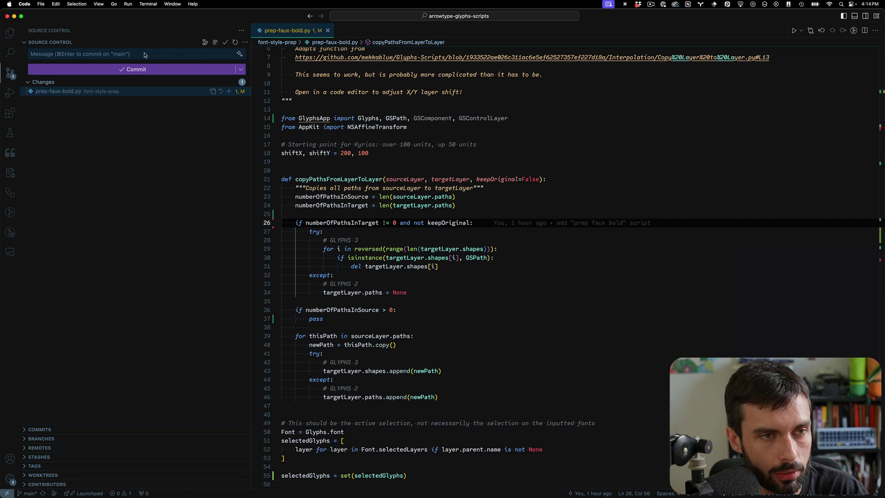
# Commit the script change with the message "make faux bold prep script run faster when repeat glyphs selected"
pyautogui.write('mak')
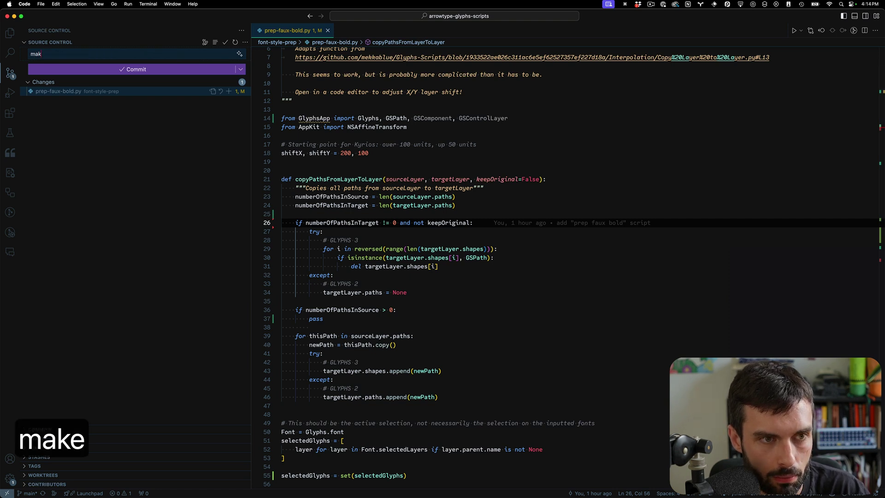
pyautogui.write('e faux bold ')
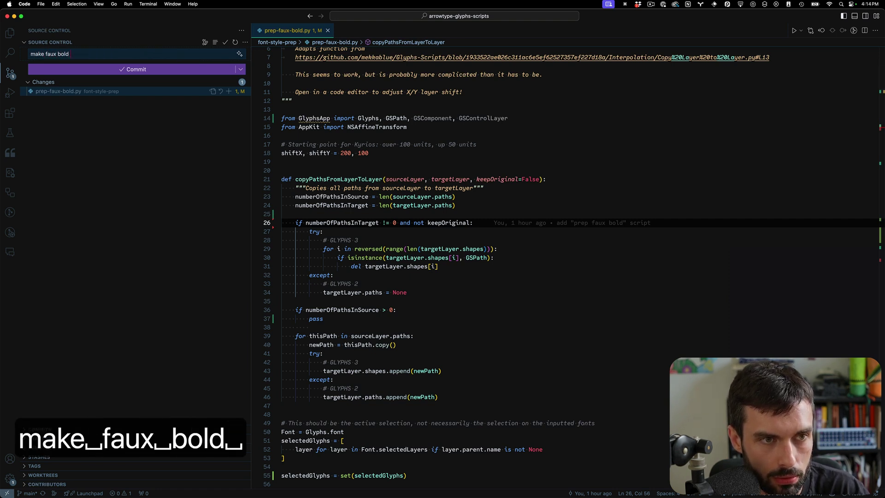
pyautogui.write('prep')
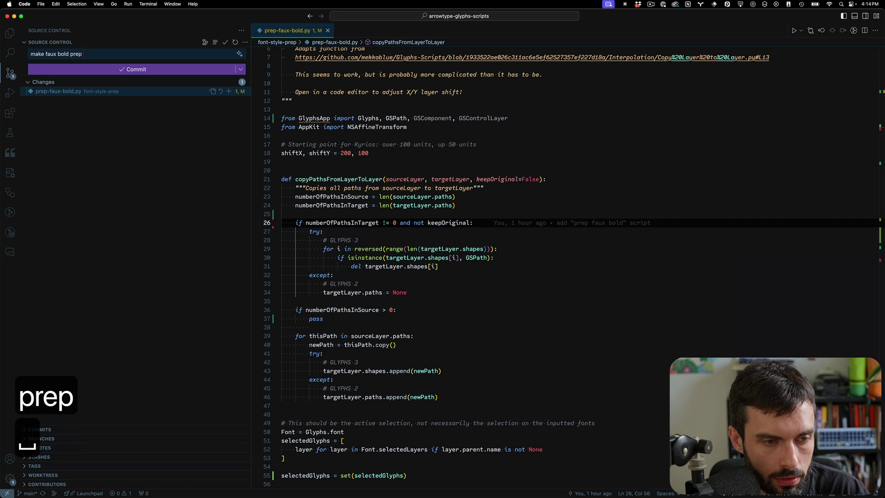
pyautogui.write(' script run ')
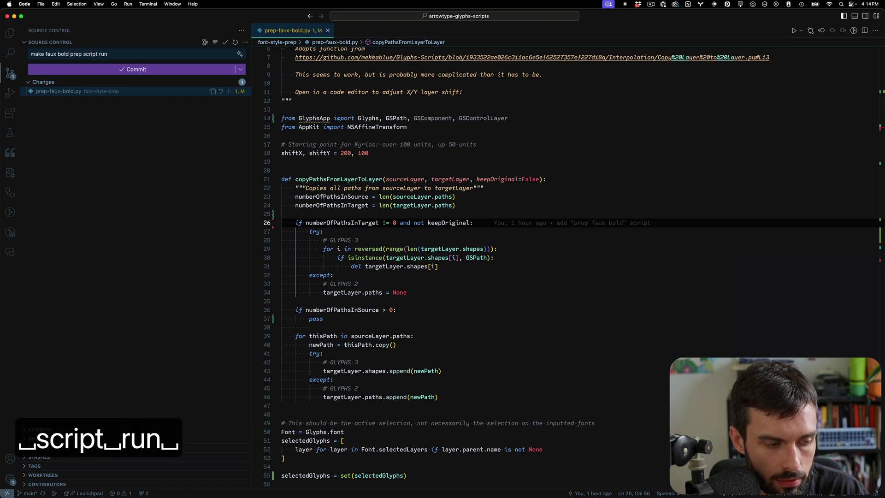
pyautogui.write('faster')
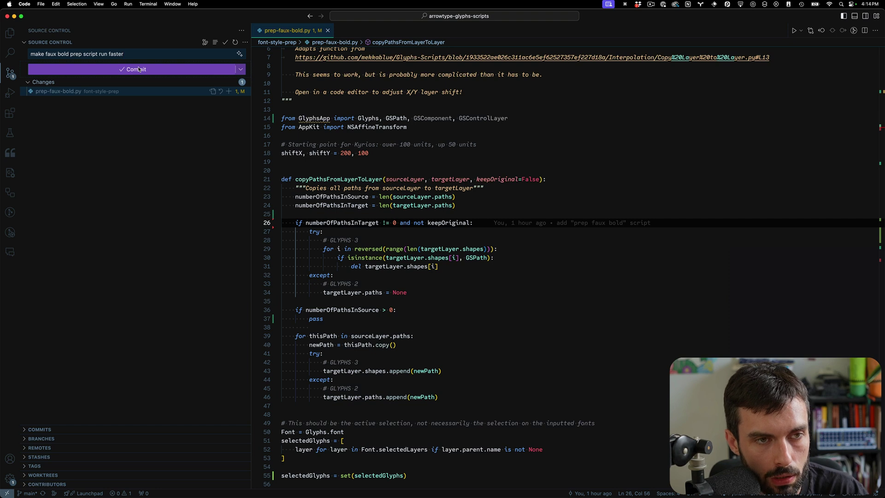
pyautogui.write(' when ')
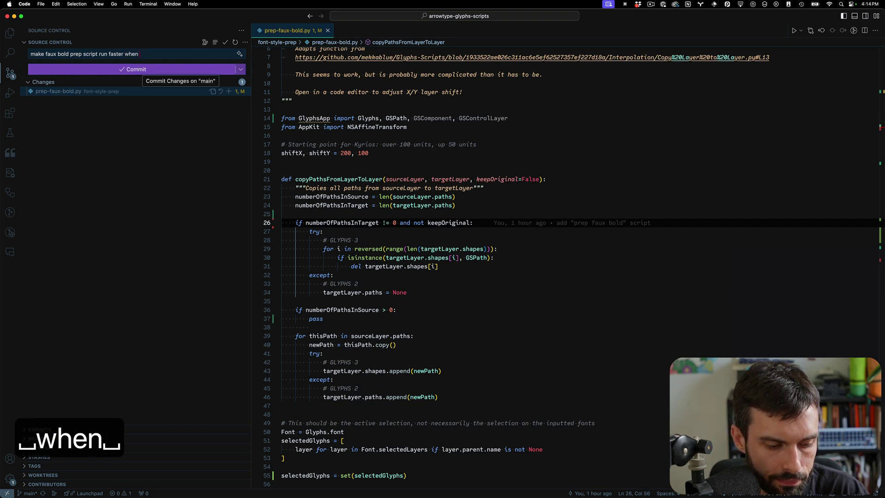
pyautogui.write('repeat glyphs s')
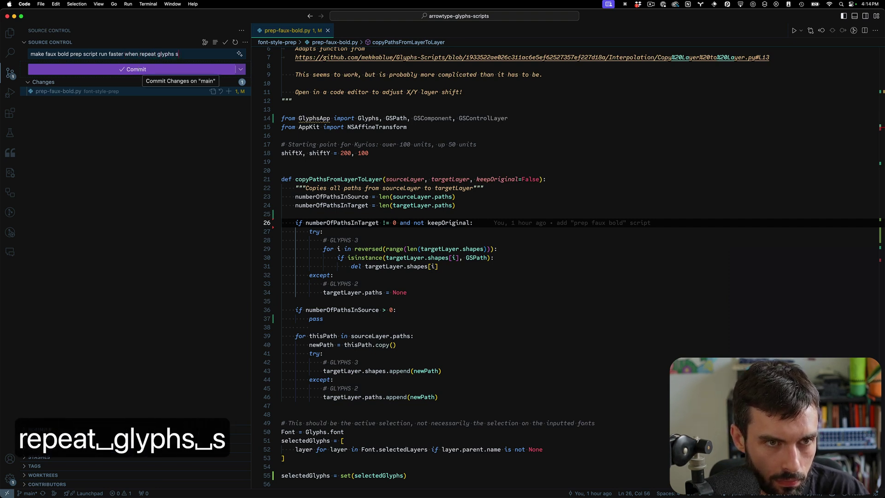
pyautogui.write('elected')
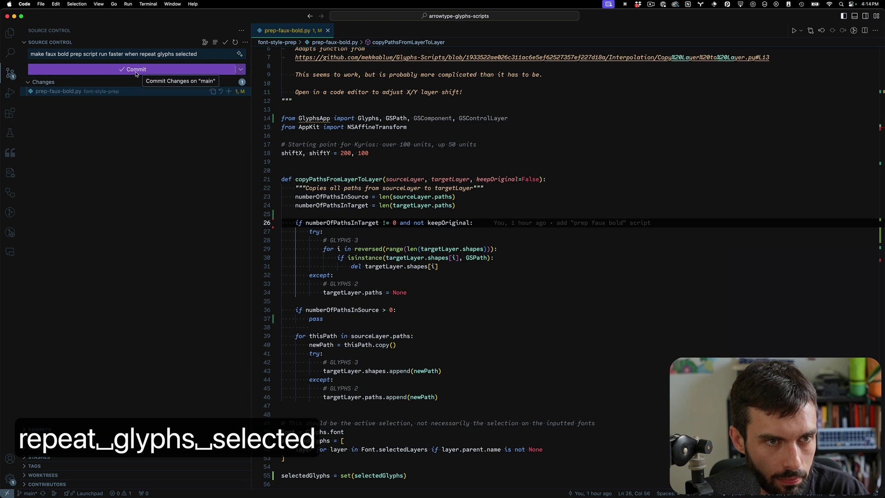
pyautogui.click(137, 74)
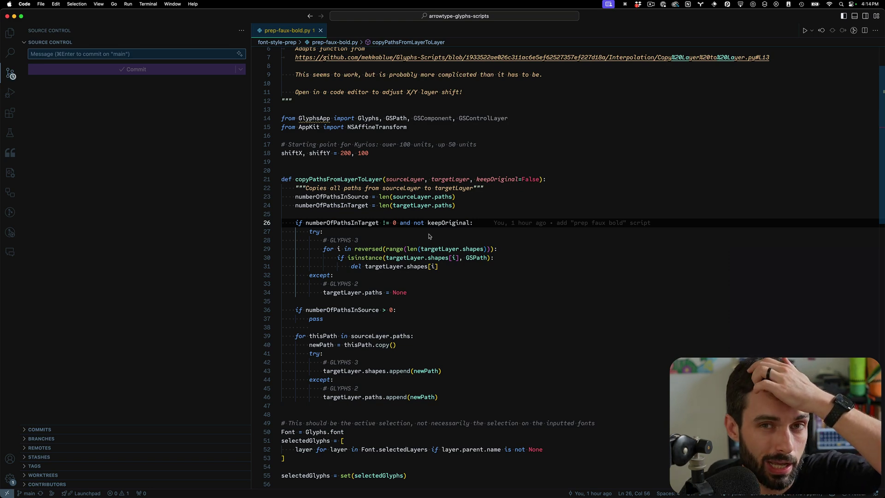
# Switch to Glyphs, insert an extra D beside the first D of the nnDnonoDoo sample line, and open it for outline editing
pyautogui.press('super+Tab')
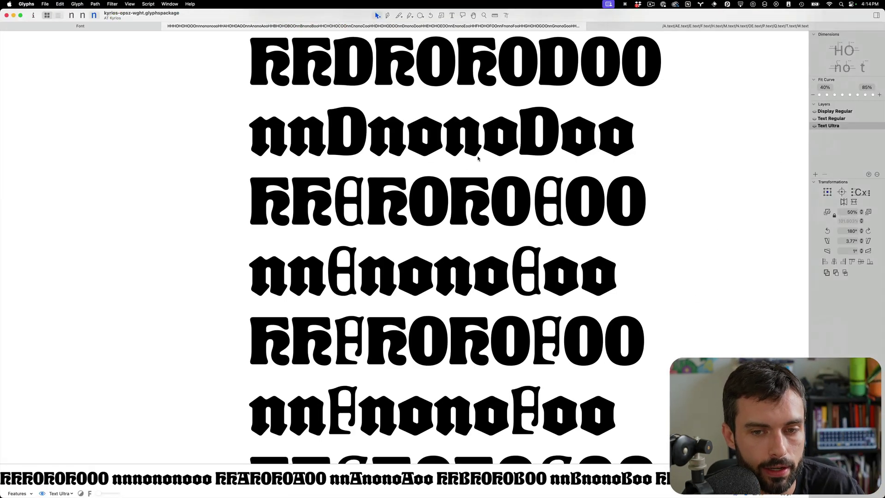
pyautogui.press('super+minus')
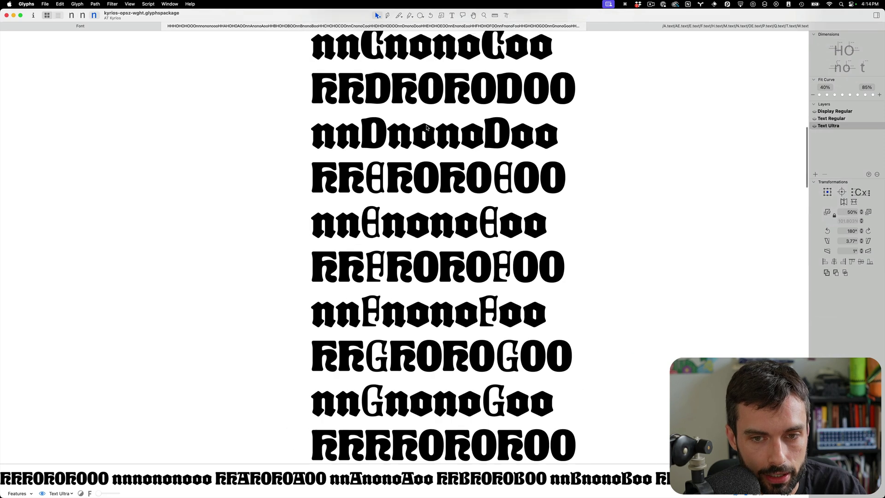
pyautogui.scroll(2, 492, 159)
pyautogui.scroll(-3, 492, 158)
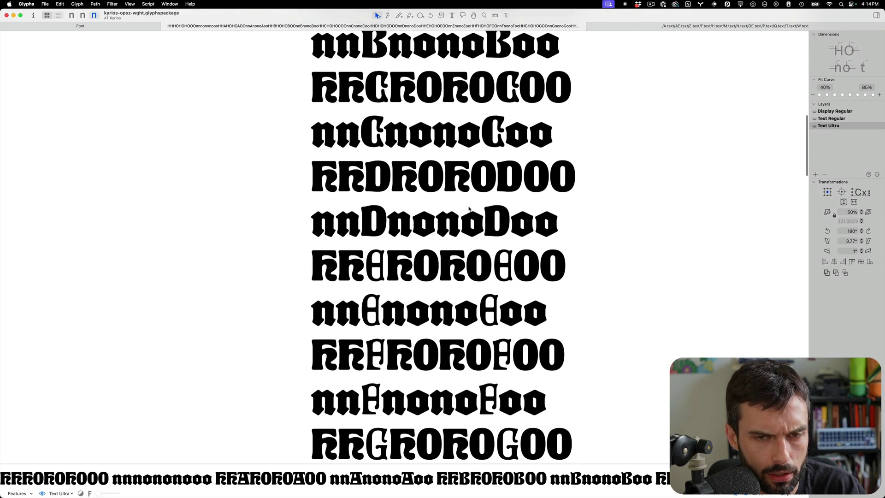
pyautogui.press('super+plus')
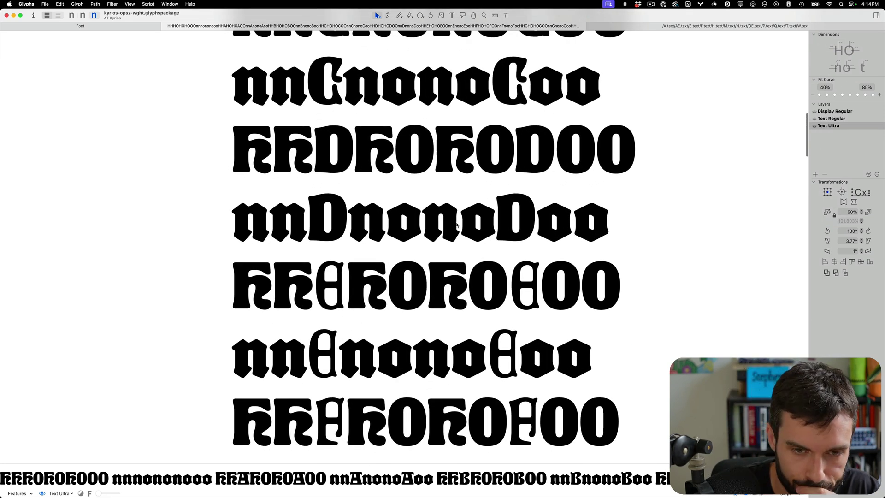
pyautogui.write('D')
pyautogui.hotkey('alt', 'shift', 'Right')
pyautogui.hotkey('alt', 'shift', 'Right')
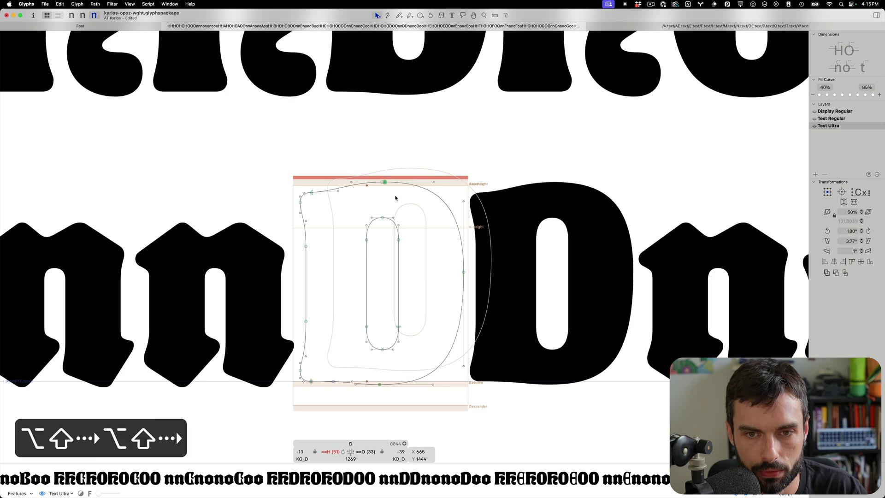
# Shift the D's upper-left curve node and its inner handle slightly left so the selection spans 212 units, and save the font
pyautogui.moveTo(376, 210)
pyautogui.mouseDown()
pyautogui.moveTo(337, 170)
pyautogui.moveTo(376, 209)
pyautogui.mouseUp()
pyautogui.scroll(3, 374, 207)
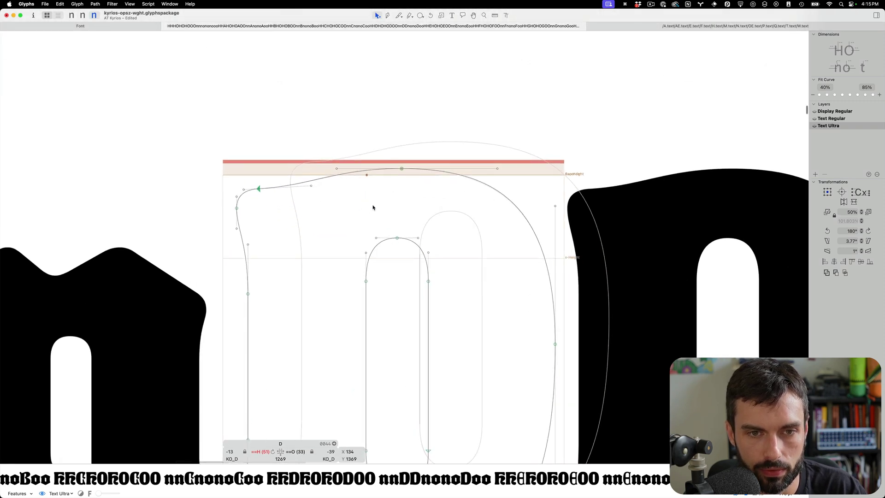
pyautogui.click(349, 188)
pyautogui.scroll(1, 304, 194)
pyautogui.moveTo(322, 211); pyautogui.dragTo(238, 179)
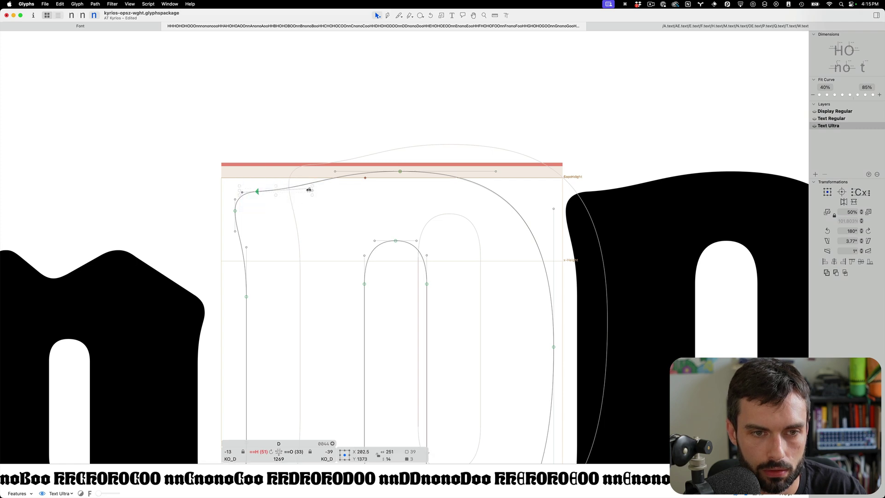
pyautogui.moveTo(309, 189); pyautogui.dragTo(300, 189)
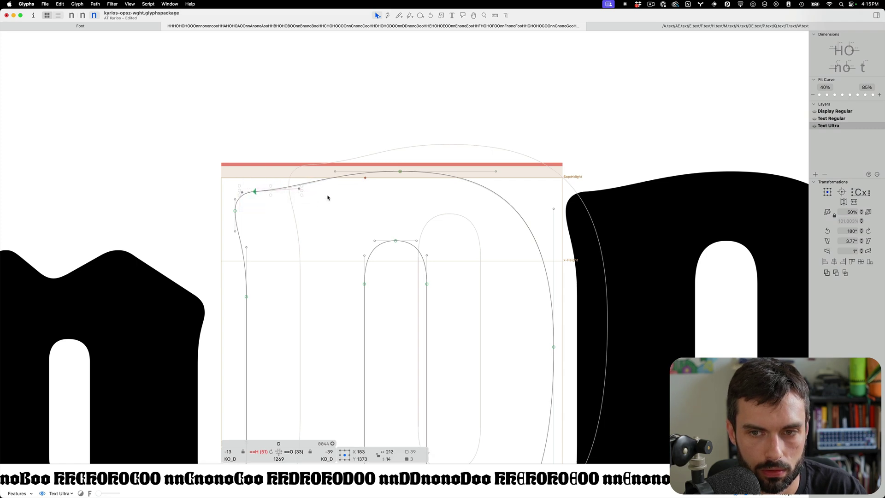
pyautogui.scroll(-5, 327, 197)
pyautogui.press('super+s')
pyautogui.press('t')
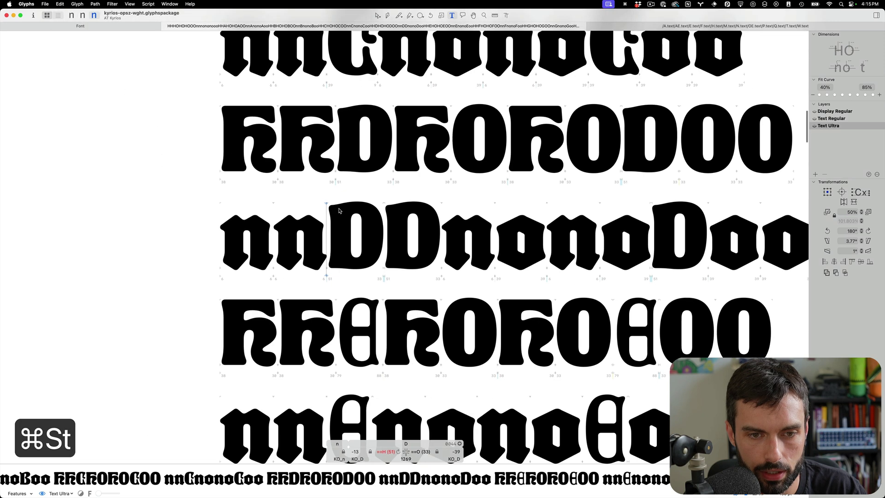
# Examine the E's outline and its offset background in the HHEHOHOEOO line, comparing its weight with neighbouring H and O
pyautogui.scroll(-3, 350, 212)
pyautogui.scroll(5, 364, 214)
pyautogui.doubleClick(365, 212)
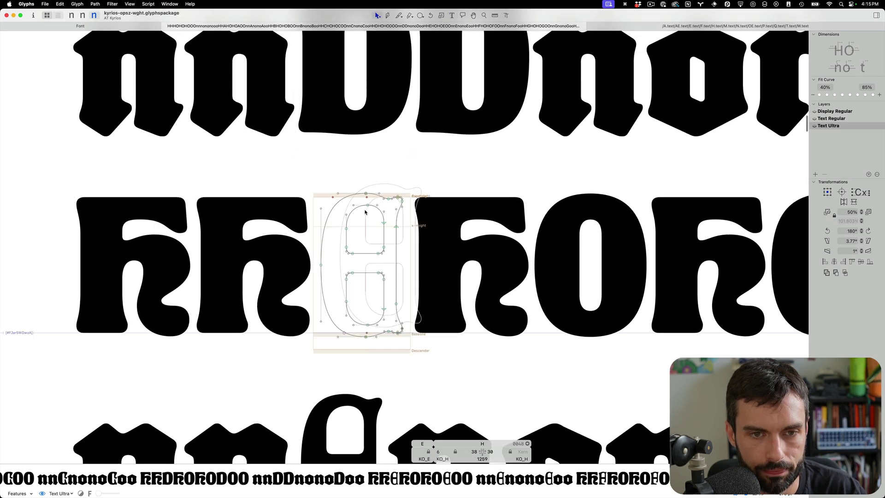
pyautogui.scroll(-2, 429, 350)
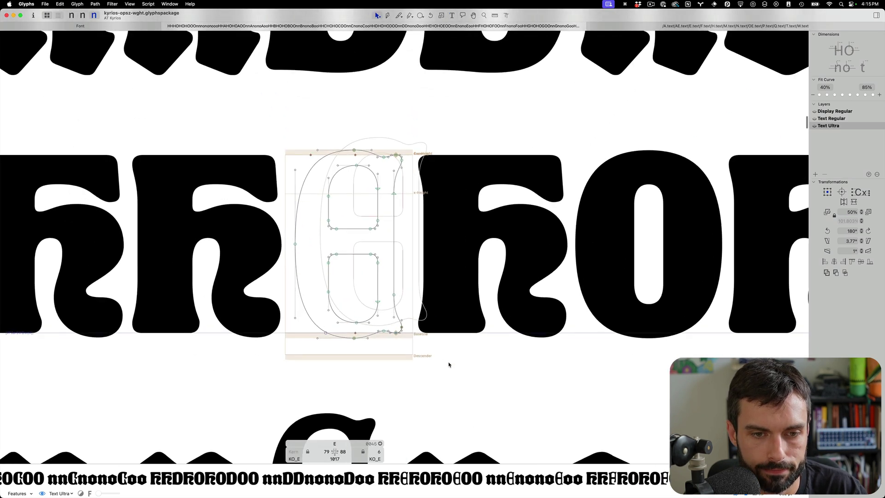
pyautogui.scroll(-2, 449, 364)
pyautogui.press('t')
pyautogui.hscroll(10, 323, 217)
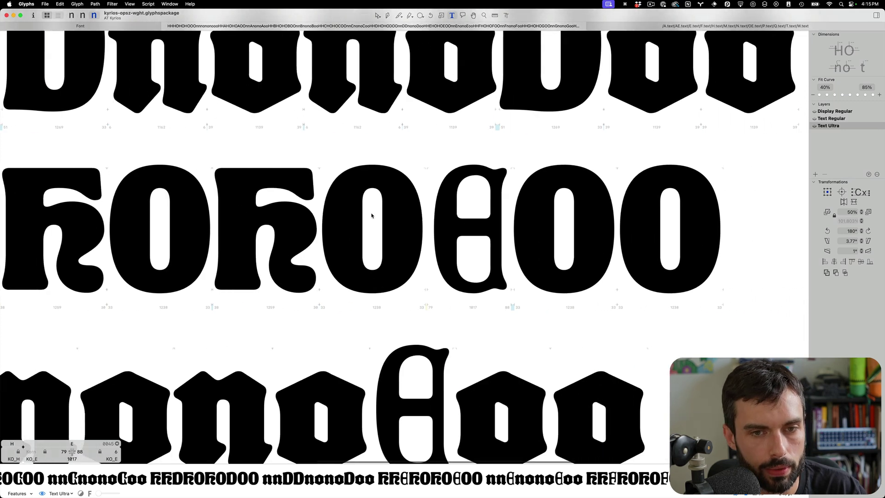
# Open the O before the second E in the HHEHOHOEOO line and copy the left half of its outer contour
pyautogui.scroll(3, 382, 227)
pyautogui.doubleClick(379, 228)
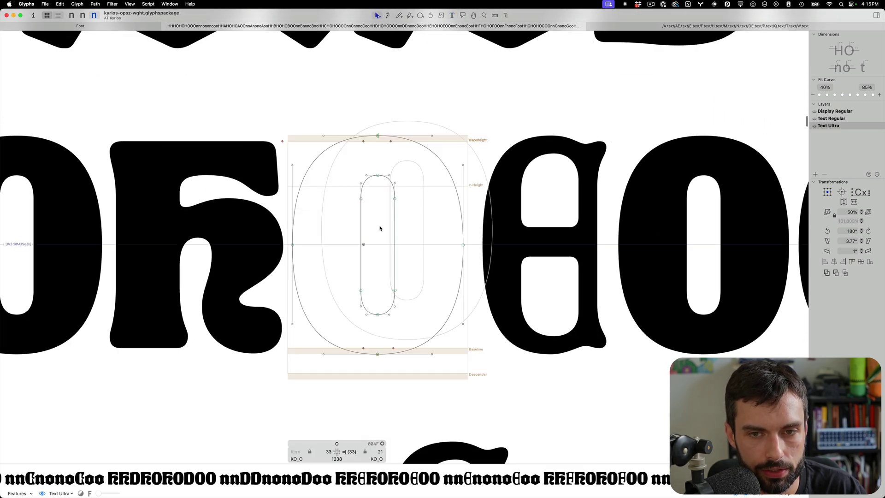
pyautogui.hscroll(3, 371, 219)
pyautogui.press('super+a')
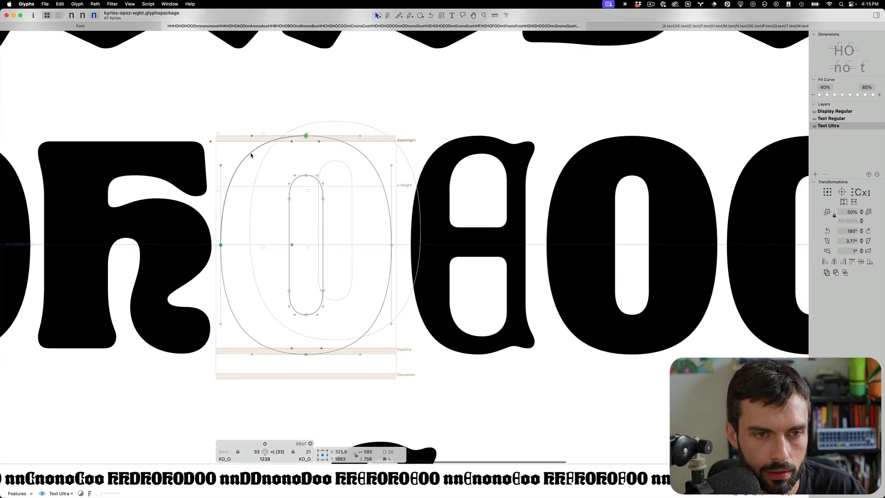
pyautogui.press('super+c')
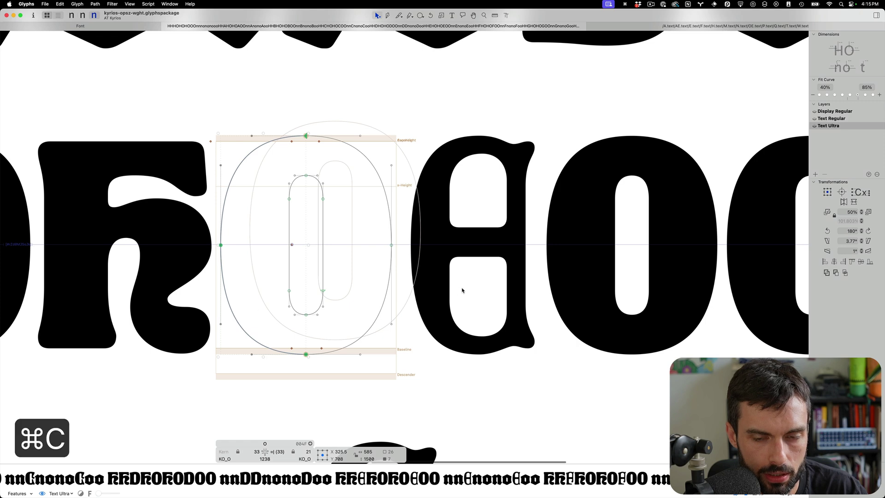
# Open the adjacent E and paste the copied O contour half into its background layer
pyautogui.doubleClick(476, 290)
pyautogui.hscroll(2, 478, 289)
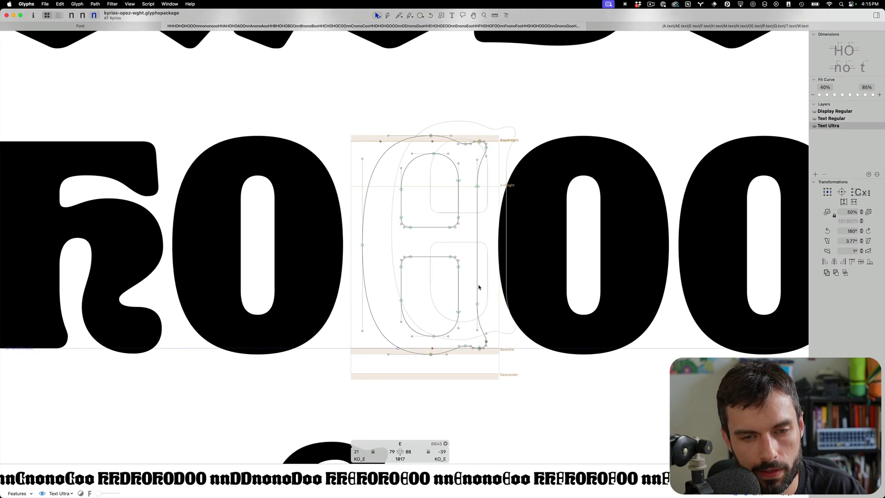
pyautogui.press('super+b')
pyautogui.press('super+v')
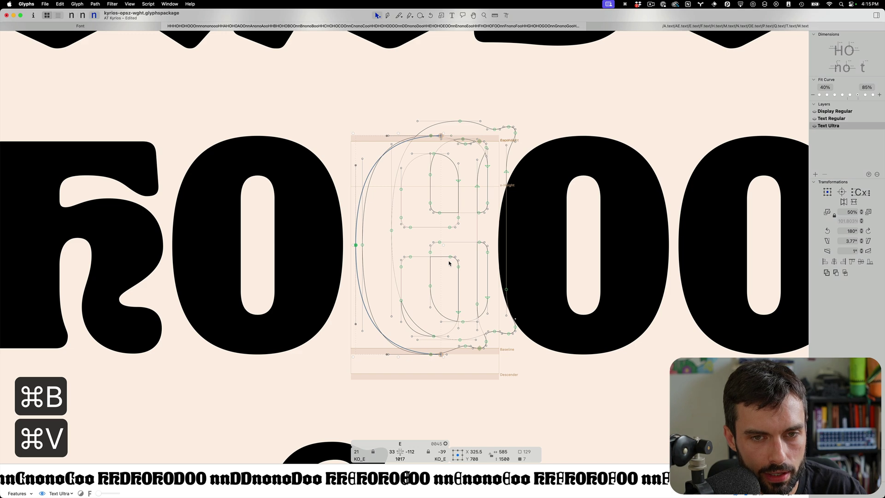
pyautogui.press('super+b')
# Paste the copied O contour half into the E's foreground outline, rechecking the background copy before the final paste
pyautogui.press('super+v')
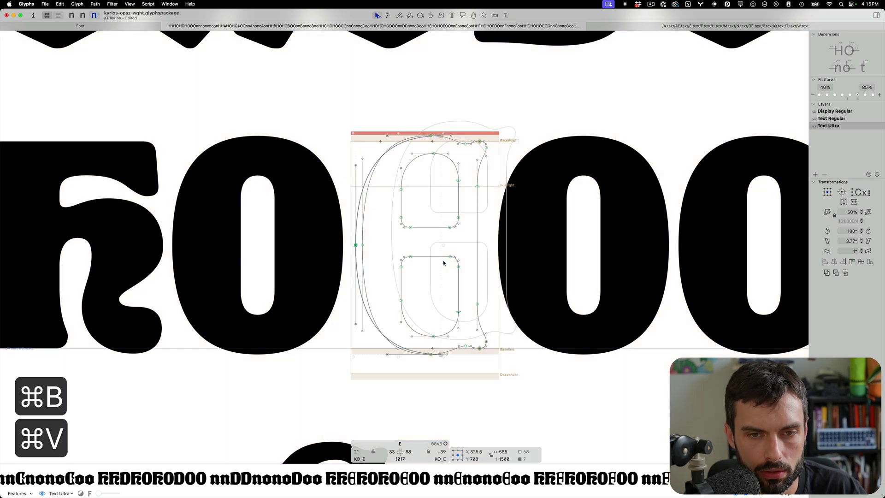
pyautogui.press('super+z')
pyautogui.press('super+b')
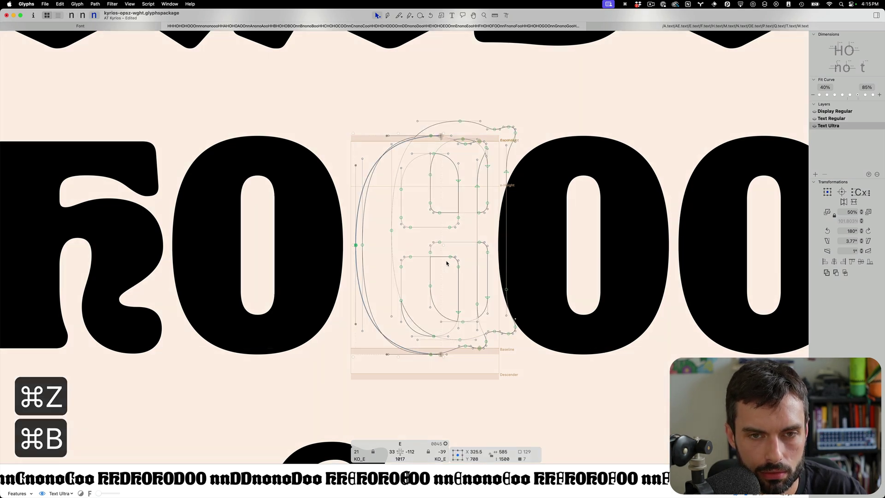
pyautogui.press('super+b')
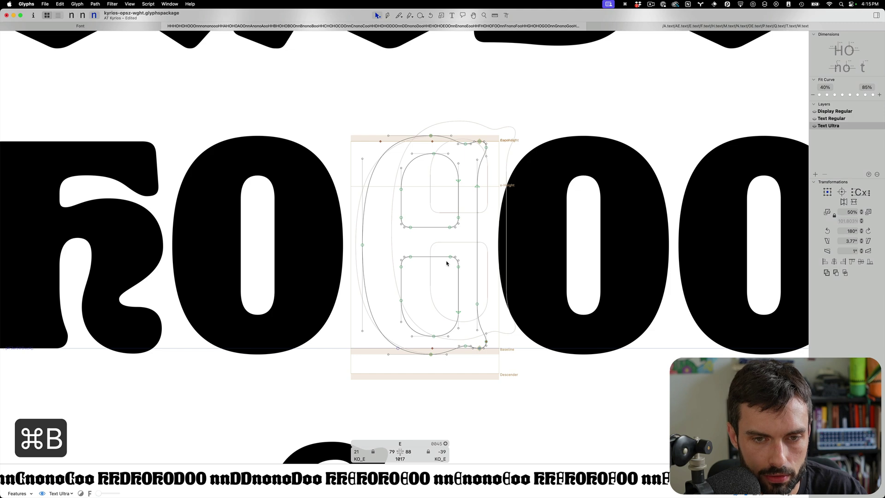
pyautogui.press('super+v')
# Shrink the E's upper and lower counters to about half their size, keeping them near the stem on the right
pyautogui.doubleClick(440, 230)
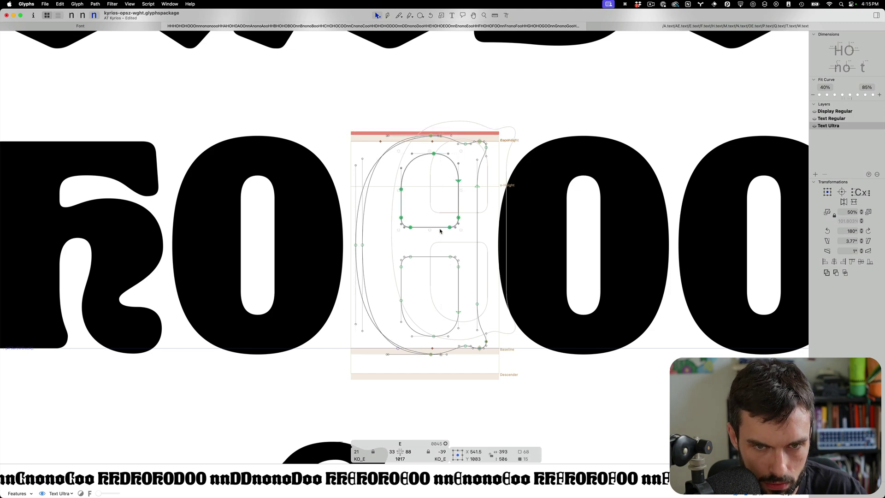
pyautogui.keyDown('shift'); pyautogui.doubleClick(458, 264); pyautogui.keyUp('shift')
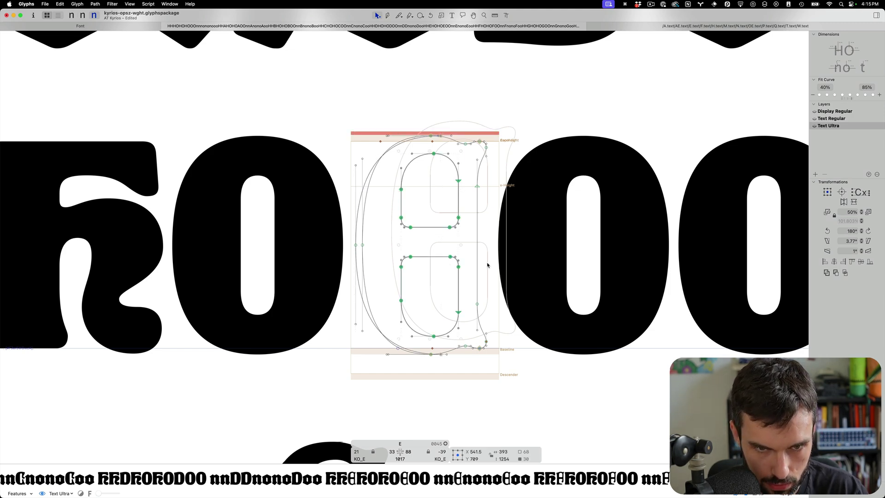
pyautogui.moveTo(398, 246); pyautogui.dragTo(435, 248)
pyautogui.click(468, 241)
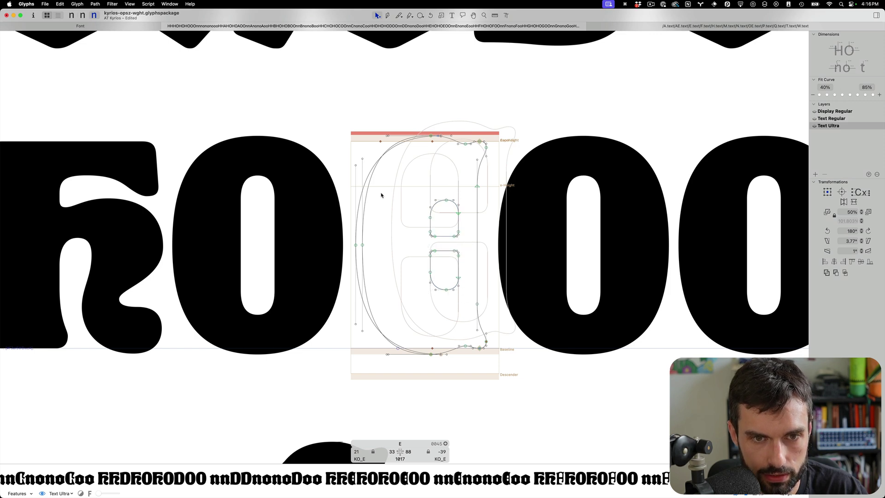
# Delete the E's old left bowl curve, leaving the pasted O half as the bowl's outer contour
pyautogui.moveTo(363, 209); pyautogui.dragTo(361, 265)
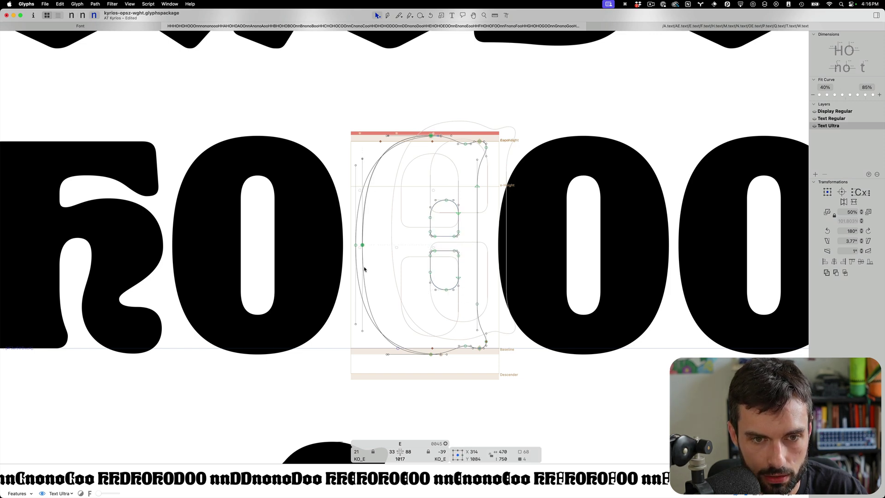
pyautogui.click(364, 269)
pyautogui.hotkey('alt', 'BackSpace')
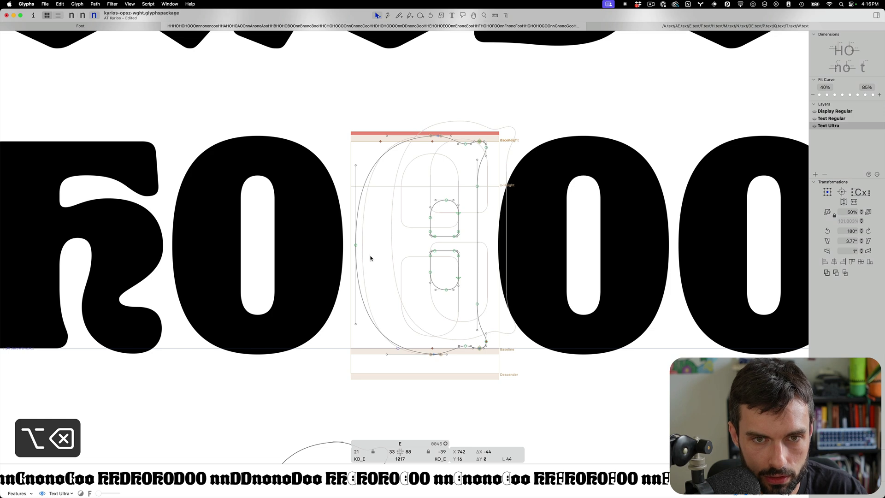
# Shift the E's right-hand contour rightward until its ends meet the ends of the pasted O half
pyautogui.click(457, 145)
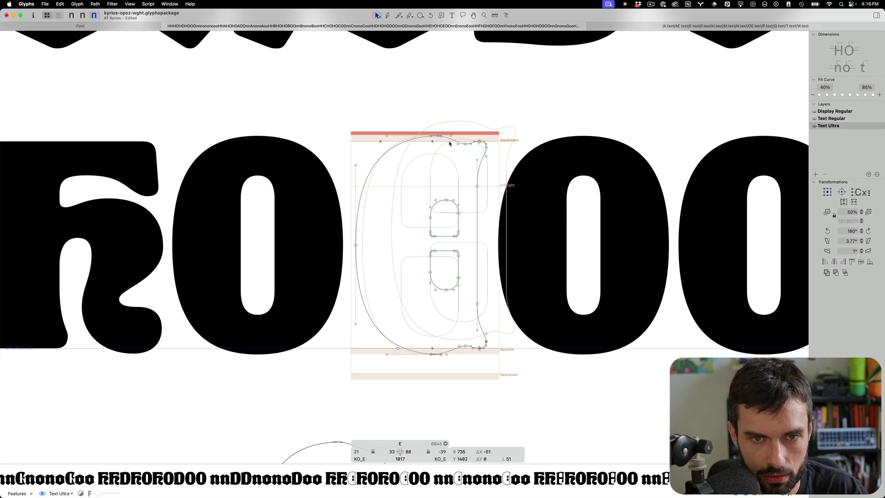
pyautogui.doubleClick(449, 143)
pyautogui.hotkey('shift', 'Right')
pyautogui.hotkey('shift', 'Right')
pyautogui.hotkey('shift', 'Right')
pyautogui.hotkey('shift', 'Right')
pyautogui.hotkey('shift', 'Right')
pyautogui.hotkey('shift', 'Right')
pyautogui.hotkey('shift', 'Right')
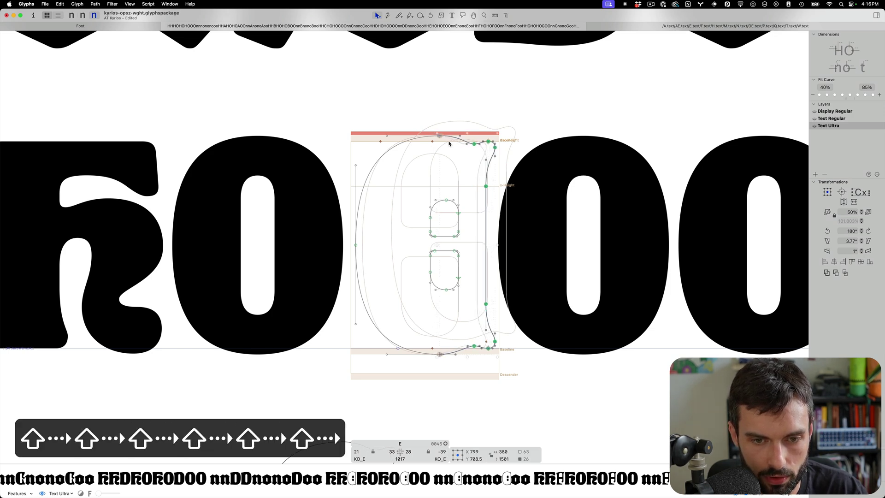
pyautogui.press('Left')
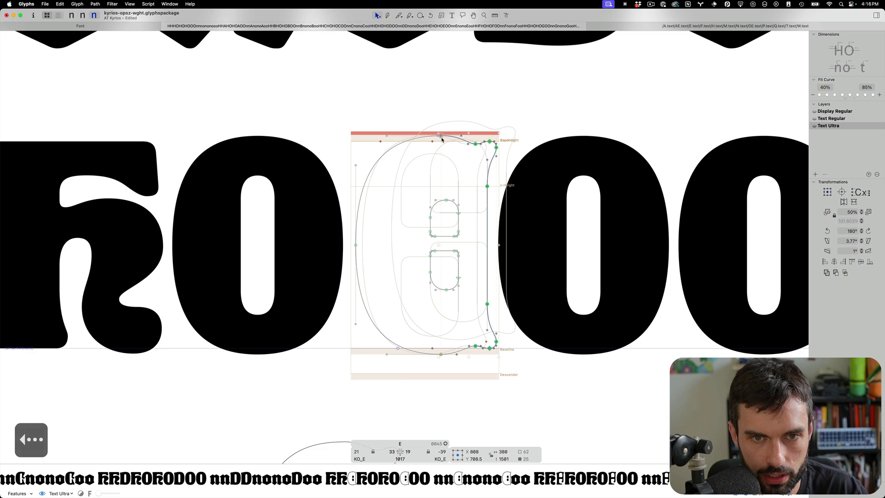
# Join the O half to the right-hand contour at the top of the E's bowl, placing the node at X 618, Y 1458
pyautogui.scroll(10, 450, 143)
pyautogui.click(354, 364)
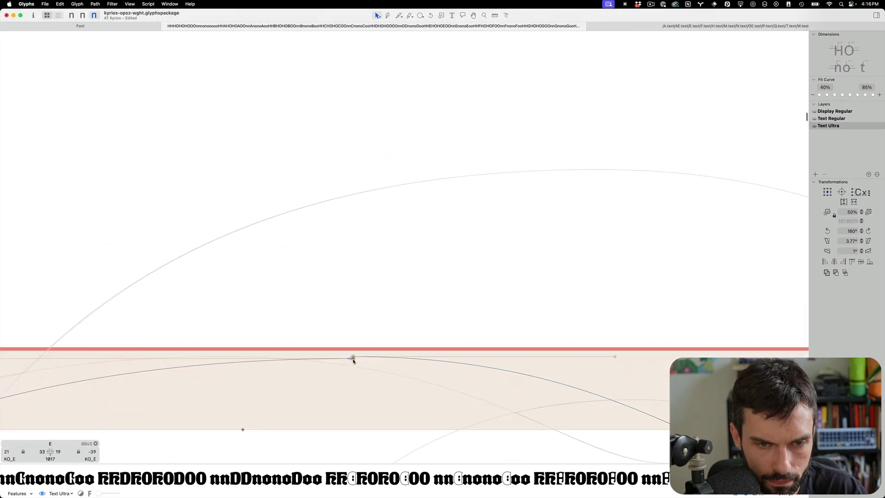
pyautogui.click(353, 358)
pyautogui.hotkey('ctrl', 'alt', 'Down')
pyautogui.hotkey('ctrl', 'alt', 'Right')
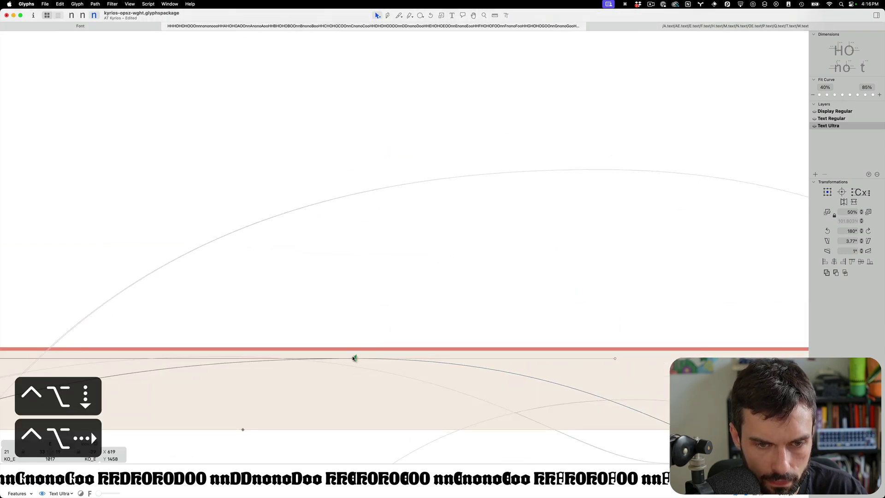
pyautogui.hotkey('ctrl', 'alt', 'Left')
pyautogui.scroll(-10, 476, 318)
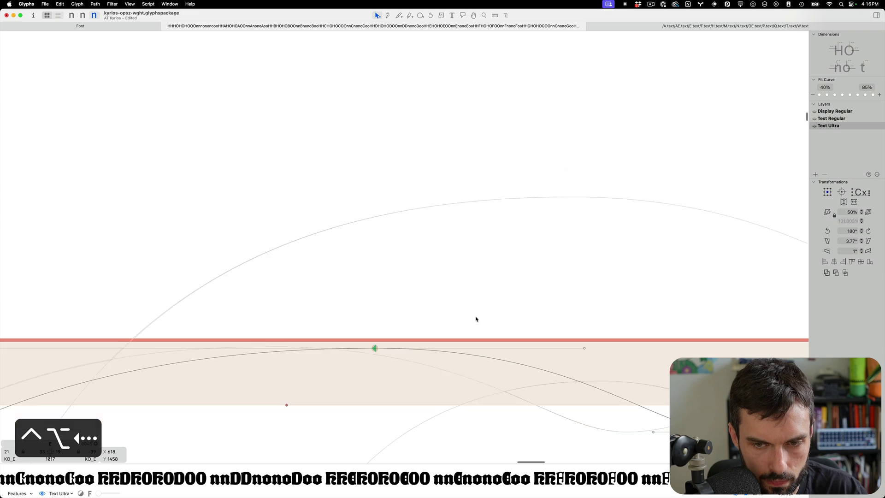
# Copy the left stem edge of the H in the same line and paste it into the E
pyautogui.scroll(5, 481, 331)
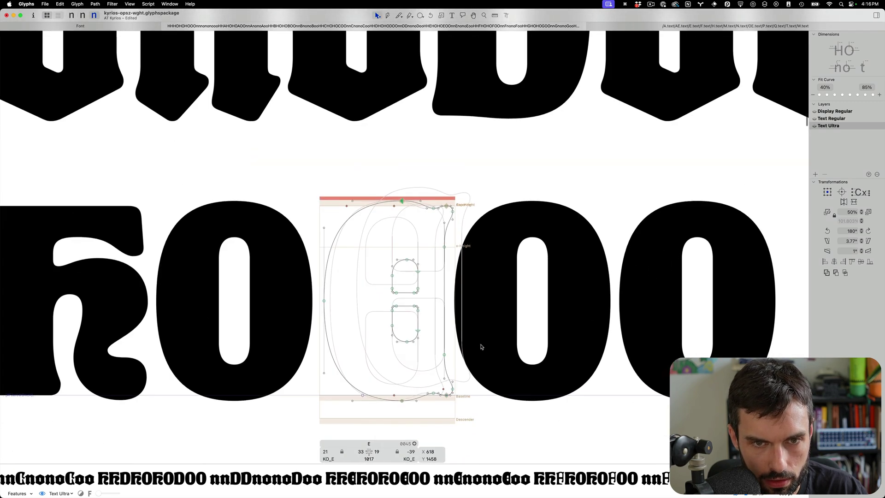
pyautogui.hscroll(-3, 113, 263)
pyautogui.doubleClick(112, 262)
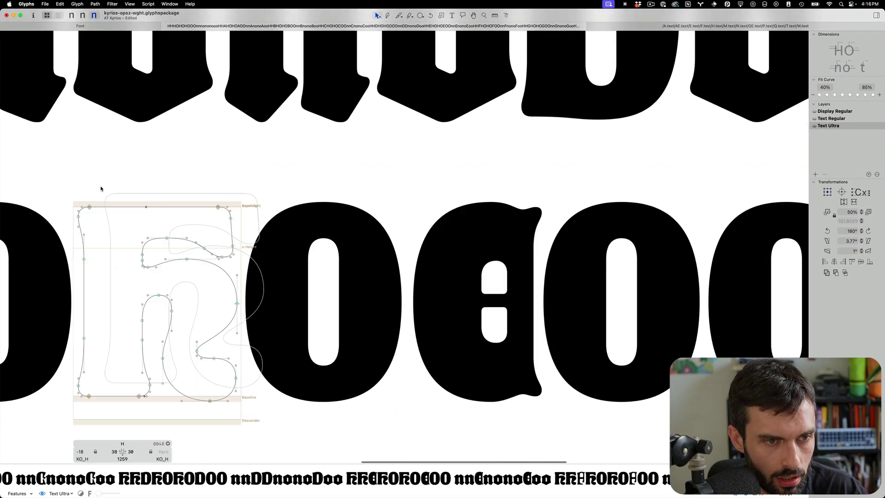
pyautogui.moveTo(101, 187); pyautogui.dragTo(42, 400)
pyautogui.press('super+c')
pyautogui.doubleClick(472, 334)
pyautogui.hscroll(3, 475, 350)
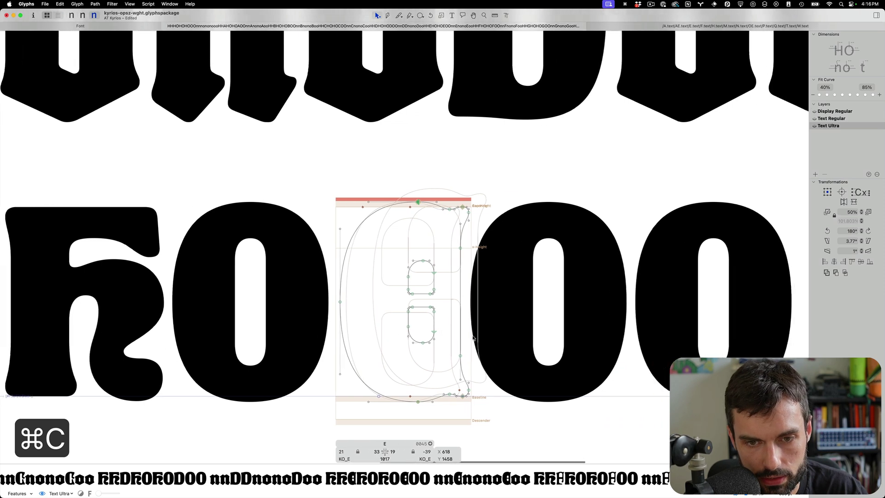
pyautogui.scroll(3, 477, 395)
pyautogui.press('super+v')
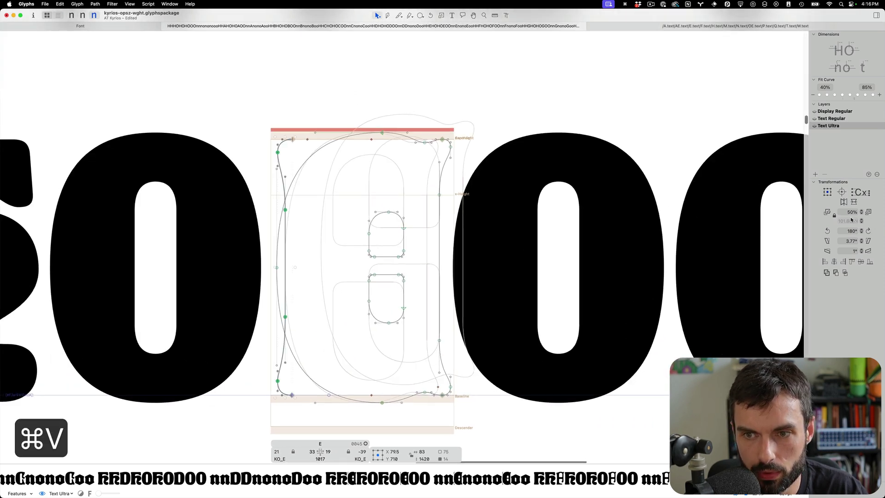
# Rotate the pasted H stem edge by 180° and align its end with the E's upper-right terminal
pyautogui.click(868, 232)
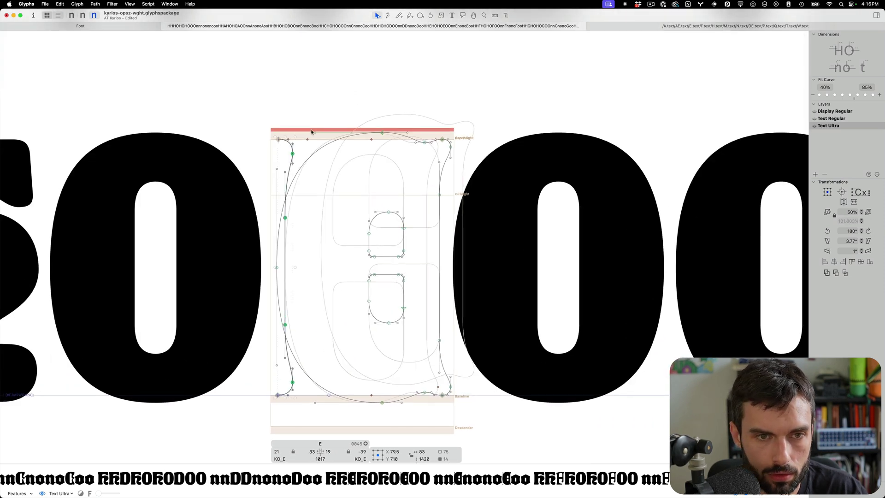
pyautogui.moveTo(306, 145); pyautogui.dragTo(445, 139)
pyautogui.scroll(5, 445, 140)
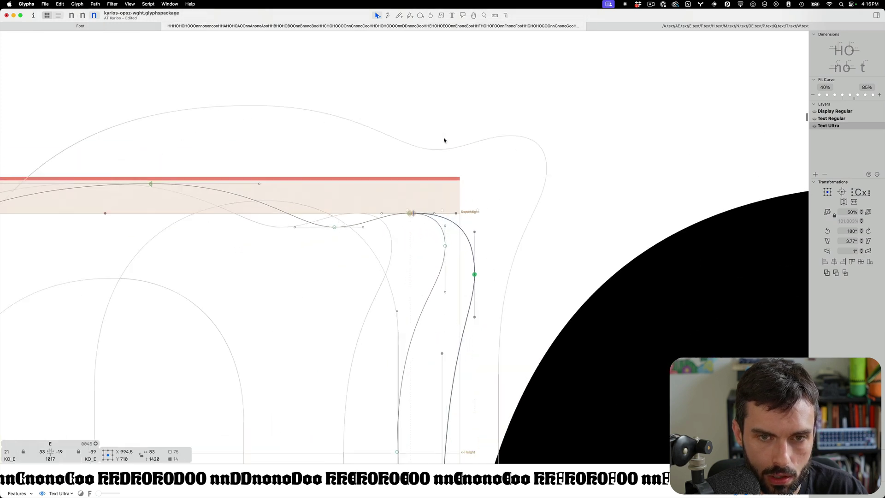
pyautogui.press('Left')
pyautogui.press('Left')
pyautogui.press('Left')
pyautogui.press('Left')
pyautogui.press('Left')
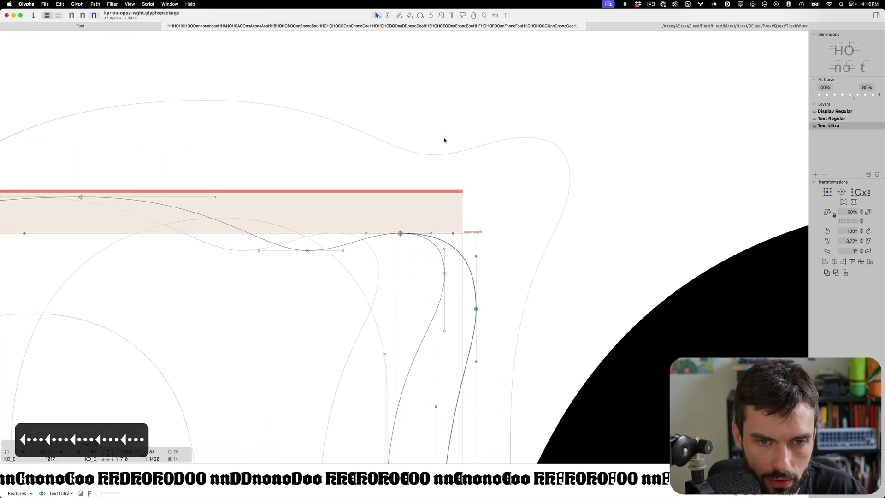
# Replace the E's right edge with the rotated H stem edge by cutting it, deleting the old segment and pasting it back
pyautogui.scroll(-5, 444, 140)
pyautogui.press('super+x')
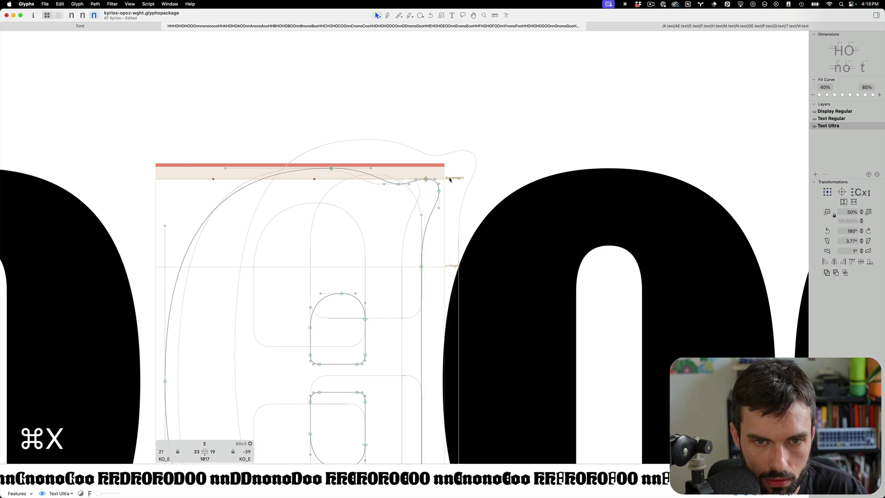
pyautogui.scroll(-3, 456, 152)
pyautogui.moveTo(458, 155); pyautogui.dragTo(429, 446)
pyautogui.hotkey('alt', 'BackSpace')
pyautogui.press('super+v')
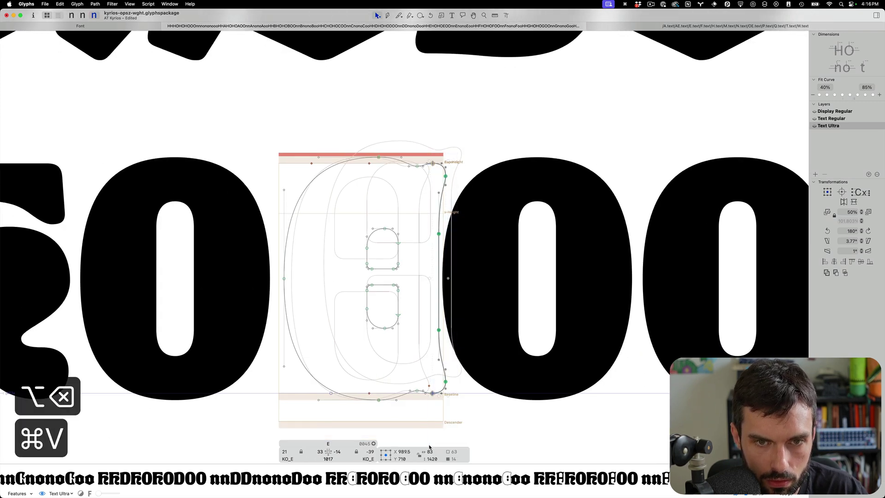
# Join the new right edge to the E's outline at the baseline, placing the node at X 948, Y 0
pyautogui.click(429, 440)
pyautogui.scroll(5, 430, 413)
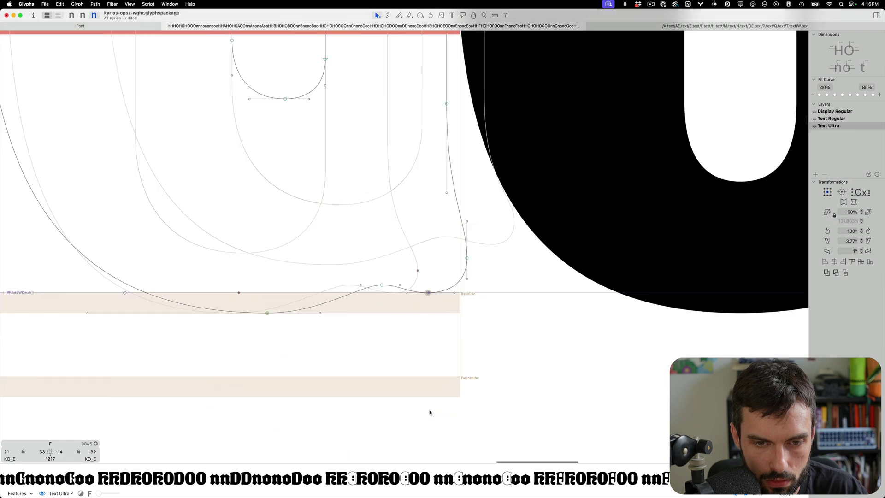
pyautogui.scroll(2, 438, 184)
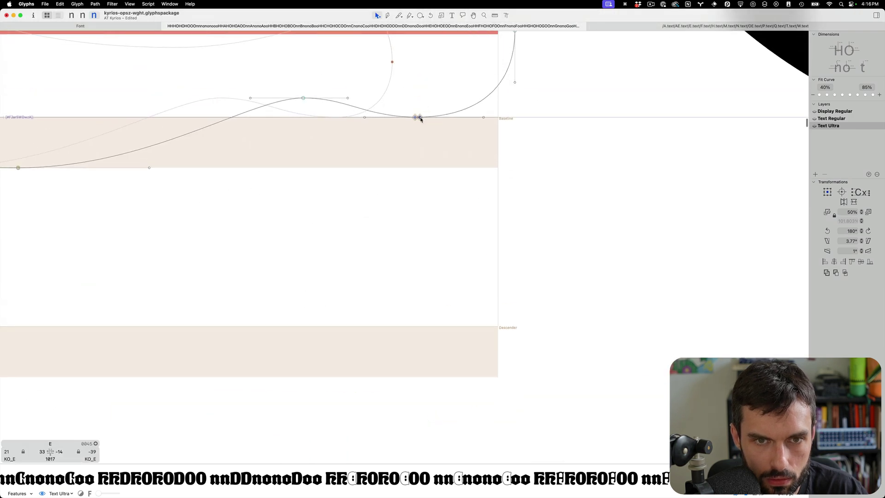
pyautogui.click(420, 119)
pyautogui.hotkey('ctrl', 'alt', 'Left')
pyautogui.hotkey('ctrl', 'alt', 'Left')
pyautogui.hotkey('ctrl', 'alt', 'Left')
pyautogui.hotkey('ctrl', 'alt', 'Left')
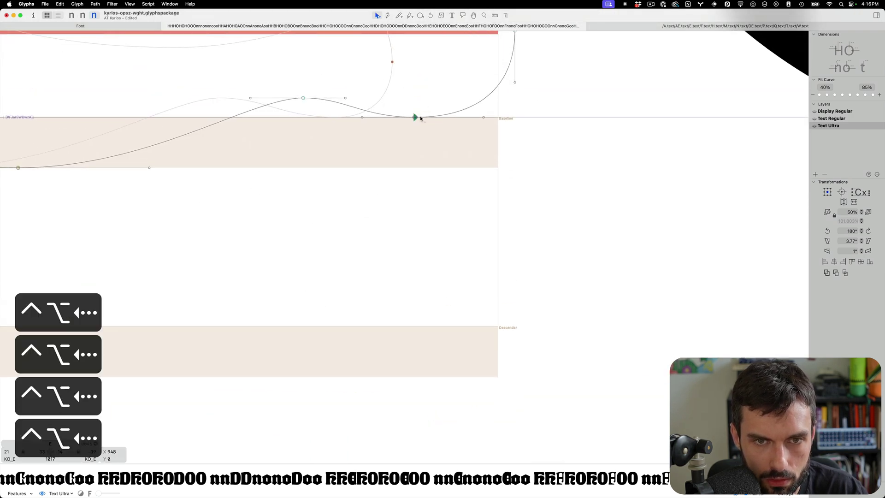
# Raise the nodes of the E's upper-right terminal slightly above the cap height
pyautogui.scroll(-10, 451, 185)
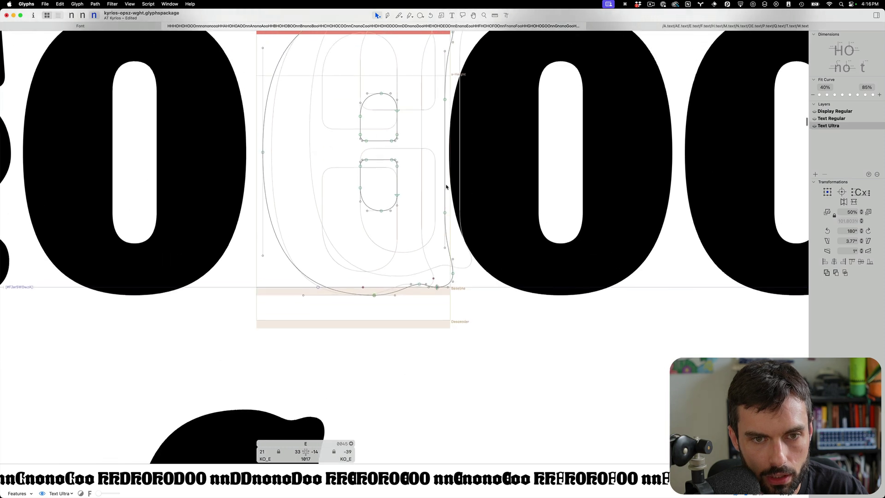
pyautogui.scroll(3, 415, 269)
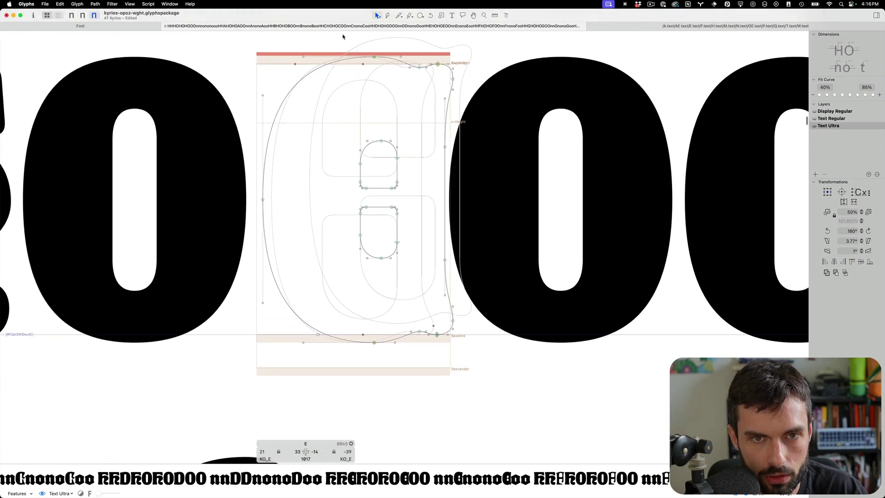
pyautogui.moveTo(460, 88); pyautogui.dragTo(416, 55)
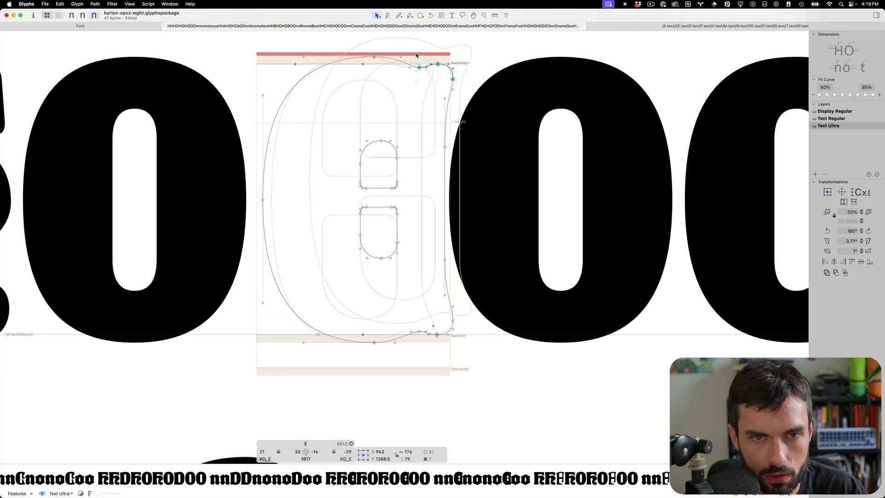
pyautogui.hotkey('ctrl', 'alt', 'shift', 'Up')
pyautogui.hotkey('ctrl', 'alt', 'shift', 'Up')
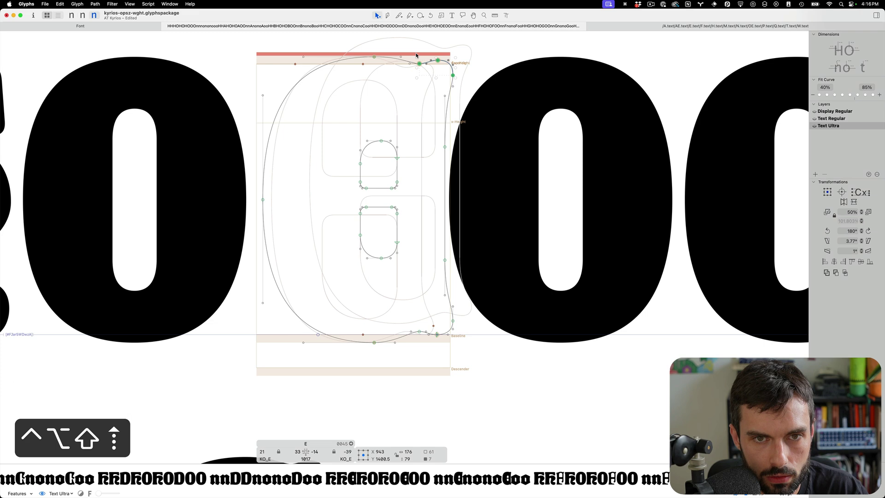
pyautogui.hotkey('ctrl', 'alt', 'Down')
pyautogui.hotkey('ctrl', 'alt', 'Down')
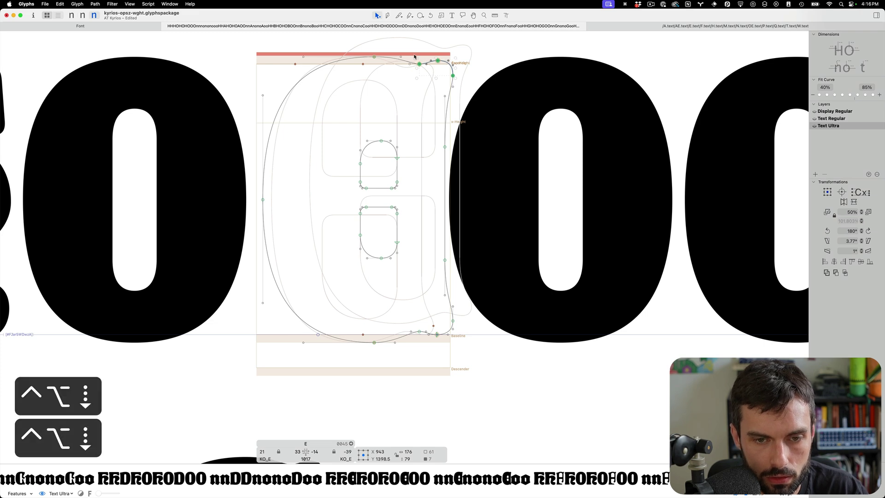
# Lower the nodes of the E's lower-right terminal slightly past the baseline to match the upper one
pyautogui.moveTo(482, 318); pyautogui.dragTo(404, 354)
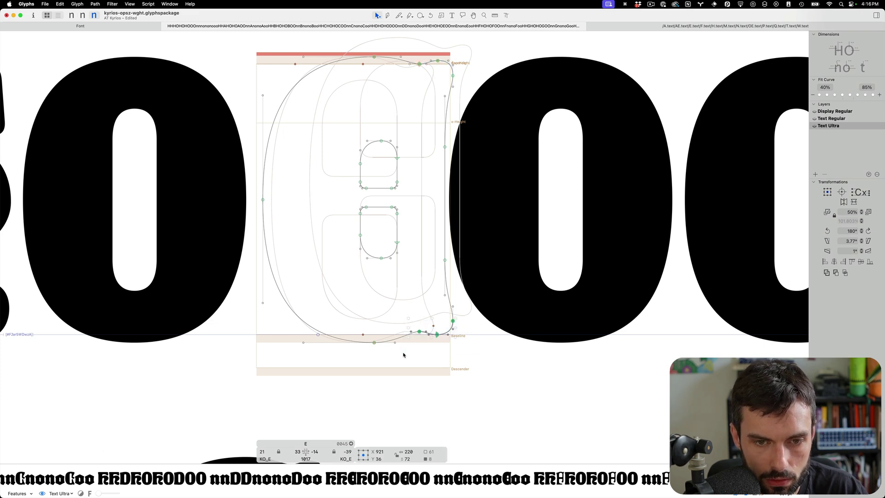
pyautogui.hotkey('ctrl', 'alt', 'shift', 'Down')
pyautogui.hotkey('ctrl', 'alt', 'Up')
pyautogui.hotkey('ctrl', 'alt', 'Up')
pyautogui.hotkey('ctrl', 'alt', 'Up')
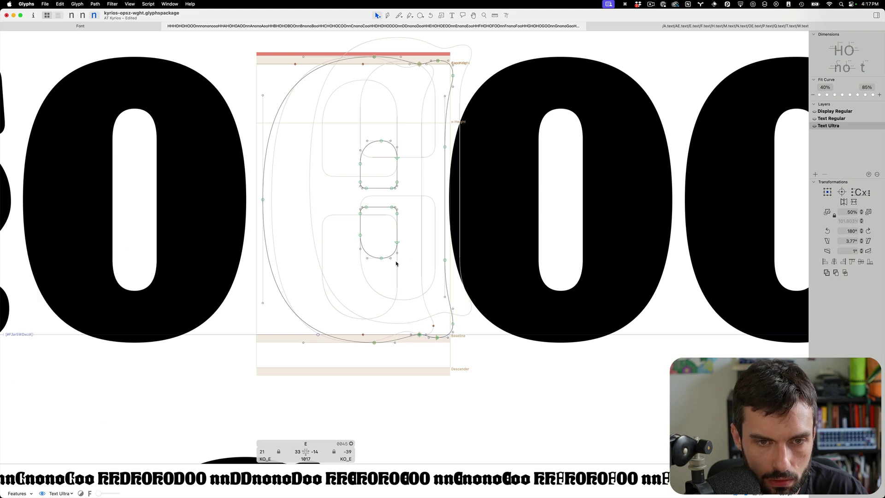
# Extend the E's lower counter downward by moving its rounded bottom end closer to the baseline
pyautogui.moveTo(415, 271); pyautogui.dragTo(324, 226)
pyautogui.press('shift+super+Down')
pyautogui.press('shift+super+Down')
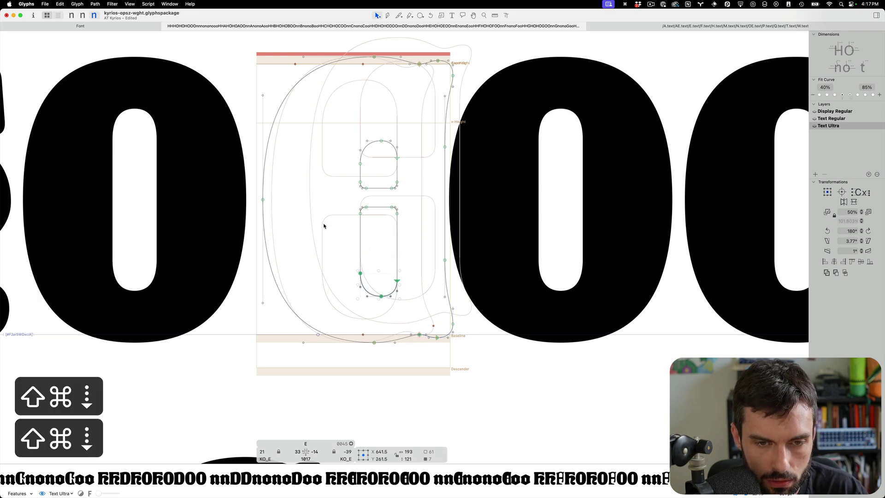
pyautogui.hotkey('shift', 'Up')
pyautogui.hotkey('shift', 'Up')
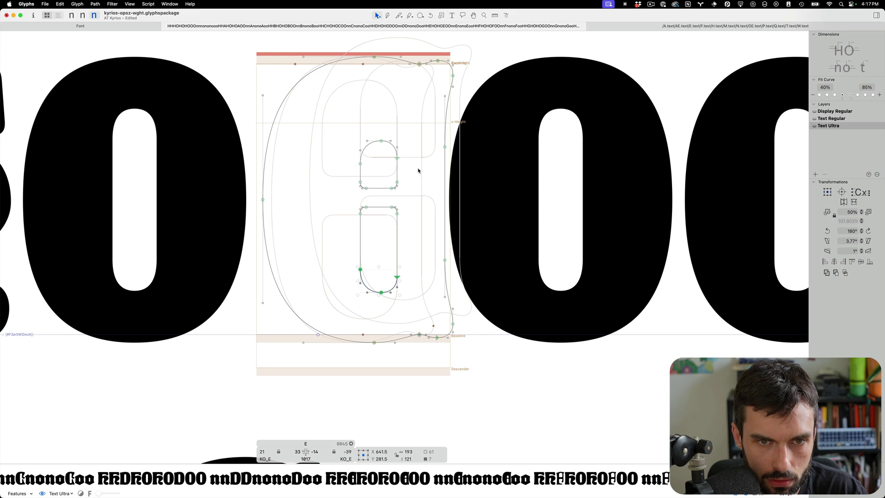
# Extend the E's upper counter upward by moving its rounded top end, mirroring the lower counter
pyautogui.moveTo(418, 169); pyautogui.dragTo(316, 125)
pyautogui.press('shift+super+Up')
pyautogui.press('shift+super+Up')
pyautogui.hotkey('shift', 'Down')
pyautogui.hotkey('shift', 'Down')
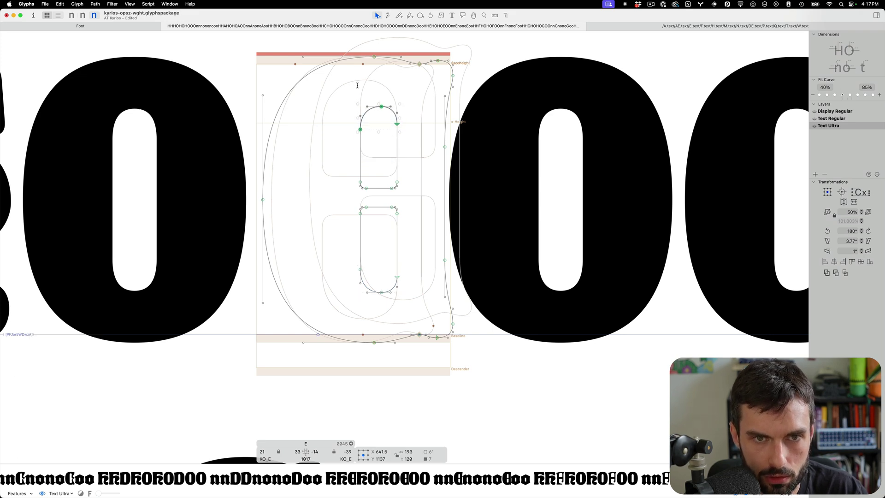
# Check the E against its neighbours and raise the flat lower edge of its upper counter to thicken the crossbar
pyautogui.press('t')
pyautogui.scroll(-5, 376, 142)
pyautogui.scroll(5, 376, 142)
pyautogui.press('Escape')
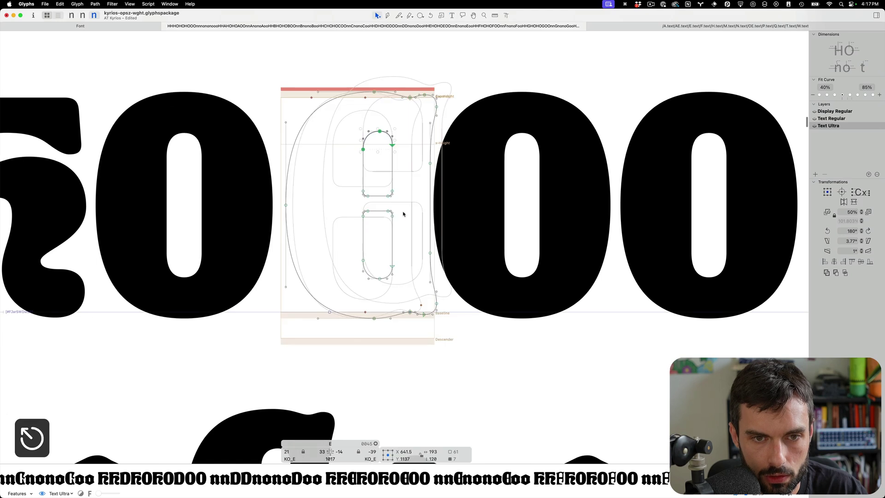
pyautogui.moveTo(402, 206); pyautogui.dragTo(359, 186)
pyautogui.press('shift+super+Up')
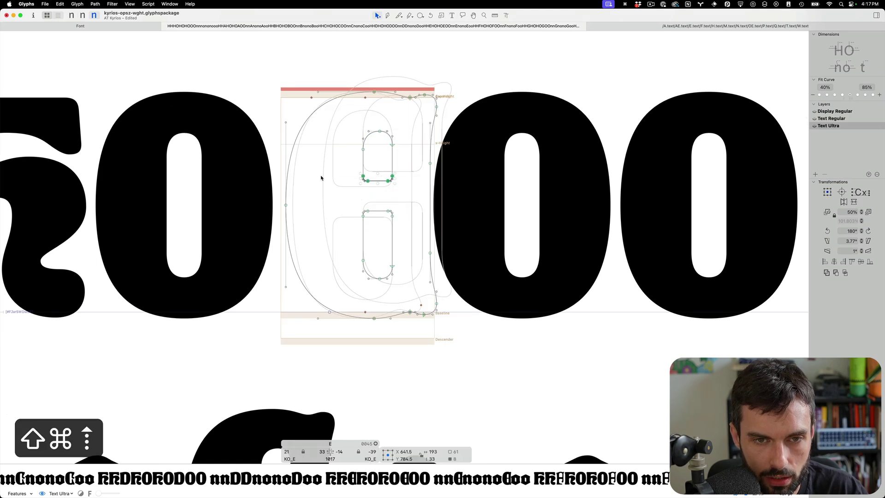
# Lower the flat upper edge of the E's lower counter by 100 units and add a second E after it
pyautogui.moveTo(344, 196); pyautogui.dragTo(397, 225)
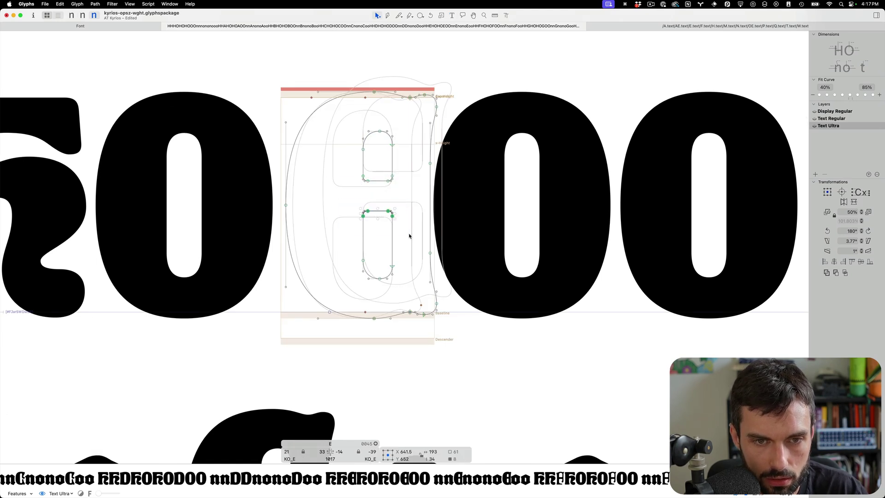
pyautogui.press('shift+super+Down')
pyautogui.press('t')
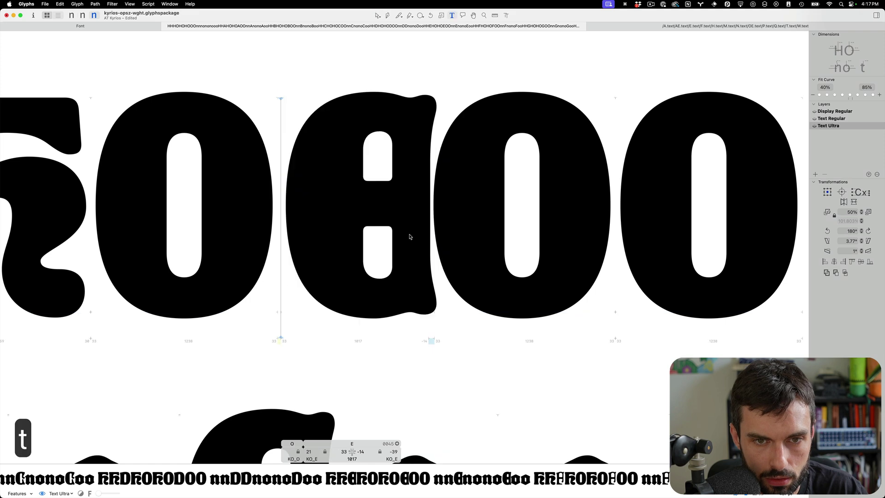
pyautogui.click(431, 226)
pyautogui.write('E')
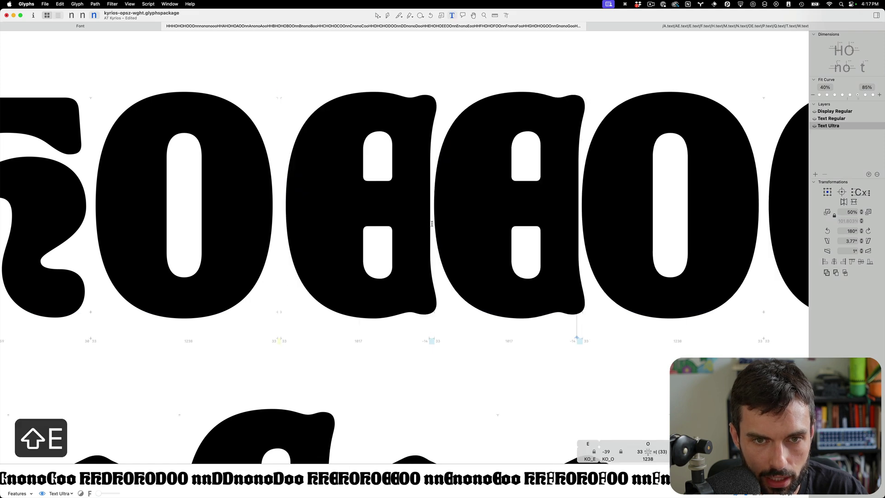
# Thin the E's crossbar by moving the flat edges of both counters 20 units towards each other, and save the file
pyautogui.doubleClick(399, 212)
pyautogui.moveTo(408, 194); pyautogui.dragTo(326, 171)
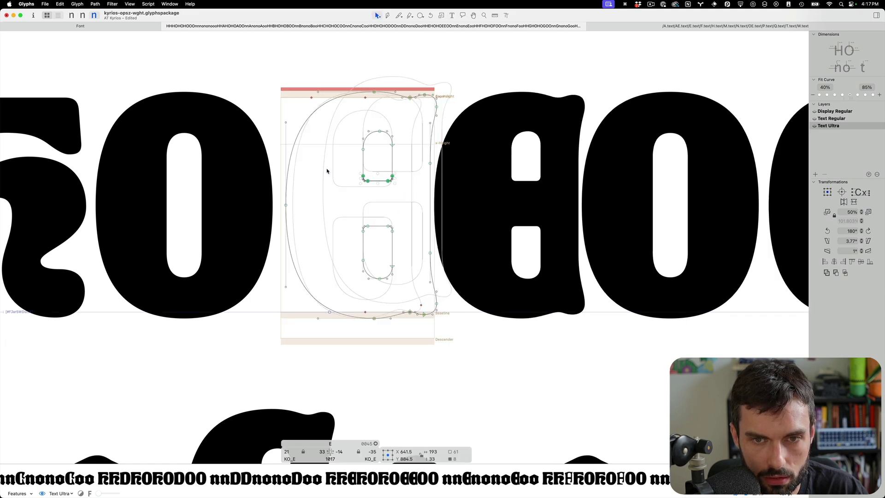
pyautogui.hotkey('shift', 'Down')
pyautogui.hotkey('shift', 'Down')
pyautogui.moveTo(324, 213); pyautogui.dragTo(405, 251)
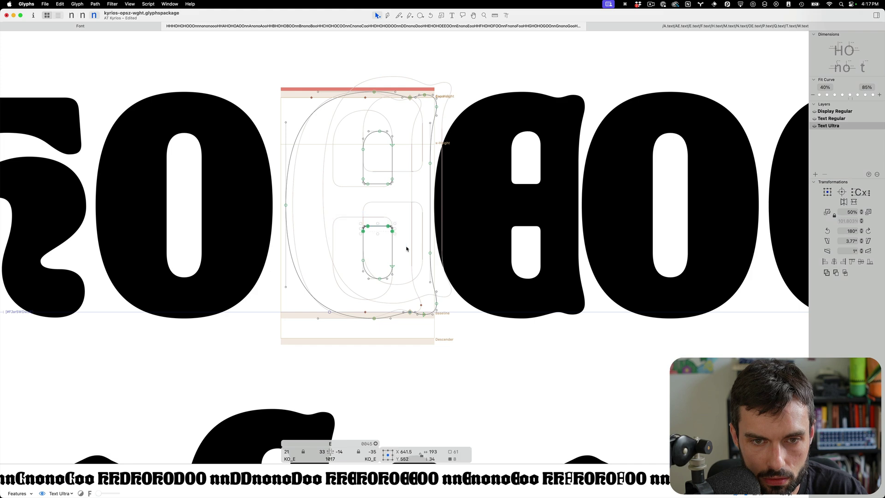
pyautogui.hotkey('shift', 'Up')
pyautogui.hotkey('shift', 'Up')
pyautogui.scroll(-5, 435, 244)
pyautogui.press('super+s')
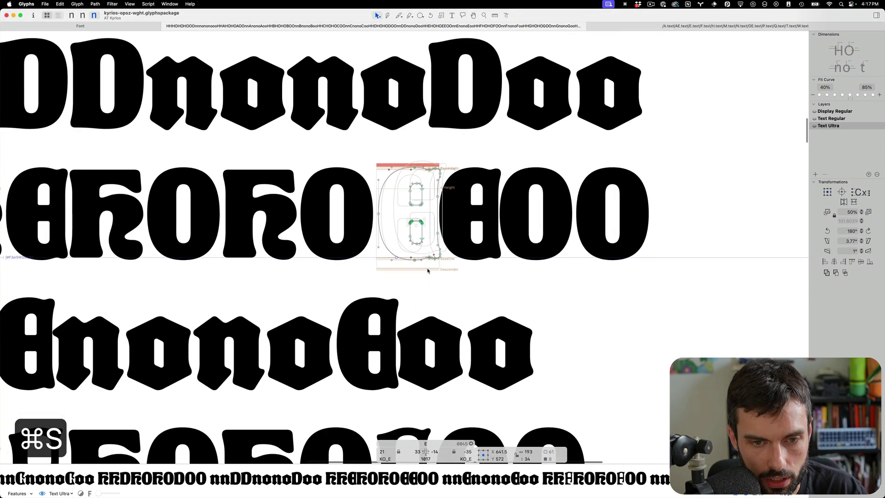
# Try a left sidebearing of 23 and a right sidebearing of 36 on the E between the lowercase n's
pyautogui.hscroll(-3, 392, 304)
pyautogui.scroll(3, 266, 339)
pyautogui.press('t')
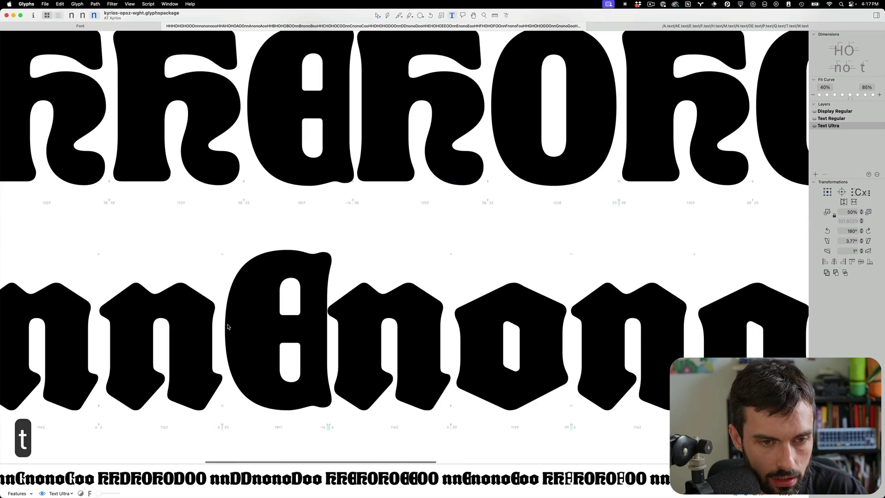
pyautogui.click(226, 321)
pyautogui.hotkey('ctrl', 'shift', 'Left')
pyautogui.press('shift+super+Right')
pyautogui.press('shift+super+Right')
pyautogui.press('shift+super+Right')
pyautogui.press('shift+super+Right')
pyautogui.press('shift+super+Right')
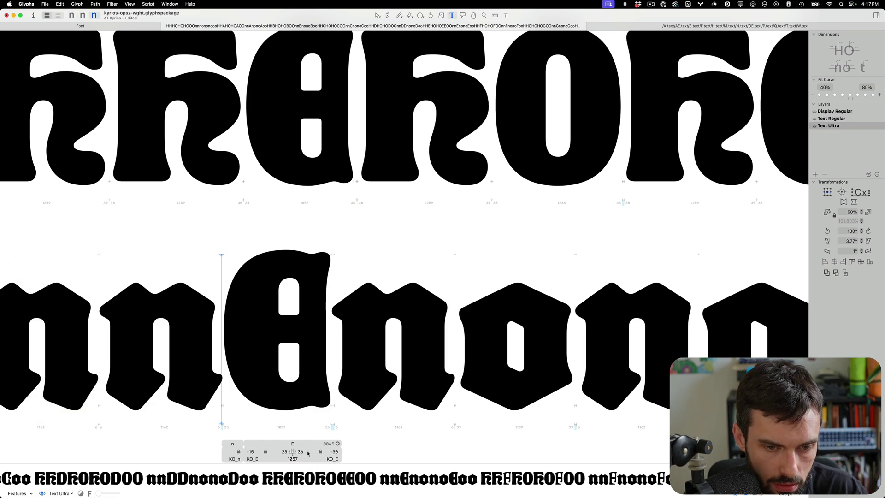
# Link the E's right sidebearing to ==|H and its left sidebearing to ==O, and save the file
pyautogui.write('==}')
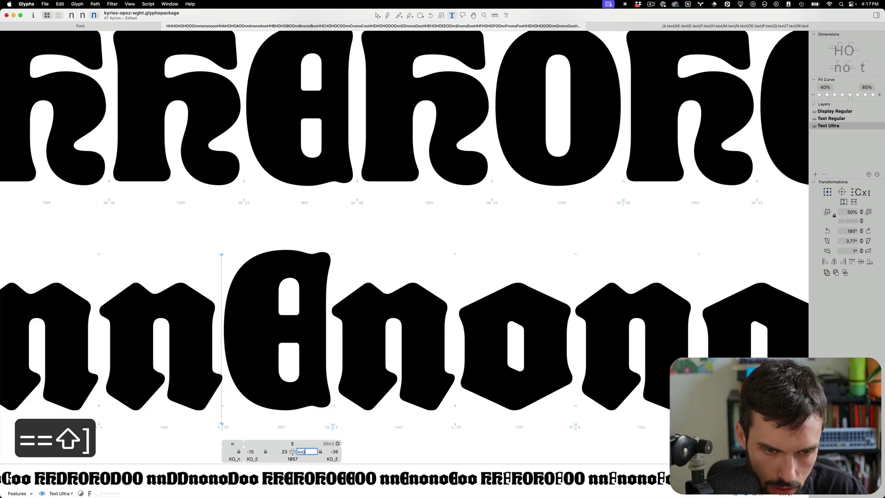
pyautogui.press('BackSpace')
pyautogui.write('|H')
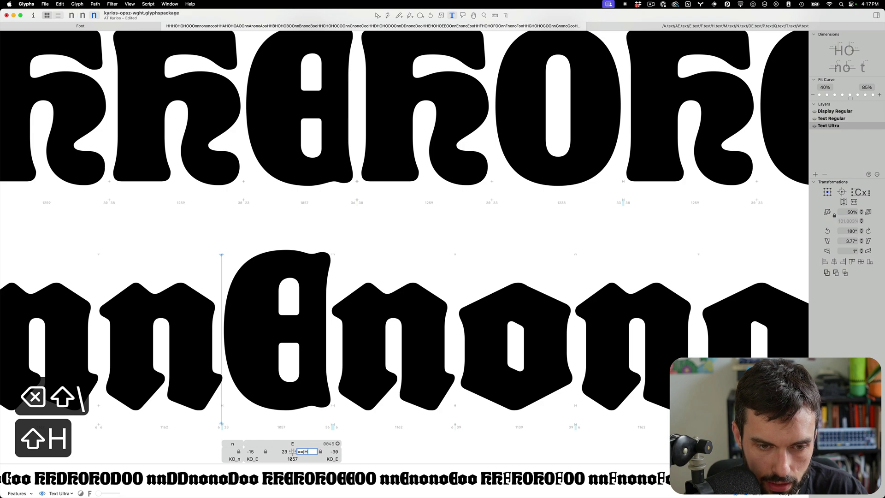
pyautogui.press('Return')
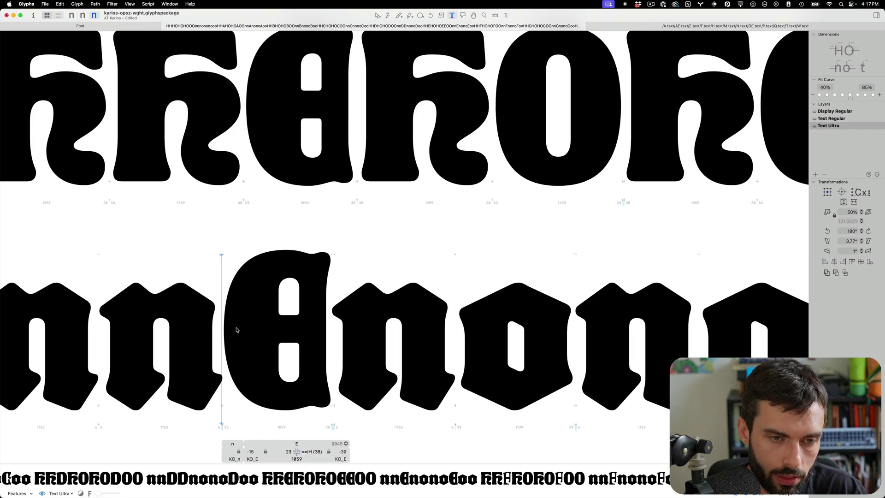
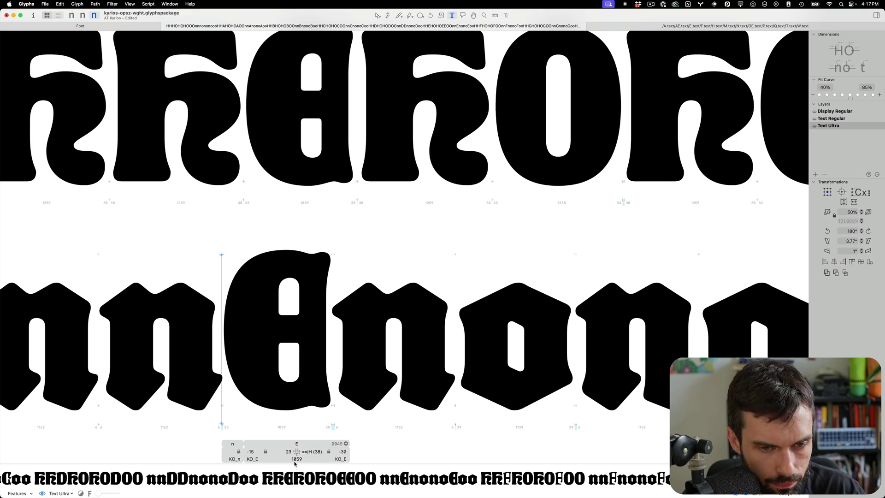
pyautogui.write('==')
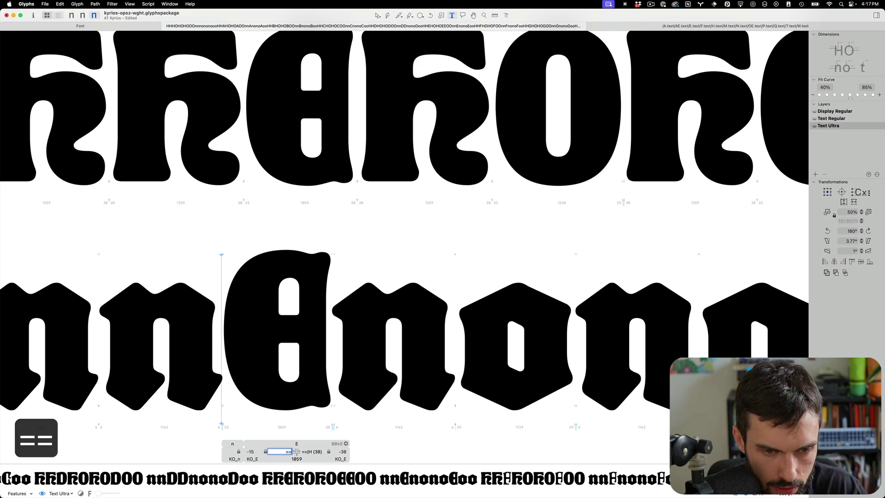
pyautogui.write('O')
pyautogui.press('Return')
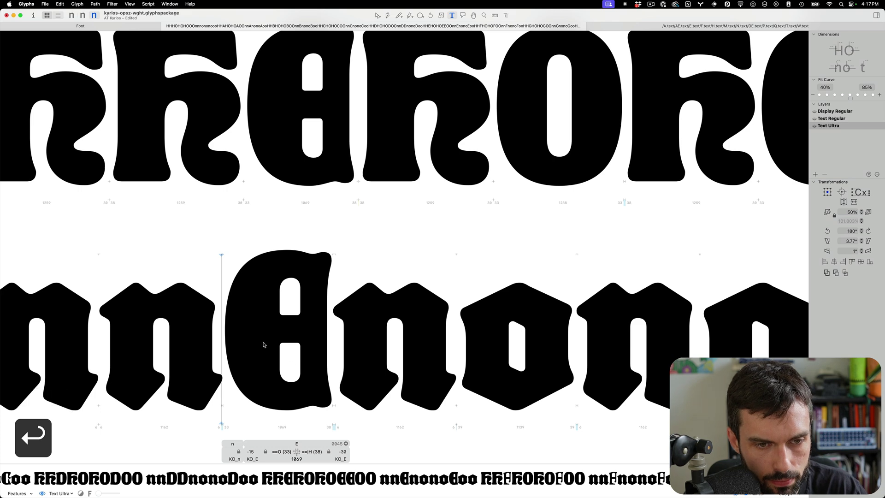
pyautogui.press('cmd+s')
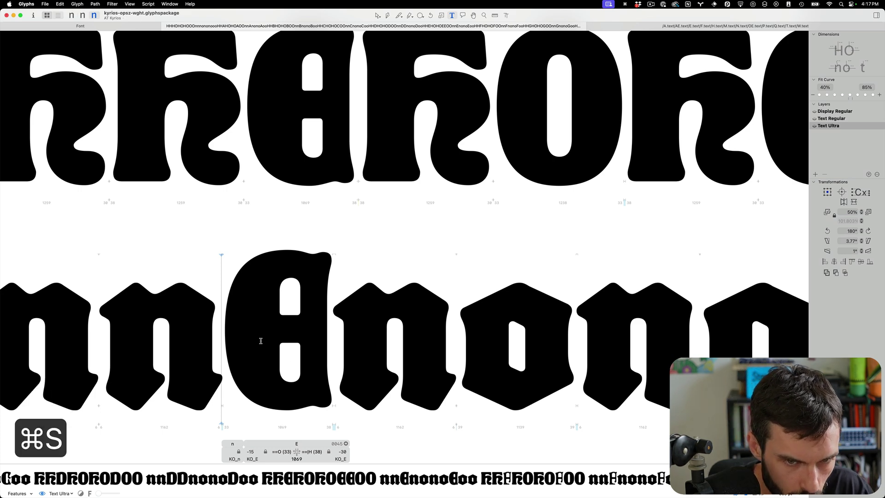
# Clear the old outlines from the E's background and place the O there as a component for reference
pyautogui.scroll(3, 264, 345)
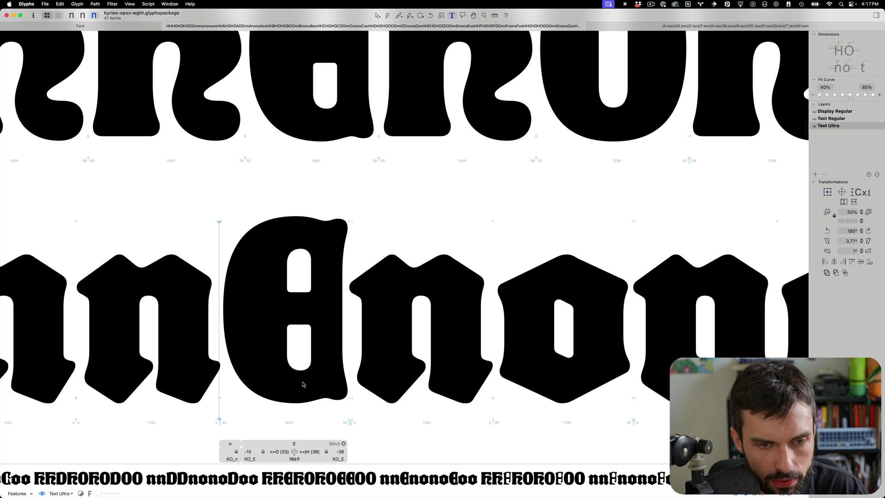
pyautogui.press('Escape')
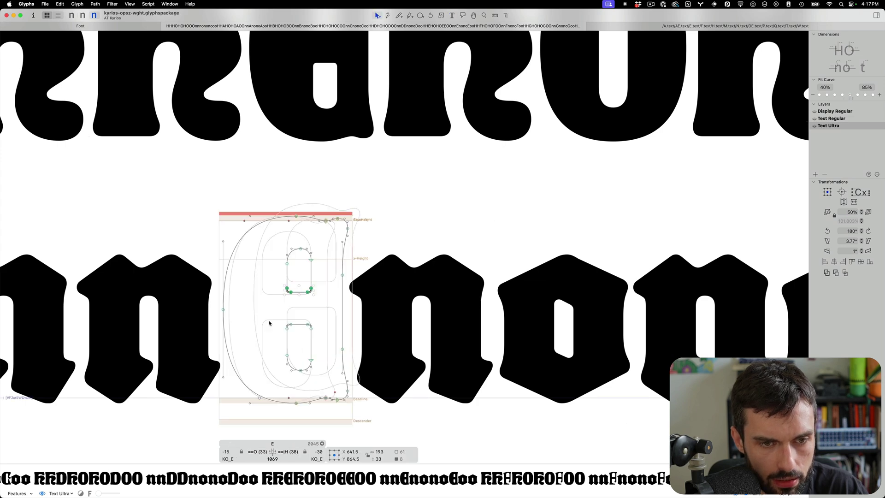
pyautogui.press('cmd+b')
pyautogui.press('cmd+a')
pyautogui.press('BackSpace')
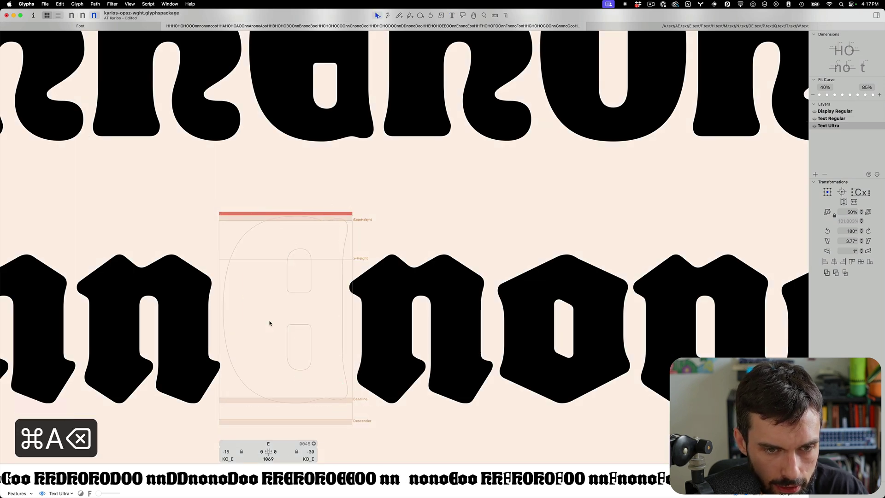
pyautogui.rightClick(289, 322)
pyautogui.click(297, 329)
pyautogui.write('O')
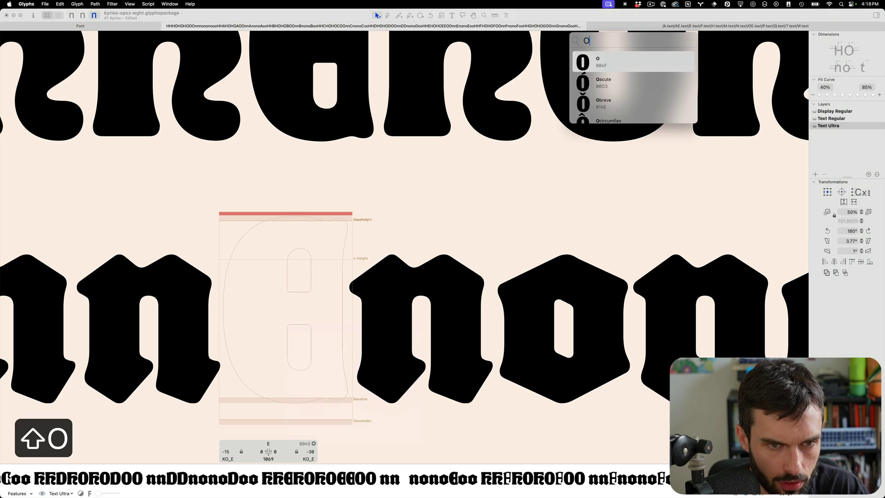
pyautogui.press('Return')
pyautogui.press('cmd+b')
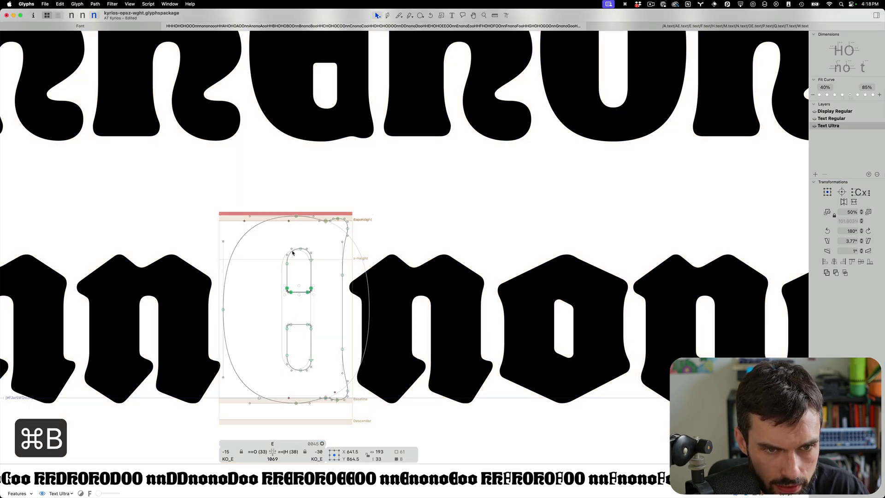
# Lower the rounded top of the E's upper counter and raise the rounded bottom of its lower counter by 10 units each
pyautogui.scroll(3, 294, 253)
pyautogui.moveTo(423, 326); pyautogui.dragTo(265, 226)
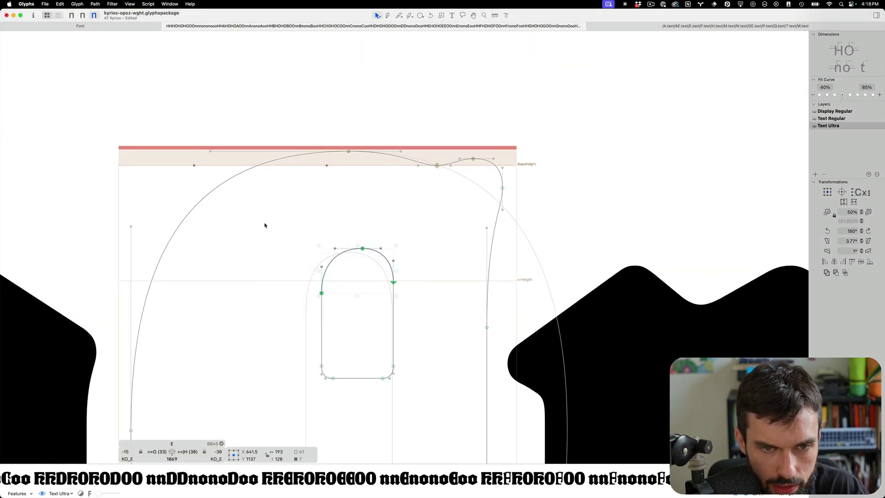
pyautogui.hotkey('shift', 'Down')
pyautogui.scroll(-5, 265, 225)
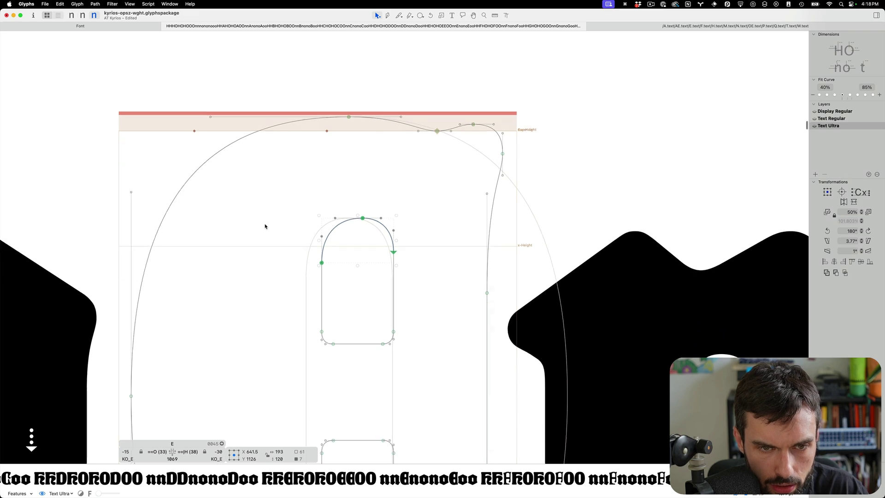
pyautogui.click(419, 191)
pyautogui.moveTo(420, 192); pyautogui.dragTo(444, 204)
pyautogui.hotkey('shift', 'Up')
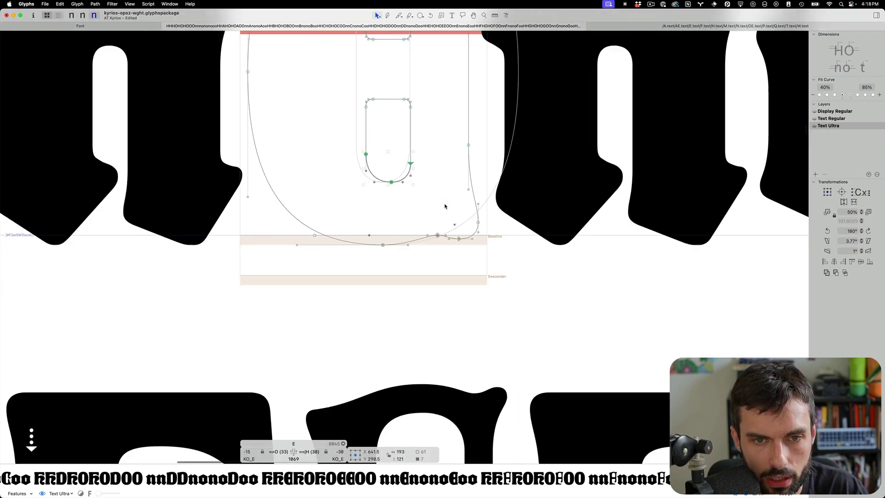
pyautogui.scroll(-2, 444, 206)
pyautogui.scroll(4, 444, 206)
pyautogui.click(439, 206)
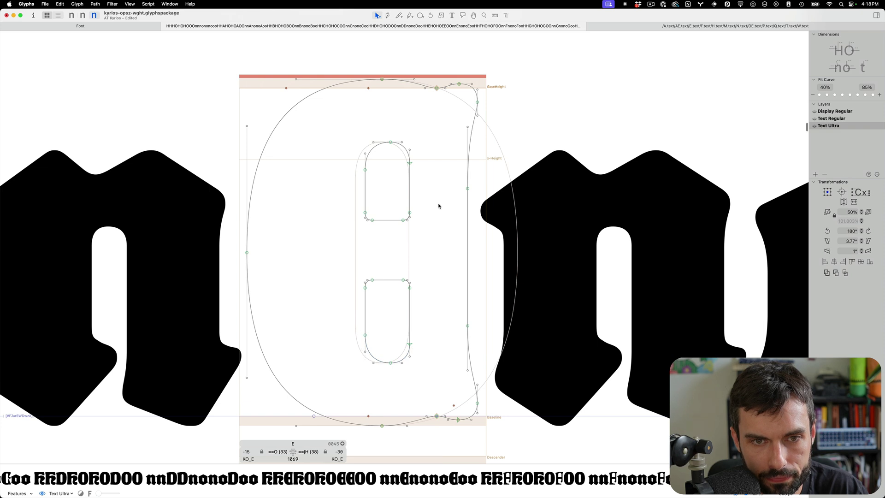
pyautogui.press('t')
pyautogui.scroll(-2, 413, 183)
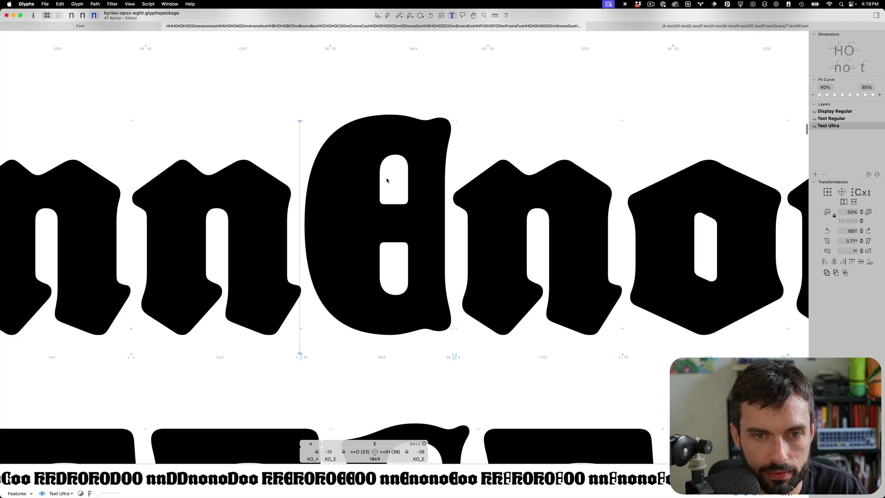
# Move the E's right edge with both terminals 20 units outward, update its right sidebearing to match ==|H, and save
pyautogui.press('Escape')
pyautogui.moveTo(495, 92); pyautogui.dragTo(424, 365)
pyautogui.hotkey('ctrl', 'alt', 'shift', 'Right')
pyautogui.hotkey('ctrl', 'alt', 'shift', 'Right')
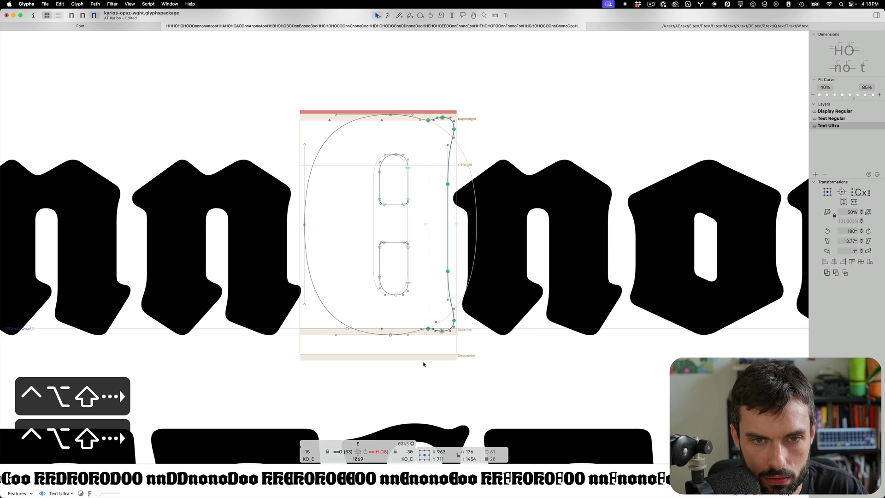
pyautogui.press('t')
pyautogui.press('shift+super+Right')
pyautogui.press('shift+super+Right')
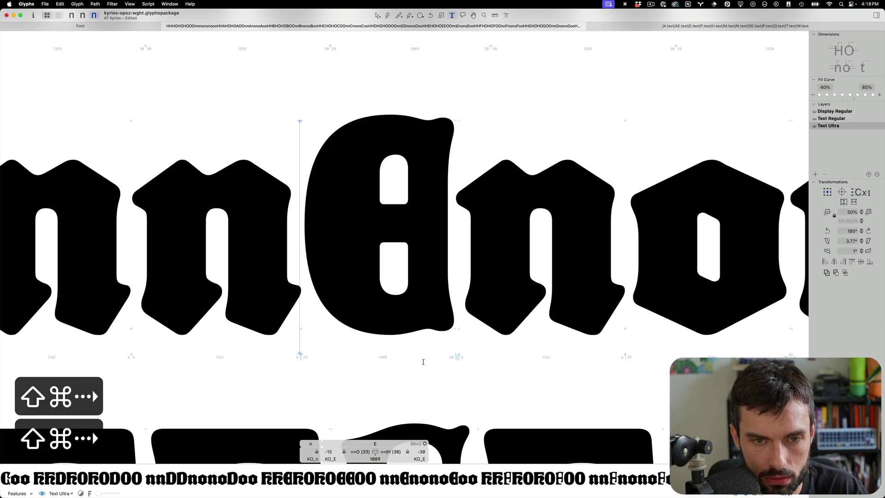
pyautogui.press('ctrl+super+m')
pyautogui.scroll(-5, 349, 320)
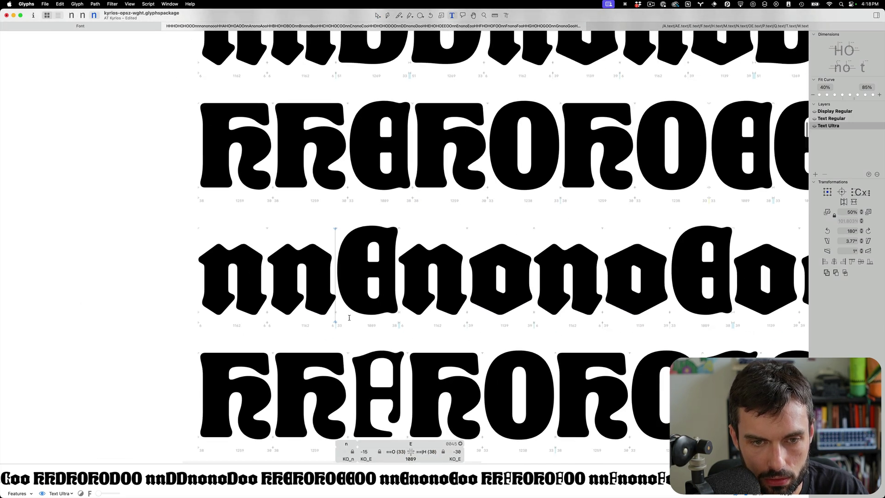
pyautogui.press('super+s')
# Insert the E.text alternate after the first E in the lowercase line to compare the two designs
pyautogui.scroll(-6, 350, 317)
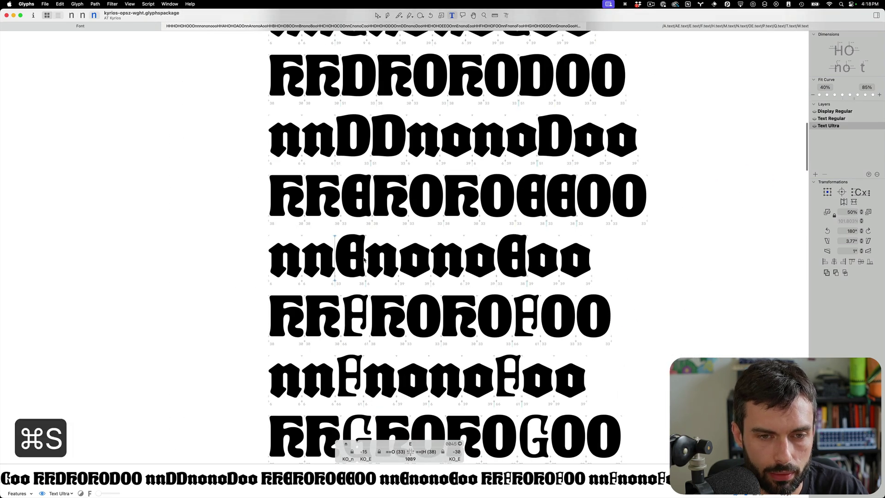
pyautogui.scroll(6, 362, 256)
pyautogui.scroll(-5, 365, 261)
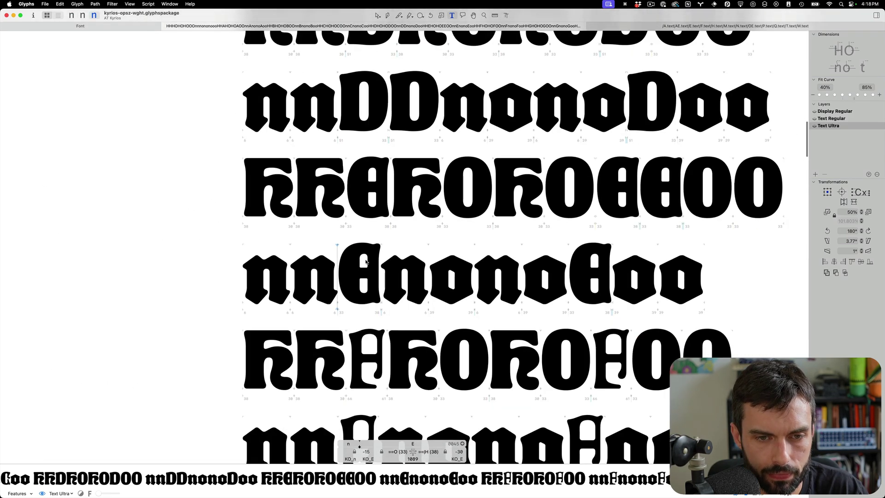
pyautogui.press('Right')
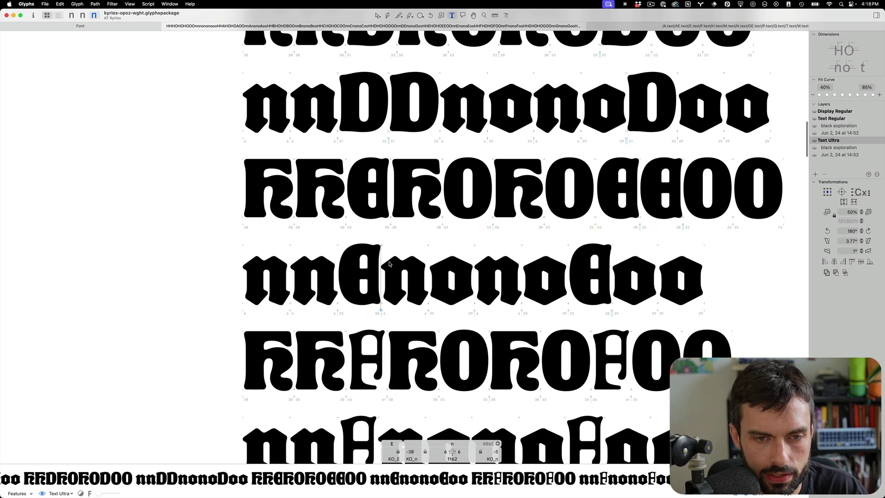
pyautogui.press('cmd+f')
pyautogui.write('E.t')
pyautogui.press('Return')
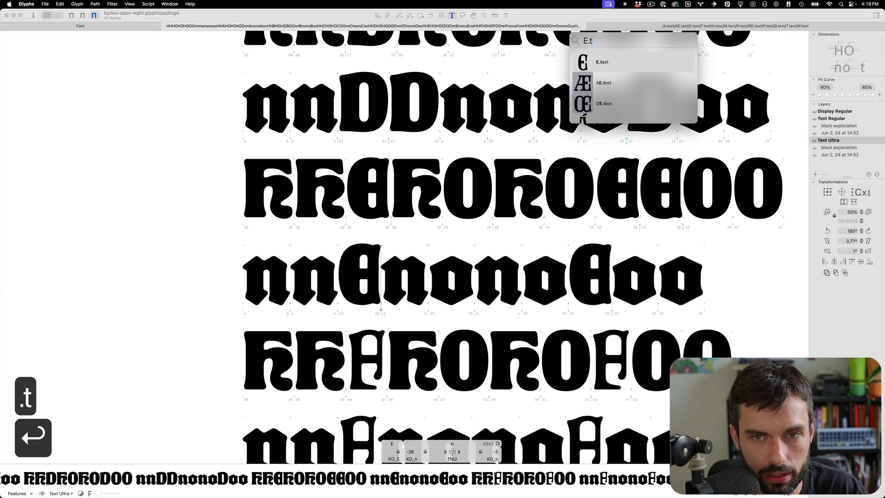
pyautogui.scroll(5, 399, 273)
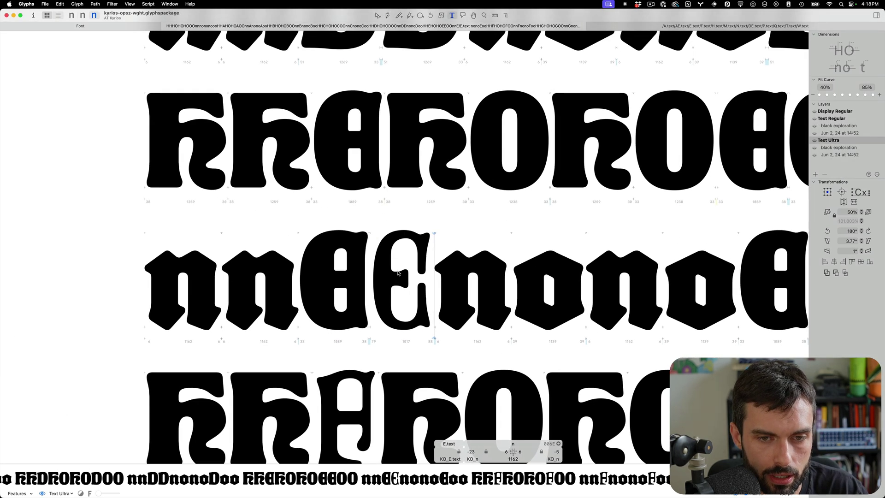
# Delete the inserted E.text alternate from the lowercase line
pyautogui.write('p')
pyautogui.press('BackSpace')
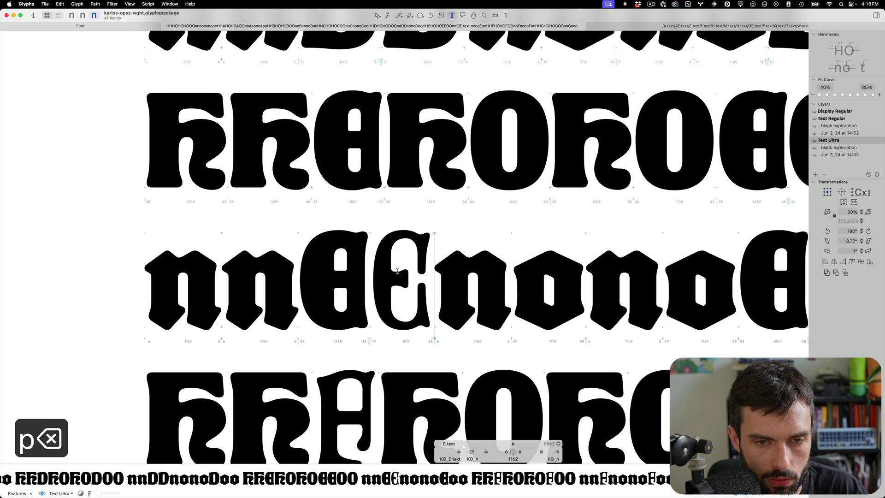
pyautogui.press('BackSpace')
pyautogui.write('i')
pyautogui.press('BackSpace')
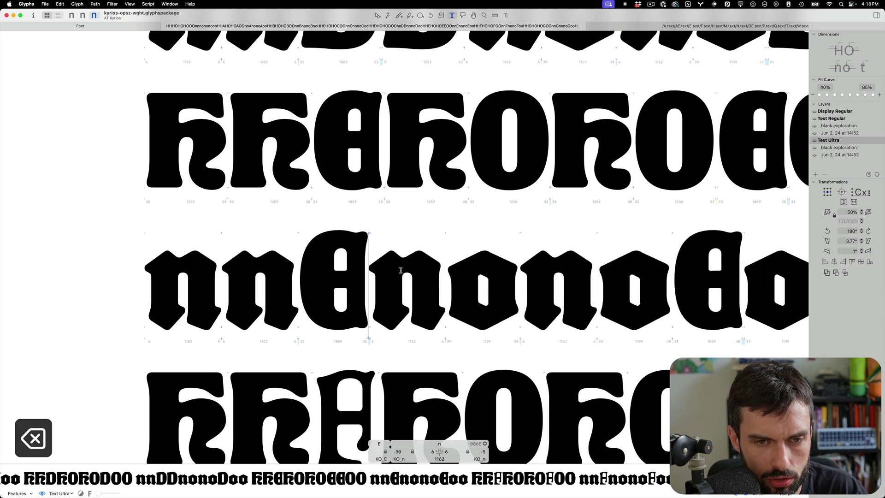
# Save the font and insert a D before the first F in the uppercase line
pyautogui.press('super+s')
pyautogui.scroll(-3, 400, 271)
pyautogui.scroll(3, 361, 277)
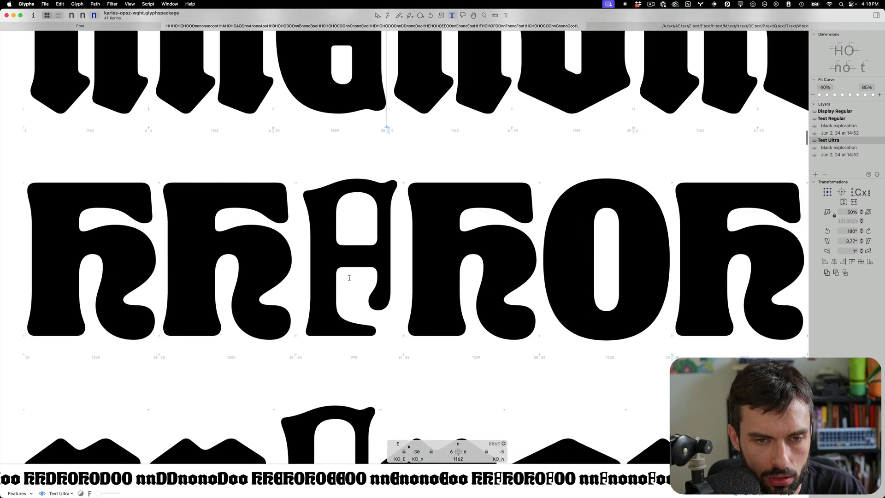
pyautogui.doubleClick(351, 280)
pyautogui.scroll(5, 348, 285)
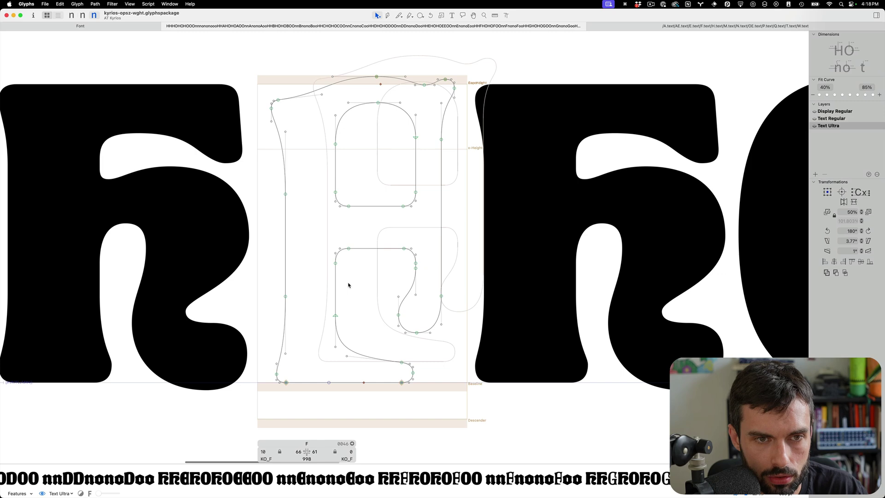
pyautogui.scroll(-8, 348, 284)
pyautogui.write('t')
pyautogui.write('D')
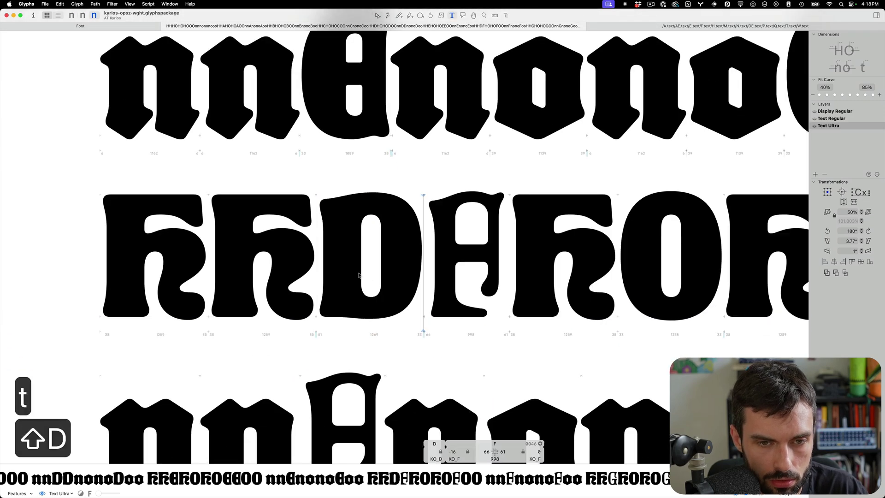
# Copy the nodes along the D's left stem edge and open the neighbouring F for outline editing
pyautogui.press('Escape')
pyautogui.moveTo(279, 160); pyautogui.dragTo(329, 328)
pyautogui.press('super+c')
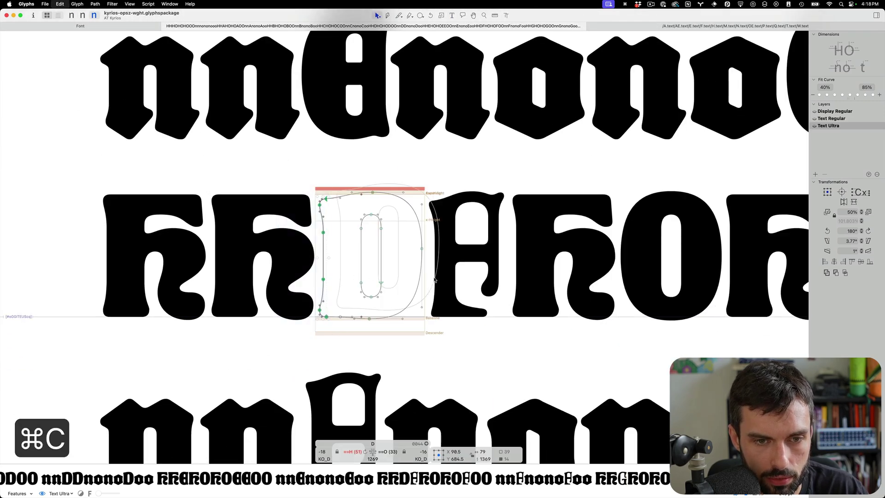
pyautogui.scroll(4, 434, 280)
pyautogui.doubleClick(450, 297)
pyautogui.moveTo(400, 361); pyautogui.dragTo(306, 68)
pyautogui.press('super+v')
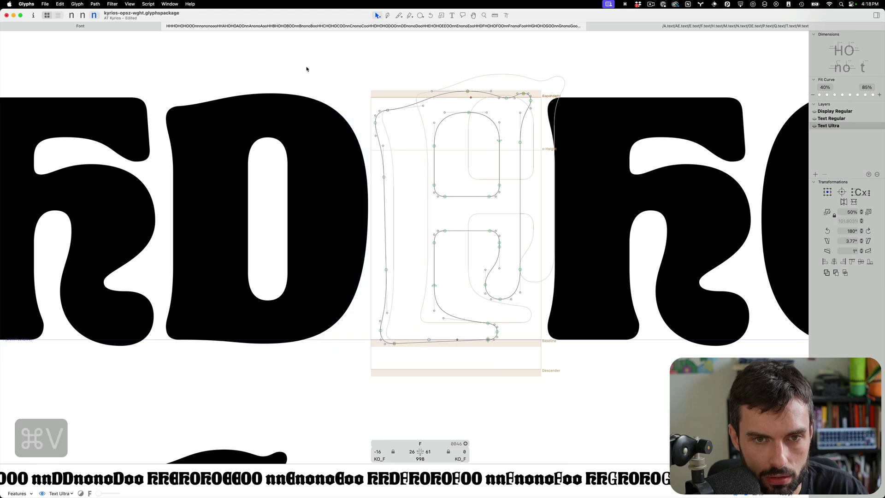
pyautogui.press('super+z')
# Replace the nodes along the F's left stem edge with the edge copied from the D
pyautogui.moveTo(307, 68); pyautogui.dragTo(405, 366)
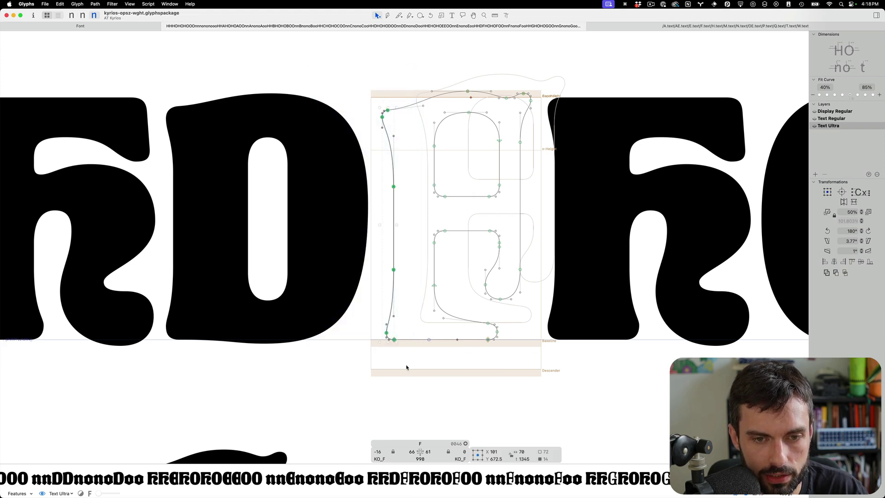
pyautogui.hotkey('alt', 'BackSpace')
pyautogui.press('super+v')
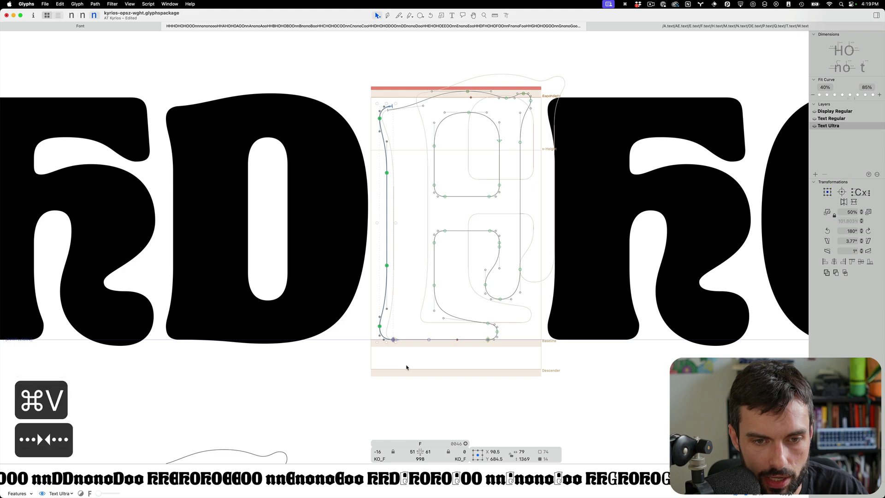
# Join the pasted left edge to the F's outline at the lower-left corner on the baseline
pyautogui.scroll(3, 420, 344)
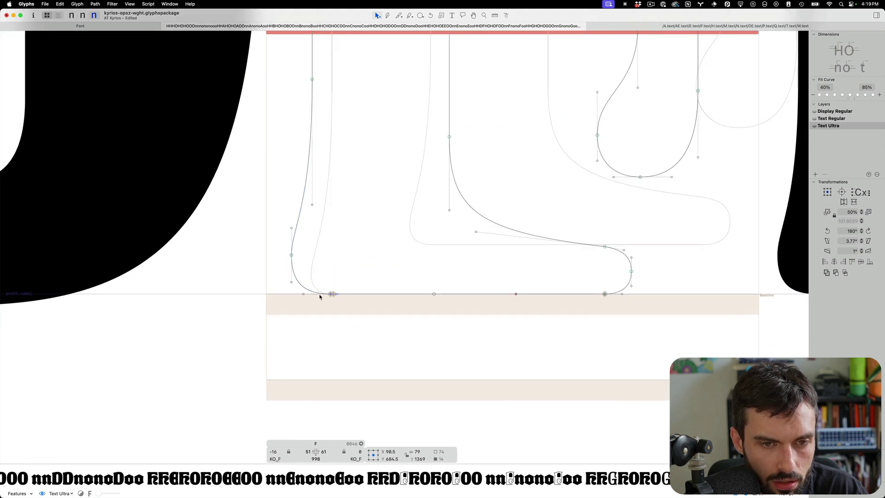
pyautogui.click(334, 295)
pyautogui.click(334, 297)
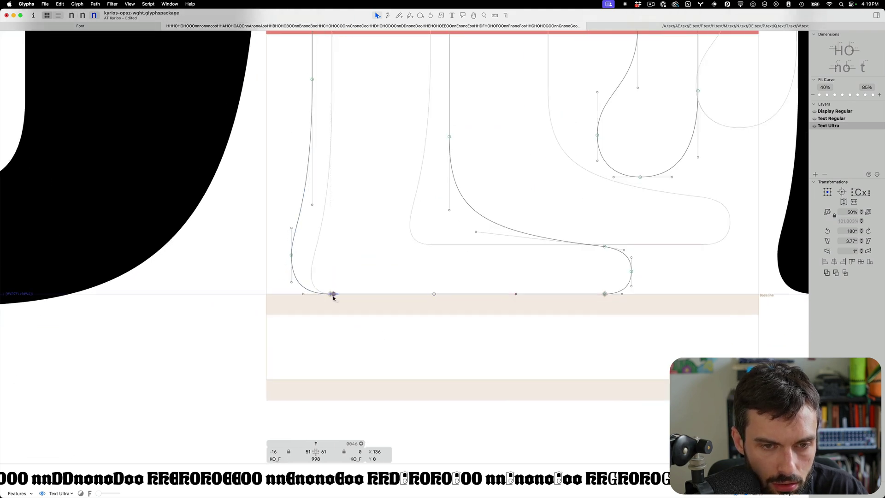
pyautogui.moveTo(332, 296); pyautogui.dragTo(330, 298)
pyautogui.click(351, 306)
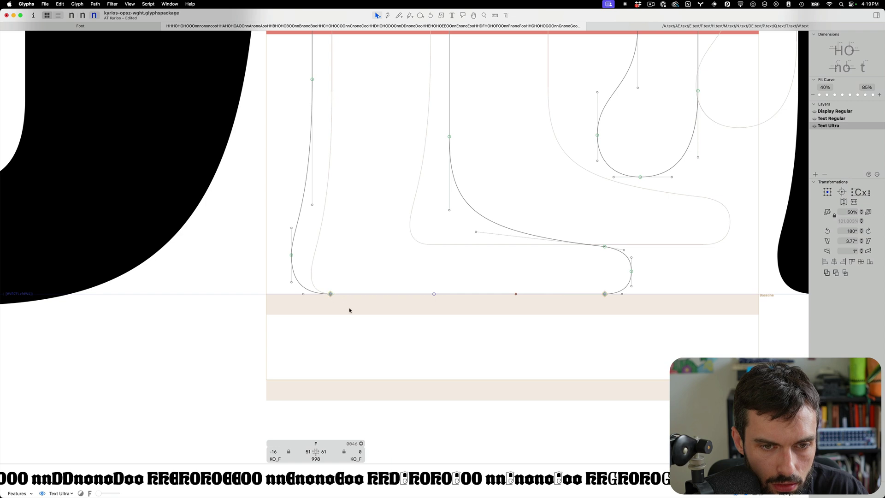
# Join the F's top stroke to the pasted edge's upper end and make the joined node smooth
pyautogui.scroll(-5, 352, 306)
pyautogui.scroll(3, 357, 116)
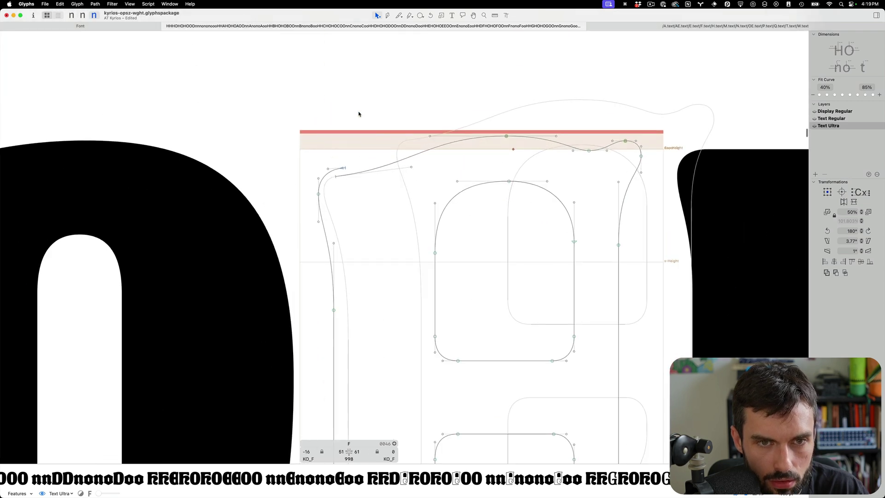
pyautogui.click(330, 179)
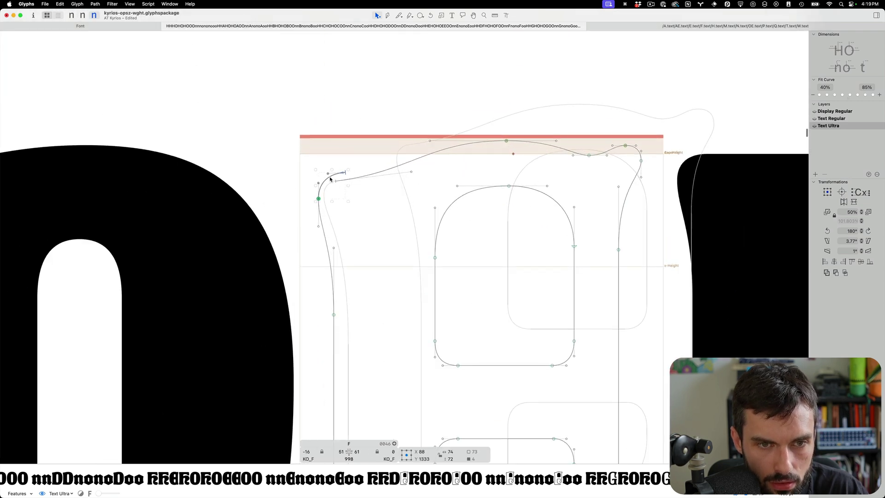
pyautogui.moveTo(336, 181); pyautogui.dragTo(346, 175)
pyautogui.press('Return')
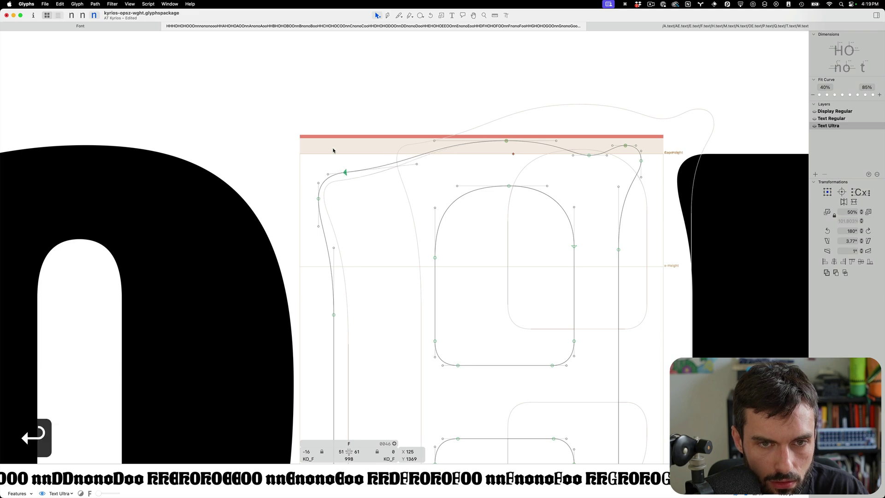
pyautogui.scroll(-3, 389, 151)
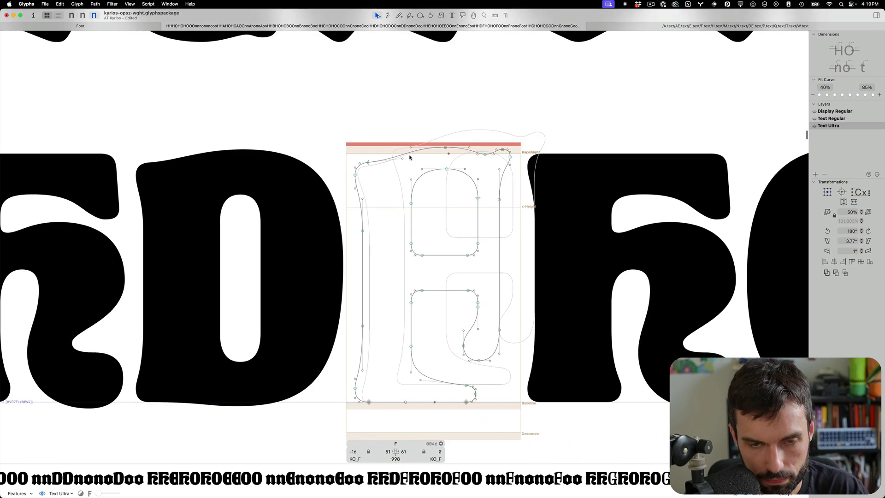
# Insert an E before the F and copy the E's upper counter into the F
pyautogui.write('tE')
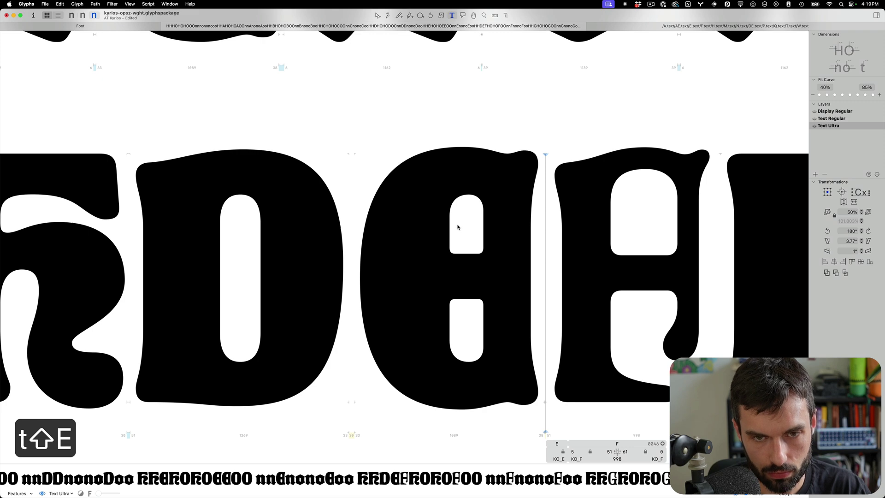
pyautogui.press('Escape')
pyautogui.doubleClick(467, 195)
pyautogui.press('cmd+c')
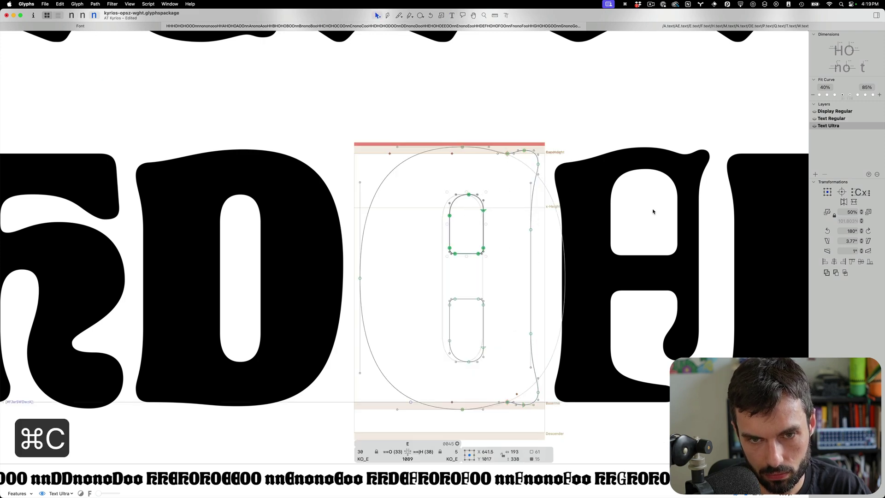
pyautogui.doubleClick(652, 212)
pyautogui.press('cmd+v')
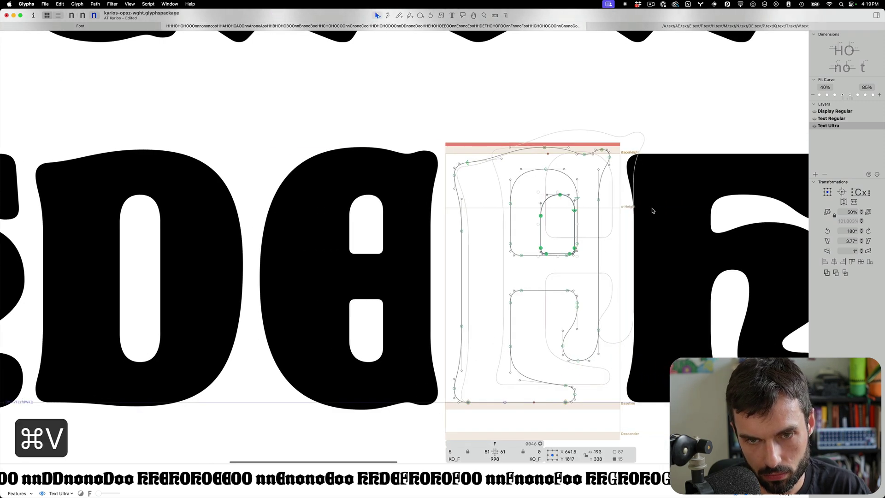
# Shift the pasted counter 9 units left in the F and delete the F's original upper counter
pyautogui.scroll(3, 599, 224)
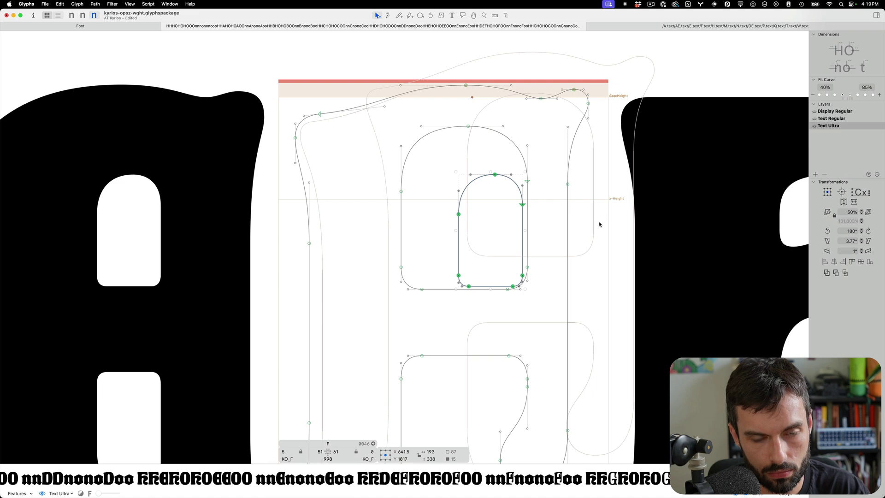
pyautogui.scroll(-2, 432, 199)
pyautogui.moveTo(376, 129); pyautogui.dragTo(321, 432)
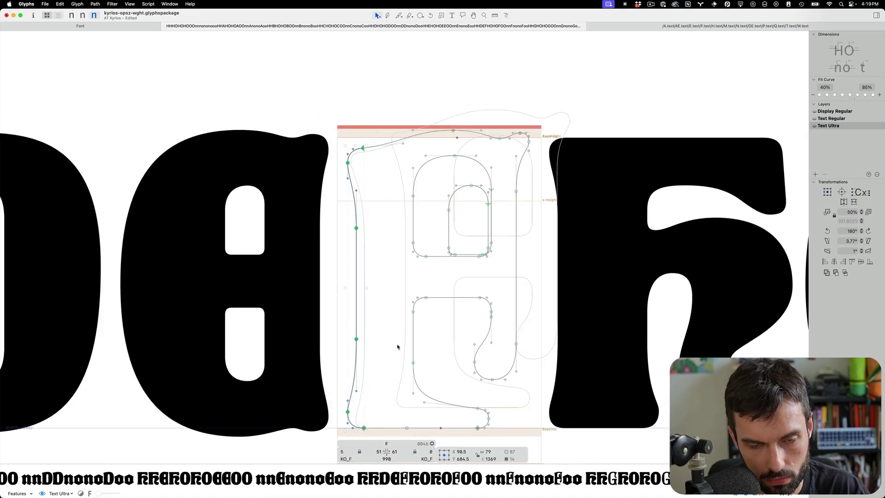
pyautogui.doubleClick(450, 246)
pyautogui.hotkey('shift', 'Left')
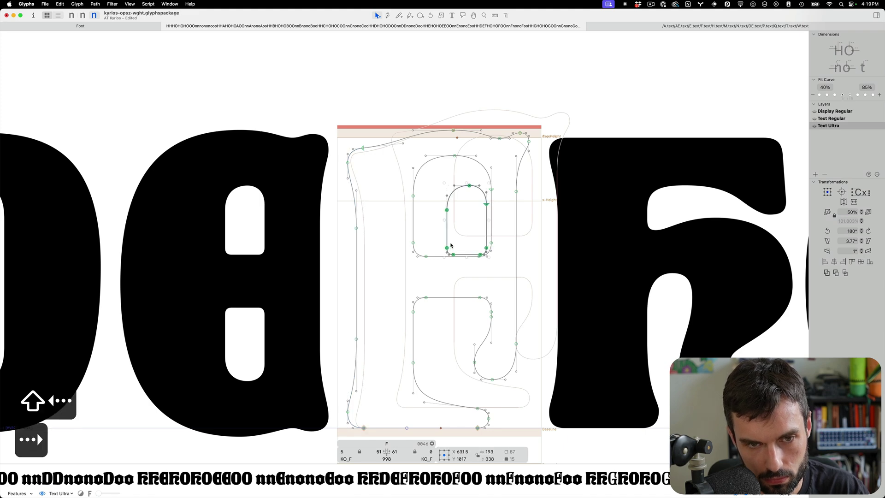
pyautogui.press('Right')
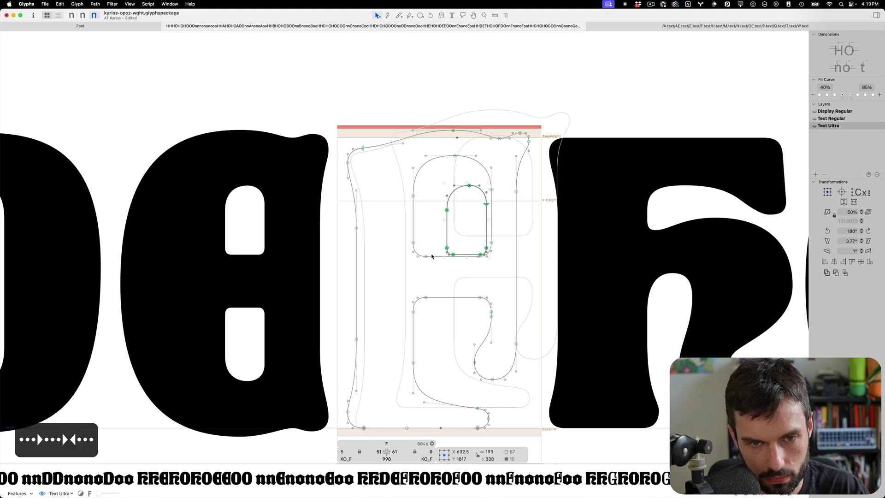
pyautogui.doubleClick(432, 256)
pyautogui.press('BackSpace')
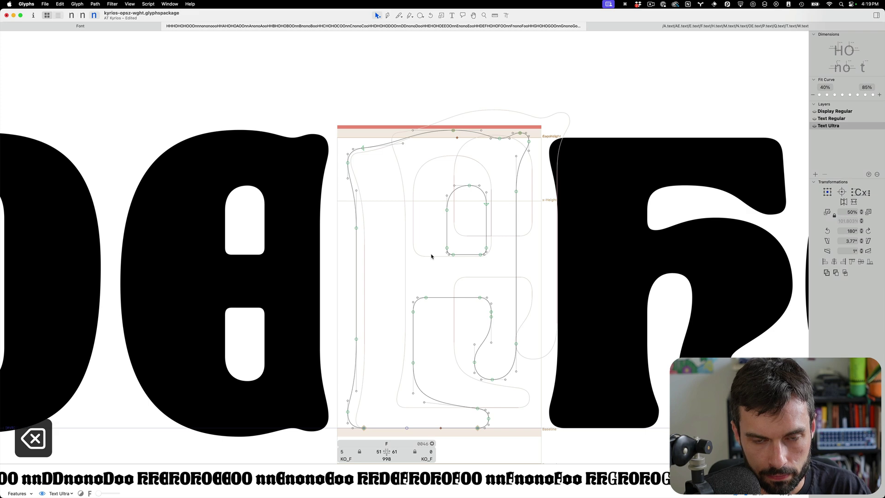
# Copy the E's top-right corner segment into the F, aligning its first node with the dip in the F's top edge
pyautogui.hscroll(4, 441, 252)
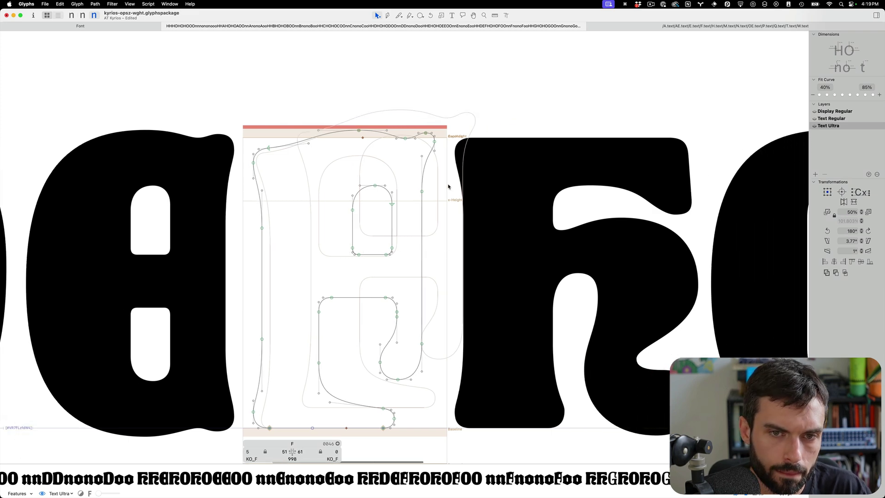
pyautogui.doubleClick(186, 157)
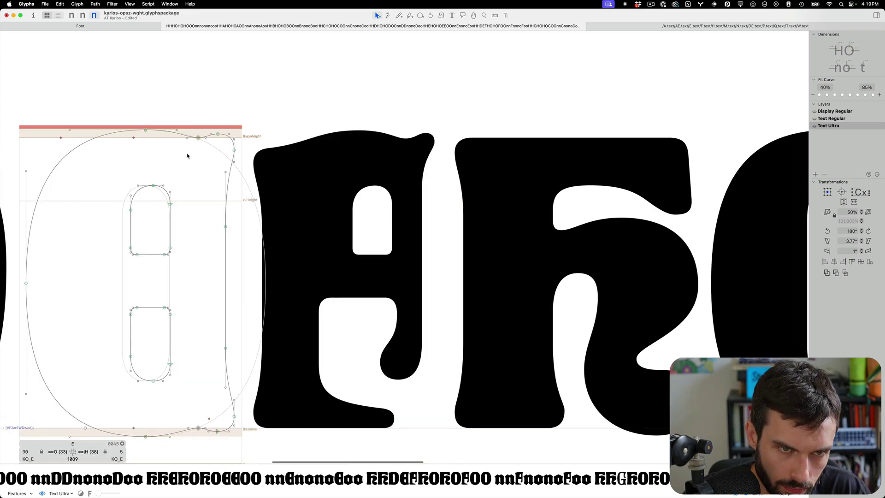
pyautogui.moveTo(194, 118); pyautogui.dragTo(246, 245)
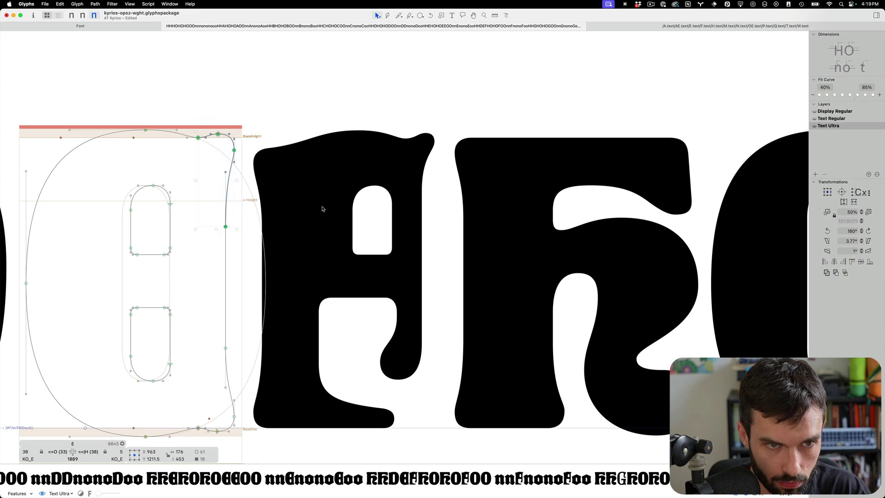
pyautogui.press('cmd+c')
pyautogui.doubleClick(358, 204)
pyautogui.press('cmd+v')
pyautogui.scroll(5, 417, 165)
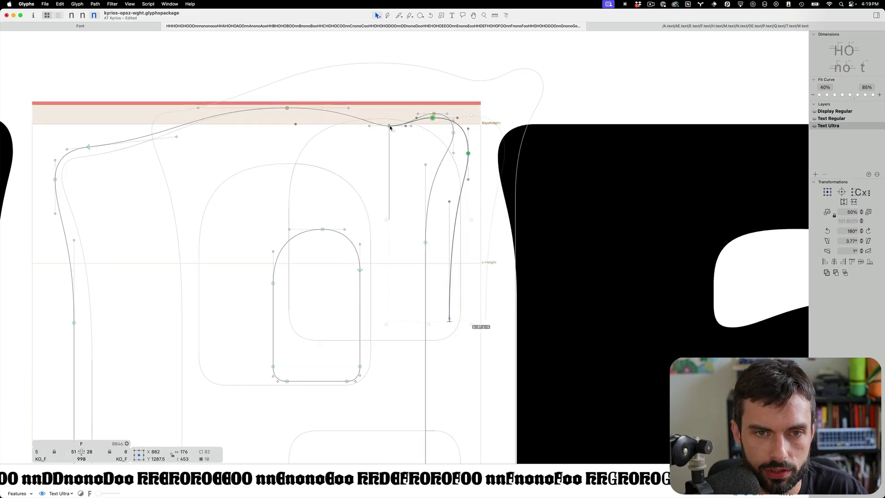
# Replace the F's original top-right corner segment with the corner copied from the E
pyautogui.press('cmd+x')
pyautogui.moveTo(502, 68); pyautogui.dragTo(388, 269)
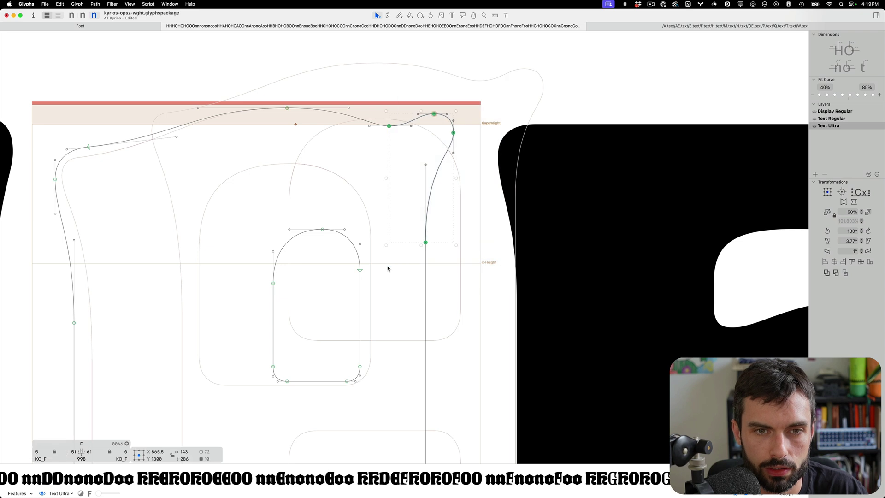
pyautogui.hotkey('alt', 'BackSpace')
pyautogui.press('super+v')
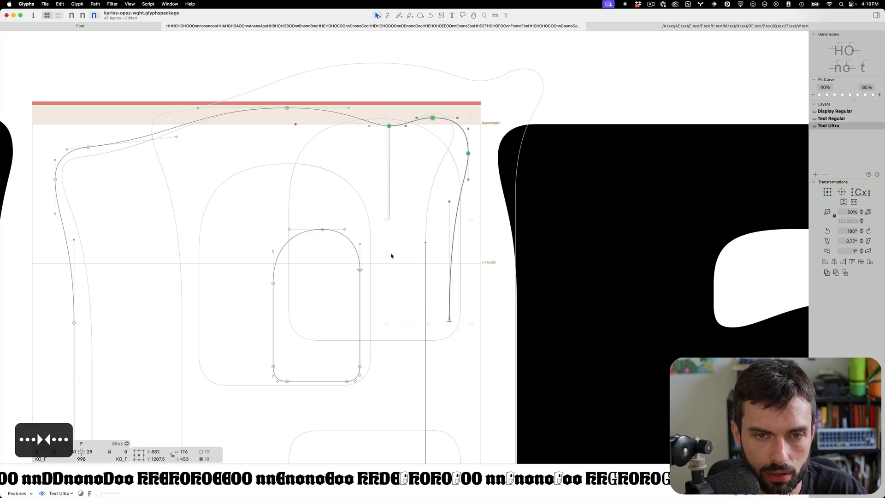
pyautogui.click(396, 248)
pyautogui.scroll(-5, 403, 247)
pyautogui.scroll(-3, 402, 247)
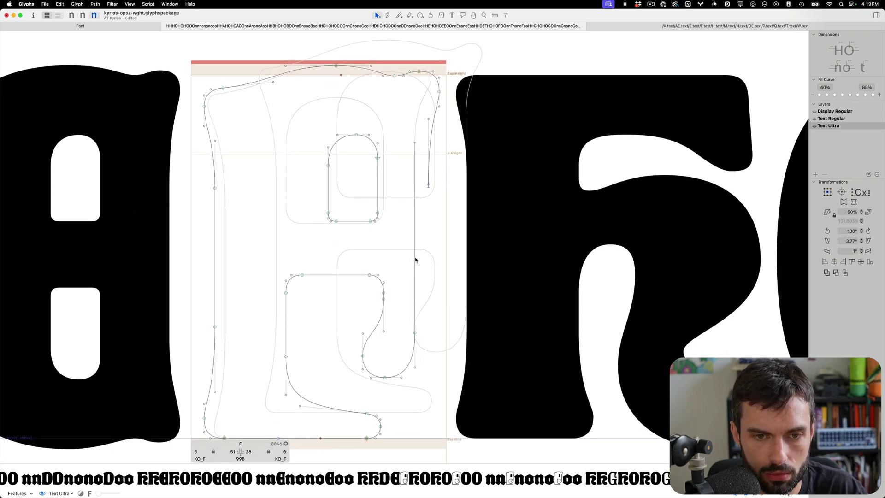
# Move the F's right outer edge to X 928 and join it to the pasted corner segment
pyautogui.click(414, 259)
pyautogui.hotkey('ctrl', 'alt', 'shift', 'Right')
pyautogui.hotkey('ctrl', 'alt', 'shift', 'Right')
pyautogui.hotkey('ctrl', 'alt', 'shift', 'Right')
pyautogui.hotkey('ctrl', 'alt', 'shift', 'Right')
pyautogui.hotkey('ctrl', 'alt', 'shift', 'Right')
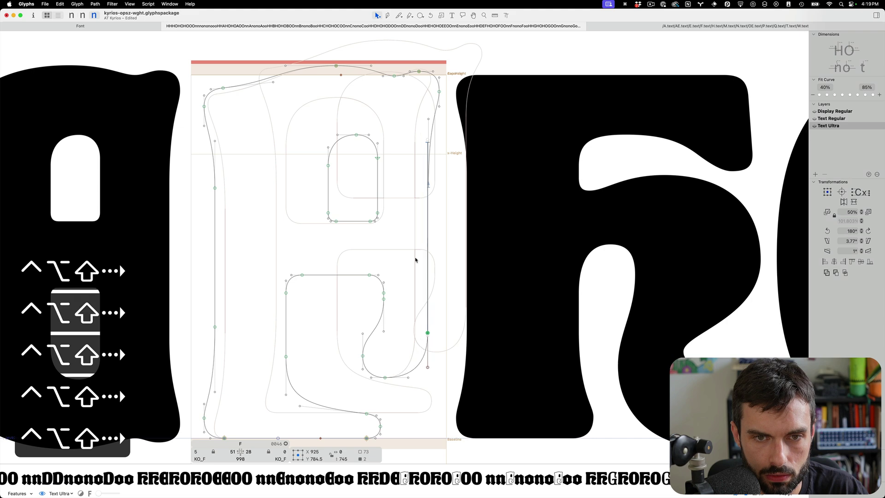
pyautogui.hotkey('ctrl', 'alt', 'Right')
pyautogui.hotkey('ctrl', 'alt', 'Right')
pyautogui.hotkey('ctrl', 'alt', 'Right')
pyautogui.click(438, 154)
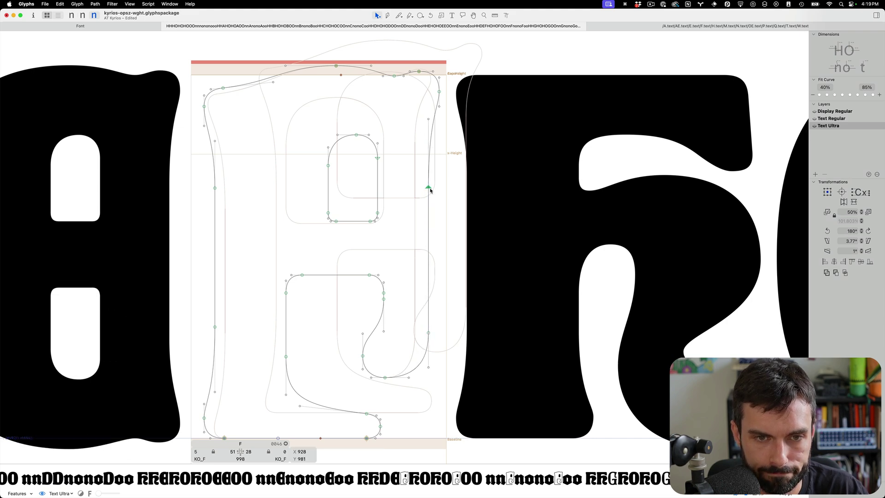
pyautogui.click(462, 250)
# Add a vertical guideline through the two nodes on the left edge of the F's upper counter
pyautogui.scroll(-3, 452, 255)
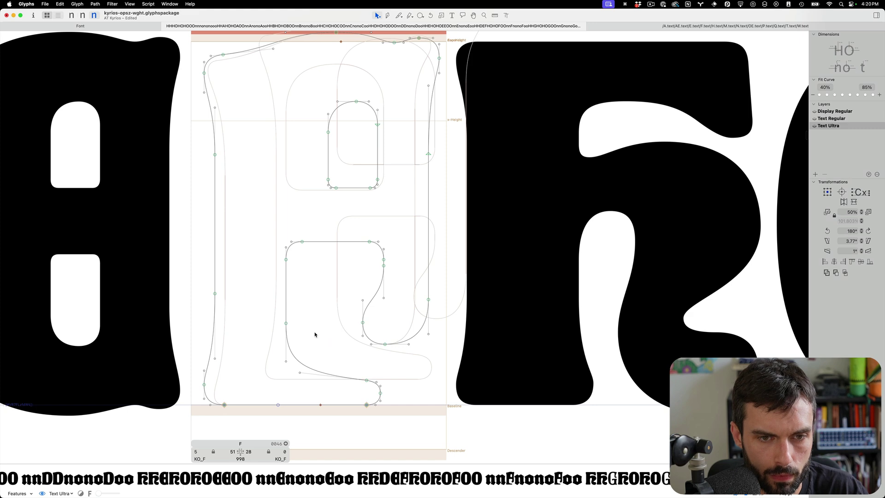
pyautogui.moveTo(330, 343); pyautogui.dragTo(241, 216)
pyautogui.click(328, 156)
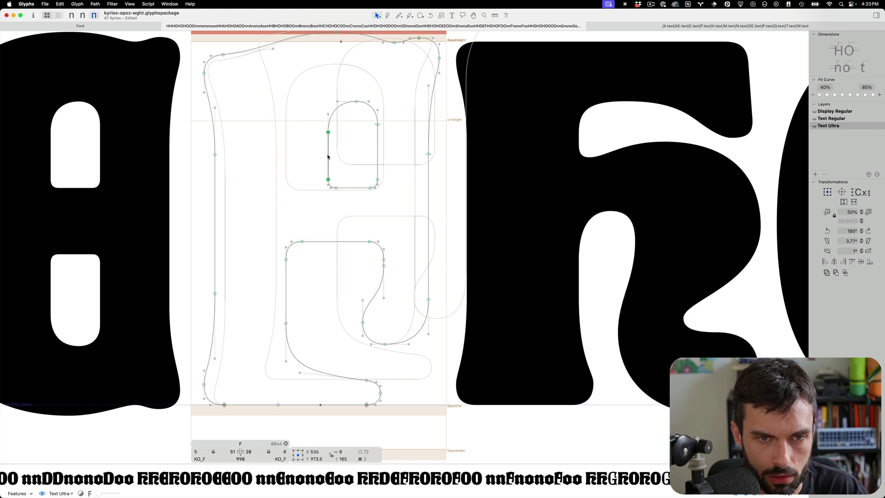
pyautogui.press('super+slash')
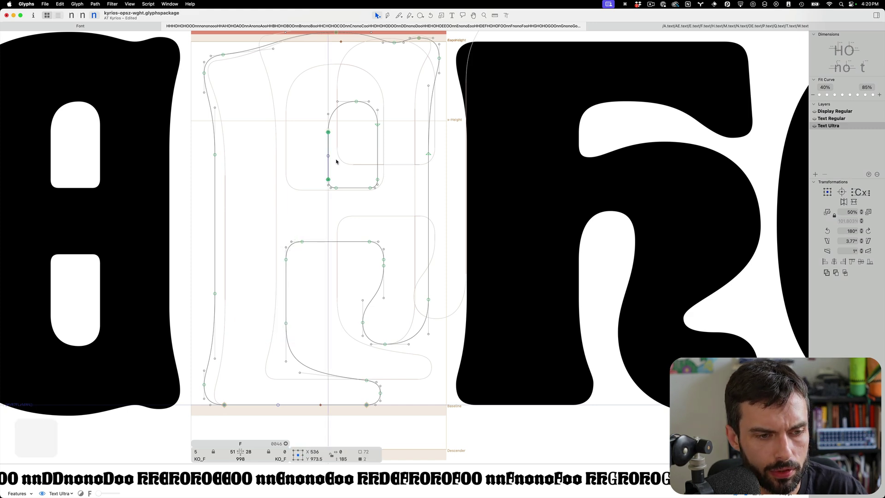
# Move the left edge of the F's lower counter right onto the vertical guideline at X 536 and save the file
pyautogui.moveTo(314, 213); pyautogui.dragTo(269, 347)
pyautogui.hotkey('ctrl', 'alt', 'shift', 'Right')
pyautogui.hotkey('ctrl', 'alt', 'shift', 'Right')
pyautogui.hotkey('ctrl', 'alt', 'shift', 'Right')
pyautogui.hotkey('ctrl', 'alt', 'shift', 'Right')
pyautogui.hotkey('ctrl', 'alt', 'shift', 'Right')
pyautogui.hotkey('ctrl', 'alt', 'shift', 'Right')
pyautogui.hotkey('ctrl', 'alt', 'shift', 'Right')
pyautogui.hotkey('ctrl', 'alt', 'shift', 'Right')
pyautogui.hotkey('ctrl', 'alt', 'shift', 'Right')
pyautogui.hotkey('ctrl', 'alt', 'shift', 'Right')
pyautogui.hotkey('ctrl', 'alt', 'shift', 'Right')
pyautogui.hotkey('ctrl', 'alt', 'shift', 'Right')
pyautogui.hotkey('ctrl', 'alt', 'shift', 'Right')
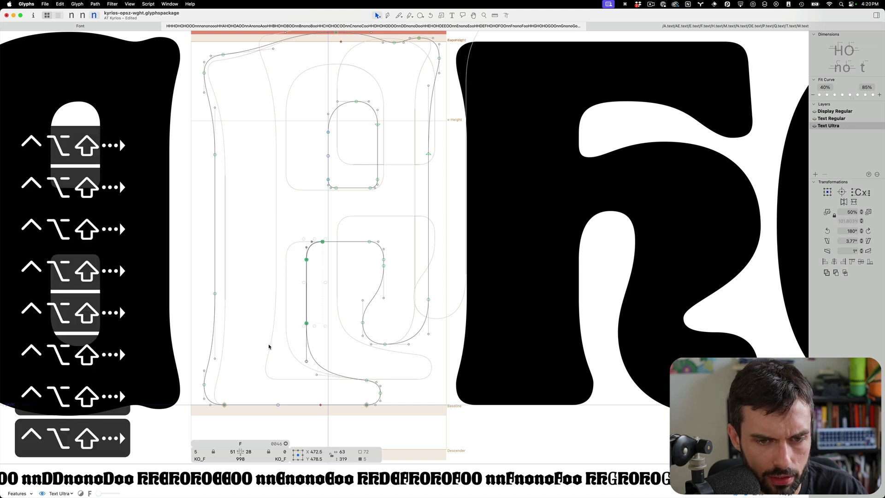
pyautogui.hotkey('ctrl', 'alt', 'shift', 'Right')
pyautogui.hotkey('ctrl', 'alt', 'shift', 'Right')
pyautogui.hotkey('ctrl', 'alt', 'shift', 'Right')
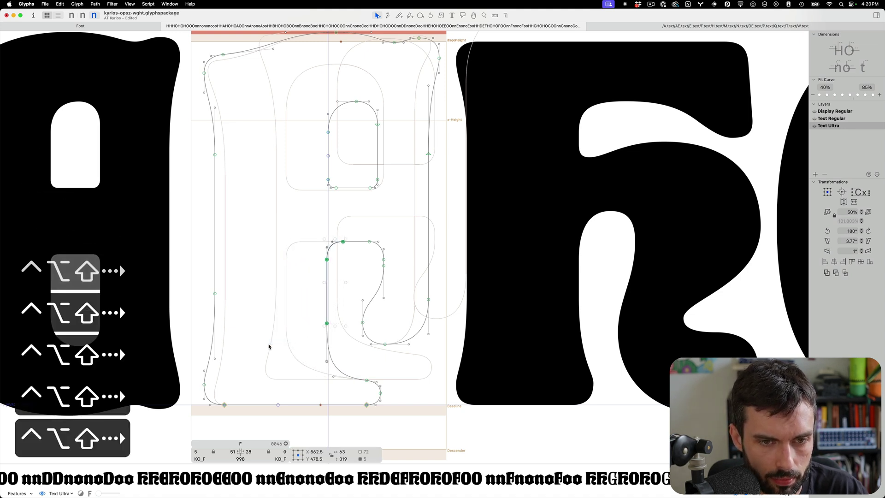
pyautogui.hotkey('ctrl', 'alt', 'Right')
pyautogui.hotkey('ctrl', 'alt', 'Right')
pyautogui.hotkey('ctrl', 'alt', 'Right')
pyautogui.hotkey('ctrl', 'alt', 'Right')
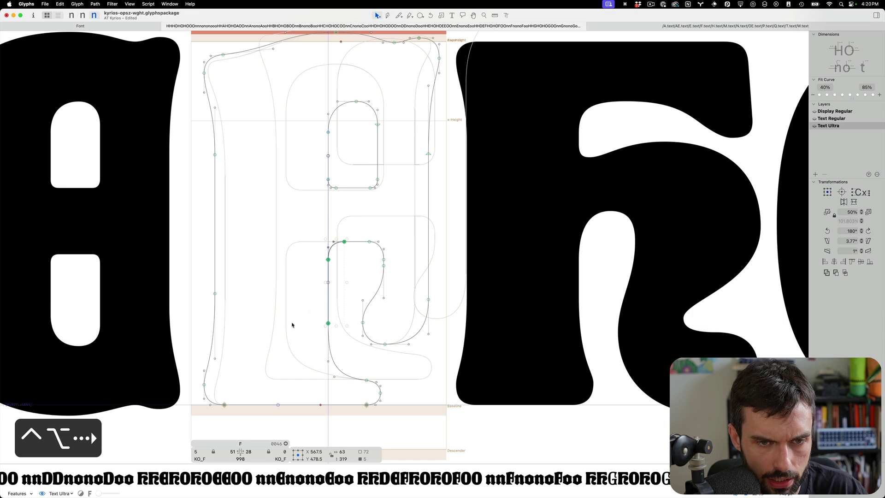
pyautogui.press('super+s')
# Try to add a horizontal guideline through the two top nodes of the F's lower counter
pyautogui.click(351, 258)
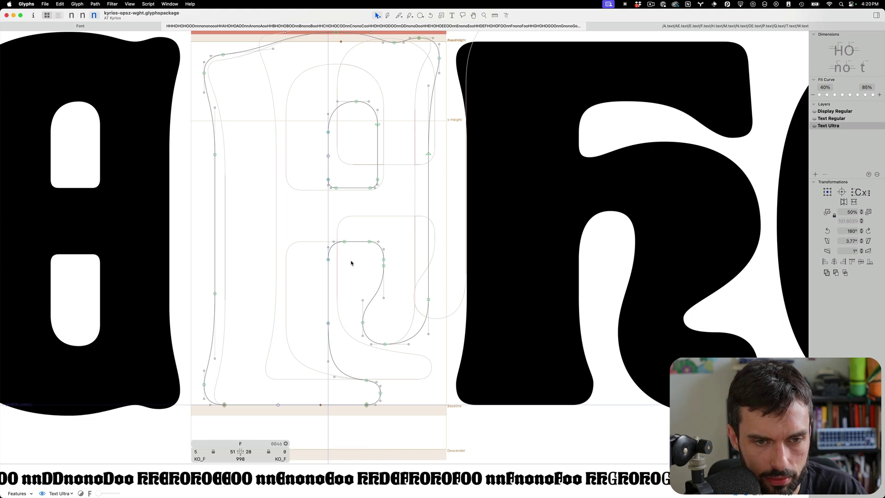
pyautogui.moveTo(375, 240); pyautogui.dragTo(335, 225)
pyautogui.rightClick(357, 240)
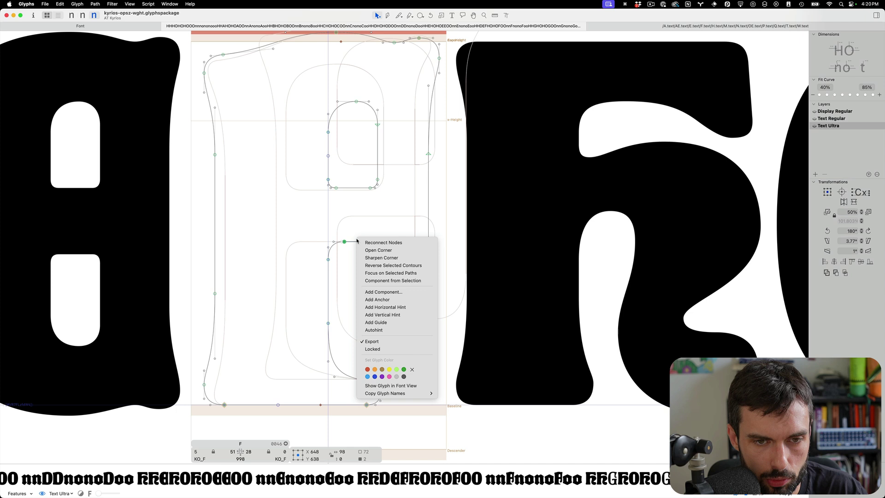
pyautogui.click(393, 323)
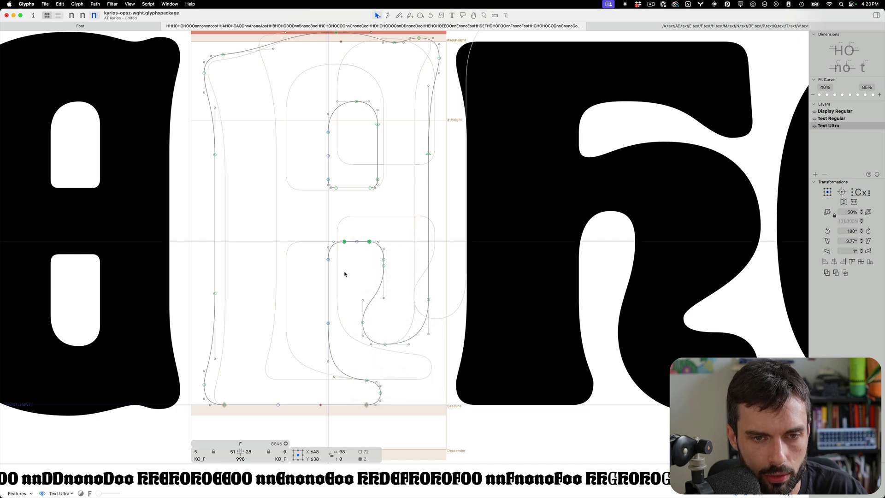
pyautogui.press('super+z')
# Move the lowest node of the F's hooked terminal right and down to X 798, Y 217, and save the file
pyautogui.moveTo(401, 328); pyautogui.dragTo(382, 363)
pyautogui.hotkey('ctrl', 'alt', 'shift', 'Right')
pyautogui.hotkey('ctrl', 'alt', 'shift', 'Right')
pyautogui.hotkey('ctrl', 'alt', 'shift', 'Right')
pyautogui.hotkey('ctrl', 'alt', 'shift', 'Down')
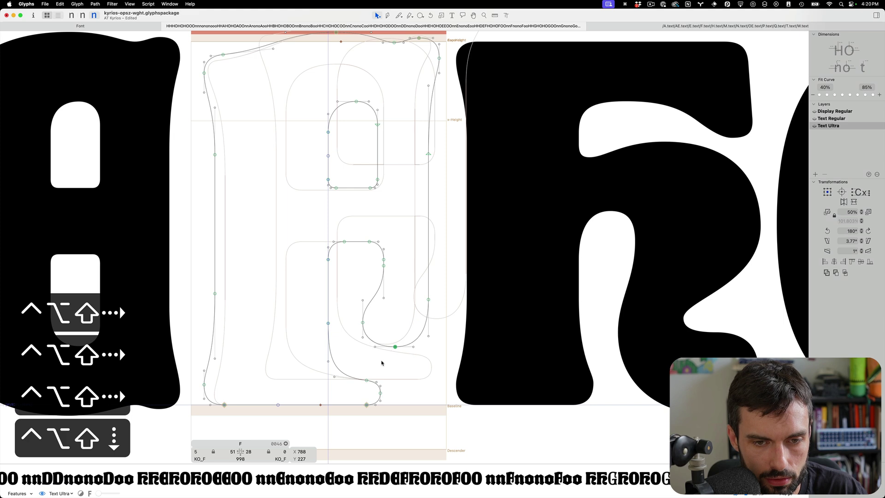
pyautogui.hotkey('ctrl', 'alt', 'shift', 'Down')
pyautogui.press('super+s')
# Locate the "Make guideline between selected points" script among the arrowtype-glyphs-scripts guidelines scripts
pyautogui.click(147, 4)
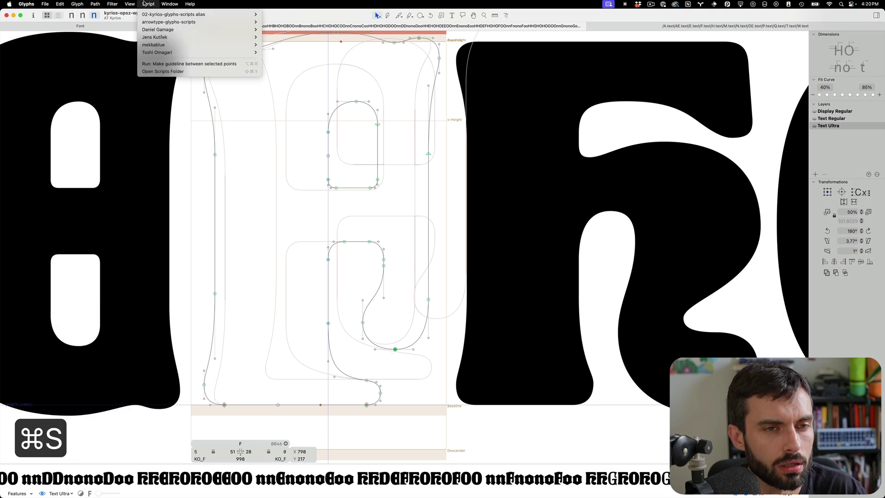
pyautogui.moveTo(153, 25)
pyautogui.moveTo(283, 39)
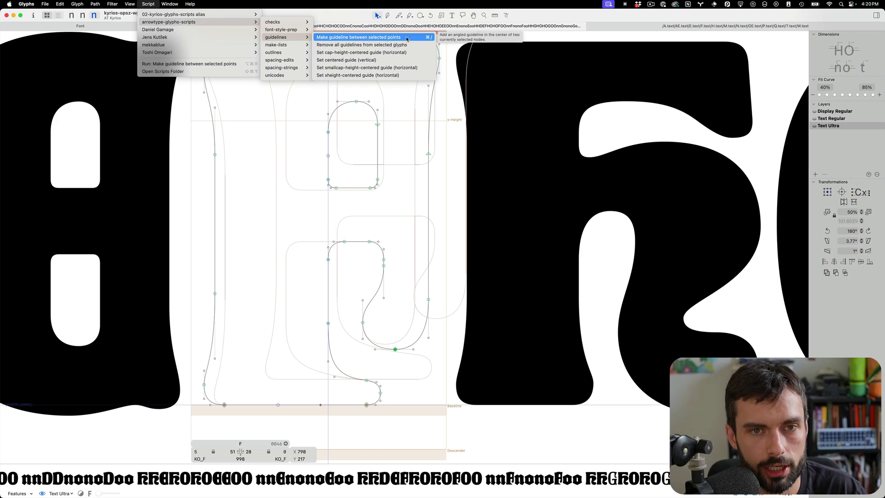
# Switch to VS Code, view the code of add-guideline-between-selected-points.py, and return to Glyphs
pyautogui.press('super+Tab')
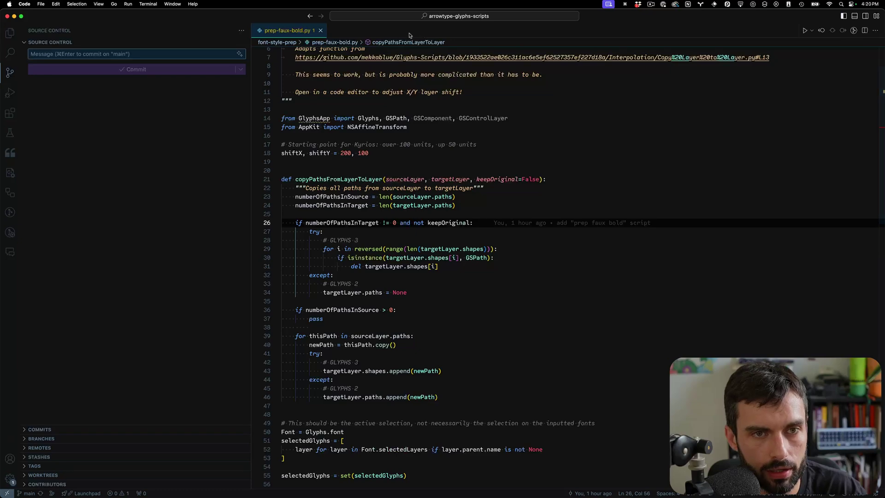
pyautogui.click(10, 32)
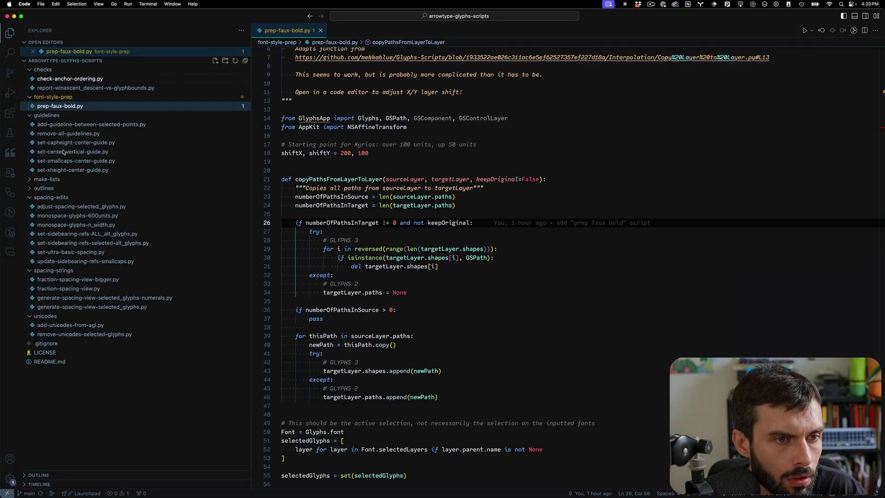
pyautogui.click(72, 126)
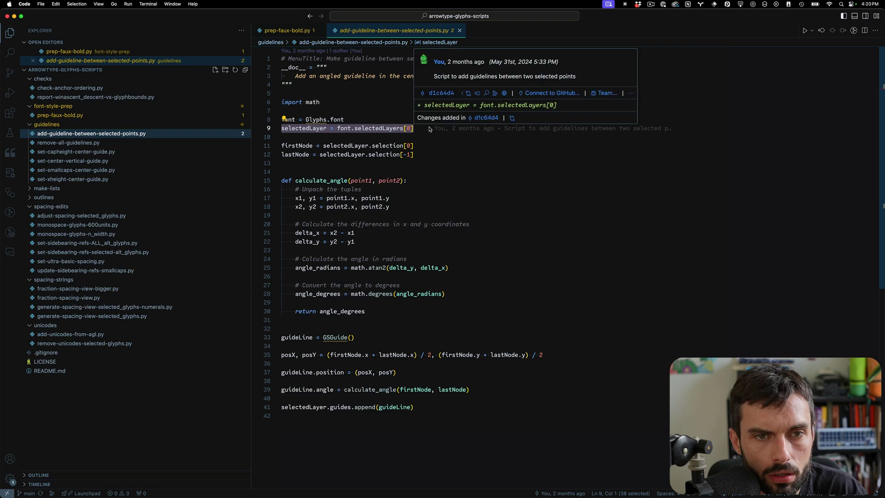
pyautogui.click(376, 106)
pyautogui.press('super+Tab')
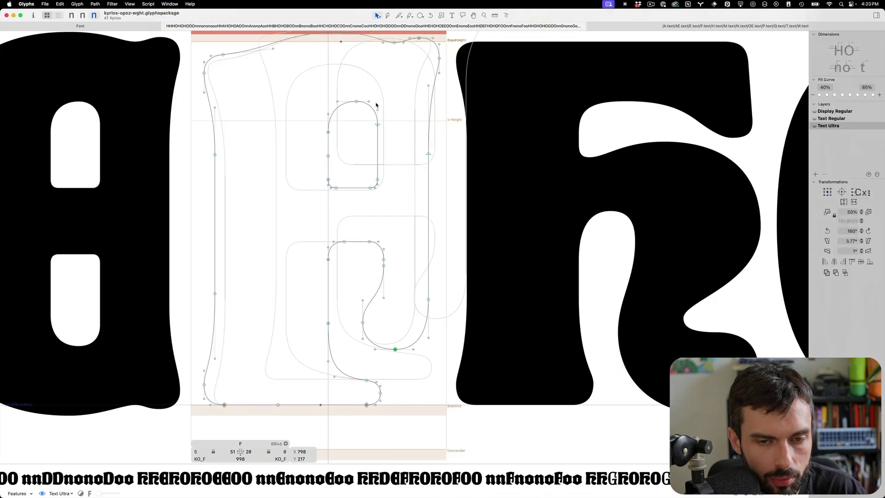
# Add a vertical guideline through the two nodes on the right side of the F's upper counter
pyautogui.press('t')
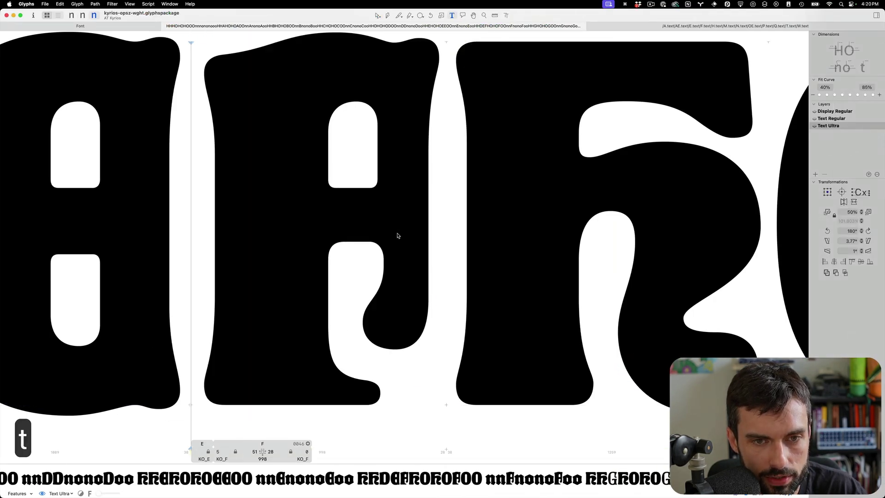
pyautogui.press('Escape')
pyautogui.click(377, 164)
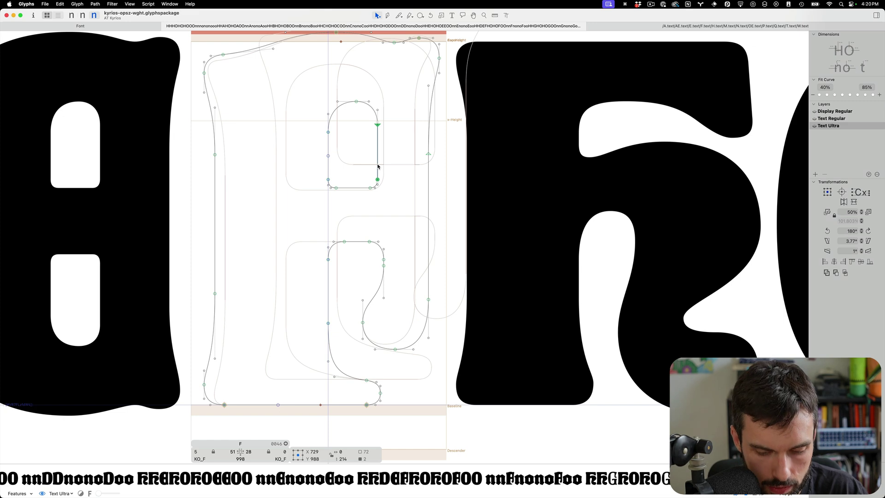
pyautogui.press('super+slash')
# Move the three upper-right nodes of the F's lower counter left onto the new vertical guideline, and save the file
pyautogui.moveTo(403, 219); pyautogui.dragTo(360, 282)
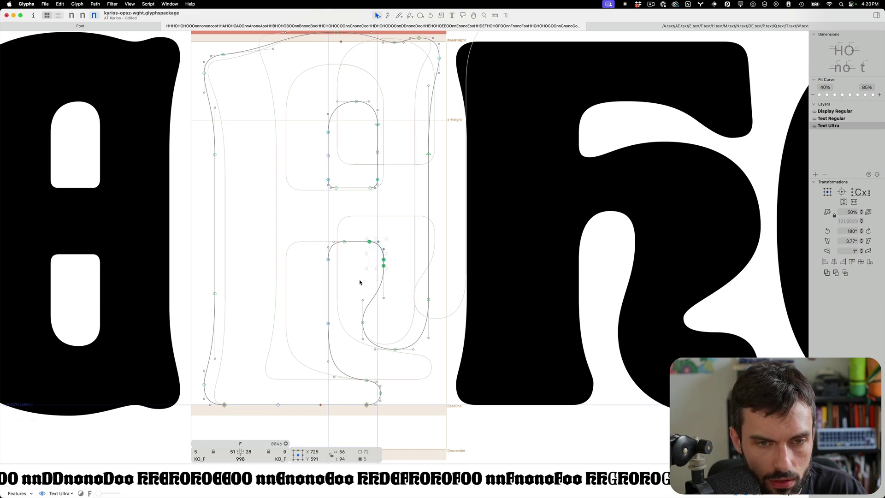
pyautogui.hotkey('ctrl', 'alt', 'Left')
pyautogui.hotkey('ctrl', 'alt', 'Left')
pyautogui.hotkey('ctrl', 'alt', 'Left')
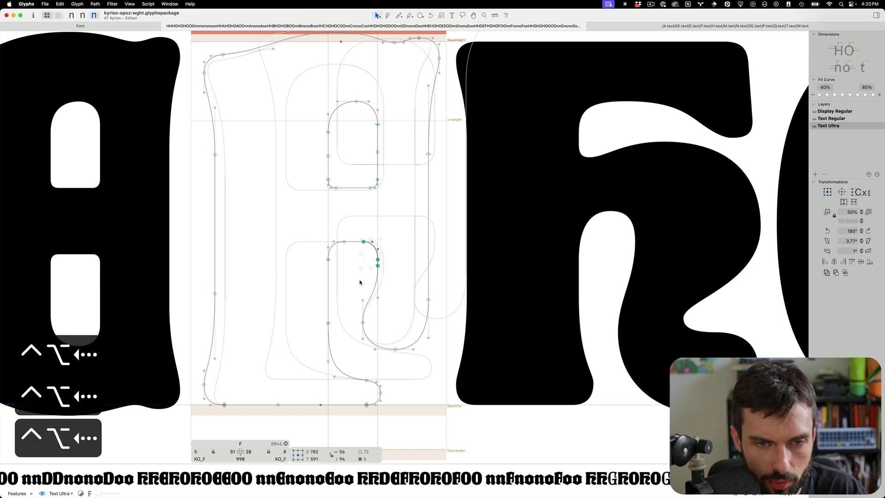
pyautogui.press('super+s')
# Move the leftmost node of the F's hooked terminal left and up to X 651, Y 342
pyautogui.moveTo(387, 328); pyautogui.dragTo(352, 314)
pyautogui.hotkey('ctrl', 'alt', 'shift', 'Up')
pyautogui.hotkey('ctrl', 'alt', 'shift', 'Left')
pyautogui.hotkey('ctrl', 'alt', 'shift', 'Left')
pyautogui.hotkey('ctrl', 'alt', 'shift', 'Up')
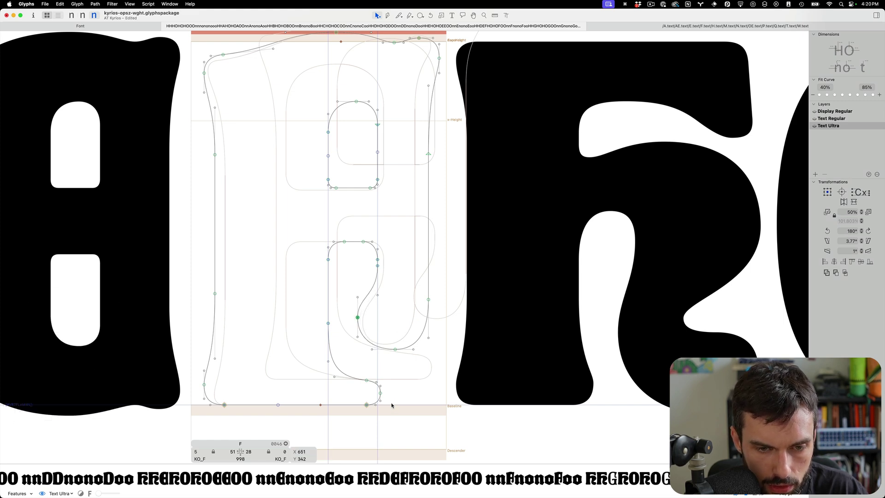
# Make the right end of the F's foot wider and taller, with its upper node on the right guideline and a smooth curve into the stem
pyautogui.moveTo(392, 405); pyautogui.dragTo(357, 355)
pyautogui.click(370, 370)
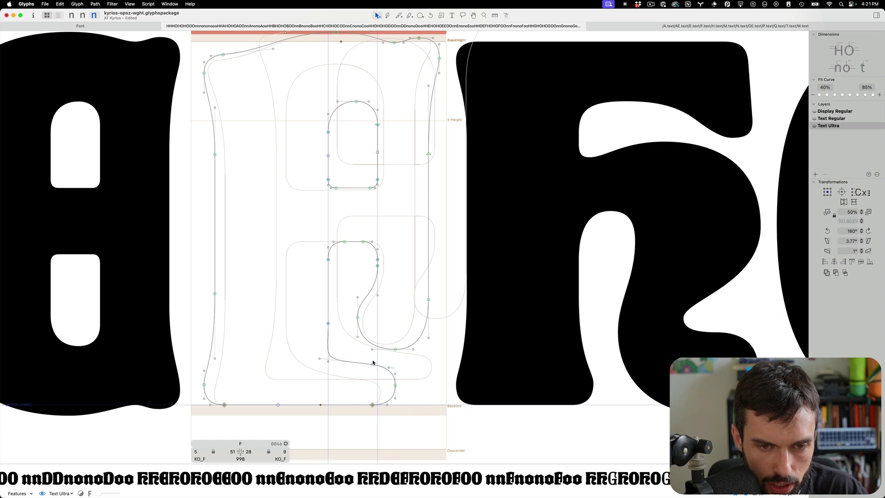
pyautogui.click(373, 363)
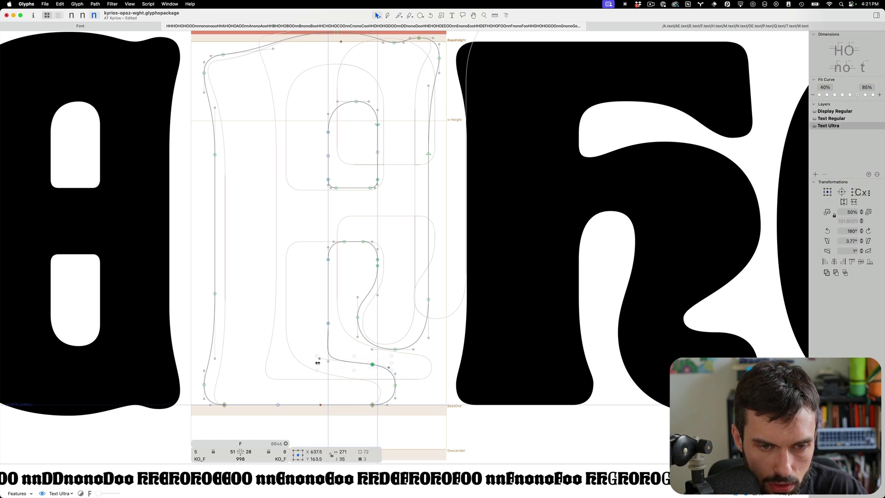
pyautogui.moveTo(317, 363); pyautogui.dragTo(339, 356)
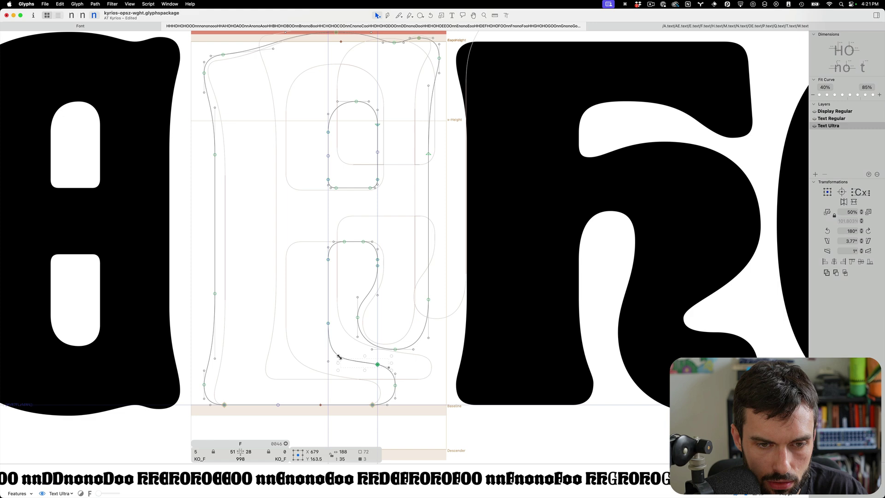
pyautogui.click(331, 357)
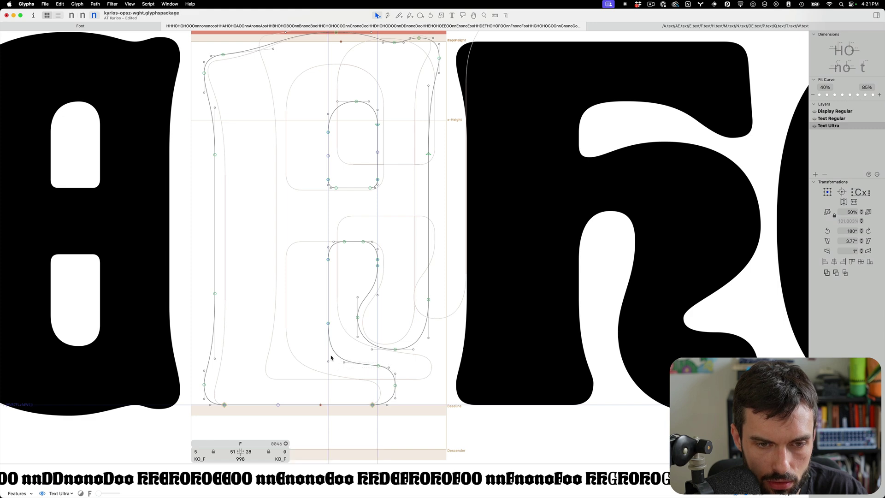
# Raise the node where the stem starts curving into the foot to X 536, Y 359
pyautogui.click(329, 323)
pyautogui.hotkey('shift', 'Up')
pyautogui.hotkey('shift', 'Up')
pyautogui.hotkey('shift', 'Up')
pyautogui.hotkey('shift', 'Up')
pyautogui.hotkey('shift', 'Up')
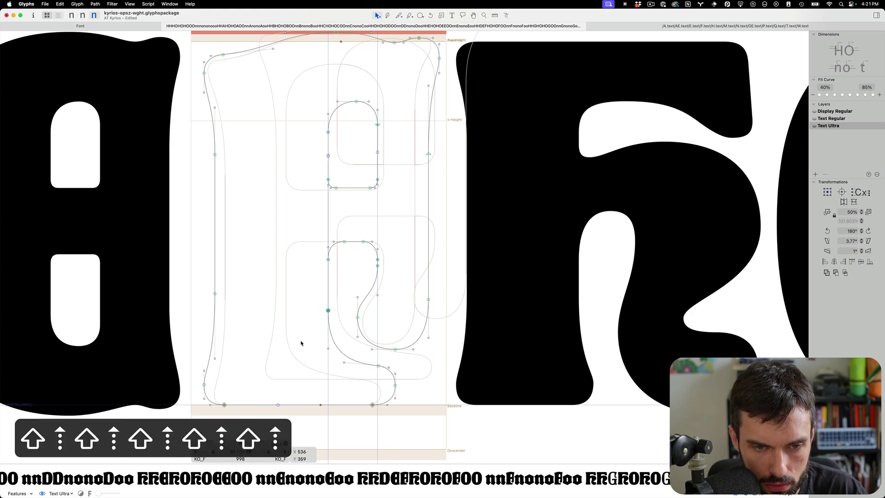
# Nudge the left handle of the foot's upper node to X 598, Y 167, preview the filled letters, and save
pyautogui.scroll(5, 301, 343)
pyautogui.moveTo(366, 306); pyautogui.dragTo(314, 358)
pyautogui.press('Up')
pyautogui.press('Down')
pyautogui.press('Up')
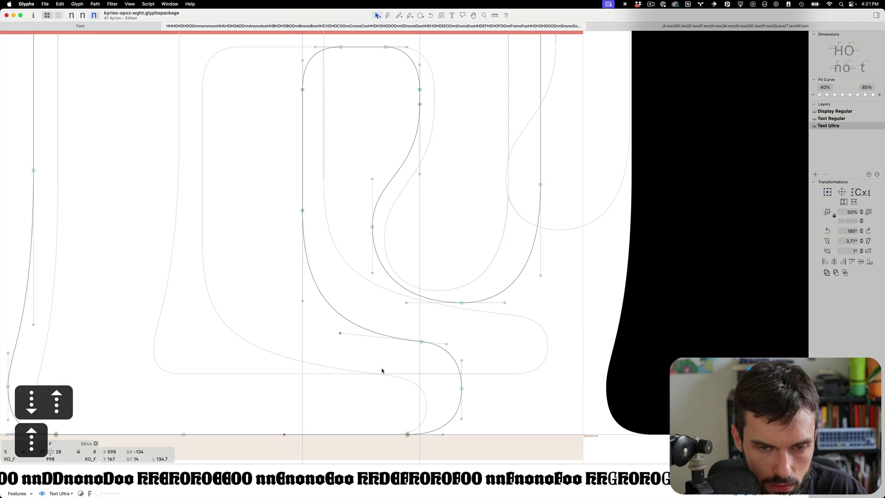
pyautogui.press('t')
pyautogui.scroll(-5, 390, 369)
pyautogui.press('cmd+s')
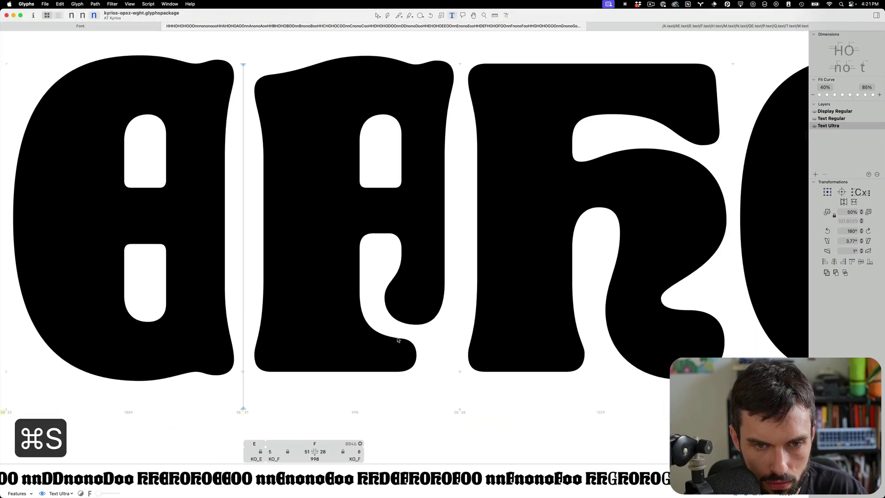
# Raise the nodes of the F's hooked terminal and the adjoining lower-counter curve by 10 units, and save the file
pyautogui.press('Escape')
pyautogui.moveTo(454, 331); pyautogui.dragTo(373, 252)
pyautogui.hotkey('shift', 'Up')
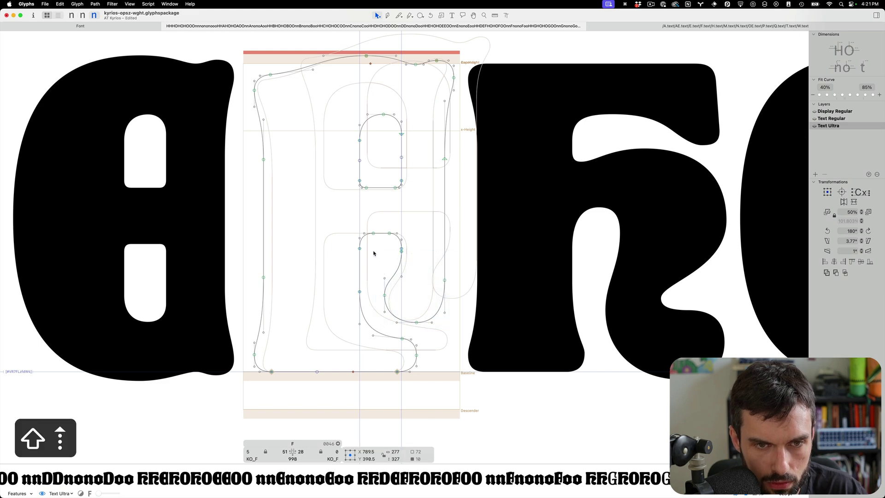
pyautogui.press('cmd+s')
pyautogui.press('t')
pyautogui.press('Escape')
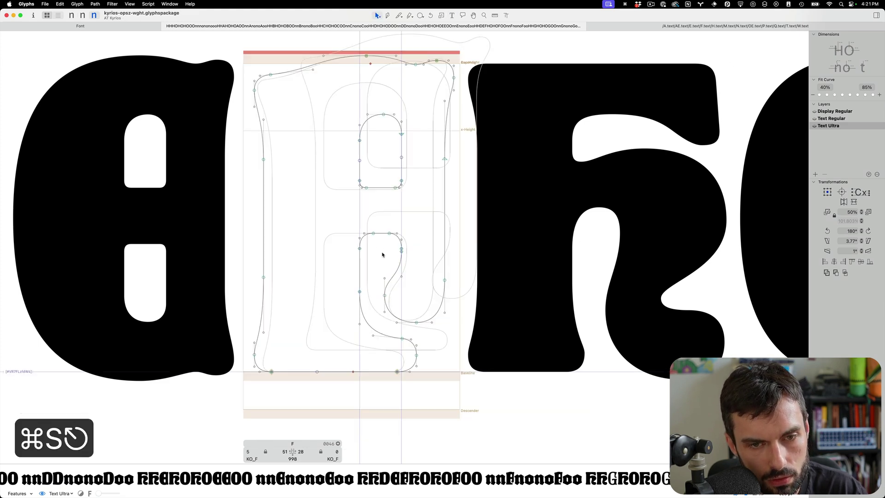
pyautogui.press('cmd+s')
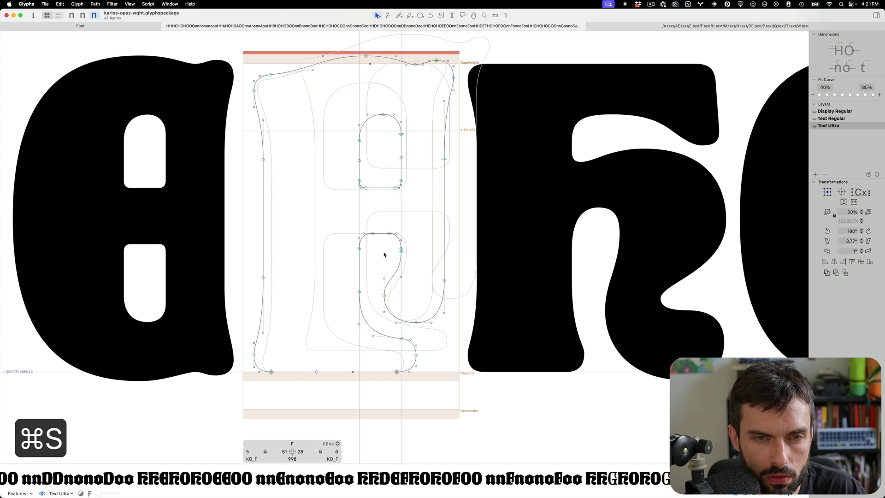
# Replace the contents of the F's background layer with the E as a component, and return to the foreground
pyautogui.press('cmd+b')
pyautogui.press('cmd+a')
pyautogui.press('BackSpace')
pyautogui.rightClick(386, 254)
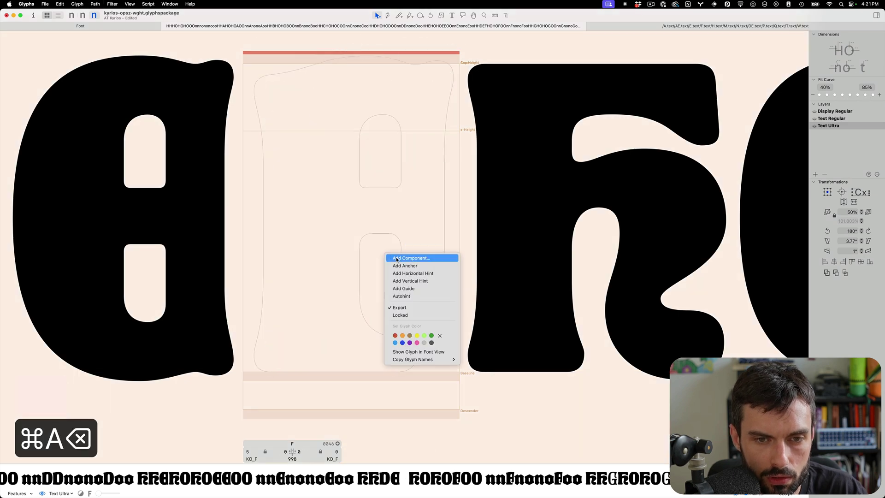
pyautogui.click(396, 258)
pyautogui.write('E')
pyautogui.press('Return')
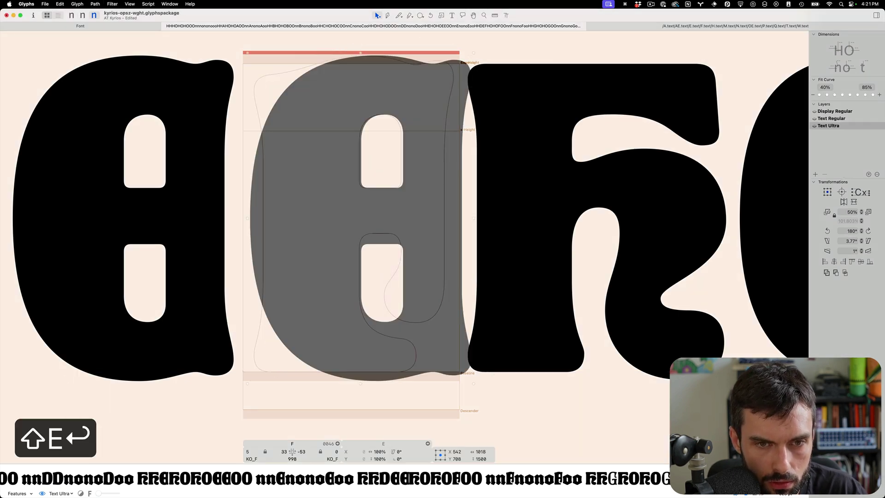
pyautogui.press('cmd+b')
# Raise the bottom nodes of the F's upper counter by 50 units, preview the letter in the text lines, and save
pyautogui.moveTo(428, 203); pyautogui.dragTo(332, 167)
pyautogui.hotkey('shift', 'Up')
pyautogui.hotkey('shift', 'Up')
pyautogui.hotkey('shift', 'Up')
pyautogui.hotkey('shift', 'Up')
pyautogui.hotkey('shift', 'Up')
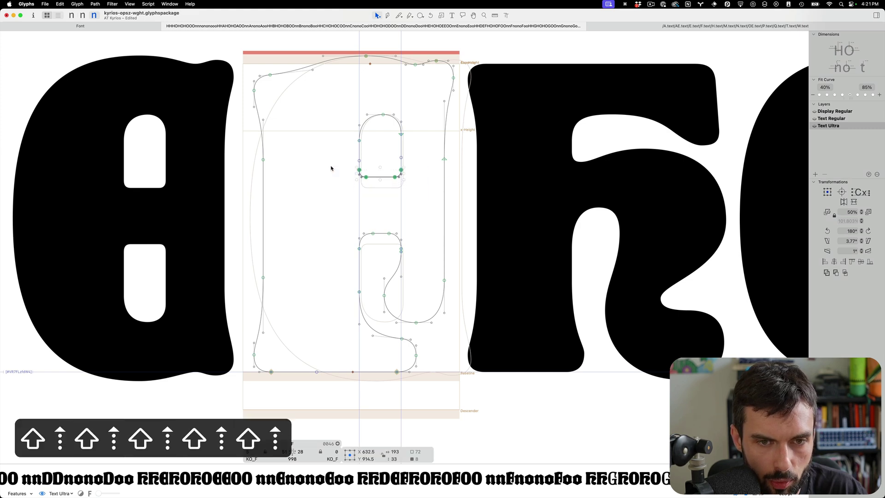
pyautogui.press('t')
pyautogui.scroll(-5, 425, 233)
pyautogui.press('cmd+s')
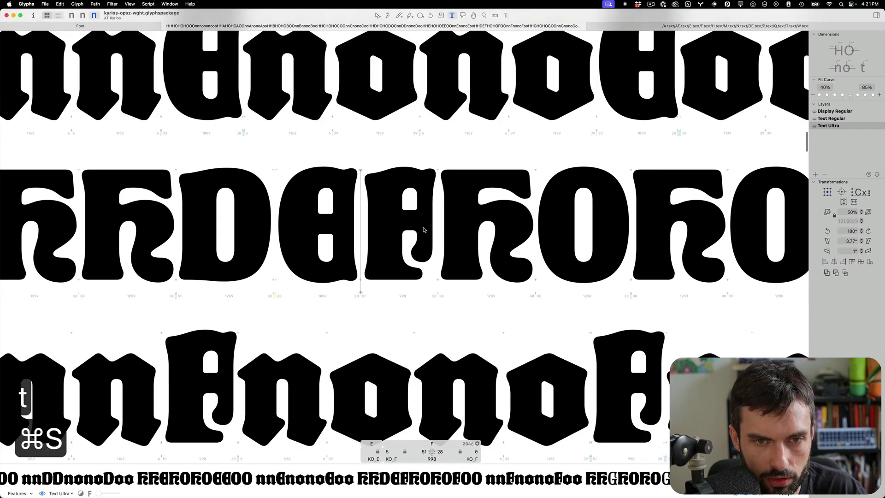
# Compare the F with the background E, and shift the nodes of its right side 70 units right
pyautogui.scroll(5, 419, 224)
pyautogui.press('super+b')
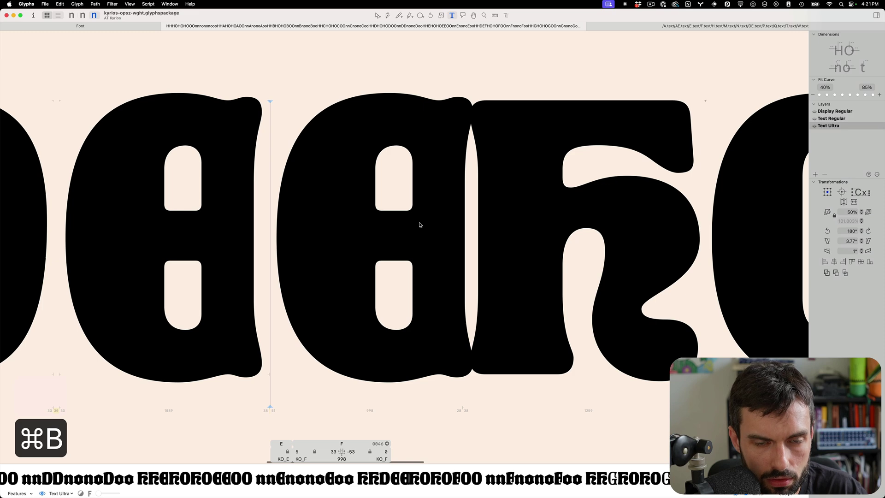
pyautogui.press('Right')
pyautogui.press('Escape')
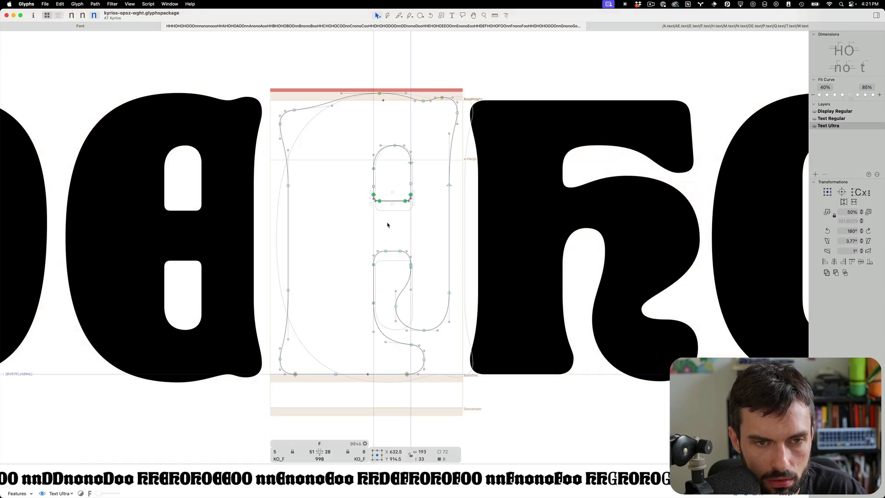
pyautogui.scroll(2, 436, 224)
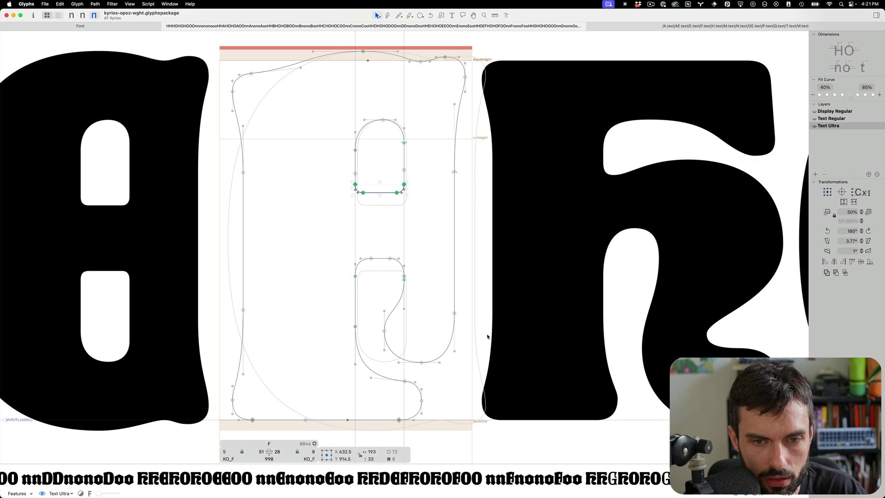
pyautogui.moveTo(487, 336); pyautogui.dragTo(418, 62)
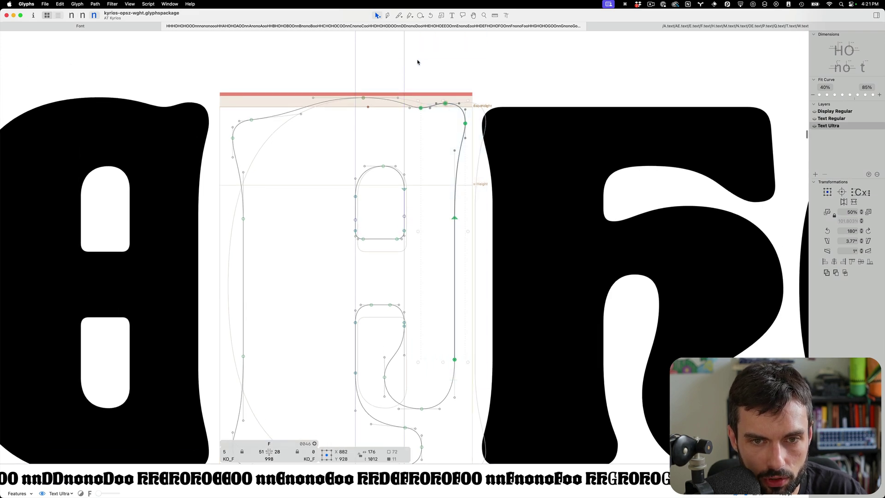
pyautogui.hotkey('ctrl', 'alt', 'shift', 'Right')
pyautogui.hotkey('ctrl', 'alt', 'shift', 'Right')
pyautogui.hotkey('ctrl', 'alt', 'shift', 'Right')
pyautogui.hotkey('ctrl', 'alt', 'shift', 'Right')
pyautogui.hotkey('ctrl', 'alt', 'shift', 'Right')
pyautogui.hotkey('ctrl', 'alt', 'shift', 'Right')
pyautogui.hotkey('ctrl', 'alt', 'shift', 'Right')
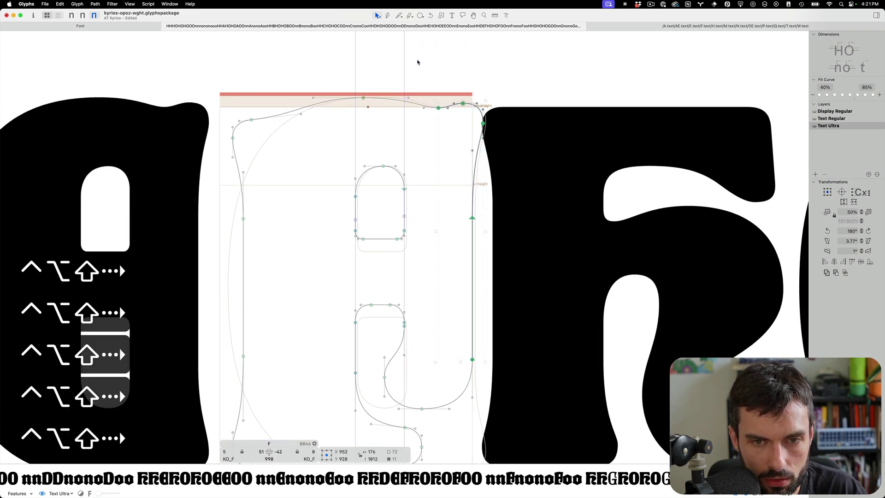
# Increase the F's right sidebearing to 18 and review its spacing in the text lines
pyautogui.press('t')
pyautogui.press('super+shift+Right')
pyautogui.press('super+shift+Right')
pyautogui.press('super+shift+Right')
pyautogui.press('super+shift+Right')
pyautogui.press('super+shift+Right')
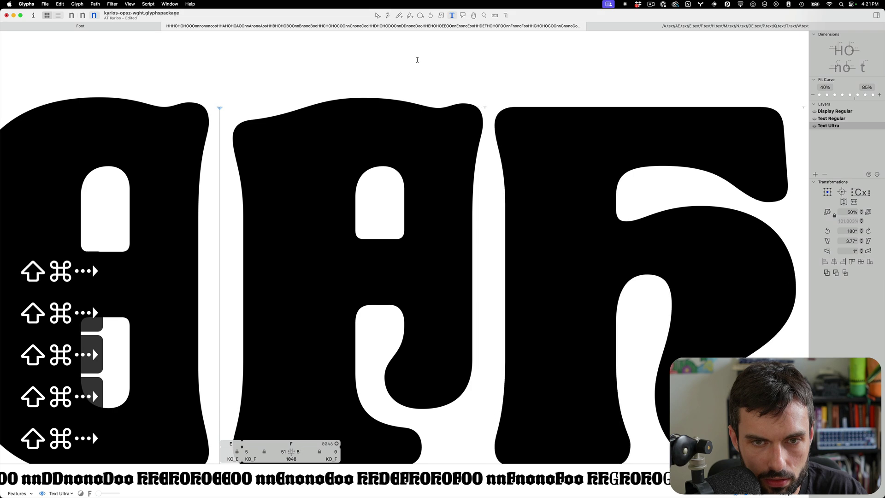
pyautogui.press('super+shift+Right')
pyautogui.scroll(-5, 414, 410)
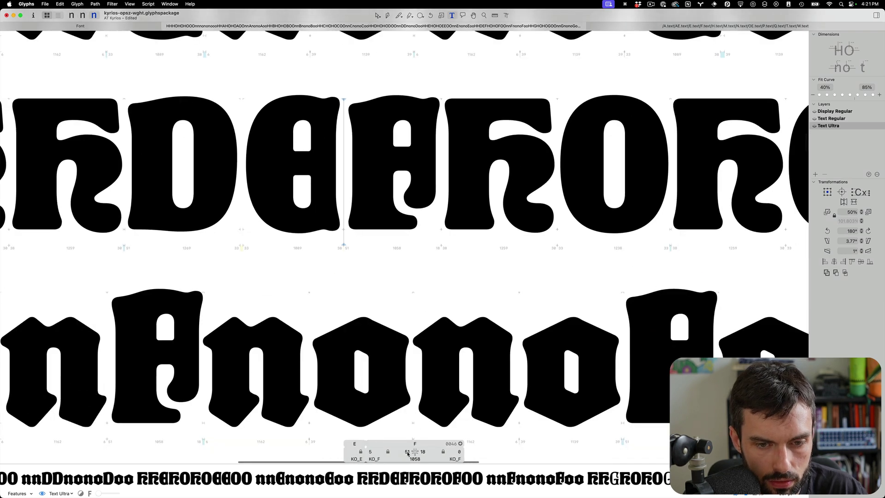
# Link the F's left sidebearing to the D with the key ==D, and save the file
pyautogui.click(407, 452)
pyautogui.write('==D')
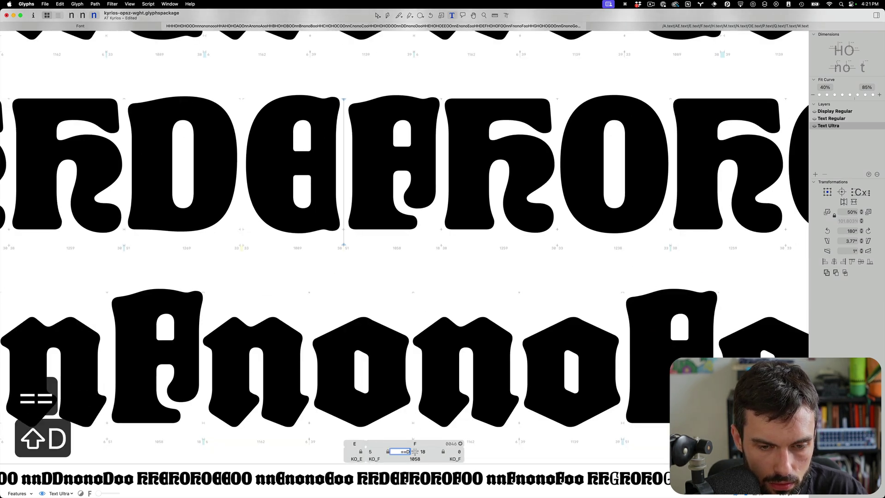
pyautogui.press('Return')
pyautogui.click(409, 147)
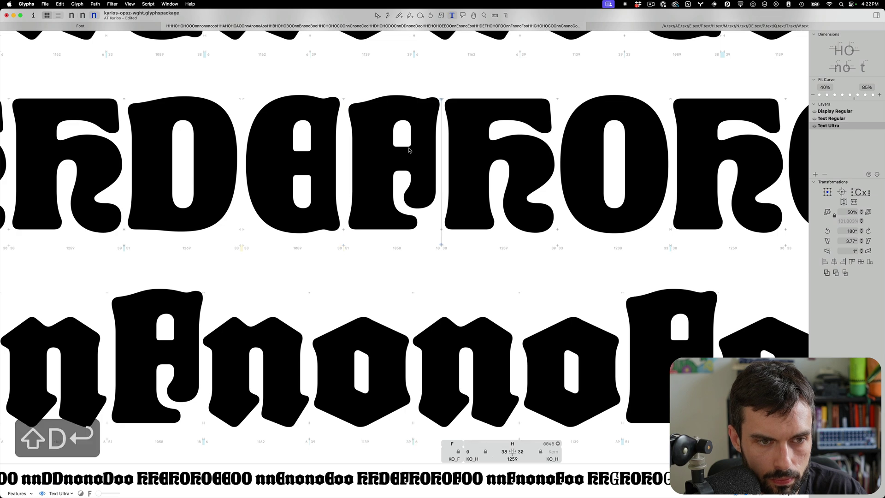
pyautogui.press('super+s')
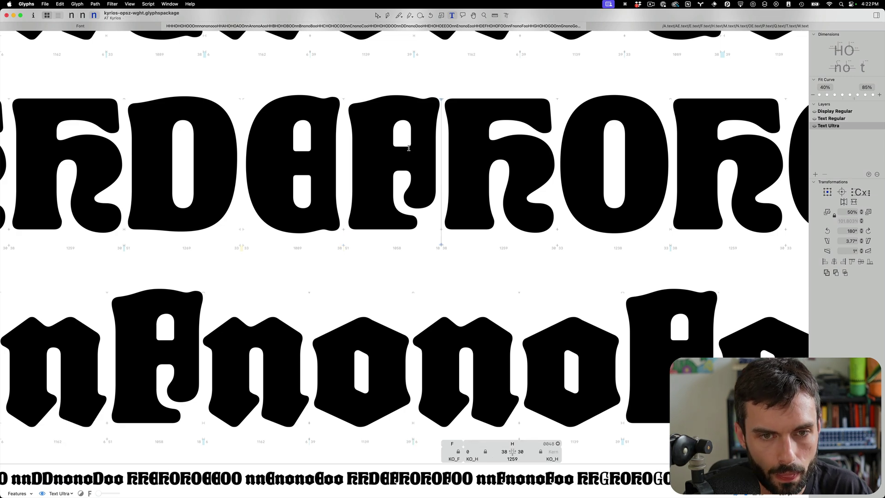
# Move the leftmost node of the F's hooked terminal up to X 651, Y 382
pyautogui.scroll(5, 368, 166)
pyautogui.press('Escape')
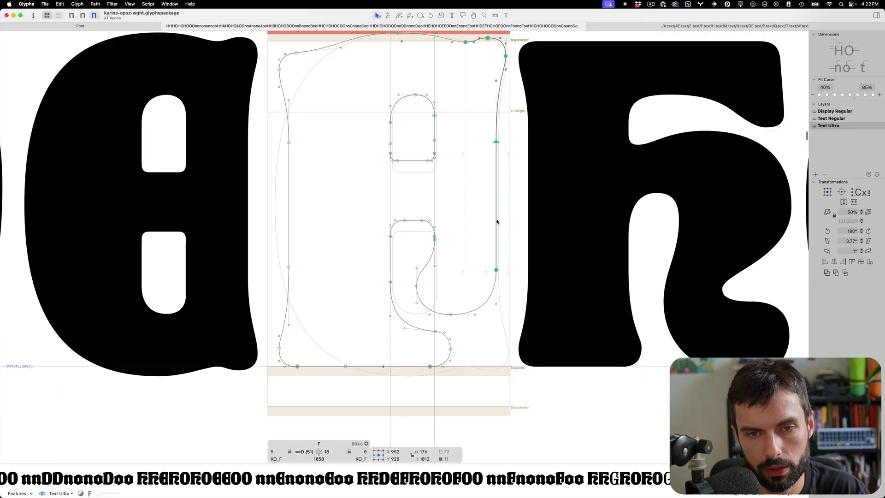
pyautogui.scroll(4, 459, 261)
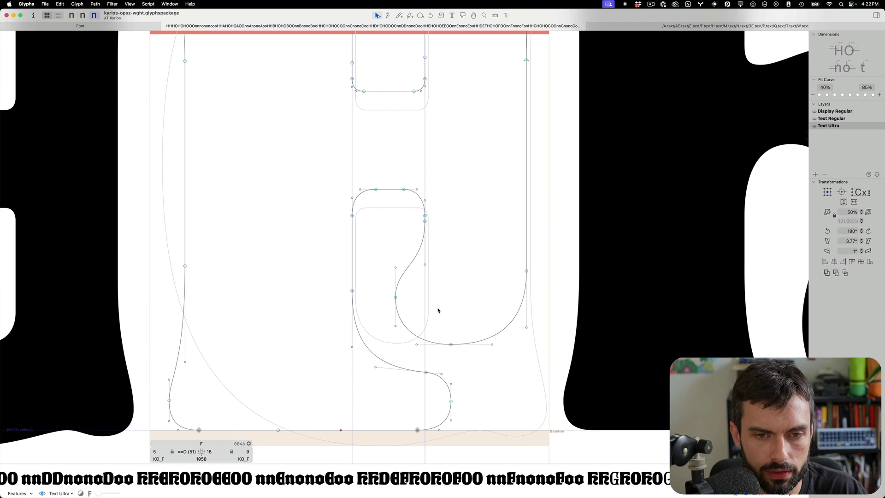
pyautogui.moveTo(438, 310); pyautogui.dragTo(388, 290)
pyautogui.hotkey('ctrl', 'alt', 'shift', 'Up')
pyautogui.hotkey('ctrl', 'alt', 'shift', 'Up')
pyautogui.hotkey('ctrl', 'alt', 'shift', 'Up')
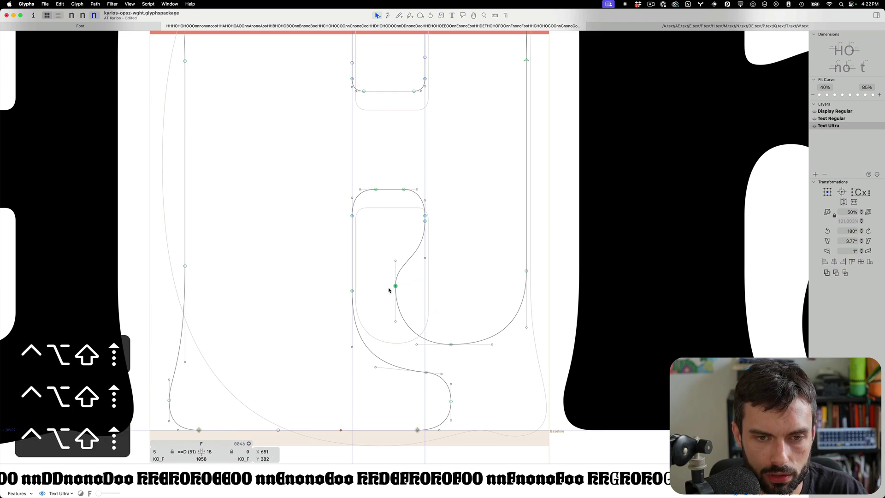
# Shorten the handle below the lower counter's right-side node to a ΔY of -23, preview the letter, and save
pyautogui.moveTo(424, 257); pyautogui.dragTo(424, 233)
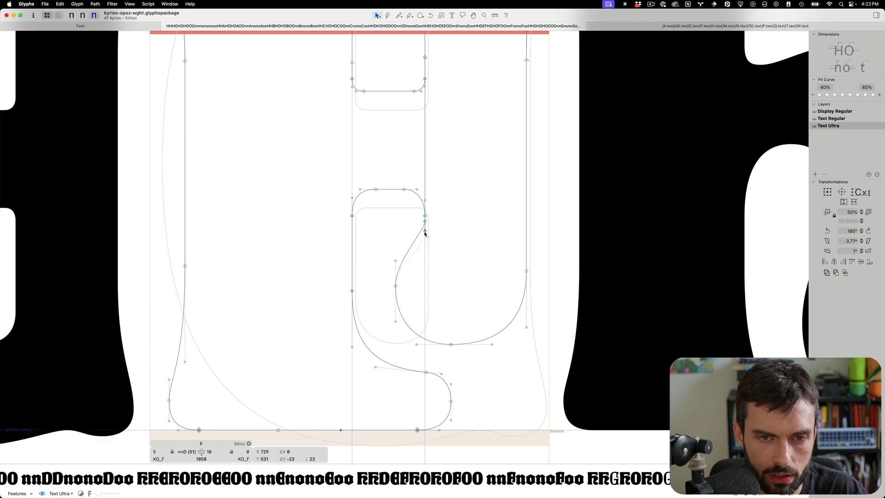
pyautogui.press('t')
pyautogui.scroll(-3, 437, 237)
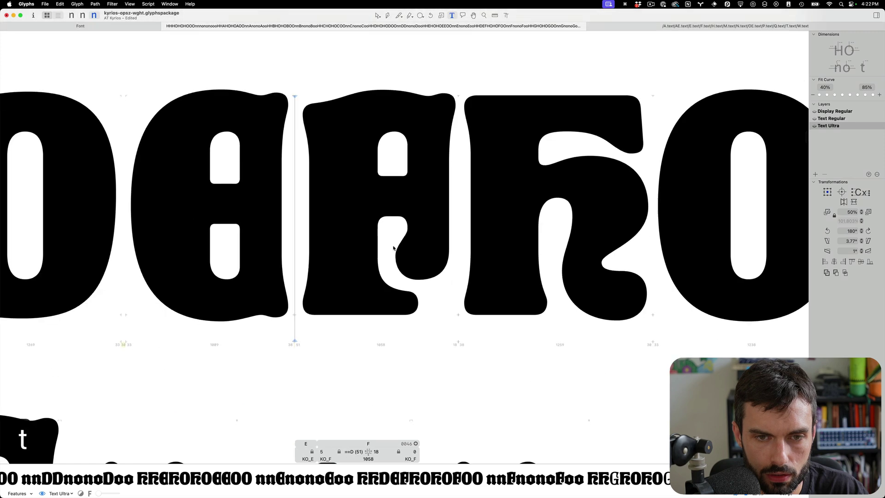
pyautogui.press('super+s')
# Insert a second F beside the first in the sample text, and reopen the first F's outlines for editing
pyautogui.write('F')
pyautogui.scroll(3, 433, 241)
pyautogui.press('Escape')
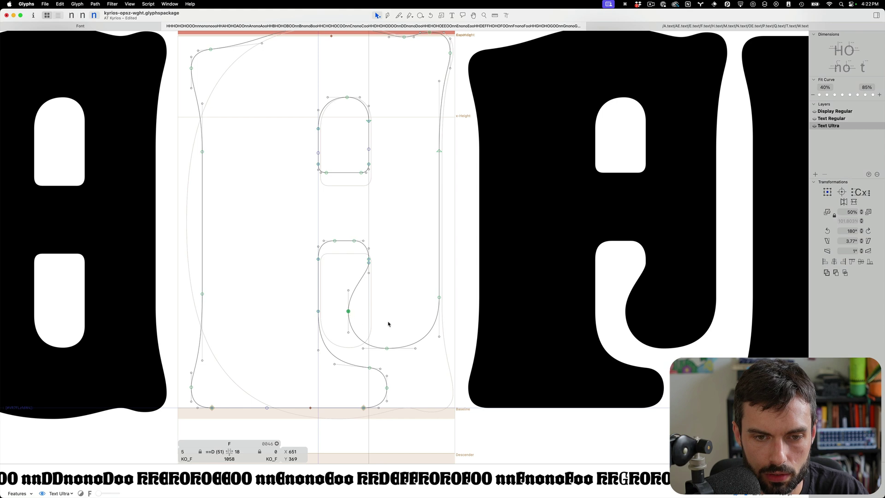
# Move the F's lowest hook node to X 818, raise the lower counter's three upper side nodes 10 units, and save
pyautogui.hotkey('alt', 'shift', 'Tab')
pyautogui.hotkey('alt', 'shift', 'Tab')
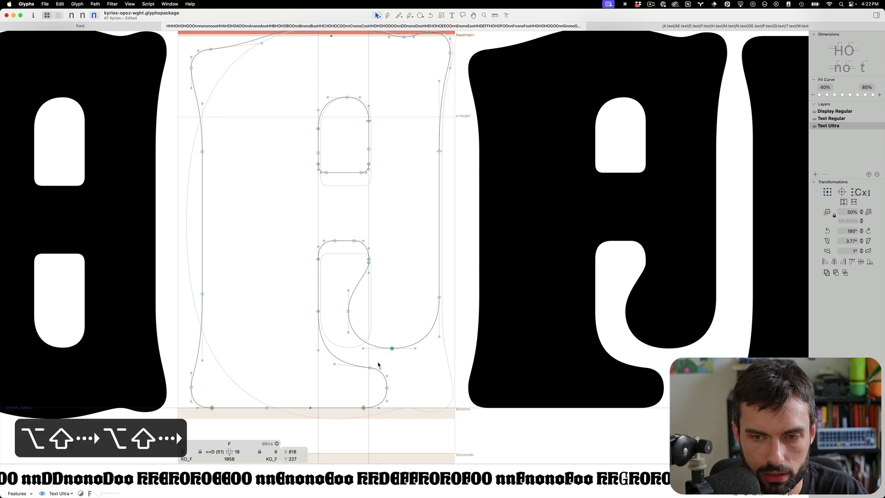
pyautogui.click(369, 277)
pyautogui.moveTo(381, 270); pyautogui.dragTo(313, 256)
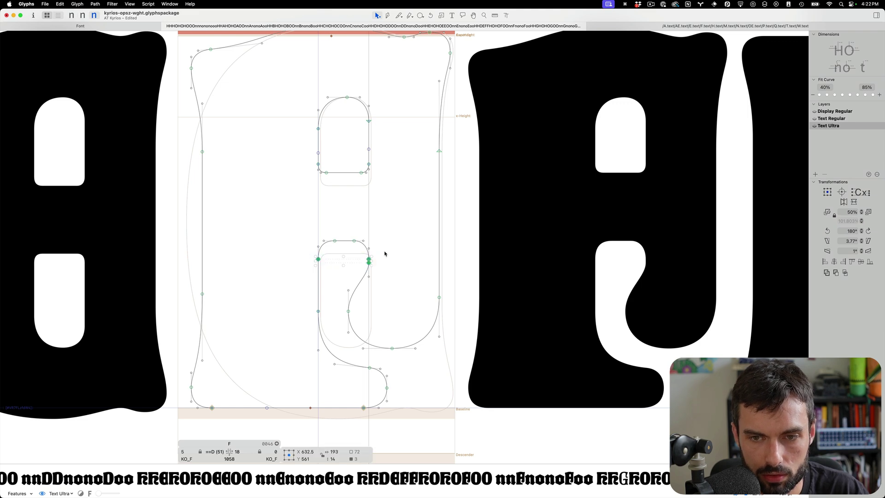
pyautogui.hotkey('ctrl', 'alt', 'shift', 'Up')
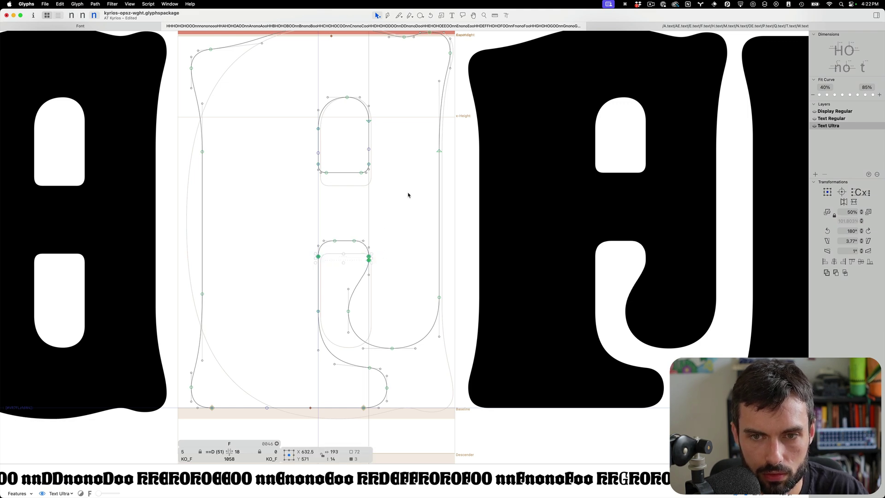
pyautogui.click(428, 224)
pyautogui.press('super+s')
pyautogui.scroll(2, 392, 215)
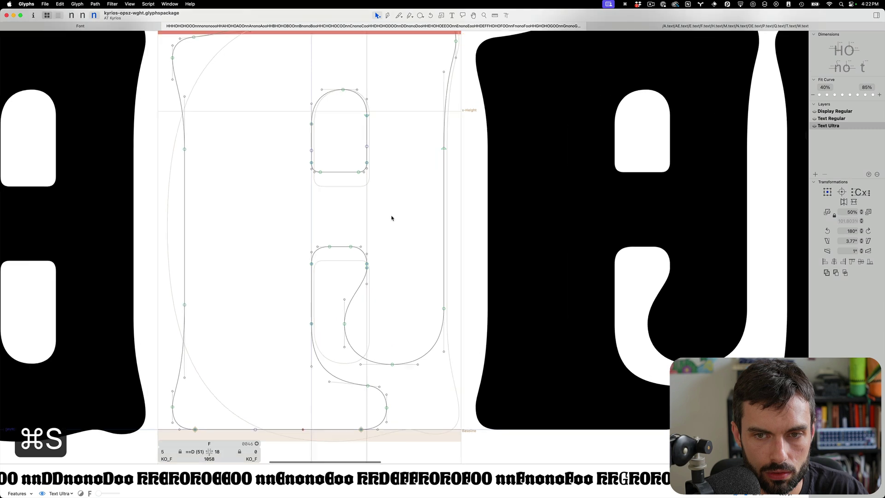
# Enlarge both rounded bottom corners of the F's upper counter, making the right corner 55 by 63 units, and save
pyautogui.click(315, 172)
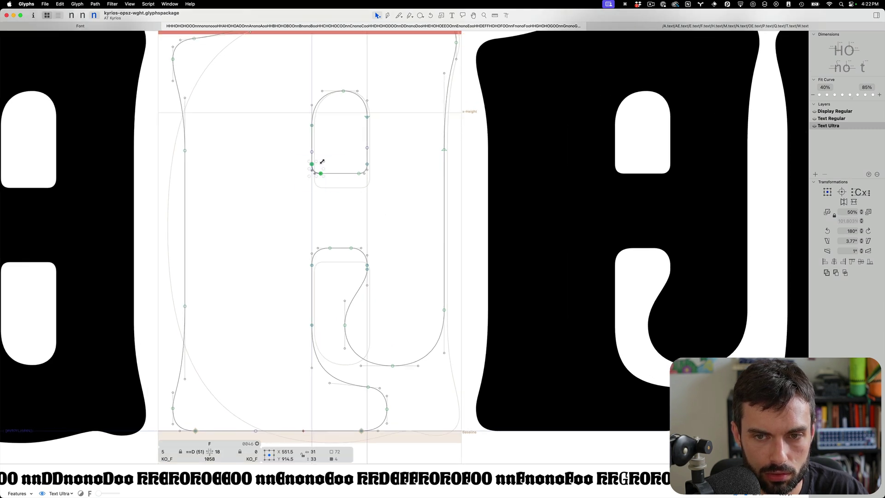
pyautogui.moveTo(322, 162); pyautogui.dragTo(328, 155)
pyautogui.moveTo(391, 159); pyautogui.dragTo(349, 157)
pyautogui.scroll(-3, 399, 189)
pyautogui.hotkey('ctrl', 's')
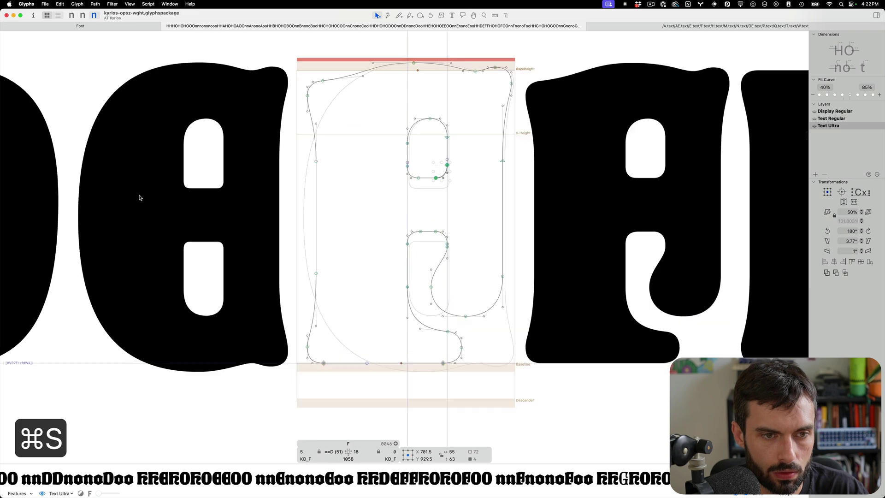
# Copy the rounded bottom of the F's upper counter and paste it into the neighbouring E's outlines
pyautogui.scroll(2, 140, 197)
pyautogui.moveTo(572, 154); pyautogui.dragTo(464, 199)
pyautogui.press('super+c')
pyautogui.doubleClick(248, 188)
pyautogui.press('super+v')
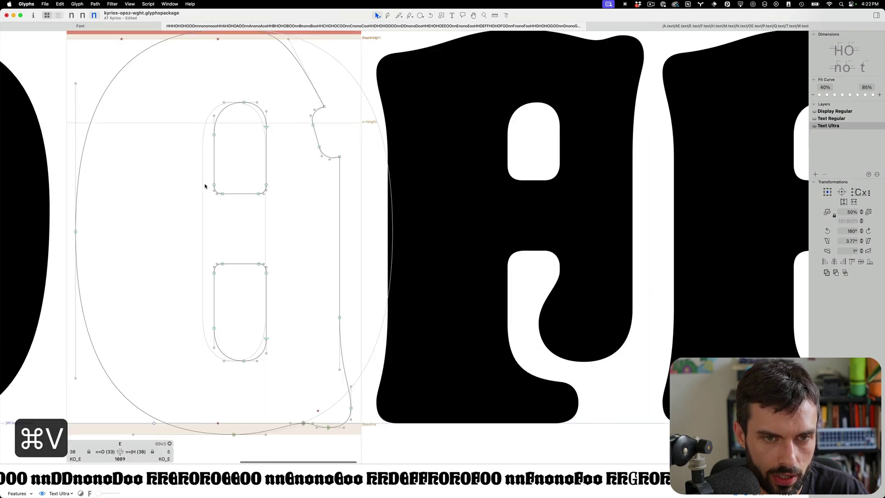
pyautogui.press('super+z')
pyautogui.press('super+v')
pyautogui.scroll(3, 200, 181)
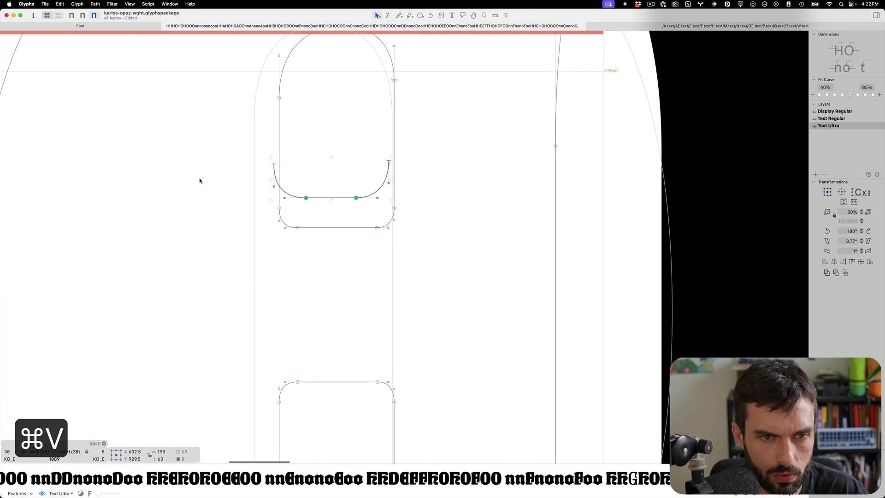
# Align the pasted curve with the bottom of the E's upper counter, centred at X 641.5, Y 879.5
pyautogui.hotkey('shift', 'Right')
pyautogui.hotkey('shift', 'Right')
pyautogui.hotkey('shift', 'Left')
pyautogui.press('Left')
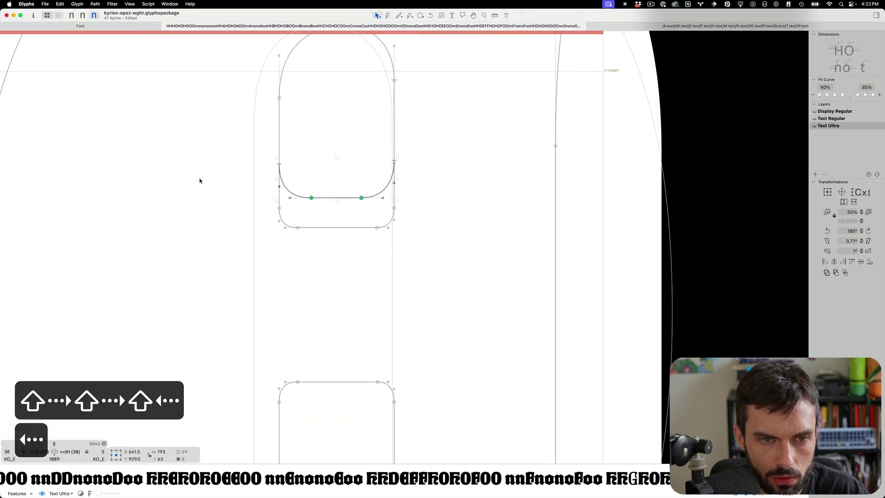
pyautogui.press('shift+super+Down')
pyautogui.hotkey('shift', 'Up')
pyautogui.hotkey('shift', 'Up')
pyautogui.hotkey('shift', 'Up')
pyautogui.hotkey('shift', 'Up')
pyautogui.hotkey('shift', 'Up')
pyautogui.hotkey('shift', 'Up')
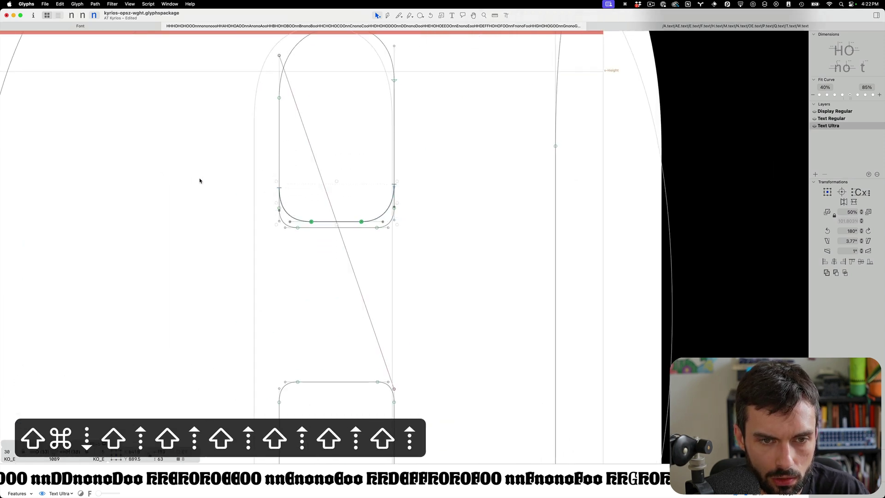
pyautogui.hotkey('shift', 'Down')
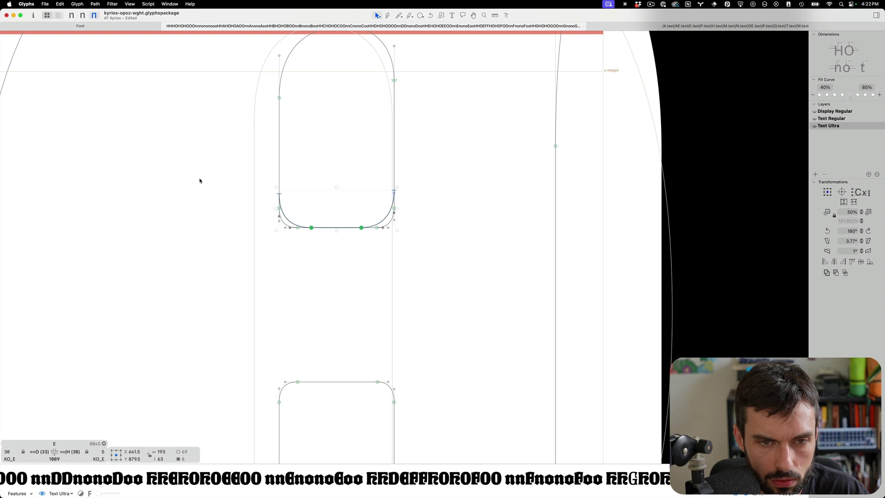
# Replace the old bottom of the E's upper counter with the aligned curve, joining the open ends at Y 911
pyautogui.press('super+x')
pyautogui.hotkey('alt', 'BackSpace')
pyautogui.press('super+v')
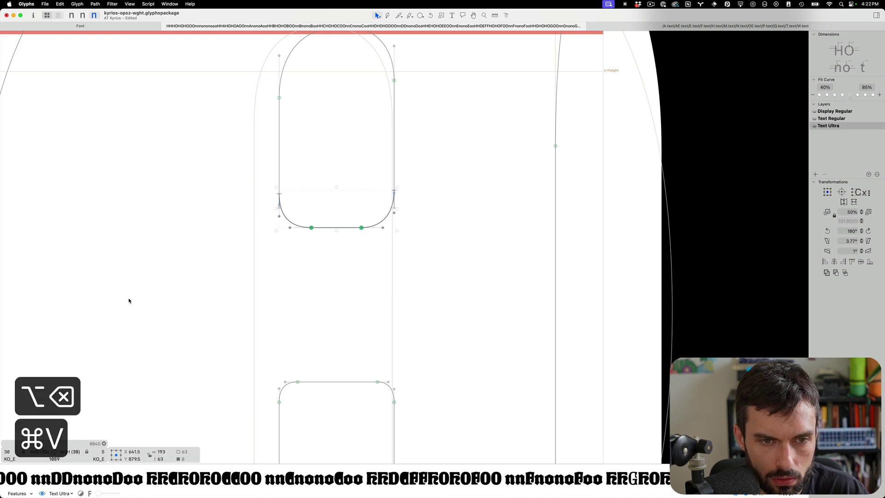
pyautogui.moveTo(410, 201); pyautogui.dragTo(274, 213)
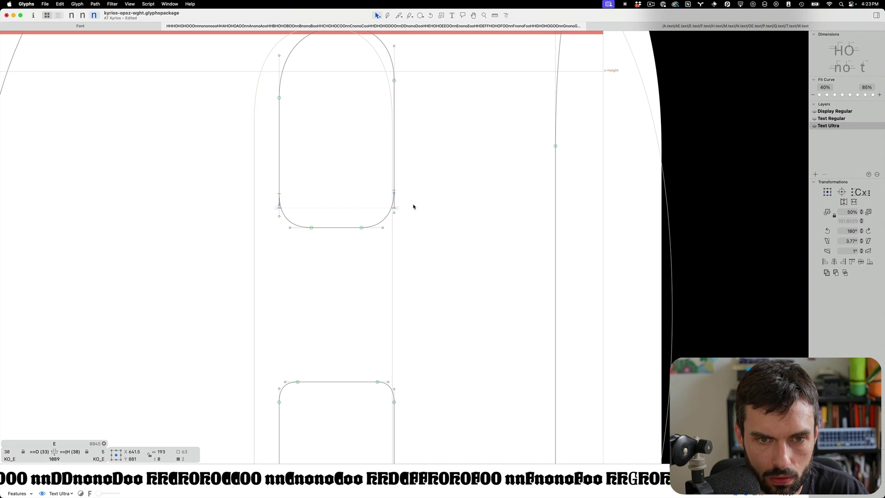
pyautogui.moveTo(394, 208); pyautogui.dragTo(394, 190)
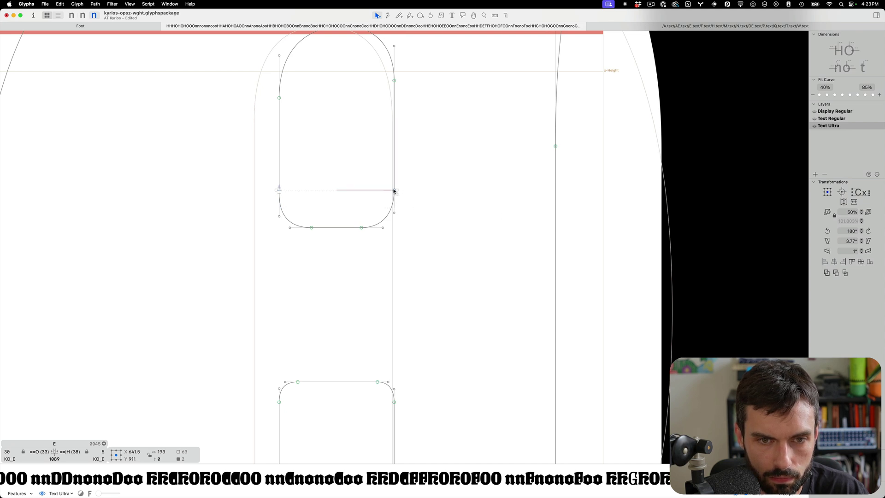
pyautogui.click(294, 193)
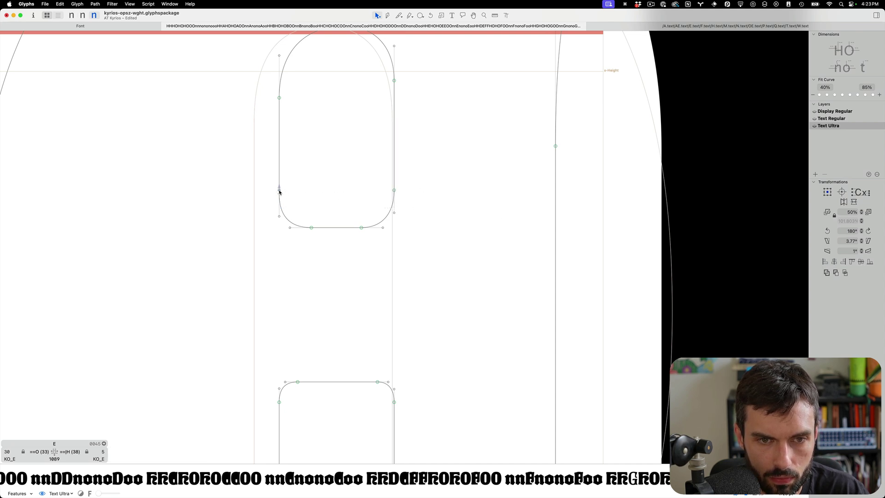
pyautogui.click(279, 190)
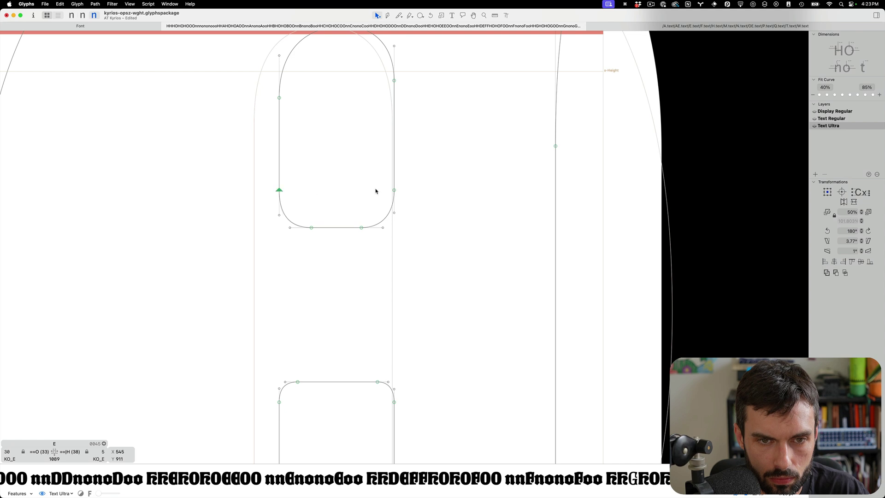
# Duplicate the upper counter's rounded bottom, rotate it 180°, and align it with the lower counter's top at Y 557.5
pyautogui.scroll(-3, 341, 188)
pyautogui.press('space')
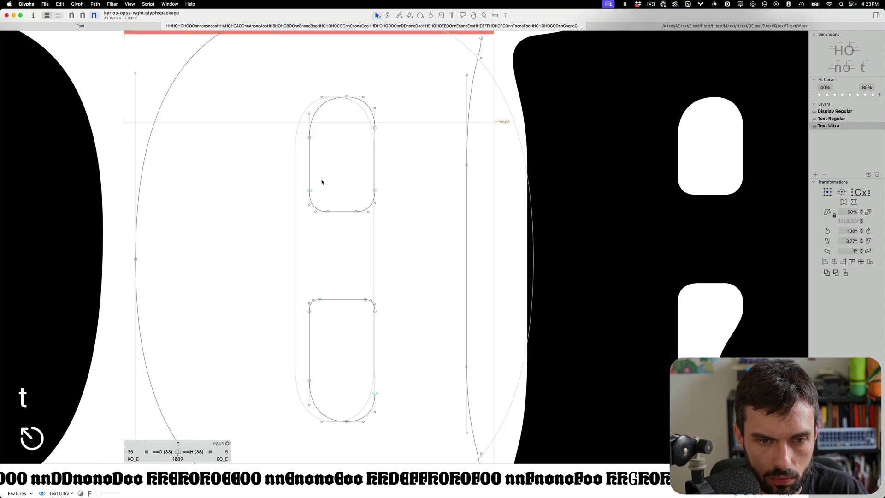
pyautogui.moveTo(259, 171); pyautogui.dragTo(432, 234)
pyautogui.press('super+c')
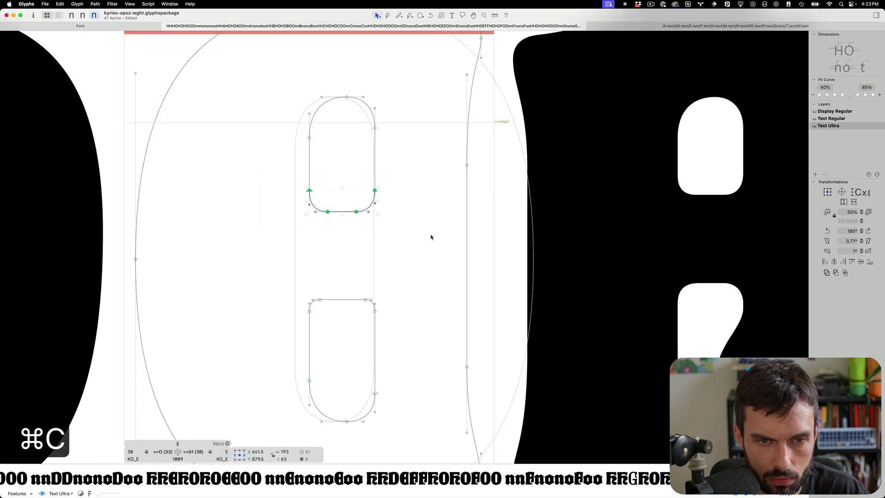
pyautogui.press('super+v')
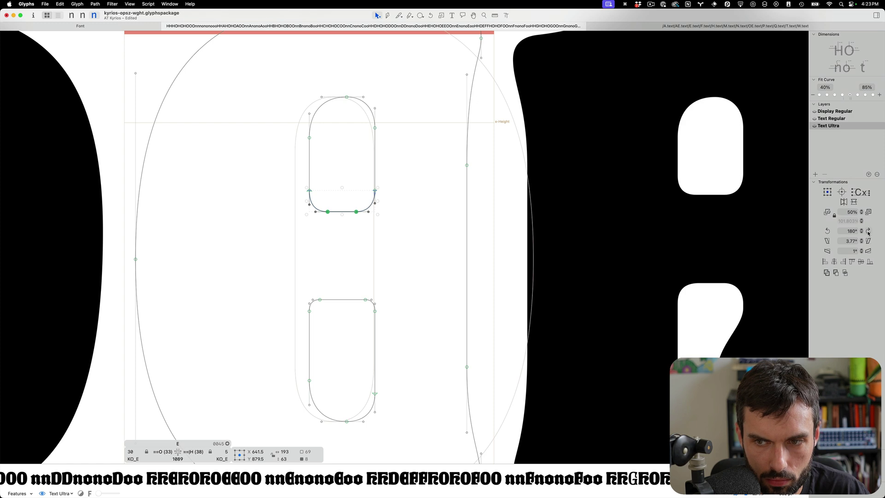
pyautogui.click(868, 232)
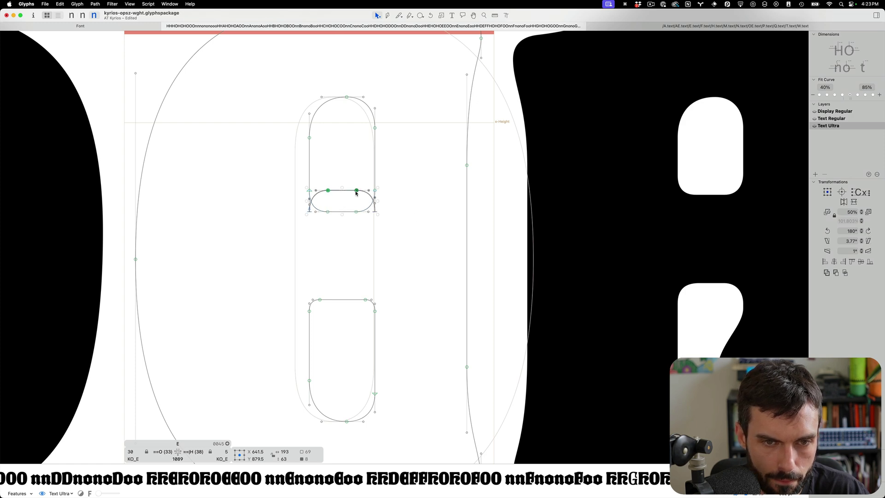
pyautogui.moveTo(356, 194); pyautogui.dragTo(353, 301)
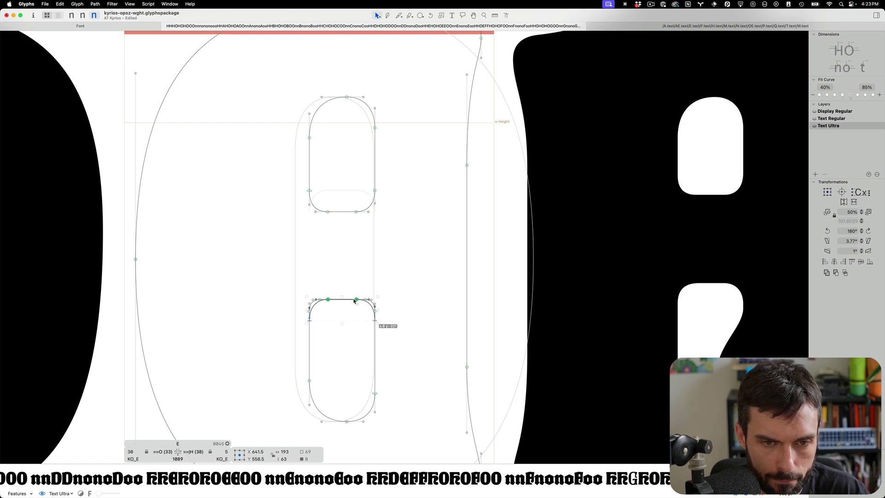
pyautogui.scroll(-5, 351, 305)
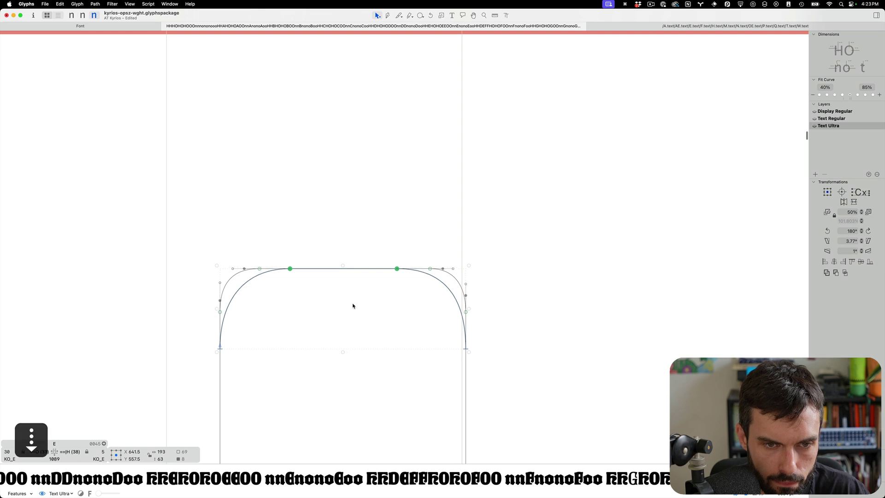
# Replace the old top of the E's lower counter with the rotated curve, joining the open ends at Y 527
pyautogui.scroll(1, 353, 306)
pyautogui.press('super+x')
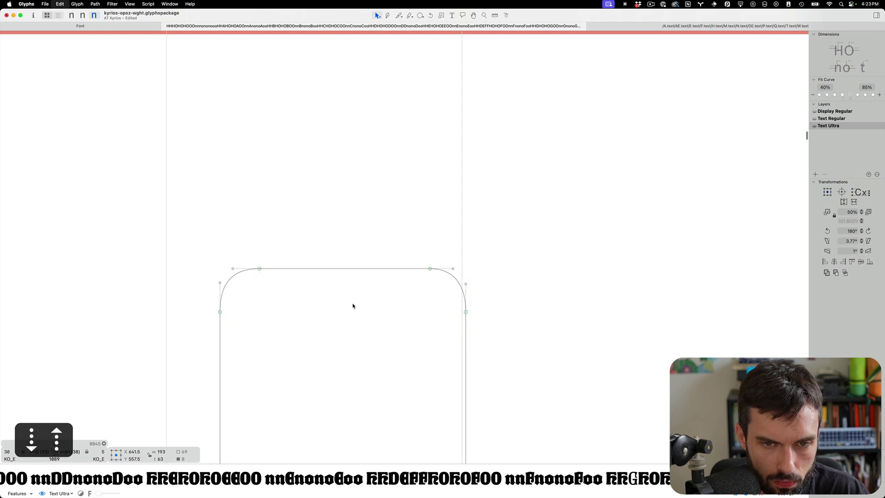
pyautogui.hotkey('alt', 'BackSpace')
pyautogui.hotkey('alt', 'i')
pyautogui.press('super+v')
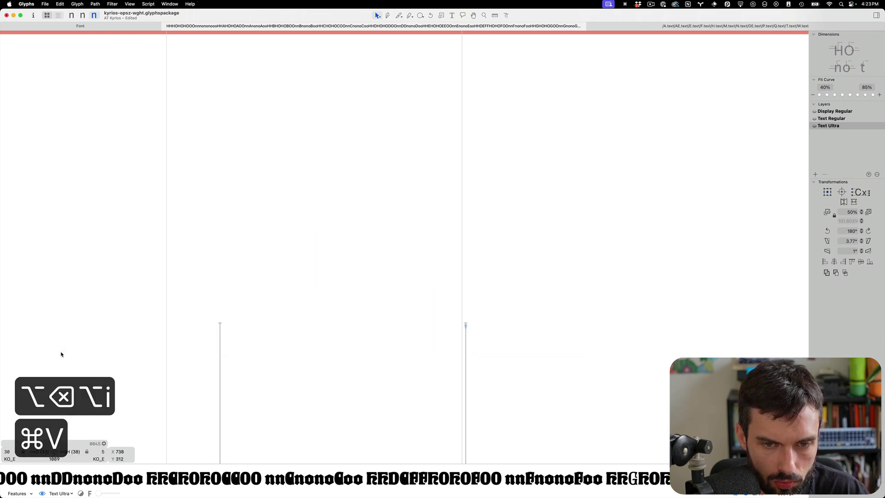
pyautogui.scroll(5, 319, 308)
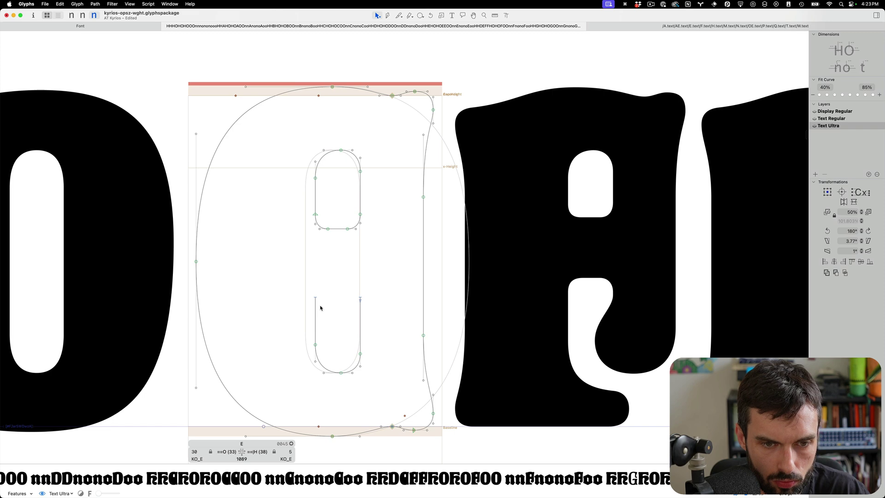
pyautogui.press('super+v')
pyautogui.scroll(-5, 328, 310)
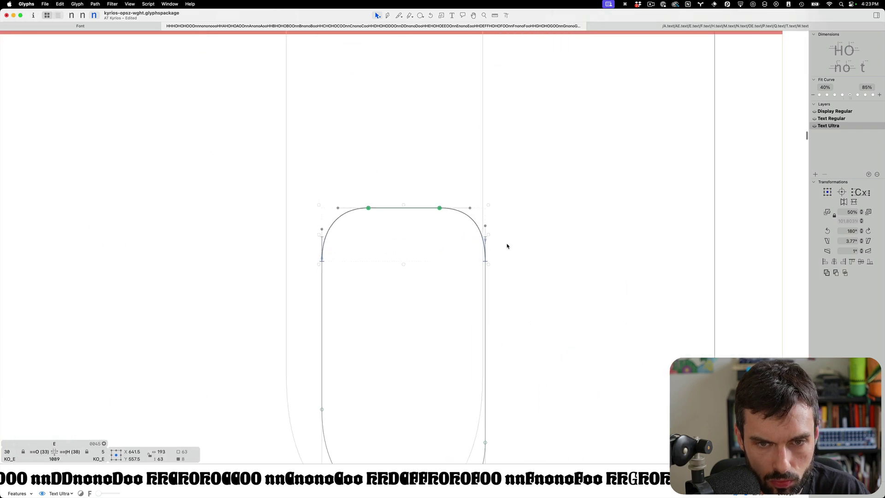
pyautogui.moveTo(507, 245); pyautogui.dragTo(275, 233)
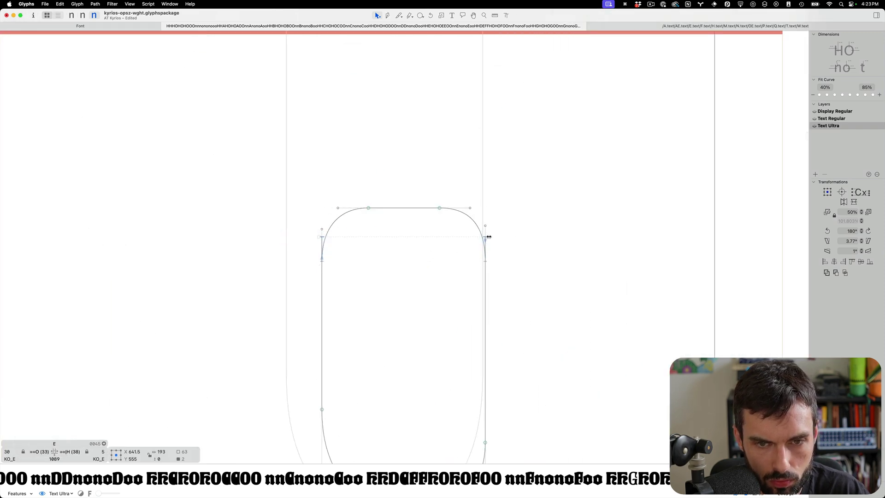
pyautogui.moveTo(483, 249); pyautogui.dragTo(483, 261)
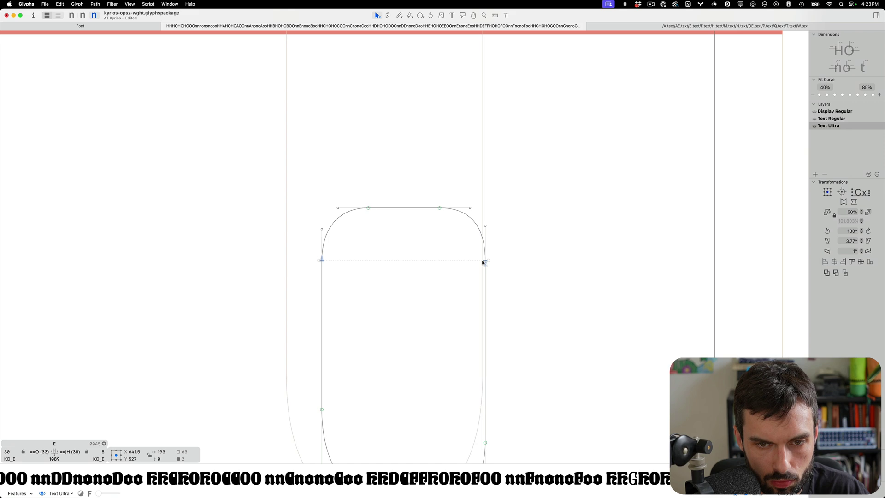
pyautogui.click(415, 264)
# Compare the revised E and F in the sample text and save the file
pyautogui.press('t')
pyautogui.scroll(5, 405, 256)
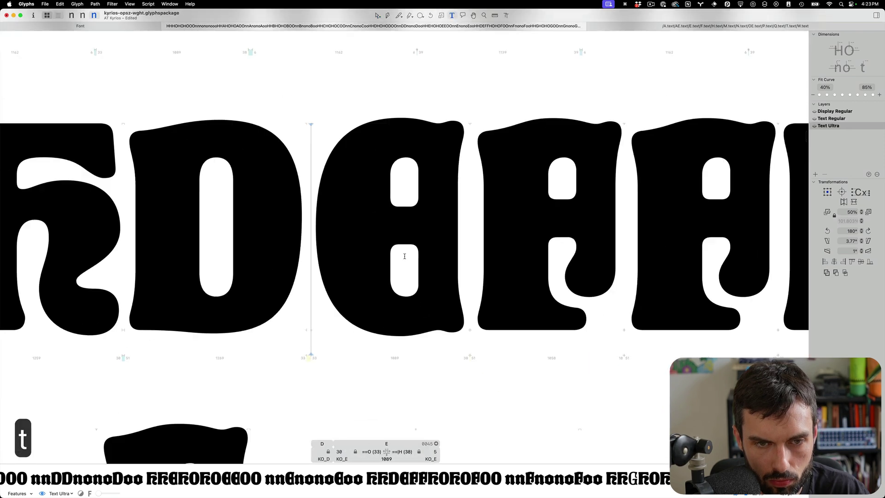
pyautogui.scroll(5, 405, 257)
pyautogui.press('super+s')
pyautogui.hscroll(3, 382, 250)
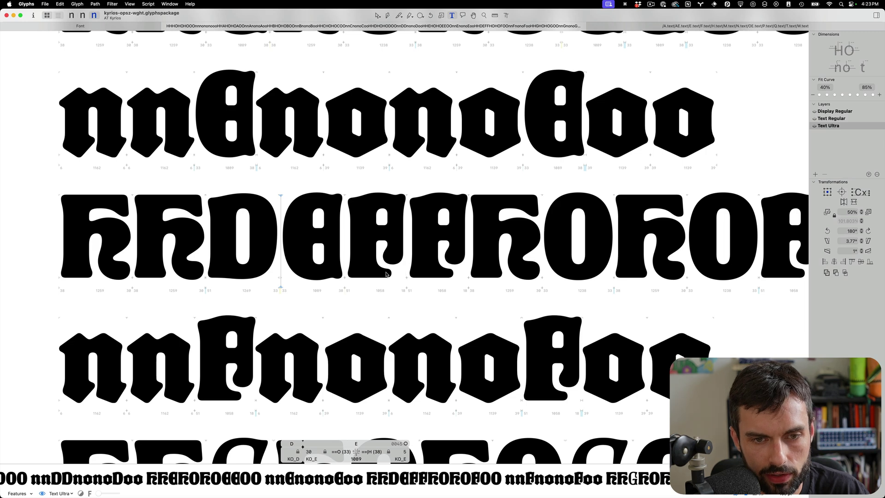
pyautogui.scroll(1, 385, 271)
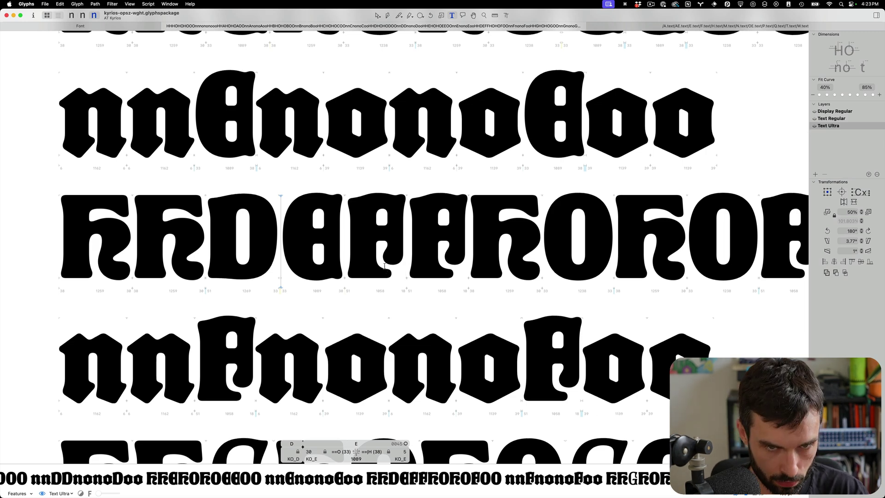
pyautogui.scroll(-5, 378, 267)
pyautogui.press('super+s')
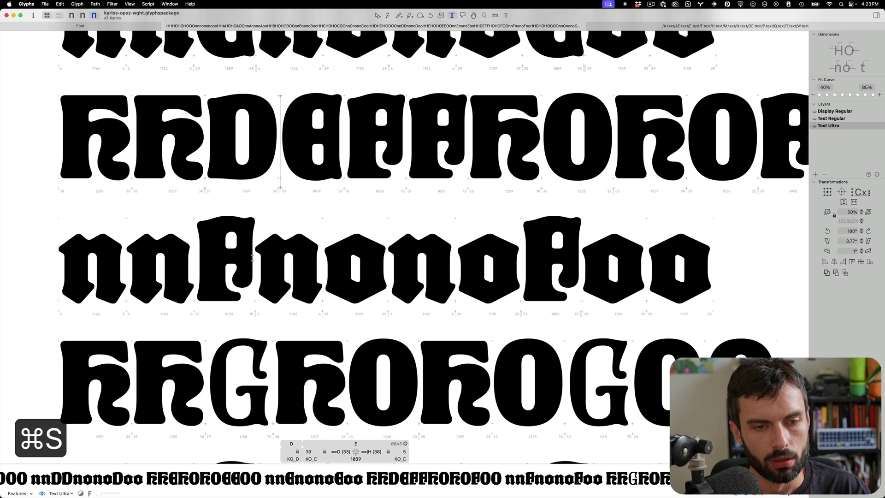
# Copy the O's outer left curve and replace the G's outer left curve with it
pyautogui.scroll(-6, 252, 258)
pyautogui.scroll(3, 240, 249)
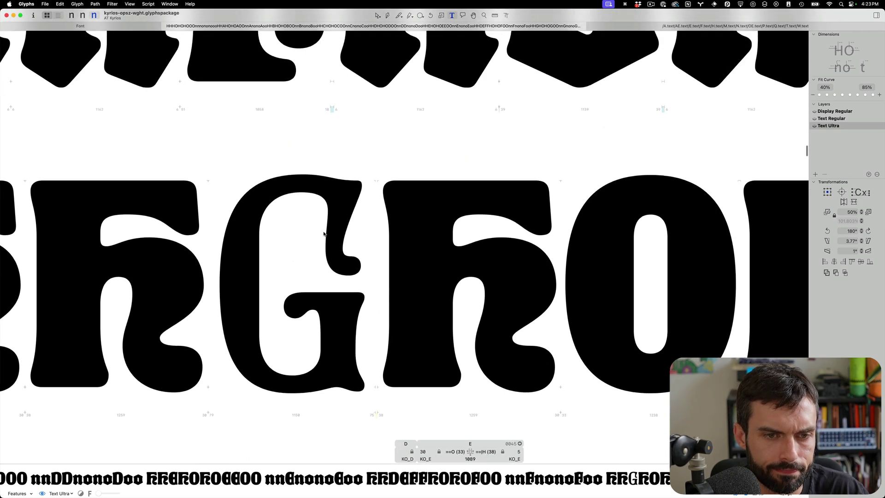
pyautogui.doubleClick(292, 236)
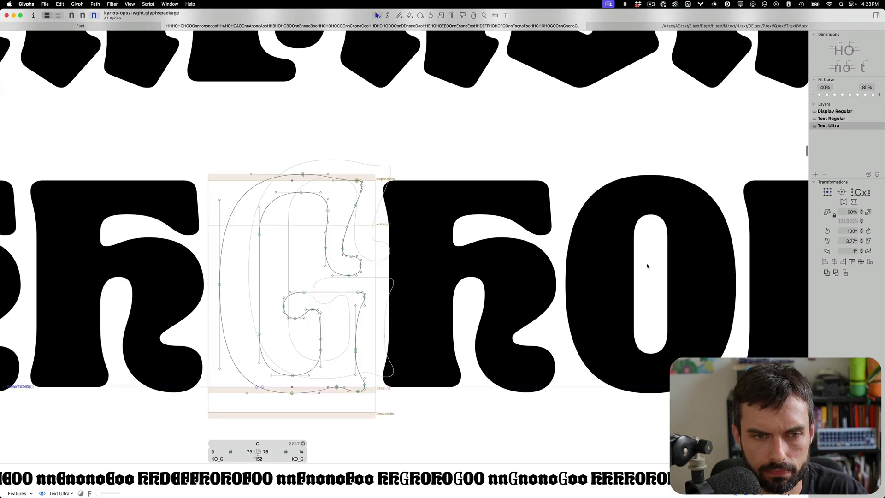
pyautogui.doubleClick(648, 195)
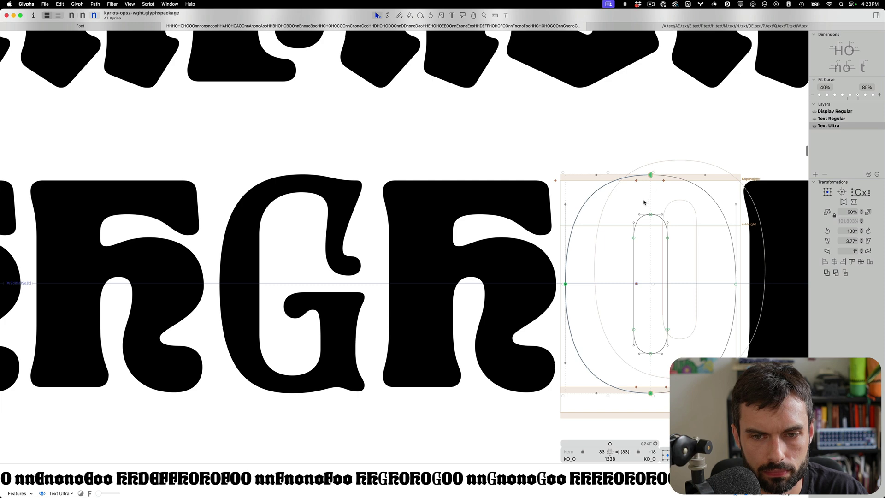
pyautogui.press('cmd+c')
pyautogui.doubleClick(285, 246)
pyautogui.press('cmd+v')
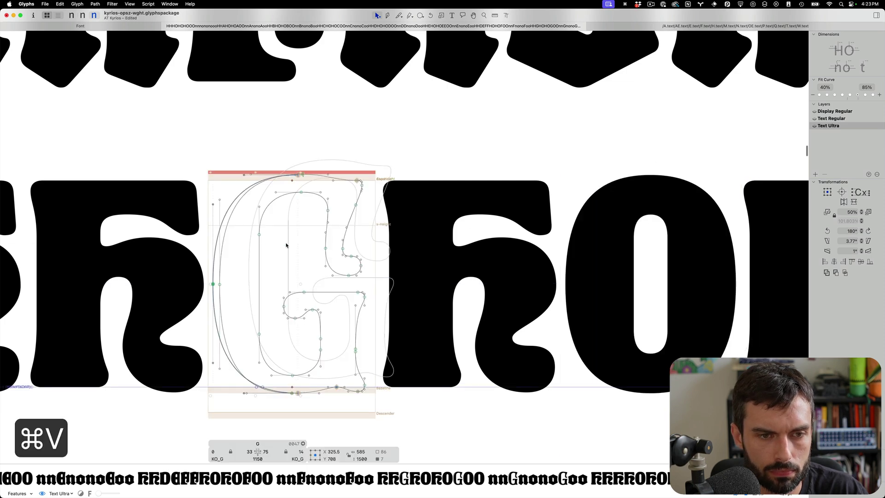
pyautogui.press('cmd+z')
pyautogui.click(220, 285)
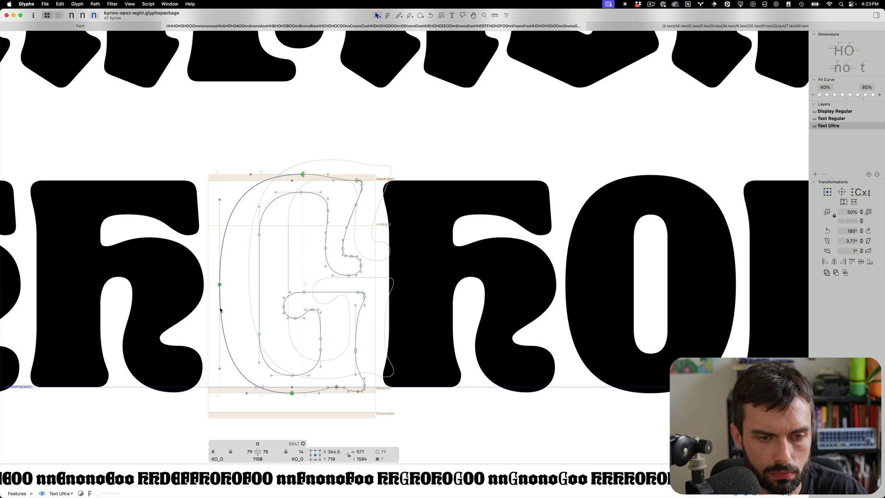
pyautogui.hotkey('alt', 'BackSpace')
pyautogui.press('super+v')
# Join the pasted outer curve to the rest of the G's outline at its bottom and top open ends
pyautogui.scroll(5, 315, 354)
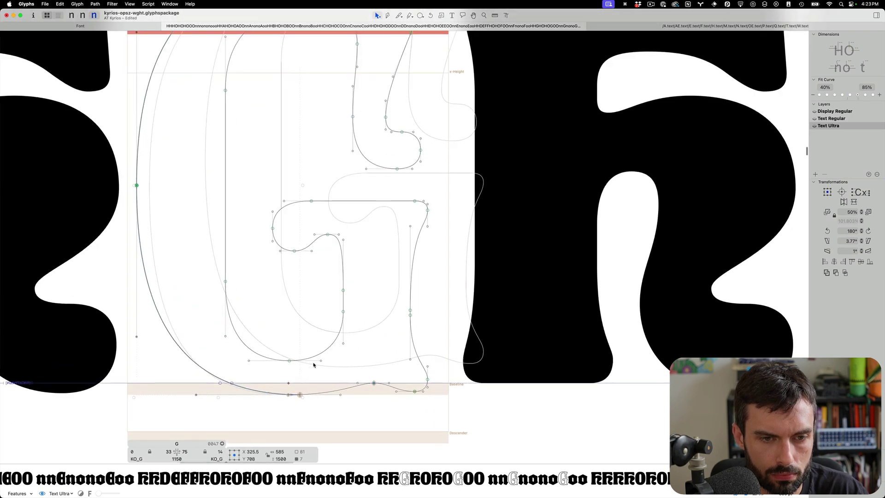
pyautogui.click(302, 403)
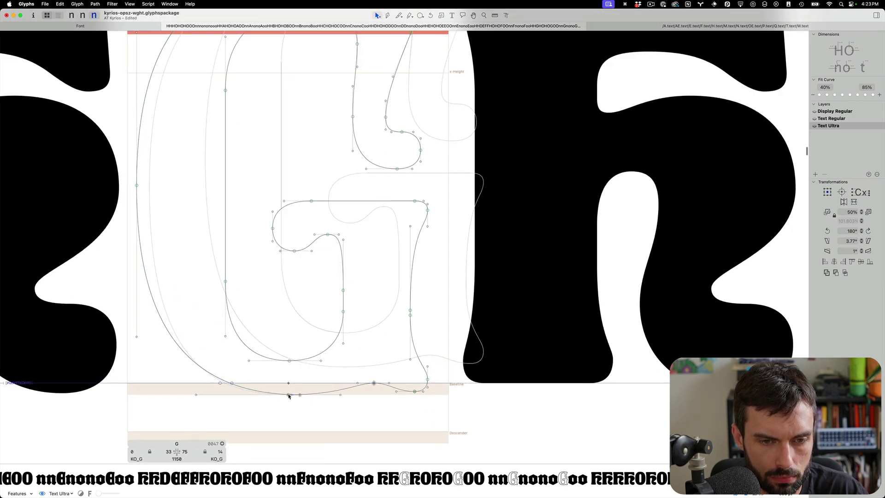
pyautogui.moveTo(288, 395); pyautogui.dragTo(300, 395)
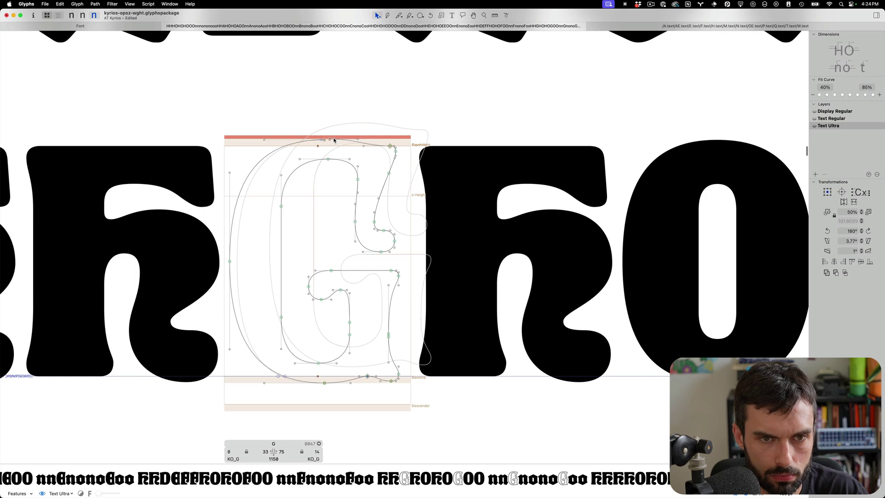
pyautogui.moveTo(330, 140); pyautogui.dragTo(325, 140)
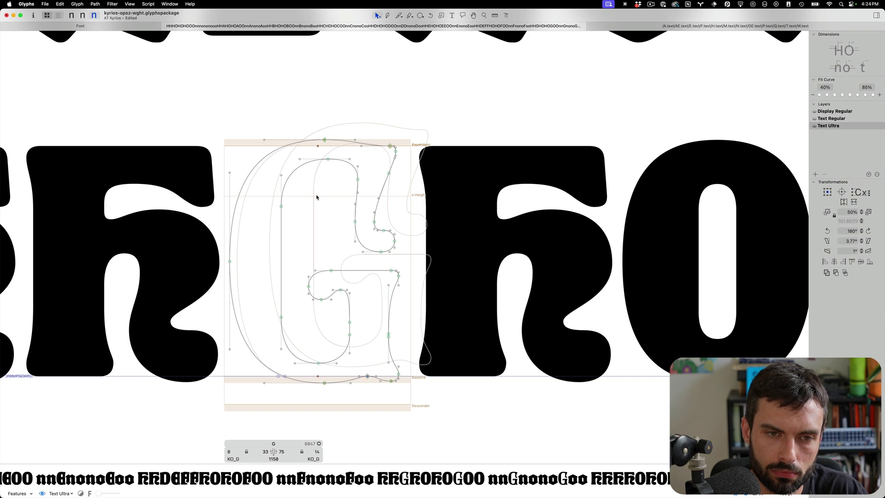
# Insert a C before the G in the sample text and copy the left side of the C's counter
pyautogui.write('tC')
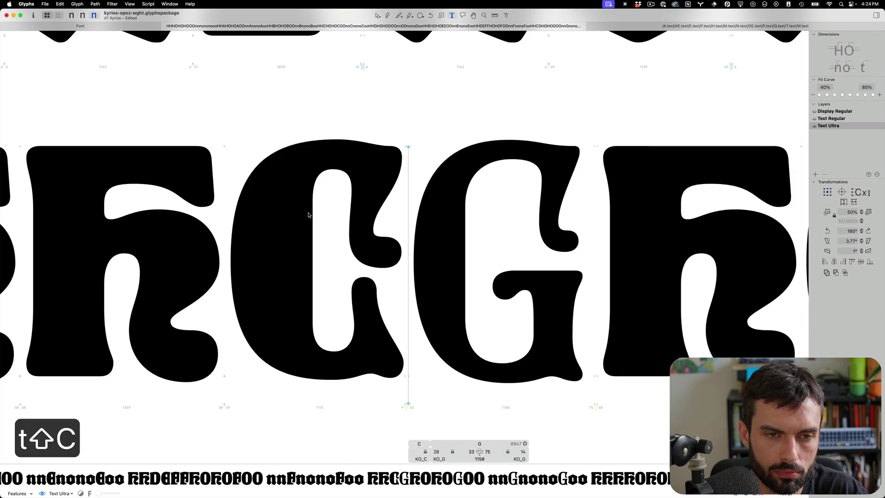
pyautogui.doubleClick(272, 208)
pyautogui.moveTo(339, 164); pyautogui.dragTo(293, 368)
pyautogui.press('cmd+c')
pyautogui.doubleClick(475, 297)
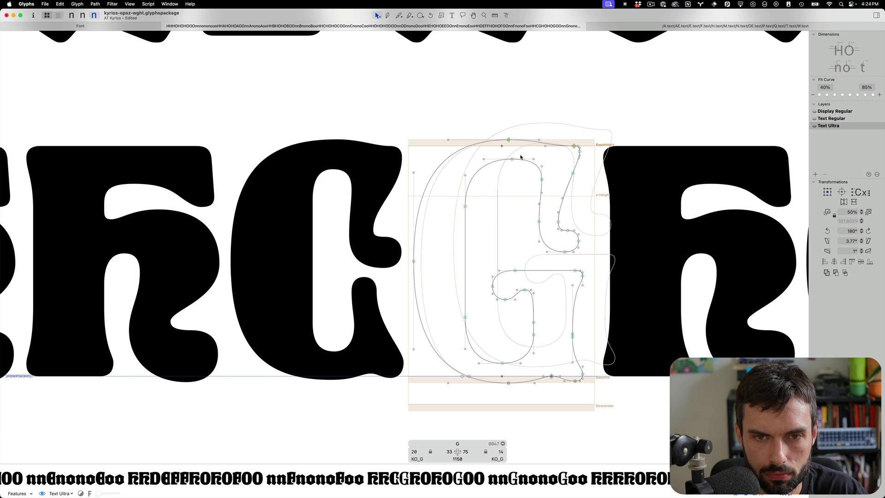
# Replace the left side of the G's counter with the copied C counter curves
pyautogui.click(482, 170)
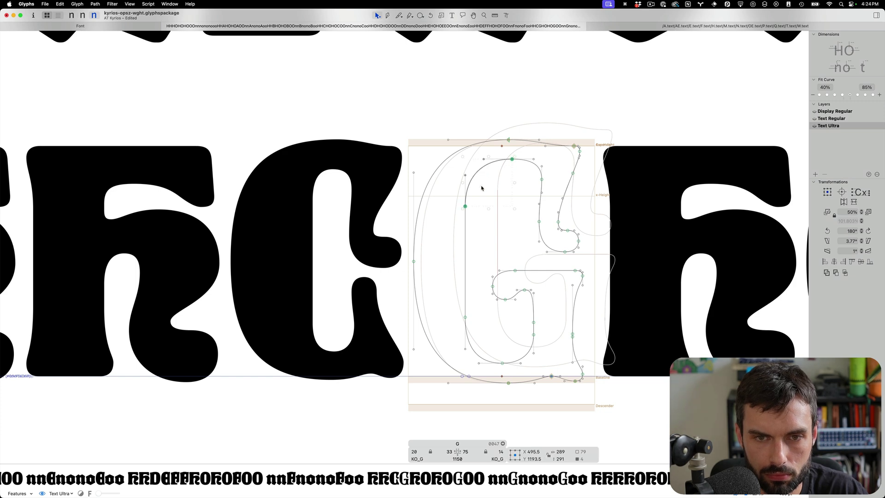
pyautogui.keyDown('shift'); pyautogui.click(474, 351); pyautogui.keyUp('shift')
pyautogui.hotkey('alt', 'BackSpace')
pyautogui.hotkey('ctrl', 'v')
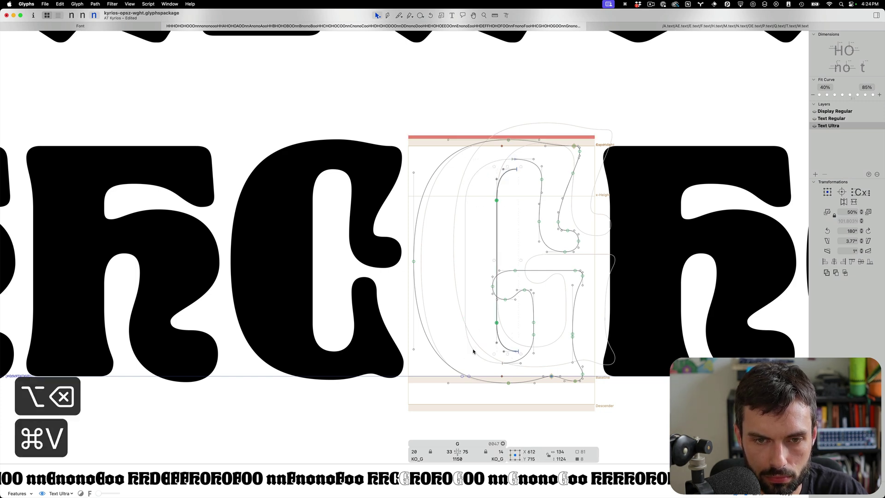
# Link the C's left sidebearing to the O's with the metrics key ==O
pyautogui.doubleClick(332, 296)
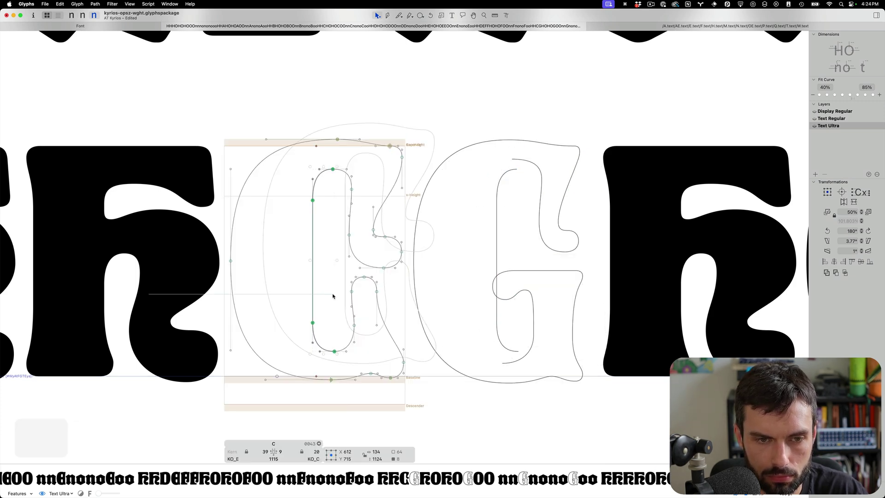
pyautogui.click(265, 453)
pyautogui.write('==O')
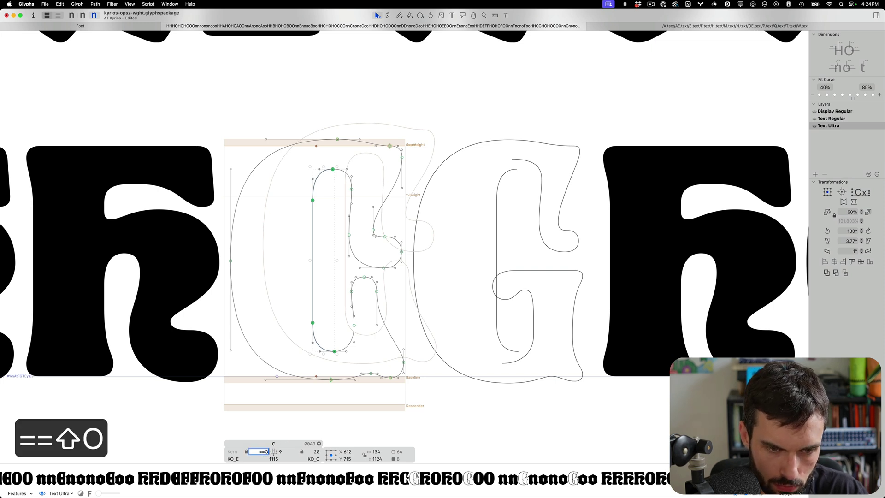
pyautogui.press('Return')
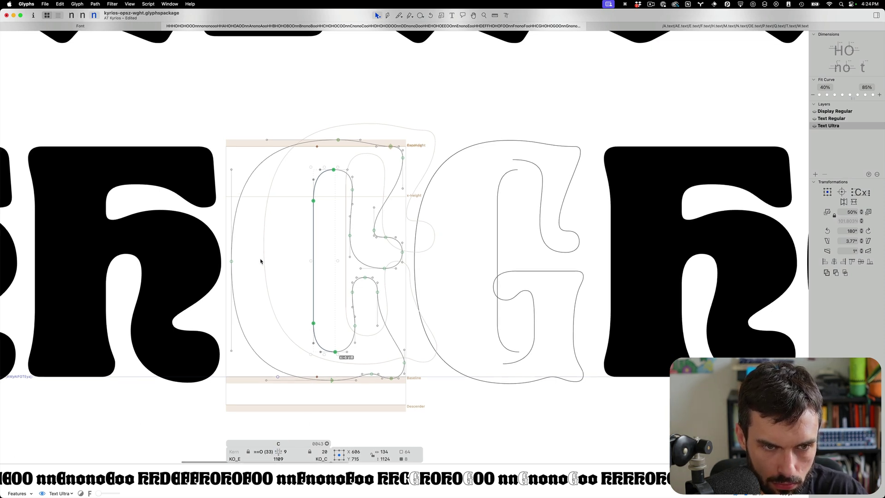
# Copy the respaced C's left counter side again and substitute it for the version previously pasted in the G
pyautogui.click(290, 260)
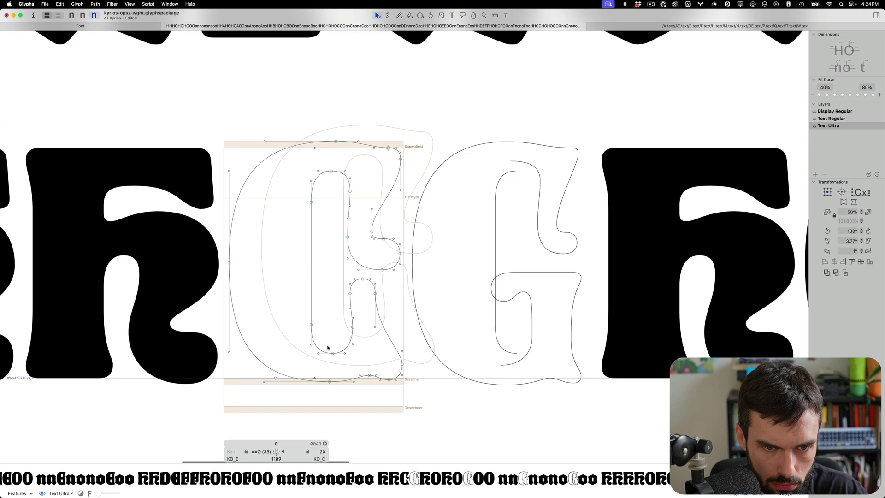
pyautogui.moveTo(335, 362); pyautogui.dragTo(285, 148)
pyautogui.press('cmd+c')
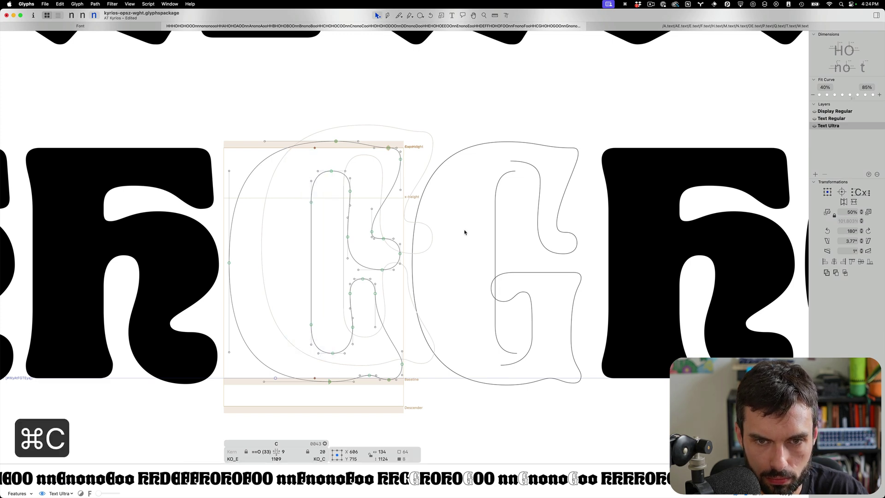
pyautogui.doubleClick(495, 229)
pyautogui.click(496, 230)
pyautogui.press('BackSpace')
pyautogui.press('super+v')
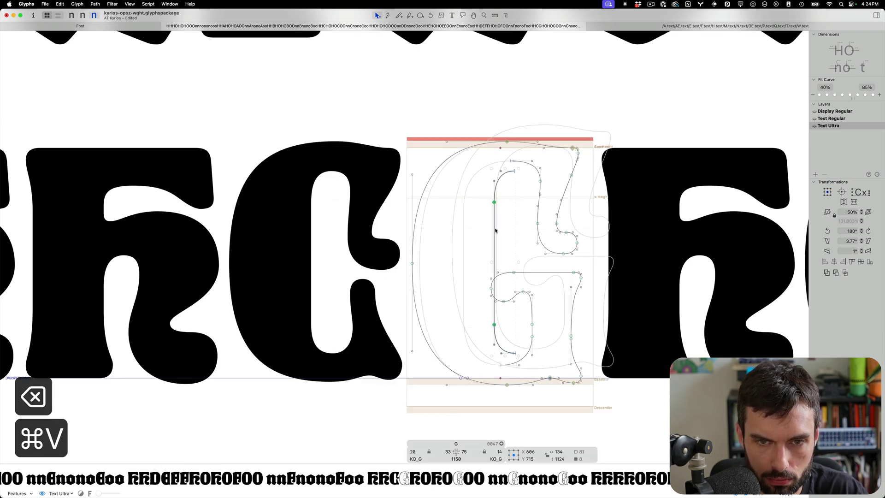
# Join the lower open ends of the G's counter at the bottom of the pasted C curve
pyautogui.scroll(5, 547, 258)
pyautogui.scroll(-1, 450, 309)
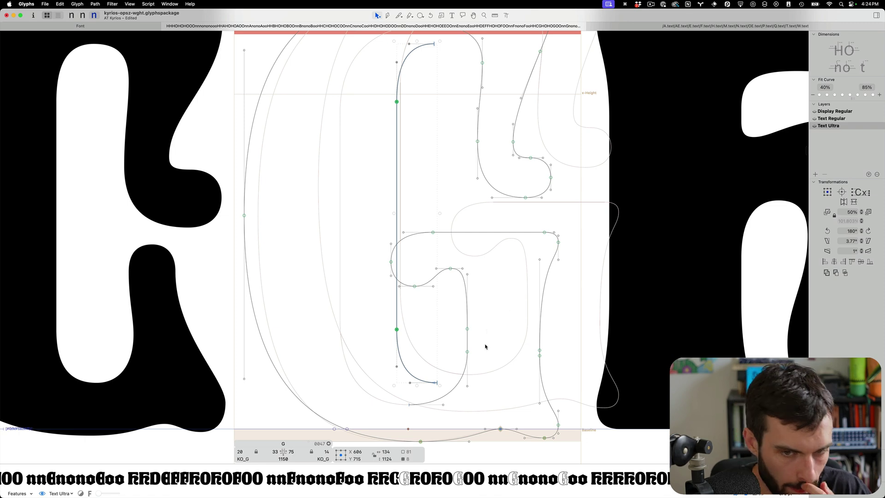
pyautogui.click(417, 400)
pyautogui.hscroll(1, 417, 401)
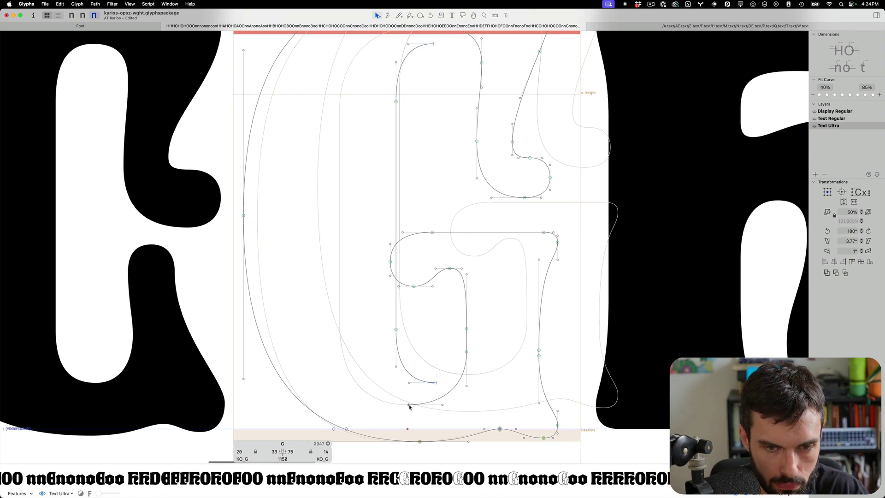
pyautogui.moveTo(409, 407); pyautogui.dragTo(437, 384)
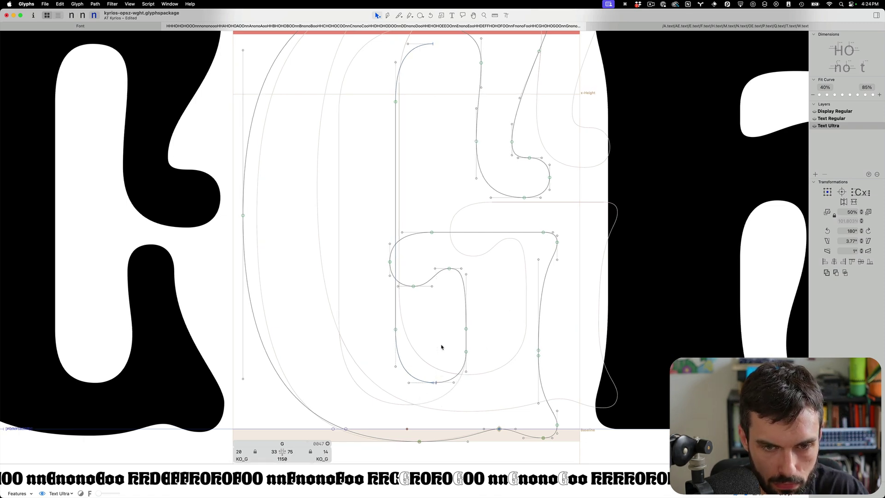
pyautogui.scroll(-5, 441, 348)
pyautogui.scroll(2, 511, 275)
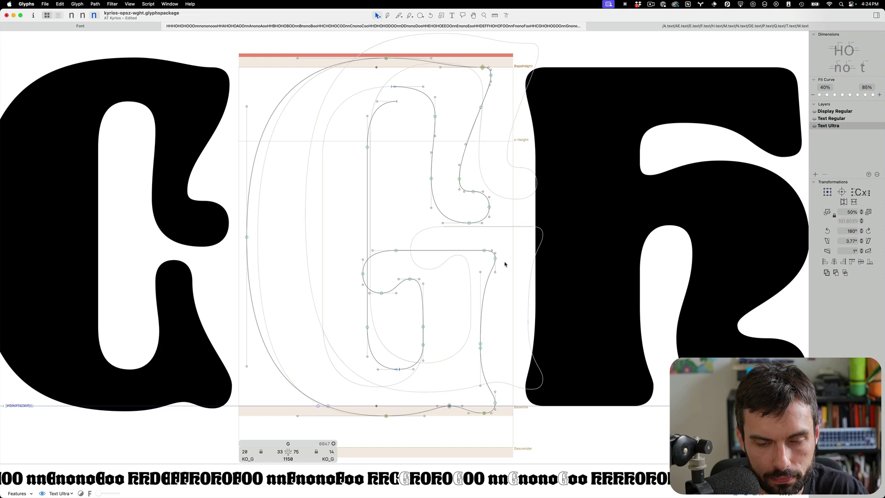
# Round the upper outer corner of the G's crossbar by nudging its side node down and its top node left to X 1019
pyautogui.hotkey('ctrl', 'alt', 'shift', 'Down')
pyautogui.hotkey('ctrl', 'alt', 'shift', 'Down')
pyautogui.hotkey('ctrl', 'alt', 'shift', 'Down')
pyautogui.rightClick(481, 266)
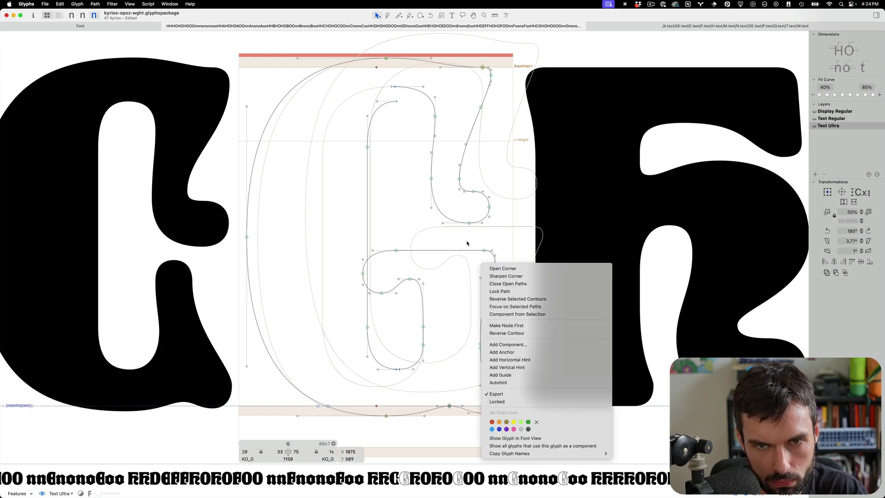
pyautogui.moveTo(466, 241); pyautogui.dragTo(492, 272)
pyautogui.hotkey('ctrl', 'alt', 'shift', 'Left')
pyautogui.hotkey('ctrl', 'alt', 'shift', 'Left')
pyautogui.hotkey('ctrl', 'alt', 'shift', 'Left')
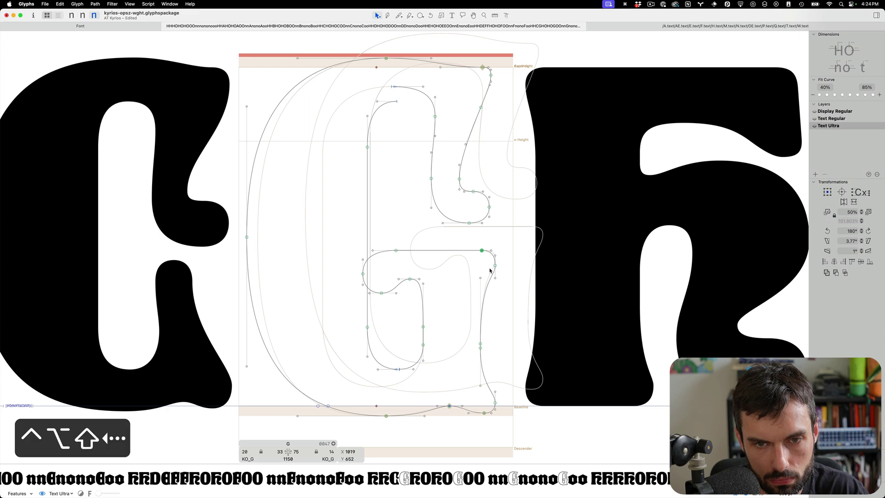
# Join the upper open ends of the G's counter at Y 1277 and pull its upper right side inward and down
pyautogui.click(399, 94)
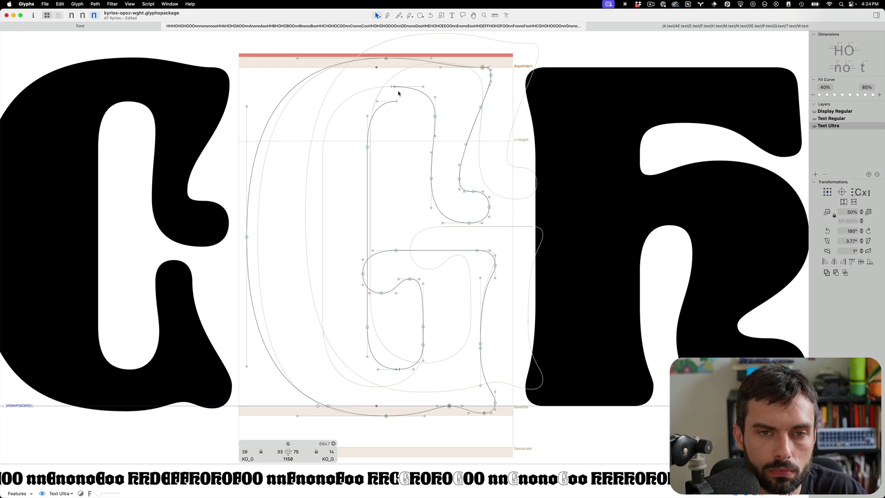
pyautogui.press('super+z')
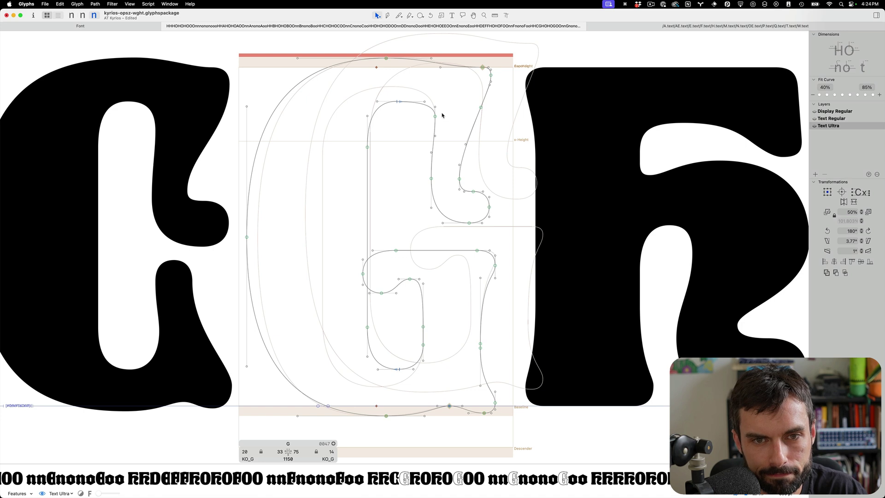
pyautogui.moveTo(435, 114)
pyautogui.mouseDown()
pyautogui.moveTo(409, 189)
pyautogui.moveTo(433, 116)
pyautogui.moveTo(429, 131)
pyautogui.mouseUp()
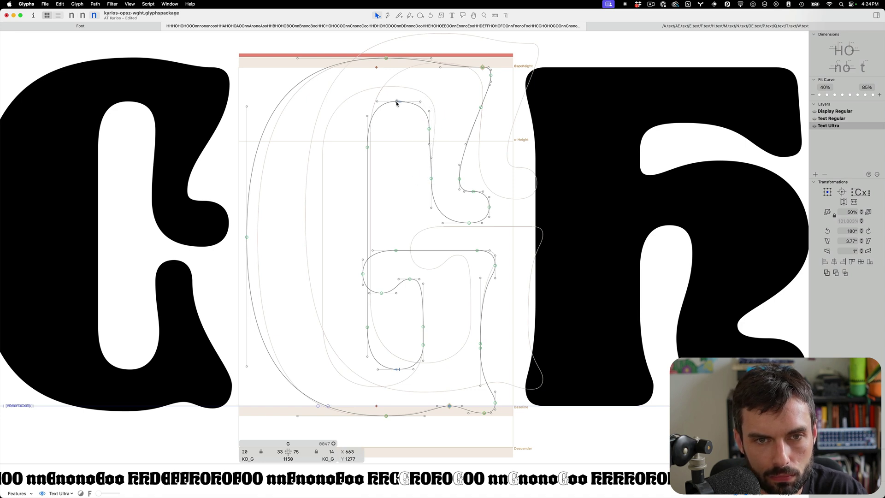
# Thicken the G's upper terminal by nudging the node on its inner side left into the counter
pyautogui.click(433, 185)
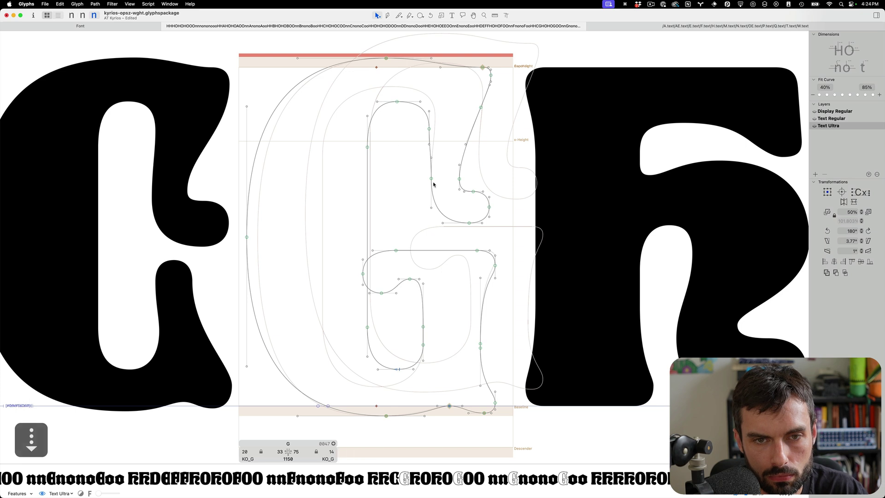
pyautogui.moveTo(433, 185); pyautogui.dragTo(410, 174)
pyautogui.hotkey('ctrl', 'alt', 'shift', 'Left')
pyautogui.hotkey('ctrl', 'alt', 'shift', 'Left')
pyautogui.hotkey('ctrl', 'alt', 'shift', 'Left')
pyautogui.hotkey('ctrl', 'alt', 'shift', 'Left')
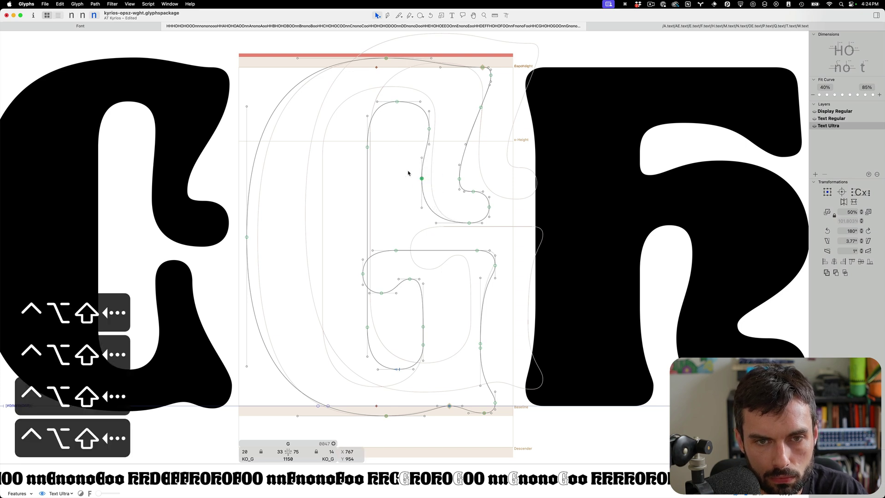
pyautogui.hotkey('ctrl', 'alt', 'shift', 'Right')
# Enlarge the ball of the G's upper terminal upward and inward to 167 by 280 units
pyautogui.moveTo(506, 228); pyautogui.dragTo(473, 153)
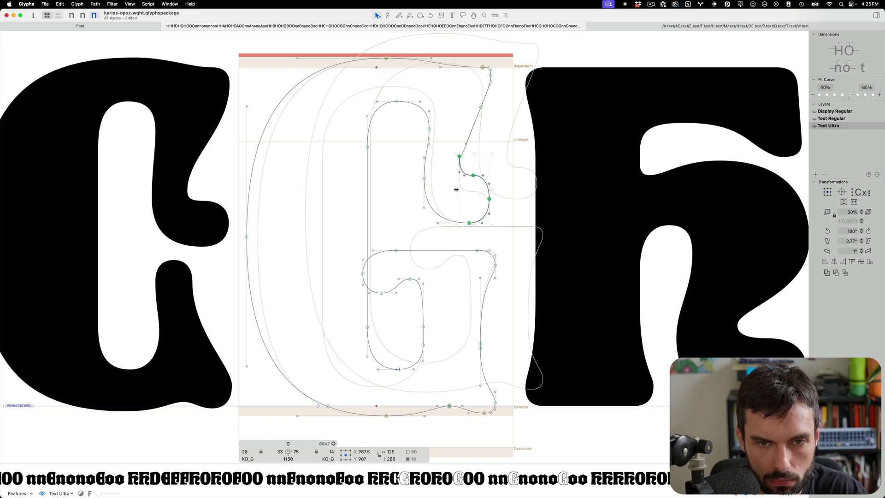
pyautogui.moveTo(456, 189); pyautogui.dragTo(445, 189)
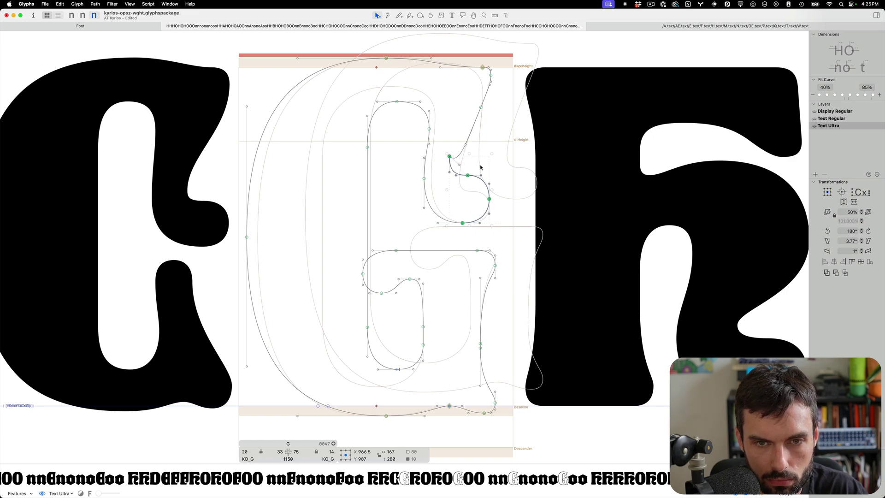
pyautogui.click(485, 165)
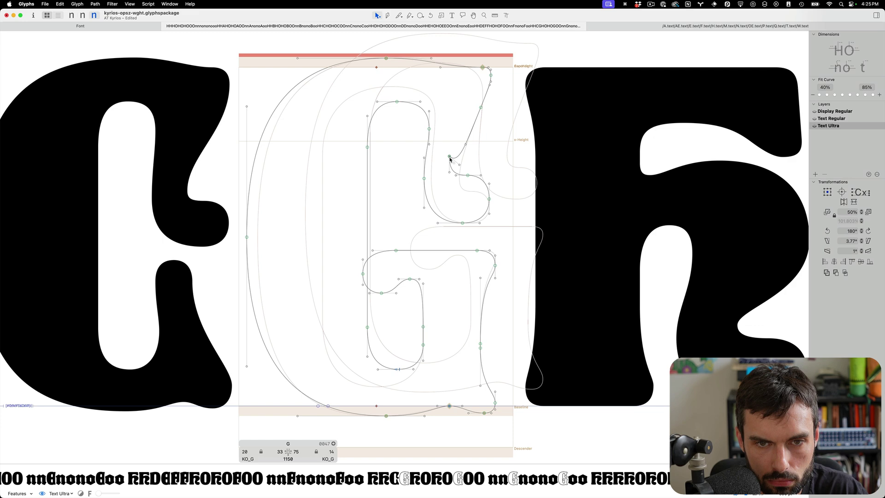
# Move the node where the G's upper terminal meets its ball to X 925, Y 1011, make it smooth and align its handles vertically
pyautogui.moveTo(450, 159); pyautogui.dragTo(461, 165)
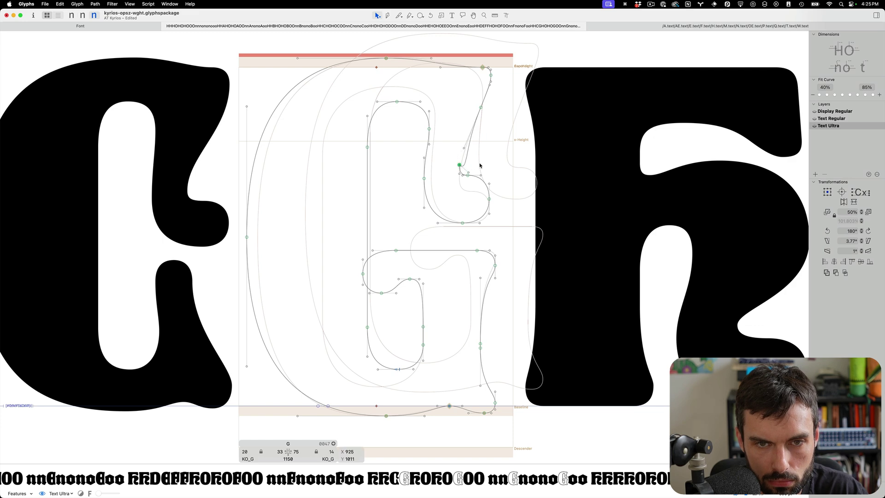
pyautogui.click(480, 166)
pyautogui.click(460, 174)
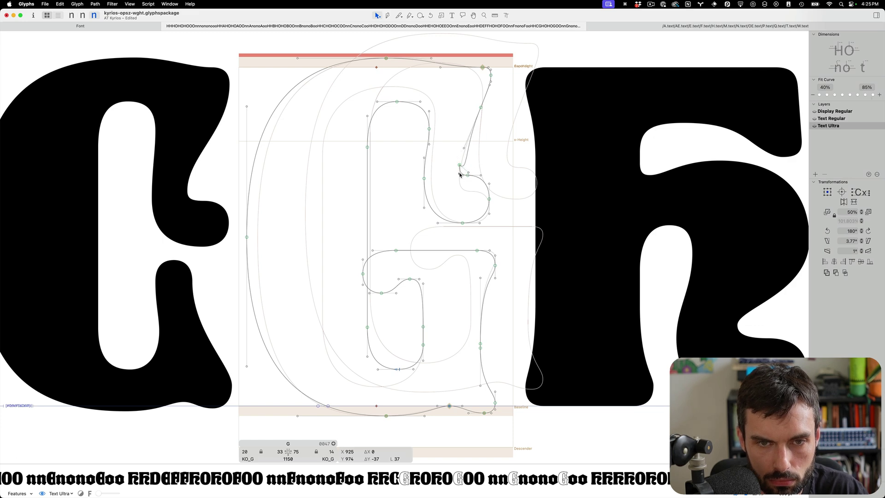
pyautogui.press('Return')
pyautogui.click(470, 149)
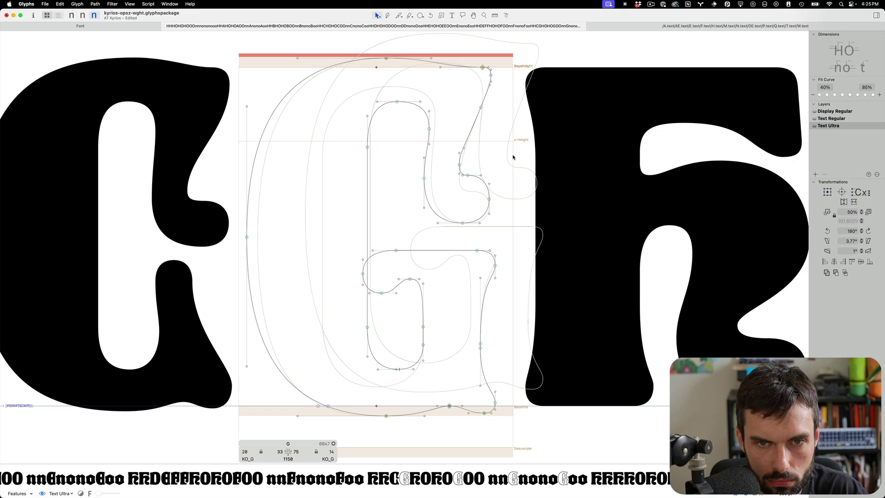
pyautogui.moveTo(513, 157)
pyautogui.mouseDown()
pyautogui.moveTo(468, 81)
pyautogui.moveTo(462, 152)
pyautogui.moveTo(459, 145)
pyautogui.mouseUp()
pyautogui.click(378, 134)
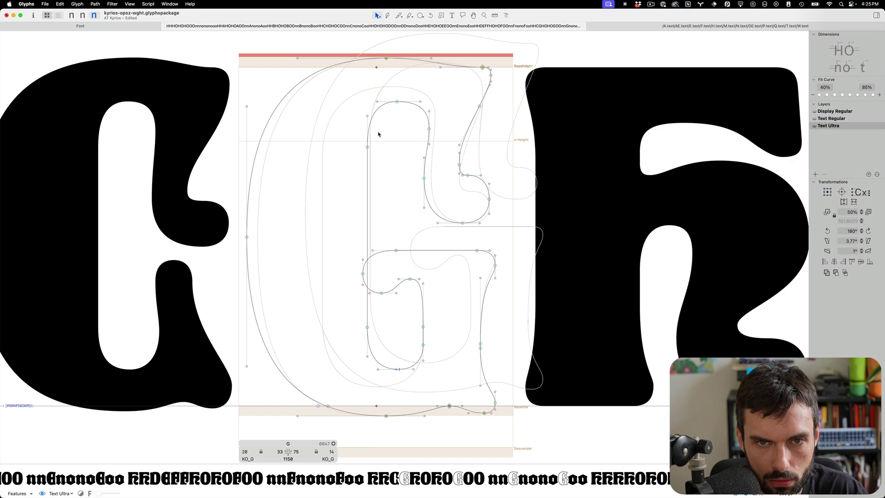
# Delete the middle node on the outer edge of the G's upper terminal and switch to the Display Regular master
pyautogui.scroll(3, 470, 101)
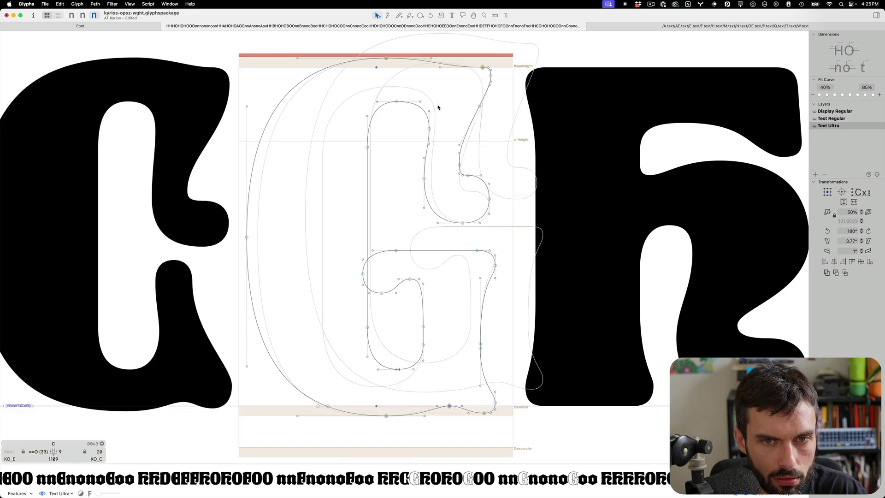
pyautogui.moveTo(464, 94); pyautogui.dragTo(483, 154)
pyautogui.press('BackSpace')
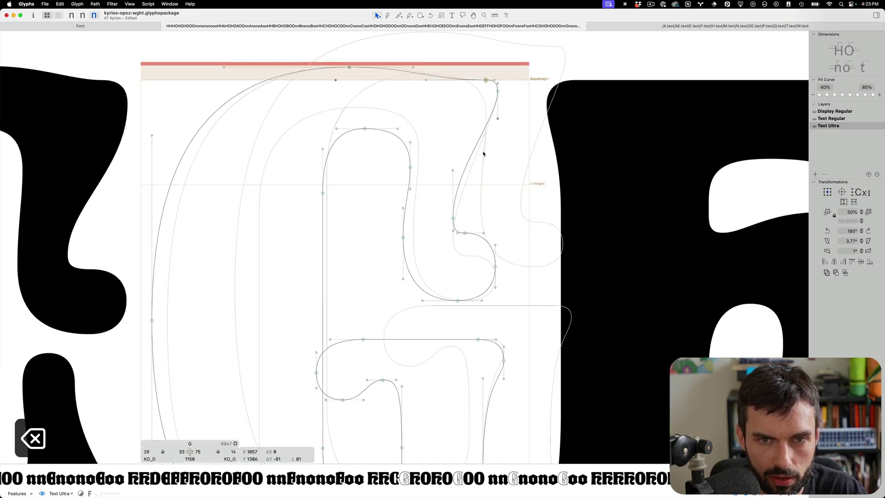
pyautogui.press('super+1')
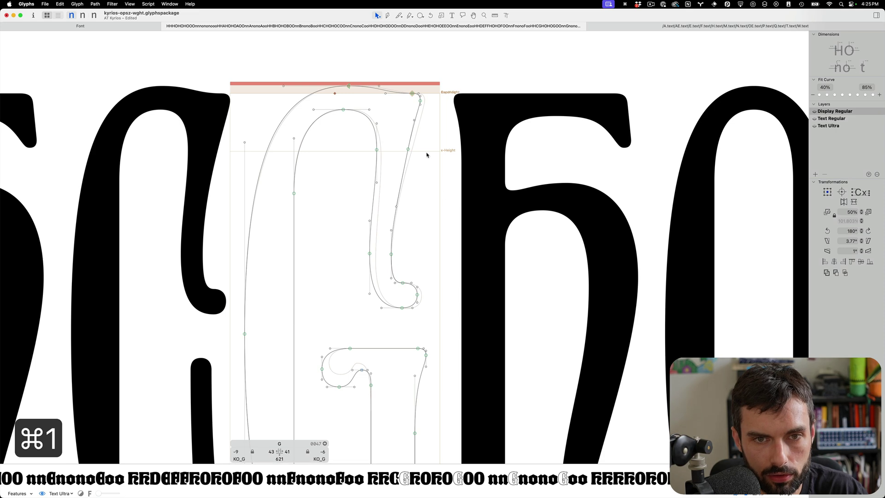
pyautogui.moveTo(426, 152); pyautogui.dragTo(397, 145)
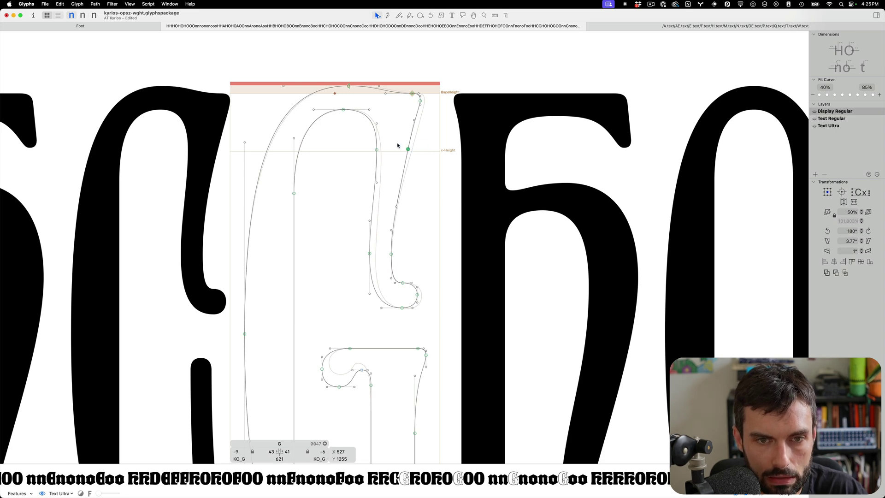
pyautogui.press('BackSpace')
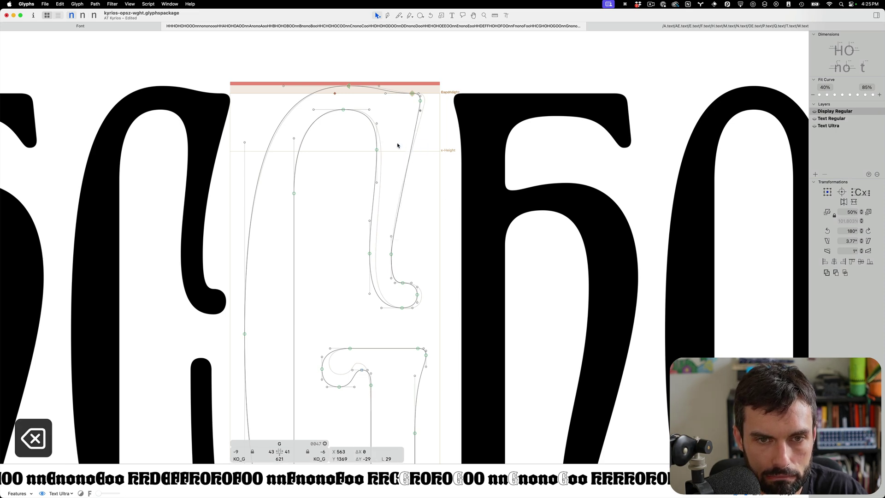
pyautogui.press('super+a')
pyautogui.press('super+z')
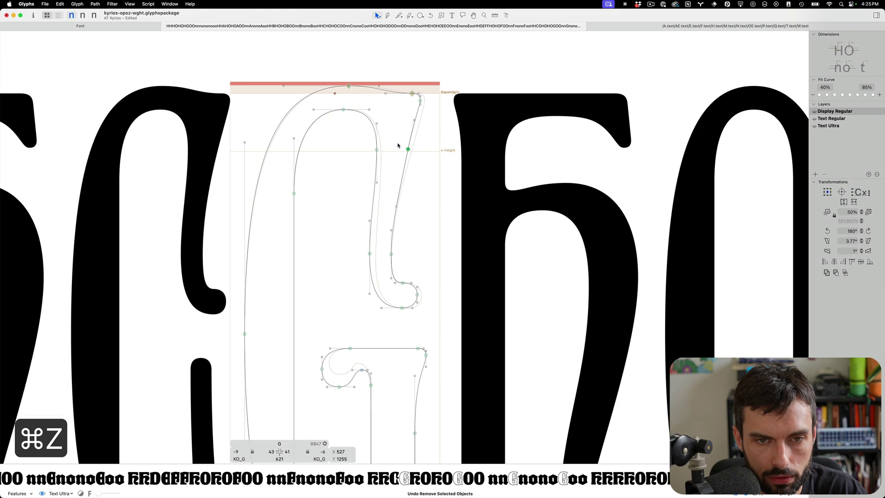
# Replace the Display Regular G's background drawing with a copy of its current foreground outline
pyautogui.press('super+a')
pyautogui.press('super+c')
pyautogui.press('super+b')
pyautogui.press('super+a')
pyautogui.press('BackSpace')
pyautogui.press('super+v')
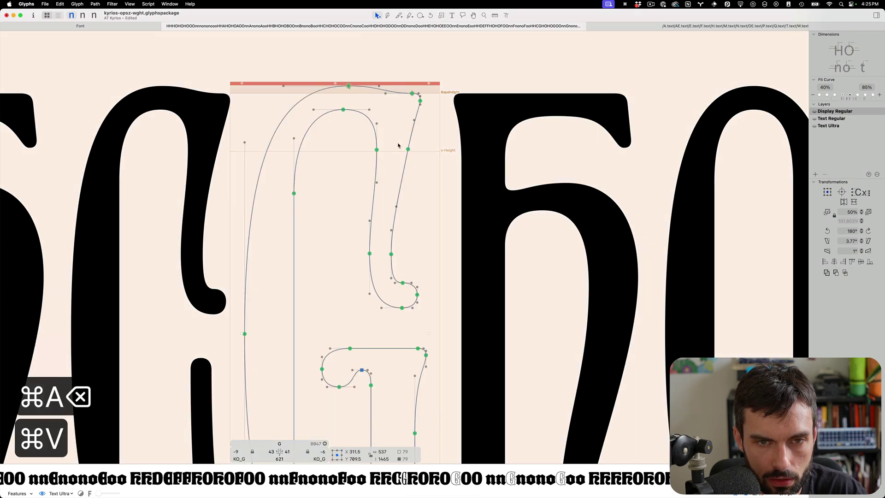
pyautogui.press('super+b')
# Delete the middle node on the outer edge of the G's upper terminal, extend the lower curve's handle upward, preview and save
pyautogui.moveTo(438, 170); pyautogui.dragTo(388, 132)
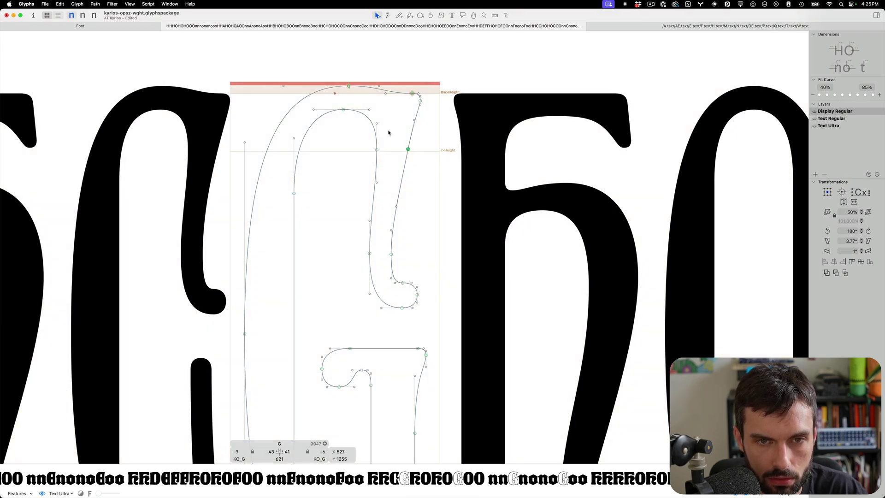
pyautogui.press('BackSpace')
pyautogui.moveTo(391, 238); pyautogui.dragTo(389, 201)
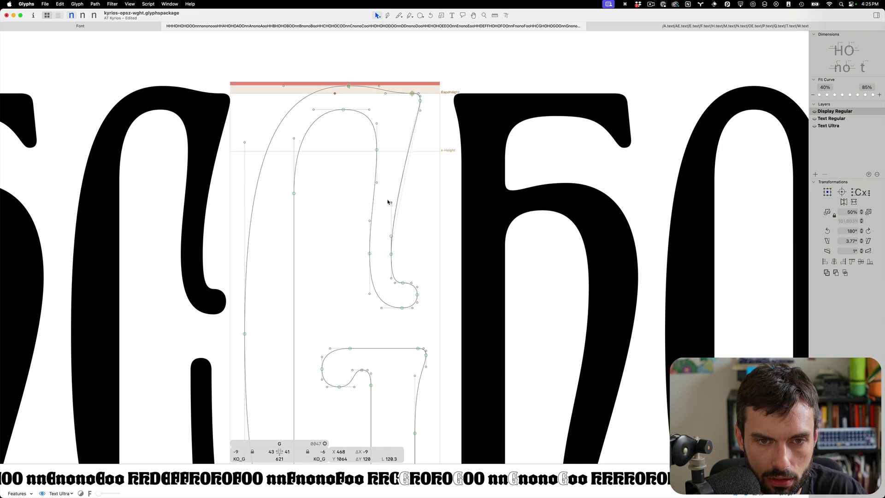
pyautogui.click(439, 120)
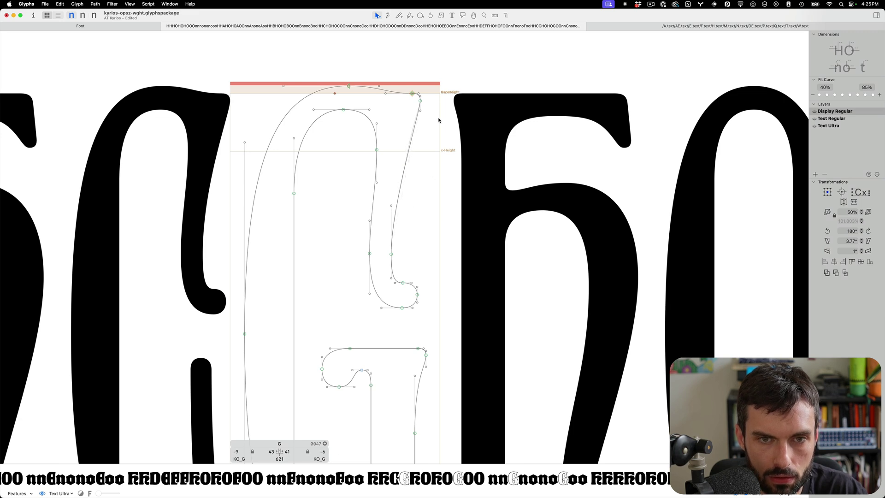
pyautogui.press('space')
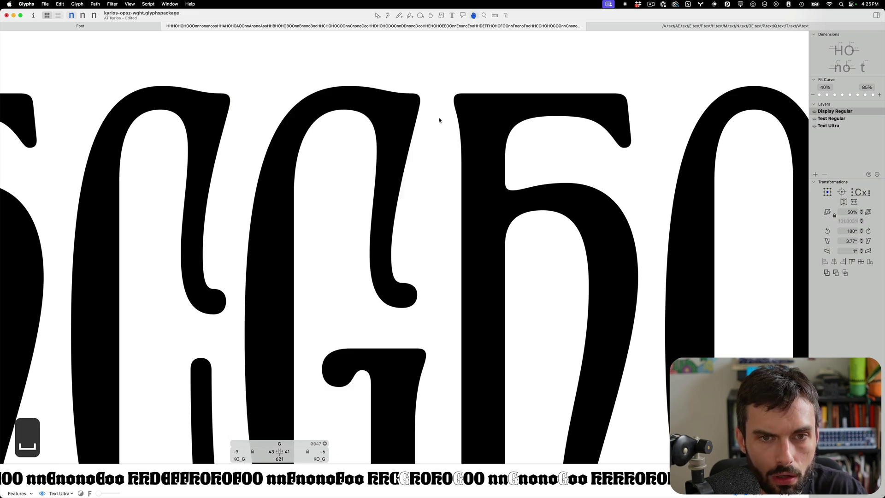
pyautogui.press('space')
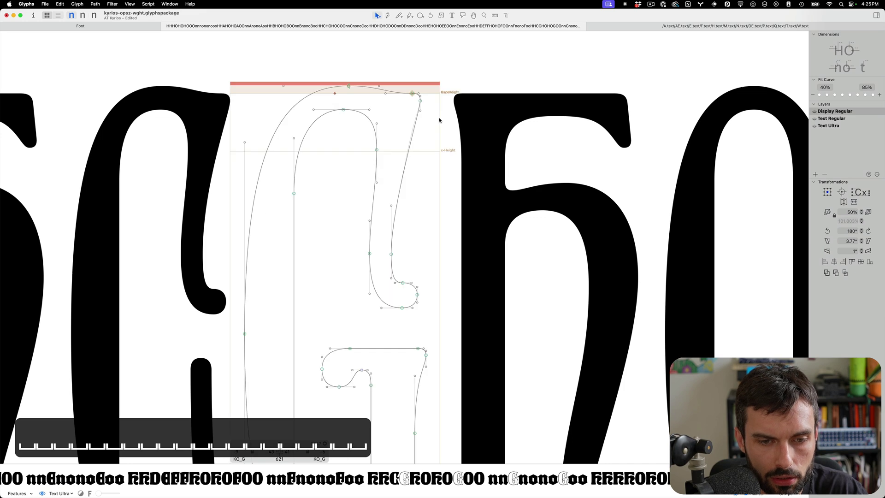
pyautogui.press('cmd+s')
# Try shifting the handle below the G's upper outer corner vertically, and save the font
pyautogui.moveTo(422, 117); pyautogui.dragTo(402, 106)
pyautogui.hotkey('shift', 'Up')
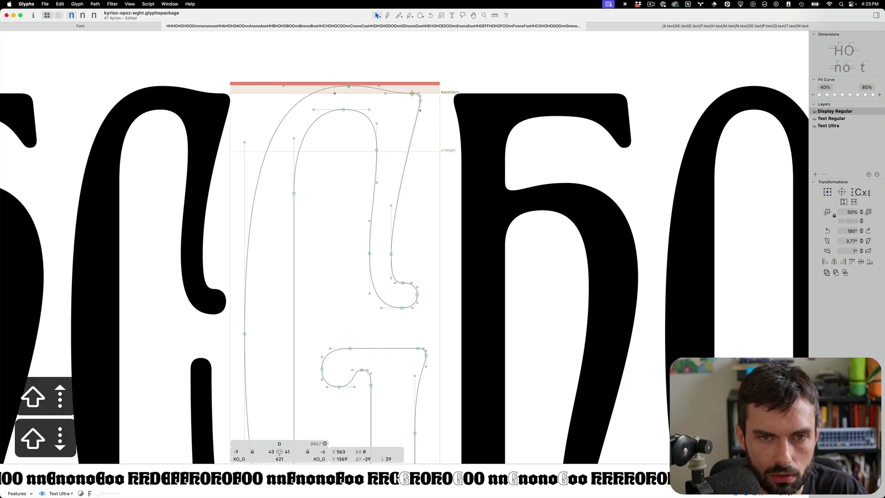
pyautogui.press('t')
pyautogui.press('cmd+s')
# Nudge the node above the ball on the terminal's outer edge left to X 473 with its handles, and save
pyautogui.scroll(-2, 388, 123)
pyautogui.press('Escape')
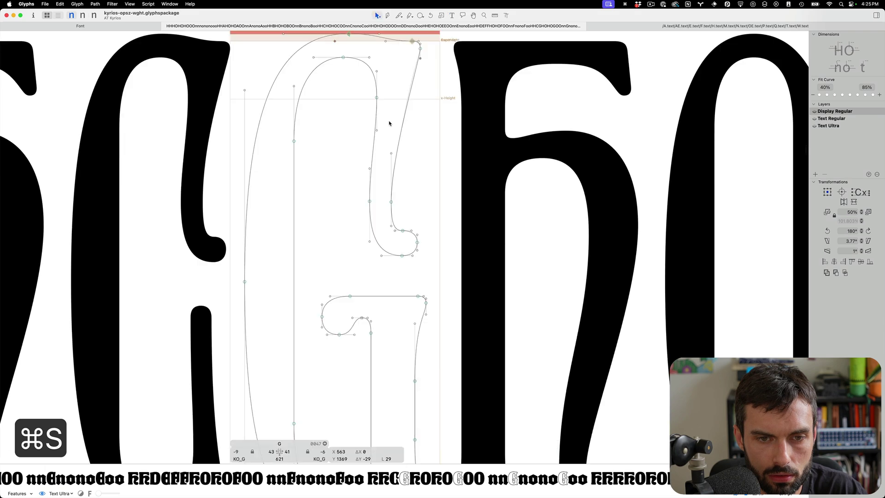
pyautogui.moveTo(401, 204); pyautogui.dragTo(377, 191)
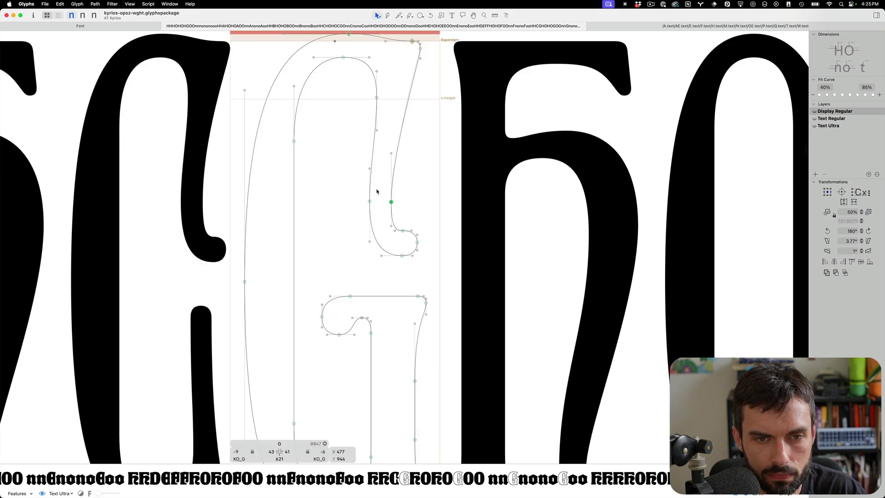
pyautogui.hotkey('ctrl', 'alt', 'Left')
pyautogui.hotkey('ctrl', 'alt', 'Left')
pyautogui.hotkey('ctrl', 'alt', 'Left')
pyautogui.hotkey('ctrl', 'alt', 'Left')
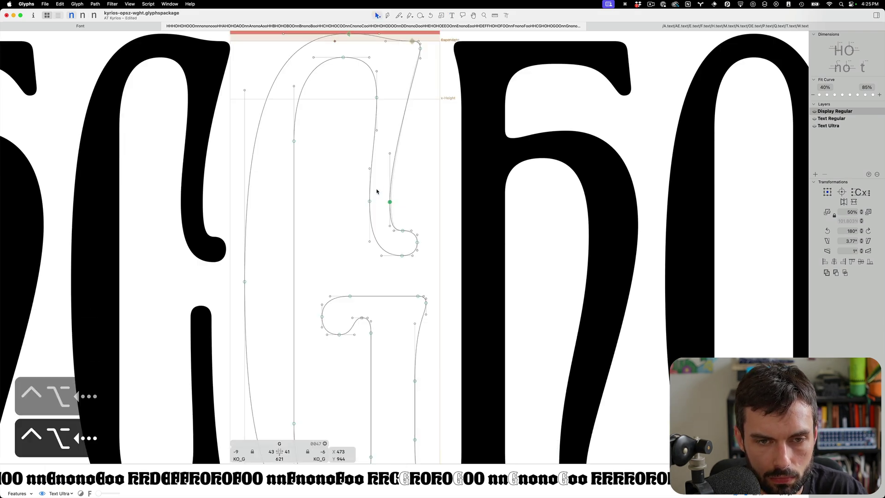
pyautogui.press('t')
pyautogui.press('cmd+s')
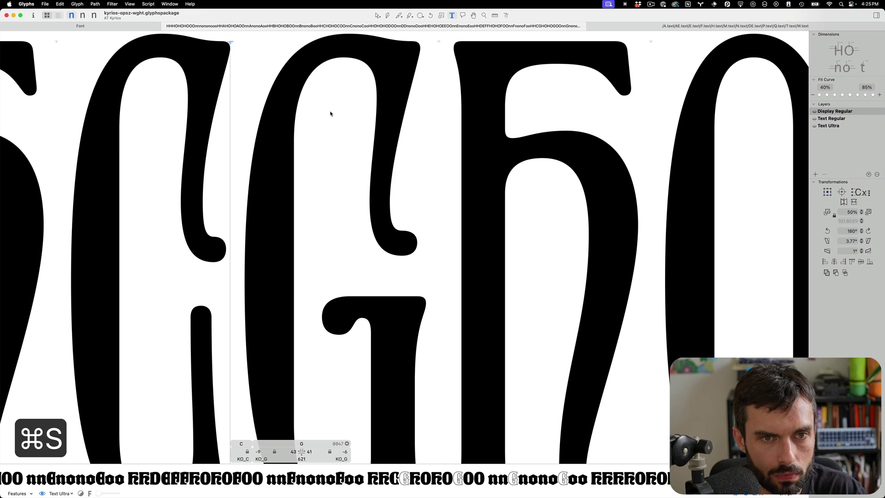
# Review the Display Regular G among its neighbouring letters at a smaller size and save the font
pyautogui.press('Escape')
pyautogui.scroll(-3, 333, 120)
pyautogui.press('t')
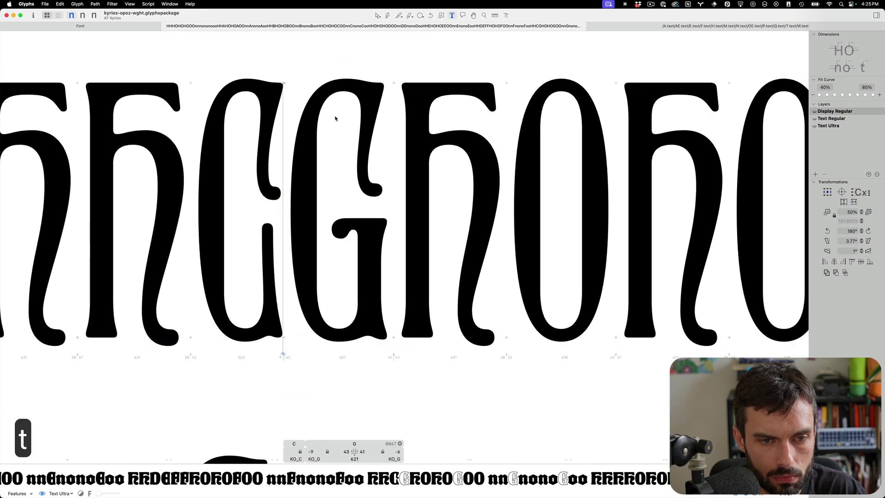
pyautogui.press('super+s')
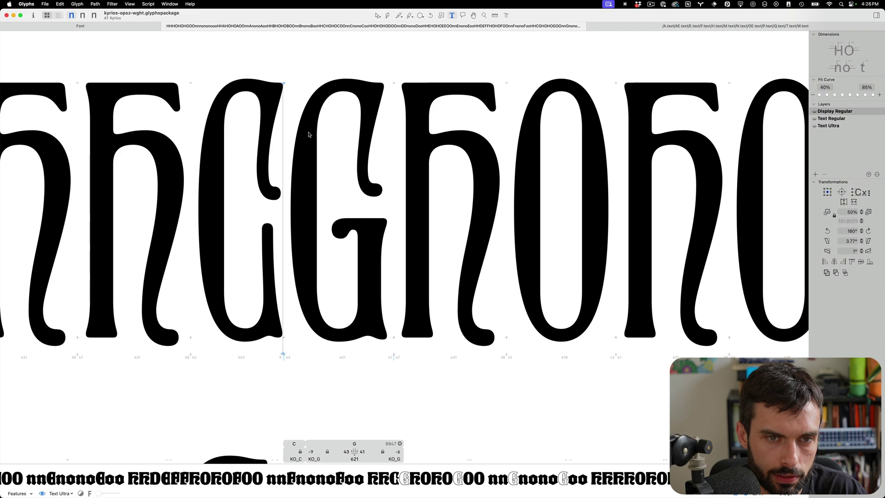
pyautogui.press('Escape')
pyautogui.press('super+s')
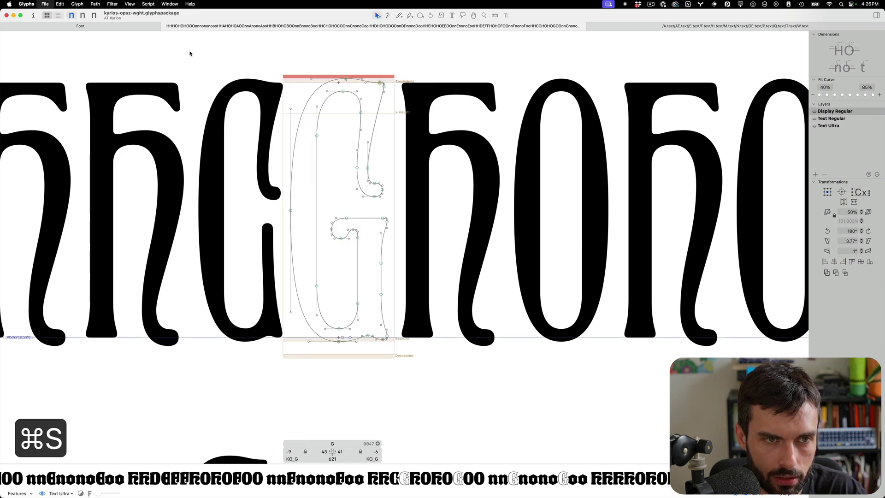
# Switch to the Text Regular master and replace the G's background drawing with a copy of its current outline
pyautogui.click(85, 17)
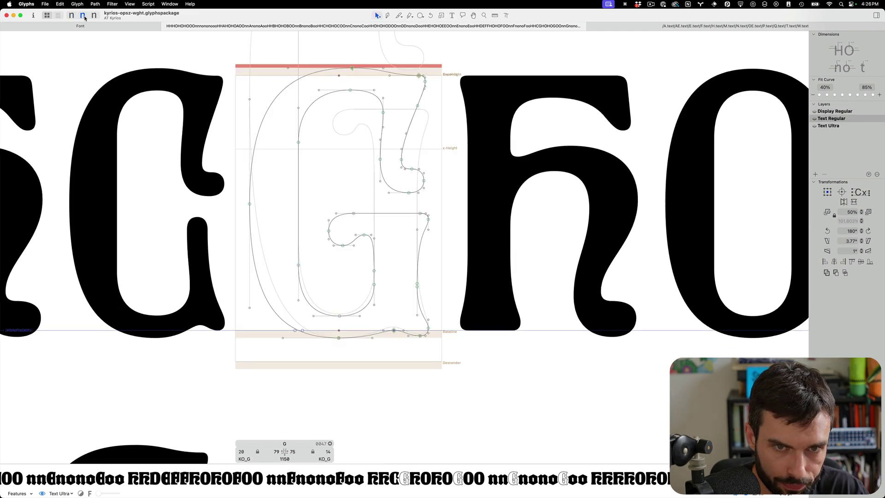
pyautogui.press('super+a')
pyautogui.press('super+c')
pyautogui.press('super+b')
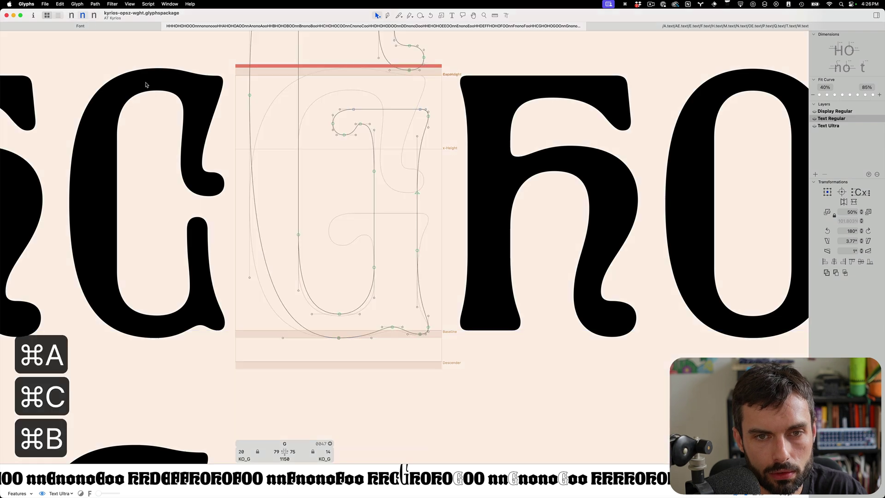
pyautogui.press('super+a')
pyautogui.press('BackSpace')
pyautogui.press('super+v')
pyautogui.press('super+b')
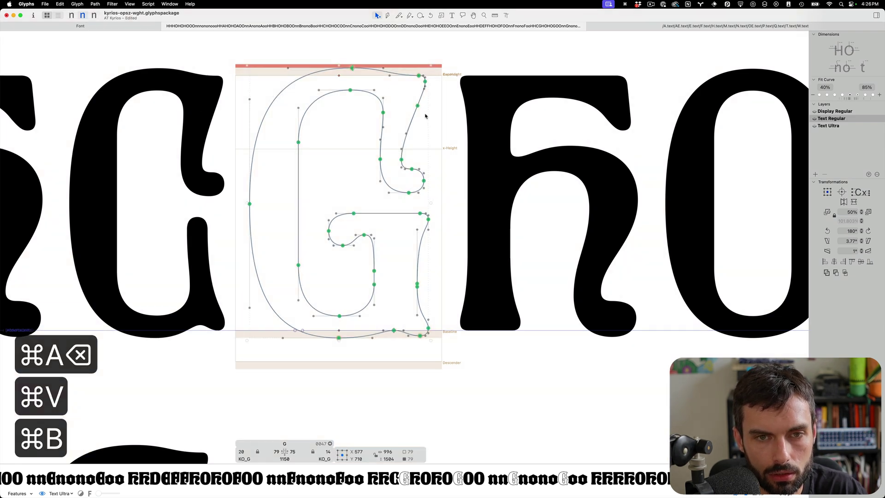
# Delete the middle node on the outer edge of the Text Regular G's upper terminal and save the font
pyautogui.press('BackSpace')
pyautogui.press('t')
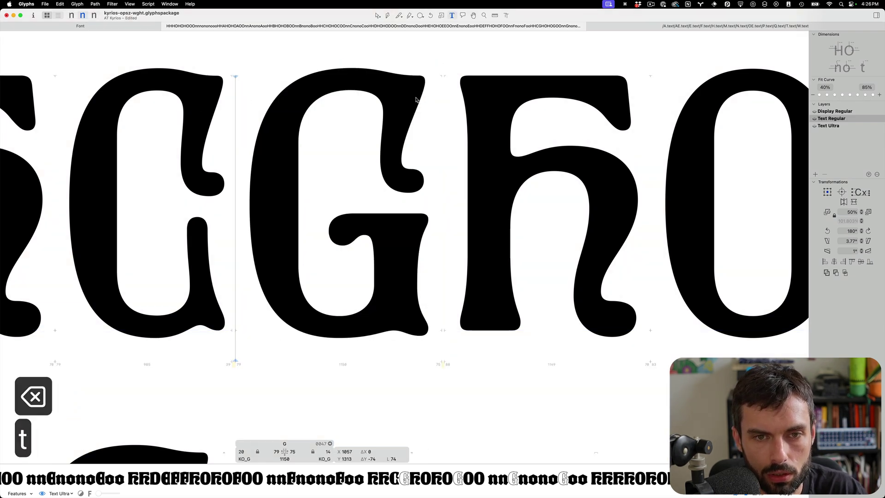
pyautogui.press('super+s')
# Close the Text Ultra G's outline by joining the open ends at the counter's bottom at X 673, Y 153, and save
pyautogui.press('super+3')
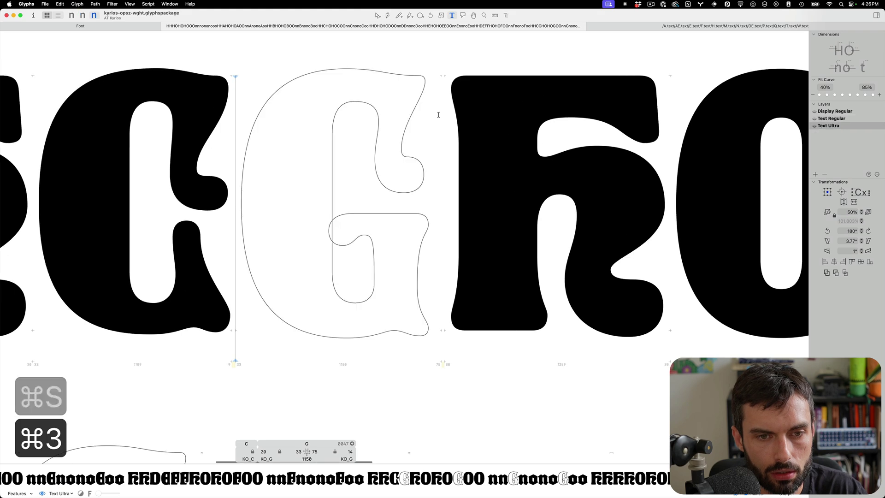
pyautogui.doubleClick(348, 138)
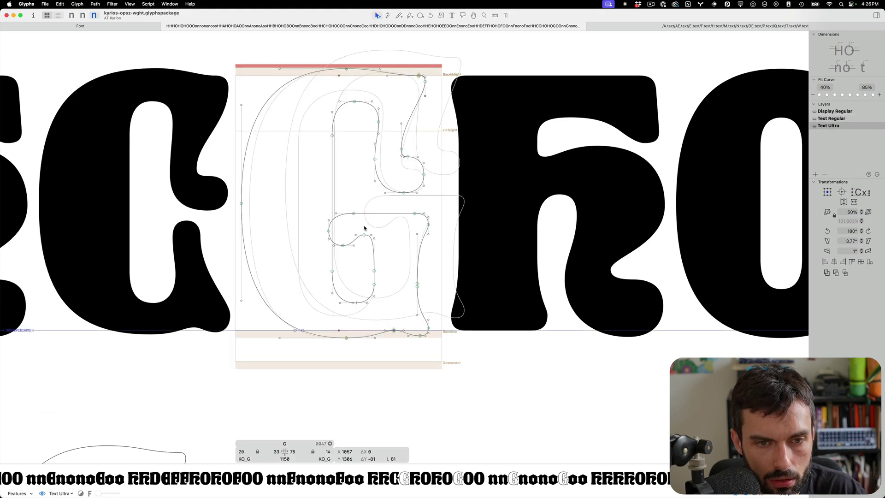
pyautogui.scroll(5, 365, 300)
pyautogui.click(341, 244)
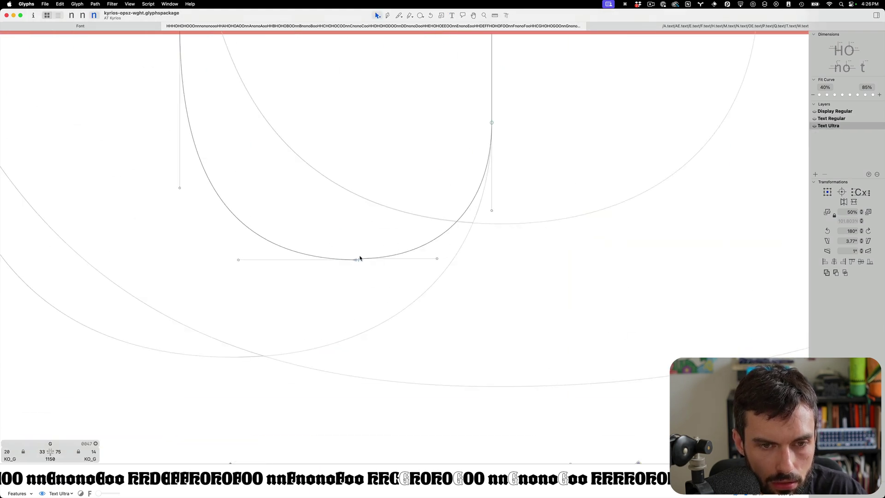
pyautogui.click(360, 259)
pyautogui.scroll(-5, 362, 235)
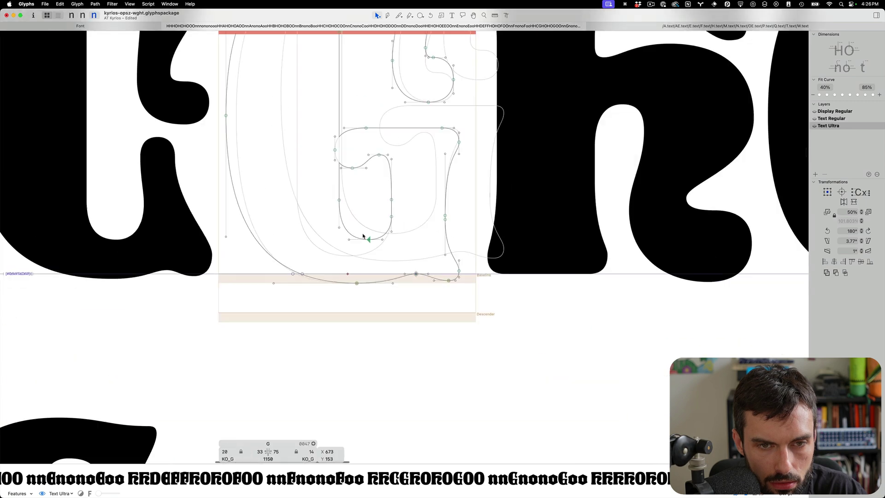
pyautogui.press('super+s')
# Enlarge the rounded inner end of the G's crossbar inward and down to 237 by 215 units
pyautogui.scroll(3, 385, 157)
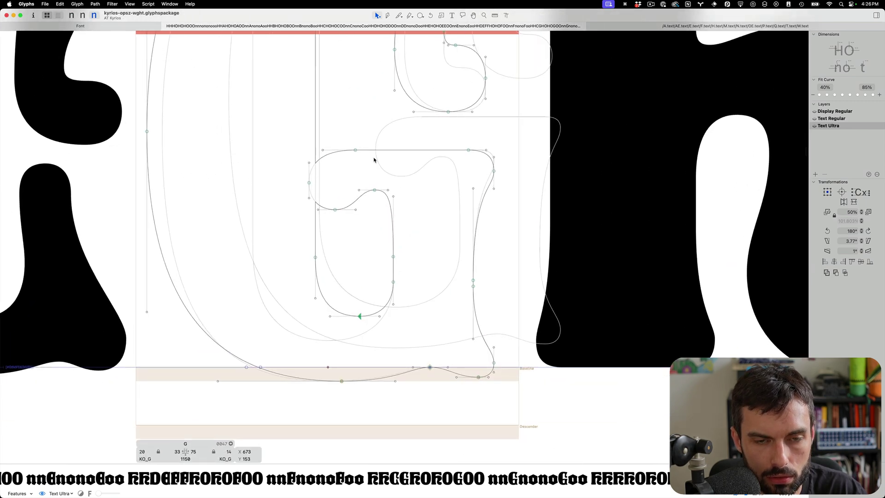
pyautogui.scroll(2, 375, 160)
pyautogui.moveTo(394, 278); pyautogui.dragTo(231, 127)
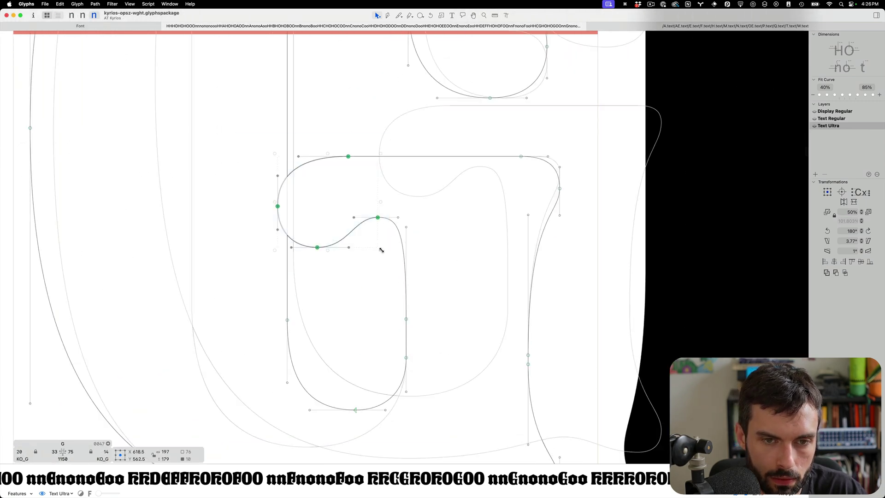
pyautogui.moveTo(381, 250); pyautogui.dragTo(400, 268)
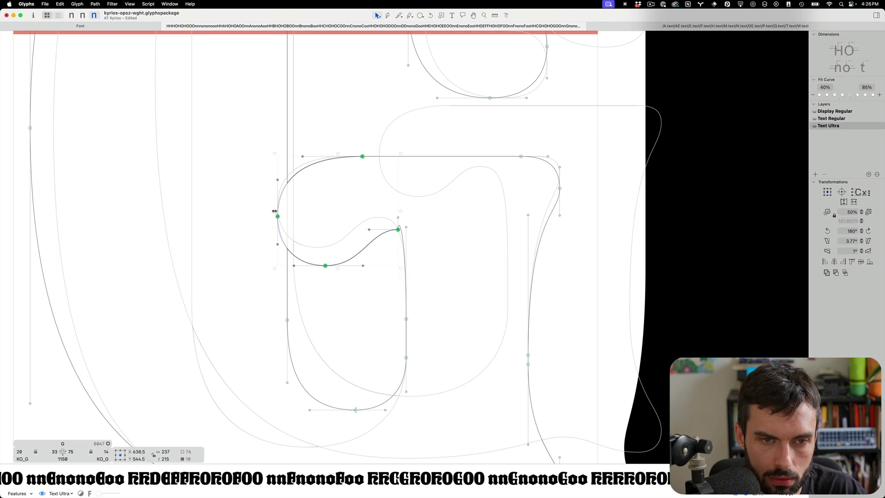
# Narrow the rounded inner end of the G's crossbar from its outer side and tighten the adjoining notch corner, placing its lower node at X 773, Y 488
pyautogui.moveTo(275, 211); pyautogui.dragTo(301, 211)
pyautogui.click(437, 225)
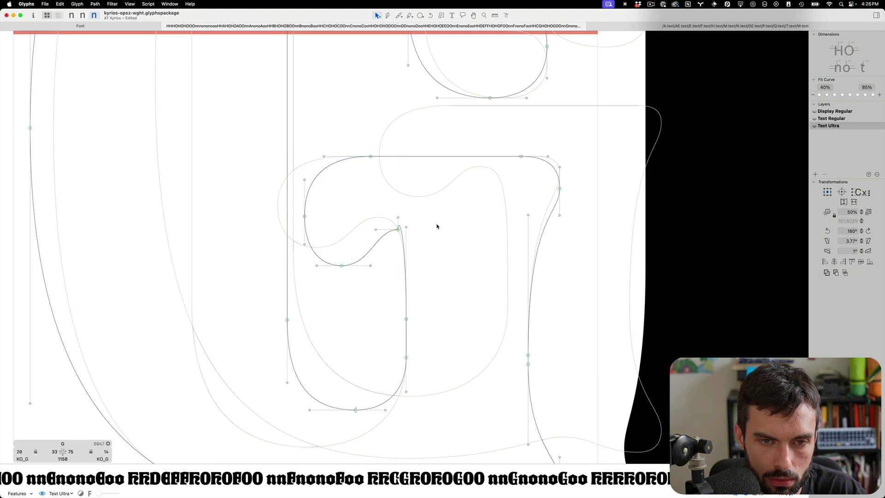
pyautogui.keyDown('shift'); pyautogui.click(367, 243); pyautogui.keyUp('shift')
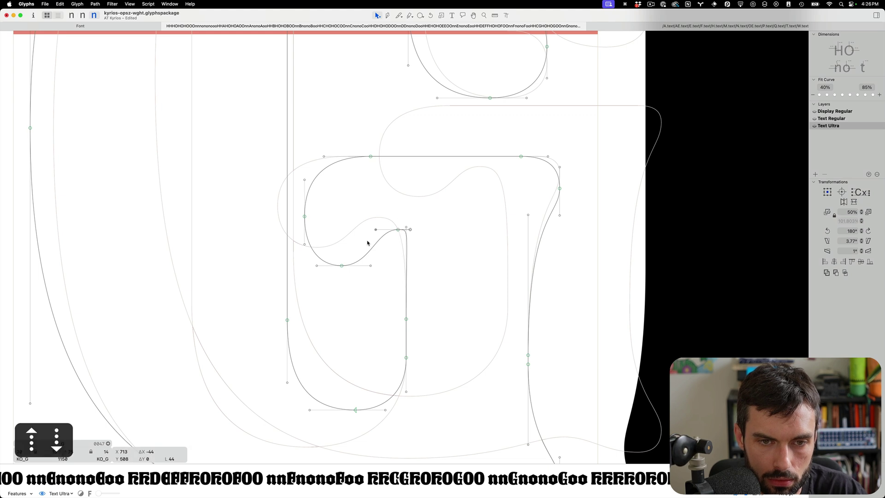
pyautogui.click(400, 230)
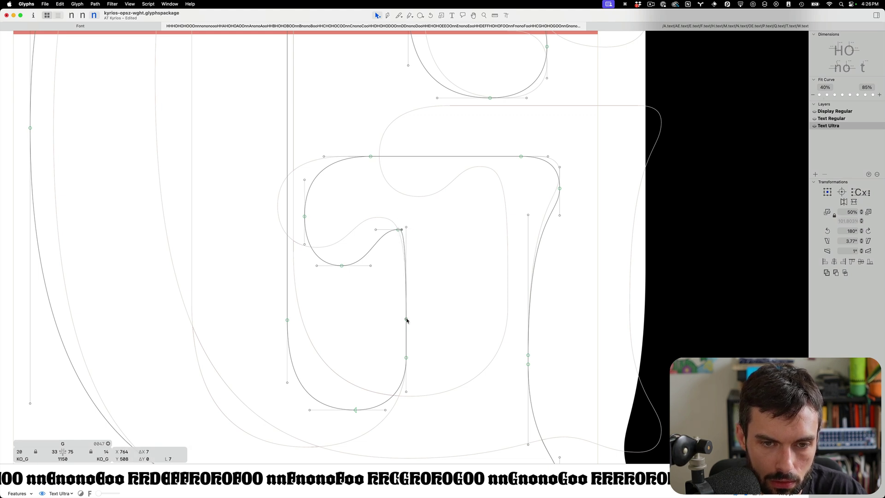
pyautogui.click(406, 243)
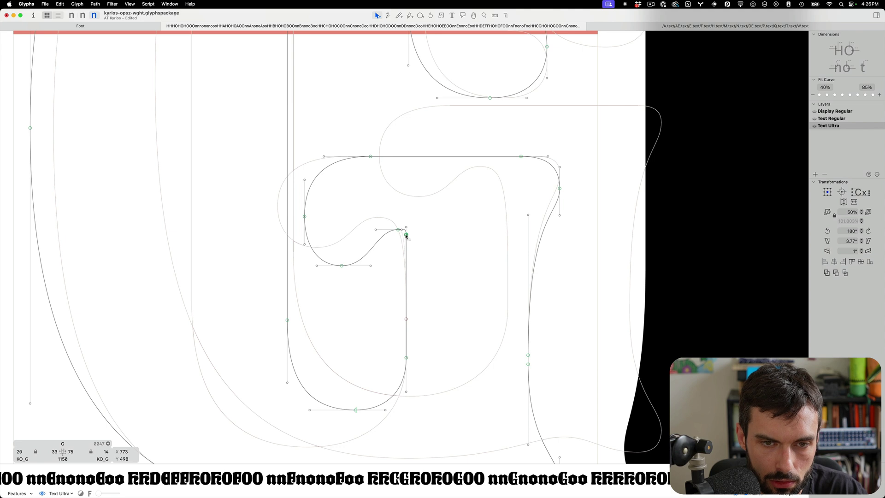
pyautogui.hotkey('shift', 'Down')
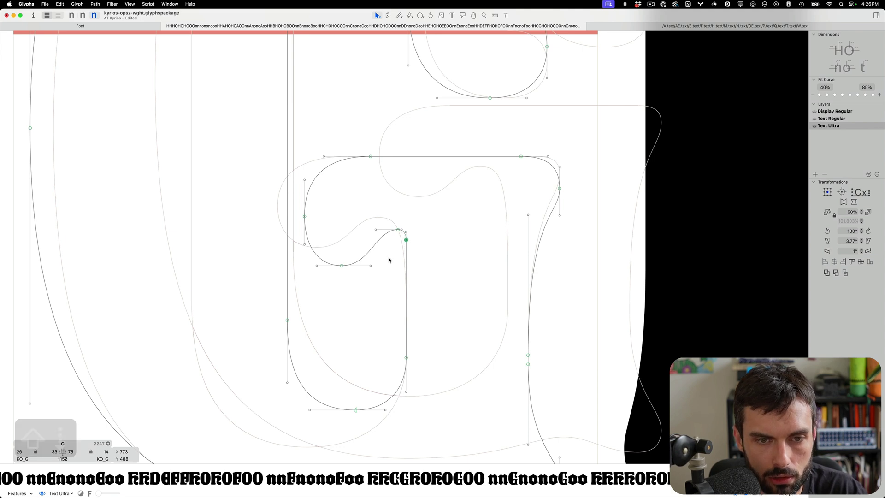
# Lengthen the handle on the underside of the crossbar's inner end to 86 units and move that end's leftmost node to X 583
pyautogui.moveTo(371, 265); pyautogui.dragTo(386, 267)
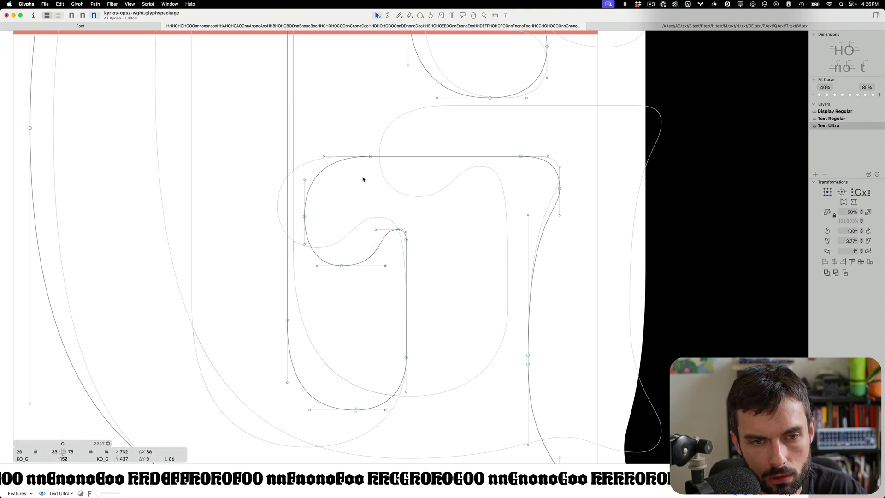
pyautogui.moveTo(356, 190); pyautogui.dragTo(295, 234)
pyautogui.hotkey('ctrl', 'alt', 'shift', 'Right')
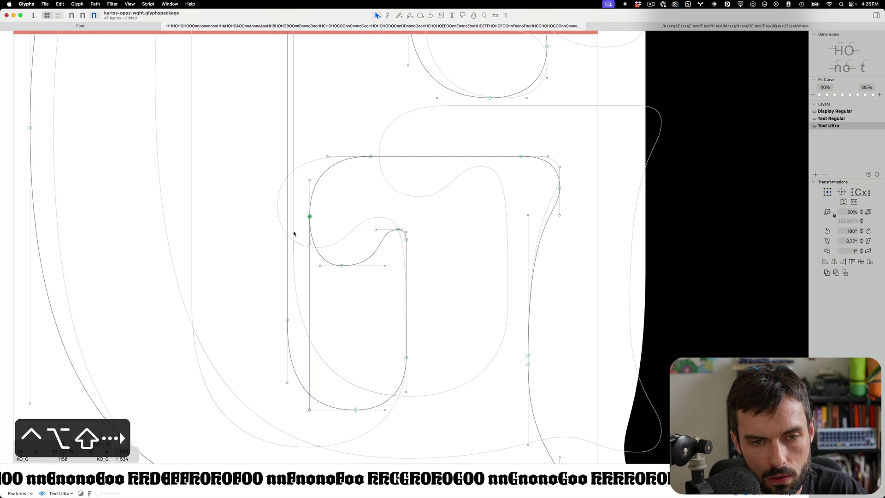
# Shift the right end of the G's crossbar and the stem and foot below it 150 units to the right
pyautogui.scroll(-5, 461, 219)
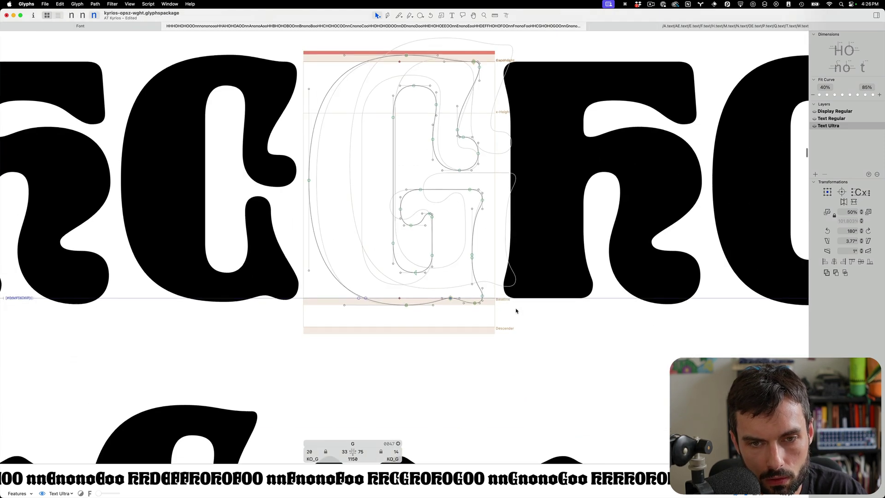
pyautogui.moveTo(516, 312); pyautogui.dragTo(439, 182)
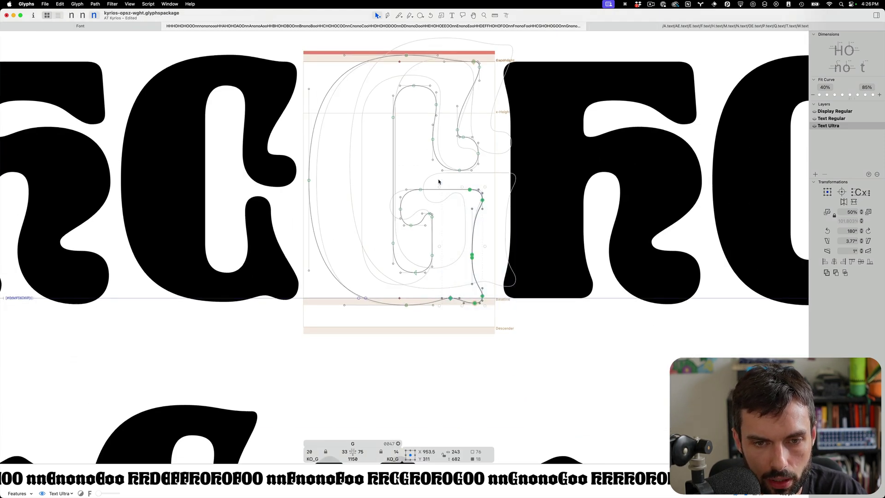
pyautogui.press('super+shift+Right')
pyautogui.press('super+shift+Right')
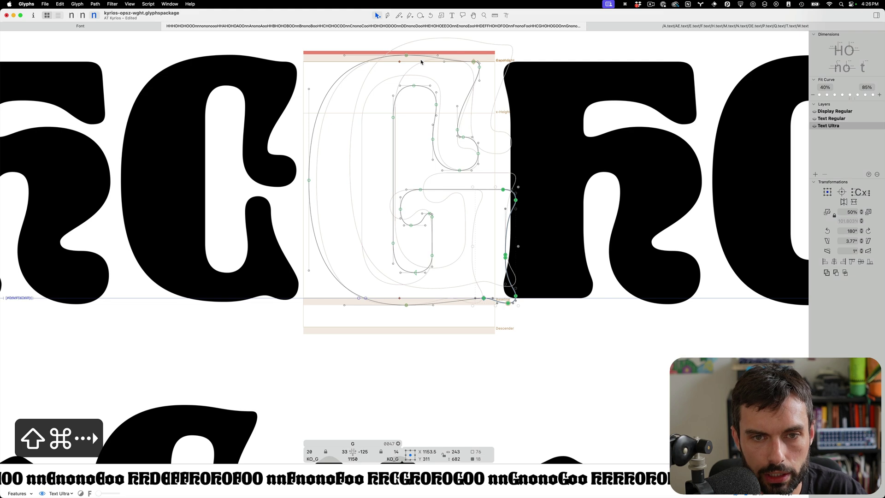
pyautogui.press('t')
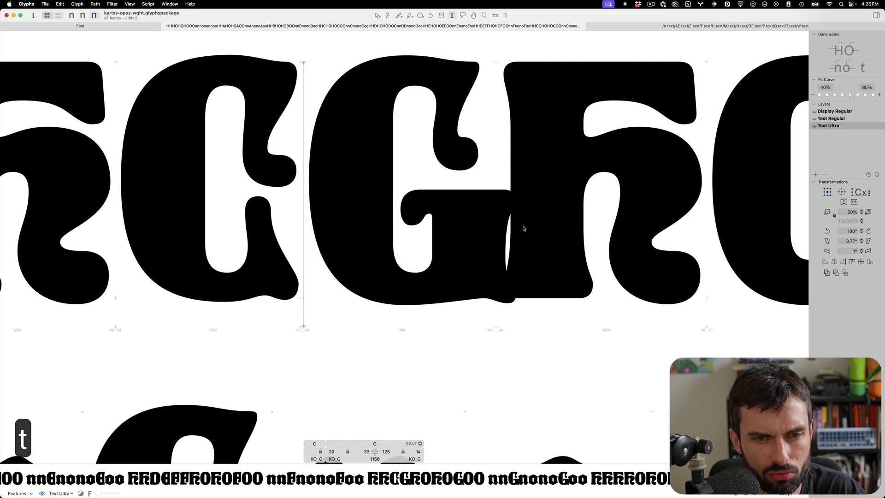
pyautogui.press('Escape')
pyautogui.hotkey('ctrl', 'alt', 'shift', 'Left')
pyautogui.hotkey('ctrl', 'alt', 'shift', 'Left')
pyautogui.hotkey('ctrl', 'alt', 'shift', 'Left')
pyautogui.hotkey('ctrl', 'alt', 'shift', 'Left')
pyautogui.hotkey('ctrl', 'alt', 'shift', 'Left')
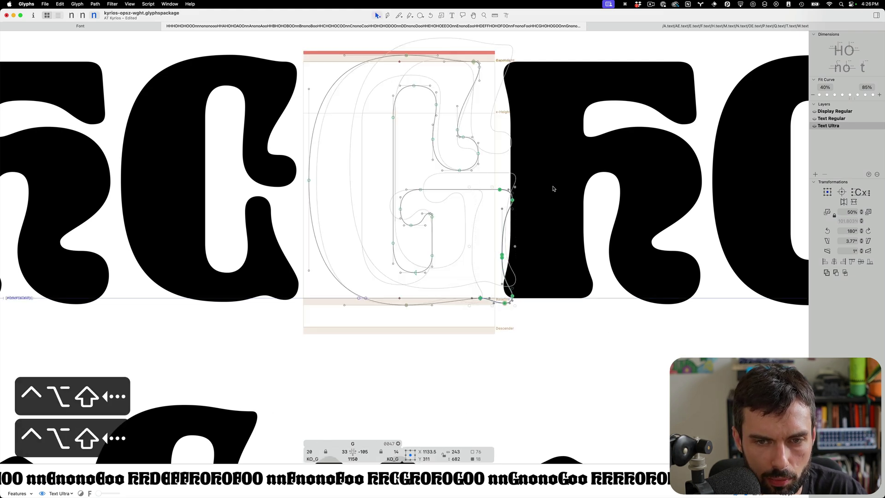
# Increase the G's right sidebearing to 5
pyautogui.press('t')
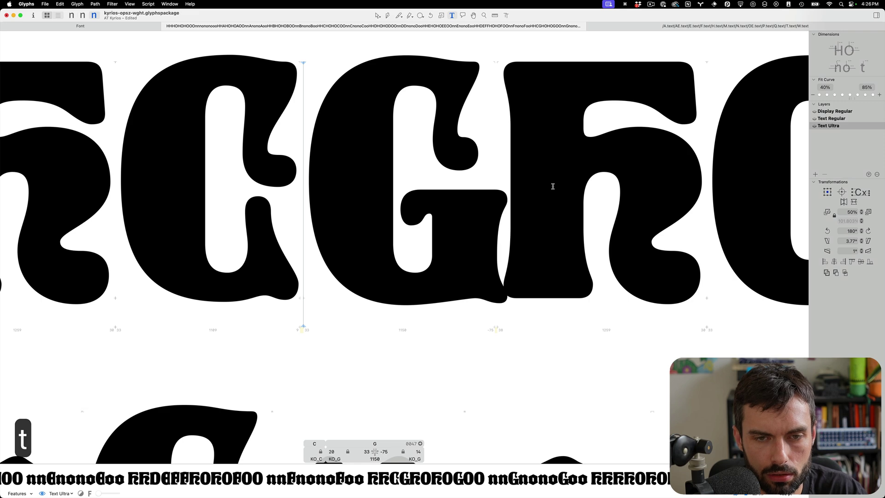
pyautogui.press('shift+super+Right')
pyautogui.press('shift+super+Right')
pyautogui.press('shift+super+Right')
pyautogui.press('shift+super+Right')
pyautogui.press('shift+super+Right')
pyautogui.press('shift+super+Right')
pyautogui.press('shift+super+Right')
pyautogui.press('shift+super+Right')
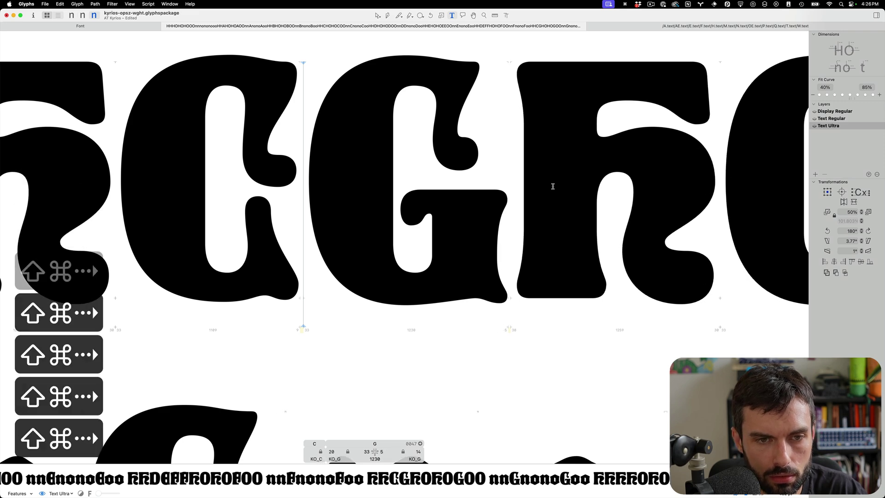
# Link the G's left sidebearing to the O with the formula ==O and save the font
pyautogui.click(366, 451)
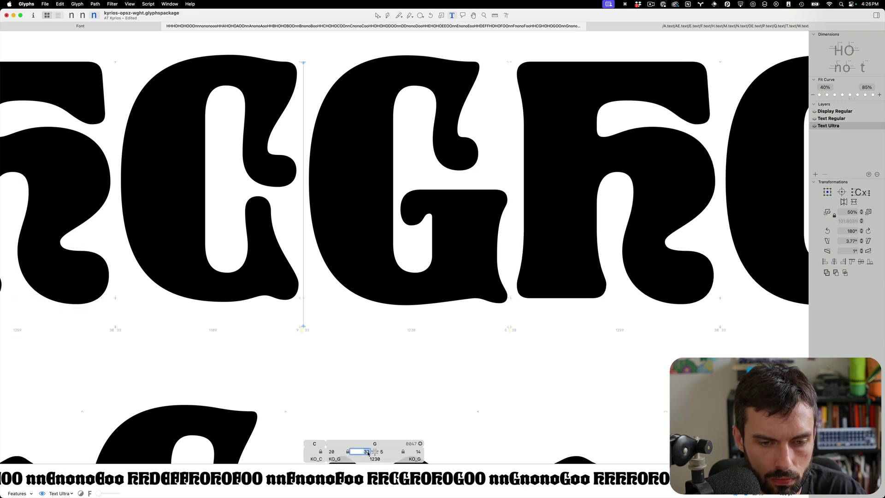
pyautogui.write('==O')
pyautogui.press('Return')
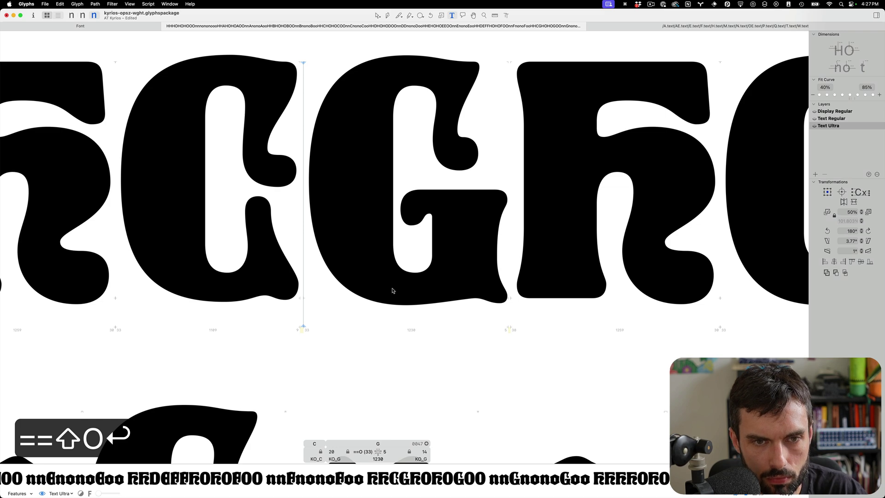
pyautogui.press('Escape')
pyautogui.scroll(3, 538, 53)
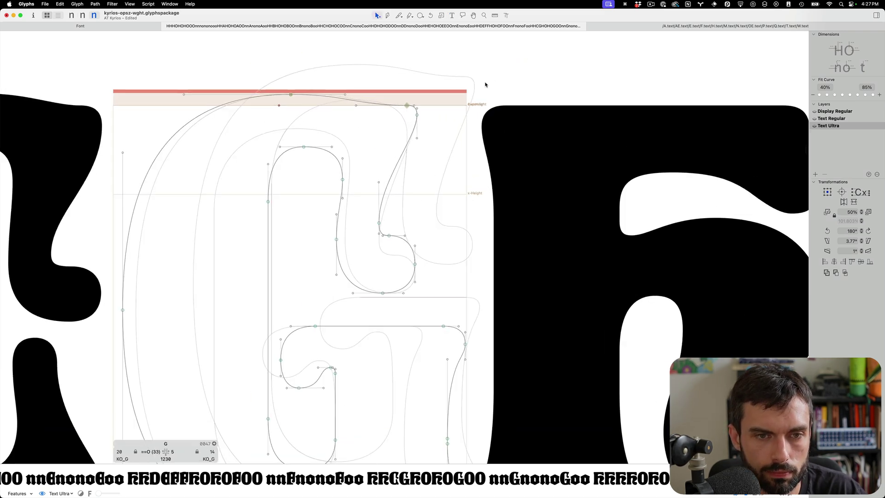
pyautogui.scroll(-3, 486, 83)
pyautogui.press('t')
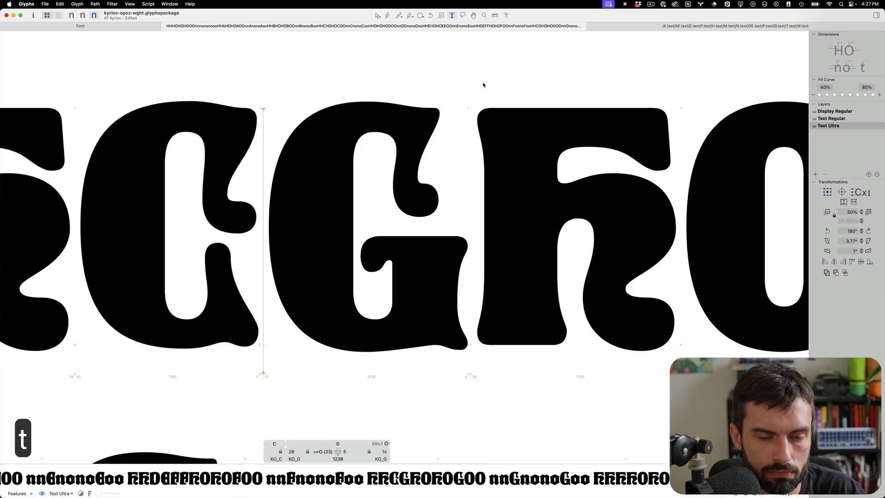
pyautogui.press('super+s')
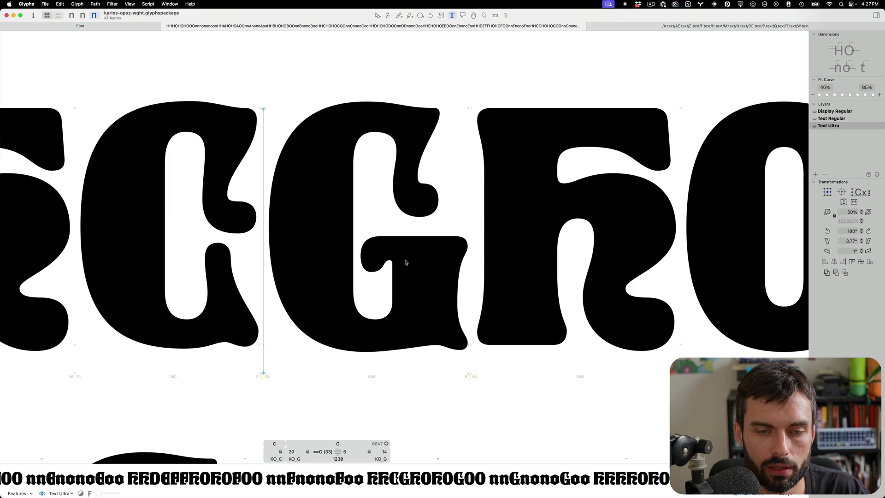
pyautogui.hscroll(1, 405, 262)
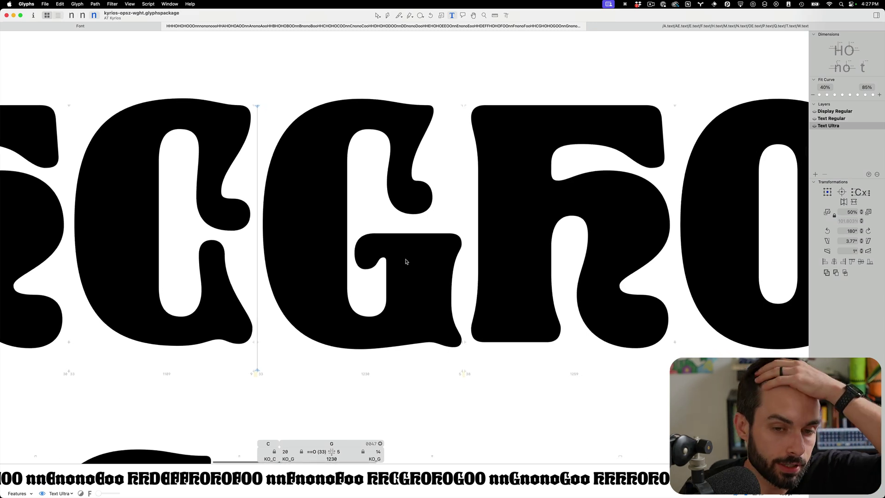
# Raise the underside of the crossbar's inner end to Y 467 and its leftmost node to Y 544, and save
pyautogui.doubleClick(382, 244)
pyautogui.scroll(3, 375, 267)
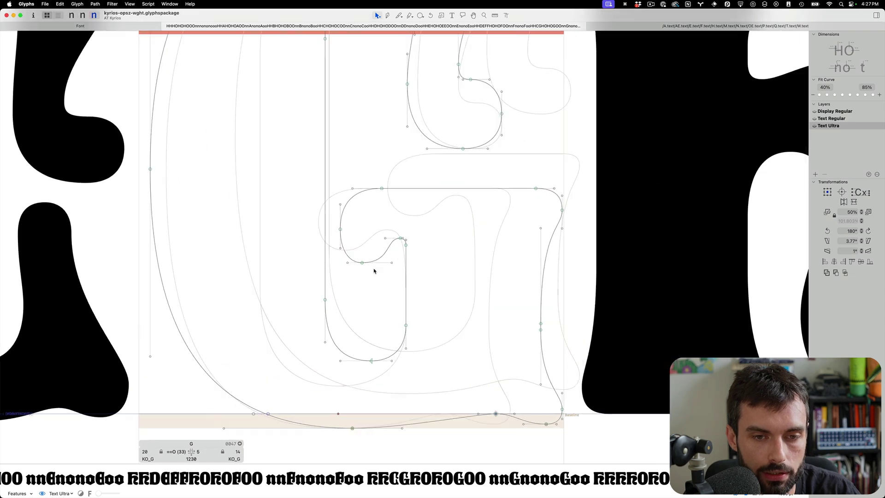
pyautogui.moveTo(370, 280); pyautogui.dragTo(330, 230)
pyautogui.hotkey('ctrl', 'alt', 'shift', 'Up')
pyautogui.hotkey('ctrl', 'alt', 'shift', 'Up')
pyautogui.hotkey('ctrl', 'alt', 'shift', 'Up')
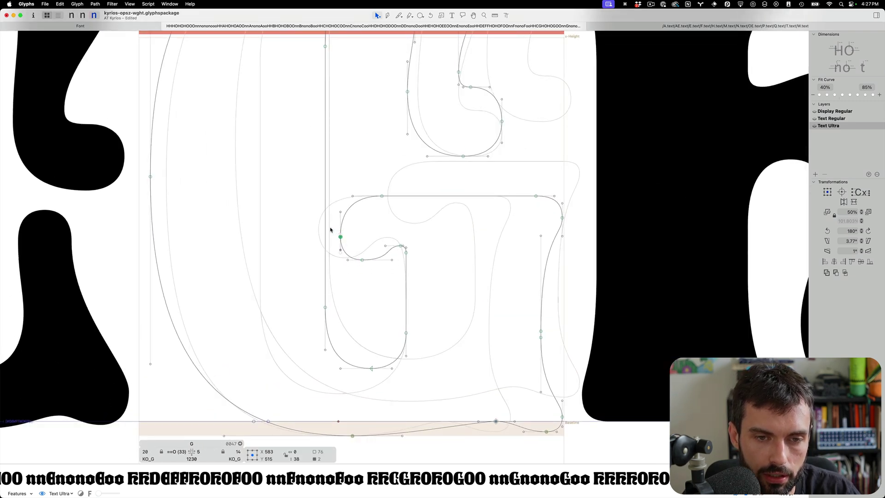
pyautogui.hotkey('ctrl', 'alt', 'shift', 'Up')
pyautogui.hotkey('ctrl', 'alt', 'shift', 'Up')
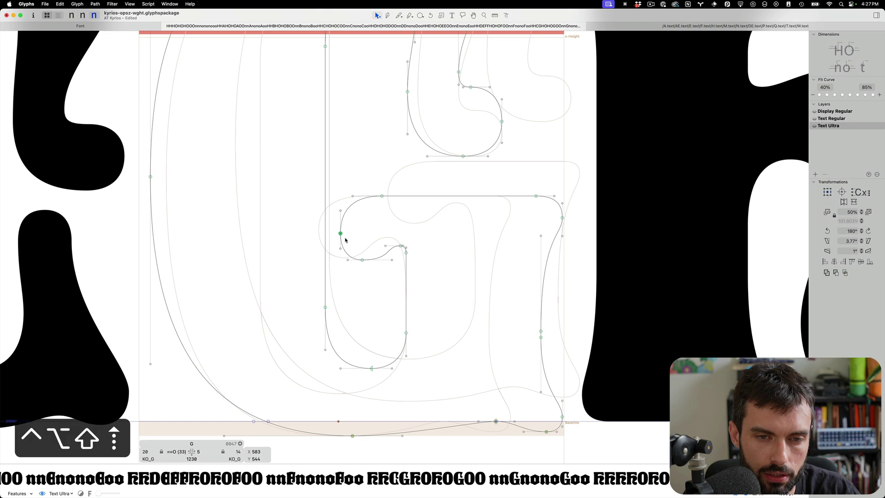
pyautogui.press('t')
pyautogui.press('cmd+s')
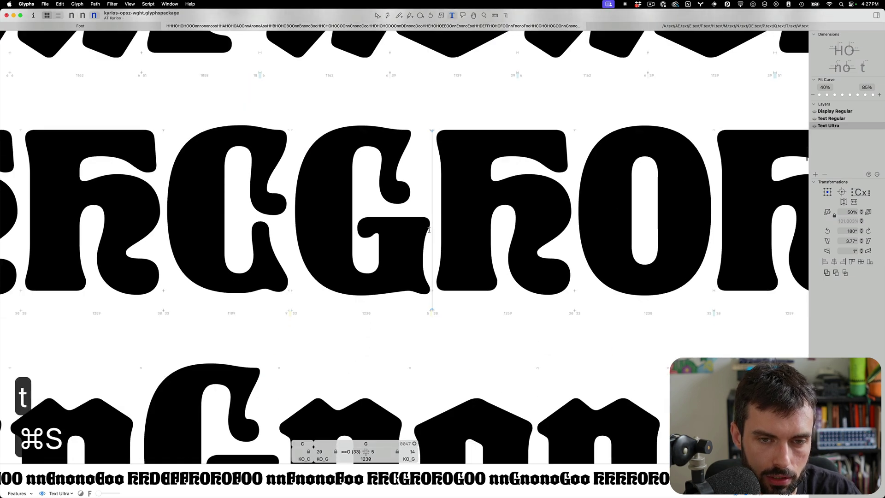
pyautogui.press('Right')
pyautogui.press('cmd+f')
pyautogui.write('G.t')
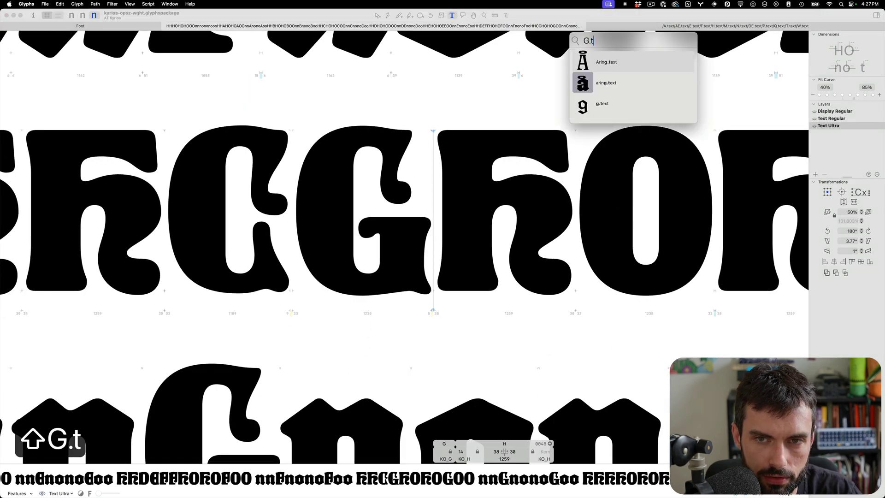
pyautogui.press('Escape')
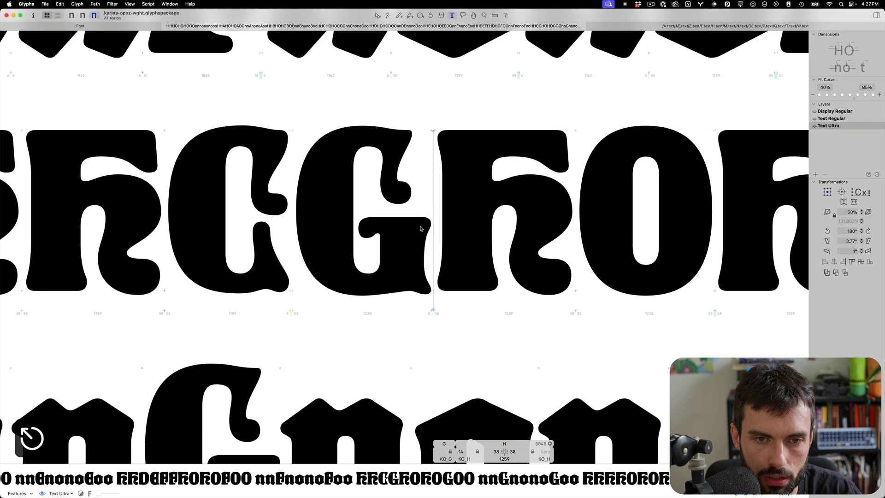
# Shift the neck and outer edge of the bulb on the G's upper terminal about 50 units to the right
pyautogui.press('Escape')
pyautogui.press('super+alt+0')
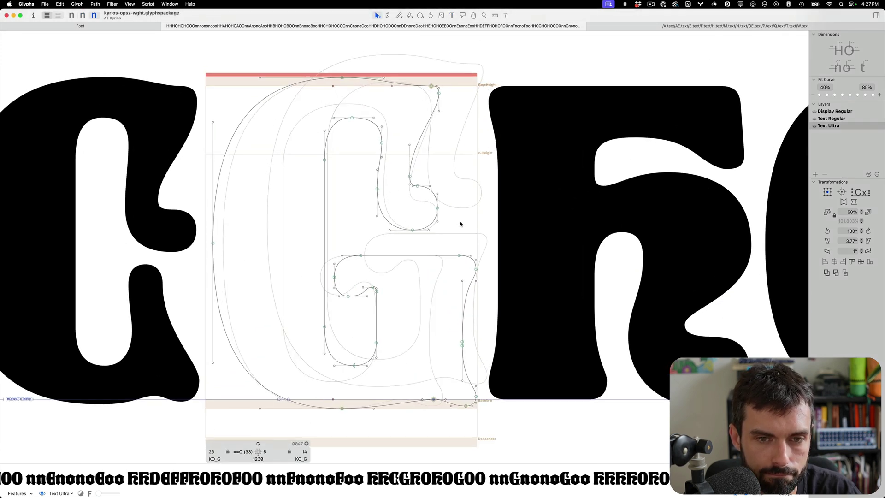
pyautogui.moveTo(461, 224); pyautogui.dragTo(404, 168)
pyautogui.hotkey('ctrl', 'alt', 'shift', 'Right')
pyautogui.hotkey('ctrl', 'alt', 'shift', 'Right')
pyautogui.hotkey('ctrl', 'alt', 'shift', 'Right')
pyautogui.hotkey('ctrl', 'alt', 'shift', 'Right')
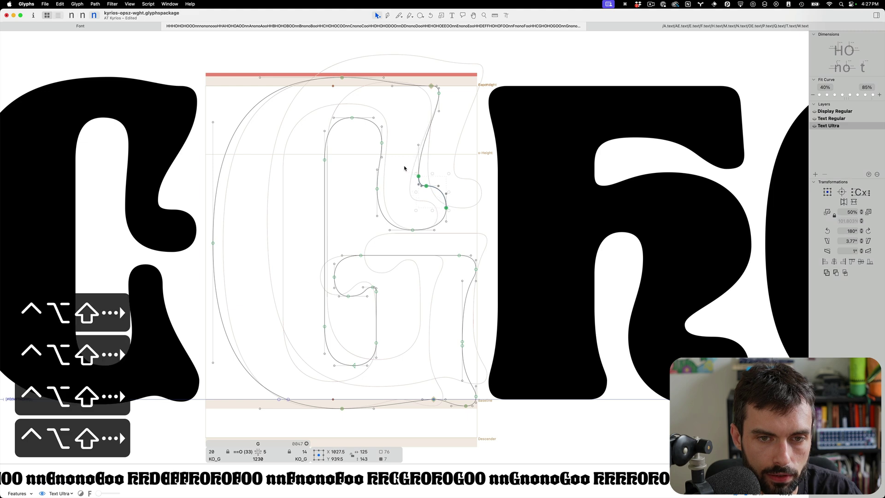
pyautogui.hotkey('ctrl', 'alt', 'shift', 'Right')
# Move the outer node below the G's top-right corner to X 1087, Y 1357, and save the font
pyautogui.moveTo(452, 90)
pyautogui.mouseDown()
pyautogui.moveTo(419, 104)
pyautogui.moveTo(436, 94)
pyautogui.mouseUp()
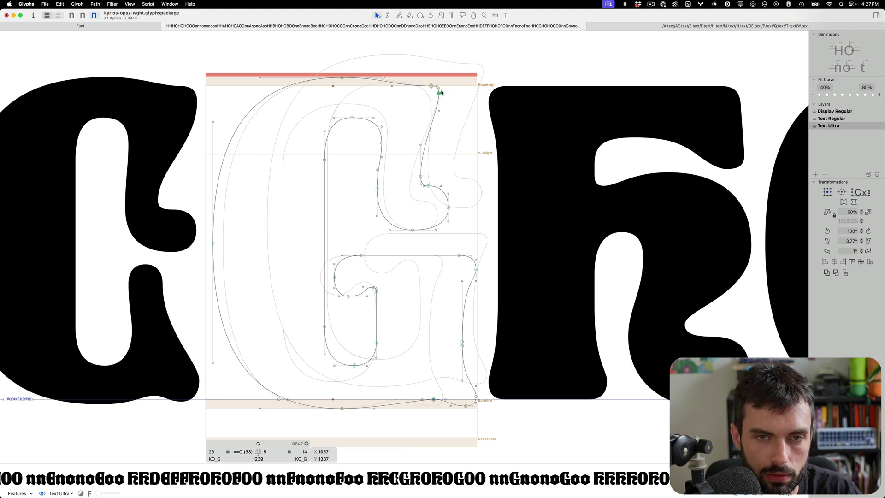
pyautogui.hotkey('ctrl', 'alt', 'shift', 'Right')
pyautogui.hotkey('ctrl', 'alt', 'shift', 'Down')
pyautogui.hotkey('ctrl', 'alt', 'shift', 'Right')
pyautogui.hotkey('ctrl', 'alt', 'shift', 'Down')
pyautogui.hotkey('ctrl', 'alt', 'shift', 'Right')
pyautogui.hotkey('ctrl', 'alt', 'shift', 'Down')
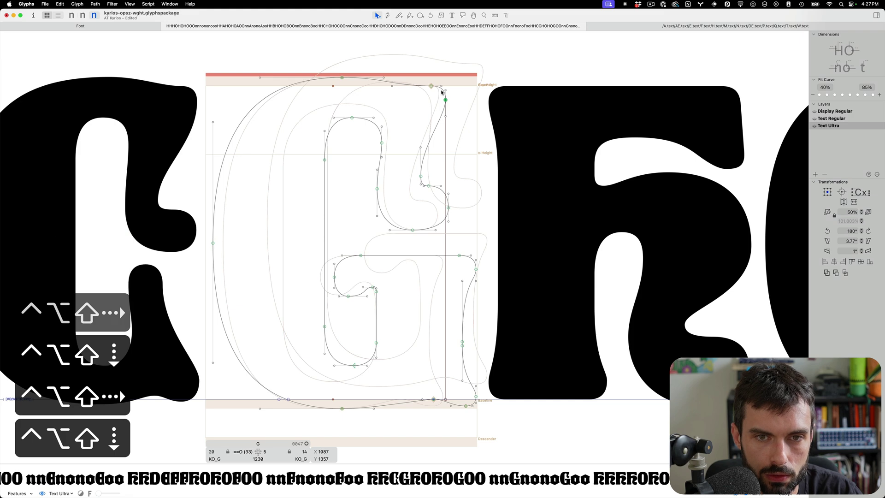
pyautogui.press('t')
pyautogui.press('super+s')
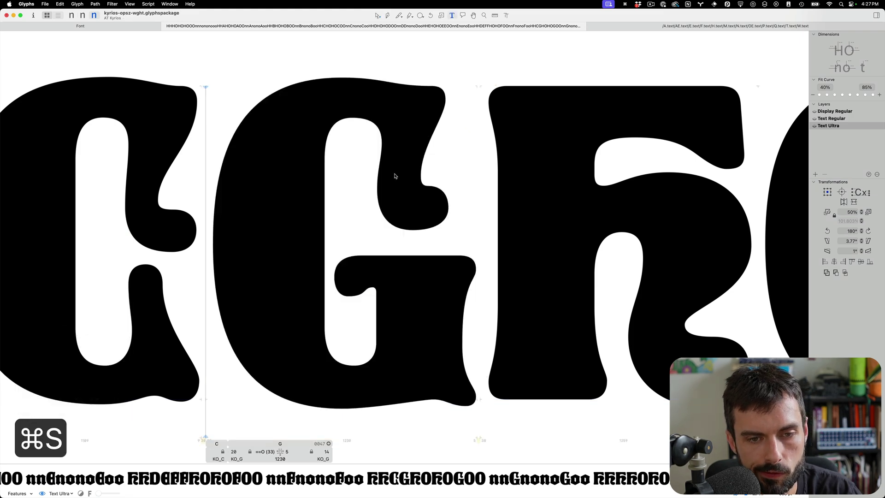
# Move the bottom node of the crossbar's inner end about 20 units to the right and save the font
pyautogui.doubleClick(351, 309)
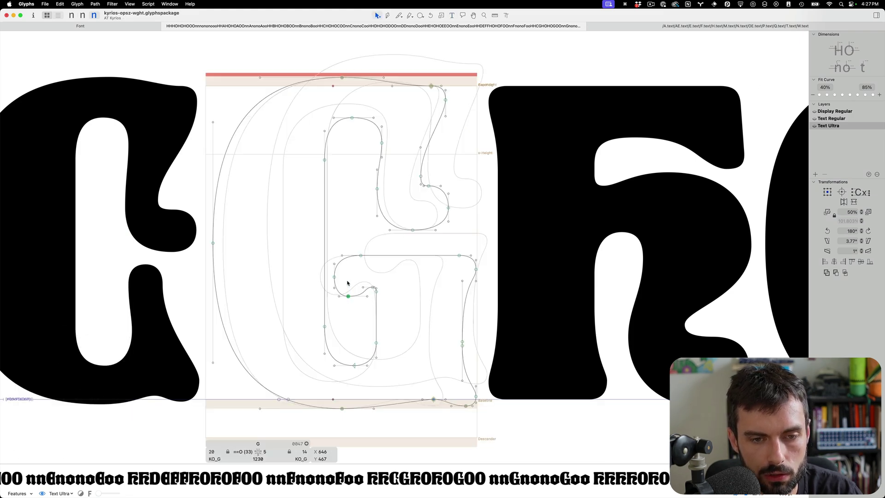
pyautogui.hotkey('ctrl', 'alt', 'shift', 'Right')
pyautogui.hotkey('ctrl', 'alt', 'shift', 'Right')
pyautogui.hotkey('ctrl', 'alt', 'shift', 'Right')
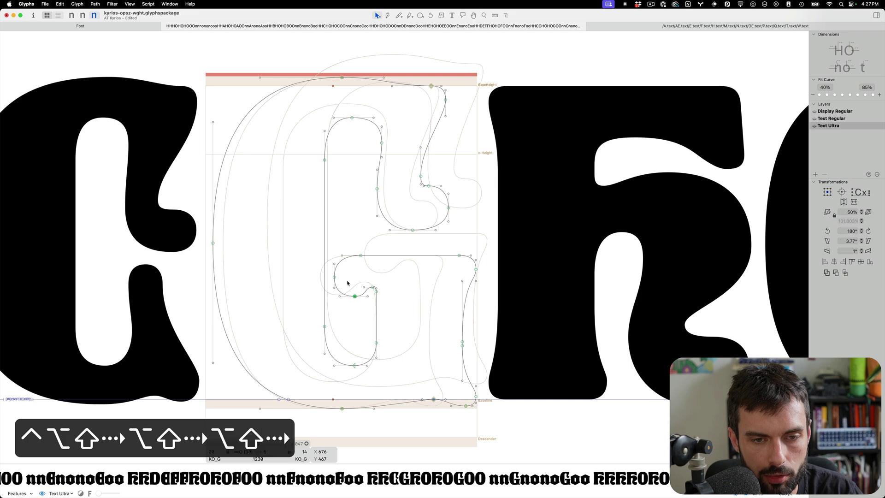
pyautogui.hotkey('alt', 'shift', 'Left')
pyautogui.press('t')
pyautogui.press('super+s')
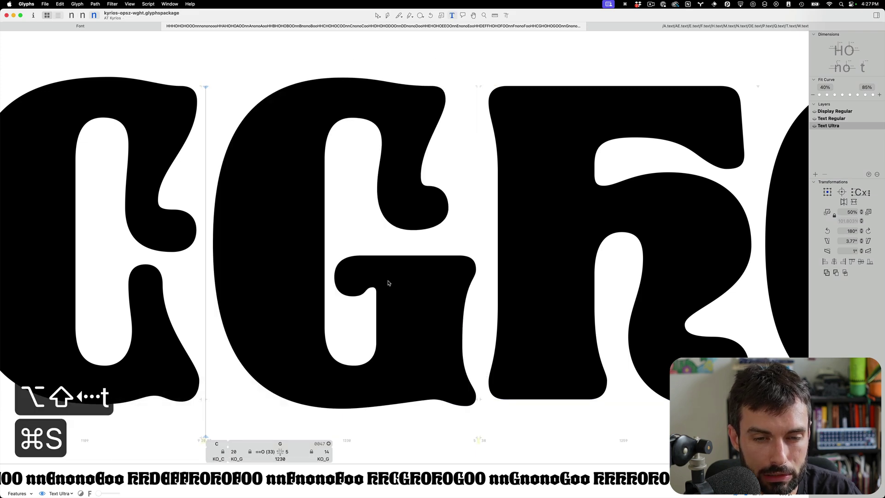
# Save the font and place the text cursor before the C in the HHCG line
pyautogui.scroll(-5, 388, 283)
pyautogui.press('super+s')
pyautogui.click(246, 233)
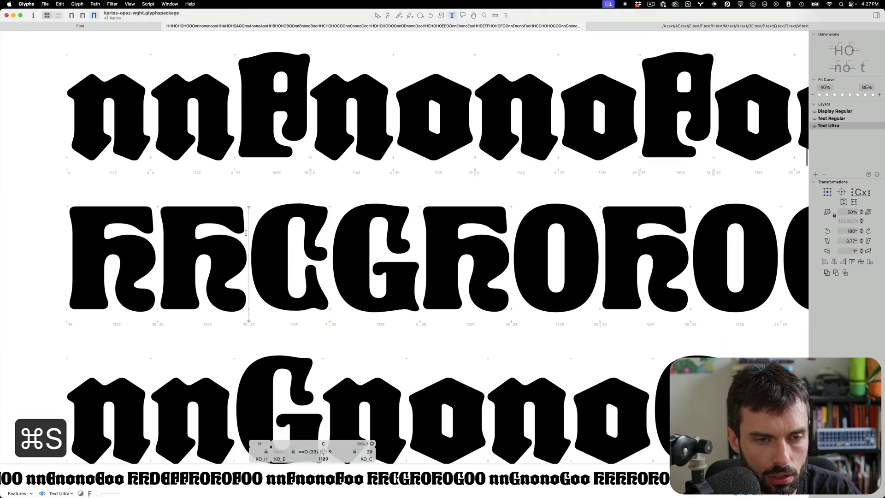
# Insert an O before the C for comparison and clear the contents of the C's background layer
pyautogui.write('O')
pyautogui.scroll(5, 421, 236)
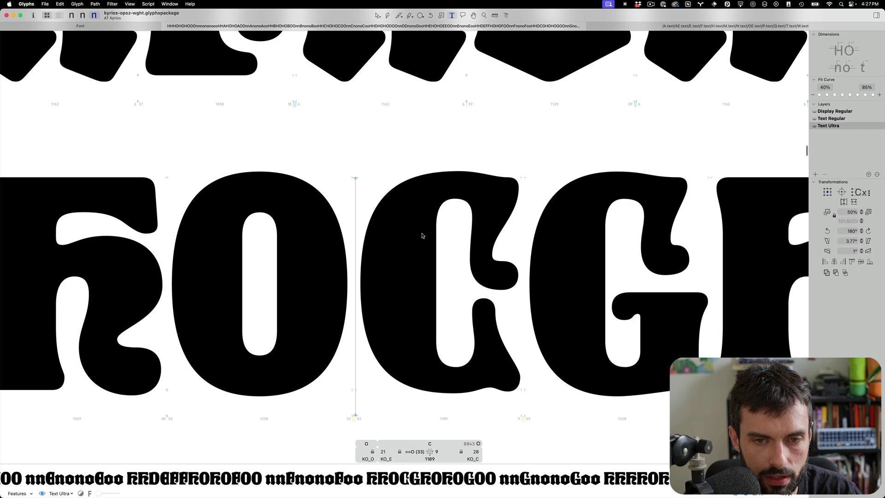
pyautogui.press('Escape')
pyautogui.press('super+b')
pyautogui.press('super+a')
pyautogui.press('BackSpace')
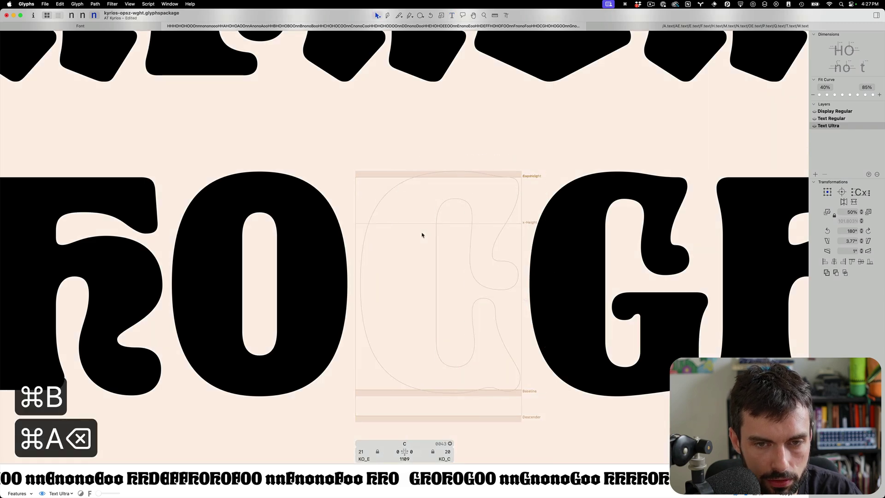
# Add the O as a component to the C's background as a tracing reference and return to the foreground
pyautogui.rightClick(422, 235)
pyautogui.click(433, 236)
pyautogui.write('I')
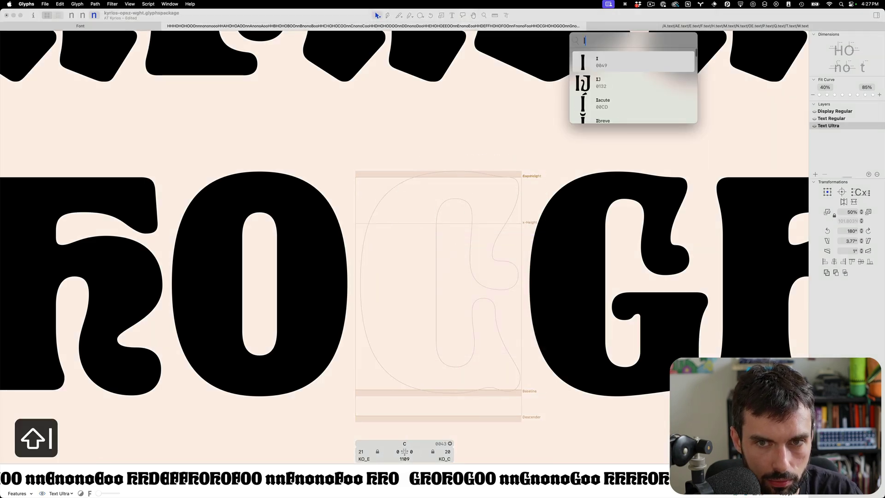
pyautogui.press('BackSpace')
pyautogui.write('O')
pyautogui.press('Return')
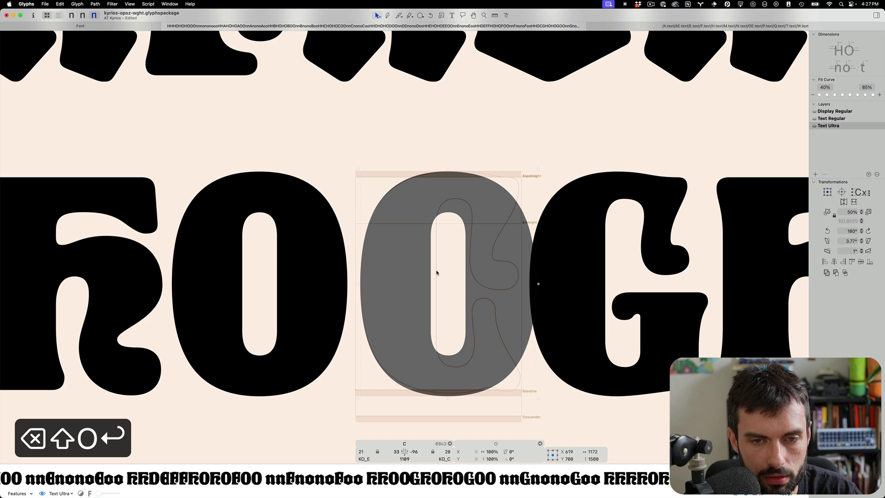
pyautogui.press('super+b')
pyautogui.scroll(2, 458, 313)
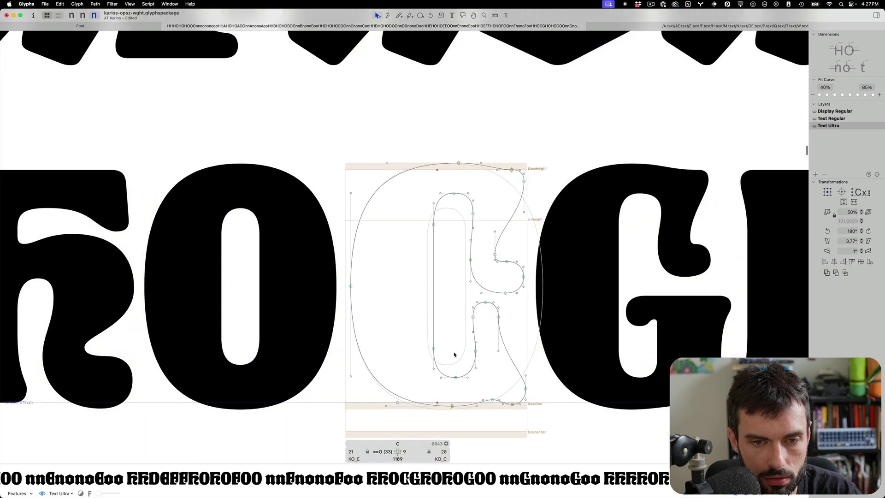
# Shift the left edge of the C's counter to X 500
pyautogui.moveTo(415, 271); pyautogui.dragTo(413, 224)
pyautogui.hotkey('ctrl', 'alt', 'shift', 'Left')
pyautogui.hotkey('ctrl', 'alt', 'shift', 'Left')
pyautogui.hotkey('ctrl', 'alt', 'shift', 'Left')
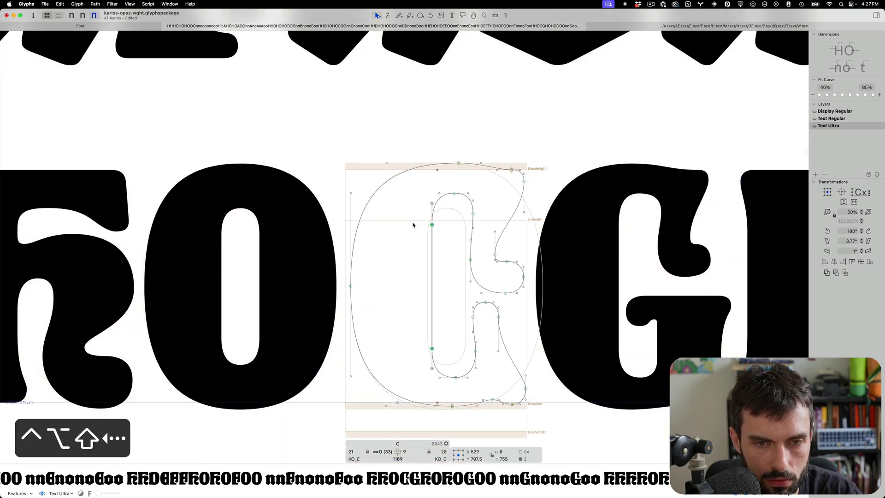
pyautogui.hotkey('ctrl', 'alt', 'Right')
pyautogui.hotkey('ctrl', 'alt', 'Right')
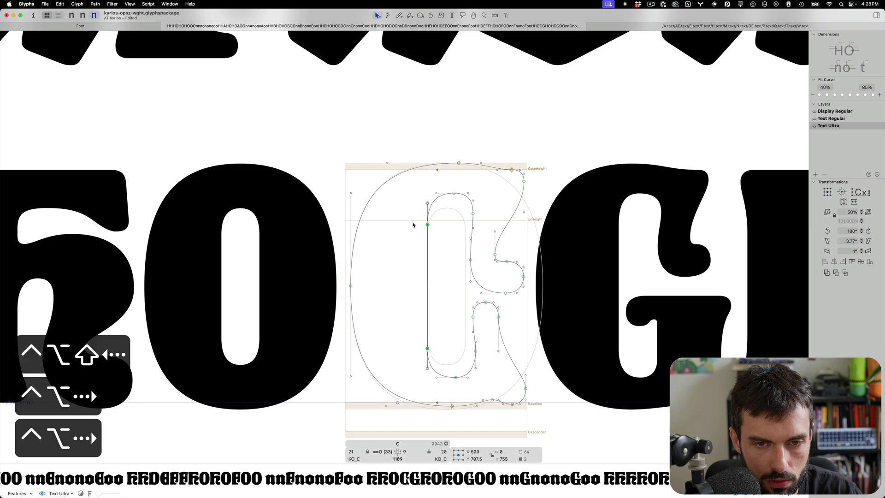
# Lower the nodes at the top of the C's counter by about 90 units towards the O's counter height
pyautogui.moveTo(482, 183); pyautogui.dragTo(413, 229)
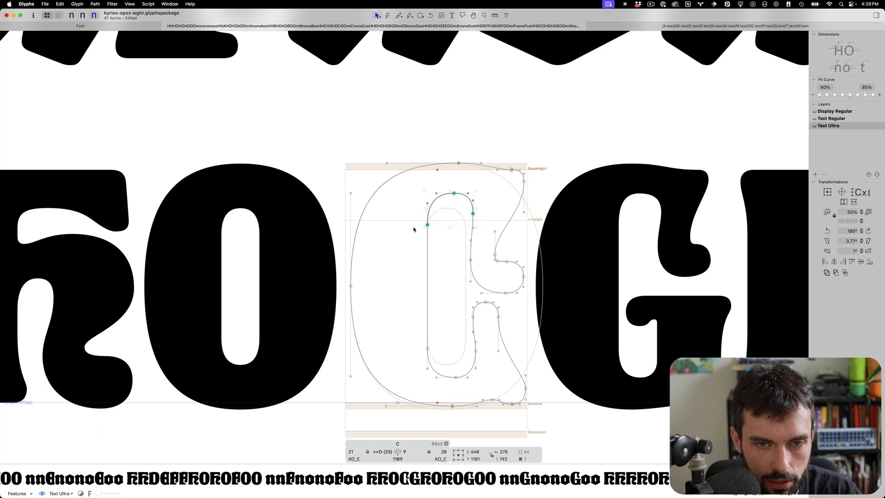
pyautogui.hotkey('ctrl', 'alt', 'shift', 'Down')
pyautogui.hotkey('ctrl', 'alt', 'shift', 'Down')
pyautogui.hotkey('ctrl', 'alt', 'shift', 'Down')
pyautogui.hotkey('ctrl', 'alt', 'shift', 'Down')
pyautogui.hotkey('ctrl', 'alt', 'shift', 'Down')
pyautogui.hotkey('ctrl', 'alt', 'shift', 'Down')
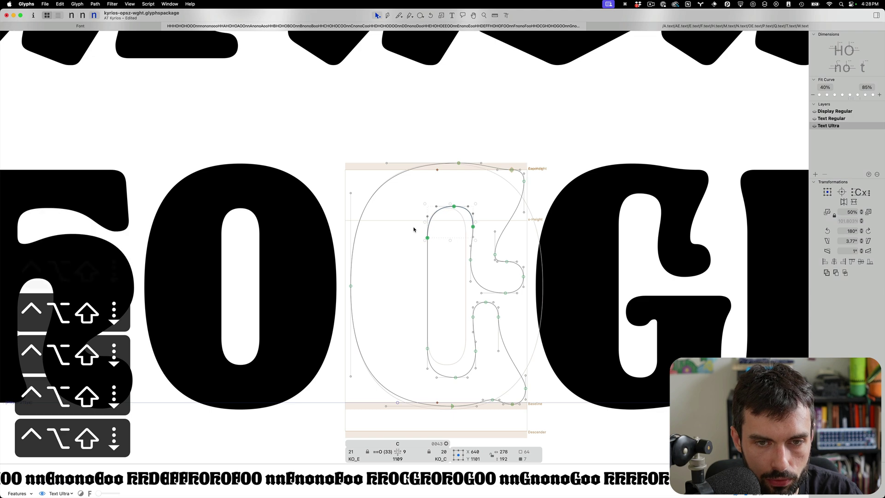
# Raise the nodes at the bottom of the C's counter by about 80 units to a centre of Y 319.5
pyautogui.moveTo(480, 391); pyautogui.dragTo(418, 346)
pyautogui.hotkey('ctrl', 'alt', 'shift', 'Up')
pyautogui.hotkey('ctrl', 'alt', 'shift', 'Up')
pyautogui.hotkey('ctrl', 'alt', 'shift', 'Up')
pyautogui.hotkey('ctrl', 'alt', 'shift', 'Up')
pyautogui.hotkey('ctrl', 'alt', 'shift', 'Up')
pyautogui.hotkey('ctrl', 'alt', 'shift', 'Up')
pyautogui.hotkey('ctrl', 'alt', 'shift', 'Up')
pyautogui.hotkey('ctrl', 'alt', 'shift', 'Up')
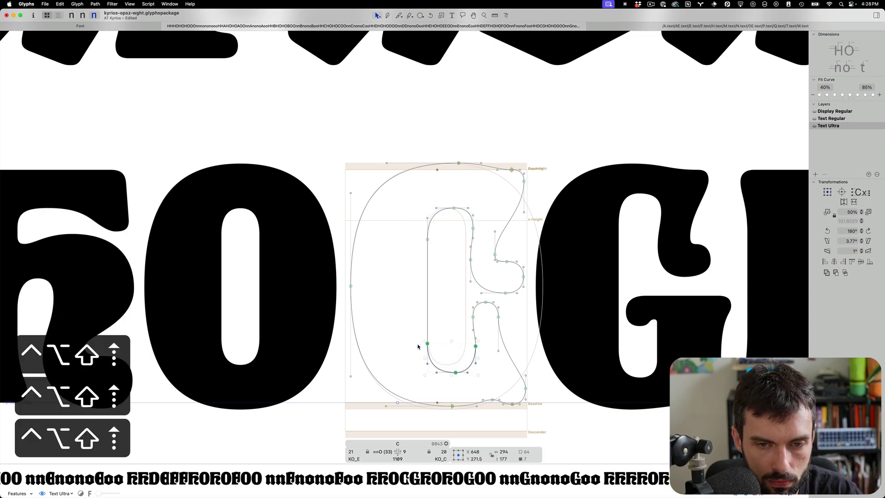
pyautogui.hotkey('ctrl', 'alt', 'Down')
pyautogui.hotkey('ctrl', 'alt', 'Down')
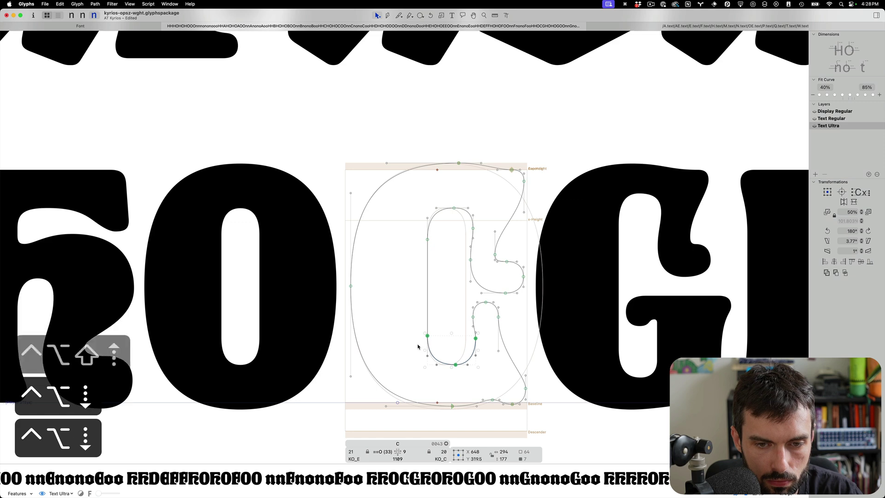
# Shift all nodes of the C's right half, including both terminals, about 46 units to the left
pyautogui.click(493, 362)
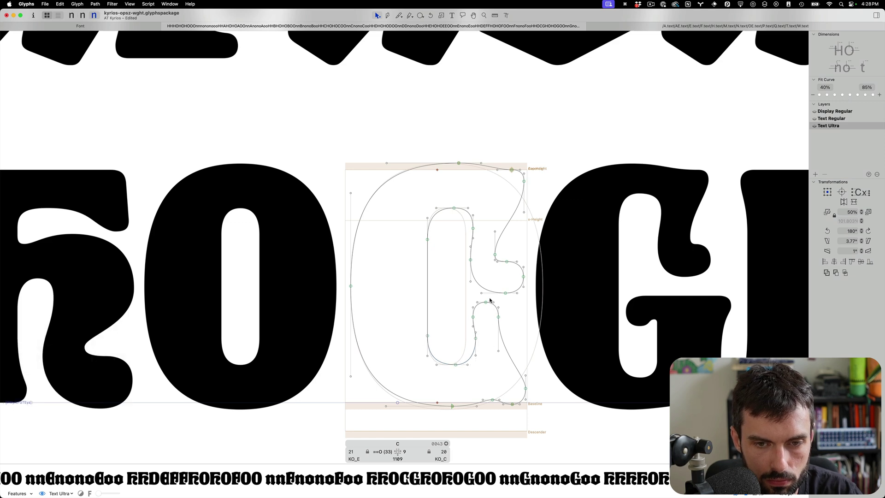
pyautogui.moveTo(594, 437); pyautogui.dragTo(438, 111)
pyautogui.hotkey('ctrl', 'alt', 'shift', 'Left')
pyautogui.hotkey('ctrl', 'alt', 'shift', 'Left')
pyautogui.hotkey('ctrl', 'alt', 'shift', 'Left')
pyautogui.hotkey('ctrl', 'alt', 'shift', 'Left')
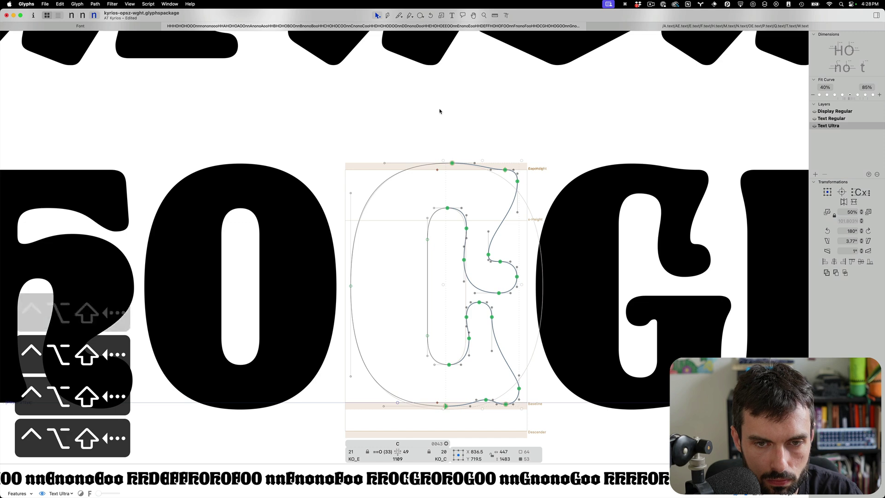
pyautogui.hotkey('ctrl', 'alt', 'Left')
pyautogui.hotkey('ctrl', 'alt', 'Left')
pyautogui.hotkey('ctrl', 'alt', 'Left')
pyautogui.hotkey('ctrl', 'alt', 'Left')
pyautogui.hotkey('ctrl', 'alt', 'Left')
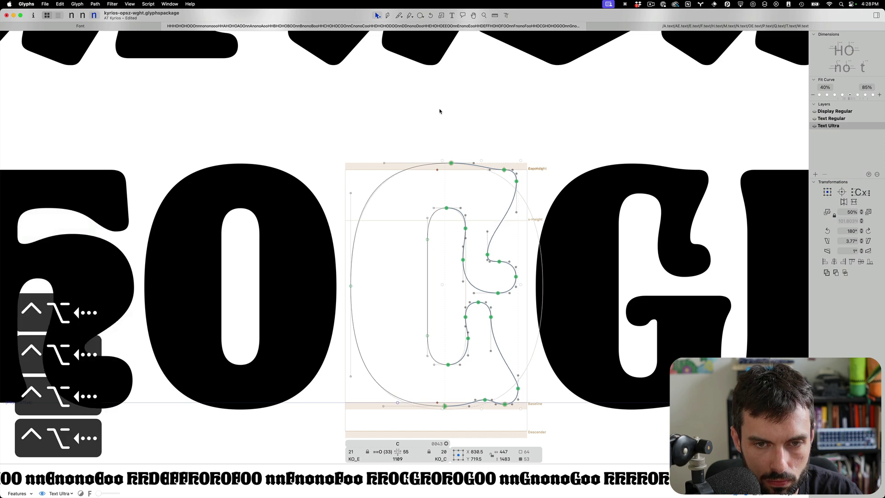
# Reduce the C's advance width to 1059 from its right side and save the font
pyautogui.press('t')
pyautogui.press('super+shift+Left')
pyautogui.press('super+shift+Left')
pyautogui.press('super+shift+Left')
pyautogui.press('super+shift+Left')
pyautogui.press('super+shift+Left')
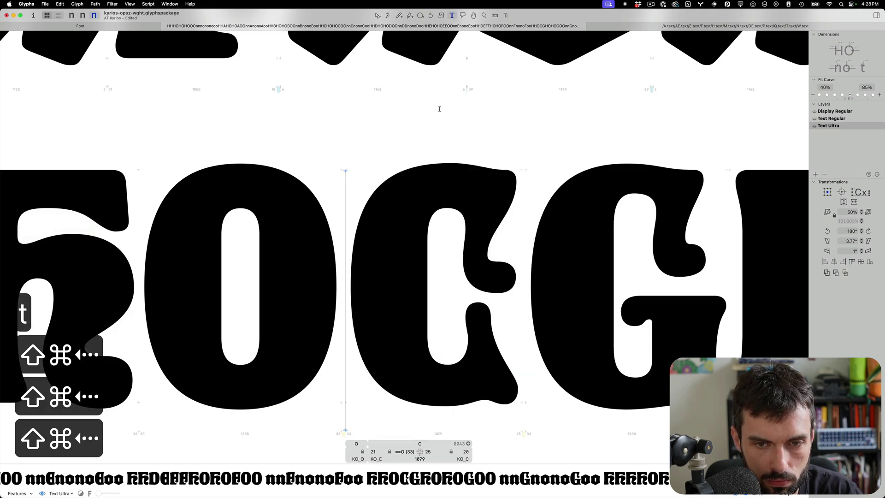
pyautogui.press('Escape')
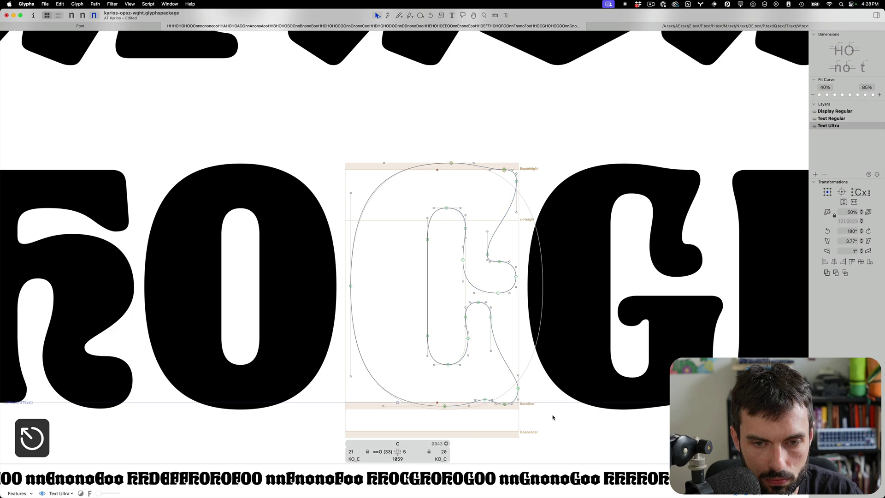
pyautogui.press('super+s')
# Shift the bulb's outer node and the lower terminal's outer corner of the C about 40 units left
pyautogui.moveTo(546, 423); pyautogui.dragTo(501, 419)
pyautogui.hotkey('ctrl', 'alt', 'shift', 'Left')
pyautogui.hotkey('ctrl', 'alt', 'shift', 'Left')
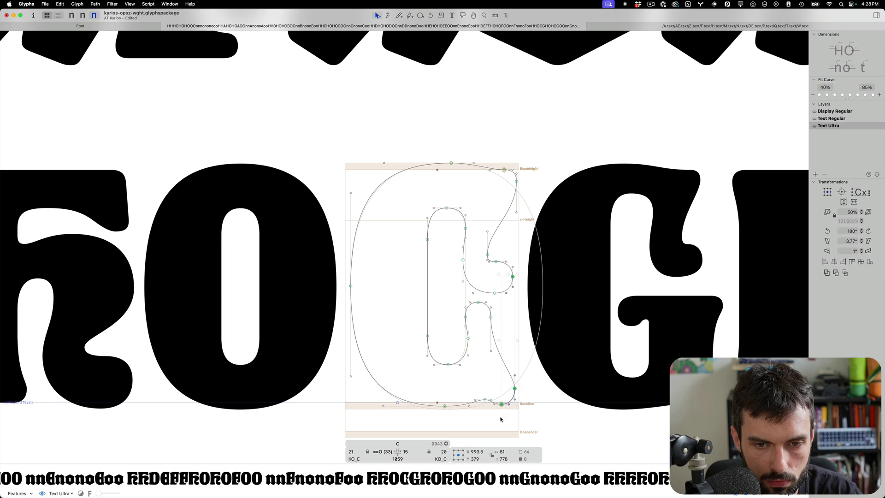
pyautogui.hotkey('ctrl', 'alt', 'shift', 'Left')
pyautogui.hotkey('ctrl', 'alt', 'shift', 'Left')
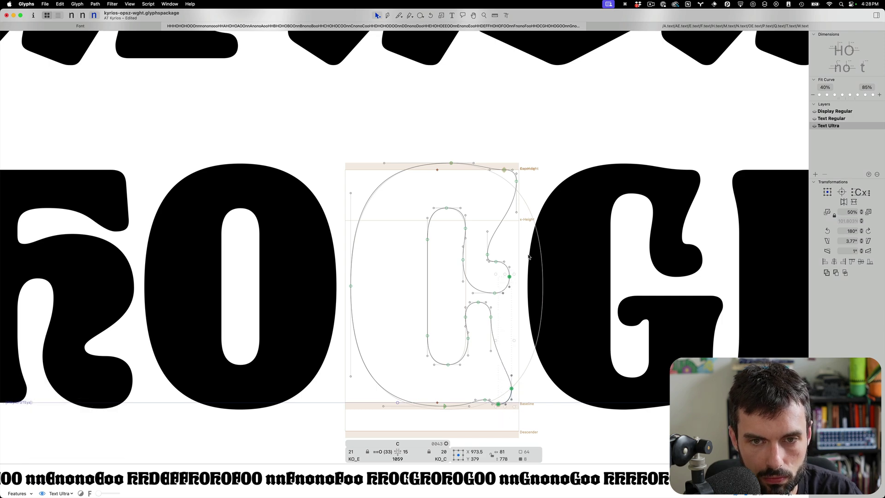
# Shift the top-right corner nodes of the C's upper terminal about 50 units to the left
pyautogui.moveTo(526, 195); pyautogui.dragTo(491, 144)
pyautogui.hotkey('ctrl', 'alt', 'shift', 'Left')
pyautogui.hotkey('ctrl', 'alt', 'shift', 'Left')
pyautogui.hotkey('ctrl', 'alt', 'shift', 'Left')
pyautogui.hotkey('ctrl', 'alt', 'shift', 'Left')
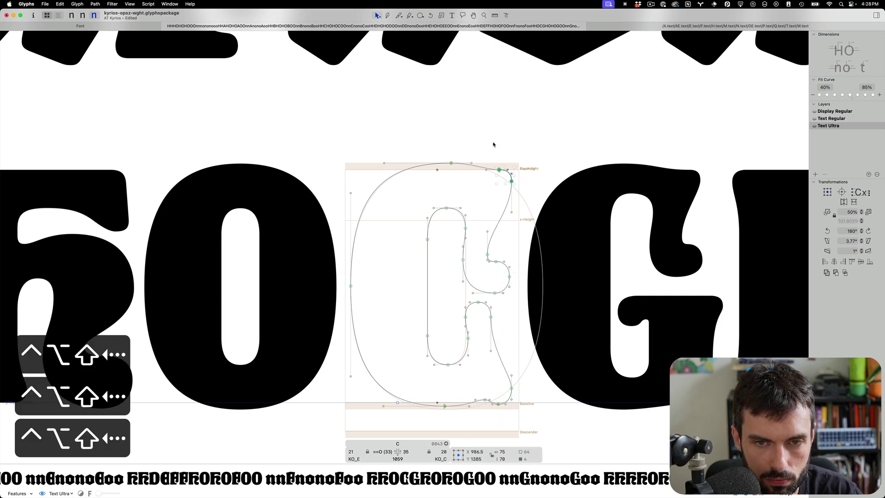
# Tighten the C's right sidebearing to an advance width of 999, saving the font along the way
pyautogui.press('t')
pyautogui.press('shift+super+Left')
pyautogui.press('shift+super+Left')
pyautogui.press('shift+super+Left')
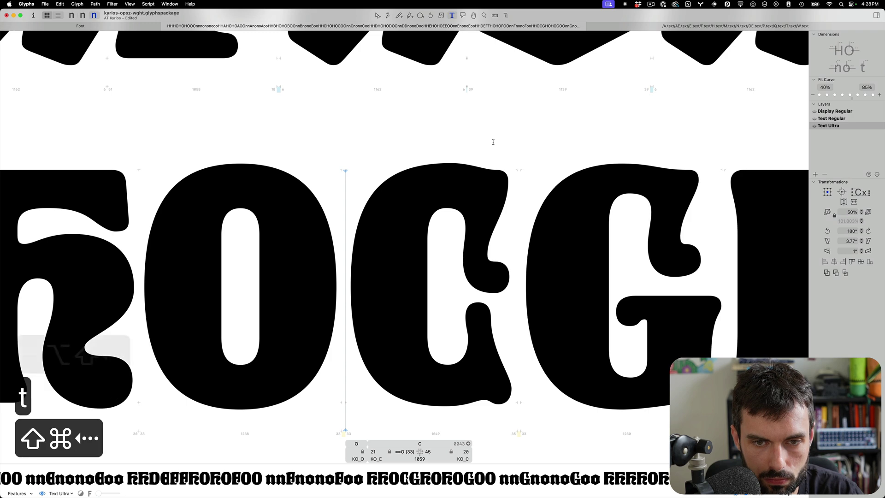
pyautogui.press('shift+super+Left')
pyautogui.press('shift+super+Left')
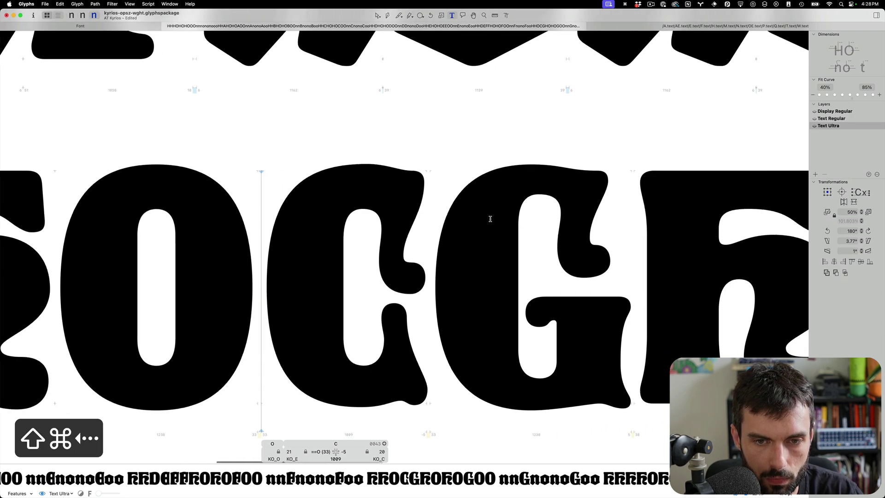
pyautogui.press('super+s')
pyautogui.press('shift+super+Left')
pyautogui.press('Escape')
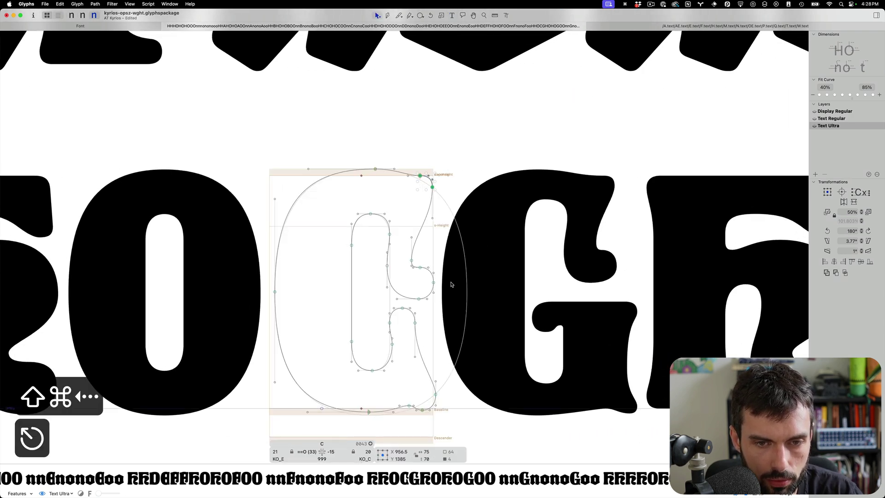
# Move the bottom node of the C's bulb left to X 881 and save the font
pyautogui.moveTo(413, 309); pyautogui.dragTo(411, 306)
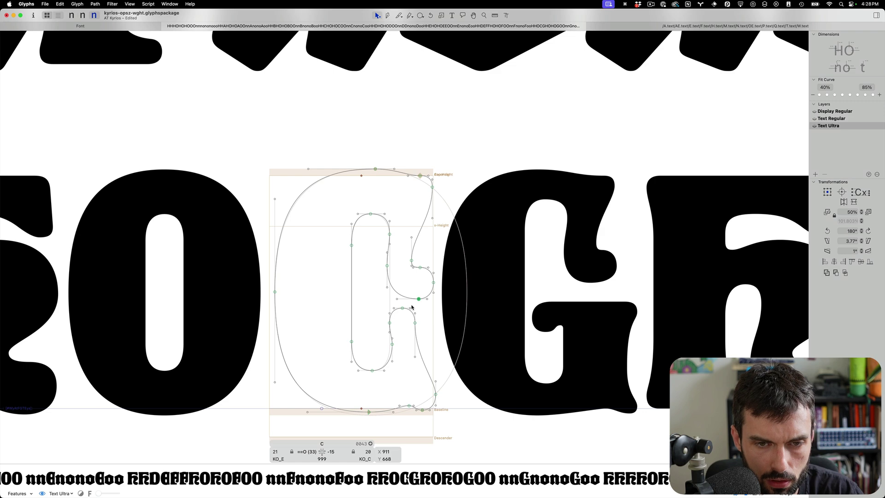
pyautogui.hotkey('ctrl', 'alt', 'shift', 'Left')
pyautogui.hotkey('ctrl', 'alt', 'shift', 'Left')
pyautogui.hotkey('ctrl', 'alt', 'shift', 'Left')
pyautogui.press('t')
pyautogui.press('super+s')
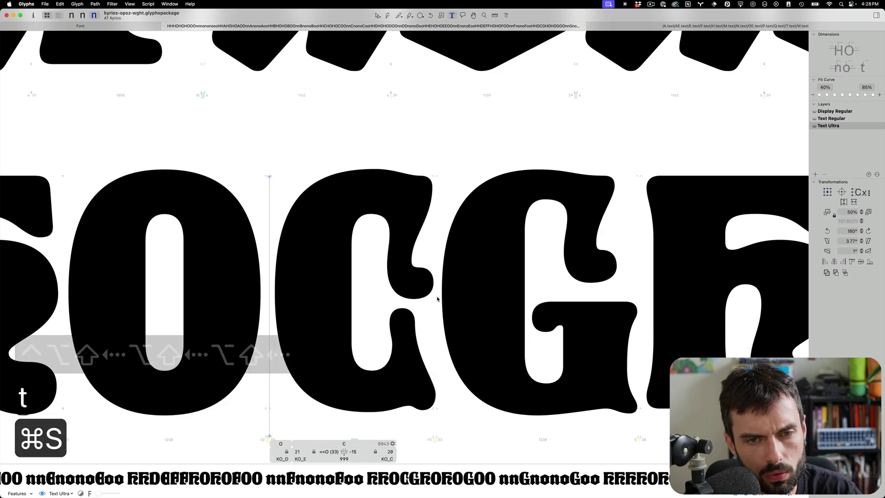
# Shift the outer nodes of both C terminals 70 units to the right, centring them at X 999.5
pyautogui.hscroll(5, 436, 297)
pyautogui.press('Escape')
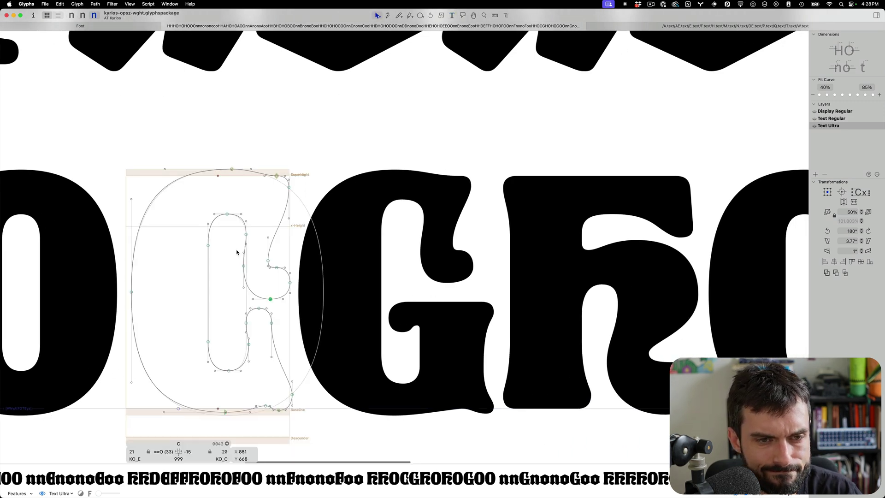
pyautogui.moveTo(254, 260); pyautogui.dragTo(229, 353)
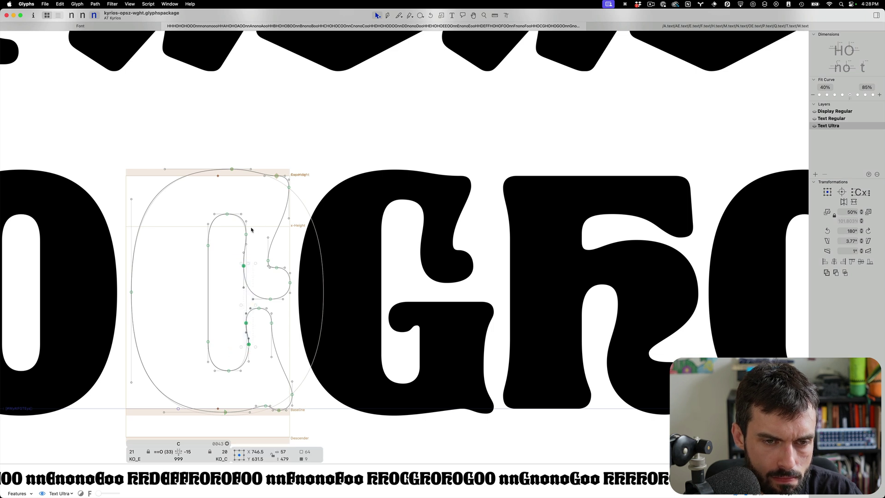
pyautogui.moveTo(260, 140); pyautogui.dragTo(329, 444)
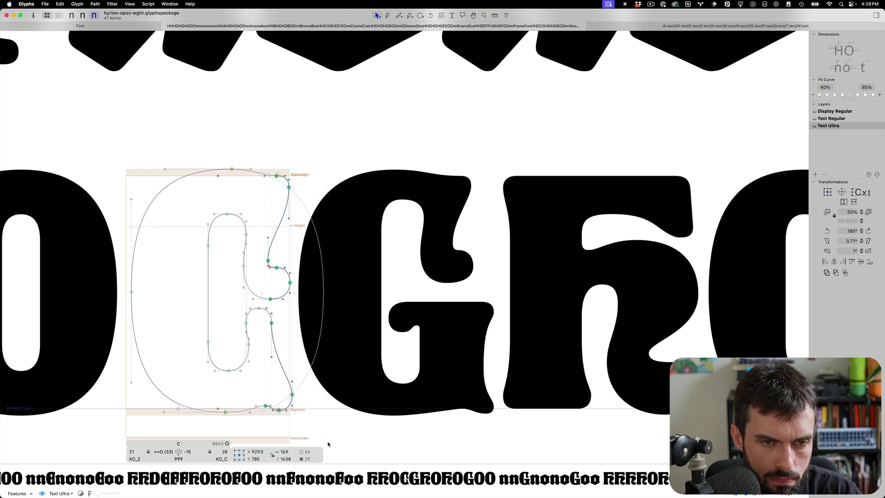
pyautogui.hotkey('ctrl', 'alt', 'shift', 'Right')
pyautogui.hotkey('ctrl', 'alt', 'shift', 'Right')
pyautogui.hotkey('ctrl', 'alt', 'shift', 'Right')
pyautogui.hotkey('ctrl', 'alt', 'shift', 'Right')
pyautogui.hotkey('ctrl', 'alt', 'shift', 'Right')
pyautogui.hotkey('ctrl', 'alt', 'shift', 'Right')
pyautogui.hotkey('ctrl', 'alt', 'shift', 'Right')
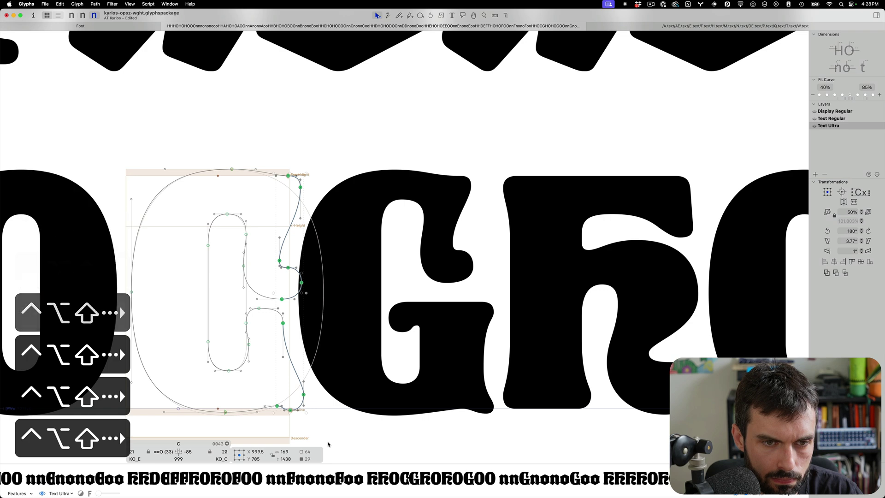
pyautogui.press('t')
pyautogui.press('Escape')
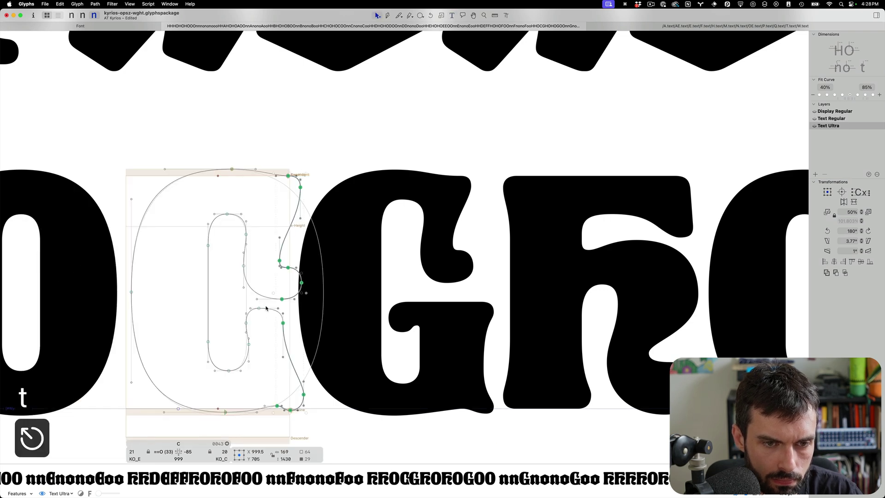
# Move the top node of the C's lower terminal right to X 841
pyautogui.click(266, 325)
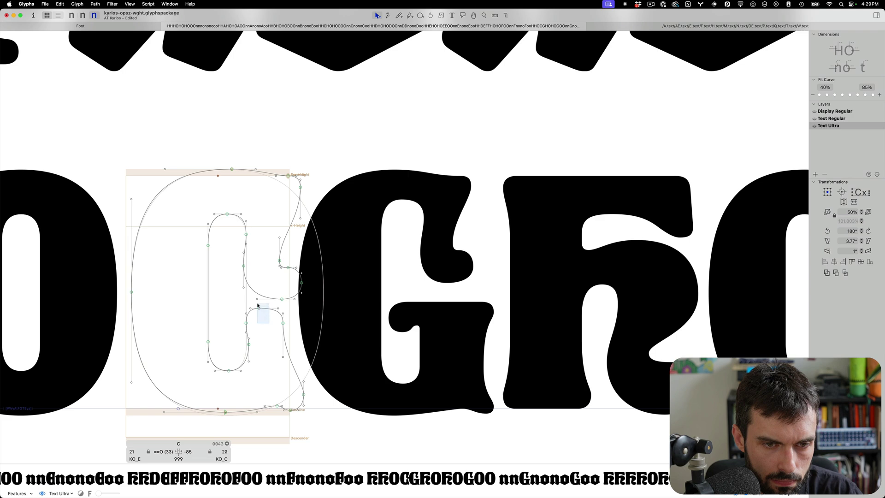
pyautogui.hotkey('ctrl', 'alt', 'shift', 'Right')
pyautogui.hotkey('ctrl', 'alt', 'shift', 'Right')
pyautogui.hotkey('ctrl', 'alt', 'shift', 'Right')
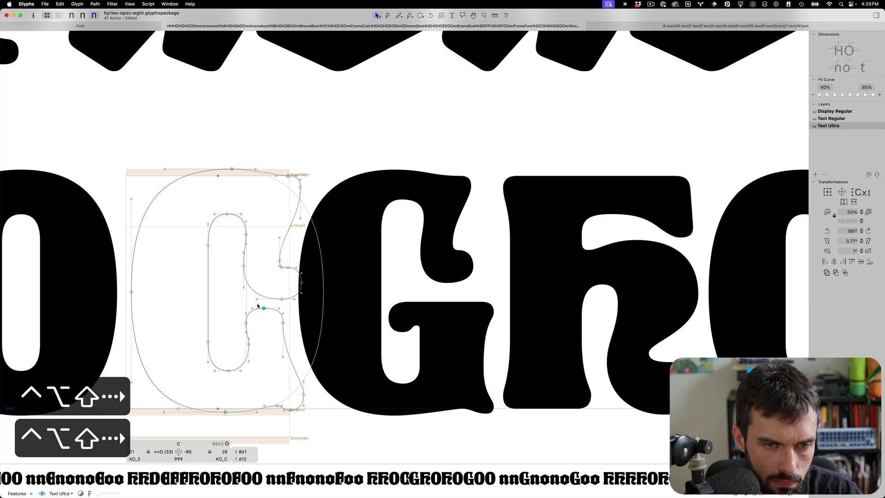
# Lower the side nodes of the C's lower terminal about 50 units to a centre of Y 407
pyautogui.moveTo(291, 315); pyautogui.dragTo(233, 353)
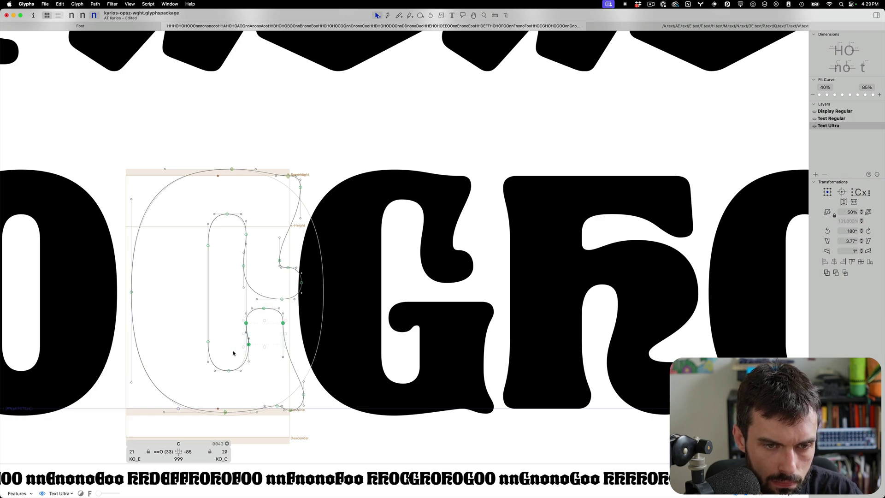
pyautogui.hotkey('ctrl', 'alt', 'shift', 'Down')
pyautogui.hotkey('ctrl', 'alt', 'shift', 'Down')
pyautogui.hotkey('ctrl', 'alt', 'shift', 'Down')
pyautogui.hotkey('ctrl', 'alt', 'shift', 'Down')
pyautogui.hotkey('ctrl', 'alt', 'shift', 'Down')
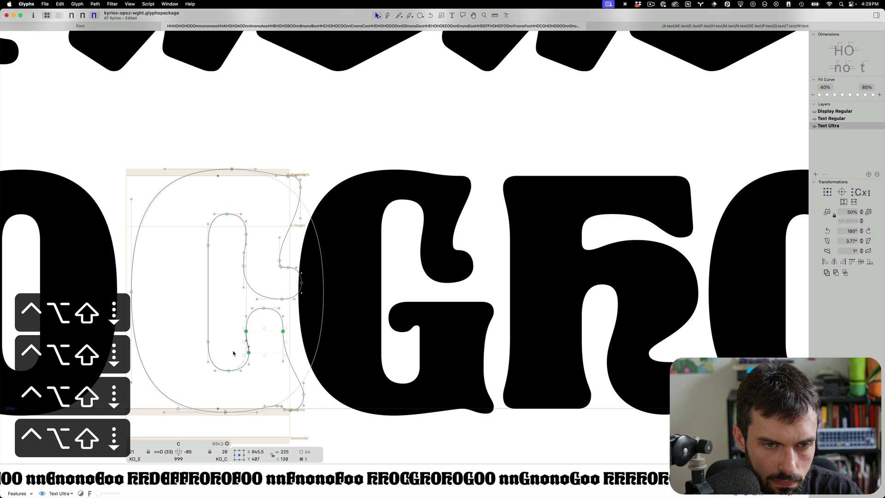
# Widen the C's right sidebearing to an advance width of 1049
pyautogui.press('t')
pyautogui.press('shift+super+Right')
pyautogui.press('shift+super+Right')
pyautogui.press('shift+super+Right')
pyautogui.press('shift+super+Right')
pyautogui.press('shift+super+Right')
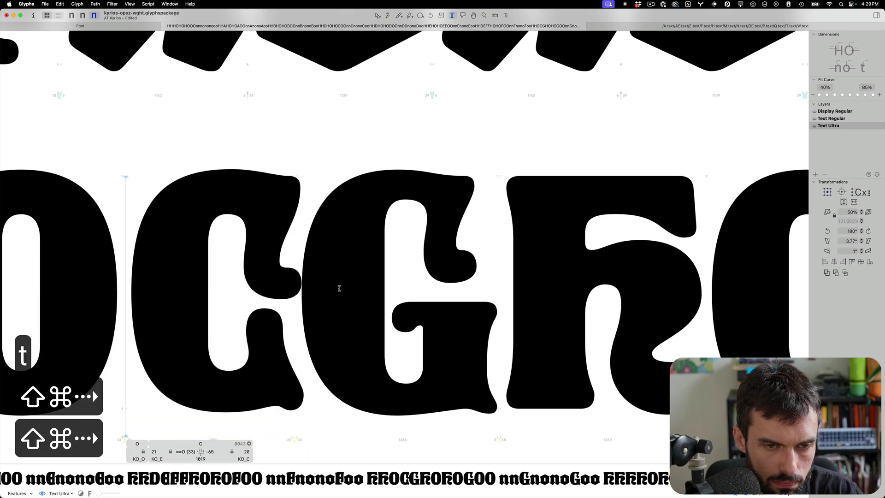
pyautogui.press('Escape')
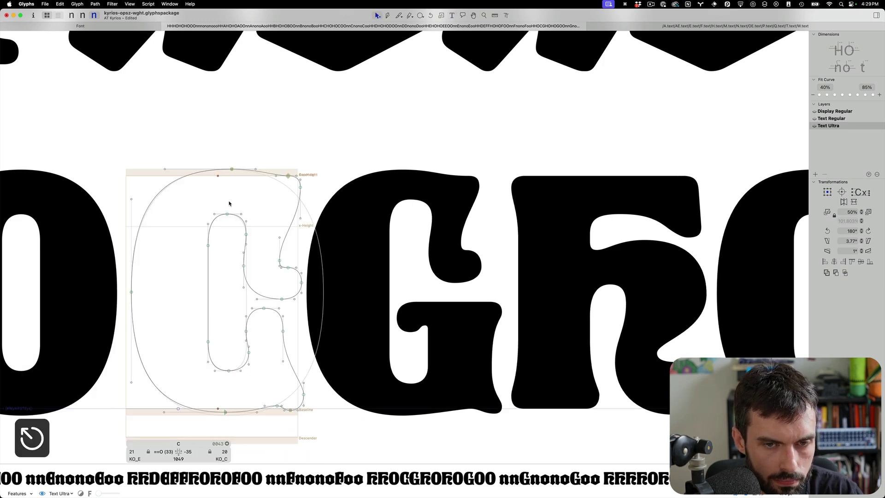
# Raise the two notch nodes at the top of the C's upper terminal 30 units to a centre of Y 911.5
pyautogui.scroll(3, 229, 204)
pyautogui.press('super+s')
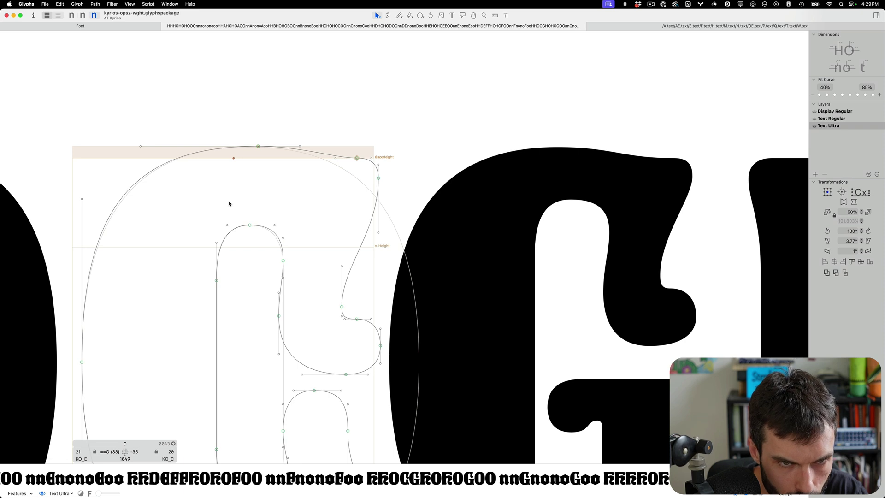
pyautogui.scroll(-3, 288, 222)
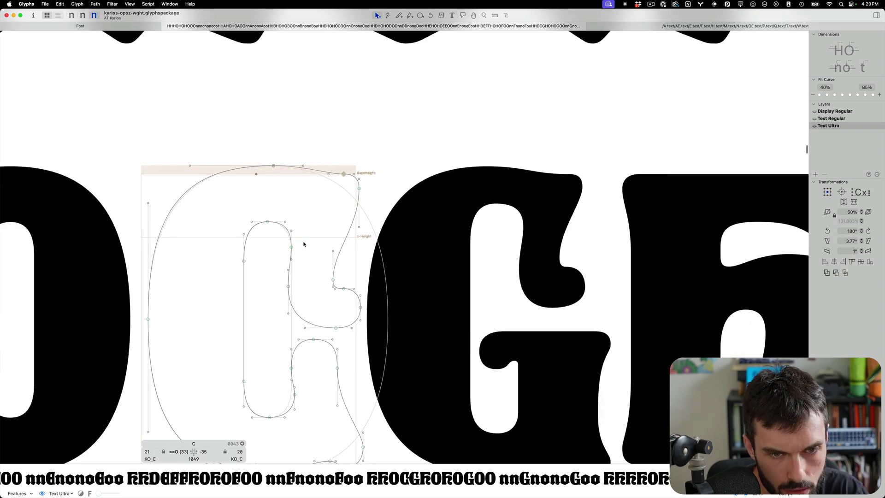
pyautogui.moveTo(340, 290); pyautogui.dragTo(324, 275)
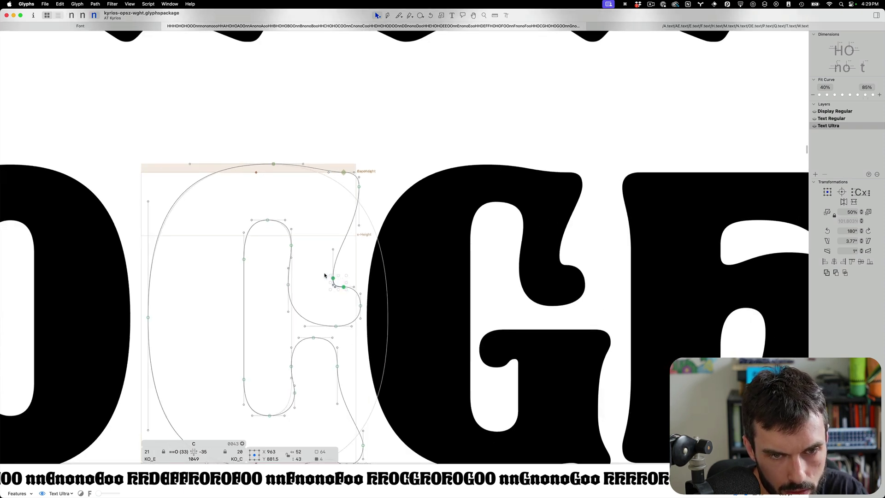
pyautogui.hotkey('ctrl', 'alt', 'shift', 'Up')
pyautogui.hotkey('ctrl', 'alt', 'shift', 'Up')
pyautogui.hotkey('ctrl', 'alt', 'shift', 'Up')
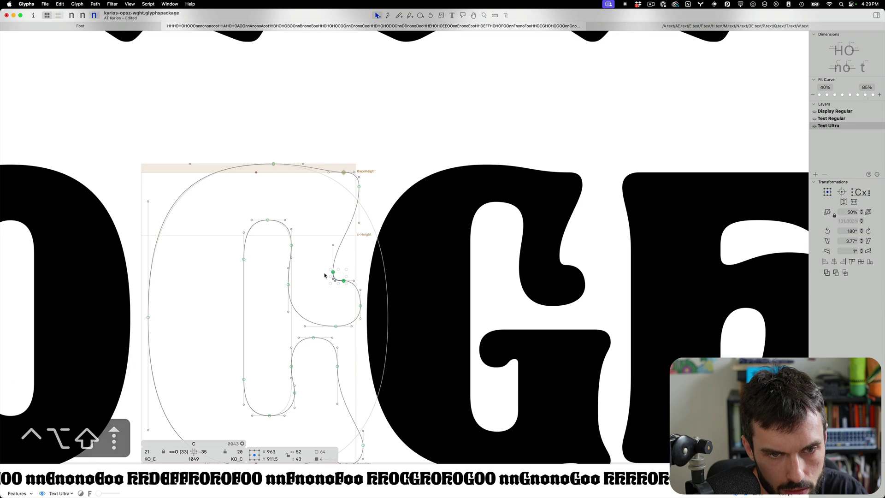
# Raise the outer side node of the C's upper terminal to Y 788 and preview the shape
pyautogui.click(371, 309)
pyautogui.hotkey('ctrl', 'alt', 'shift', 'Up')
pyautogui.hotkey('ctrl', 'alt', 'shift', 'Up')
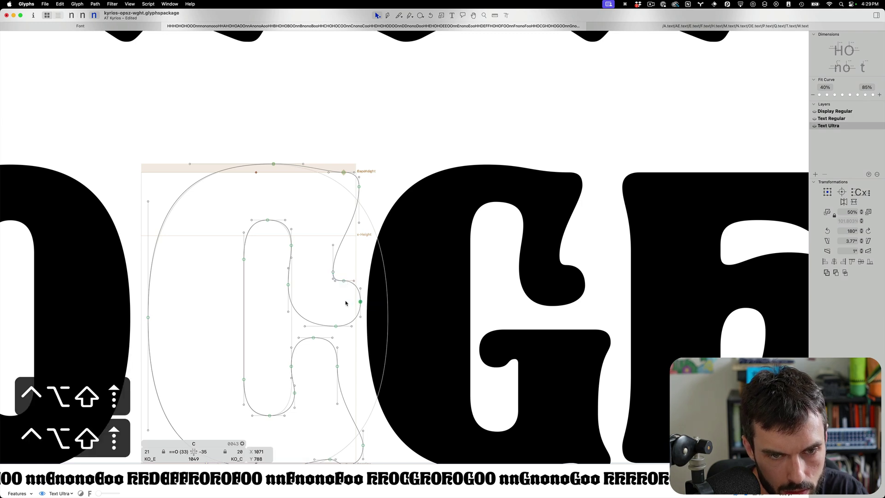
pyautogui.press('Escape')
pyautogui.press('Escape')
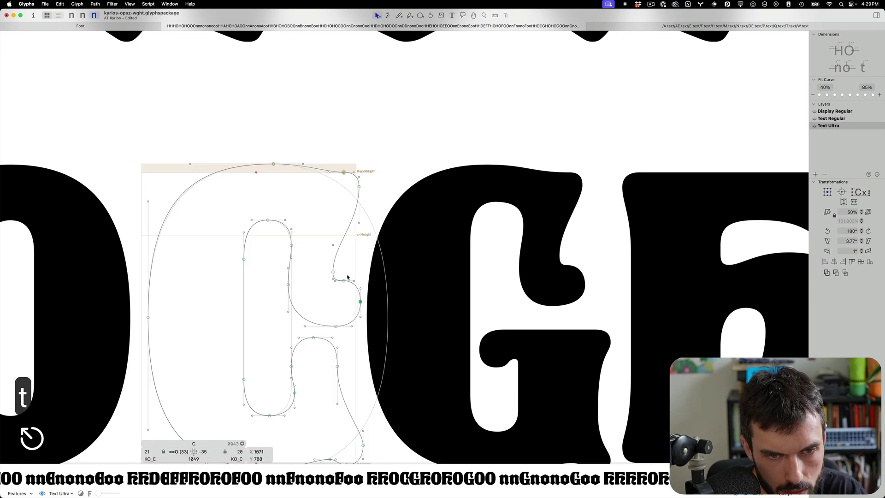
# Move the top node of the C's upper terminal left to X 980 and save the file
pyautogui.click(343, 281)
pyautogui.hotkey('alt', 'Right')
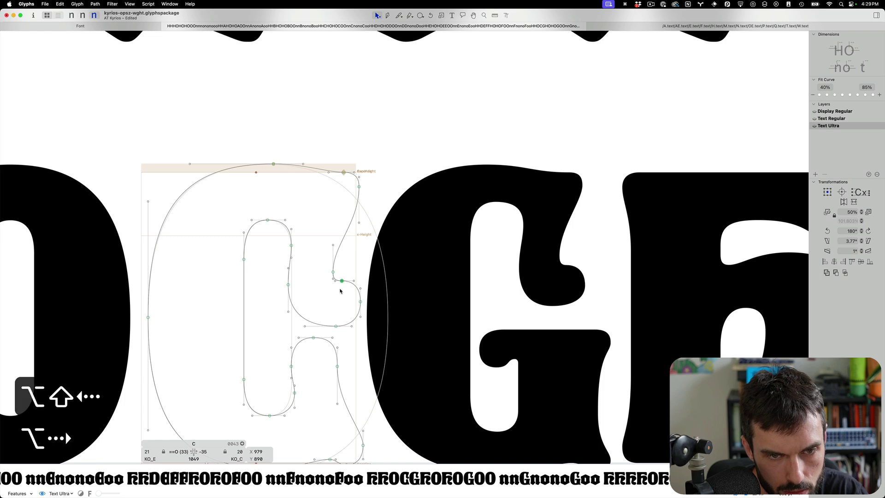
pyautogui.press('cmd+s')
pyautogui.scroll(-2, 343, 300)
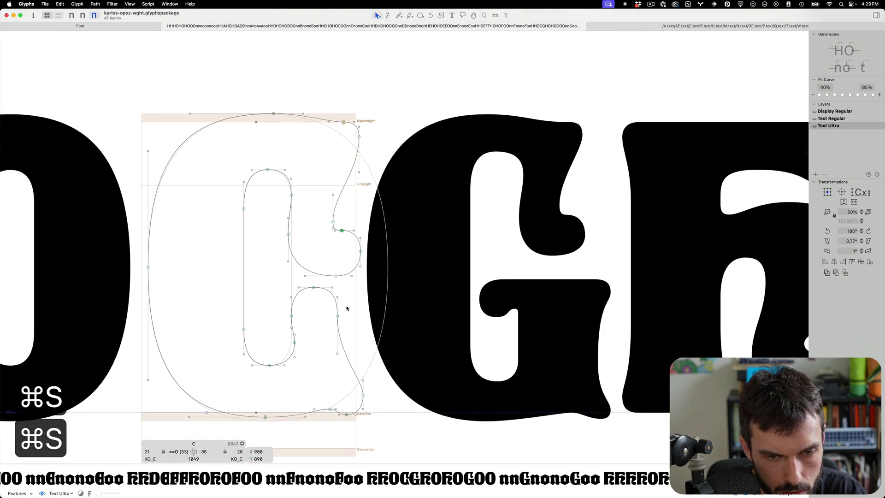
pyautogui.press('Escape')
# Lower the outermost right node of the C's foot to Y 76, preview the shape and save
pyautogui.scroll(-3, 347, 308)
pyautogui.press('Escape')
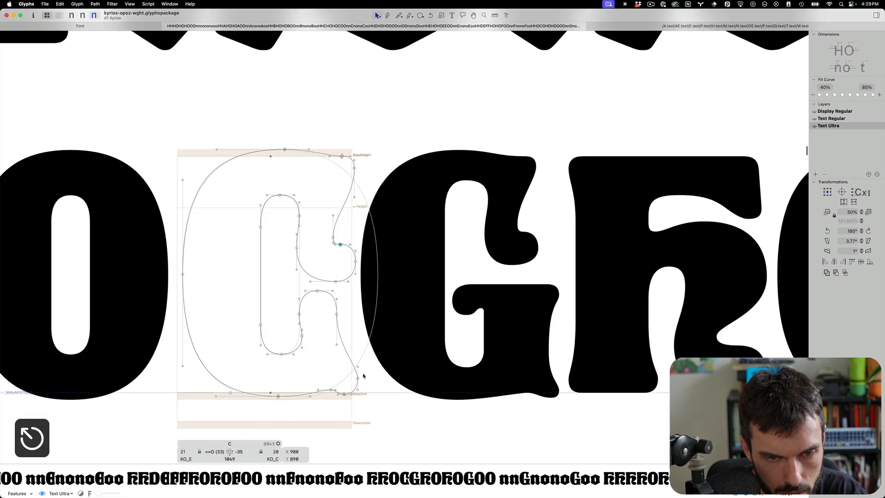
pyautogui.moveTo(349, 382); pyautogui.dragTo(349, 383)
pyautogui.hotkey('alt', 'shift', 'Down')
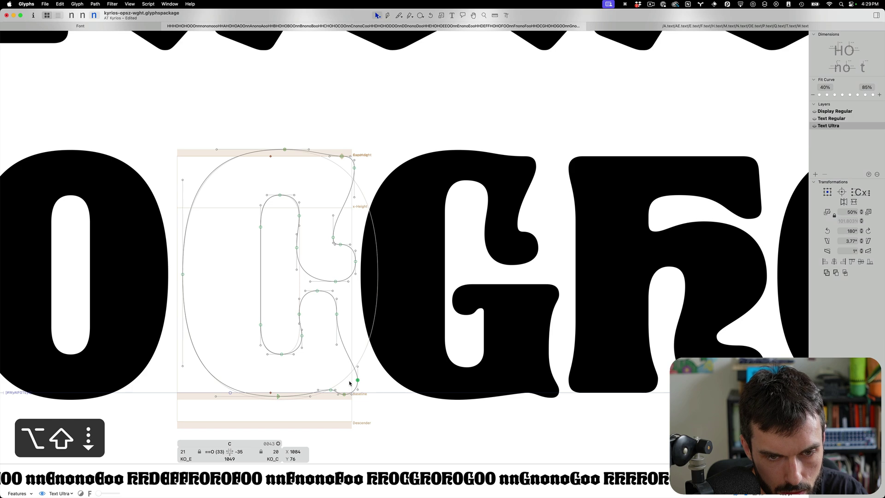
pyautogui.press('t')
pyautogui.press('super+s')
pyautogui.press('Escape')
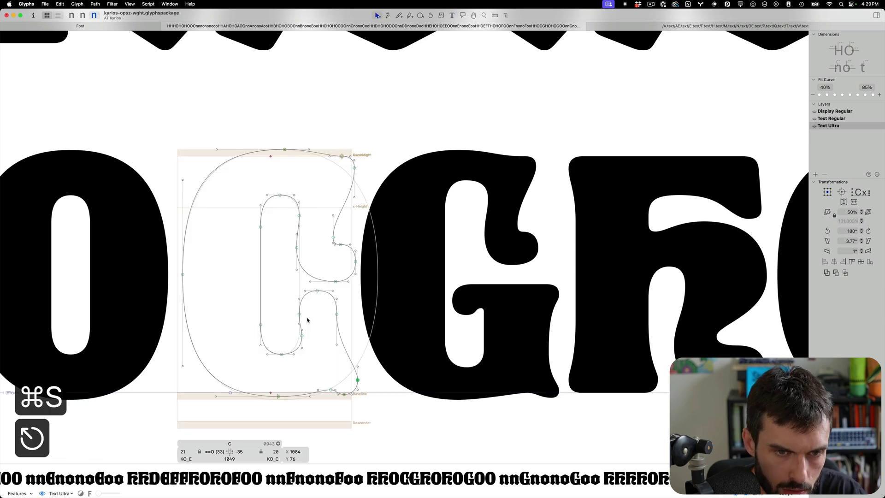
# Raise the left node of the C's lower terminal about 30 units, then save and preview the shape
pyautogui.hotkey('alt', 'shift', 'Up')
pyautogui.hotkey('alt', 'shift', 'Up')
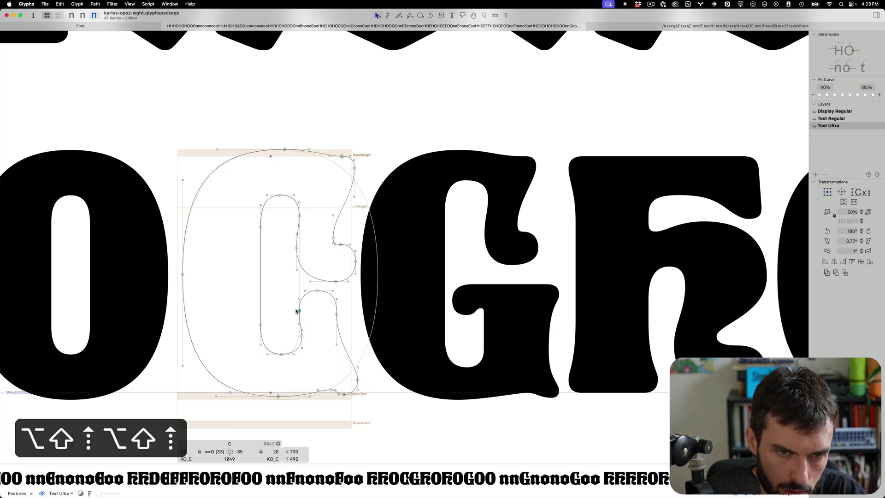
pyautogui.hotkey('alt', 'shift', 'Up')
pyautogui.press('t')
pyautogui.press('super+s')
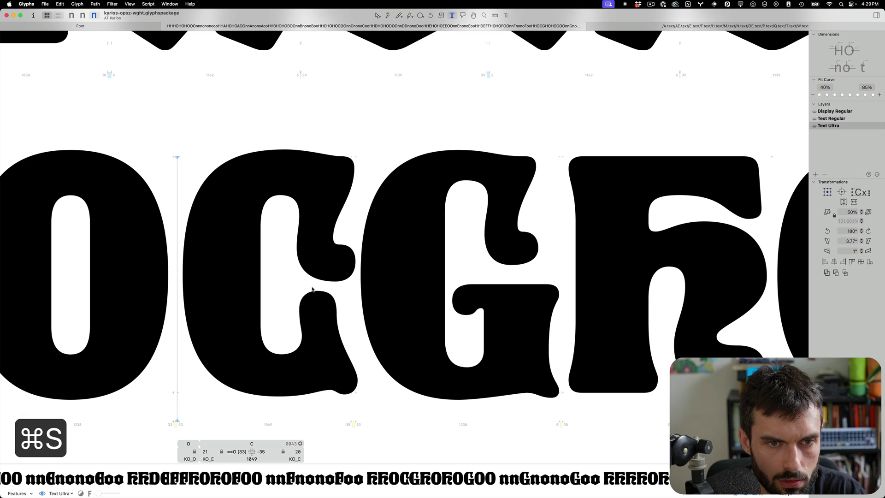
# Move the top node of the C's counter right to X 627 and save
pyautogui.press('Escape')
pyautogui.click(281, 195)
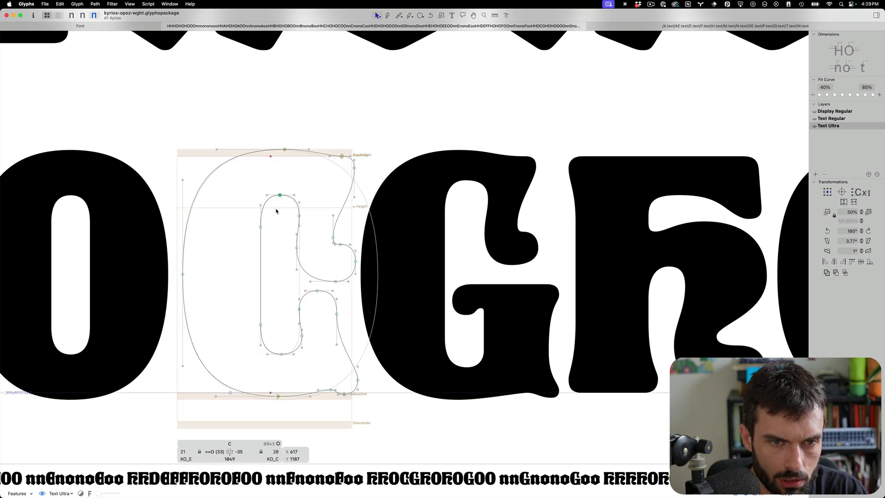
pyautogui.press('super+s')
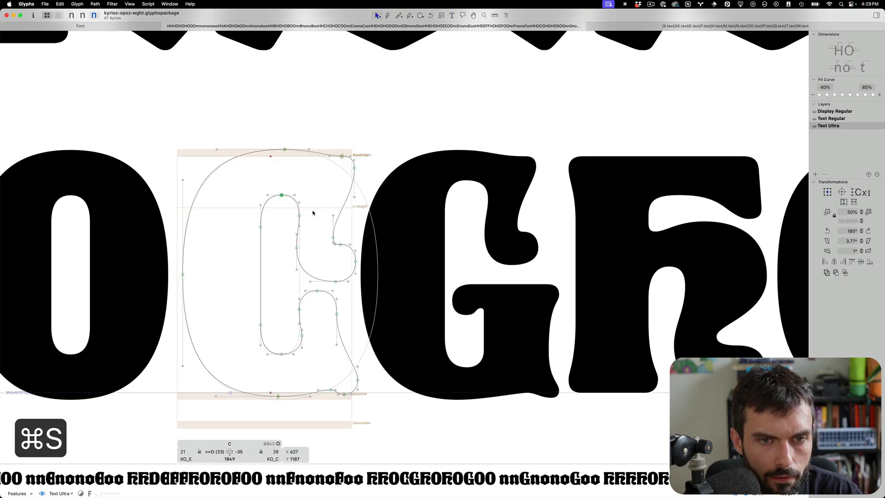
pyautogui.click(322, 199)
# Lower the entire C outline 13 units to a centre of Y 706.5, then save and preview it
pyautogui.press('super+a')
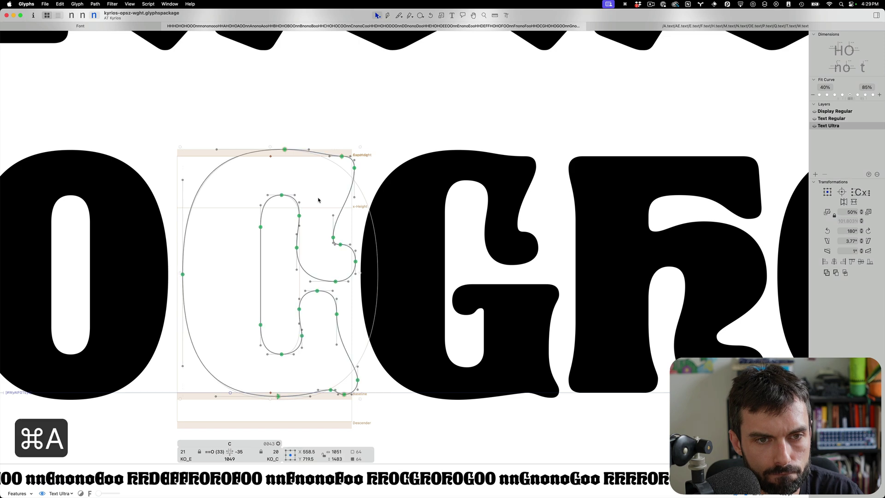
pyautogui.hotkey('shift', 'Down')
pyautogui.press('Down')
pyautogui.press('Down')
pyautogui.press('Down')
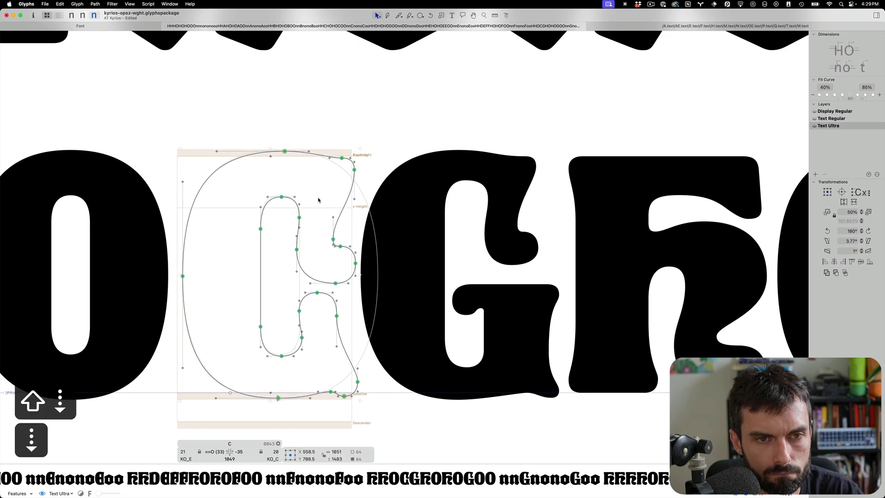
pyautogui.press('super+s')
pyautogui.press('t')
pyautogui.press('super+s')
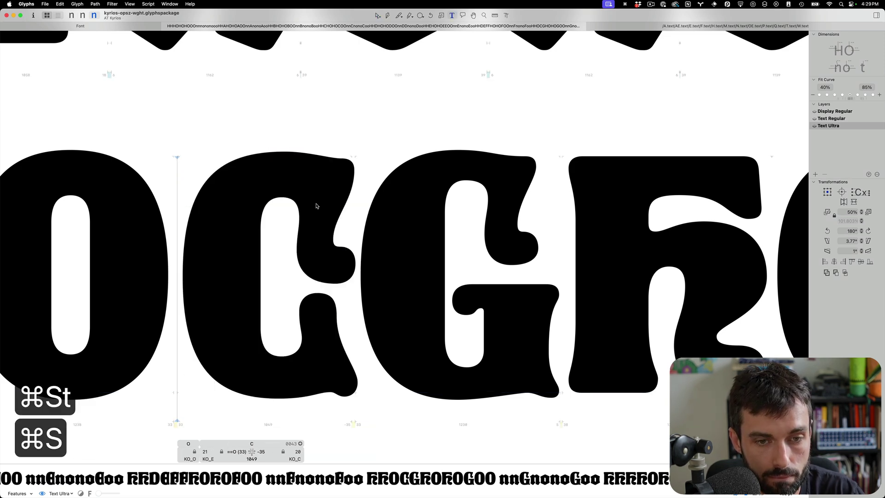
# Widen the C's right sidebearing to -5 for an advance width of 1079 and save
pyautogui.press('shift+super+Right')
pyautogui.press('shift+super+Right')
pyautogui.press('shift+super+Right')
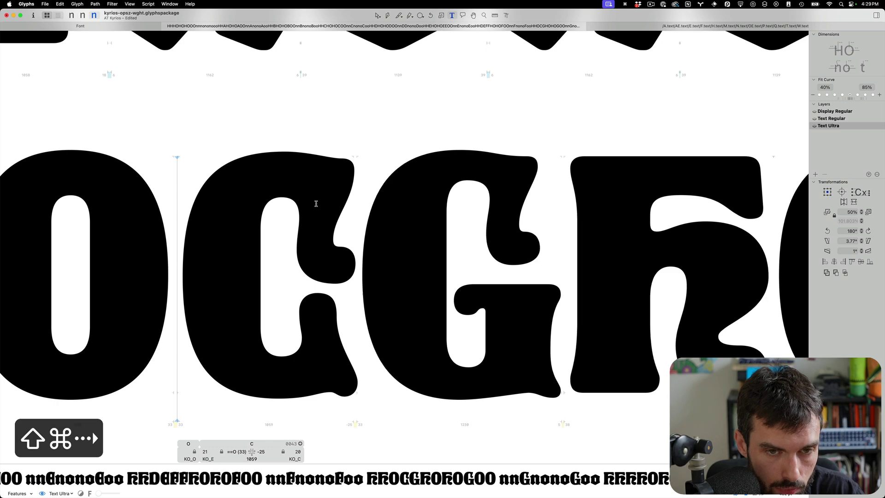
pyautogui.press('super+s')
# Move the top node of the C's upper terminal left to X 970 and save
pyautogui.press('Escape')
pyautogui.scroll(5, 345, 264)
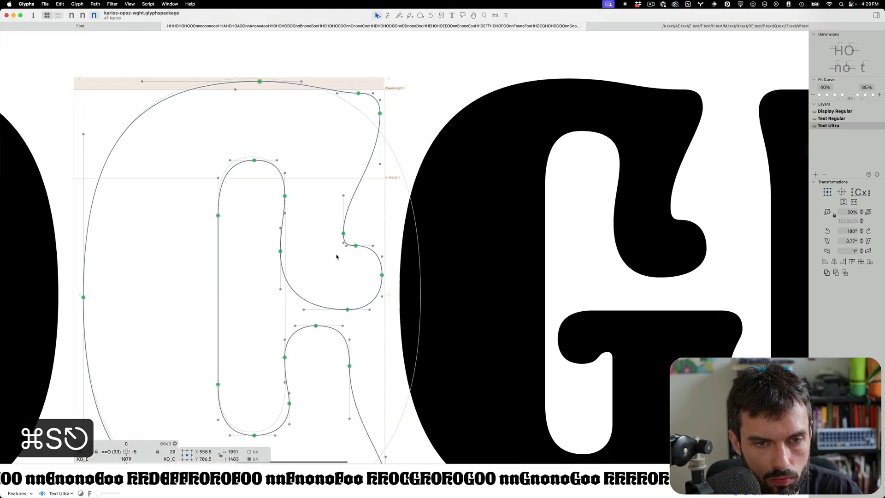
pyautogui.moveTo(369, 234); pyautogui.dragTo(360, 253)
pyautogui.hotkey('alt', 'shift', 'Left')
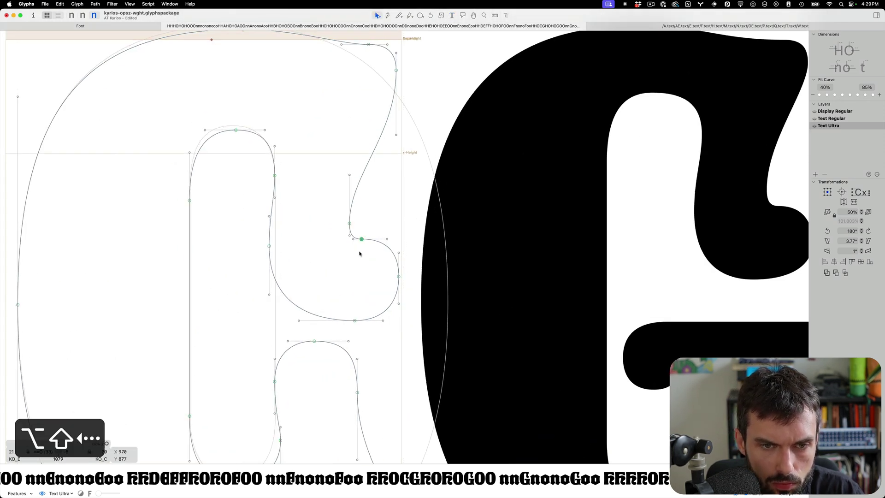
pyautogui.press('super+s')
# Shift the bottom node of the C's upper terminal 20 units left, then save and preview the result
pyautogui.moveTo(367, 286); pyautogui.dragTo(339, 330)
pyautogui.hotkey('alt', 'shift', 'Left')
pyautogui.hotkey('alt', 'shift', 'Left')
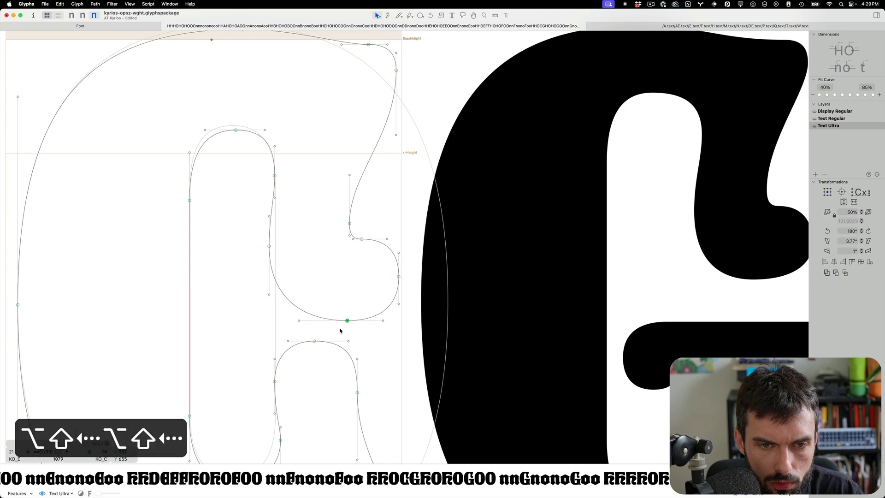
pyautogui.press('super+s')
pyautogui.scroll(-5, 340, 330)
pyautogui.press('super+s')
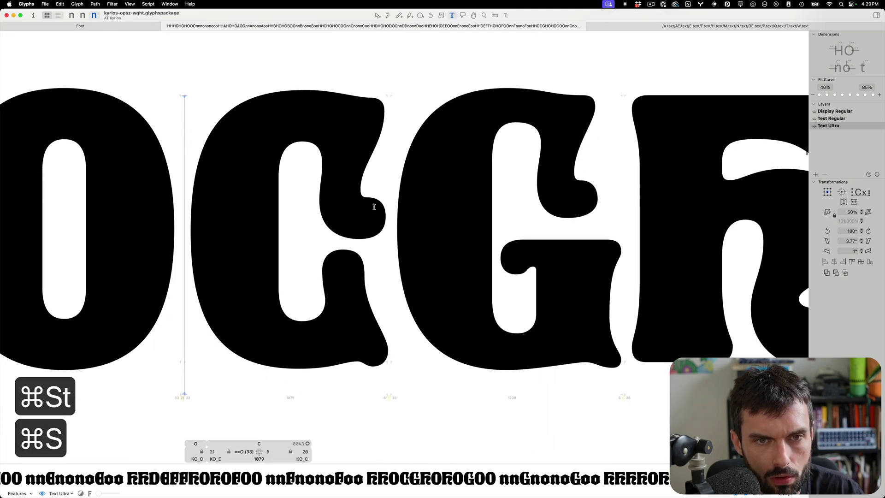
pyautogui.press('super+s')
# Open the neighbouring G for editing and delete all outlines from its background layer
pyautogui.doubleClick(459, 198)
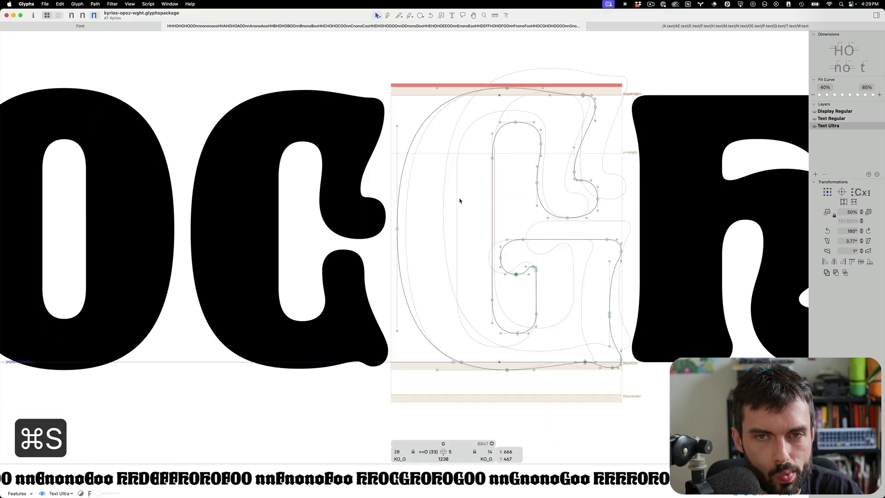
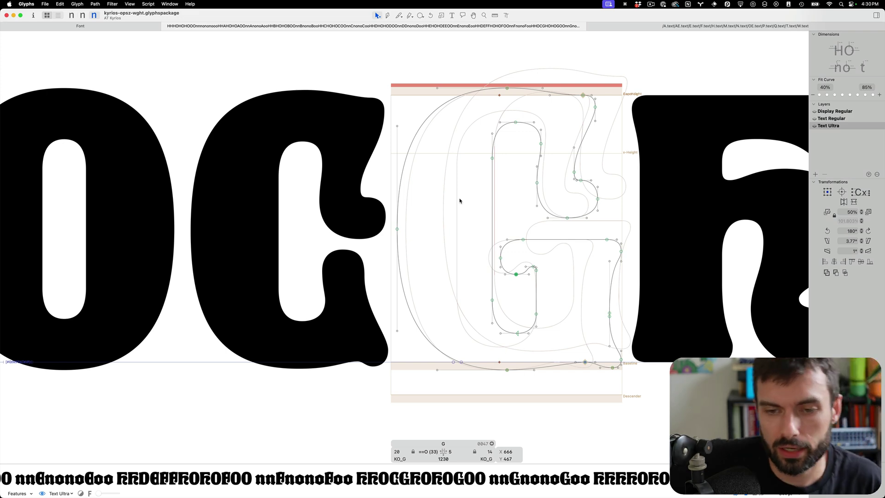
pyautogui.doubleClick(298, 159)
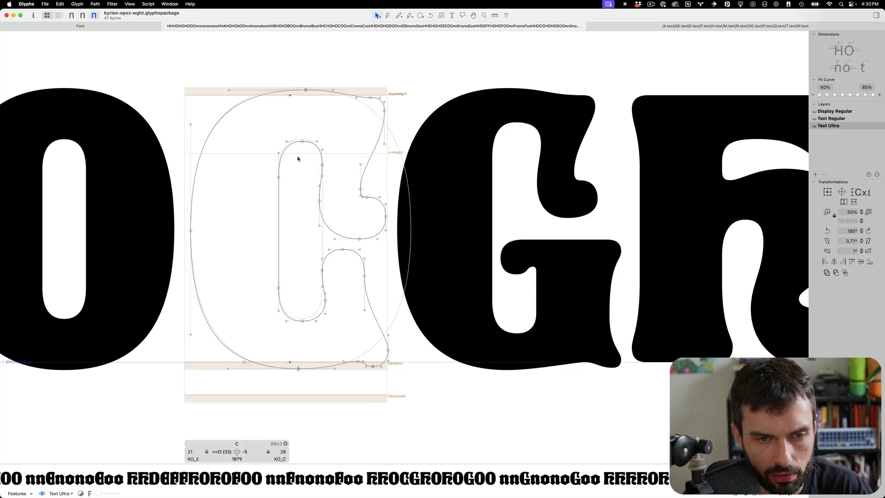
pyautogui.doubleClick(491, 202)
pyautogui.press('super+b')
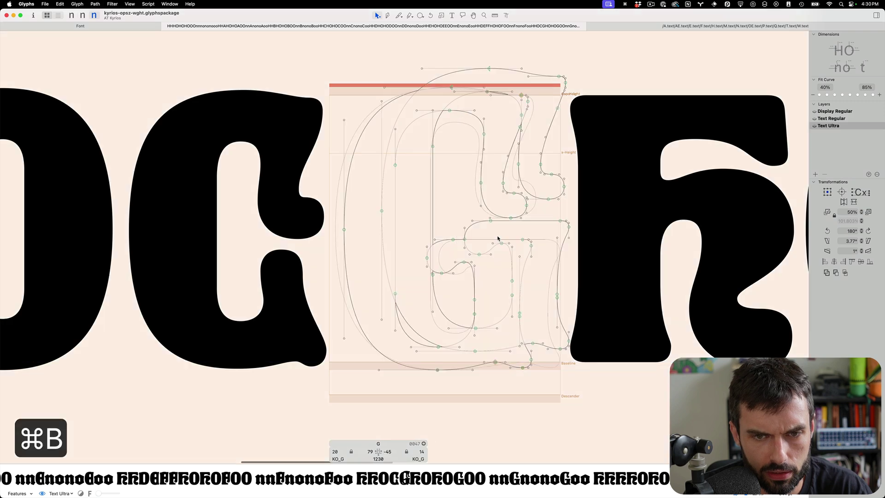
pyautogui.press('super+a')
pyautogui.press('BackSpace')
pyautogui.press('super+b')
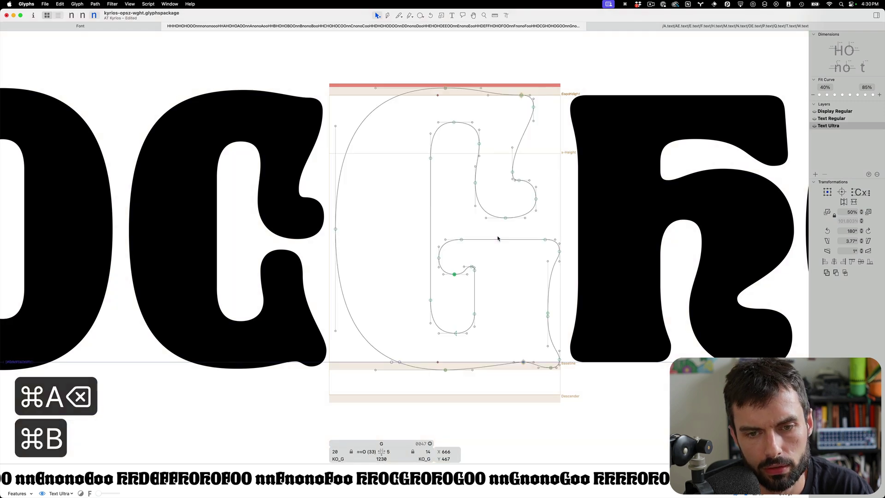
# Copy the complete C outline into the G's background layer as a reference and return to the foreground
pyautogui.click(505, 270)
pyautogui.doubleClick(259, 235)
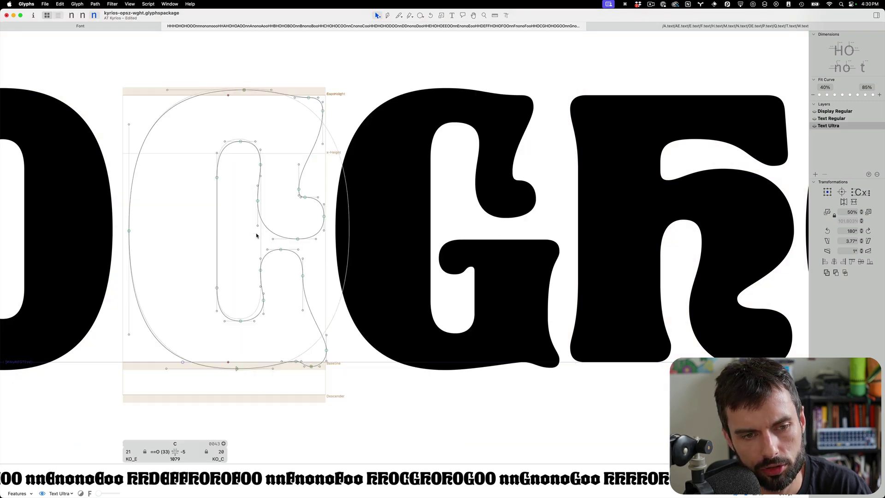
pyautogui.press('super+a')
pyautogui.press('super+c')
pyautogui.doubleClick(500, 218)
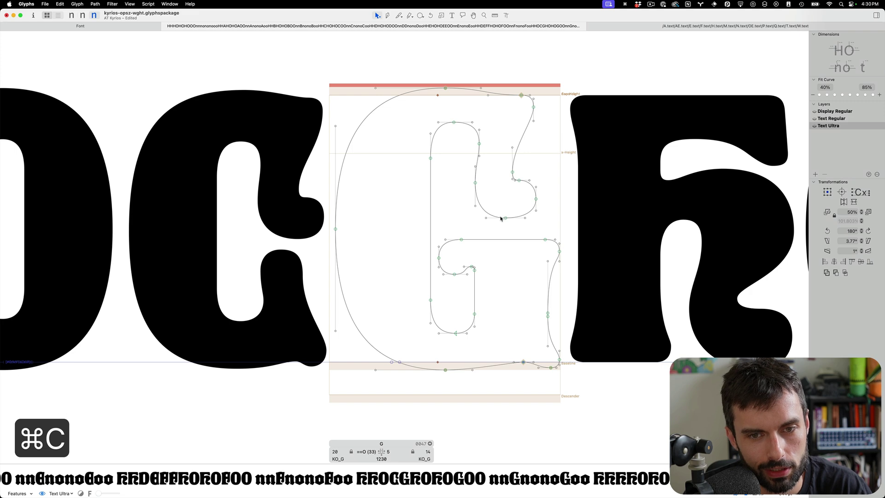
pyautogui.press('super+b')
pyautogui.press('super+v')
pyautogui.press('super+b')
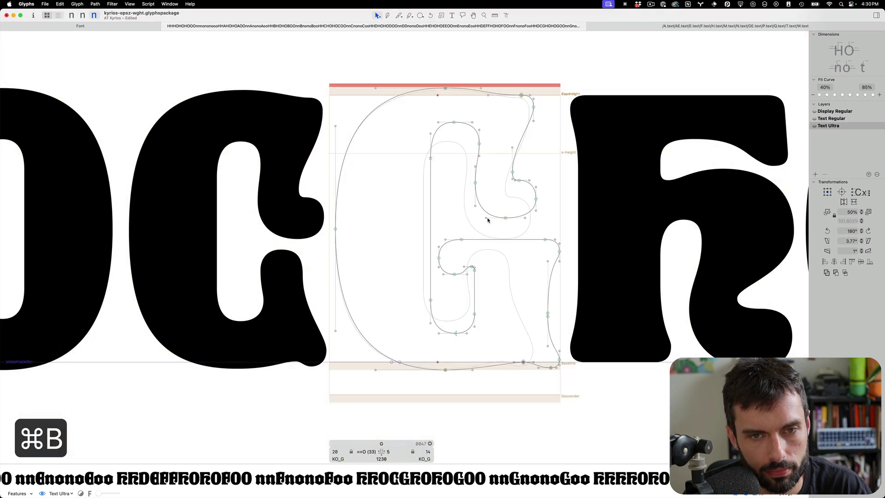
# Replace the left half of the G's counter with a copy of the C's left counter segment
pyautogui.doubleClick(232, 192)
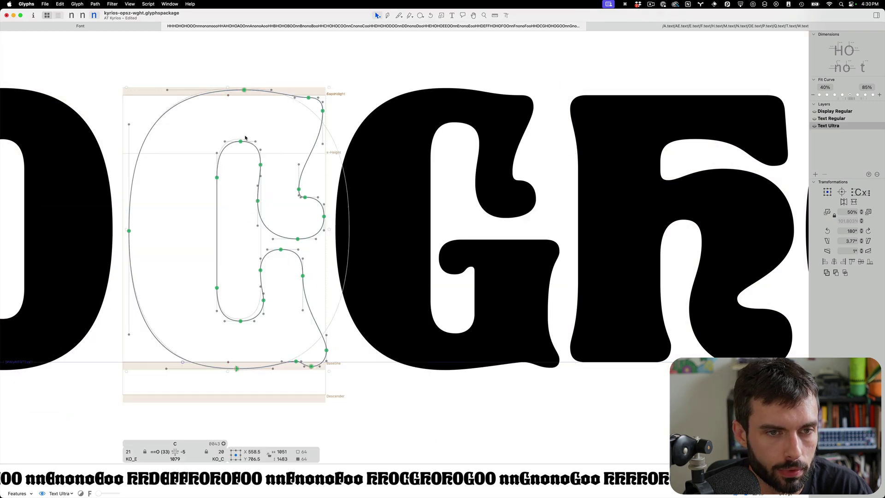
pyautogui.moveTo(245, 137); pyautogui.dragTo(192, 342)
pyautogui.press('super+c')
pyautogui.doubleClick(417, 292)
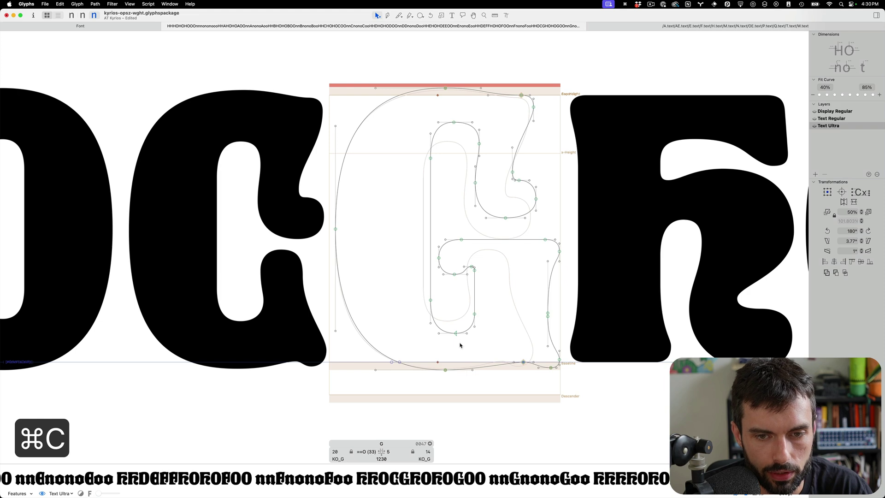
pyautogui.moveTo(459, 345); pyautogui.dragTo(399, 287)
pyautogui.moveTo(460, 112); pyautogui.dragTo(401, 172)
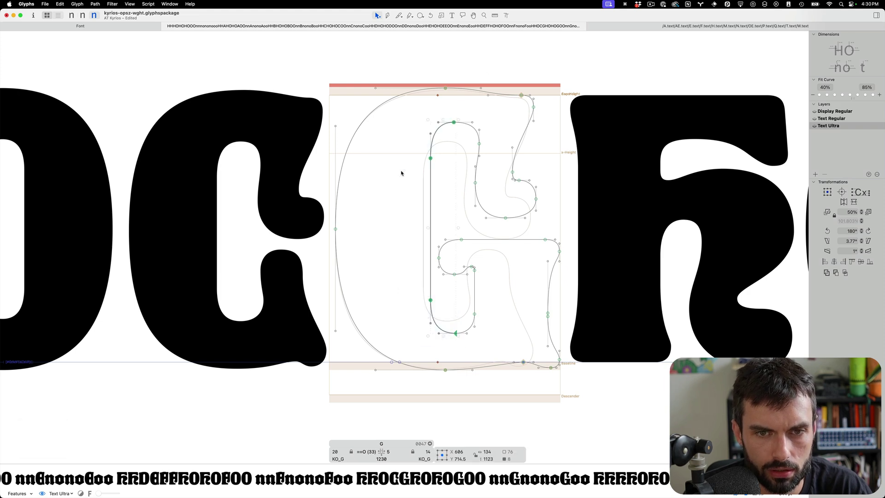
pyautogui.hotkey('alt', 'BackSpace')
pyautogui.press('super+v')
pyautogui.click(490, 111)
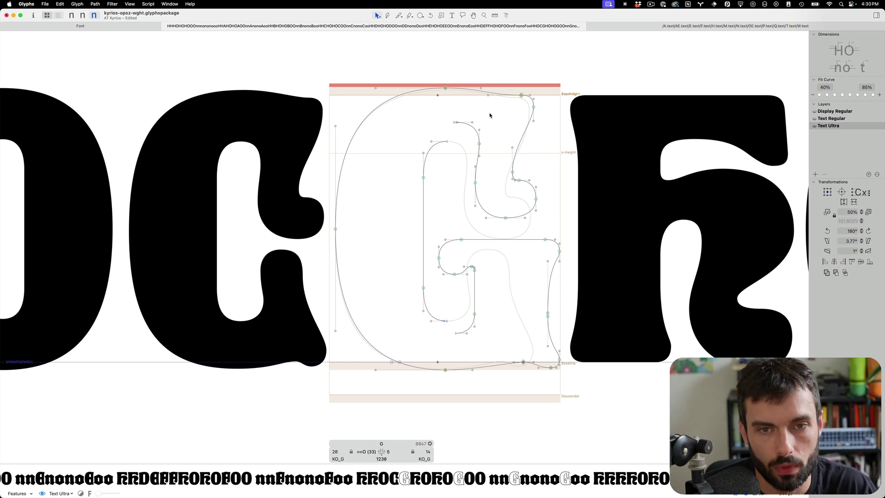
# Replace the G's upper terminal with a copy of the C's upper terminal and join it to the left half of the counter
pyautogui.doubleClick(262, 149)
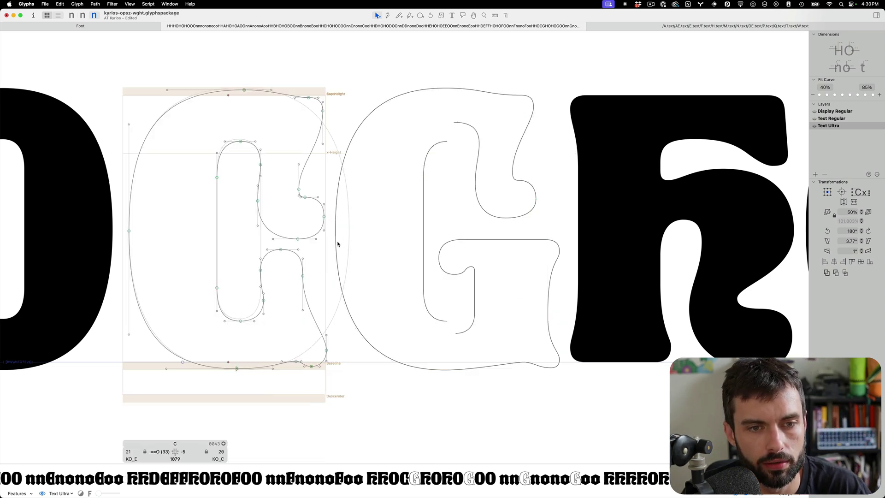
pyautogui.moveTo(337, 243); pyautogui.dragTo(227, 62)
pyautogui.hotkey('ctrl', 'c')
pyautogui.doubleClick(464, 148)
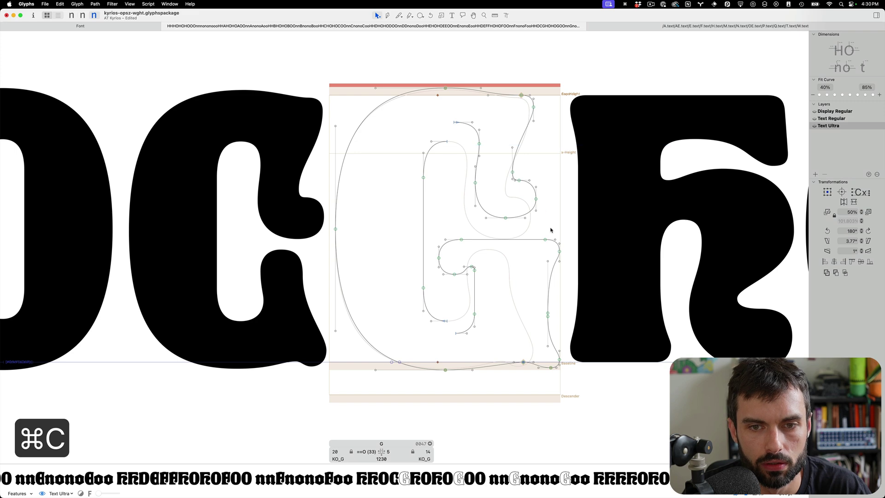
pyautogui.moveTo(550, 229); pyautogui.dragTo(444, 74)
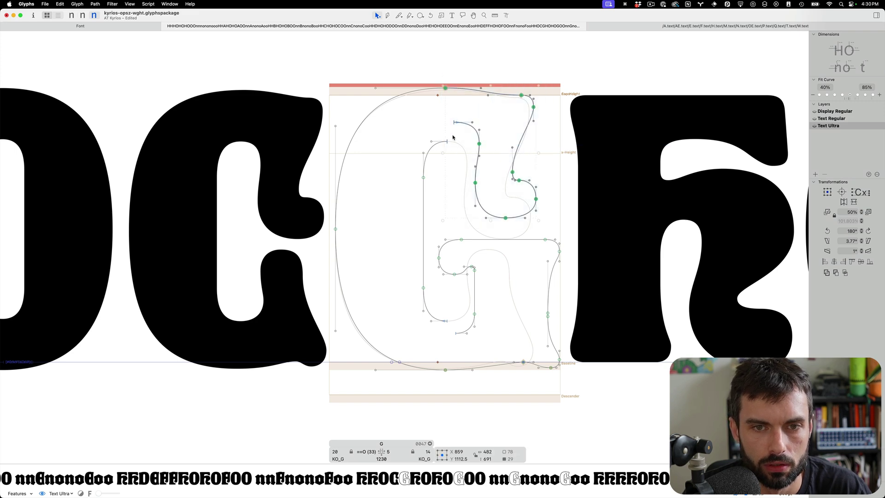
pyautogui.hotkey('alt', 'BackSpace')
pyautogui.hotkey('ctrl', 'v')
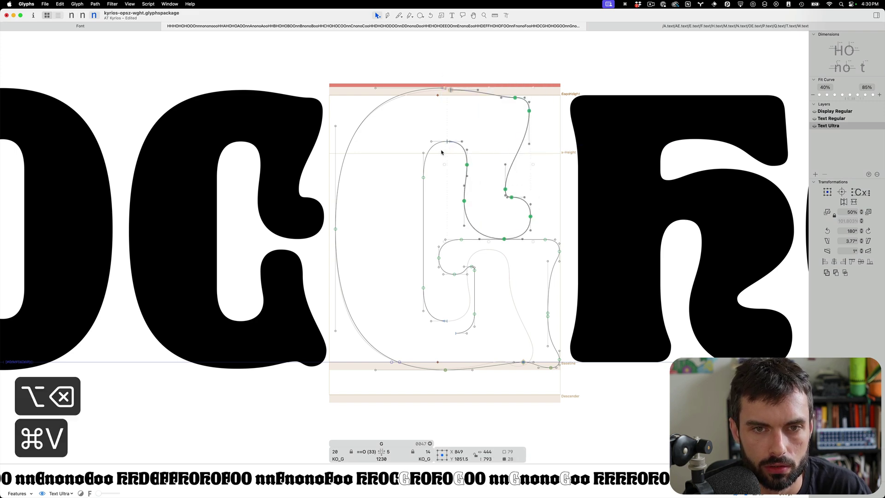
pyautogui.hotkey('ctrl', 'j')
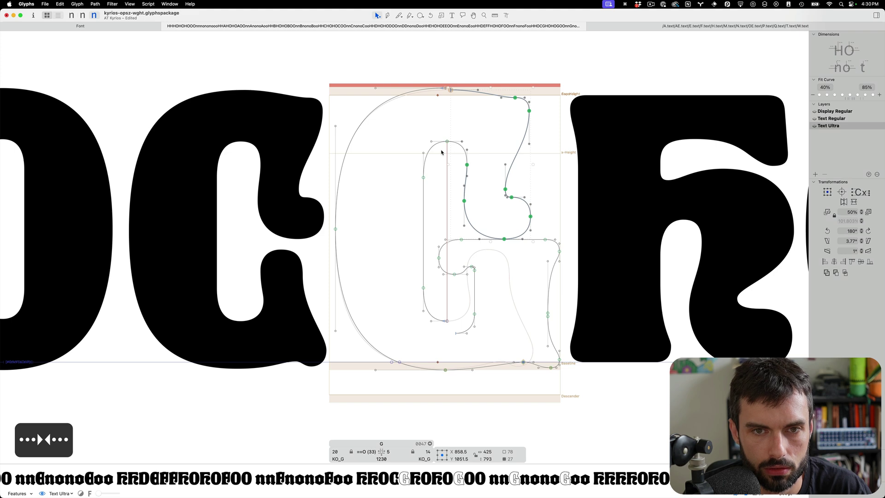
pyautogui.click(441, 152)
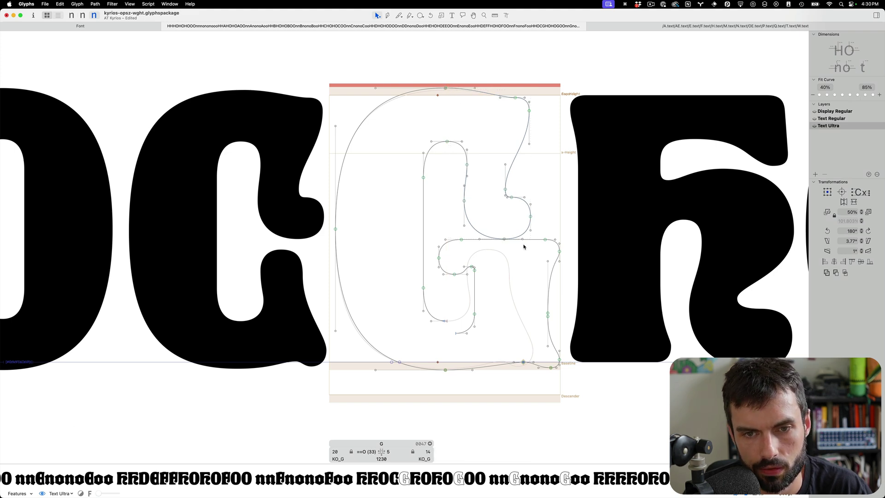
# Raise the rounded lower part of the G's upper terminal, including its inner counter node, by 60 units
pyautogui.moveTo(535, 258); pyautogui.dragTo(497, 179)
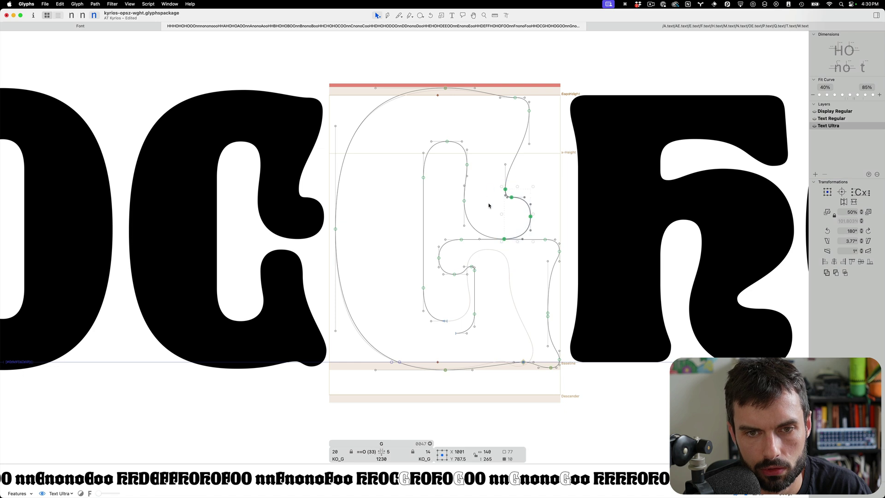
pyautogui.moveTo(484, 211); pyautogui.dragTo(447, 193)
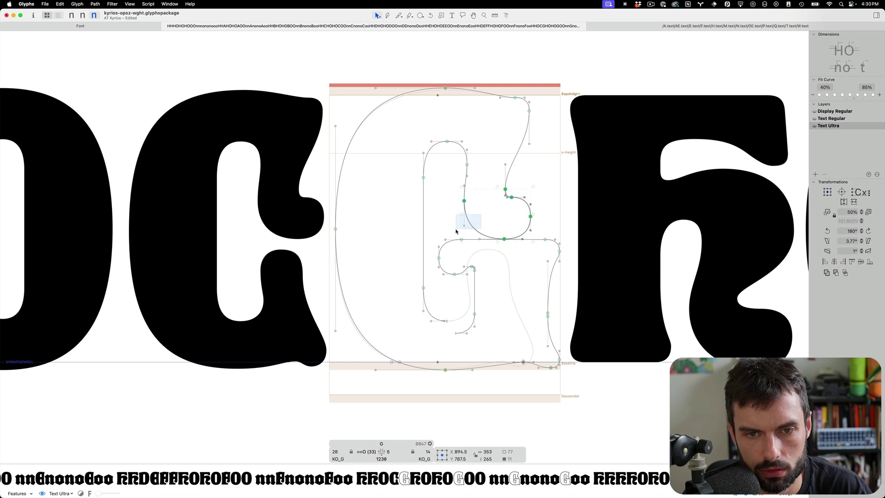
pyautogui.hotkey('ctrl', 'alt', 'shift', 'Up')
pyautogui.hotkey('ctrl', 'alt', 'shift', 'Up')
pyautogui.hotkey('ctrl', 'alt', 'shift', 'Up')
pyautogui.hotkey('ctrl', 'alt', 'shift', 'Up')
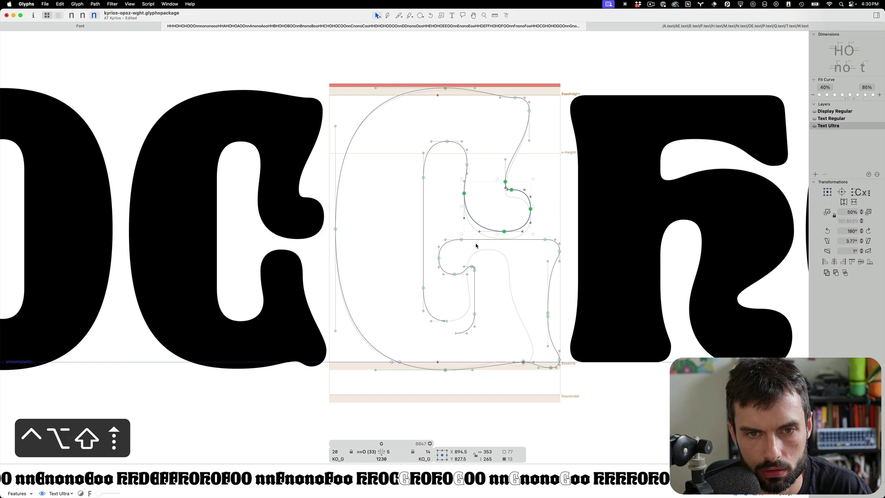
pyautogui.hotkey('ctrl', 'alt', 'shift', 'Up')
pyautogui.hotkey('ctrl', 'alt', 'shift', 'Up')
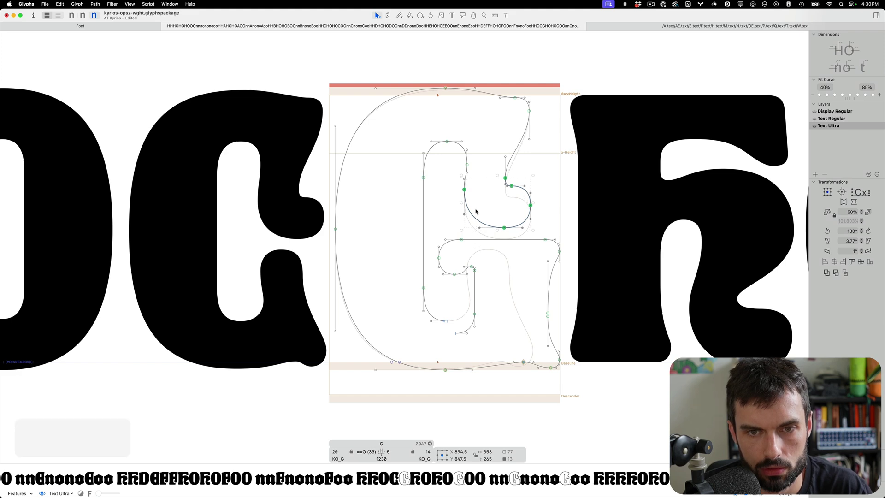
# Shift the neck nodes of the G's upper terminal 7 units right and preview the shape
pyautogui.moveTo(517, 205); pyautogui.dragTo(477, 181)
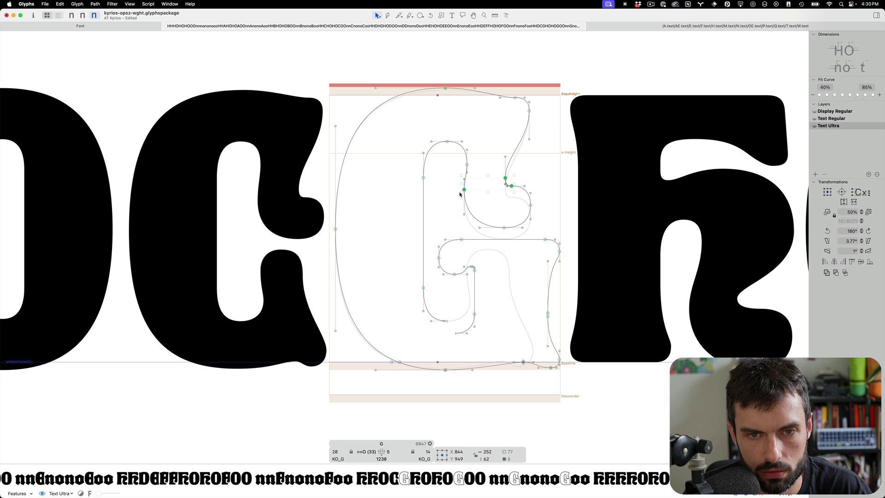
pyautogui.hotkey('ctrl', 'alt', 'shift', 'Right')
pyautogui.hotkey('ctrl', 'alt', 'Left')
pyautogui.hotkey('ctrl', 'alt', 'Left')
pyautogui.hotkey('ctrl', 'alt', 'Left')
pyautogui.press('t')
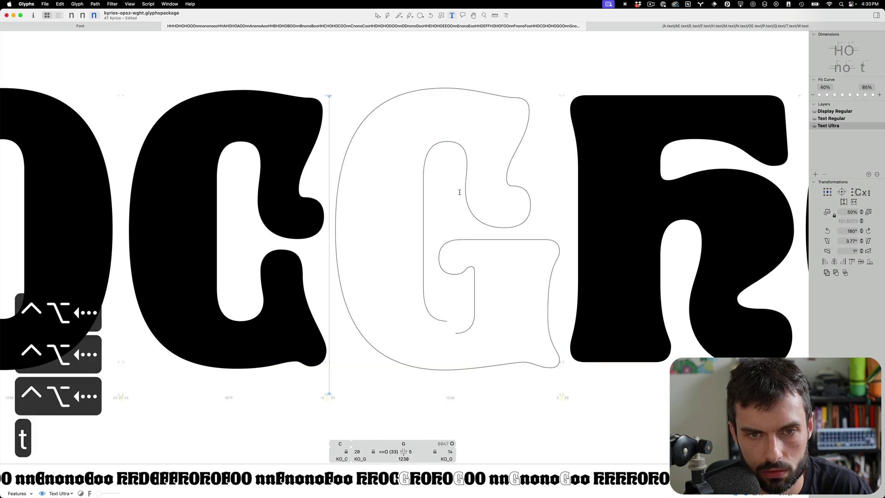
pyautogui.press('Escape')
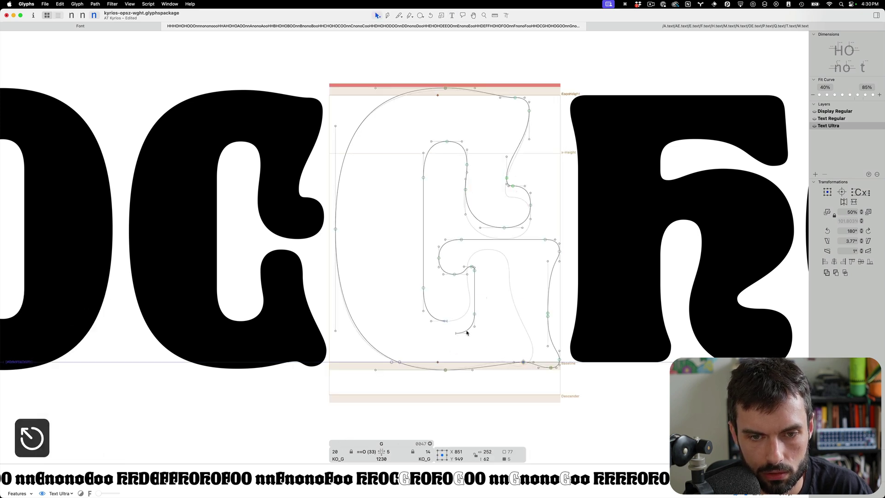
# Raise the open right half of the G counter's bottom curve to the level of the left half's end node
pyautogui.moveTo(485, 298)
pyautogui.mouseDown()
pyautogui.moveTo(447, 356)
pyautogui.moveTo(495, 297)
pyautogui.mouseUp()
pyautogui.press('super+shift+Up')
pyautogui.hotkey('shift', 'Down')
pyautogui.hotkey('shift', 'Down')
pyautogui.hotkey('shift', 'Down')
pyautogui.press('Down')
pyautogui.press('Down')
pyautogui.press('Down')
pyautogui.press('Down')
pyautogui.press('Down')
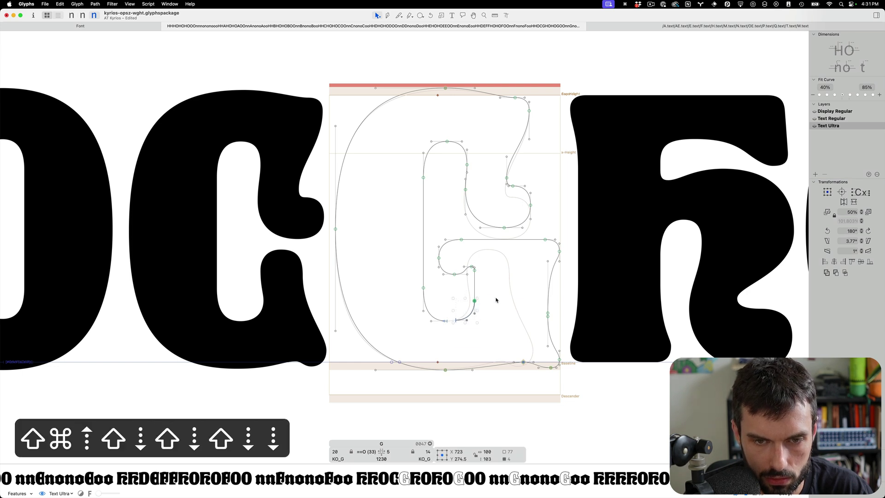
# Join the two open ends at the bottom of the G's counter, then preview and save the file
pyautogui.click(496, 300)
pyautogui.moveTo(488, 337); pyautogui.dragTo(452, 304)
pyautogui.click(452, 304)
pyautogui.press('t')
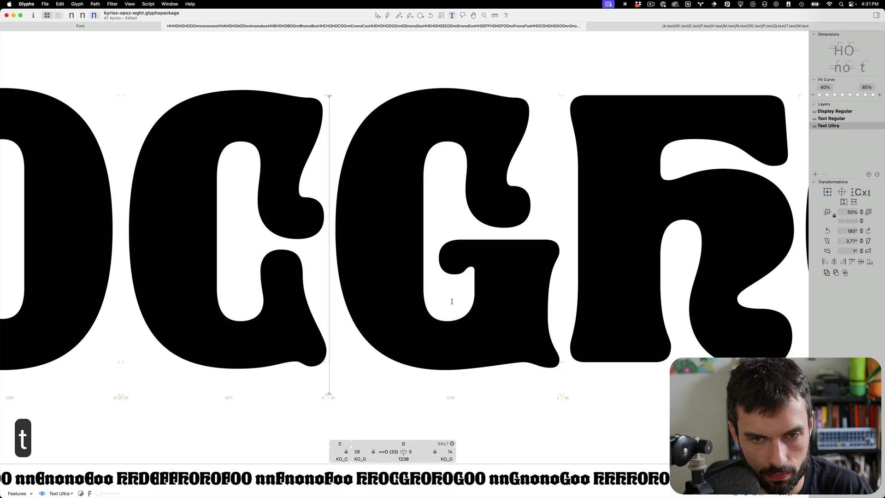
pyautogui.press('Right')
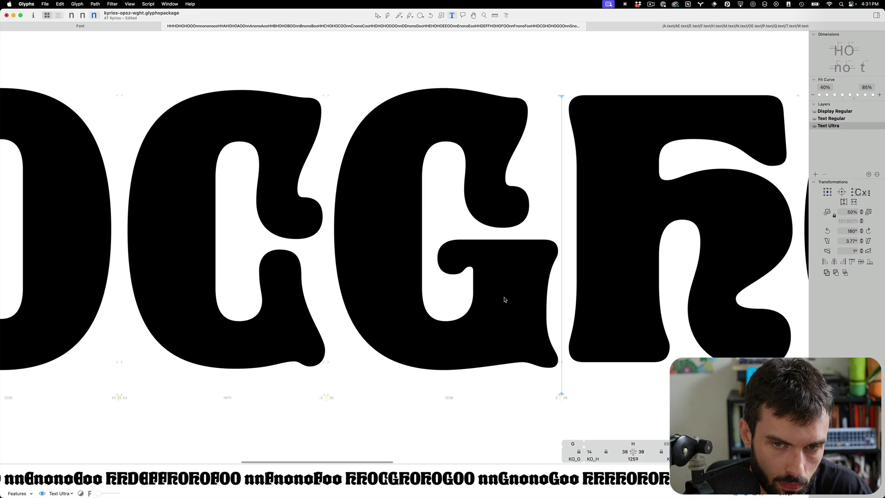
pyautogui.press('super+s')
pyautogui.press('Escape')
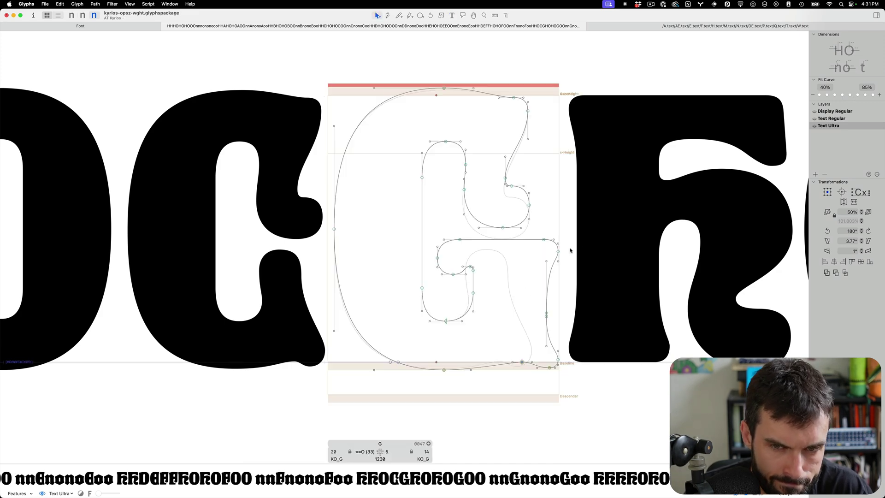
# Move the whole right edge of the G's stem, including its lower terminal, 90 units left and preview it
pyautogui.moveTo(583, 237); pyautogui.dragTo(515, 370)
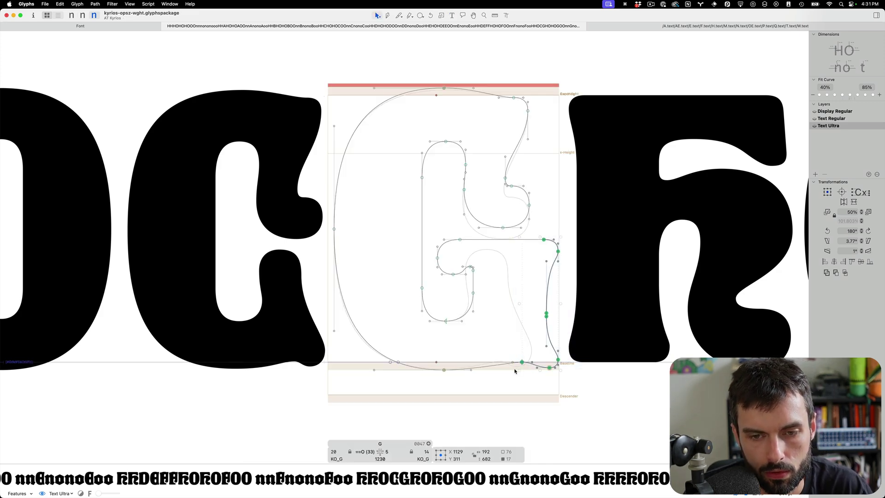
pyautogui.press('shift+super+Left')
pyautogui.hotkey('shift', 'Right')
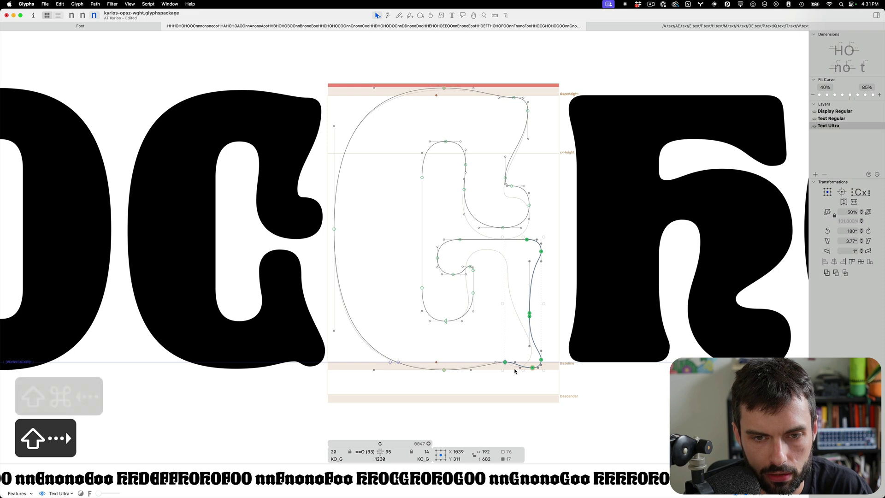
pyautogui.press('t')
pyautogui.press('Escape')
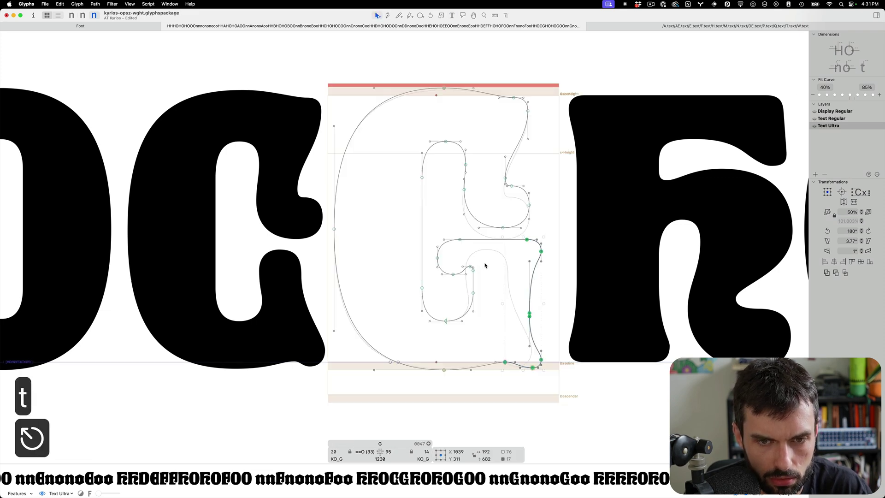
# Lower the underside nodes of the G crossbar's rounded inner end by 50 units
pyautogui.moveTo(486, 261); pyautogui.dragTo(450, 277)
pyautogui.hotkey('ctrl', 'alt', 'shift', 'Down')
pyautogui.hotkey('ctrl', 'alt', 'shift', 'Down')
pyautogui.hotkey('ctrl', 'alt', 'shift', 'Down')
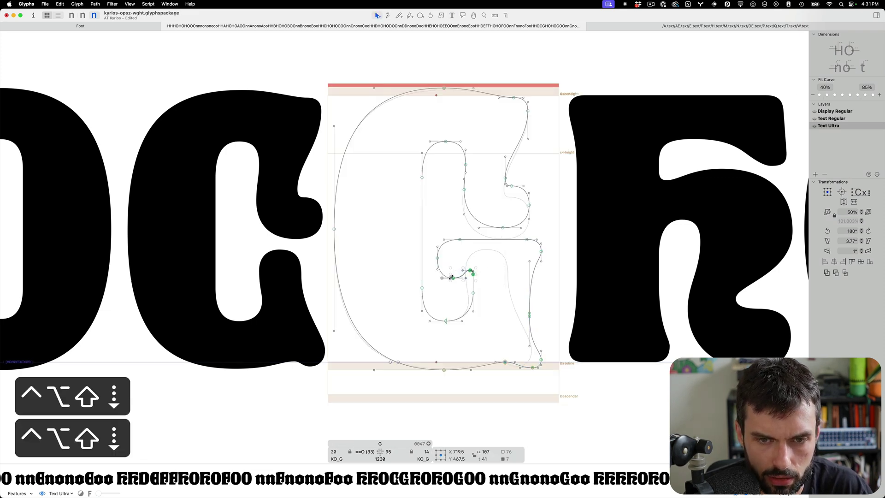
pyautogui.hotkey('ctrl', 'alt', 'shift', 'Down')
pyautogui.hotkey('ctrl', 'alt', 'shift', 'Down')
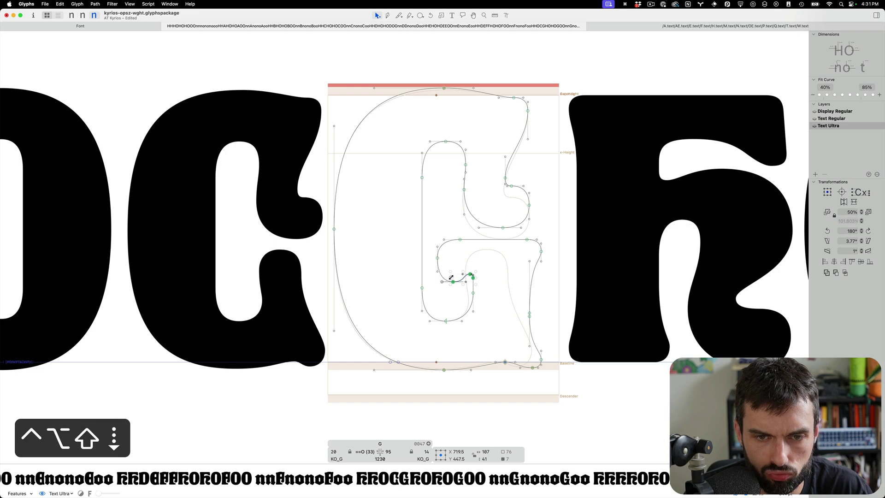
# Move the leftmost node of the G's crossbar 20 units down and 20 units left, then preview and save
pyautogui.moveTo(453, 268); pyautogui.dragTo(432, 256)
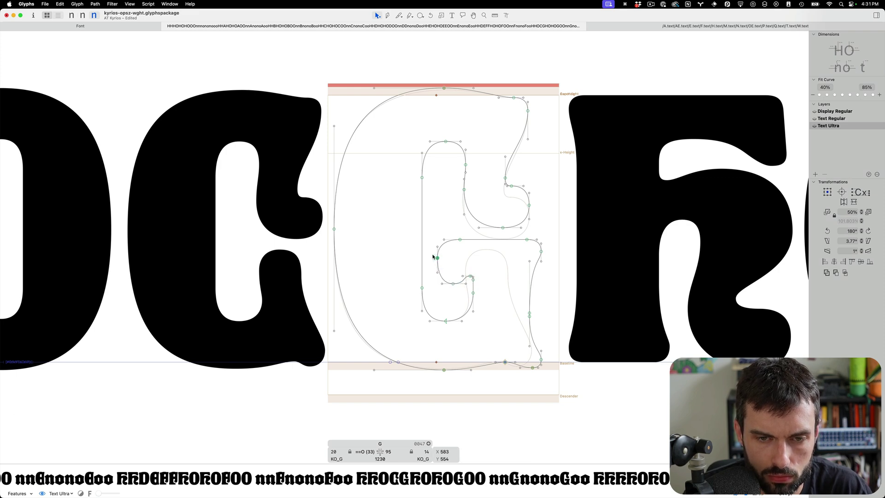
pyautogui.hotkey('ctrl', 'alt', 'shift', 'Down')
pyautogui.hotkey('ctrl', 'alt', 'shift', 'Left')
pyautogui.hotkey('ctrl', 'alt', 'shift', 'Down')
pyautogui.hotkey('ctrl', 'alt', 'shift', 'Left')
pyautogui.press('t')
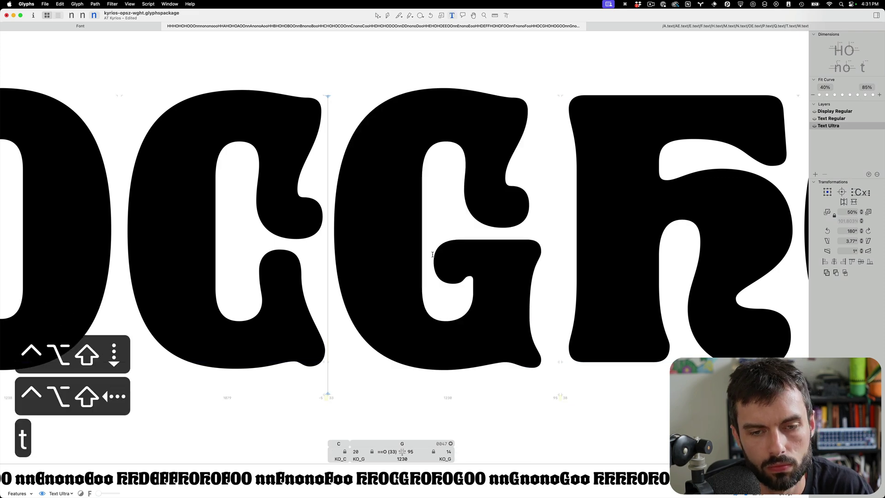
pyautogui.scroll(-3, 433, 254)
pyautogui.press('super+s')
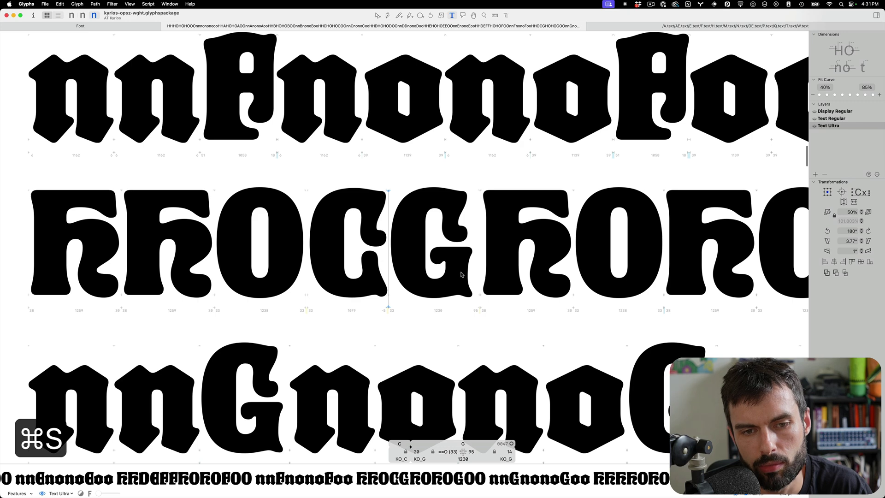
# Replace the G's lower right terminal with a copy of the C's lower terminal
pyautogui.press('Escape')
pyautogui.scroll(5, 460, 275)
pyautogui.doubleClick(197, 290)
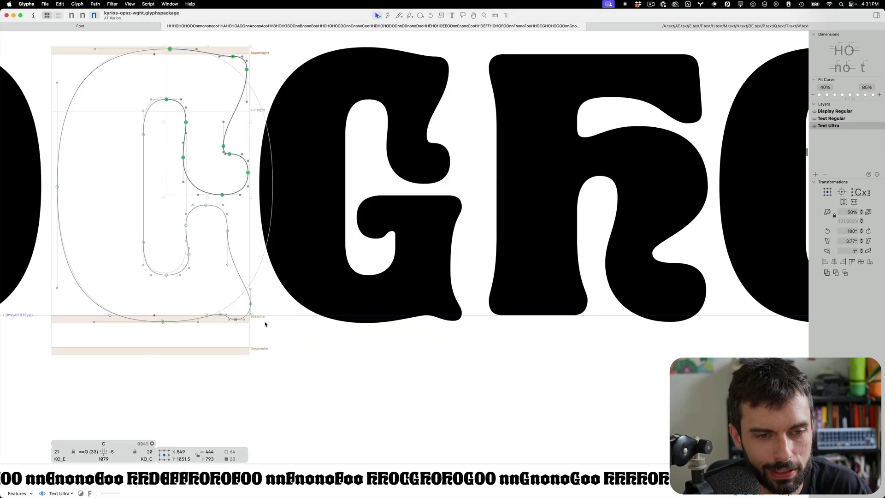
pyautogui.moveTo(271, 335); pyautogui.dragTo(218, 298)
pyautogui.press('super+c')
pyautogui.doubleClick(442, 304)
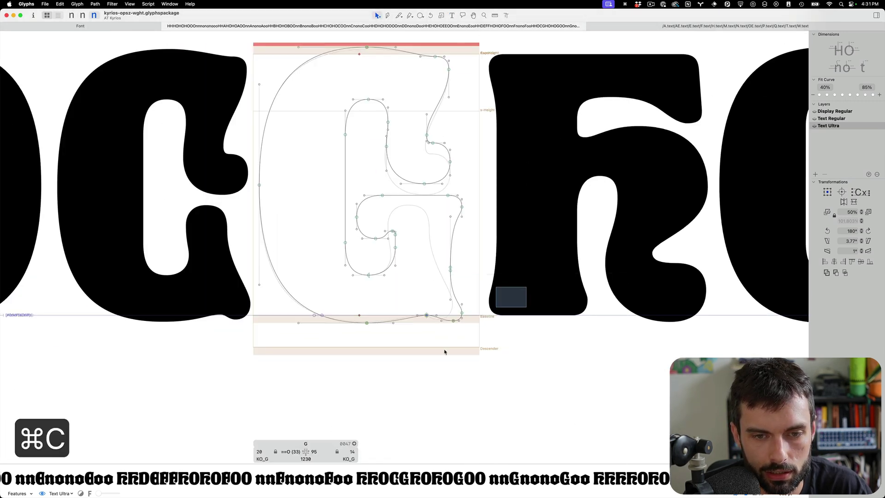
pyautogui.moveTo(444, 352); pyautogui.dragTo(432, 357)
pyautogui.moveTo(494, 360); pyautogui.dragTo(420, 305)
pyautogui.hotkey('alt', 'BackSpace')
pyautogui.press('super+v')
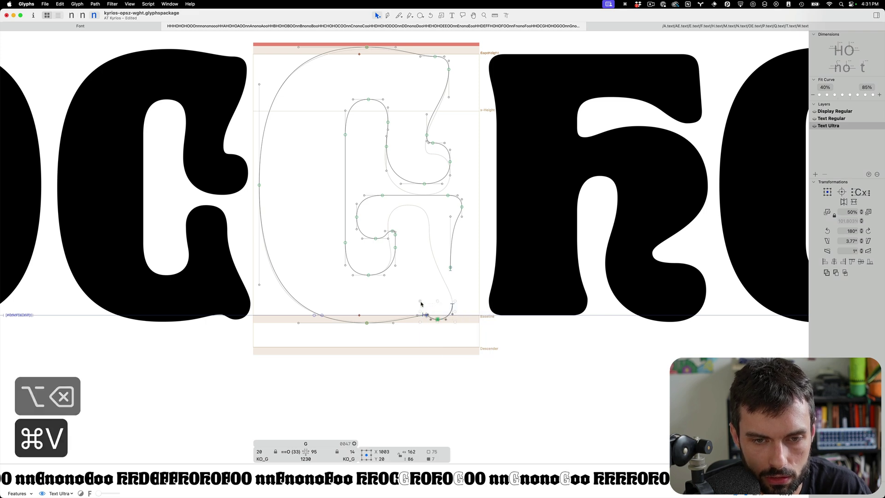
# Shift the pasted lower terminal about 21 units right and 4 units down, merging its open end with the G's baseline node
pyautogui.hotkey('shift', 'Right')
pyautogui.hotkey('shift', 'Right')
pyautogui.hotkey('shift', 'Right')
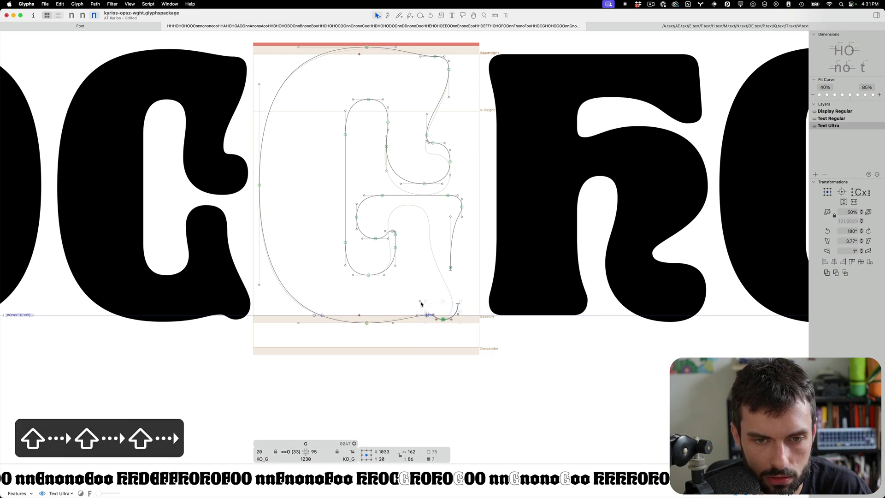
pyautogui.press('Down')
pyautogui.press('Left')
pyautogui.press('Left')
pyautogui.press('Down')
pyautogui.press('Down')
pyautogui.press('Left')
pyautogui.press('Left')
pyautogui.press('Down')
pyautogui.press('Down')
pyautogui.press('Left')
pyautogui.press('Down')
pyautogui.press('Left')
pyautogui.press('Left')
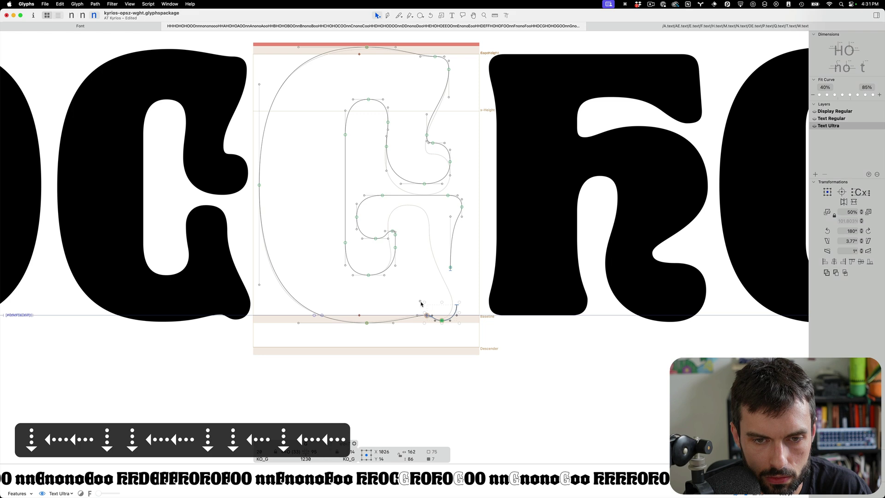
pyautogui.press('Up')
pyautogui.press('Left')
pyautogui.press('Up')
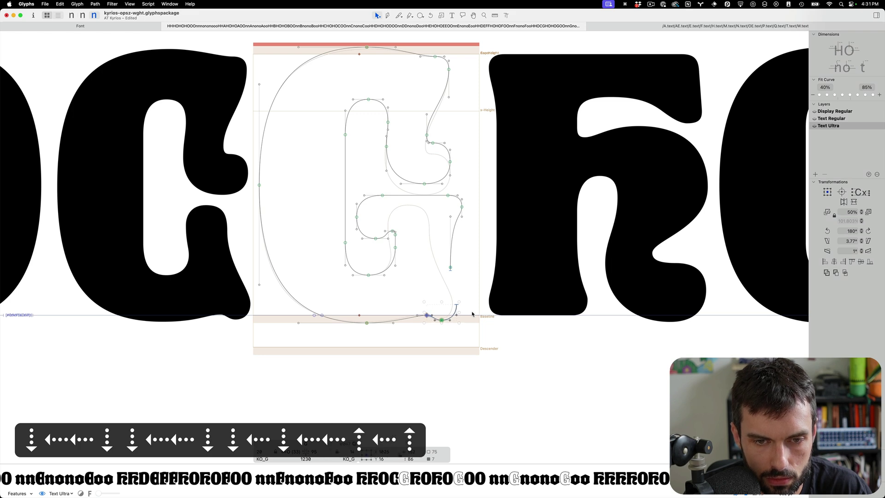
pyautogui.scroll(5, 426, 313)
pyautogui.press('Left')
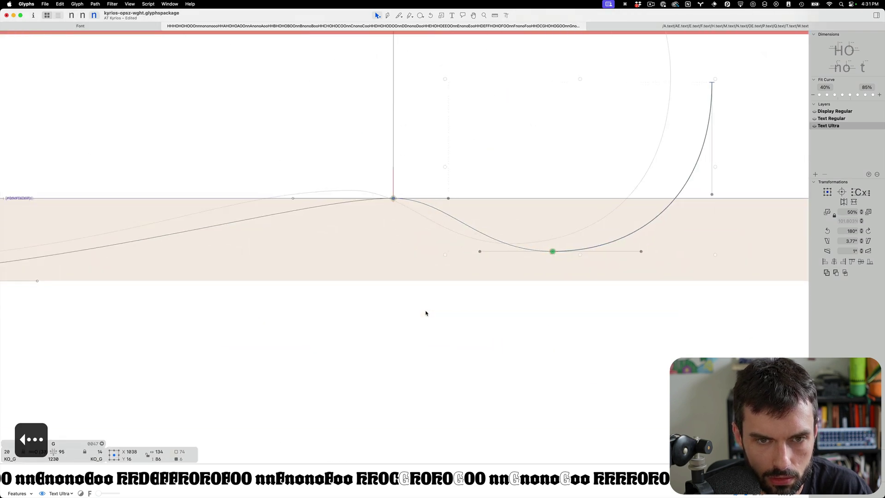
pyautogui.click(426, 313)
pyautogui.scroll(-5, 457, 218)
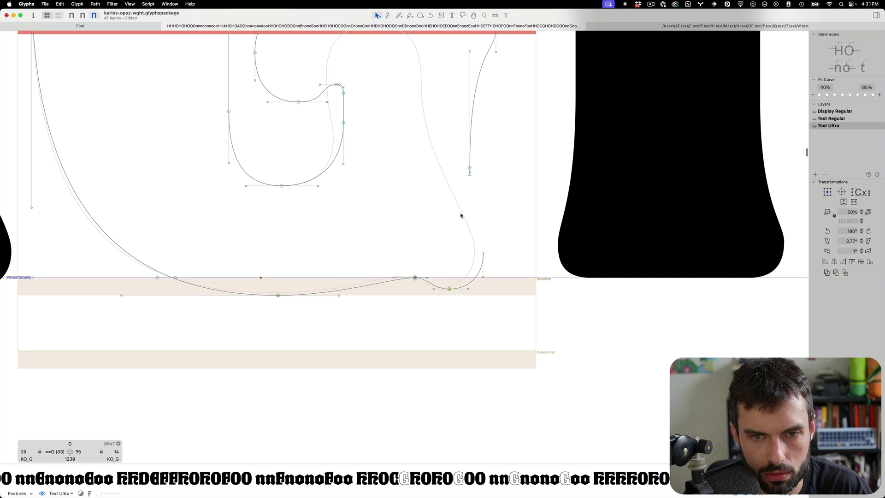
# Connect the open end of the G's right stem edge to the top of the lower terminal with the Pen tool
pyautogui.press('p')
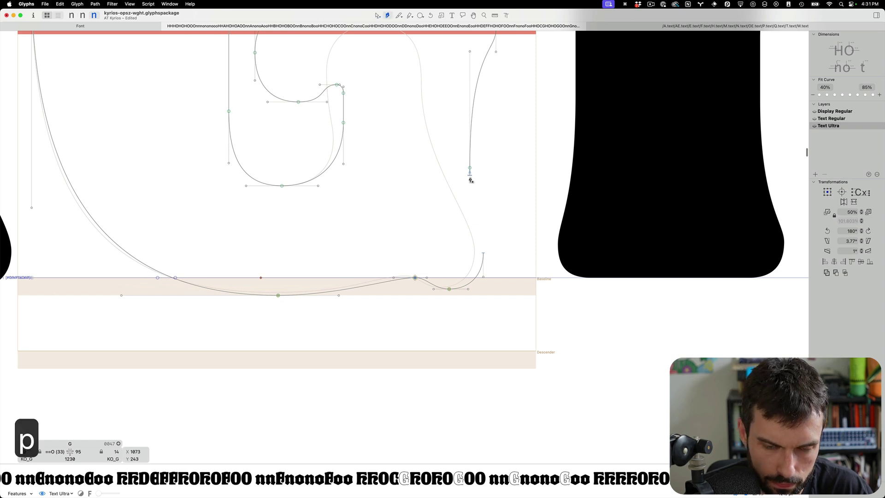
pyautogui.click(482, 254)
pyautogui.press('v')
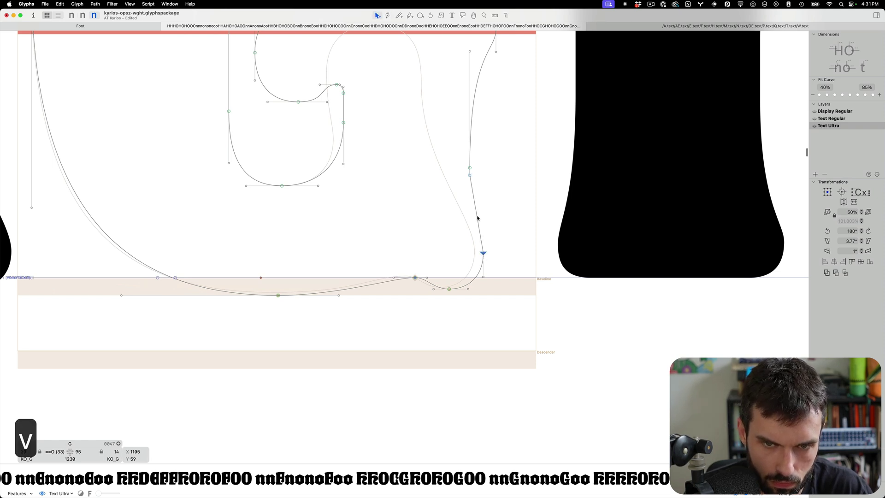
# Turn the straight segment between the G's right stem edge and lower terminal into a smooth vertical-handled curve, and save the font
pyautogui.moveTo(494, 193); pyautogui.dragTo(457, 243)
pyautogui.moveTo(476, 204); pyautogui.dragTo(474, 222)
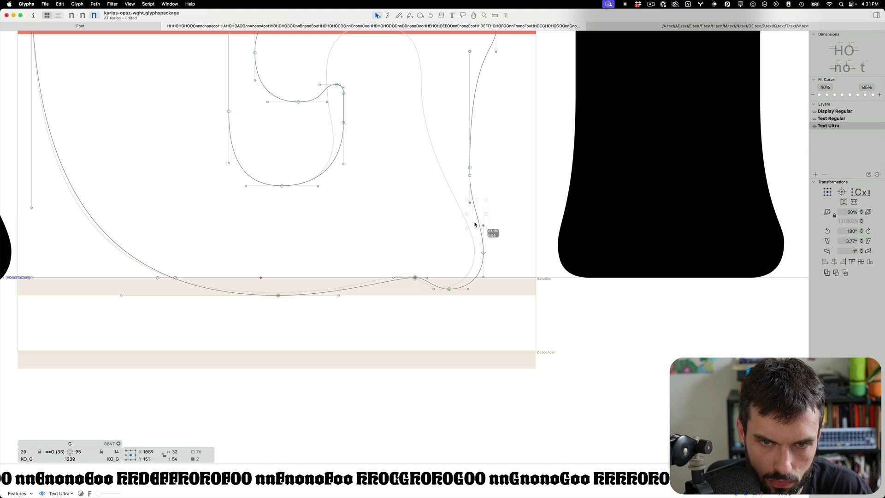
pyautogui.click(486, 172)
pyautogui.press('Return')
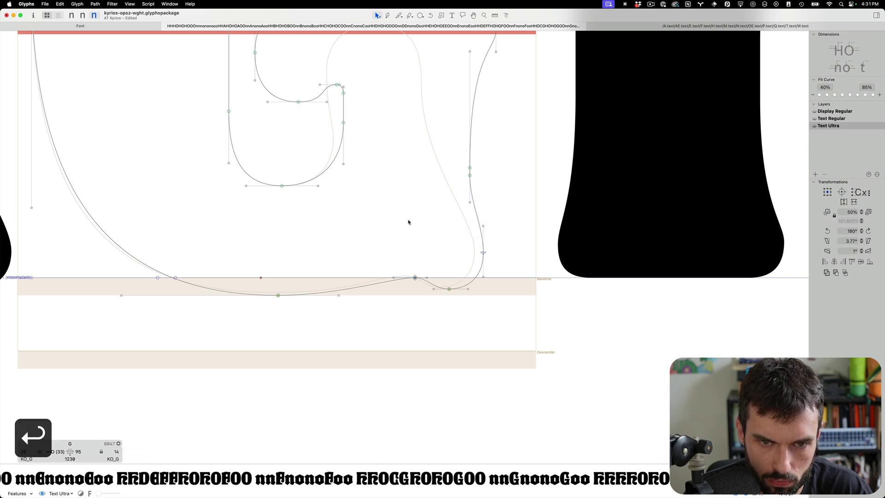
pyautogui.press('t')
pyautogui.press('Escape')
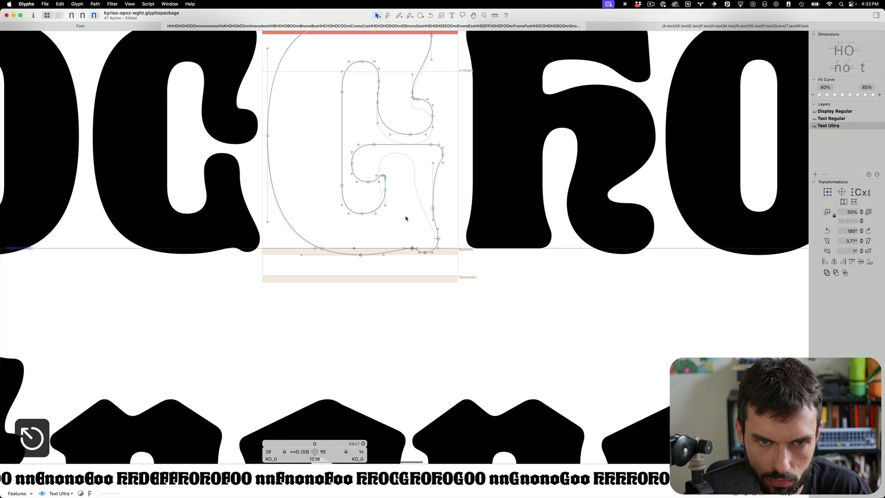
pyautogui.press('Return')
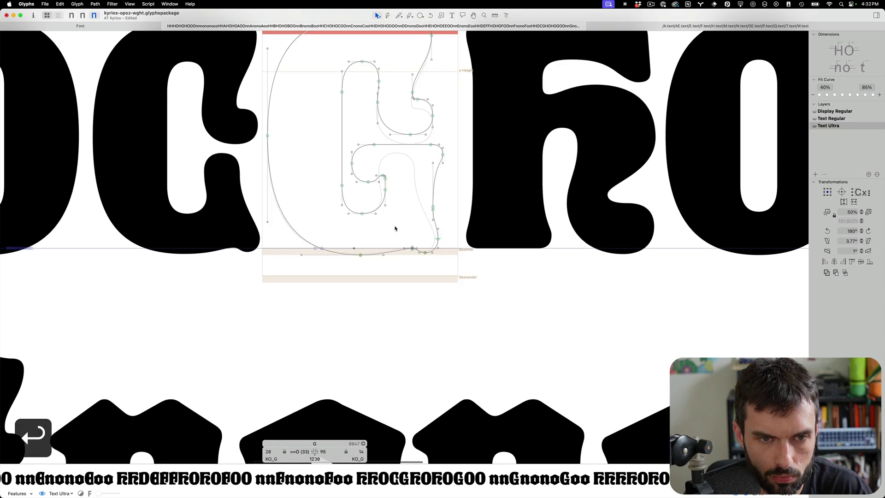
pyautogui.press('super+s')
# Raise the G's bottom curve, lower terminal and lower stem nodes 10 units, lower its top extreme node 10 units, and save
pyautogui.scroll(3, 395, 228)
pyautogui.scroll(1, 395, 228)
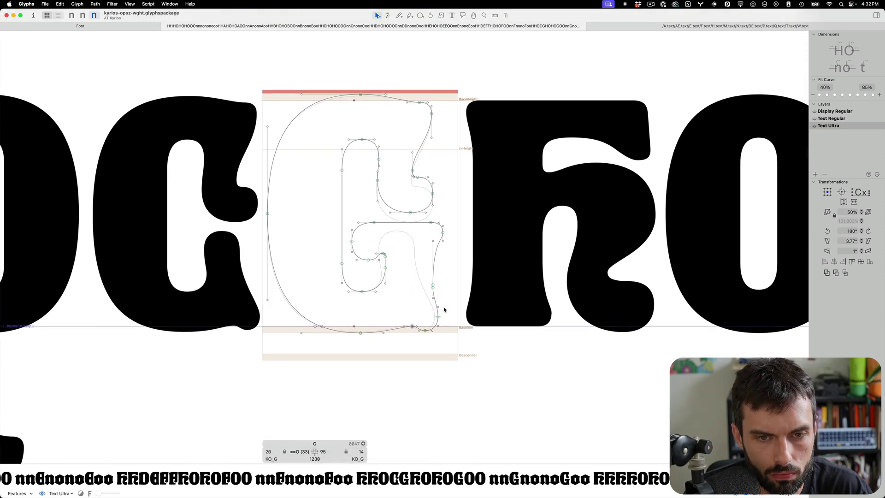
pyautogui.moveTo(452, 276); pyautogui.dragTo(375, 349)
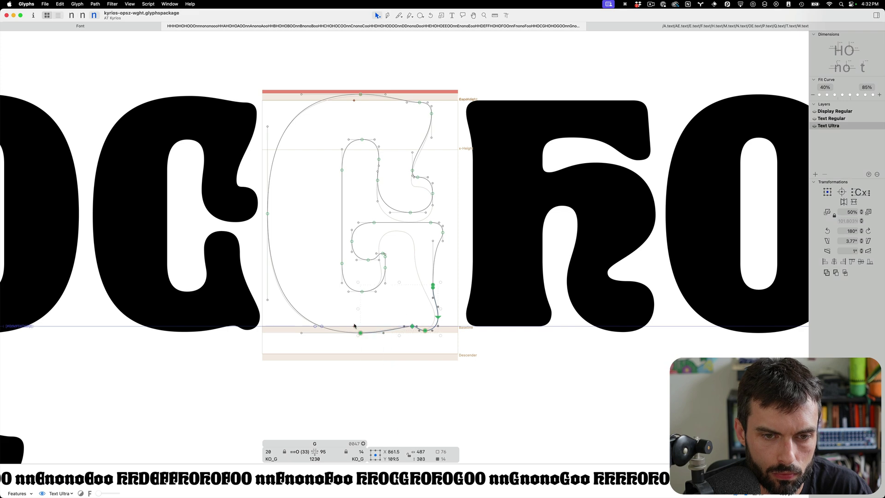
pyautogui.hotkey('shift', 'Up')
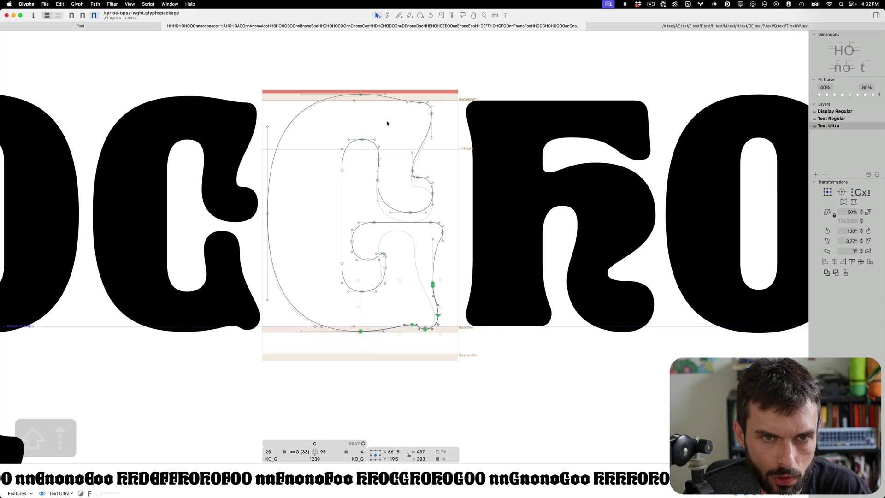
pyautogui.moveTo(387, 122); pyautogui.dragTo(338, 66)
pyautogui.hotkey('ctrl', 'alt', 'shift', 'Down')
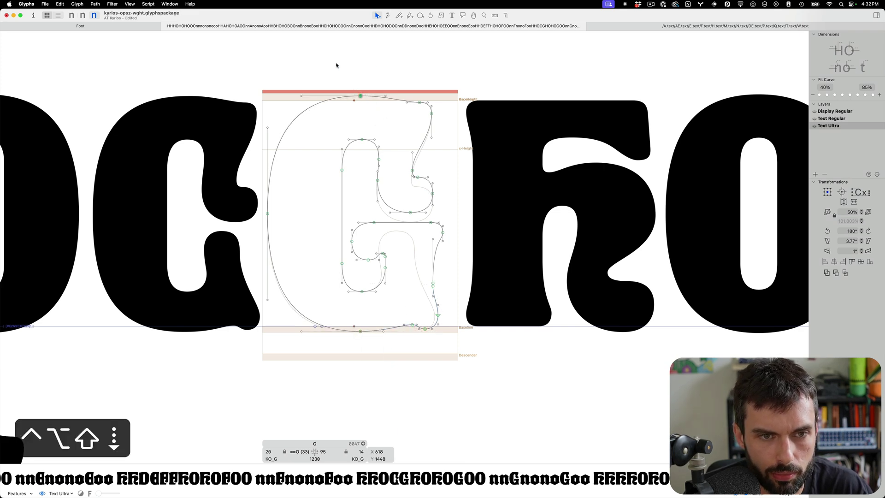
pyautogui.press('cmd+s')
# Compare the filled G with the neighbouring C and other letters in the sample text, and reopen the G's outline for editing
pyautogui.press('t')
pyautogui.scroll(-3, 367, 134)
pyautogui.press('cmd+s')
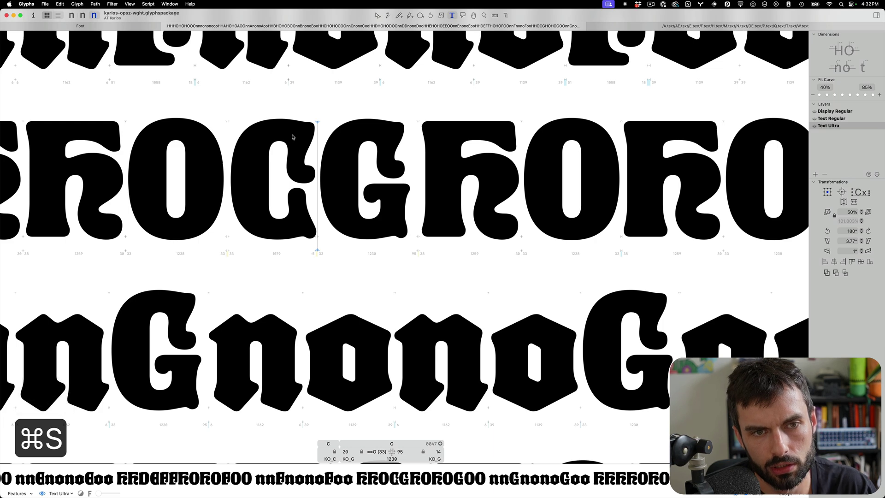
pyautogui.hscroll(1, 349, 171)
pyautogui.scroll(1, 349, 171)
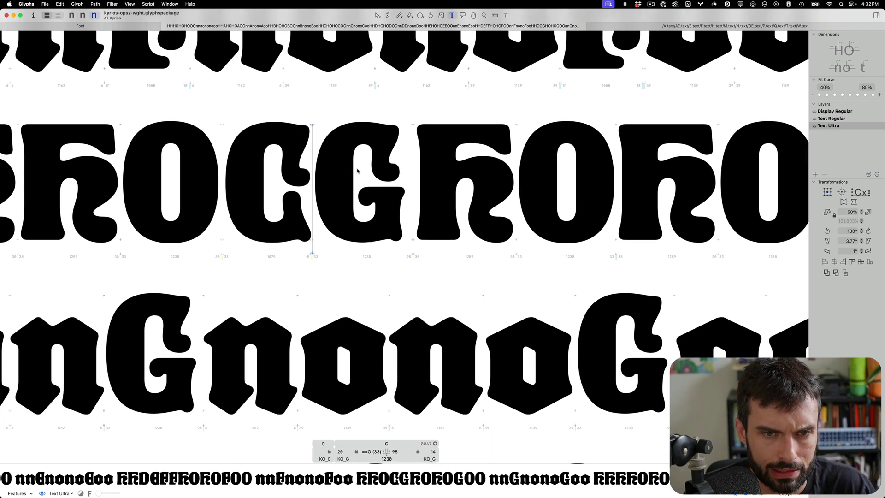
pyautogui.scroll(5, 359, 168)
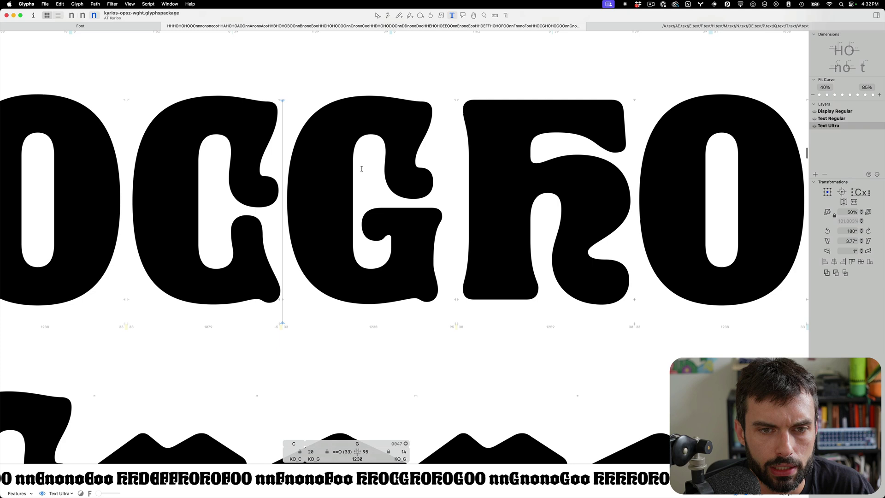
pyautogui.doubleClick(400, 236)
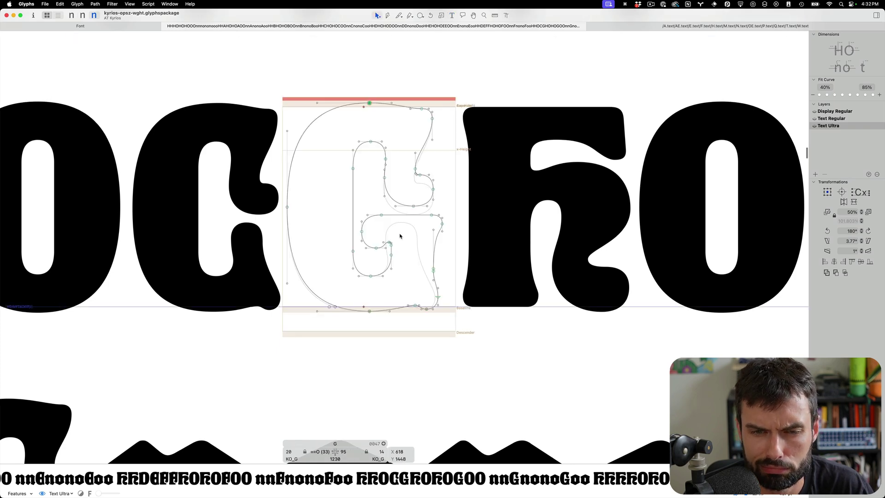
# Narrow the G's lower counter by shifting the nodes along its inner right side left to X 699.5, handles included
pyautogui.moveTo(397, 262); pyautogui.dragTo(369, 235)
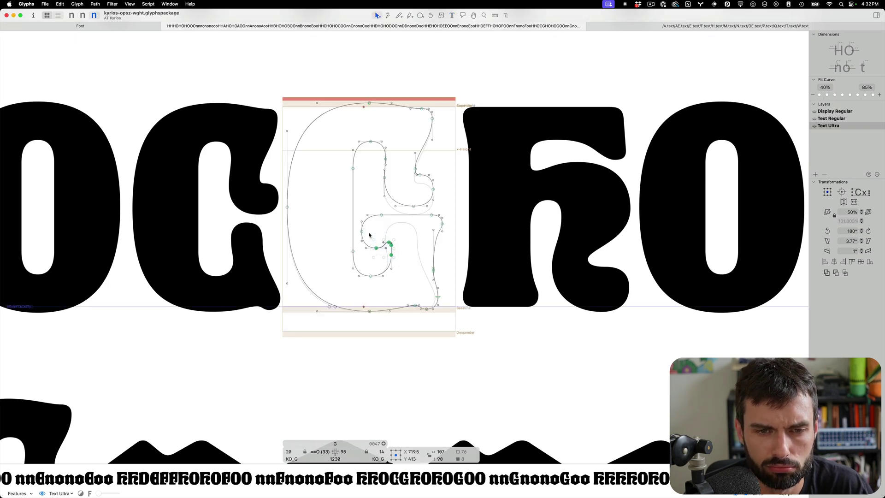
pyautogui.hotkey('ctrl', 'alt', 'shift', 'Left')
pyautogui.hotkey('ctrl', 'alt', 'shift', 'Left')
pyautogui.hotkey('ctrl', 'alt', 'shift', 'Left')
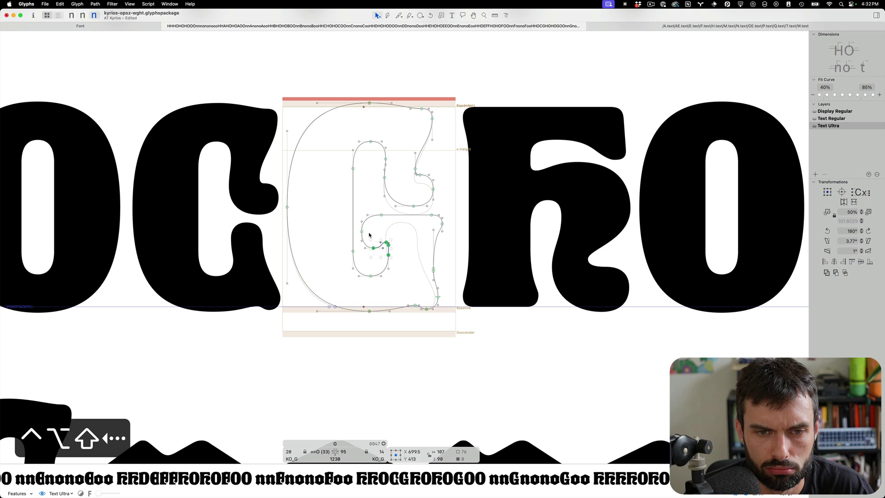
pyautogui.hotkey('ctrl', 'alt', 'shift', 'Right')
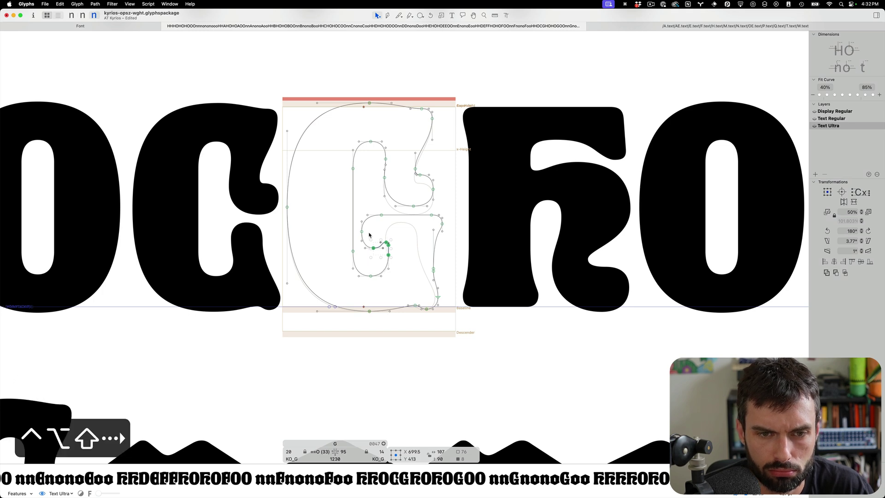
# Lower the small rounded corner where the crossbar's underside meets the right side of the G's counter
pyautogui.scroll(5, 368, 235)
pyautogui.moveTo(462, 248); pyautogui.dragTo(423, 277)
pyautogui.hotkey('ctrl', 'alt', 'shift', 'Down')
pyautogui.hotkey('ctrl', 'alt', 'shift', 'Down')
pyautogui.hotkey('ctrl', 'alt', 'shift', 'Down')
pyautogui.scroll(-5, 384, 223)
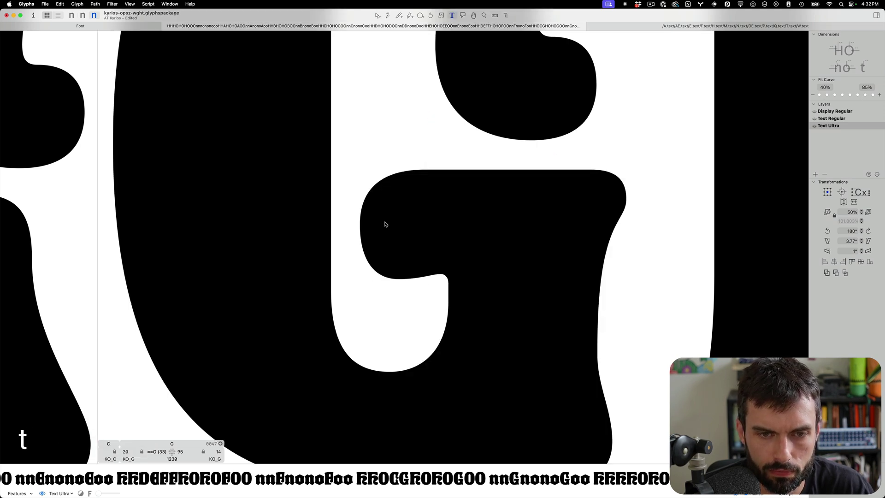
# Lower the extreme left node of the G's crossbar terminal to Y 514 and save the file
pyautogui.press('super+s')
pyautogui.moveTo(373, 223); pyautogui.dragTo(372, 223)
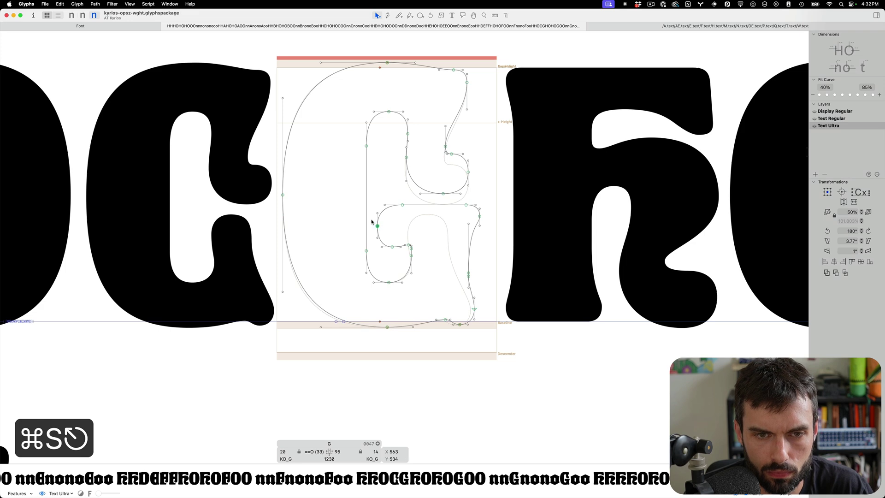
pyautogui.hotkey('ctrl', 'alt', 'shift', 'Down')
pyautogui.hotkey('ctrl', 'alt', 'shift', 'Down')
pyautogui.hotkey('ctrl', 'alt', 'shift', 'Down')
pyautogui.hotkey('ctrl', 'alt', 'shift', 'Up')
pyautogui.press('super+s')
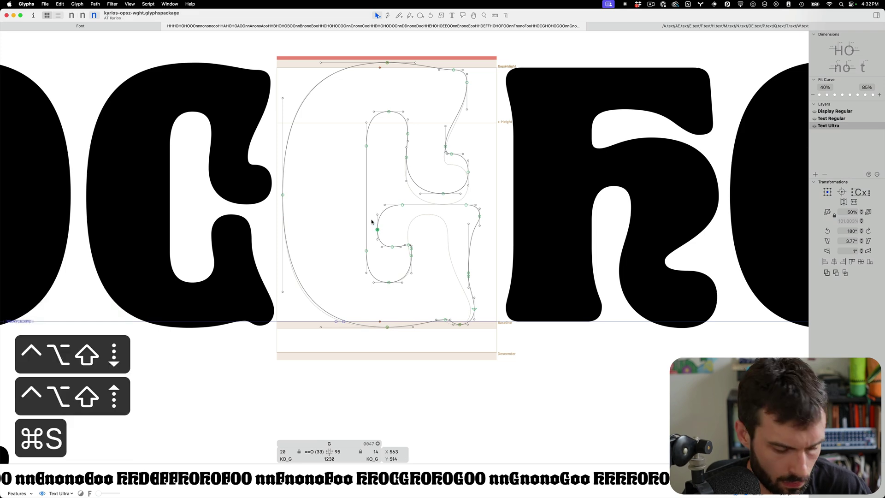
pyautogui.press('t')
pyautogui.scroll(-3, 425, 224)
pyautogui.scroll(-2, 425, 224)
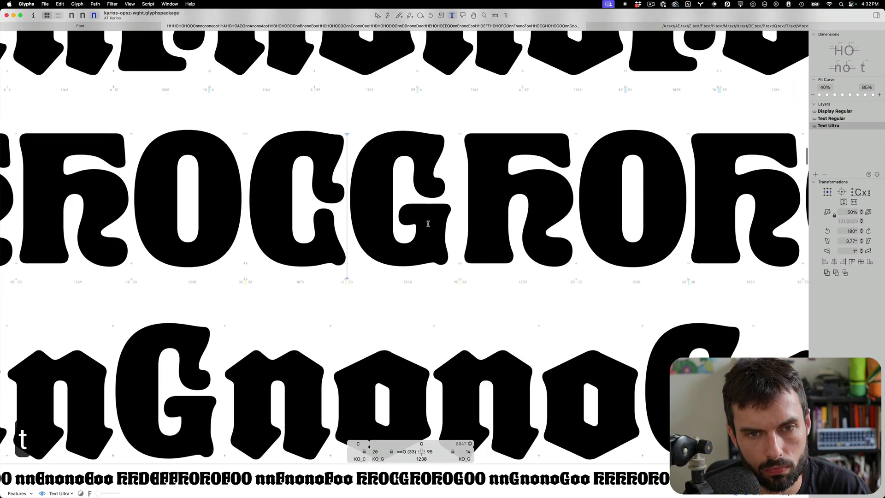
pyautogui.press('super+s')
# Raise the small corner nodes under the G's crossbar, beside the counter, to Y 438
pyautogui.press('Escape')
pyautogui.scroll(4, 428, 211)
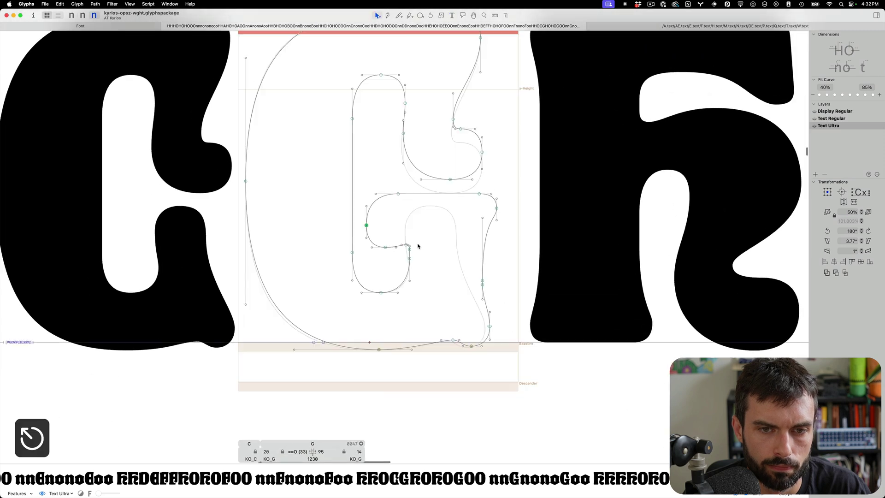
pyautogui.moveTo(403, 237); pyautogui.dragTo(403, 237)
pyautogui.hotkey('ctrl', 'alt', 'shift', 'Up')
pyautogui.hotkey('ctrl', 'alt', 'shift', 'Up')
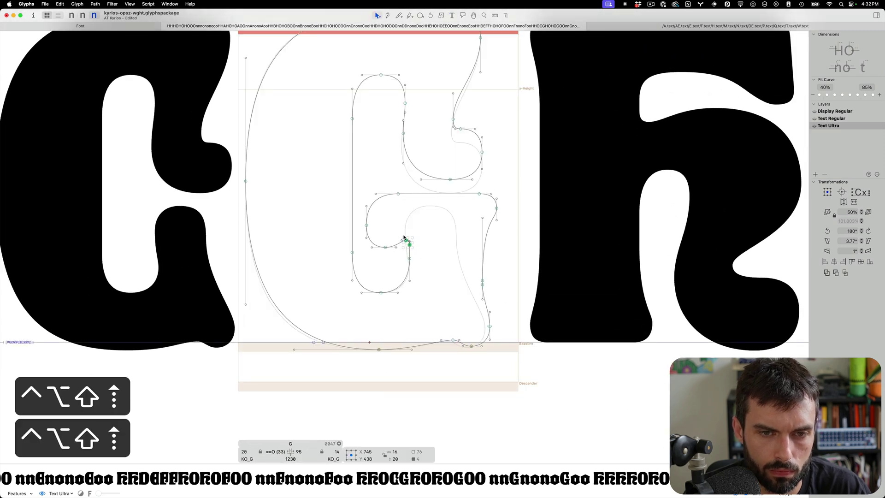
# Insert a second G before the H in the sample text and make the first G active for spacing
pyautogui.press('t')
pyautogui.click(512, 234)
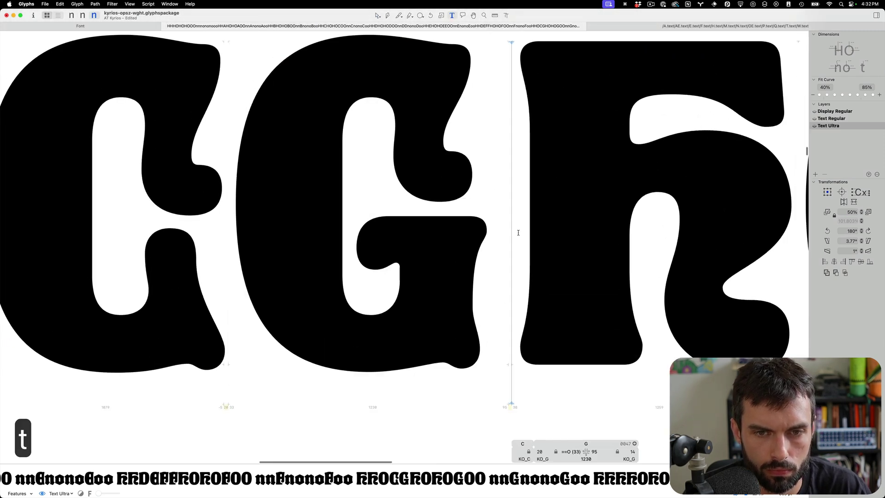
pyautogui.write('G')
pyautogui.scroll(-3, 378, 239)
pyautogui.click(126, 198)
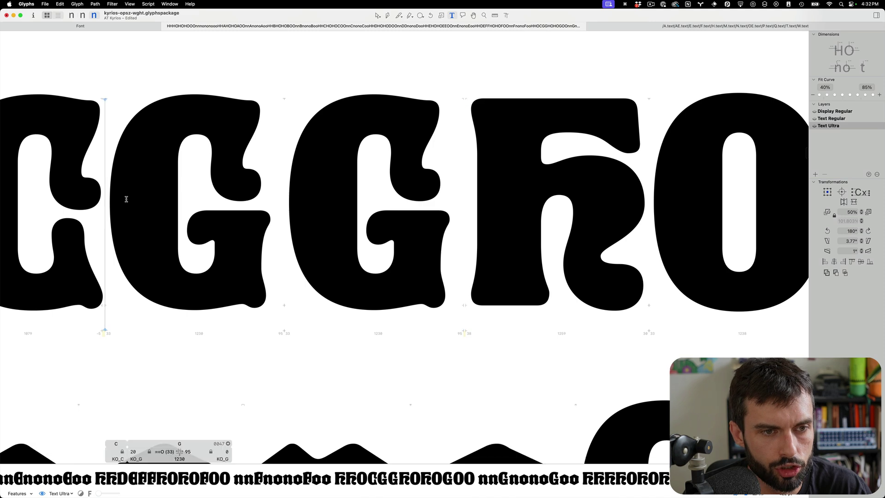
# Reduce the G's right sidebearing to 25 units and save the file
pyautogui.press('shift+super+Left')
pyautogui.press('shift+super+Left')
pyautogui.press('shift+super+Left')
pyautogui.press('shift+super+Left')
pyautogui.press('shift+super+Left')
pyautogui.press('shift+super+Left')
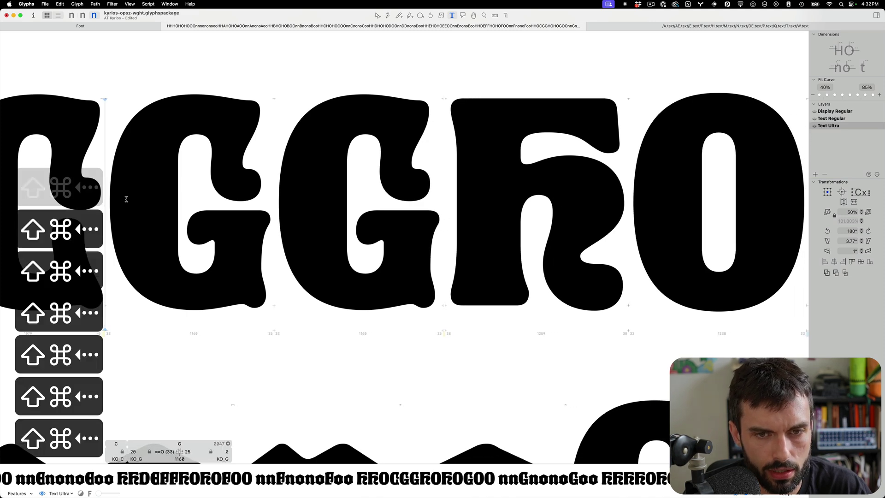
pyautogui.press('super+s')
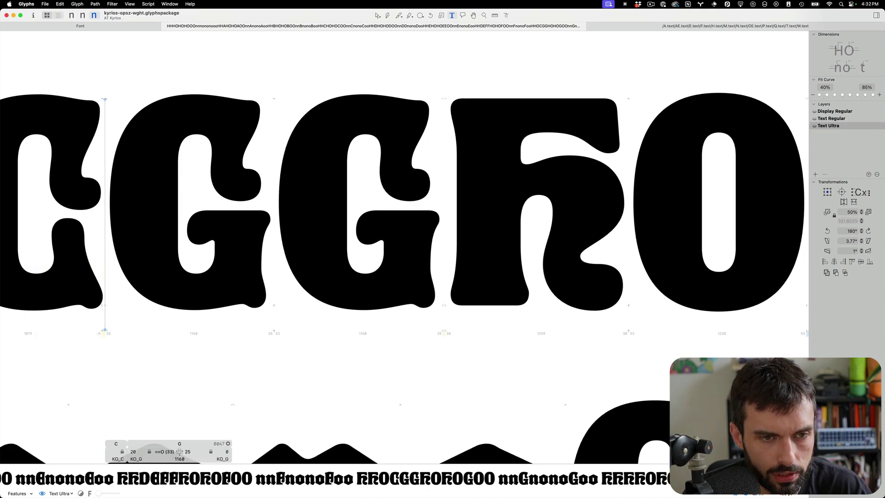
# Copy the full left stem edge of the neighbouring H, including its upper and lower corners
pyautogui.scroll(3, 219, 228)
pyautogui.press('Escape')
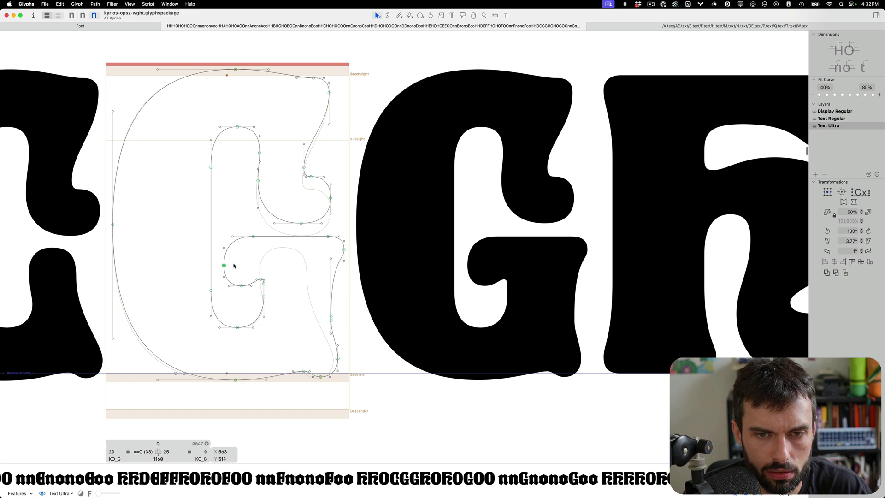
pyautogui.scroll(-5, 347, 253)
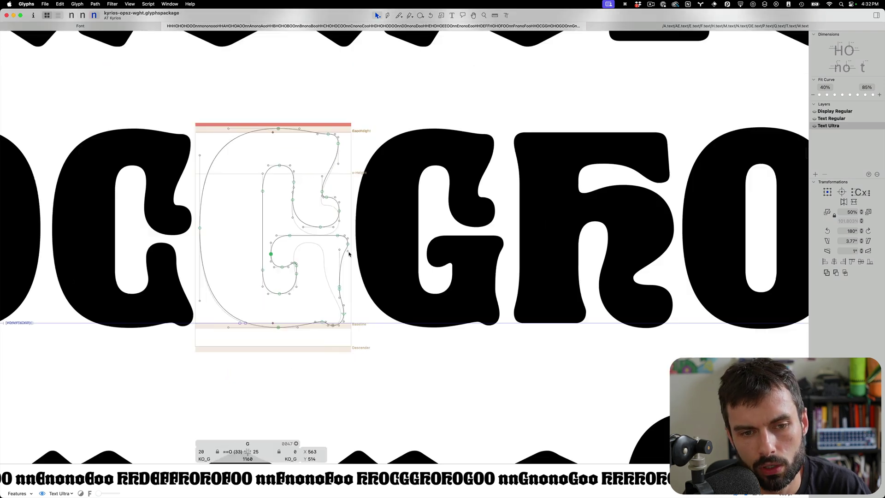
pyautogui.scroll(2, 356, 249)
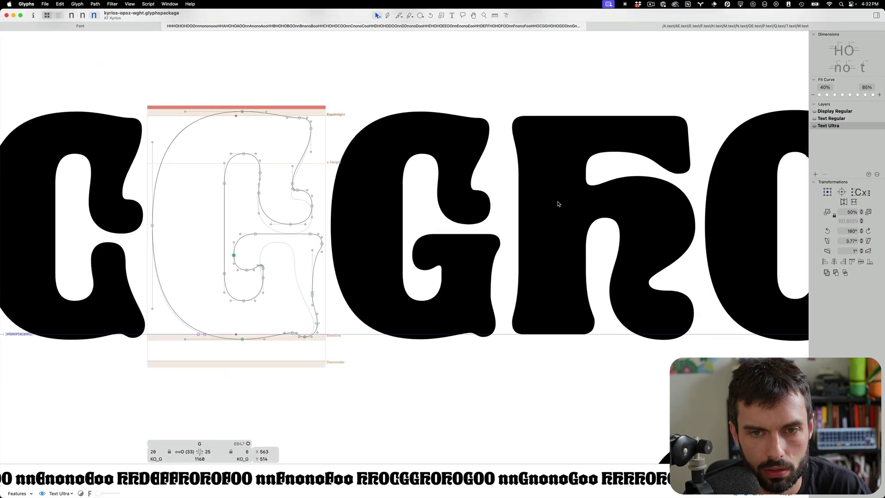
pyautogui.click(559, 204)
pyautogui.moveTo(555, 78); pyautogui.dragTo(487, 207)
pyautogui.press('super+c')
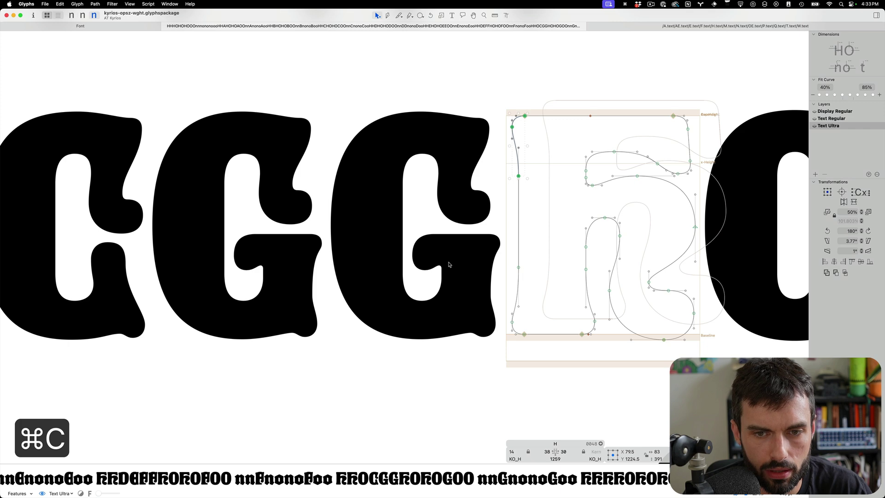
pyautogui.moveTo(538, 352); pyautogui.dragTo(504, 89)
pyautogui.press('super+c')
# Paste the H's stem edge into the first G, mirrored horizontally and placed beyond its right side at X 1342.5
pyautogui.doubleClick(279, 260)
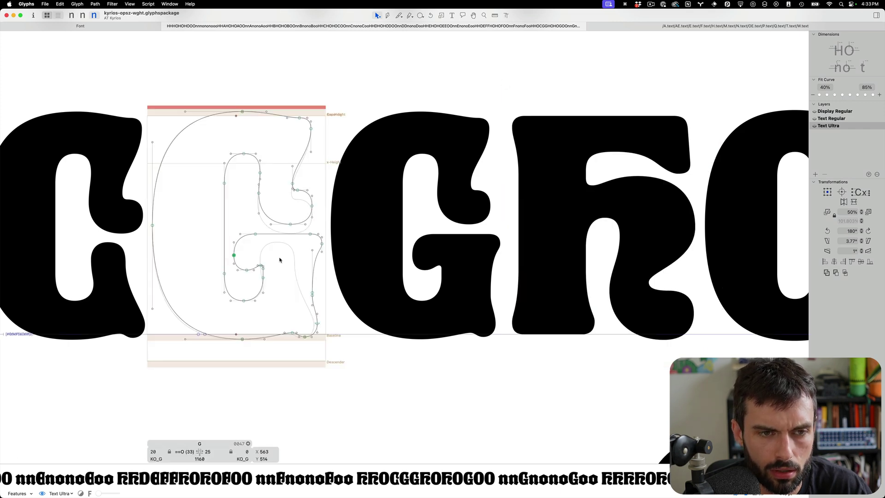
pyautogui.press('super+v')
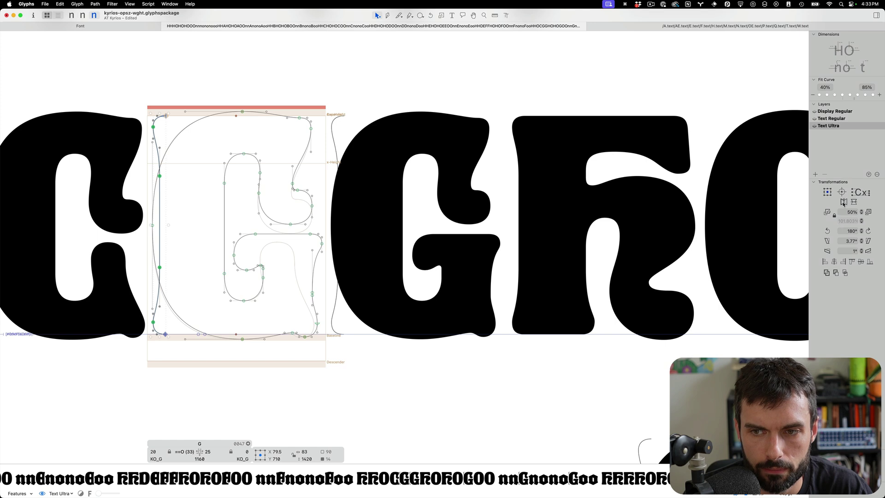
pyautogui.click(843, 202)
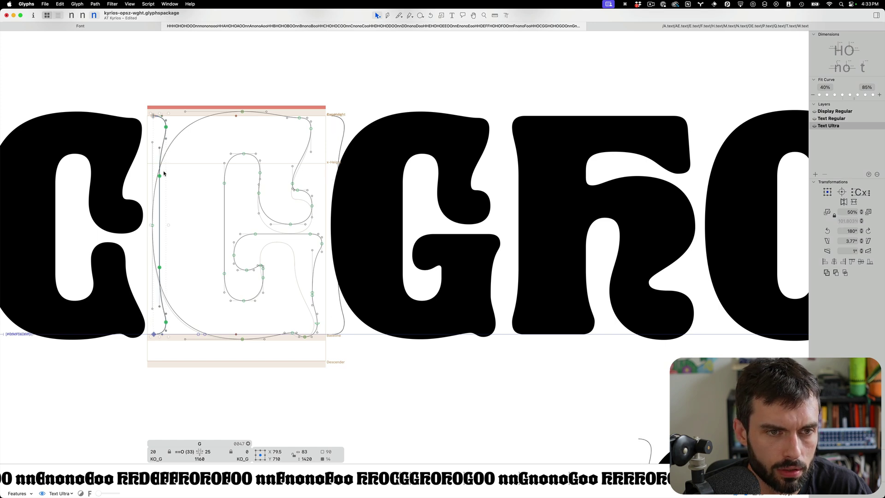
pyautogui.moveTo(159, 176); pyautogui.dragTo(355, 182)
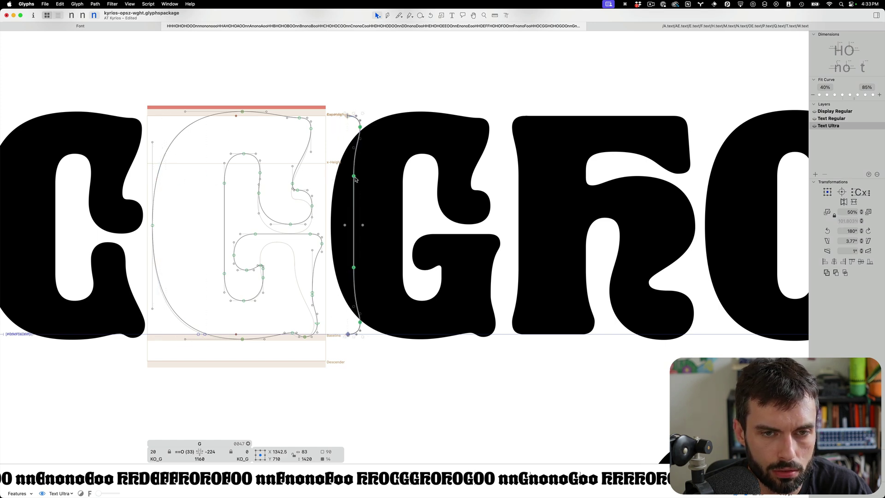
# Lower the upper half of the mirrored stem edge towards the height of the G's crossbar
pyautogui.moveTo(386, 96); pyautogui.dragTo(338, 204)
pyautogui.press('shift+super+Down')
pyautogui.press('shift+super+Down')
pyautogui.press('shift+super+Down')
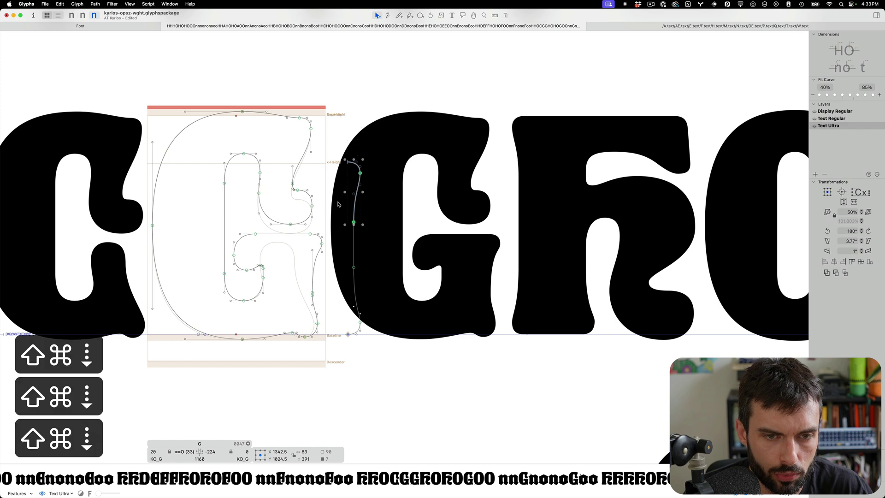
pyautogui.press('shift+super+Down')
pyautogui.press('shift+super+Down')
pyautogui.press('shift+super+Down')
pyautogui.press('shift+super+Up')
pyautogui.hotkey('shift', 'Down')
pyautogui.hotkey('shift', 'pagedown')
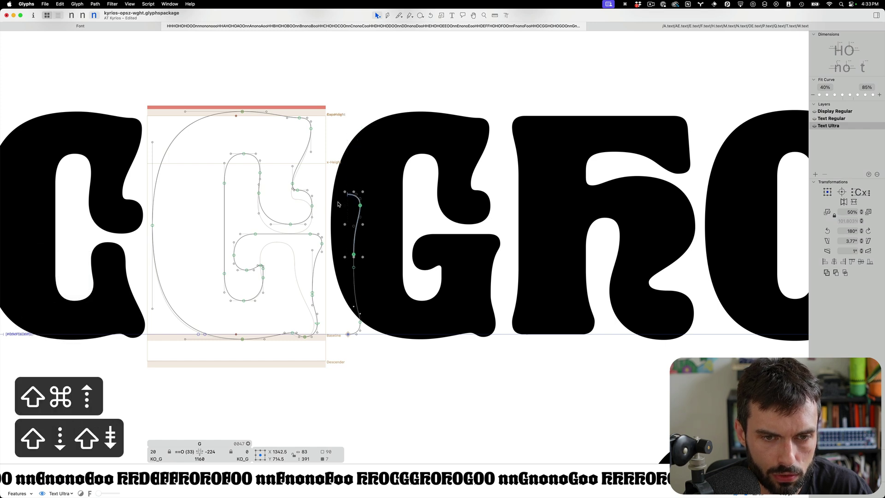
pyautogui.hotkey('shift', 'Down')
pyautogui.hotkey('shift', 'Down')
pyautogui.hotkey('shift', 'Down')
# Lower the upper part of the mirrored edge together with its lower straight-stem node, centring them at Y 537.5
pyautogui.moveTo(404, 286); pyautogui.dragTo(339, 174)
pyautogui.hotkey('alt', 'shift', 'Down')
pyautogui.hotkey('alt', 'shift', 'Down')
pyautogui.hotkey('alt', 'shift', 'Down')
pyautogui.hotkey('alt', 'shift', 'Down')
pyautogui.hotkey('alt', 'shift', 'Down')
pyautogui.hotkey('alt', 'shift', 'Down')
pyautogui.hotkey('alt', 'shift', 'Down')
pyautogui.hotkey('alt', 'shift', 'Down')
pyautogui.hotkey('alt', 'shift', 'Down')
pyautogui.hotkey('alt', 'shift', 'Down')
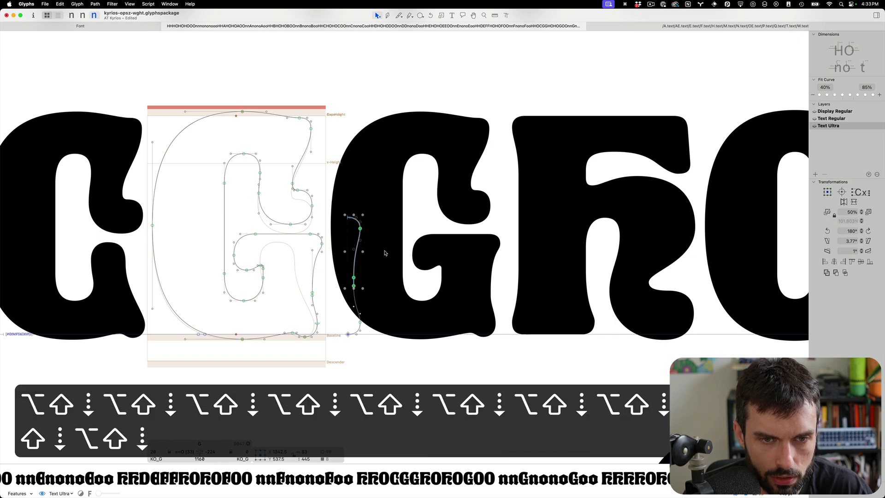
# Lower the top corner curve of the mirrored edge to Y 546.5, level with the G's crossbar
pyautogui.moveTo(384, 252); pyautogui.dragTo(332, 200)
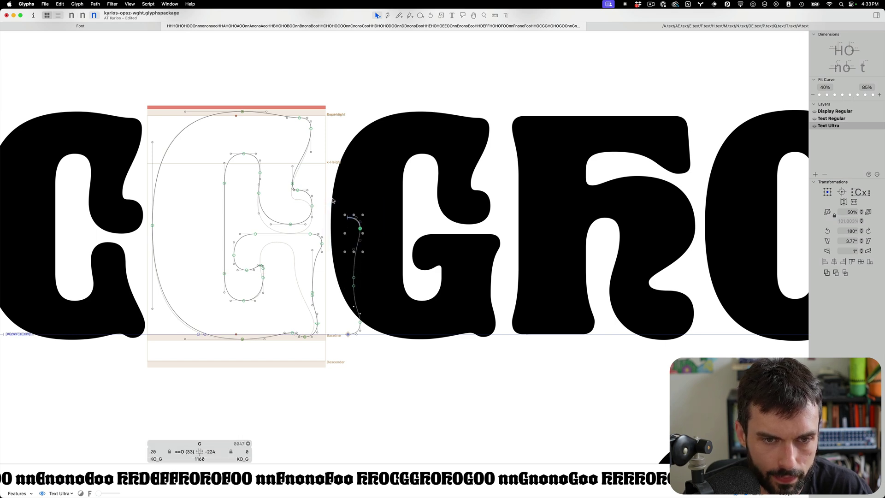
pyautogui.hotkey('shift', 'Down')
pyautogui.hotkey('shift', 'Down')
pyautogui.hotkey('shift', 'Down')
pyautogui.hotkey('shift', 'Down')
pyautogui.hotkey('shift', 'Down')
pyautogui.hotkey('shift', 'Down')
pyautogui.hotkey('shift', 'Down')
pyautogui.hotkey('shift', 'Down')
pyautogui.hotkey('shift', 'Down')
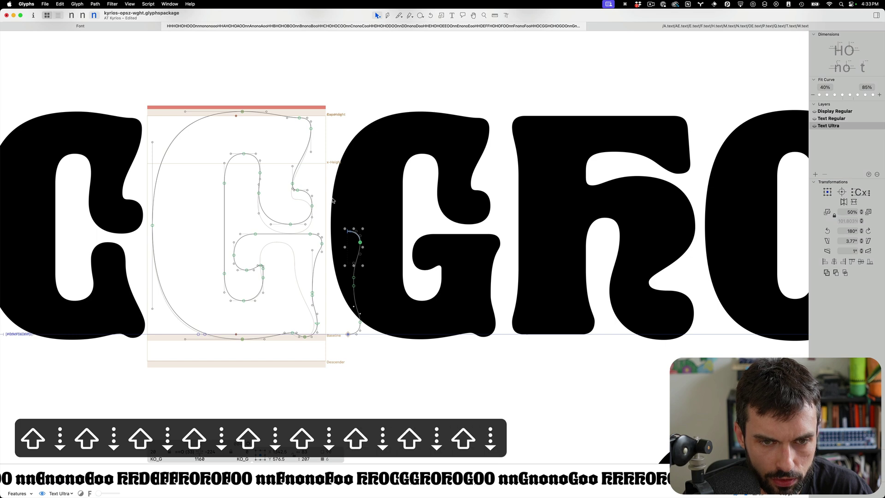
pyautogui.hotkey('shift', 'Down')
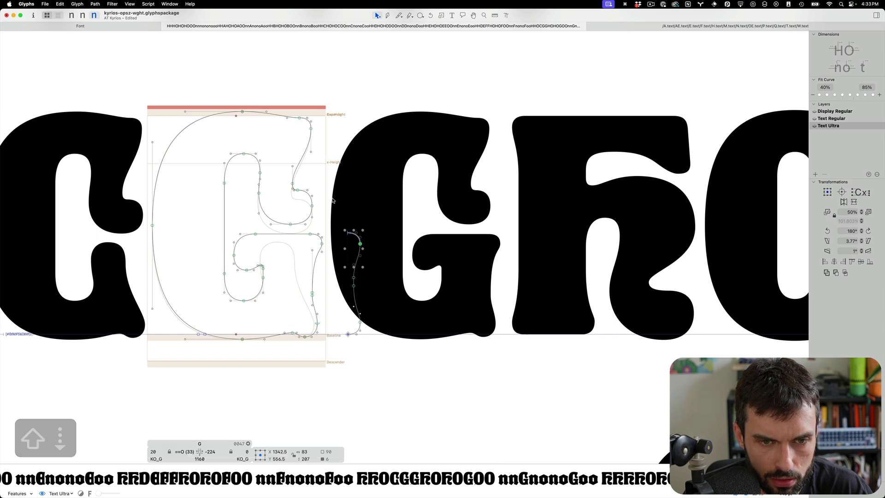
pyautogui.hotkey('shift', 'Down')
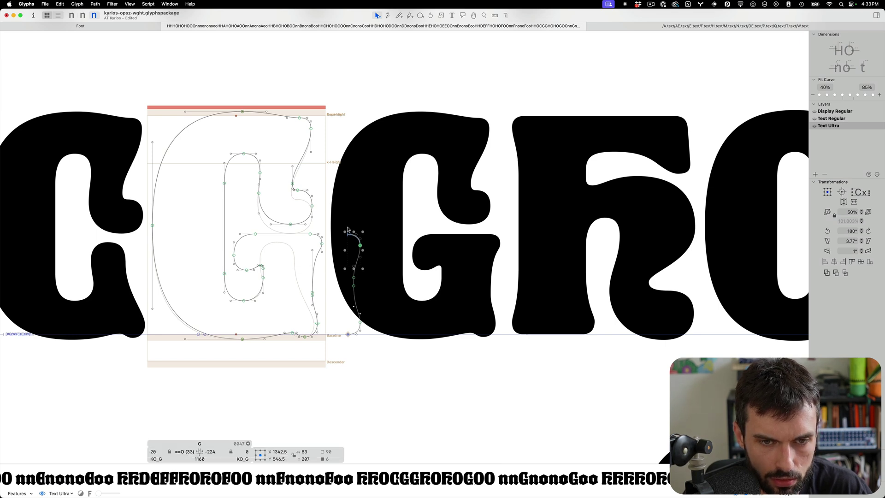
# Shift the whole mirrored edge left to X 1142.5 and separate the two Gs with a space in the sample text
pyautogui.moveTo(347, 220); pyautogui.dragTo(376, 360)
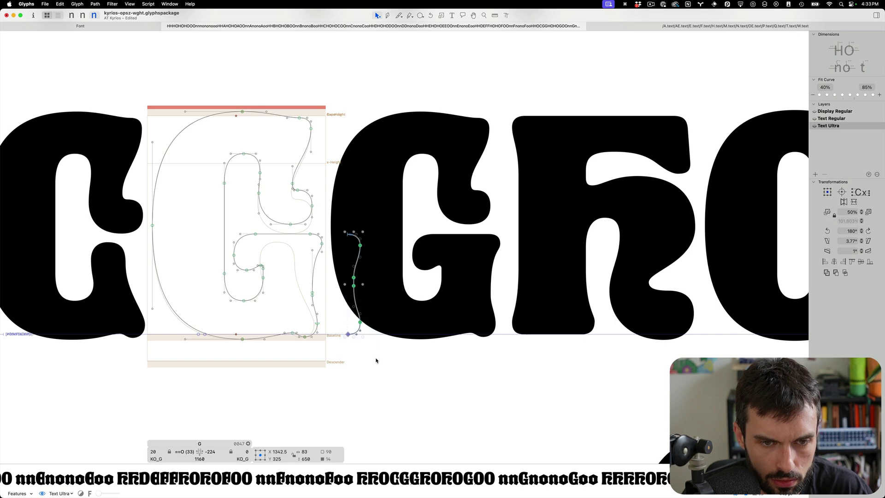
pyautogui.press('shift+super+Left')
pyautogui.press('shift+super+Left')
pyautogui.press('t')
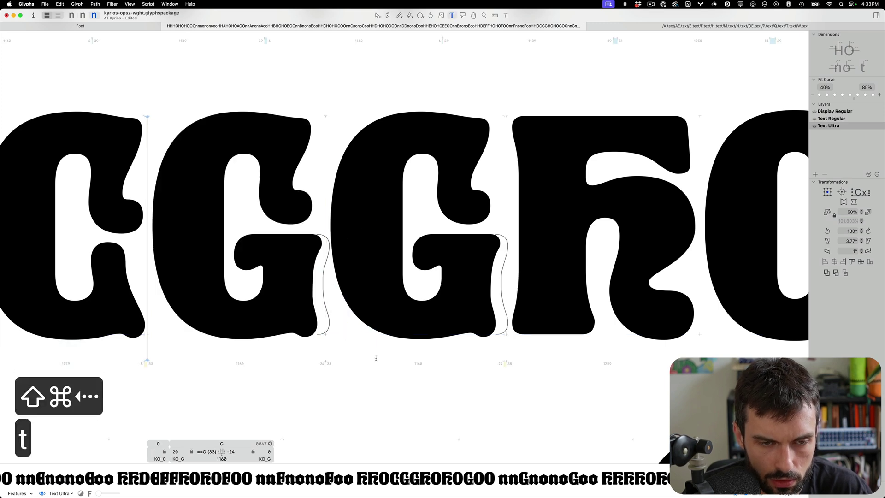
pyautogui.scroll(5, 320, 303)
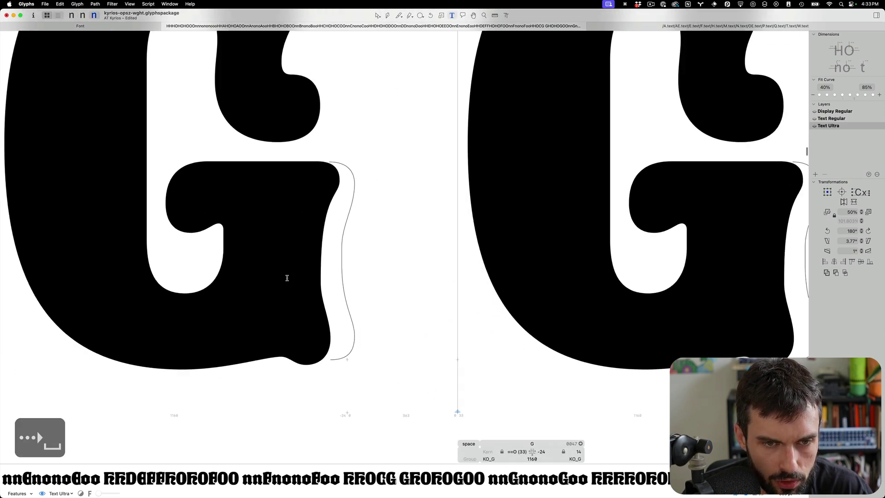
pyautogui.press('Escape')
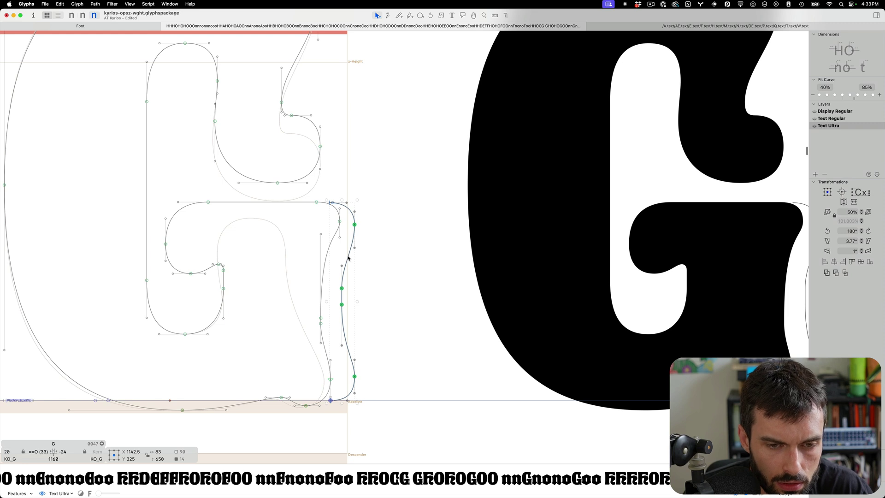
# Move the mirrored edge clear to X 1242.5 and delete the G's old right edge from the crossbar corner to the foot, leaving the outline open
pyautogui.press('shift+super+Right')
pyautogui.moveTo(346, 198); pyautogui.dragTo(300, 420)
pyautogui.hotkey('alt', 'BackSpace')
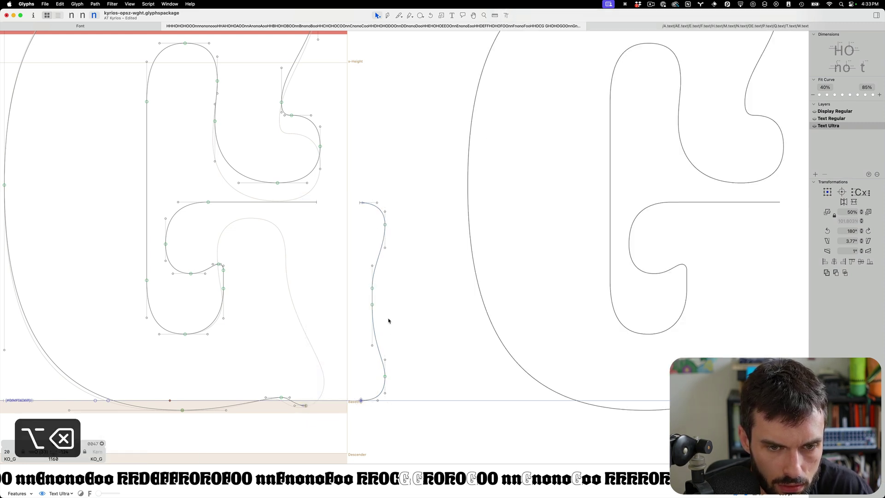
# Join the top end of the mirrored edge to the open right end of the G's crossbar
pyautogui.doubleClick(377, 319)
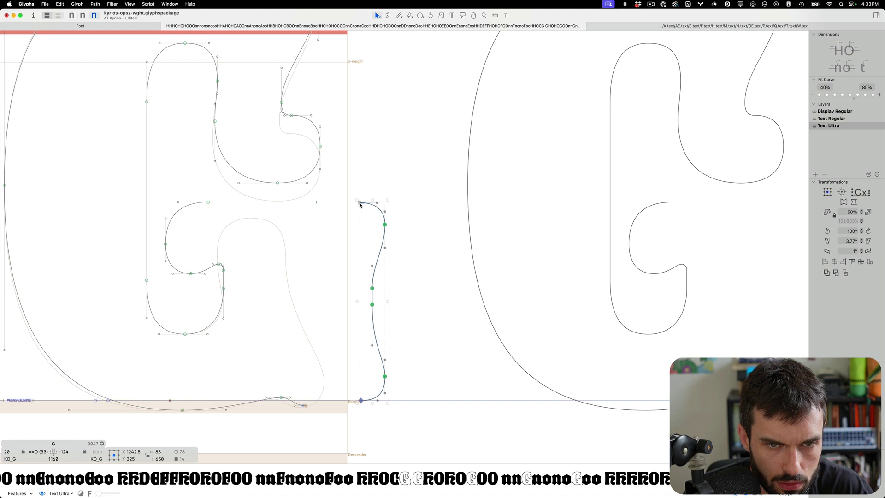
pyautogui.moveTo(360, 204); pyautogui.dragTo(316, 204)
pyautogui.click(315, 305)
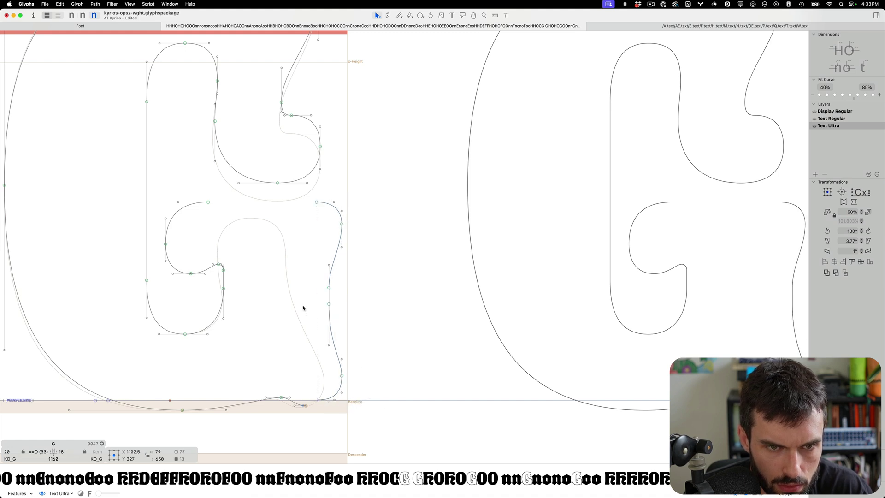
# Lower the bottom part of the G's mirrored right edge to Y -17 and join its foot to the open end of the base stroke
pyautogui.moveTo(376, 419); pyautogui.dragTo(310, 285)
pyautogui.hotkey('alt', 'shift', 'Down')
pyautogui.hotkey('alt', 'shift', 'Down')
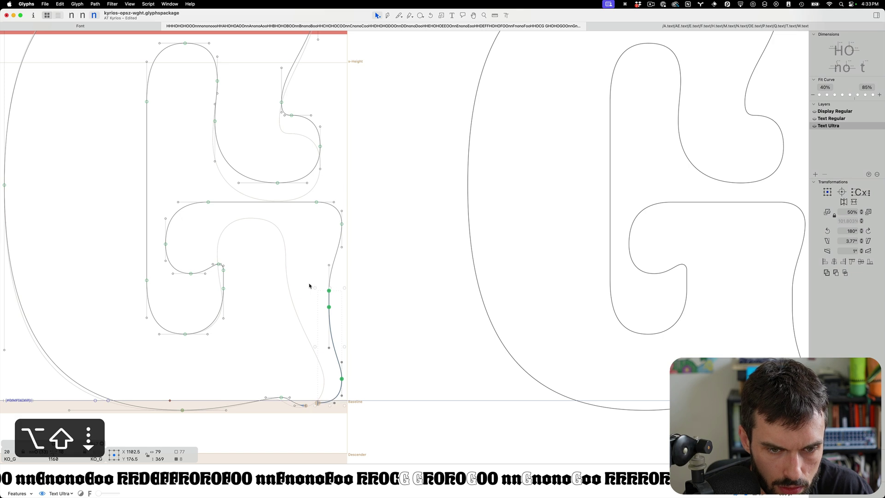
pyautogui.hotkey('alt', 'Up')
pyautogui.hotkey('alt', 'Up')
pyautogui.hotkey('alt', 'Down')
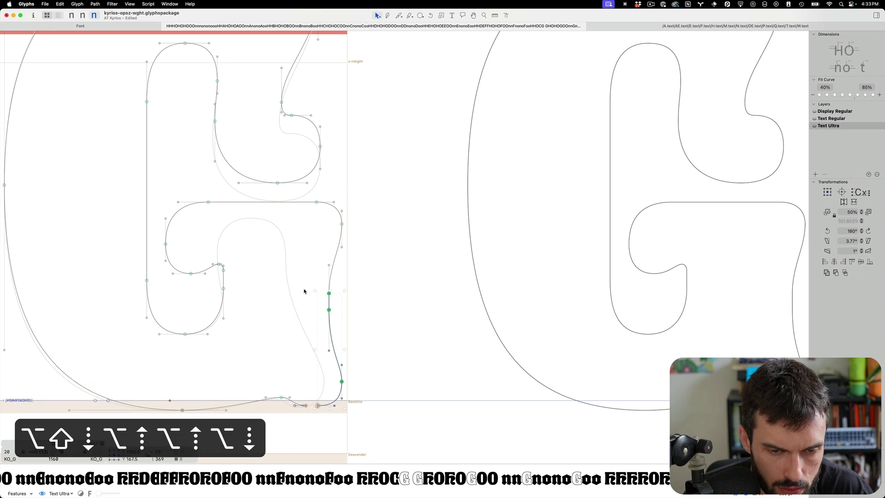
pyautogui.click(310, 418)
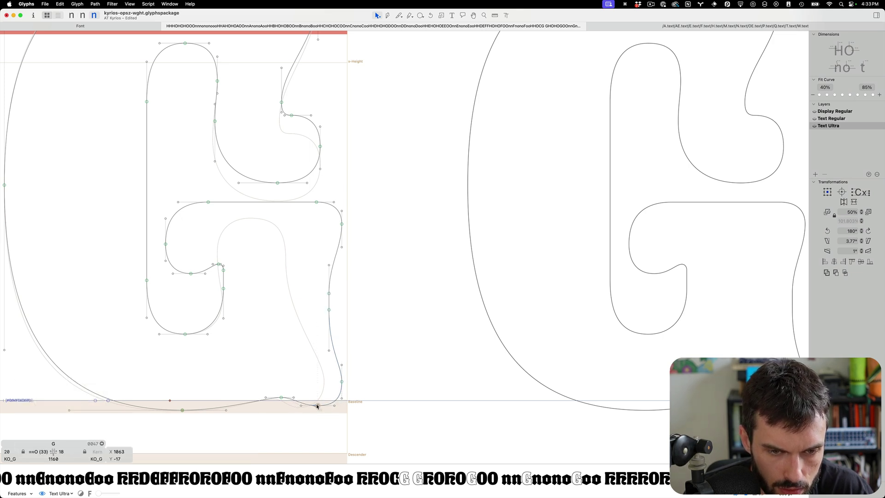
# Preview the closed G in the sample text and save the file
pyautogui.press('t')
pyautogui.scroll(-5, 316, 326)
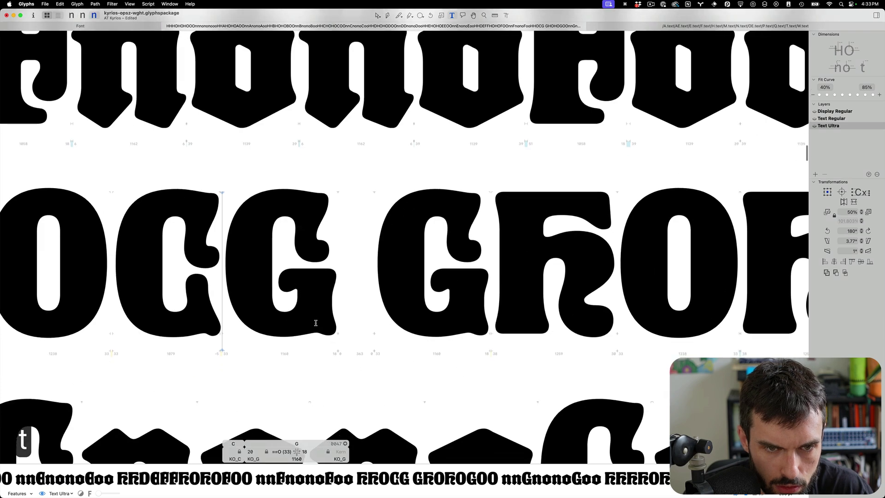
pyautogui.press('cmd+s')
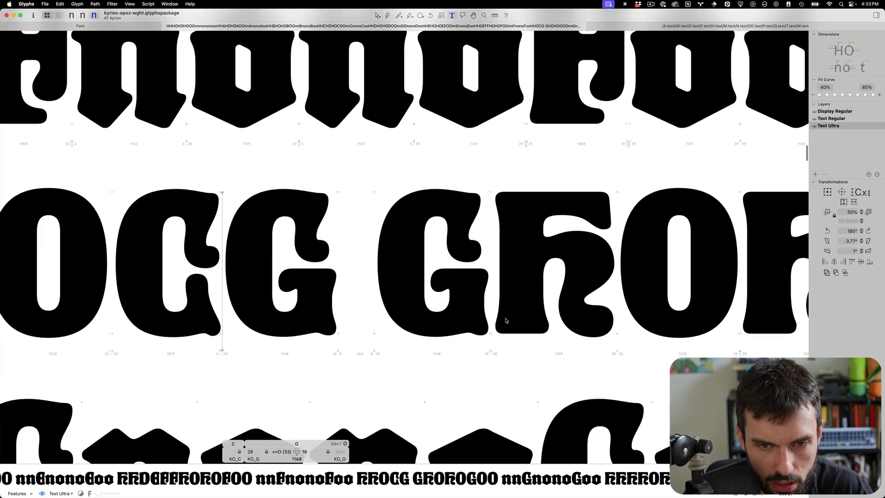
# Narrow the G by shifting its right edge, from crossbar corner to foot, left to X 951, and save the file
pyautogui.doubleClick(296, 309)
pyautogui.moveTo(323, 303); pyautogui.dragTo(308, 342)
pyautogui.hotkey('ctrl', 'alt', 'shift', 'Left')
pyautogui.hotkey('ctrl', 'alt', 'shift', 'Left')
pyautogui.hotkey('ctrl', 'alt', 'shift', 'Left')
pyautogui.hotkey('ctrl', 'alt', 'shift', 'Left')
pyautogui.hotkey('ctrl', 'alt', 'shift', 'Left')
pyautogui.hotkey('ctrl', 'alt', 'shift', 'Left')
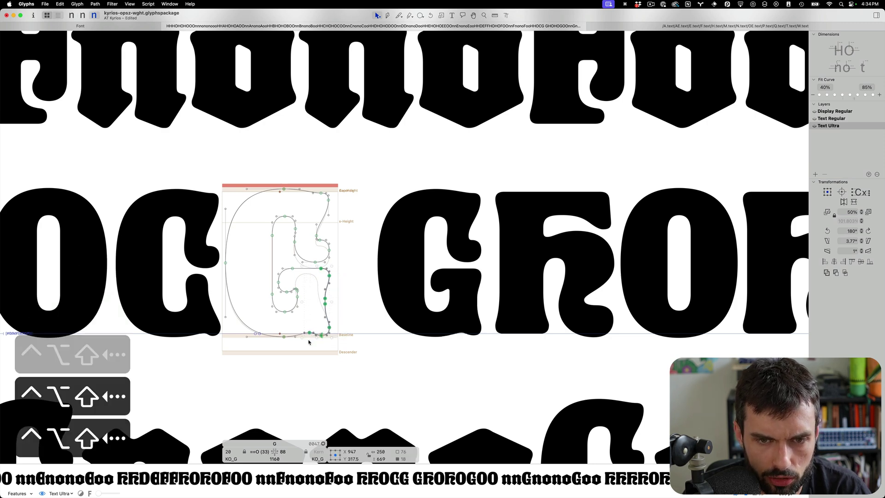
pyautogui.hotkey('ctrl', 'alt', 'Right')
pyautogui.hotkey('ctrl', 'alt', 'Right')
pyautogui.hotkey('ctrl', 'alt', 'Right')
pyautogui.hotkey('ctrl', 'alt', 'Right')
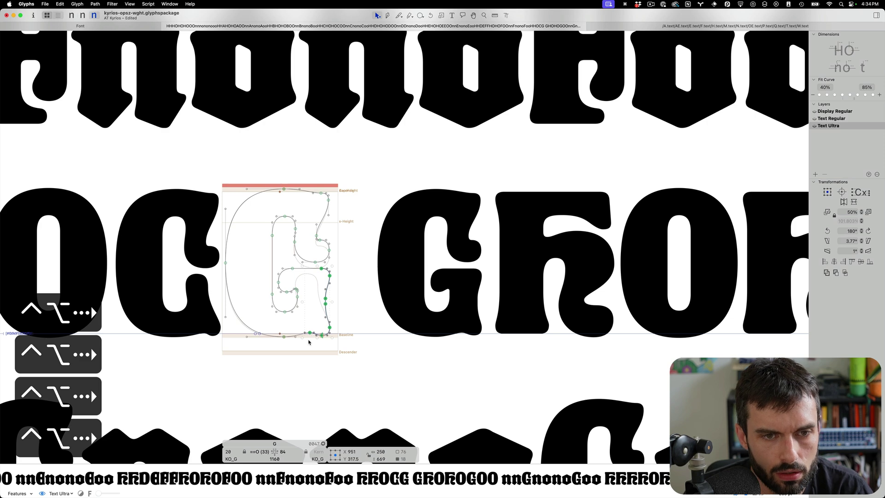
pyautogui.press('super+s')
# Tighten the G's right sidebearing to 24, giving a glyph width of 1100
pyautogui.press('t')
pyautogui.press('shift+super+BackSpace')
pyautogui.press('shift+super+Left')
pyautogui.press('shift+super+Left')
pyautogui.press('shift+super+Left')
pyautogui.press('shift+super+Right')
pyautogui.press('shift+super+Right')
pyautogui.press('shift+super+Right')
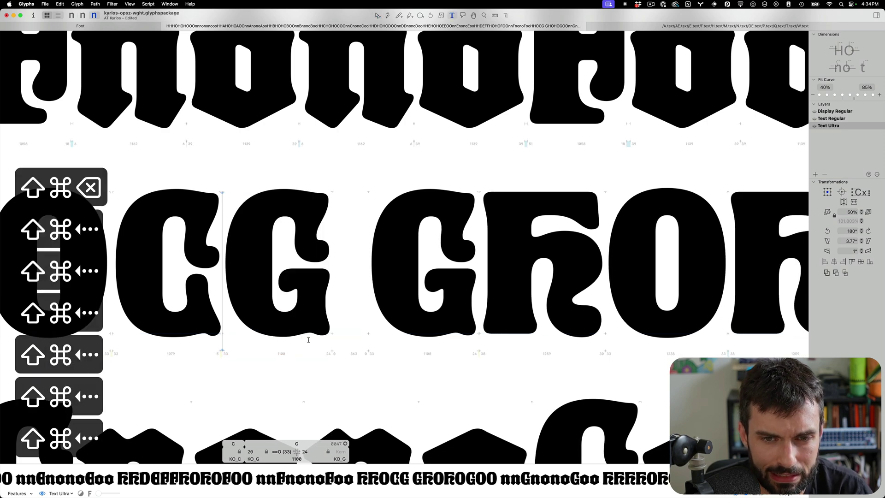
# Remove the space between the two Gs and the stray t before them in the sample text
pyautogui.write('t')
pyautogui.press('Right')
pyautogui.press('Right')
pyautogui.press('Right')
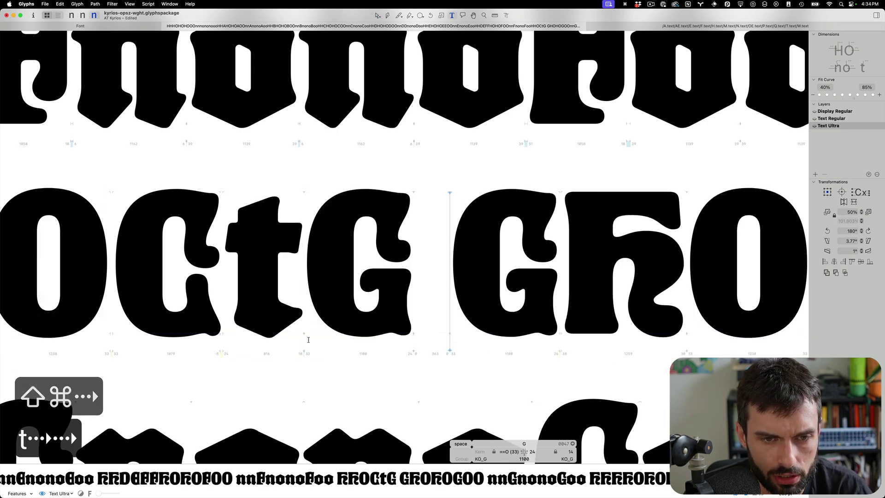
pyautogui.press('Left')
pyautogui.press('BackSpace')
pyautogui.press('Left')
pyautogui.press('BackSpace')
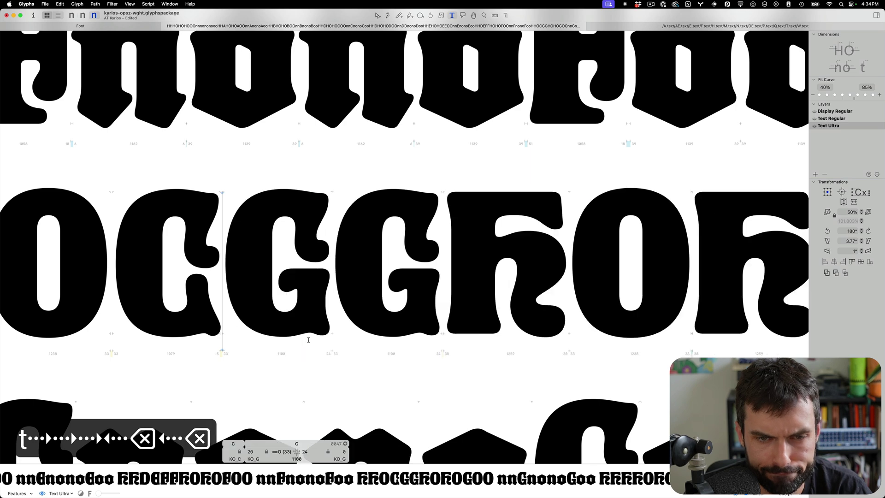
# Save the file and review the G within the uppercase and lowercase sample lines
pyautogui.press('super+s')
pyautogui.scroll(-5, 395, 226)
pyautogui.scroll(-5, 396, 226)
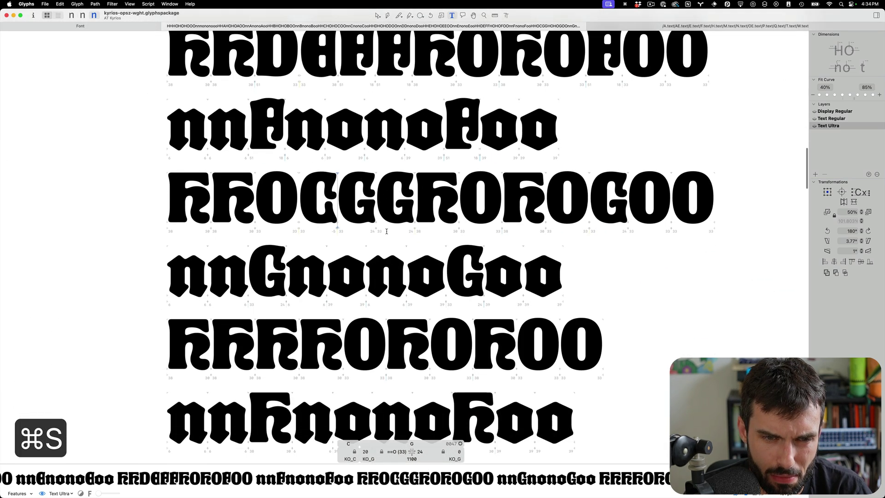
pyautogui.scroll(3, 387, 230)
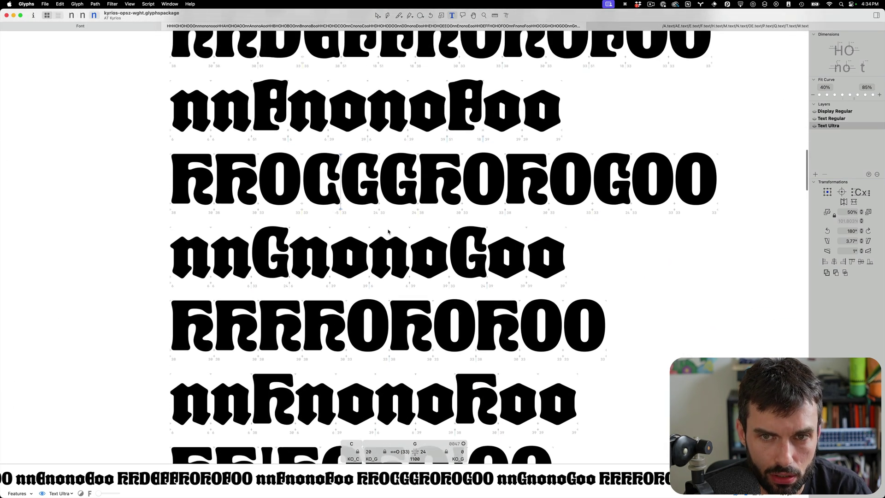
pyautogui.press('super+s')
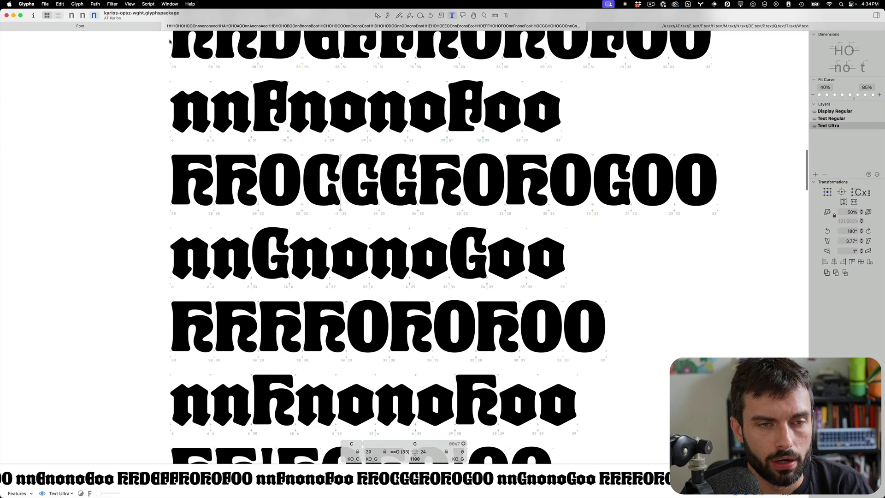
# Show the Basic Latin glyphs in the font overview and clear the .text search filter
pyautogui.click(104, 27)
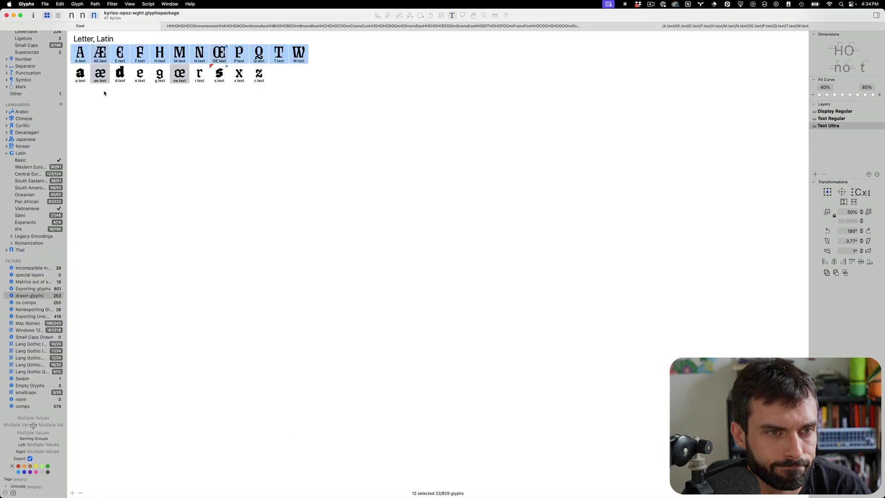
pyautogui.press('super+s')
pyautogui.click(31, 159)
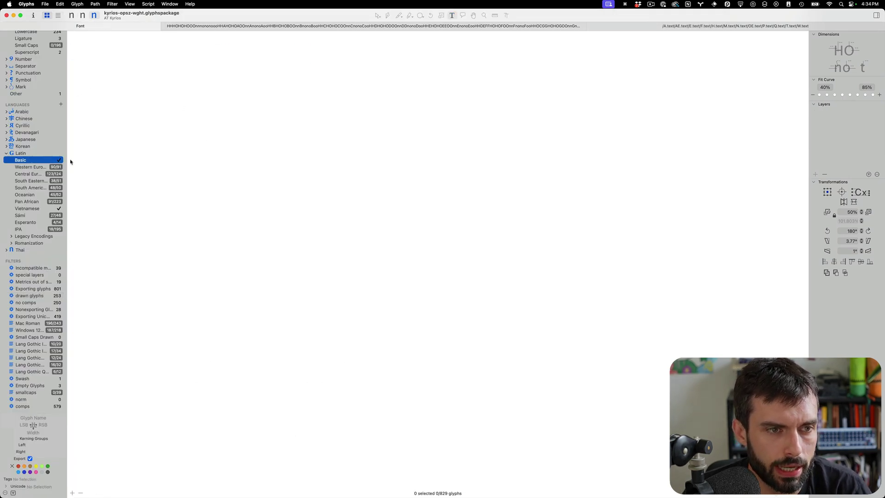
pyautogui.scroll(5, 32, 92)
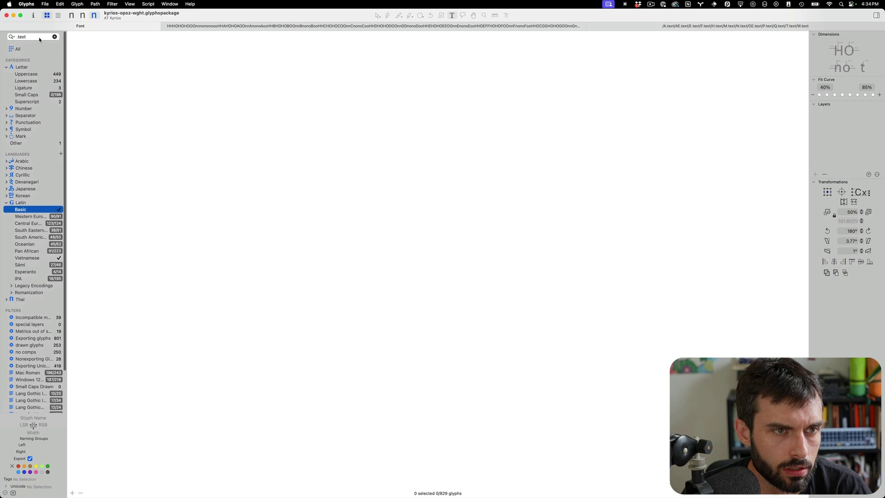
pyautogui.press('super+f')
pyautogui.press('BackSpace')
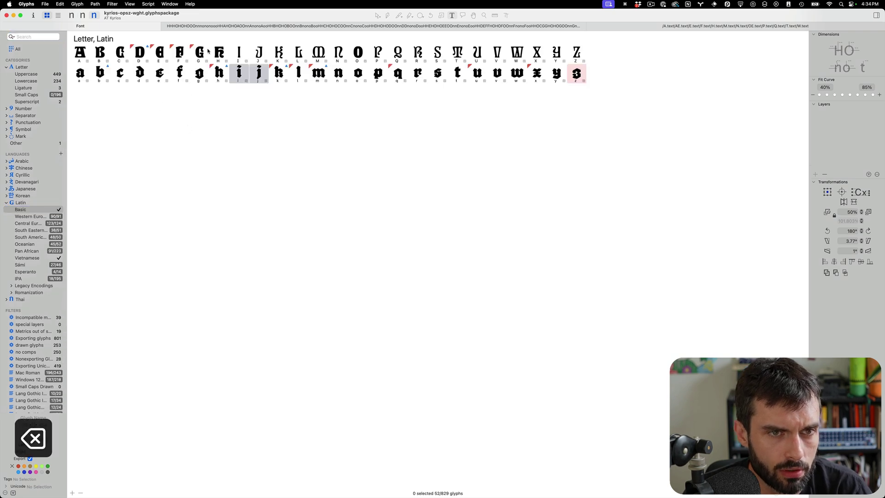
# Generate 200 capitalized English words of 3 to 15 letters with word-o-mat, using only the selected lowercase a–z and capital G
pyautogui.click(201, 54)
pyautogui.click(81, 73)
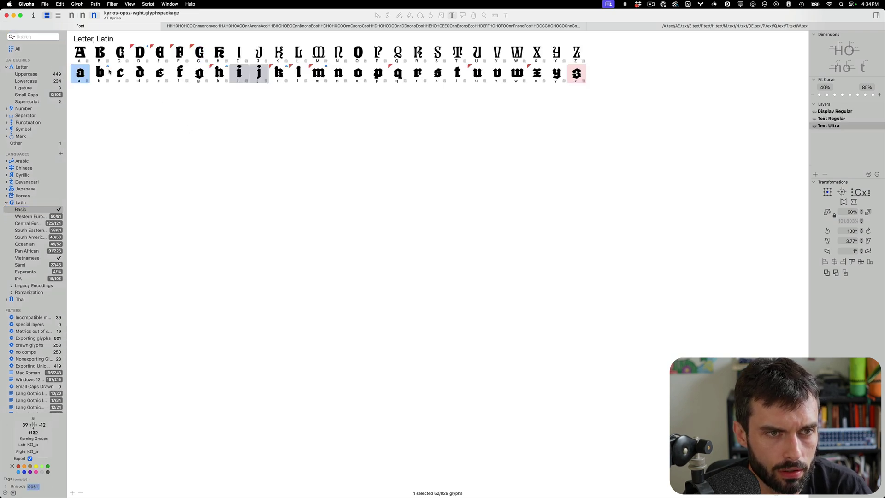
pyautogui.keyDown('shift'); pyautogui.click(575, 75); pyautogui.keyUp('shift')
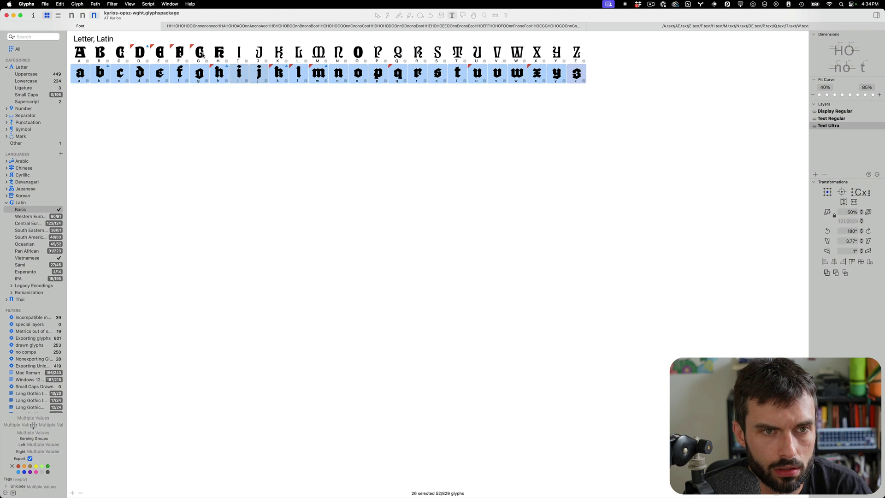
pyautogui.keyDown('super'); pyautogui.click(202, 54); pyautogui.keyUp('super')
pyautogui.click(55, 3)
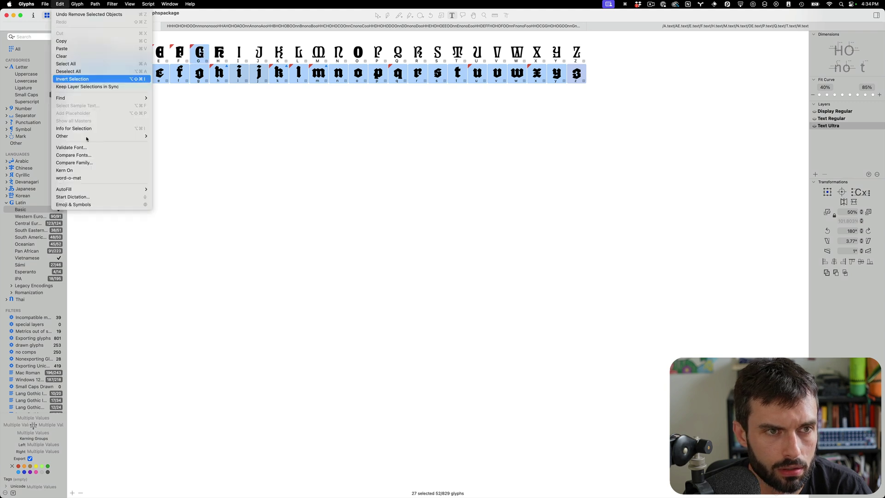
pyautogui.click(100, 175)
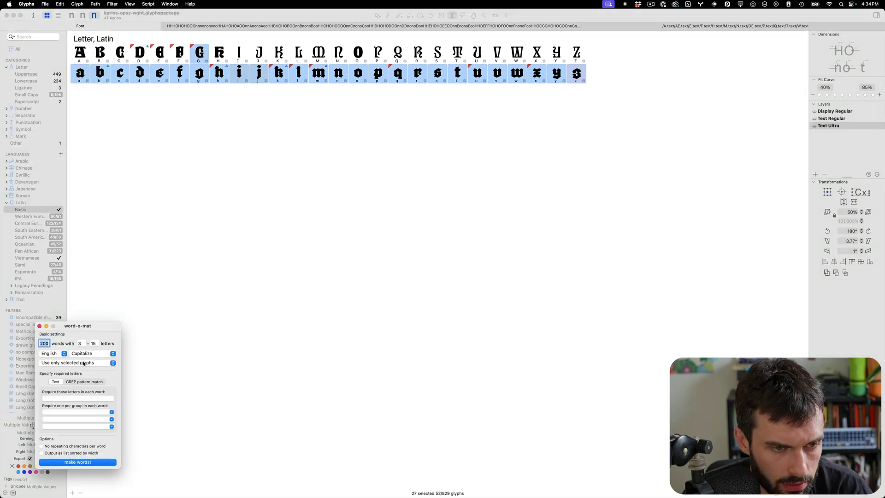
pyautogui.click(88, 460)
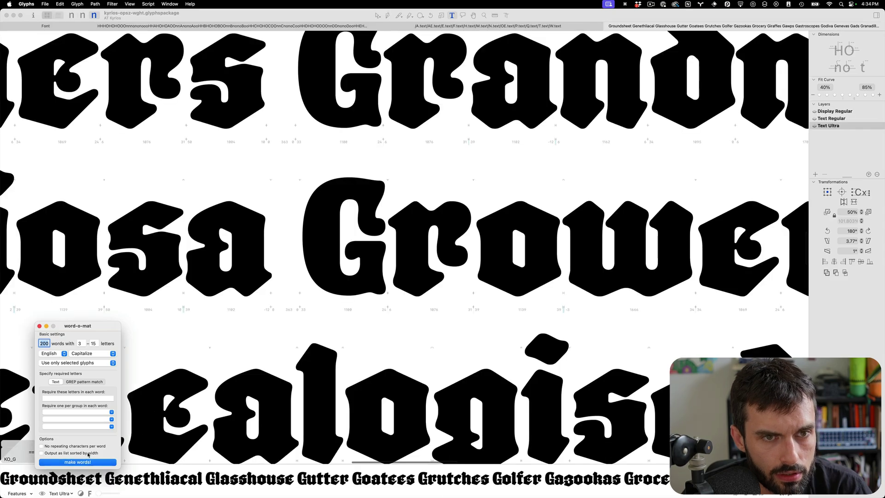
pyautogui.scroll(-10, 301, 364)
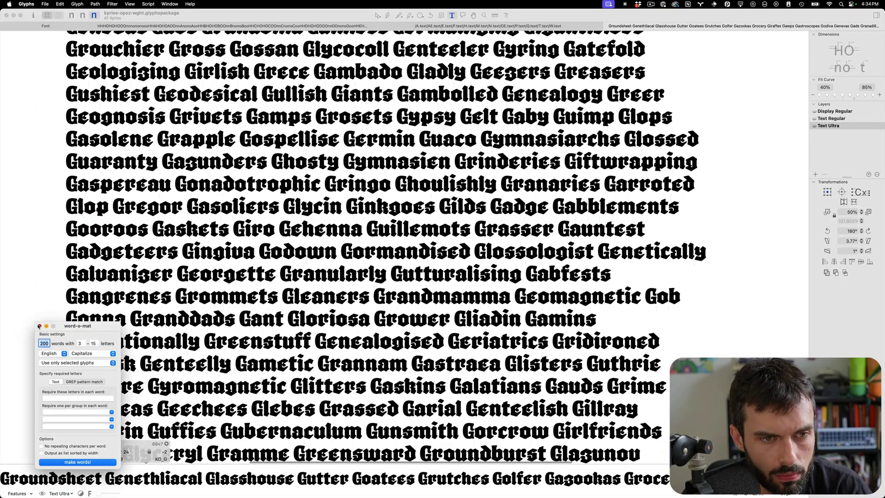
pyautogui.click(38, 326)
# Hide the spacing values and examine the G's shape and fit against the lowercase letters in the generated words
pyautogui.scroll(10, 92, 204)
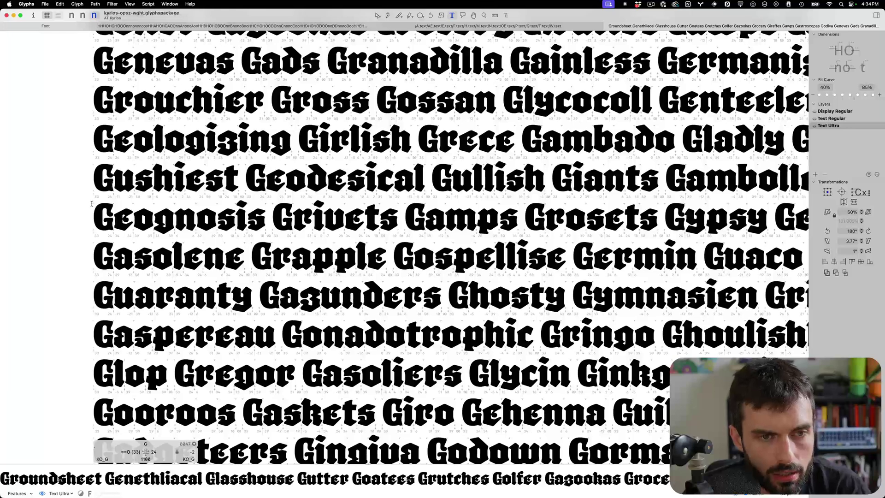
pyautogui.press('super+shift+m')
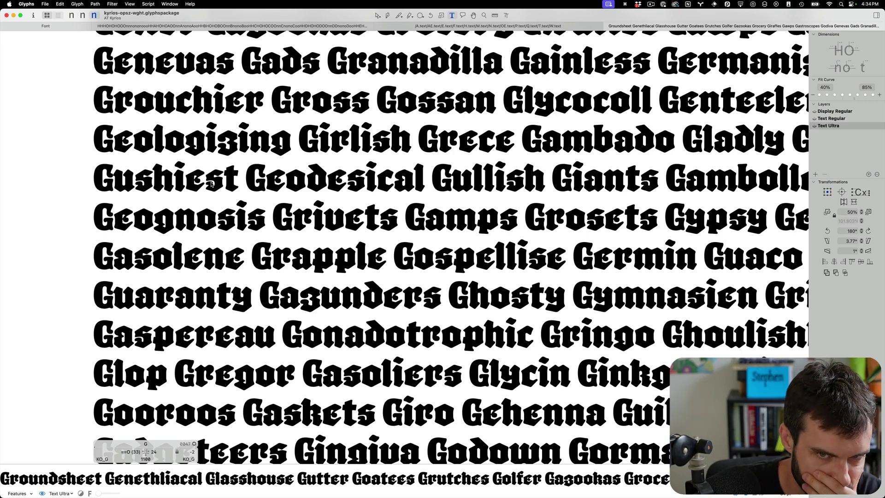
pyautogui.hscroll(5, 210, 183)
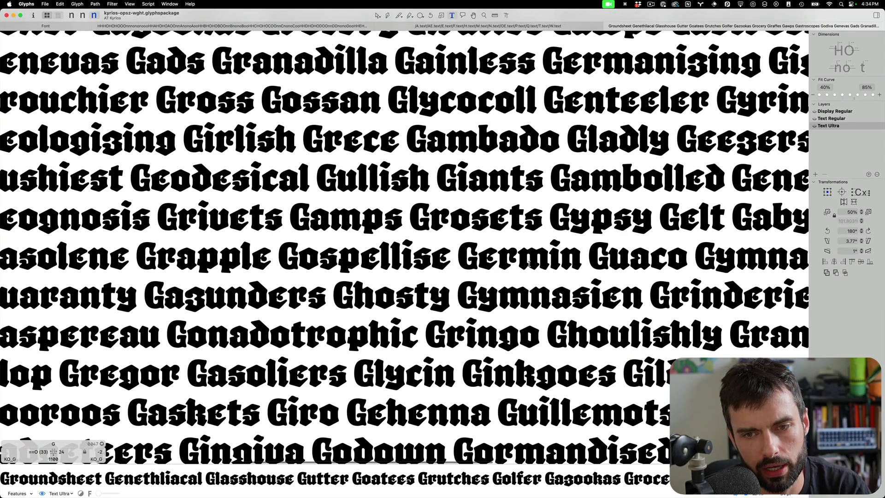
pyautogui.scroll(5, 529, 263)
pyautogui.scroll(5, 520, 264)
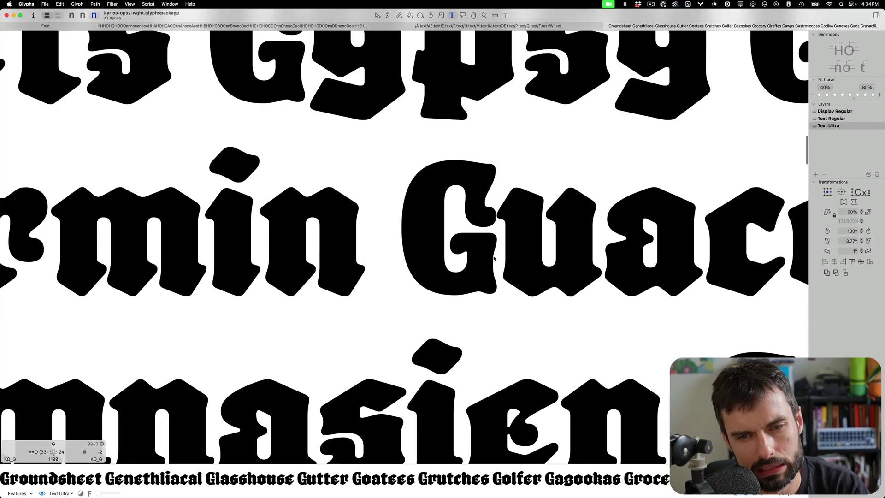
pyautogui.doubleClick(486, 259)
pyautogui.scroll(5, 530, 258)
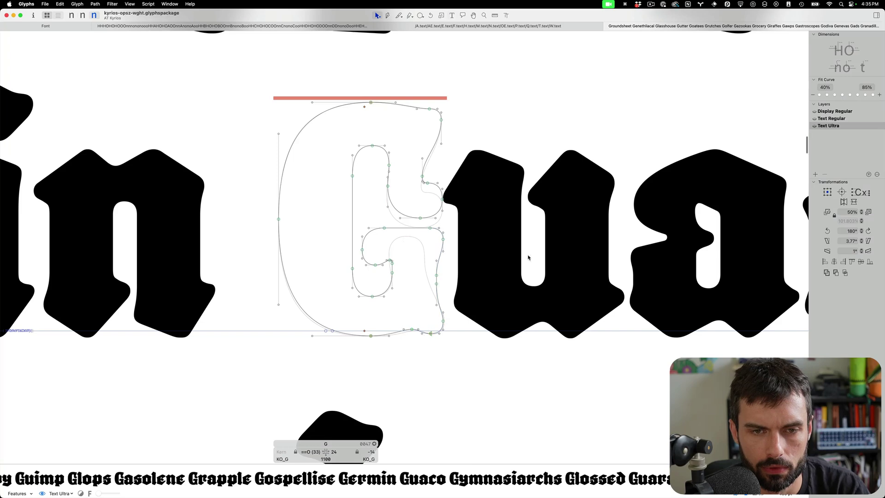
pyautogui.press('t')
pyautogui.scroll(-5, 237, 231)
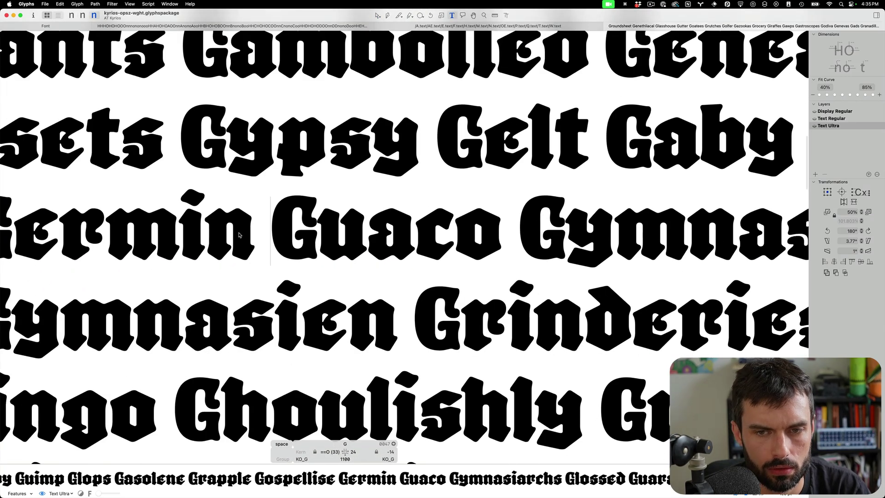
pyautogui.hscroll(10, 239, 235)
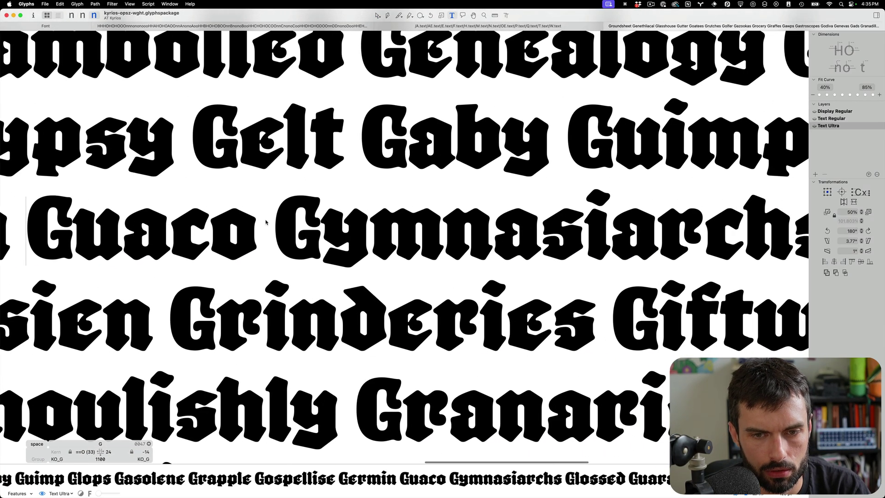
# Insert the word Cysts before Gymnasiarchs in the generated text and compare the C with the G
pyautogui.click(265, 223)
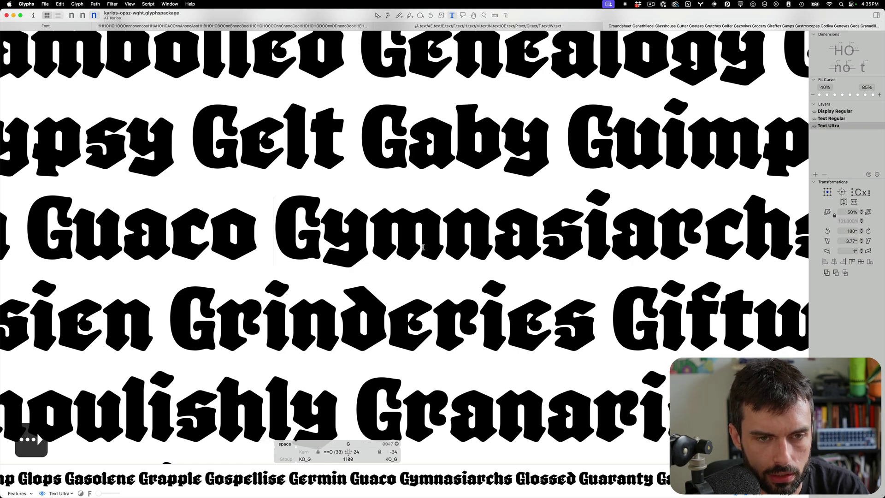
pyautogui.write('Cysts')
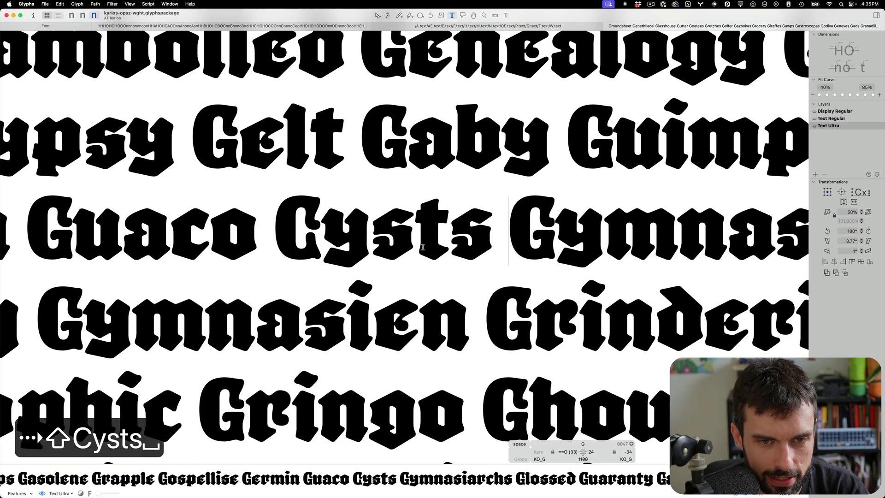
pyautogui.hscroll(6, 423, 247)
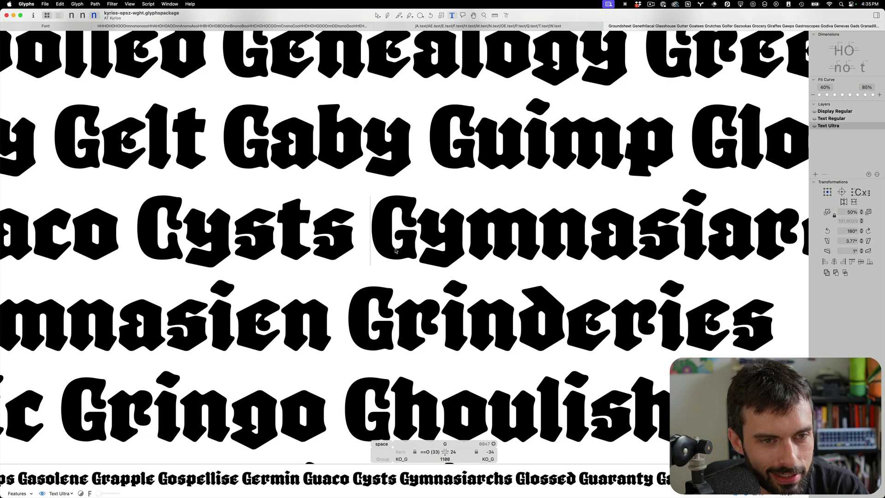
pyautogui.scroll(3, 363, 256)
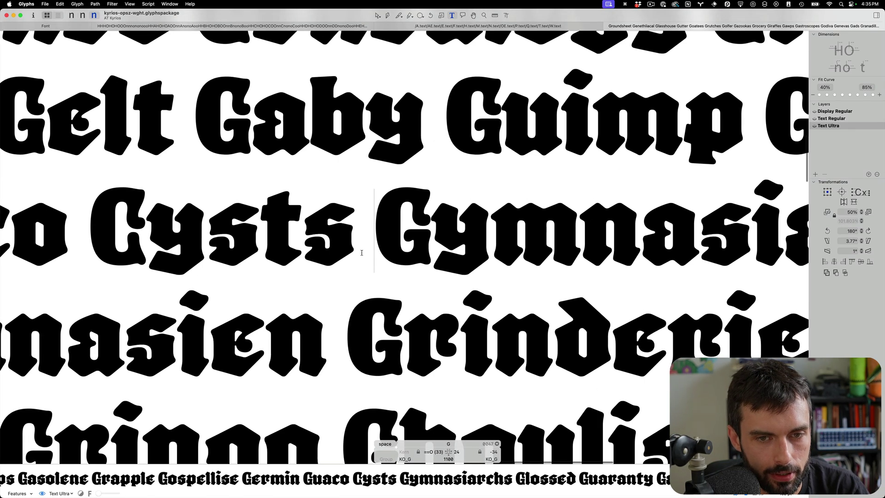
pyautogui.scroll(2, 367, 247)
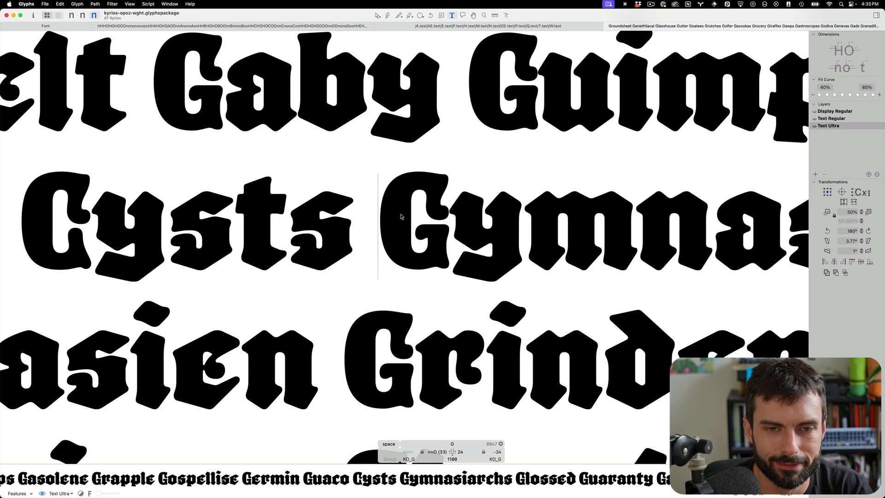
# Shift the nodes of the G's lower right edge 40 units to the right in the word Gymnasiarchs
pyautogui.scroll(5, 401, 217)
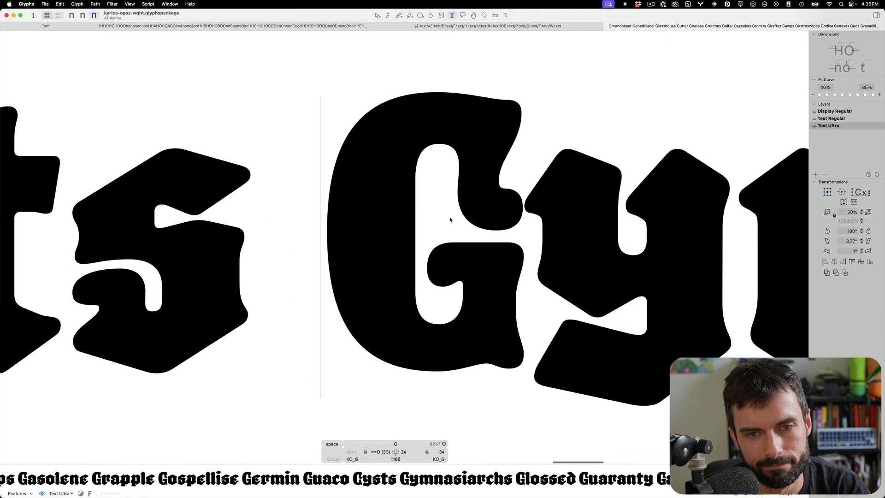
pyautogui.press('Escape')
pyautogui.hscroll(3, 451, 220)
pyautogui.moveTo(477, 406); pyautogui.dragTo(426, 236)
pyautogui.hotkey('ctrl', 'alt', 'shift', 'Right')
pyautogui.hotkey('ctrl', 'alt', 'shift', 'Right')
pyautogui.hotkey('ctrl', 'alt', 'shift', 'Right')
pyautogui.hotkey('ctrl', 'alt', 'shift', 'Right')
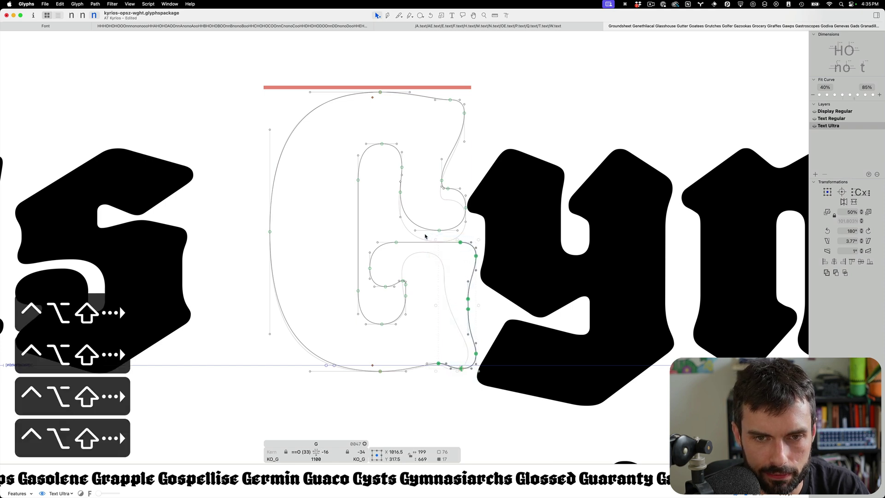
# Widen the G's right sidebearing to 24 and save the font
pyautogui.press('t')
pyautogui.press('super+shift+Right')
pyautogui.press('super+shift+Right')
pyautogui.press('super+shift+Right')
pyautogui.press('super+shift+Right')
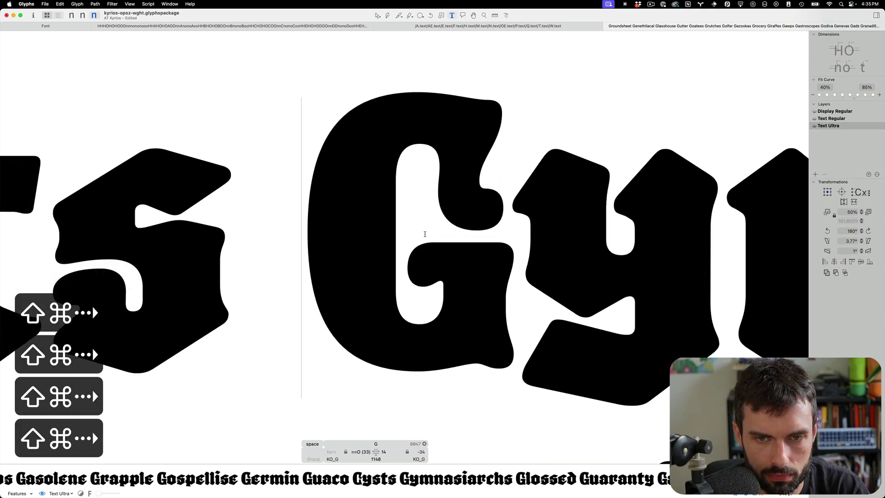
pyautogui.scroll(-5, 425, 234)
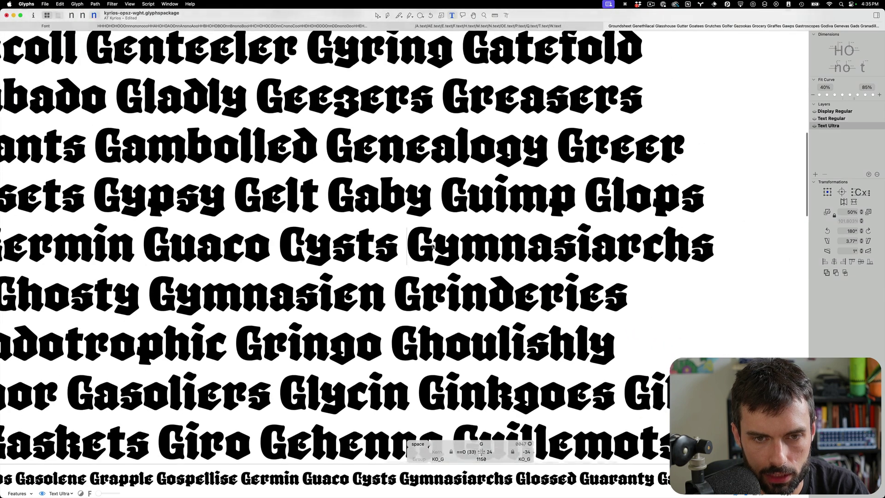
pyautogui.press('super+s')
# Shift the two nodes at the tip of the G's upper arm 40 units to the right
pyautogui.scroll(5, 432, 248)
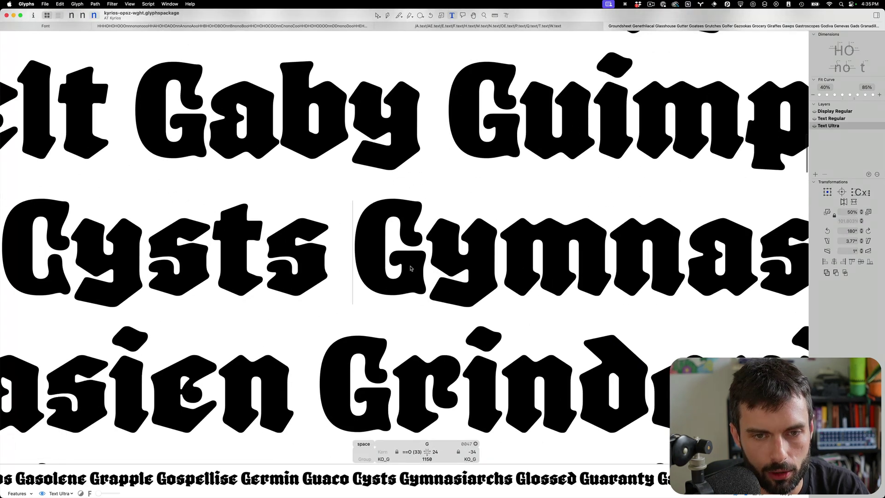
pyautogui.scroll(3, 408, 270)
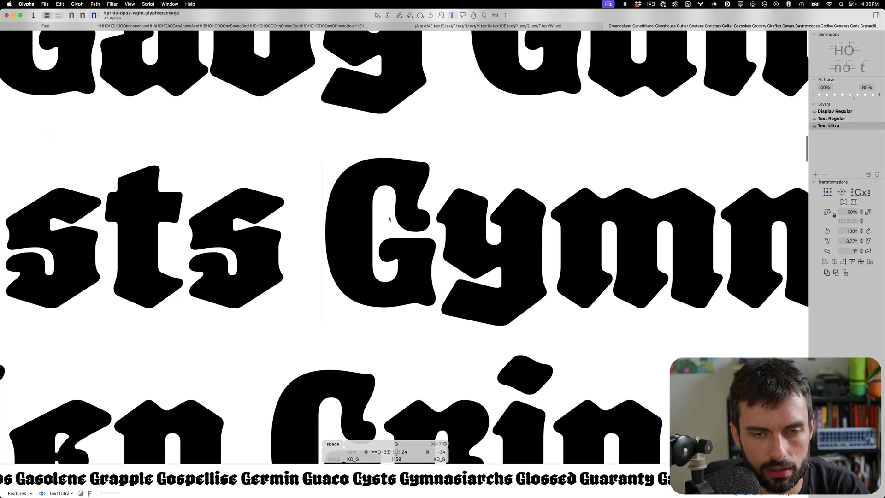
pyautogui.press('Escape')
pyautogui.scroll(4, 401, 179)
pyautogui.moveTo(494, 125); pyautogui.dragTo(434, 175)
pyautogui.hotkey('ctrl', 'alt', 'shift', 'Right')
pyautogui.hotkey('ctrl', 'alt', 'shift', 'Right')
pyautogui.hotkey('ctrl', 'alt', 'shift', 'Right')
pyautogui.hotkey('ctrl', 'alt', 'shift', 'Right')
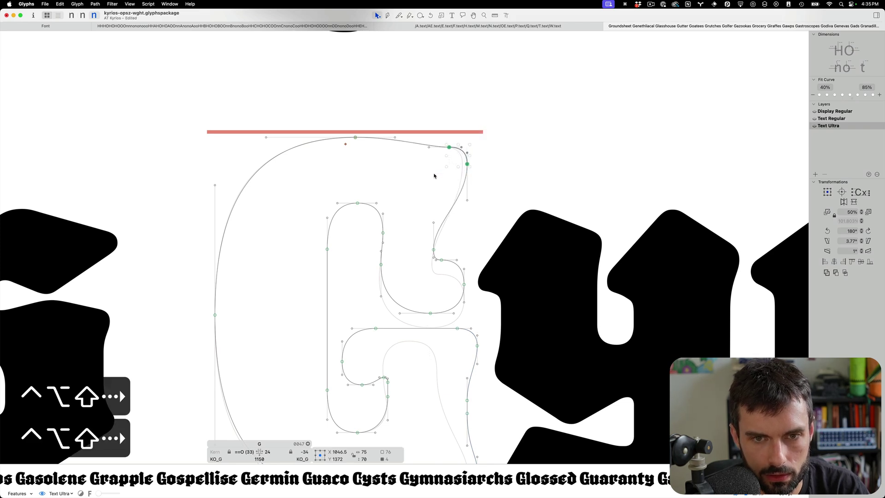
# Shift the rightmost node of the G's upper ball terminal 30 units to the right
pyautogui.moveTo(469, 293); pyautogui.dragTo(444, 276)
pyautogui.hotkey('ctrl', 'alt', 'shift', 'Right')
pyautogui.hotkey('ctrl', 'alt', 'shift', 'Right')
pyautogui.hotkey('ctrl', 'alt', 'shift', 'Right')
pyautogui.press('t')
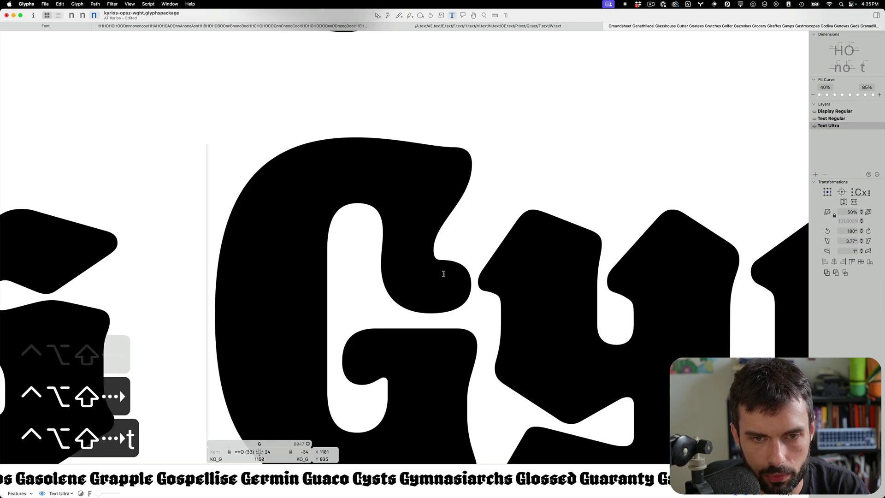
# Save the font and widen the G's right sidebearing to 44
pyautogui.scroll(-5, 416, 249)
pyautogui.scroll(-3, 416, 248)
pyautogui.press('super+s')
pyautogui.press('super+shift+Right')
pyautogui.press('super+shift+Right')
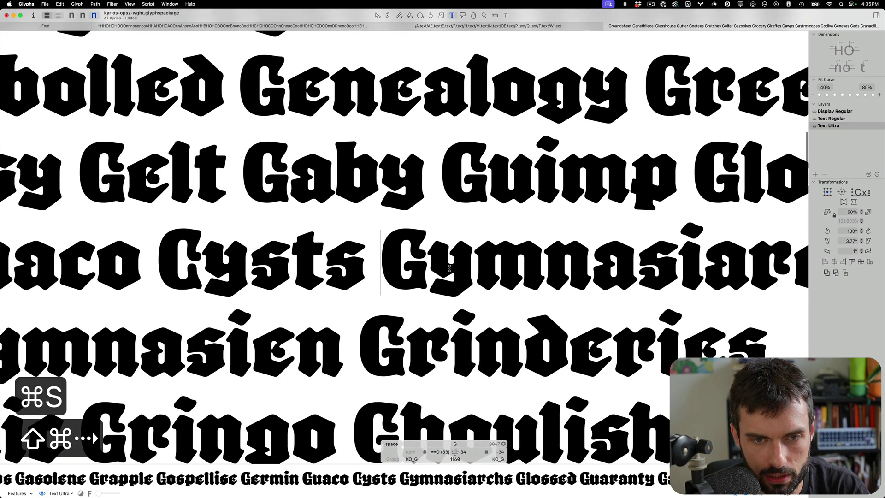
# Shift the inner corner nodes between the G's upper arm and ball terminal 20 units to the right and save the font
pyautogui.press('Escape')
pyautogui.scroll(10, 415, 251)
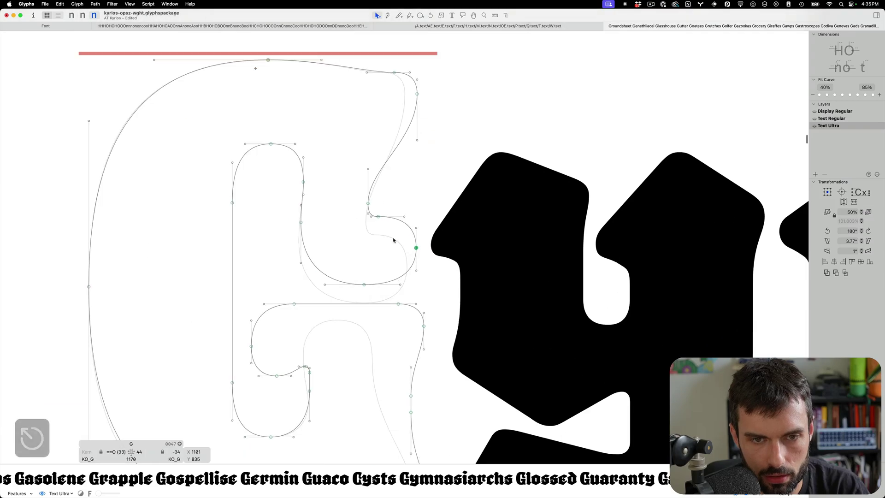
pyautogui.moveTo(393, 238); pyautogui.dragTo(361, 197)
pyautogui.hotkey('ctrl', 'alt', 'shift', 'Right')
pyautogui.hotkey('ctrl', 'alt', 'shift', 'Right')
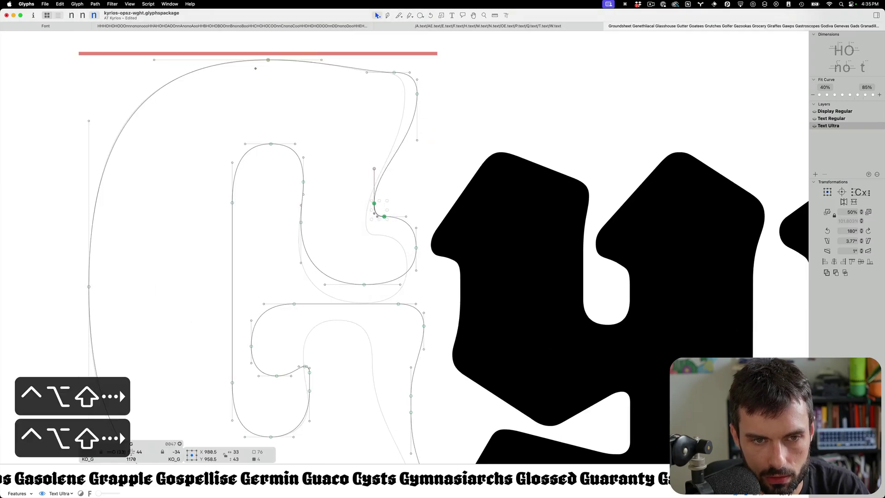
pyautogui.press('t')
pyautogui.scroll(-3, 359, 195)
pyautogui.scroll(-5, 359, 195)
pyautogui.press('super+s')
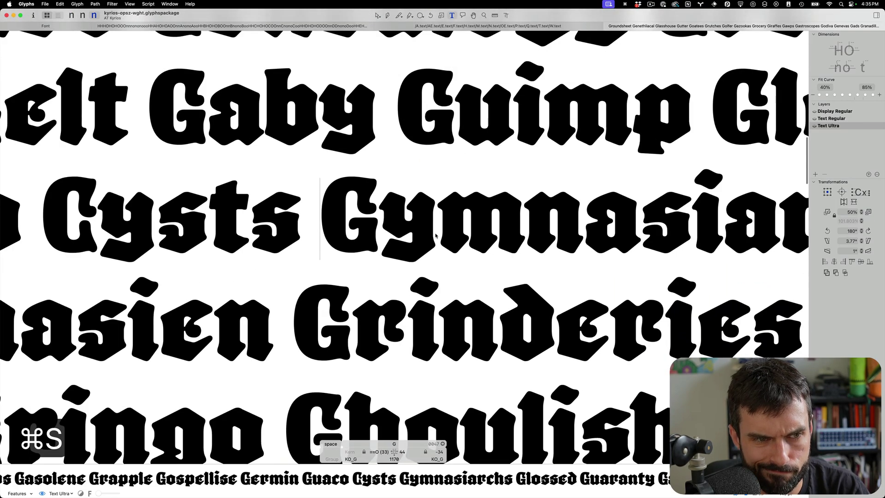
# Close the generated G words, save the font and return to the I lines of the H/O and n/o spacing text
pyautogui.scroll(-3, 477, 263)
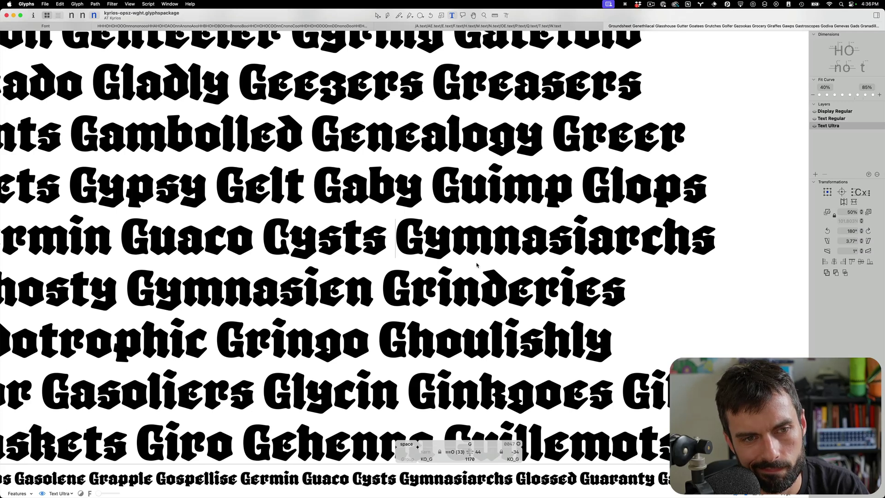
pyautogui.press('super+w')
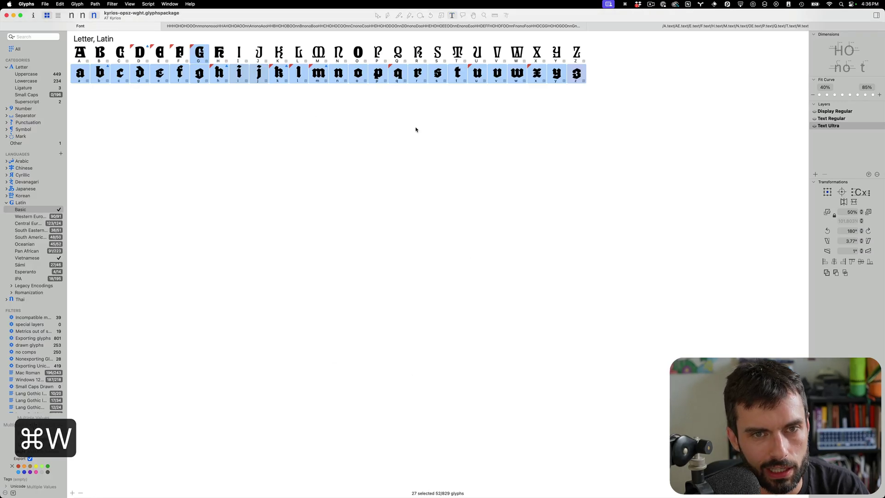
pyautogui.press('super+s')
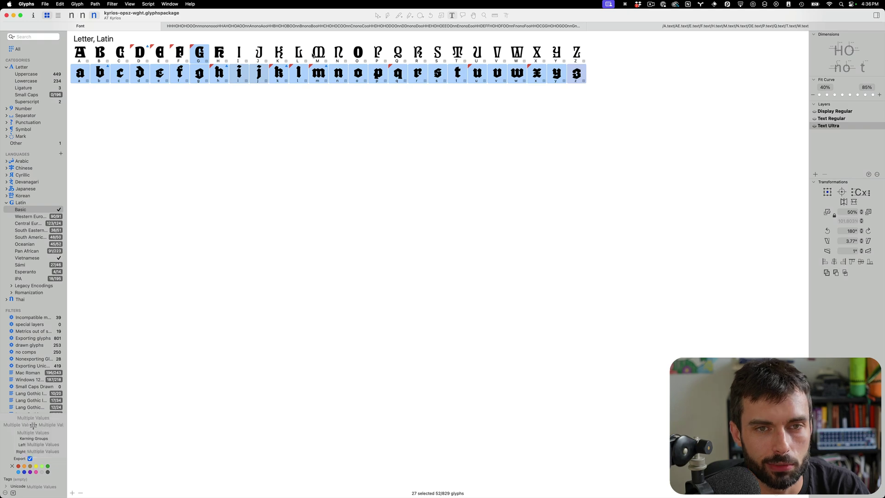
pyautogui.click(487, 26)
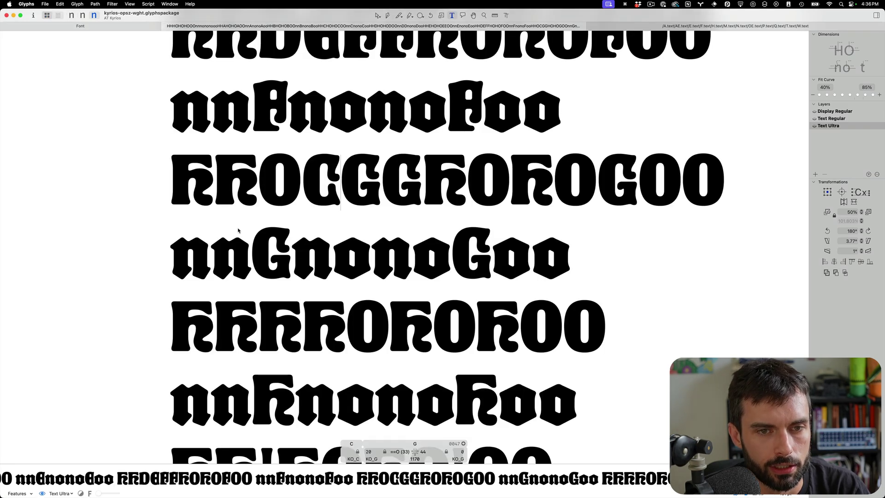
pyautogui.scroll(-5, 239, 230)
pyautogui.scroll(5, 264, 256)
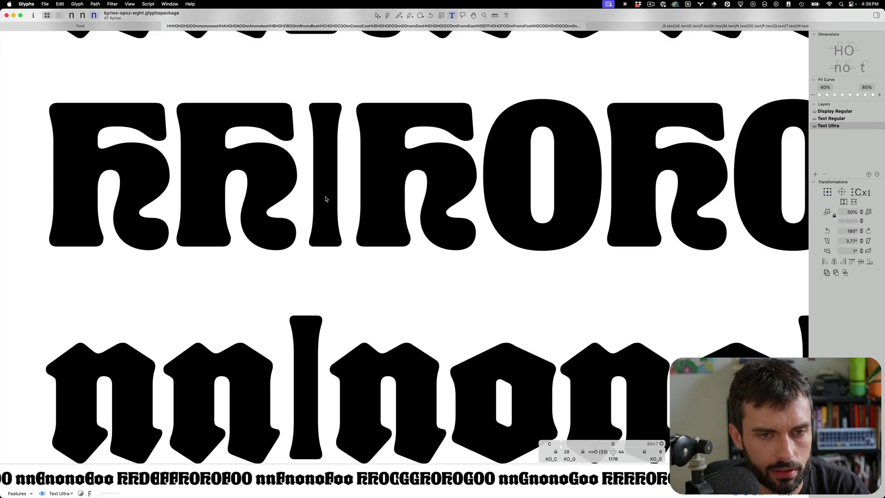
# Copy the left edge, foot and lower right side of the H's stem in the line beside the I
pyautogui.click(325, 199)
pyautogui.scroll(3, 326, 198)
pyautogui.press('Escape')
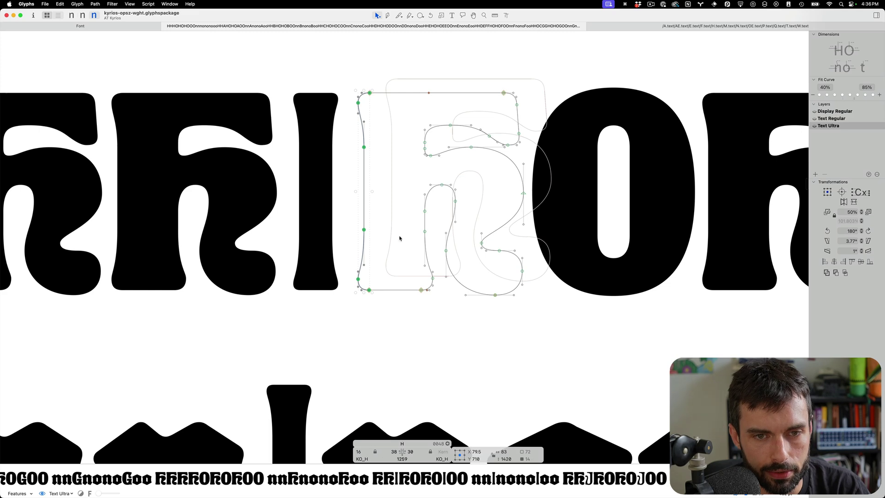
pyautogui.press('super+c')
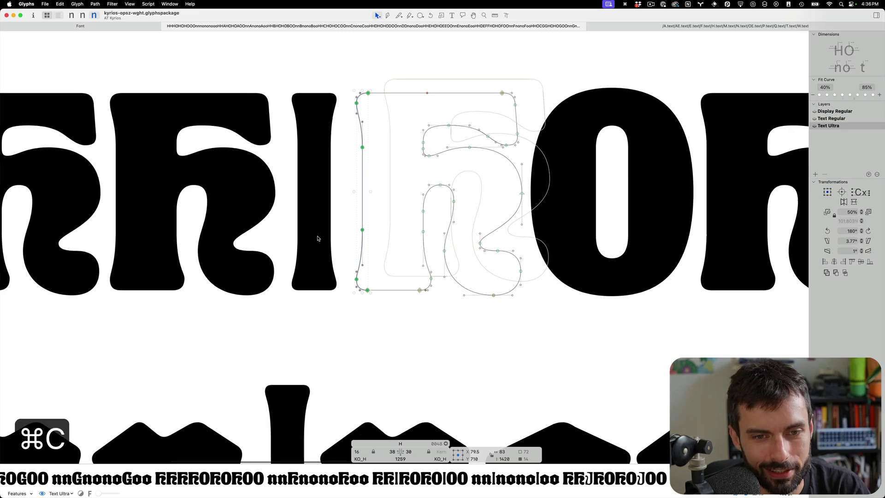
pyautogui.moveTo(443, 311); pyautogui.dragTo(351, 206)
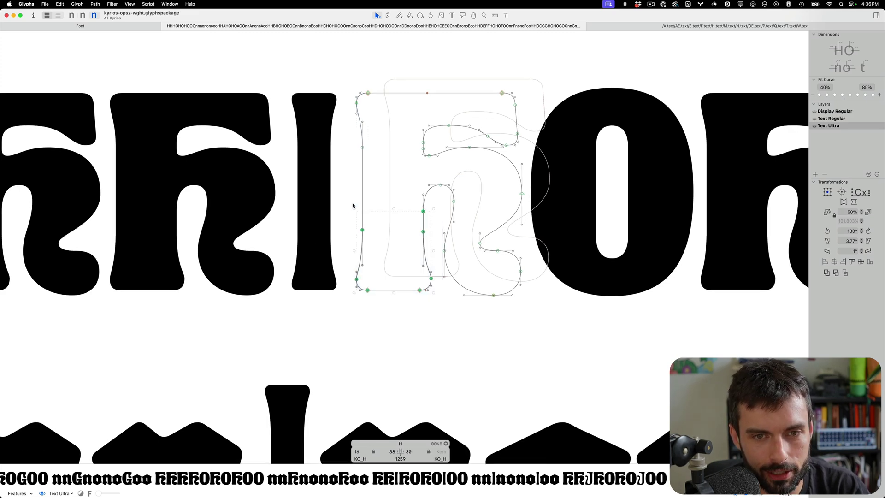
pyautogui.moveTo(402, 78); pyautogui.dragTo(347, 161)
pyautogui.press('super+c')
# Replace the I's entire outline with the copied H stem
pyautogui.doubleClick(336, 177)
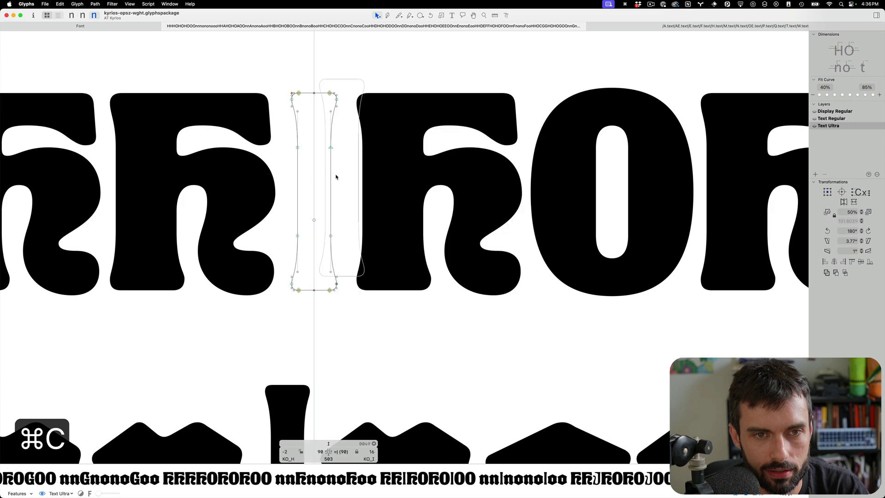
pyautogui.press('super+a')
pyautogui.press('BackSpace')
pyautogui.press('super+v')
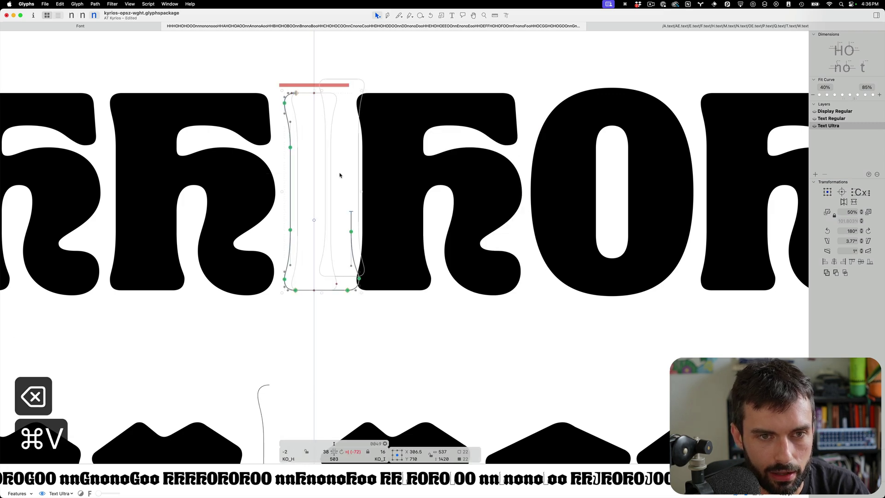
pyautogui.scroll(2, 315, 159)
pyautogui.hscroll(-1, 316, 160)
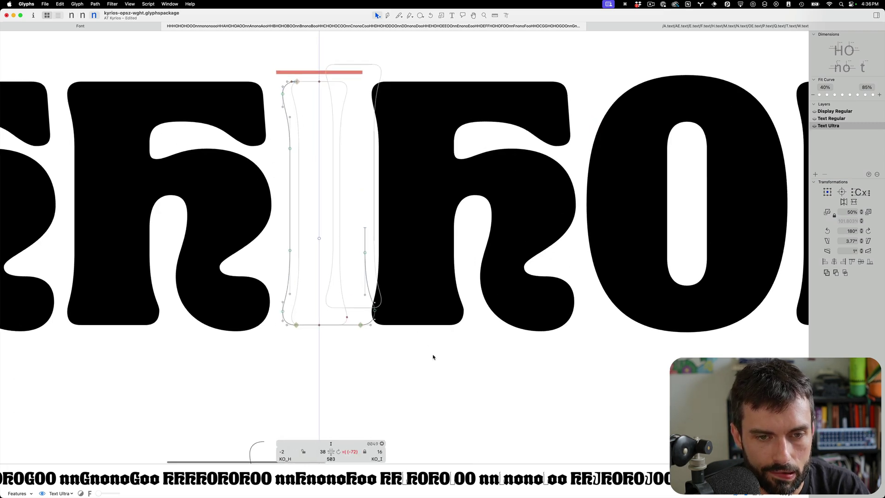
# Remove the partial right side of the I's pasted outline, keeping the straight base segment
pyautogui.moveTo(433, 358); pyautogui.dragTo(322, 191)
pyautogui.hotkey('alt', 'BackSpace')
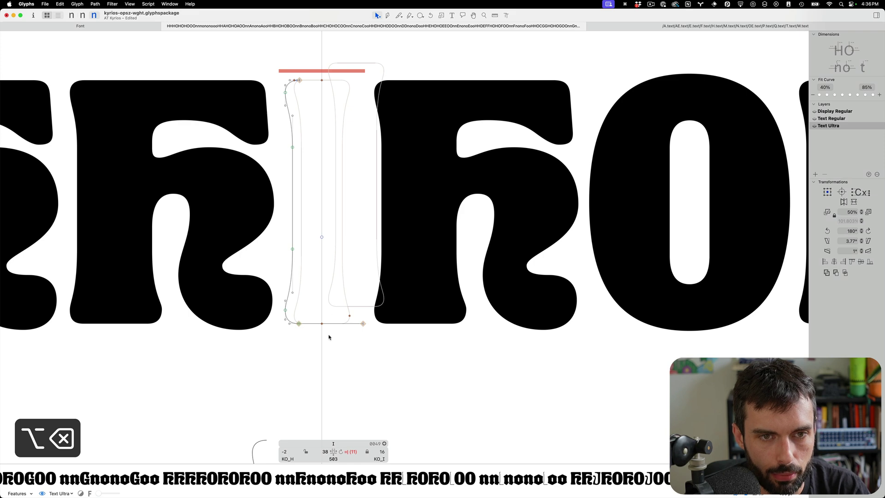
pyautogui.click(364, 323)
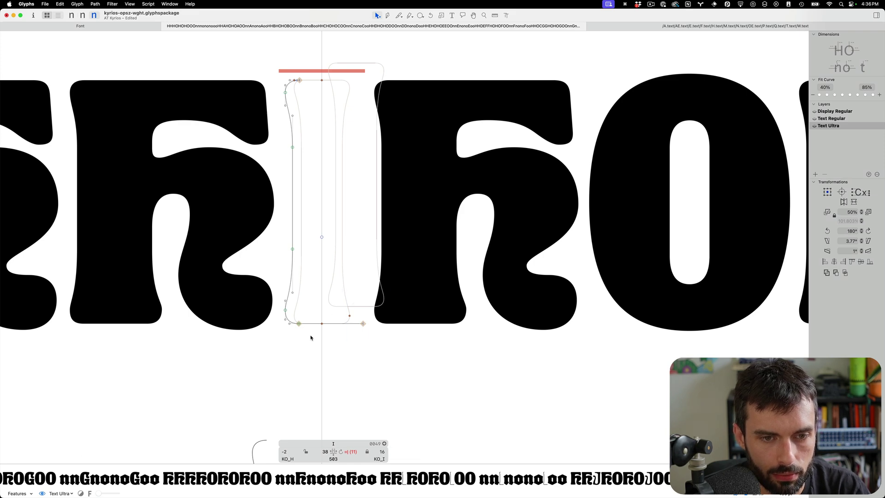
# Duplicate the I's left edge, mirror the copy horizontally and attach it to the right end of the base segment
pyautogui.moveTo(310, 336); pyautogui.dragTo(241, 53)
pyautogui.press('super+c')
pyautogui.press('super+v')
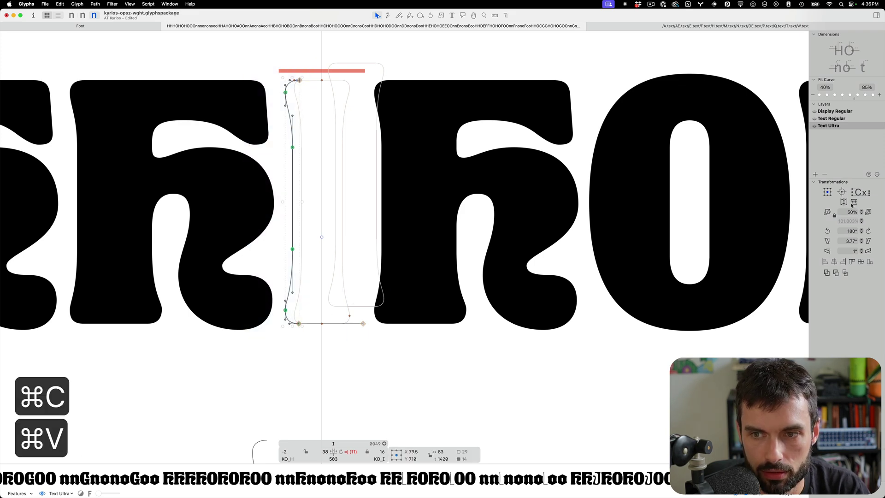
pyautogui.click(843, 202)
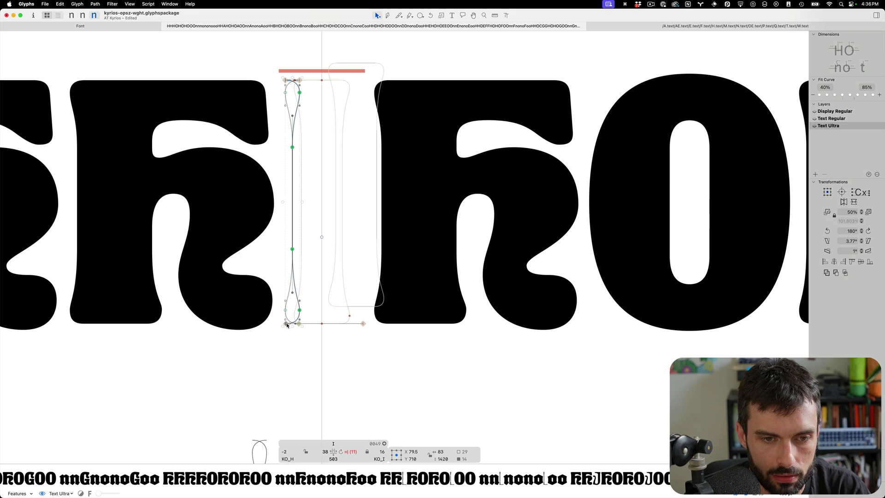
pyautogui.moveTo(286, 325); pyautogui.dragTo(364, 326)
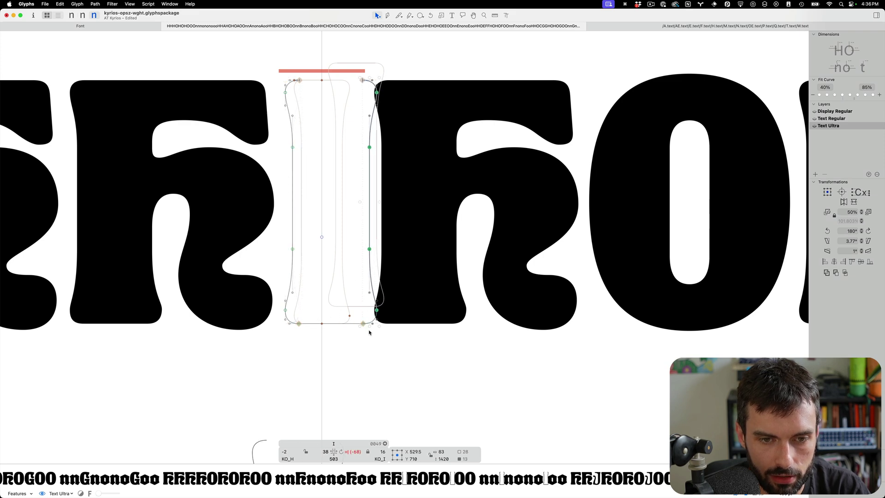
# With the metric lines shown, close the I's outline with a straight top segment and make its right end node smooth
pyautogui.click(322, 68)
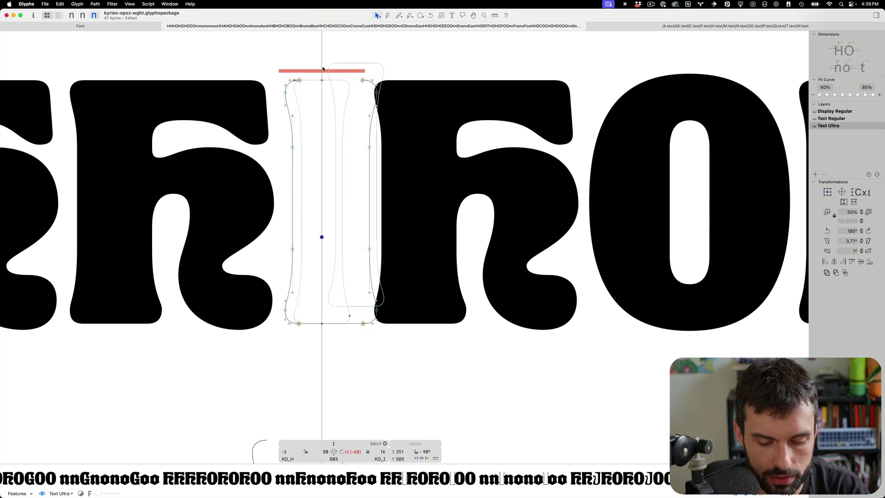
pyautogui.press('shift+super+m')
pyautogui.scroll(5, 323, 68)
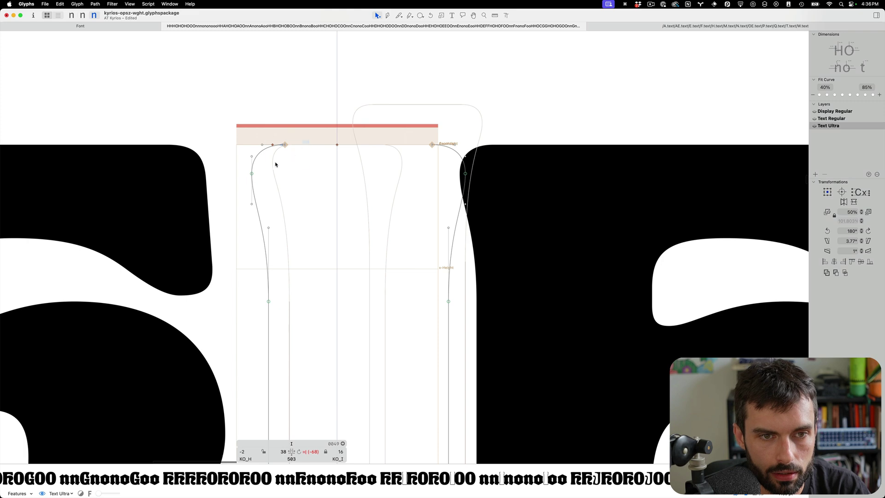
pyautogui.press('p')
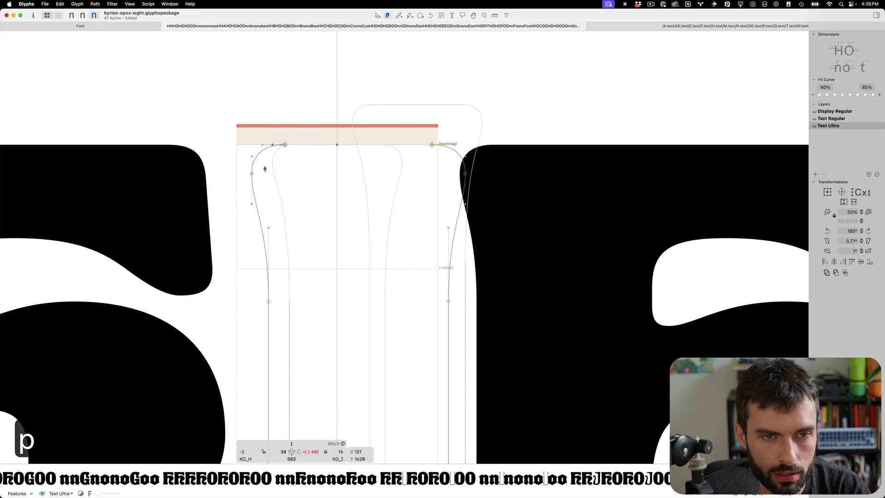
pyautogui.click(431, 145)
pyautogui.press('v')
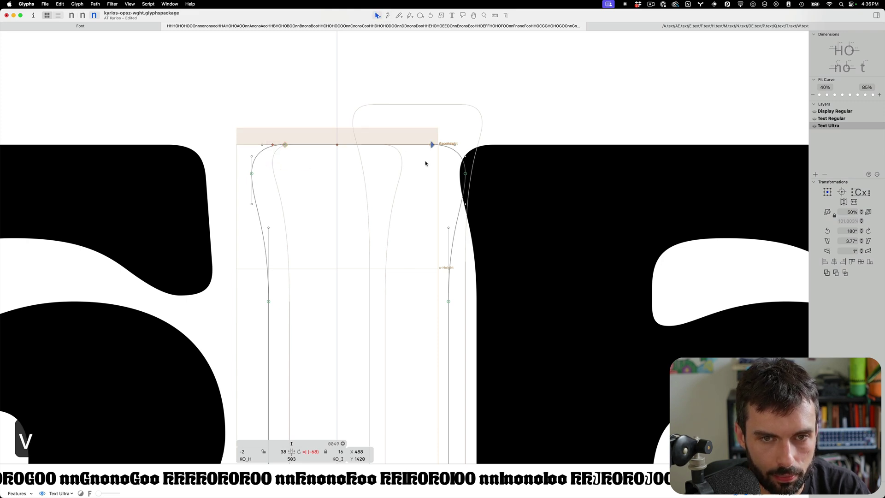
pyautogui.press('Return')
# Update the I's metrics so its right sidebearing matches the left one at 38
pyautogui.scroll(-5, 424, 162)
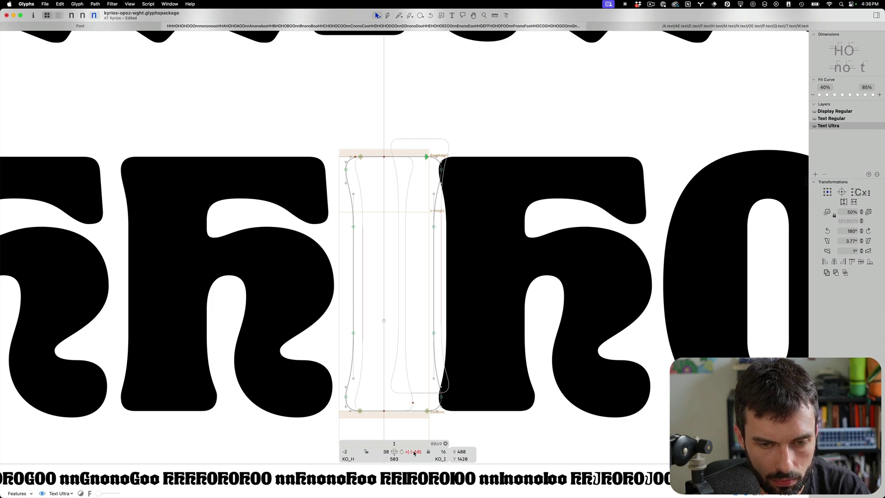
pyautogui.press('ctrl+super+m')
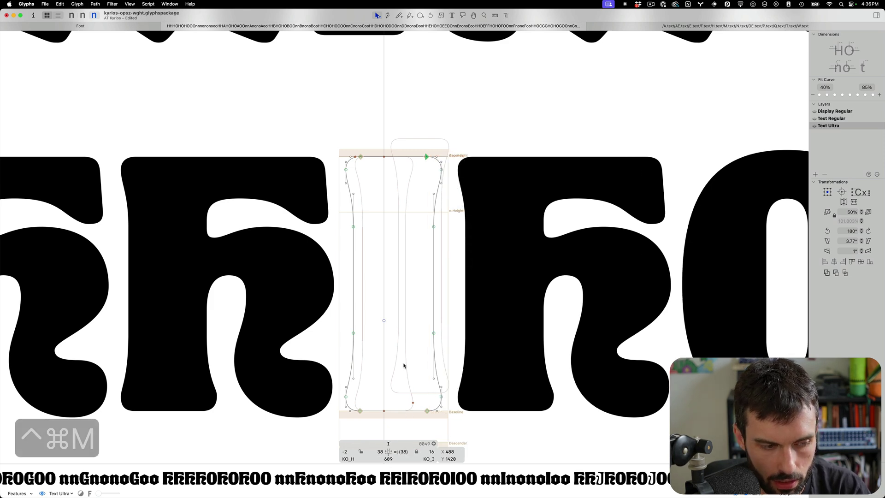
pyautogui.scroll(-3, 403, 335)
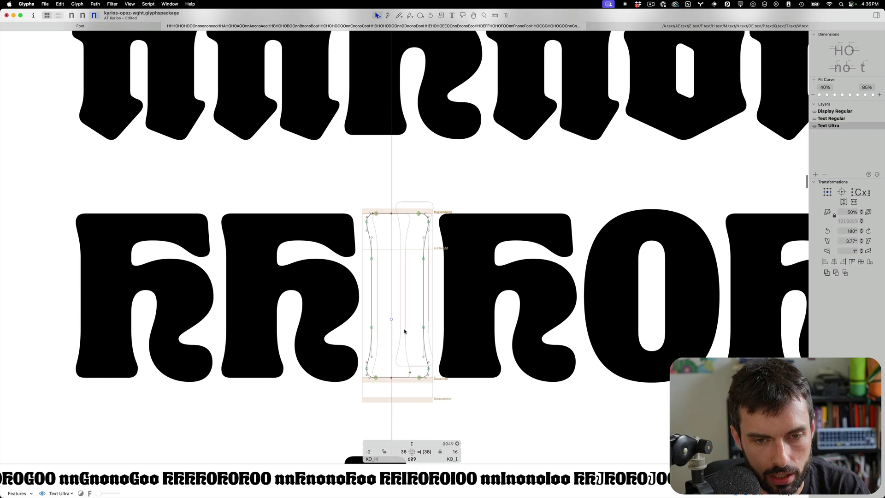
# Move the I's ogonek anchor onto the stem's lower right extreme and replace the vertical guideline with one set by the centered guide script
pyautogui.scroll(3, 403, 364)
pyautogui.moveTo(418, 366); pyautogui.dragTo(454, 358)
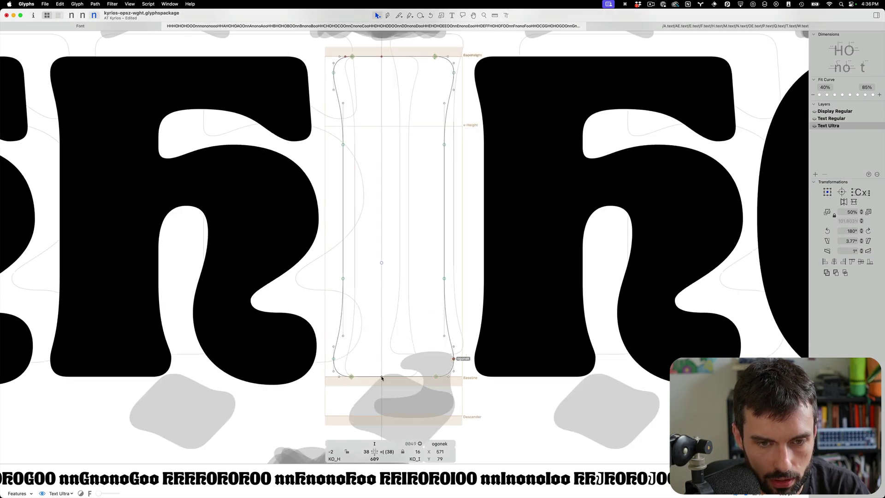
pyautogui.click(401, 291)
pyautogui.click(381, 262)
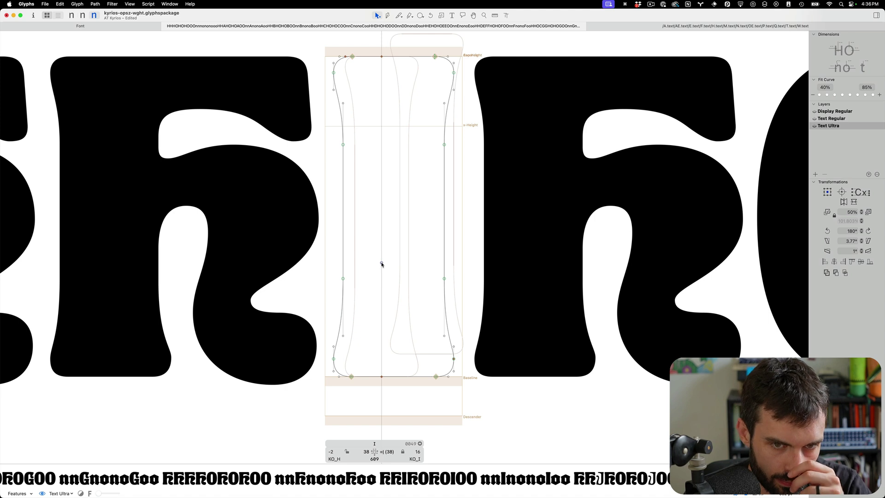
pyautogui.press('BackSpace')
pyautogui.click(148, 4)
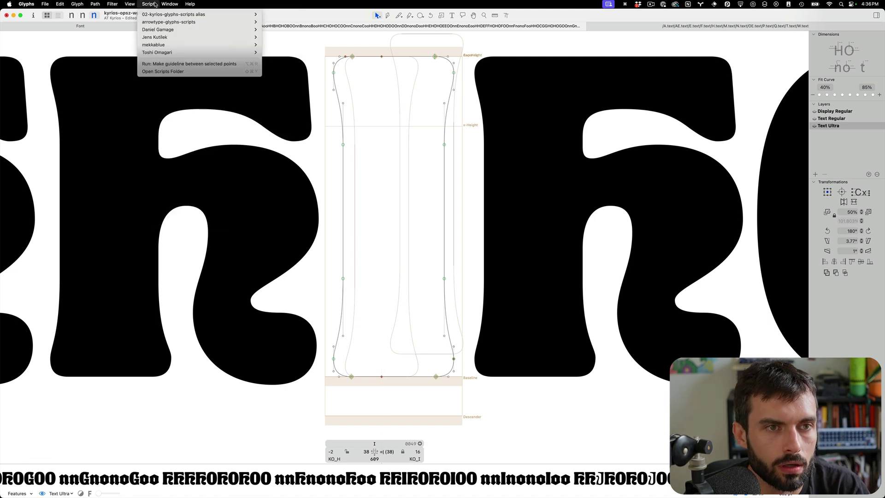
pyautogui.moveTo(207, 22)
pyautogui.moveTo(279, 38)
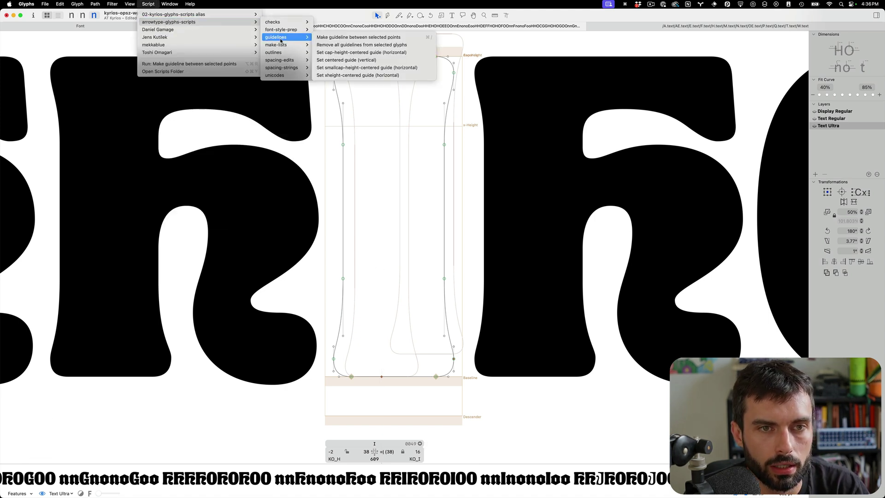
pyautogui.click(367, 60)
# Select the I's top and bottom anchors together, return to text editing and save the font file
pyautogui.click(382, 58)
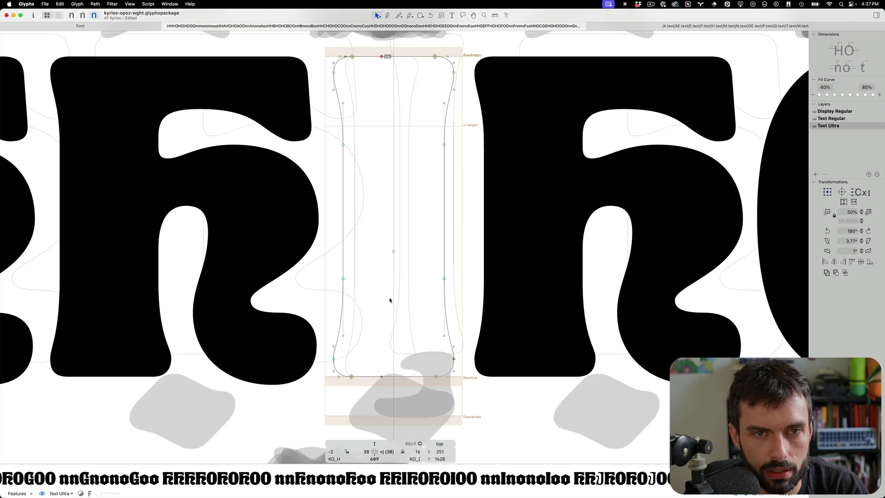
pyautogui.keyDown('shift'); pyautogui.click(382, 377); pyautogui.keyUp('shift')
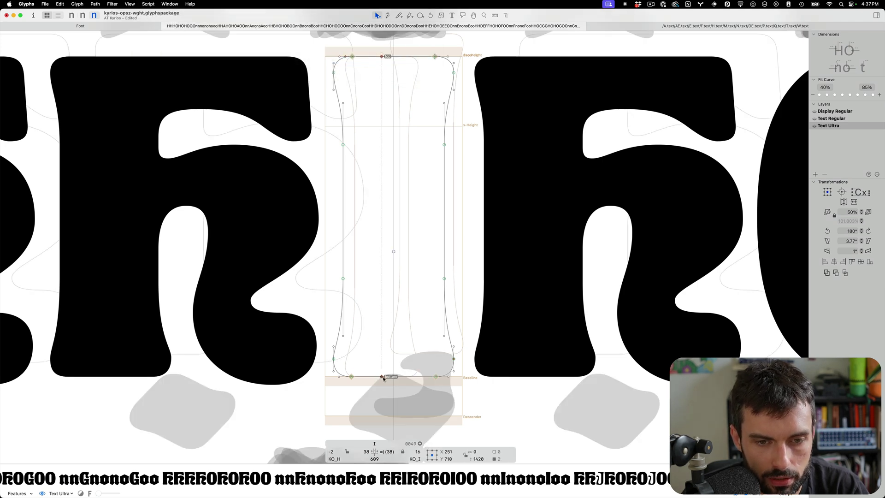
pyautogui.press('t')
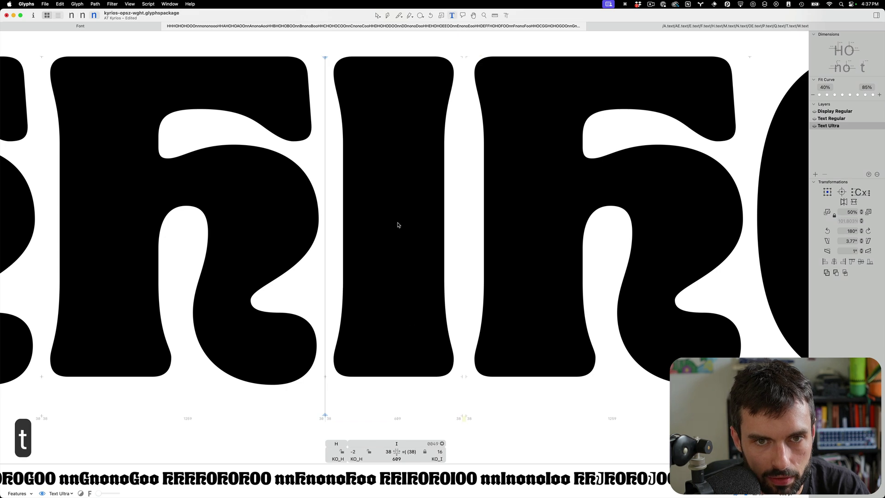
pyautogui.scroll(-5, 397, 225)
pyautogui.hotkey('ctrl', 's')
# Insert an F directly before the first J in the line of capital spacing text
pyautogui.scroll(-5, 397, 224)
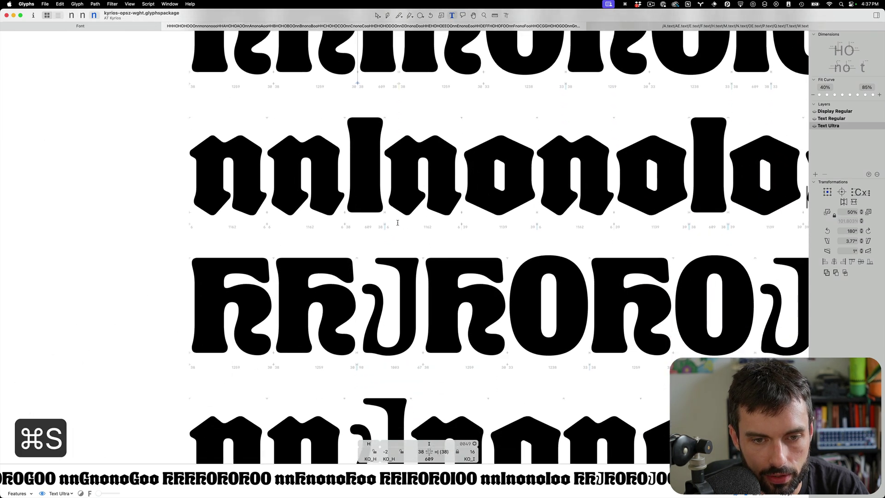
pyautogui.scroll(-3, 398, 222)
pyautogui.hscroll(2, 397, 223)
pyautogui.click(332, 254)
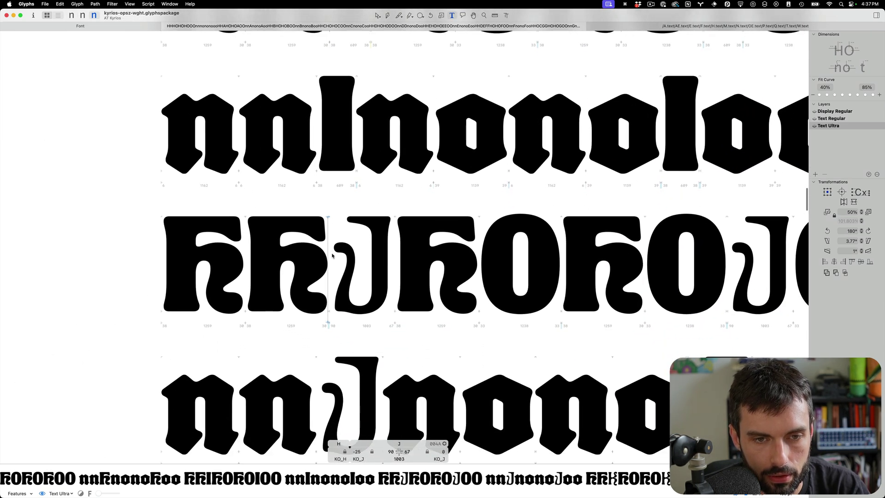
pyautogui.write('F')
pyautogui.scroll(3, 424, 277)
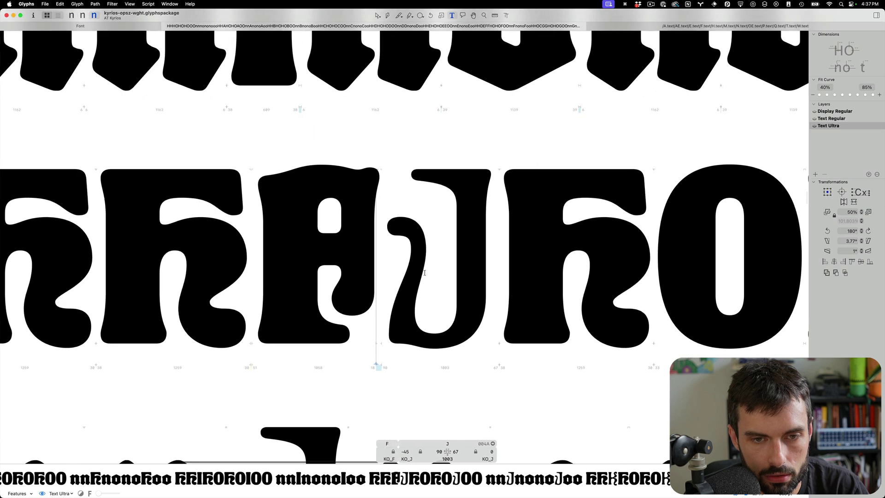
# Copy the F's stem base outline, including the foot curves and the lower nodes on both sides of the stem
pyautogui.press('Escape')
pyautogui.moveTo(362, 362); pyautogui.dragTo(298, 269)
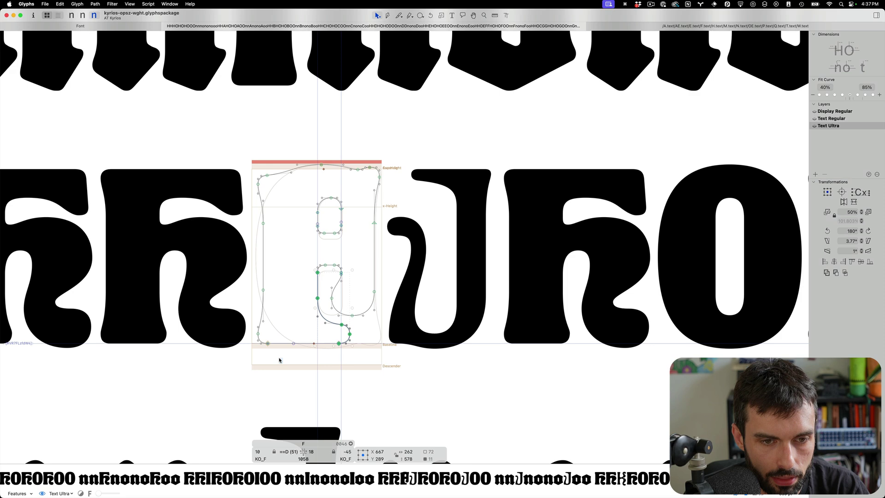
pyautogui.moveTo(281, 362); pyautogui.dragTo(248, 218)
pyautogui.press('super+c')
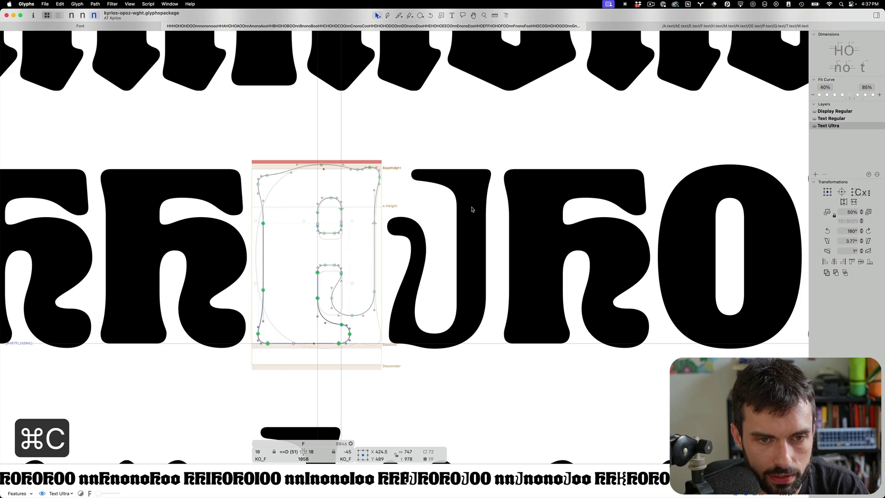
# Paste the F's stem base into the J, rotate it 180° and align it with the J's top edge at cap height
pyautogui.doubleClick(446, 212)
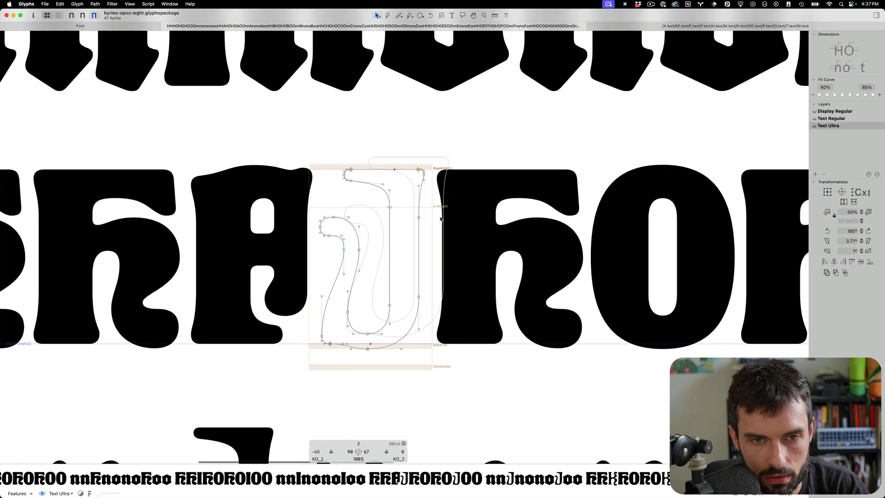
pyautogui.press('super+v')
pyautogui.click(868, 231)
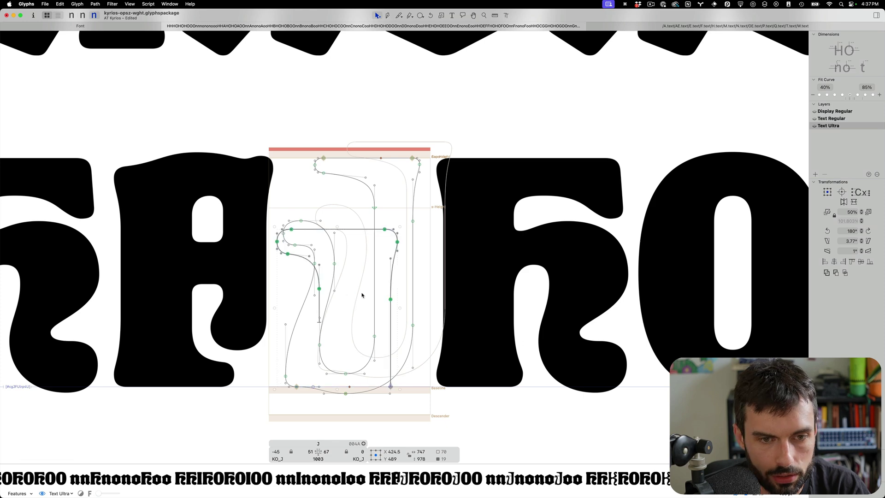
pyautogui.moveTo(391, 301); pyautogui.dragTo(414, 228)
pyautogui.scroll(3, 375, 146)
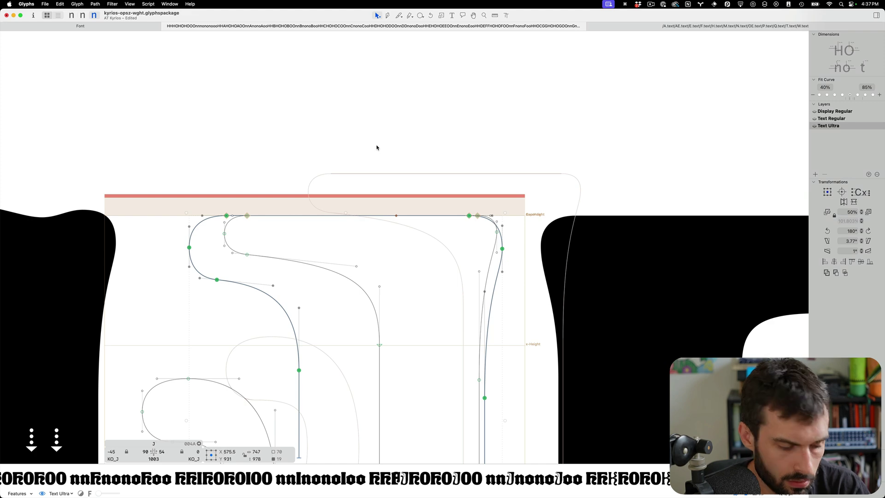
# Shift the pasted stem outline 170 units right so its inner edge sits near the J's inner stem edge
pyautogui.scroll(-3, 377, 147)
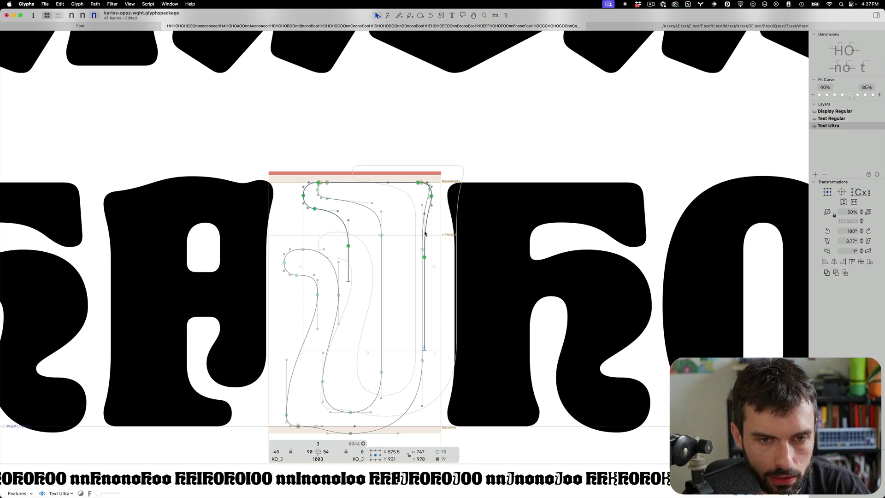
pyautogui.press('shift+super+Right')
pyautogui.press('shift+super+Right')
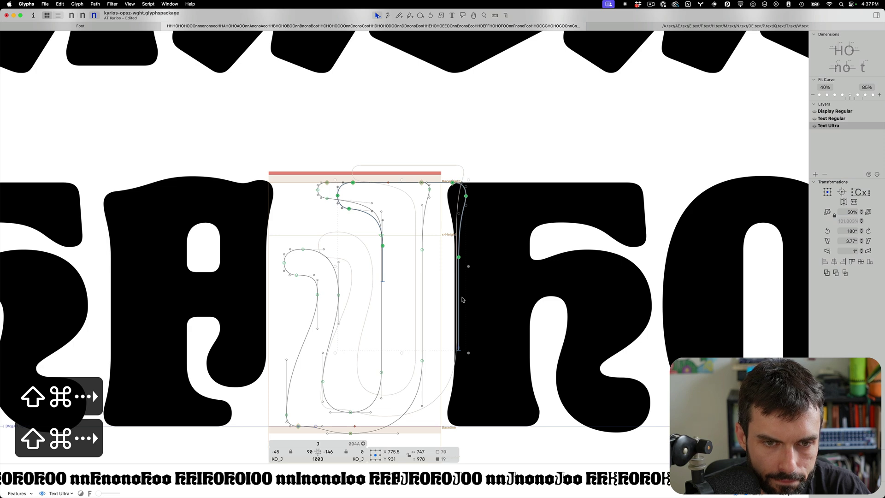
pyautogui.hotkey('shift', 'Left')
pyautogui.hotkey('shift', 'Left')
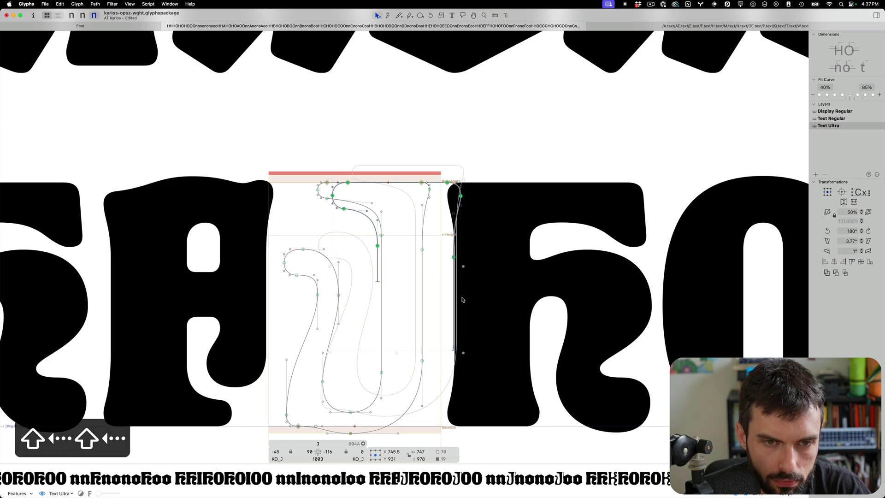
# Cut the pasted outline, delete the J's old top serif and outer stem edge, and paste the new stem top back
pyautogui.press('super+x')
pyautogui.moveTo(458, 372); pyautogui.dragTo(409, 164)
pyautogui.moveTo(349, 216); pyautogui.dragTo(304, 244)
pyautogui.hotkey('alt', 'BackSpace')
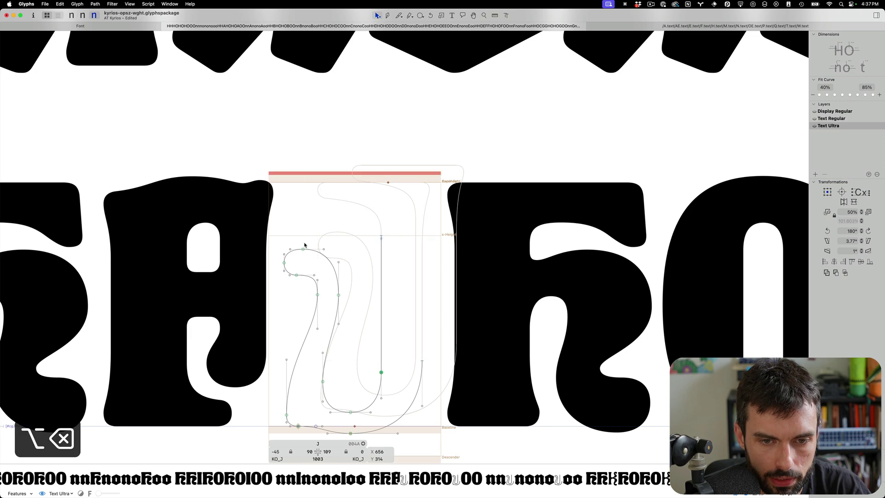
pyautogui.press('super+v')
pyautogui.click(387, 281)
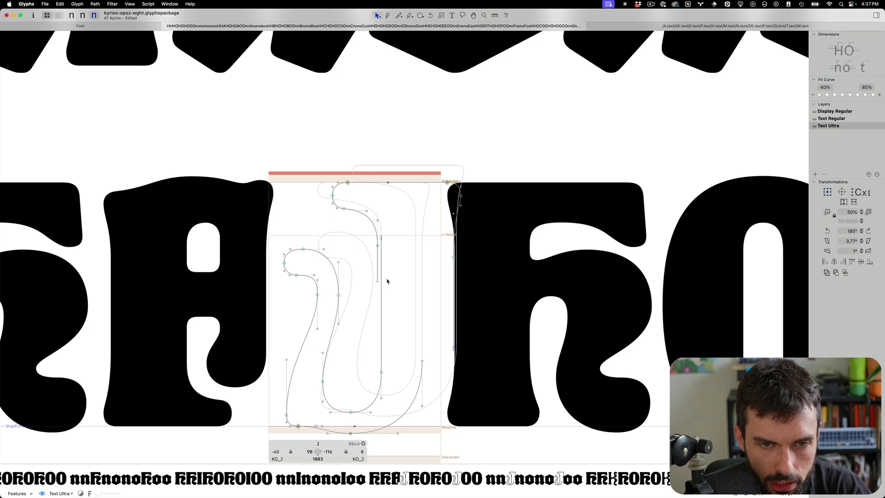
# Move the J's inner stem edge left to X 635 and bring its open end to the pasted outline's open end
pyautogui.click(382, 299)
pyautogui.hotkey('ctrl', 'alt', 'shift', 'Left')
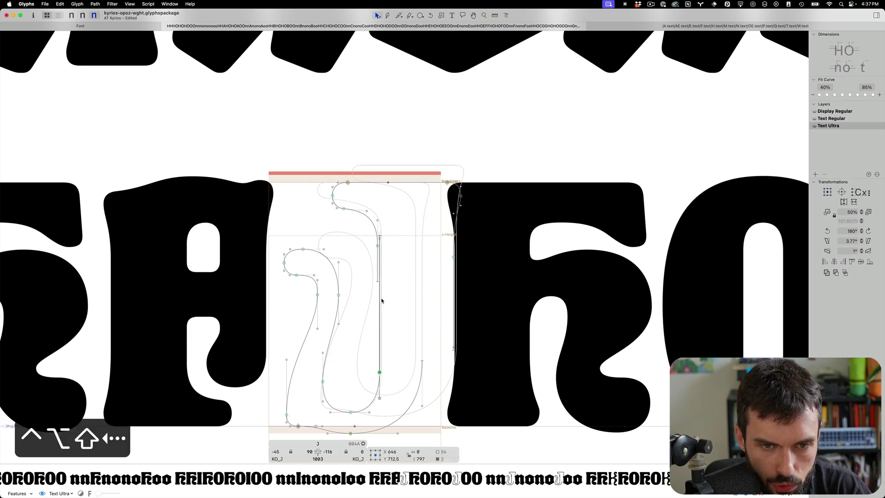
pyautogui.hotkey('ctrl', 'alt', 'Right')
pyautogui.hotkey('ctrl', 'alt', 'Left')
pyautogui.click(382, 300)
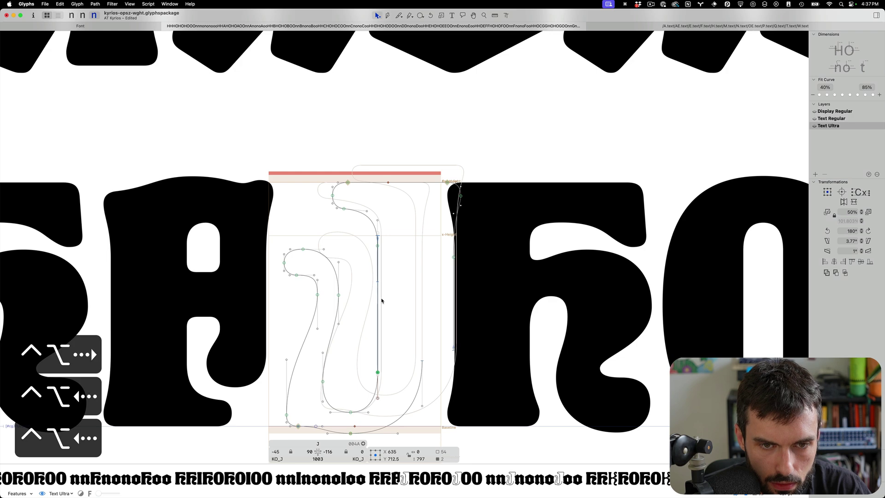
pyautogui.click(378, 236)
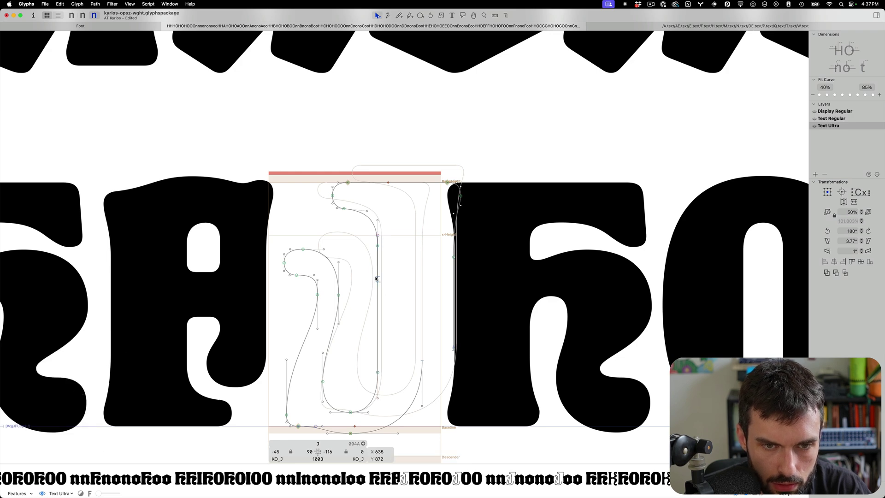
pyautogui.click(406, 297)
# Increase the J's right sidebearing to 24 in the text view, giving a glyph width of 1143
pyautogui.scroll(-3, 415, 299)
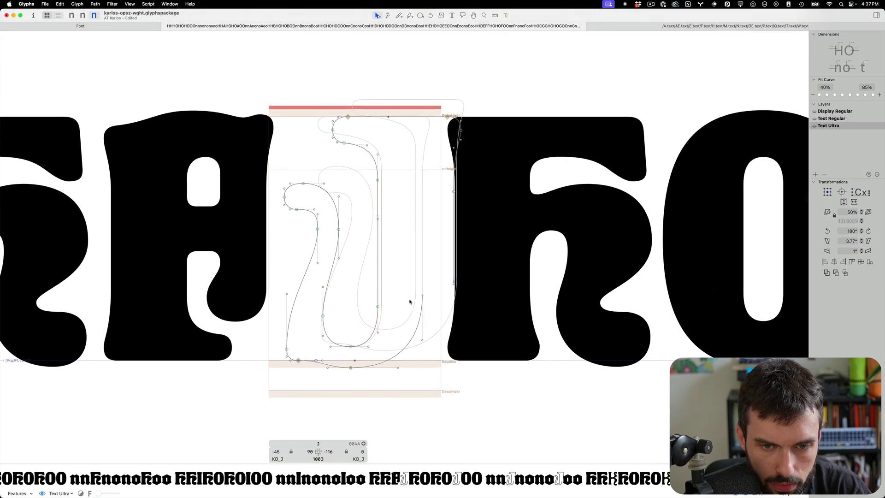
pyautogui.press('t')
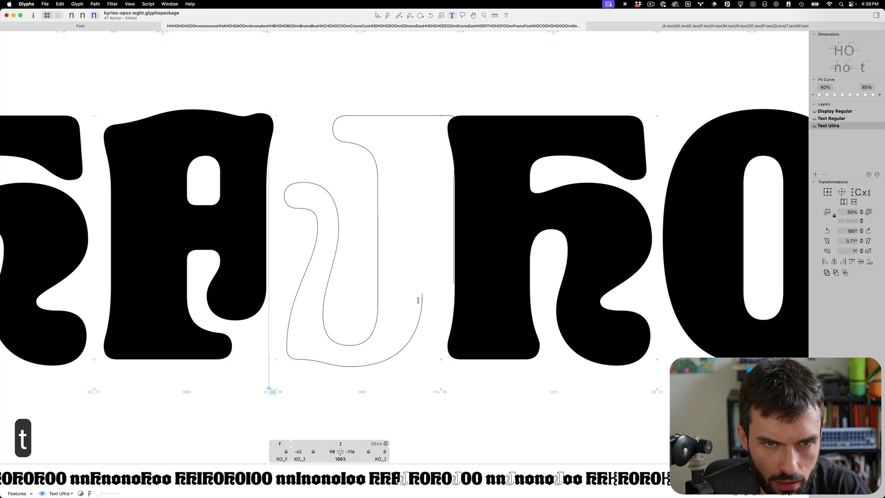
pyautogui.press('shift+super+Right')
pyautogui.press('shift+super+Right')
pyautogui.press('shift+super+Right')
pyautogui.press('shift+super+Right')
pyautogui.press('shift+super+Right')
pyautogui.press('shift+super+Right')
pyautogui.press('shift+super+Right')
pyautogui.press('shift+super+Right')
pyautogui.press('shift+super+Right')
pyautogui.press('shift+super+Right')
pyautogui.press('shift+super+Right')
pyautogui.press('shift+super+Right')
pyautogui.press('shift+super+Right')
pyautogui.press('shift+super+Right')
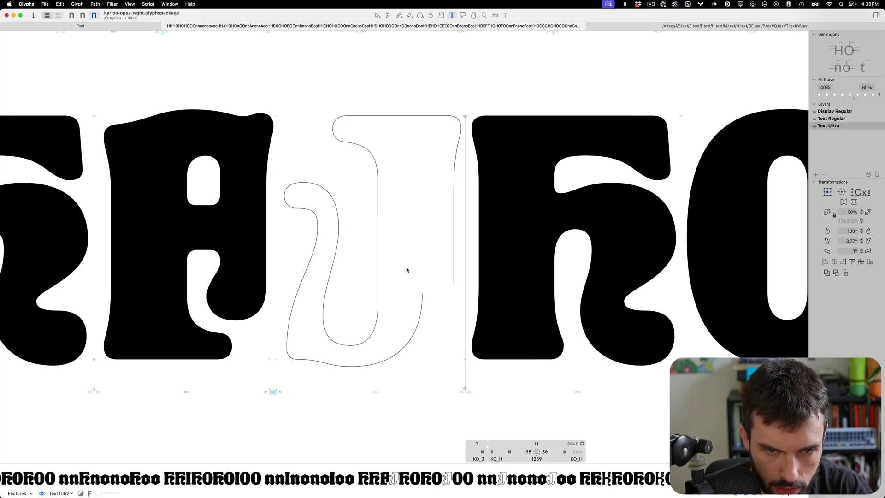
# Attach the J's bottom bowl curve to the new outer stem edge and position the joining node at X 1077, Y 442
pyautogui.press('Escape')
pyautogui.moveTo(422, 295); pyautogui.dragTo(453, 284)
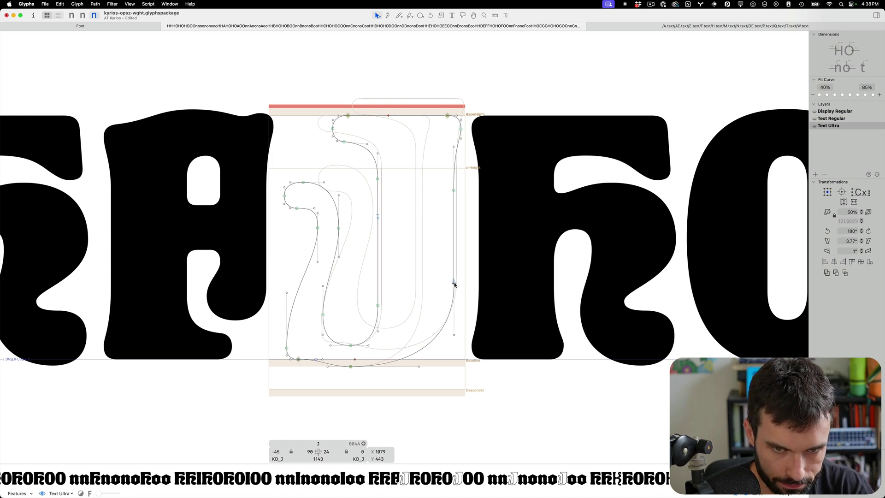
pyautogui.hotkey('ctrl', 'alt', 'Left')
pyautogui.hotkey('ctrl', 'alt', 'Left')
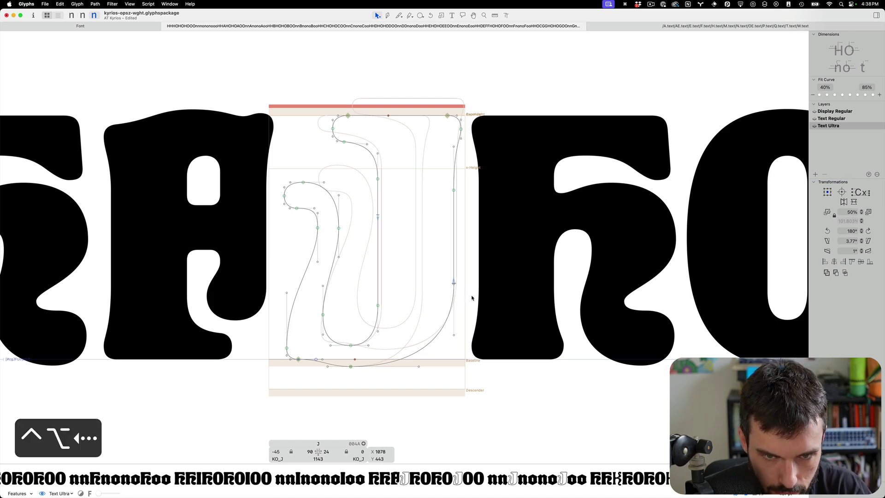
pyautogui.scroll(10, 448, 288)
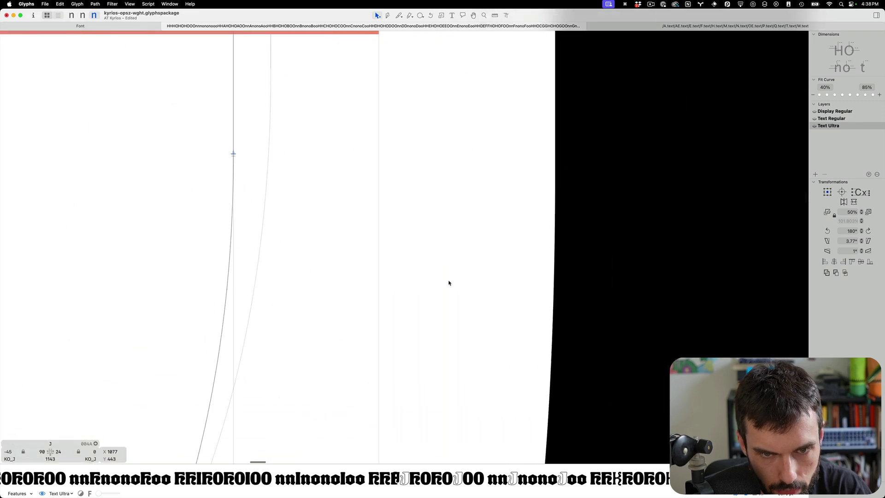
pyautogui.hotkey('ctrl', 'alt', 'Down')
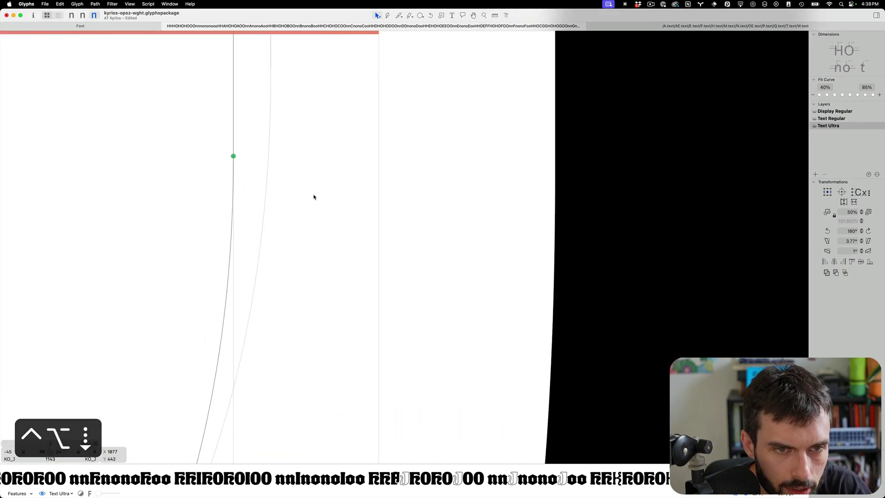
# Close the J's outline along its inner stem edge, delete the leftover joining node on that edge, and save the file
pyautogui.scroll(-10, 313, 197)
pyautogui.scroll(2, 247, 184)
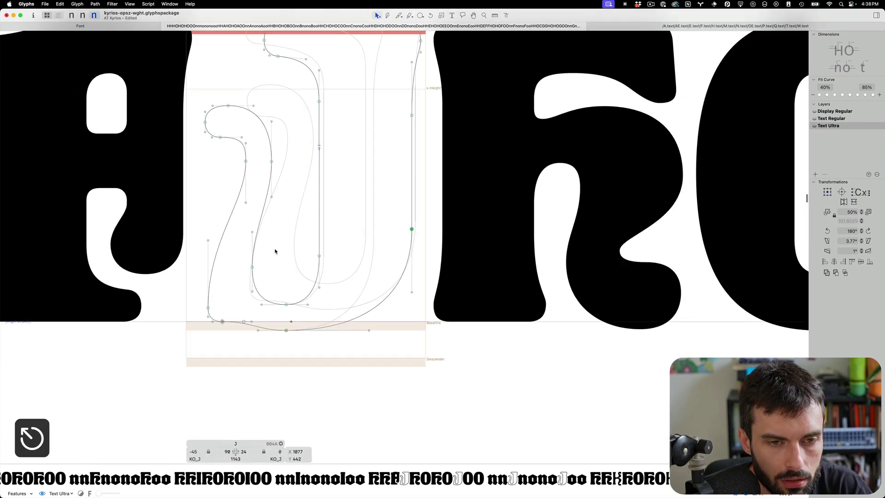
pyautogui.press('t')
pyautogui.scroll(-10, 276, 251)
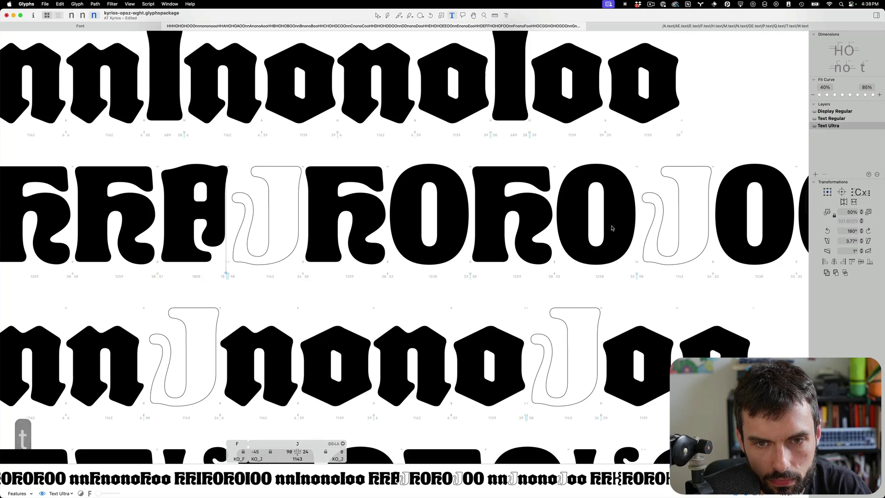
pyautogui.press('Escape')
pyautogui.scroll(8, 469, 235)
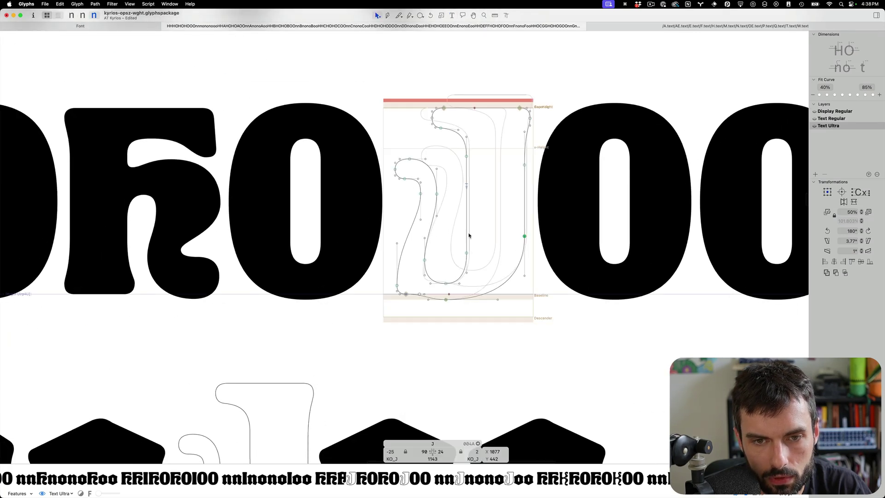
pyautogui.scroll(2, 489, 238)
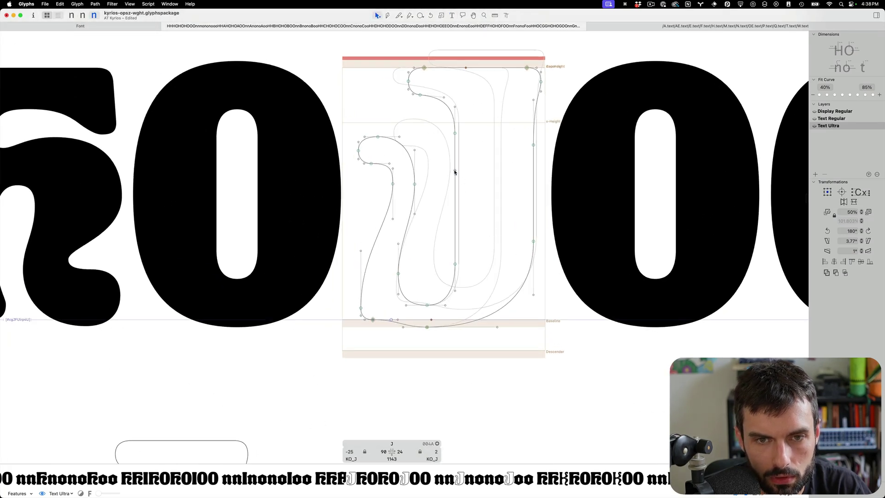
pyautogui.click(456, 195)
pyautogui.scroll(5, 456, 167)
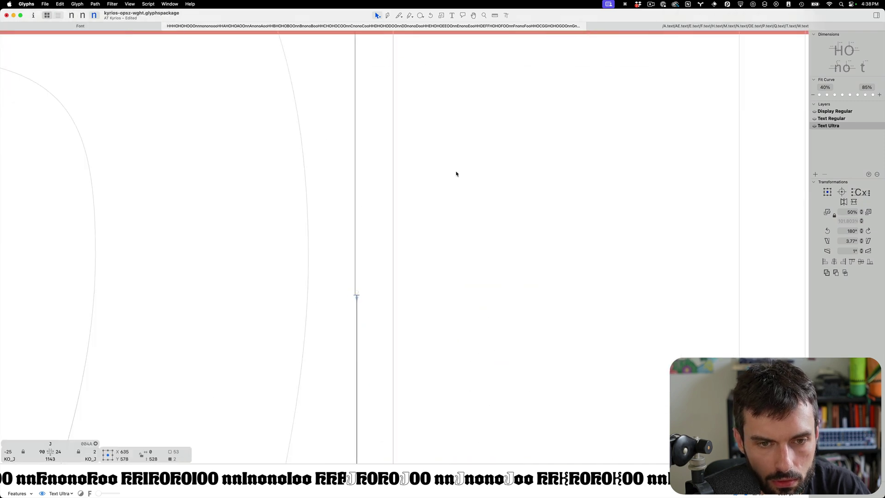
pyautogui.scroll(-10, 456, 174)
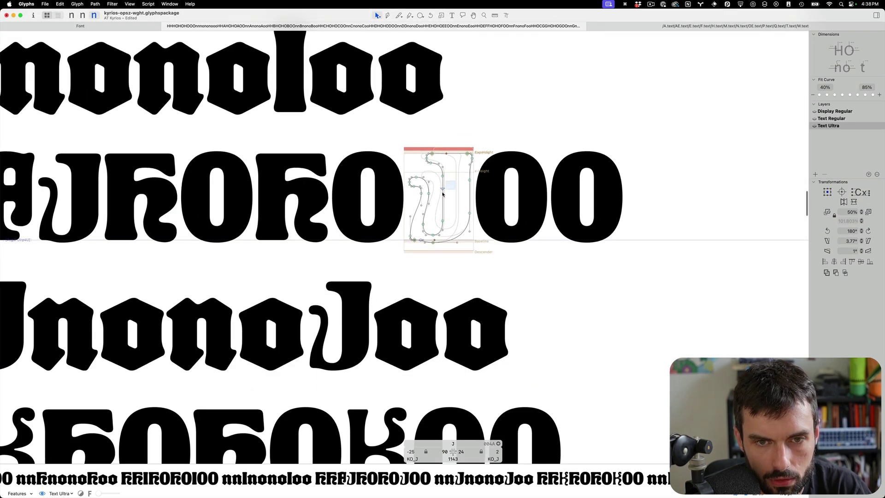
pyautogui.press('BackSpace')
pyautogui.press('t')
pyautogui.scroll(5, 445, 205)
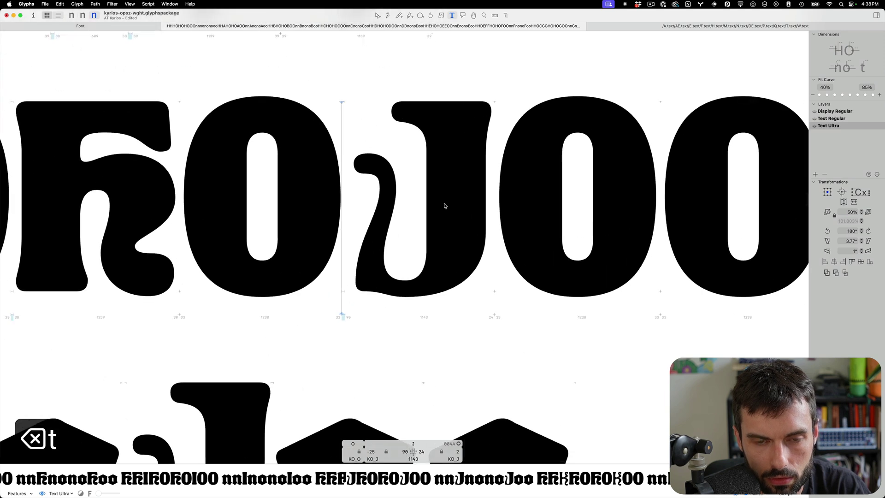
pyautogui.press('super+s')
# Insert a C before the second J in the uppercase sample text
pyautogui.doubleClick(405, 241)
pyautogui.scroll(3, 402, 248)
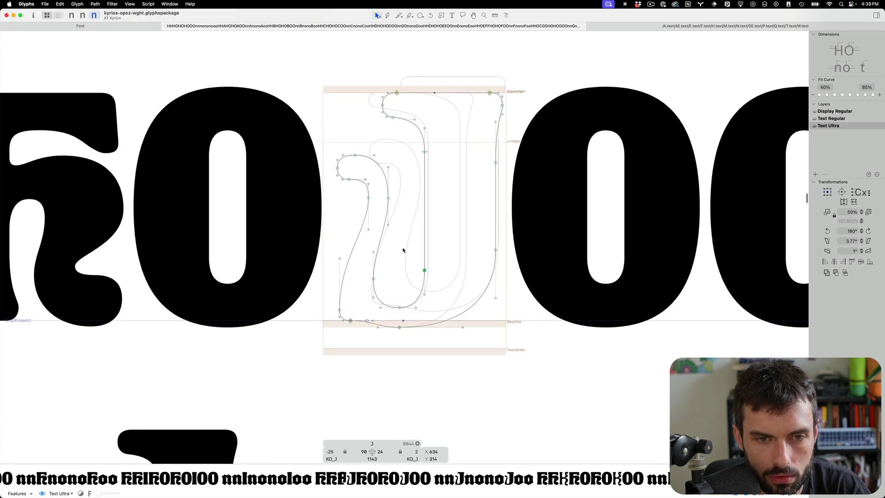
pyautogui.write('tC')
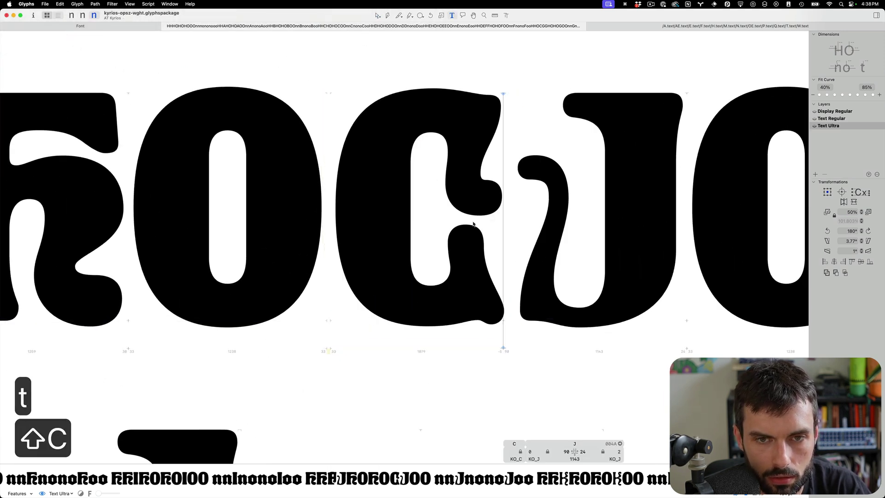
pyautogui.hscroll(3, 474, 224)
pyautogui.scroll(3, 469, 221)
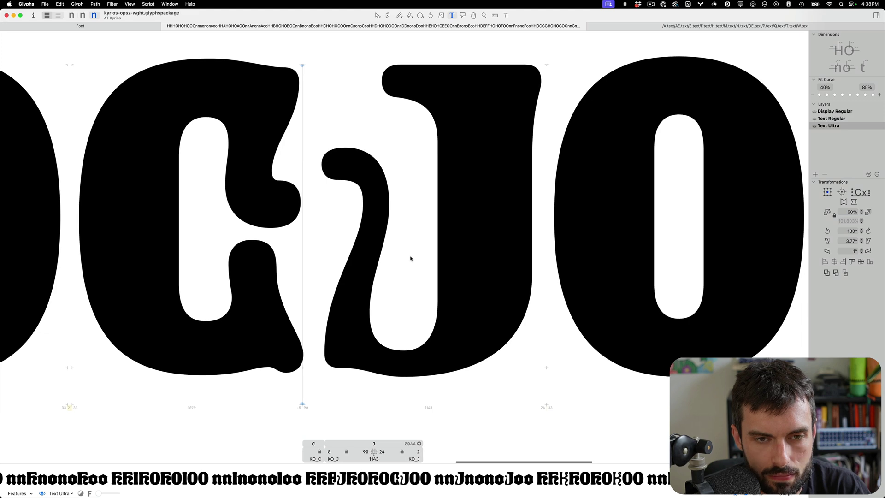
# Copy the outline of the C's upper ball terminal, including its adjoining curve ends
pyautogui.press('Escape')
pyautogui.doubleClick(297, 219)
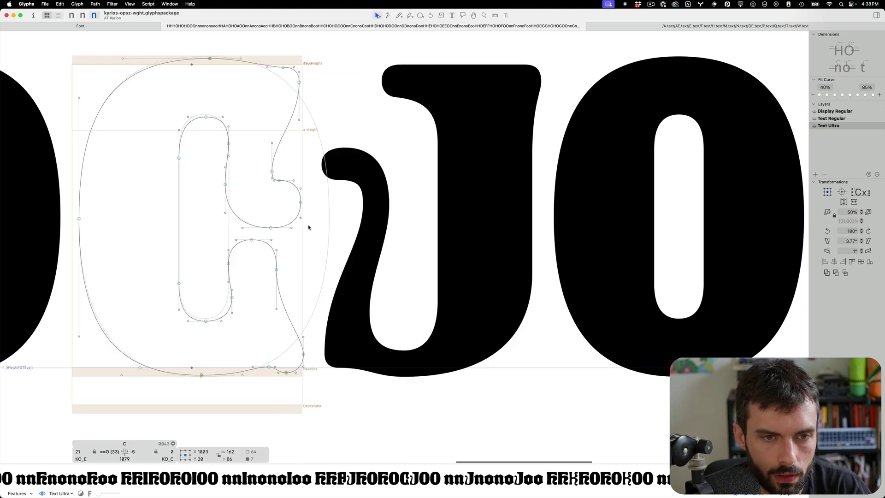
pyautogui.moveTo(308, 227); pyautogui.dragTo(211, 137)
pyautogui.moveTo(318, 78); pyautogui.dragTo(273, 170)
pyautogui.press('super+c')
# Paste the C's terminal into the J, rotate it 180°, and place it over the hook, centred at X 286.5, Y 690
pyautogui.doubleClick(424, 272)
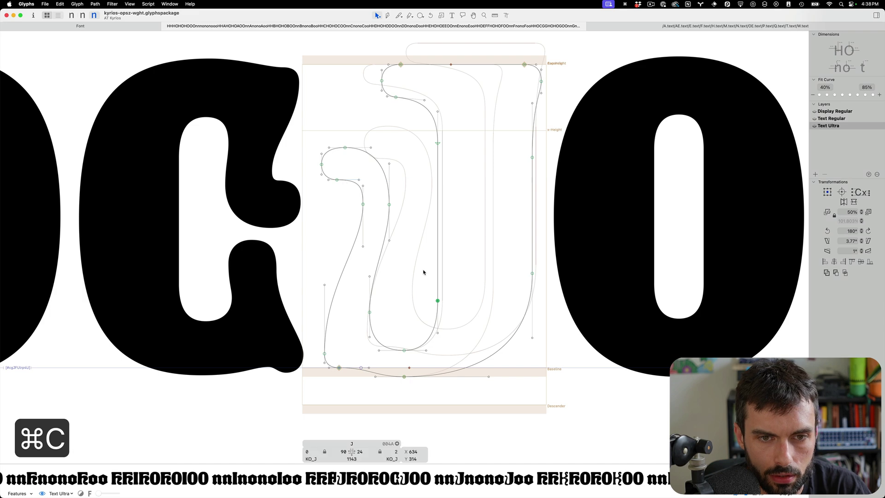
pyautogui.press('super+v')
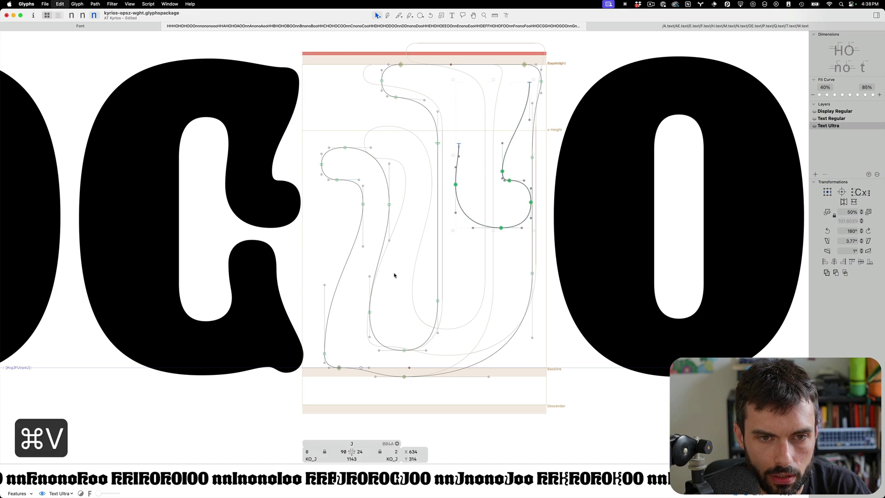
pyautogui.click(868, 231)
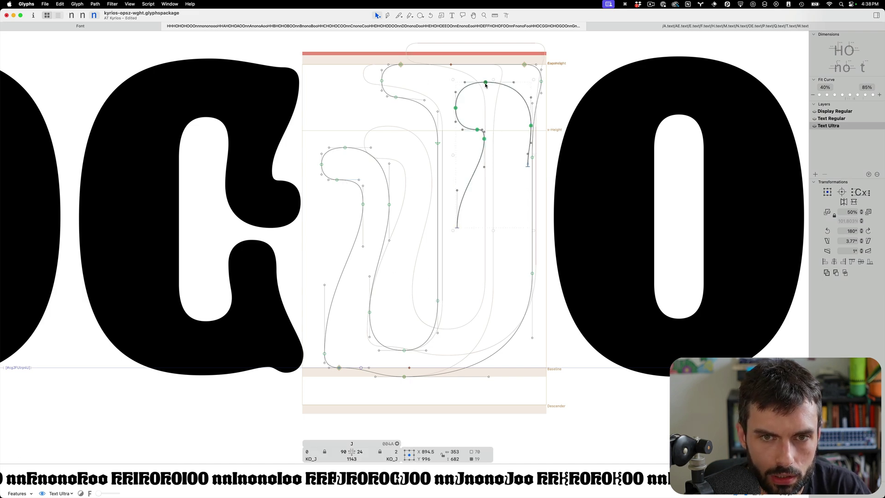
pyautogui.moveTo(485, 85); pyautogui.dragTo(356, 150)
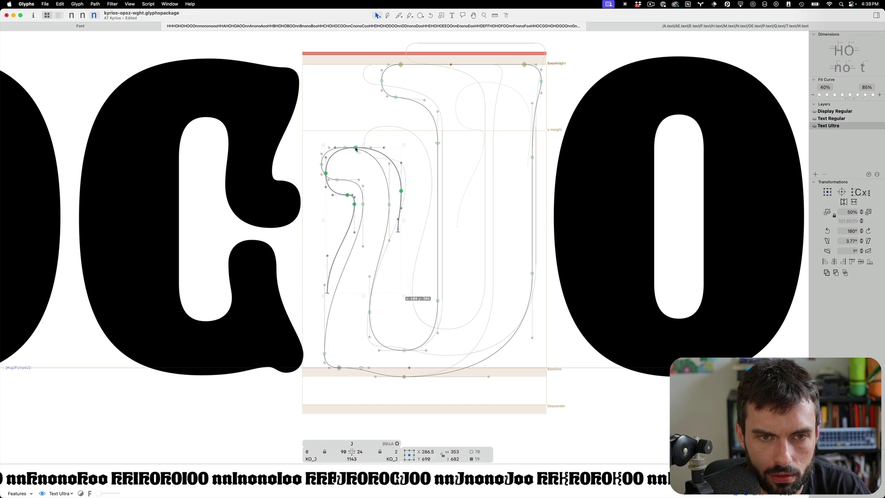
# Cut the rotated terminal, delete the J's old hook nodes as open ends, and paste the terminal back
pyautogui.click(366, 121)
pyautogui.doubleClick(386, 153)
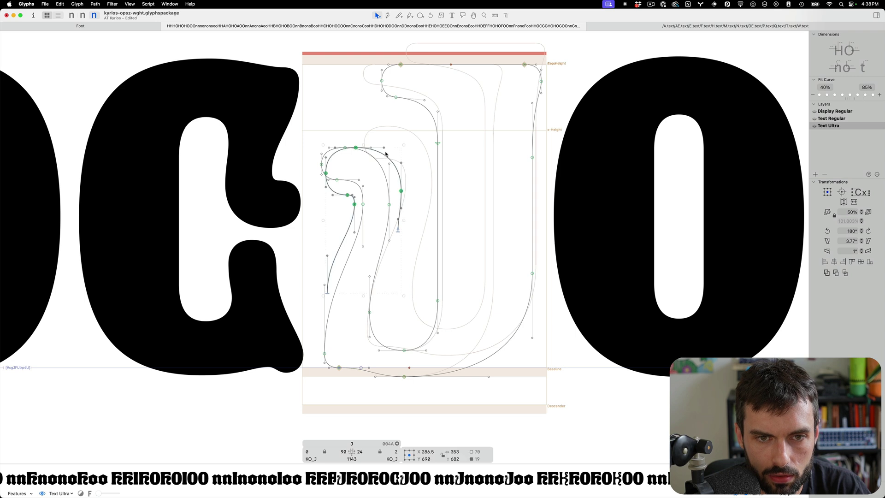
pyautogui.press('cmd+x')
pyautogui.moveTo(416, 134); pyautogui.dragTo(301, 259)
pyautogui.hotkey('alt', 'BackSpace')
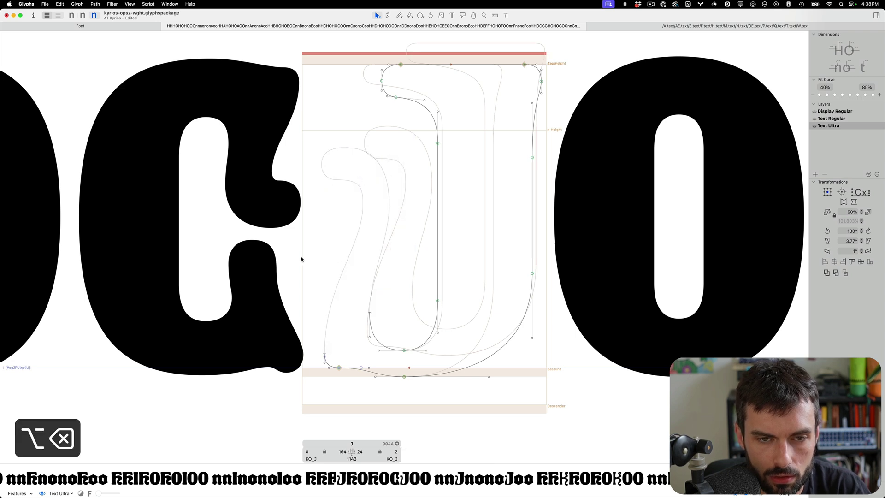
pyautogui.press('super+v')
# Connect the pasted terminal's outer open end to the open end at the J's lower-left corner
pyautogui.click(329, 311)
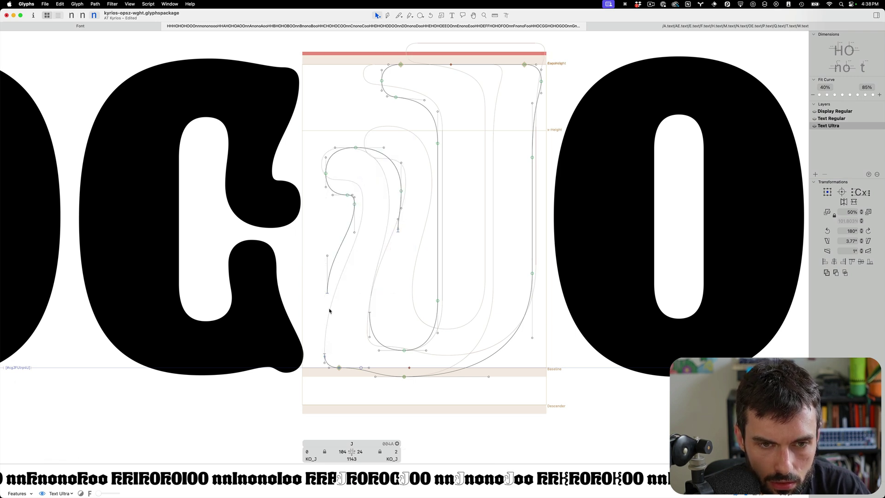
pyautogui.moveTo(327, 294); pyautogui.dragTo(325, 354)
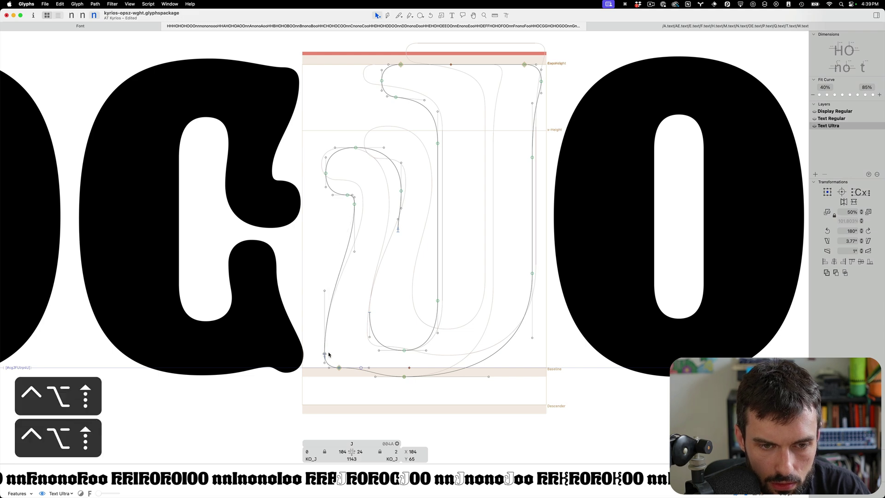
pyautogui.keyDown('ctrl'); pyautogui.keyDown('alt'); pyautogui.keyDown('shift'); pyautogui.click(328, 354); pyautogui.keyUp('shift'); pyautogui.keyUp('alt'); pyautogui.keyUp('ctrl')
# Move the J's lower-left corner curve outward to X 73 and adjust its handles
pyautogui.moveTo(344, 375); pyautogui.dragTo(310, 364)
pyautogui.click(332, 350)
pyautogui.press('Right')
pyautogui.press('Left')
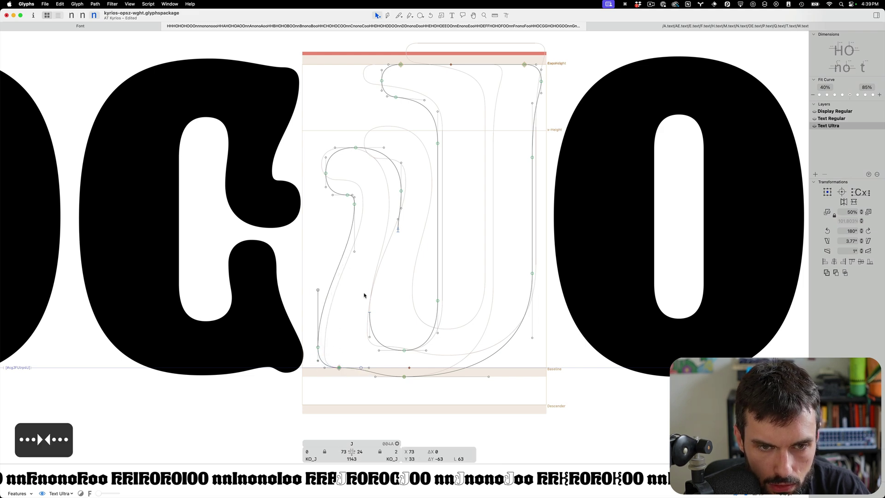
# Join the terminal's inner open end to the left side of the J's counter, closing the outline at X 315, Y 260
pyautogui.click(364, 295)
pyautogui.moveTo(397, 233); pyautogui.dragTo(370, 313)
pyautogui.hotkey('ctrl', 'alt', 'Up')
pyautogui.hotkey('ctrl', 'alt', 'Up')
pyautogui.hotkey('ctrl', 'alt', 'Up')
pyautogui.hotkey('ctrl', 'alt', 'Up')
pyautogui.hotkey('ctrl', 'alt', 'Up')
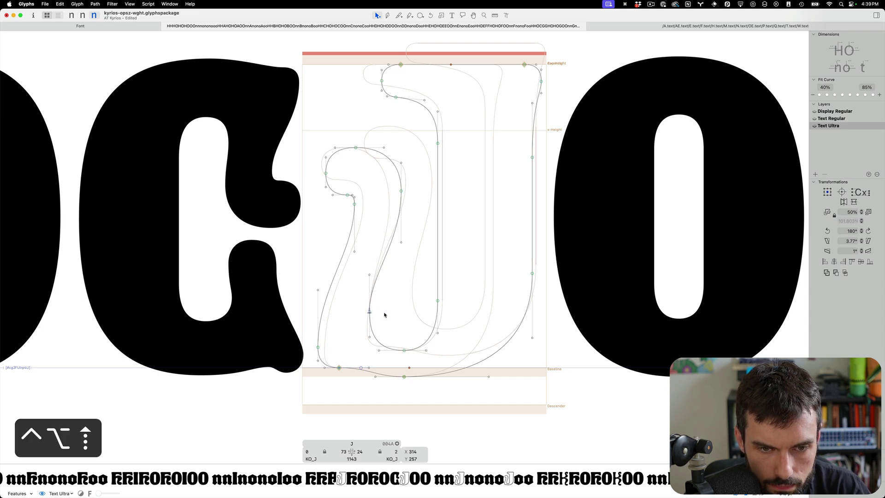
pyautogui.hotkey('ctrl', 'alt', 'Left')
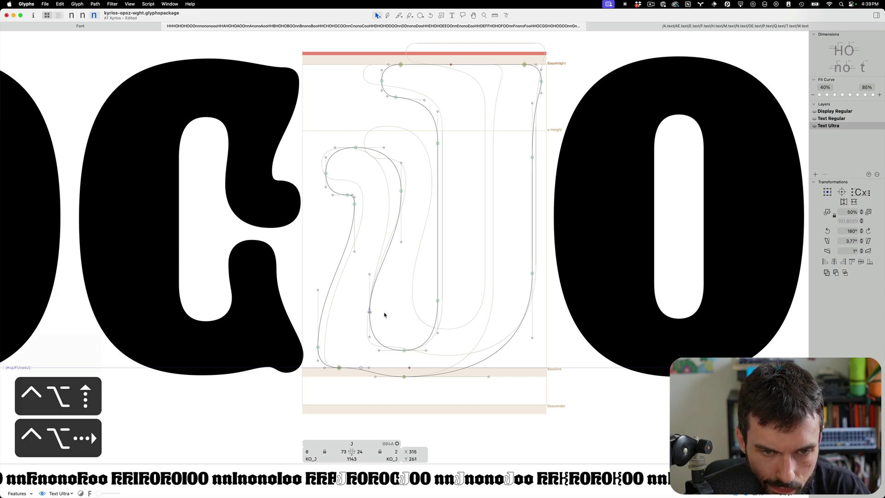
pyautogui.moveTo(383, 304); pyautogui.dragTo(345, 326)
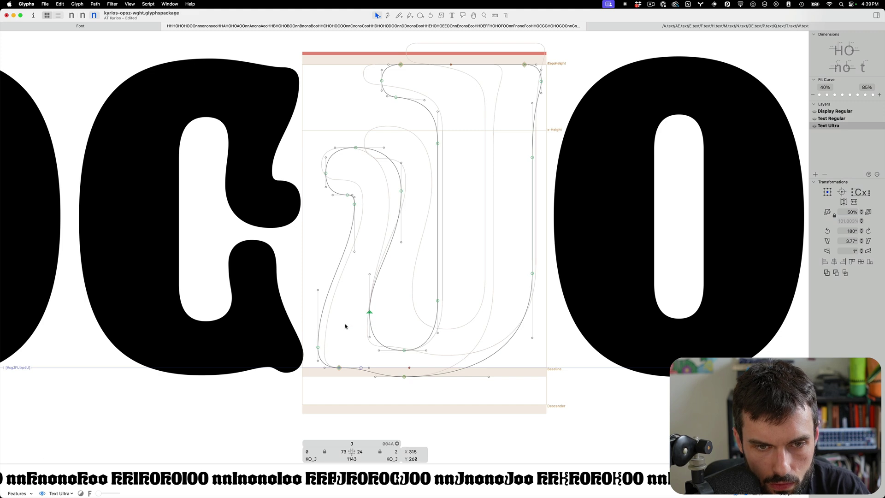
# Move the node on the left side of the J's counter right to X 375, keeping its handles adjusted
pyautogui.hotkey('ctrl', 'alt', 'shift', 'Right')
pyautogui.hotkey('ctrl', 'alt', 'shift', 'Right')
pyautogui.hotkey('ctrl', 'alt', 'shift', 'Right')
pyautogui.hotkey('ctrl', 'alt', 'shift', 'Right')
pyautogui.hotkey('ctrl', 'alt', 'shift', 'Right')
pyautogui.hotkey('ctrl', 'alt', 'shift', 'Right')
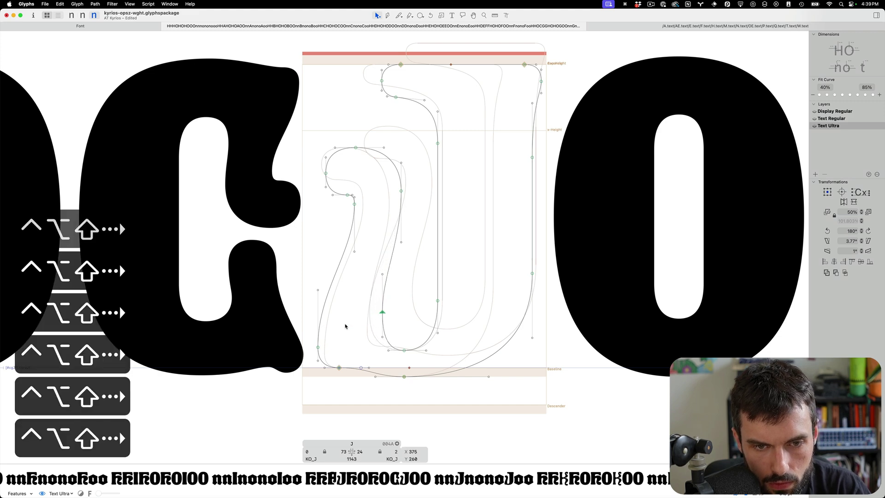
# Move the bottom node of the J's counter to X 497, Y 188
pyautogui.click(404, 351)
pyautogui.hotkey('ctrl', 'alt', 'shift', 'Right')
pyautogui.hotkey('ctrl', 'alt', 'shift', 'Right')
pyautogui.hotkey('ctrl', 'alt', 'shift', 'Right')
pyautogui.hotkey('ctrl', 'alt', 'shift', 'Right')
pyautogui.hotkey('ctrl', 'alt', 'shift', 'Right')
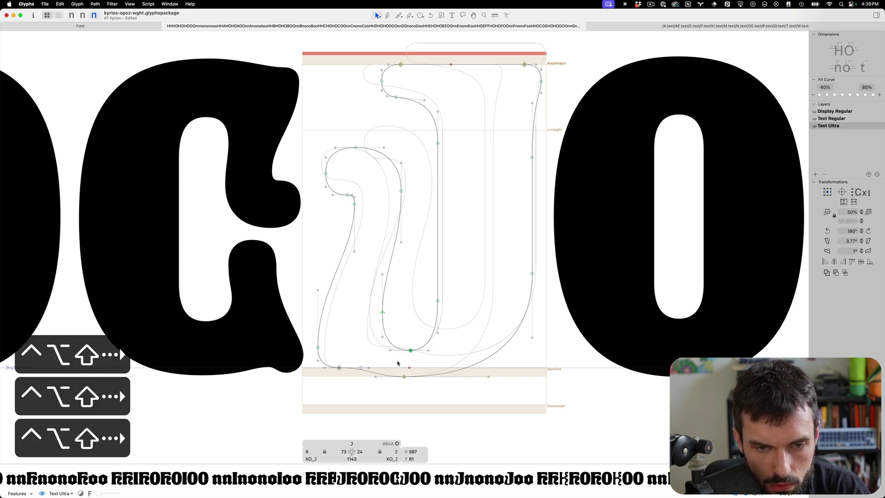
pyautogui.hotkey('ctrl', 'alt', 'shift', '/')
pyautogui.hotkey('ctrl', 'alt', 'shift', 'Left')
pyautogui.hotkey('ctrl', 'alt', 'shift', 'Up')
pyautogui.hotkey('ctrl', 'alt', 'shift', 'Left')
pyautogui.hotkey('ctrl', 'alt', 'shift', 'Up')
pyautogui.hotkey('ctrl', 'alt', 'shift', 'Left')
pyautogui.hotkey('ctrl', 'alt', 'shift', 'Up')
pyautogui.hotkey('ctrl', 'alt', 'shift', 'Up')
pyautogui.hotkey('ctrl', 'alt', 'shift', 'Up')
pyautogui.hotkey('ctrl', 'alt', 'shift', 'Left')
pyautogui.hotkey('ctrl', 'alt', 'shift', 'Up')
pyautogui.hotkey('ctrl', 'alt', 'shift', 'Left')
pyautogui.hotkey('ctrl', 'alt', 'shift', 'Up')
pyautogui.hotkey('ctrl', 'alt', 'shift', 'Up')
pyautogui.hotkey('ctrl', 'alt', 'shift', 'Right')
pyautogui.hotkey('ctrl', 'alt', 'shift', 'Up')
pyautogui.hotkey('ctrl', 'alt', 'shift', 'Right')
pyautogui.hotkey('ctrl', 'alt', 'shift', 'Up')
pyautogui.hotkey('ctrl', 'alt', 'shift', 'Up')
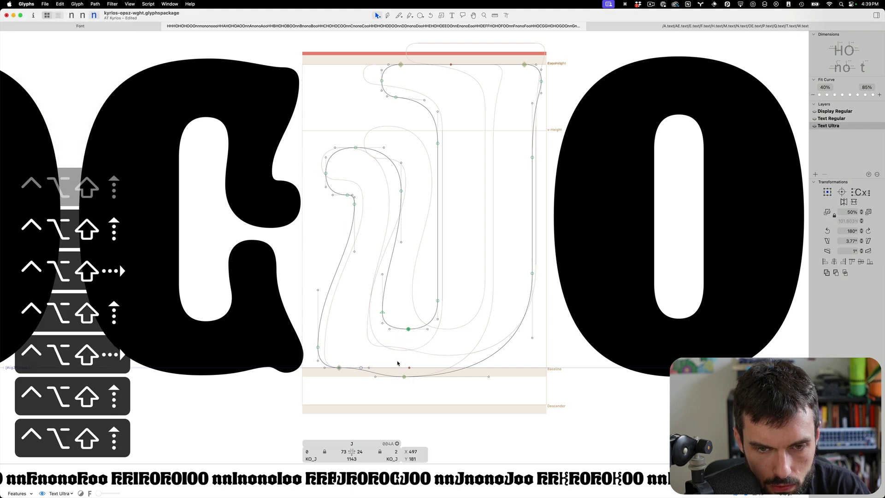
pyautogui.hotkey('ctrl', 'alt', 'Down')
pyautogui.hotkey('ctrl', 'alt', 'Down')
pyautogui.hotkey('ctrl', 'alt', 'Down')
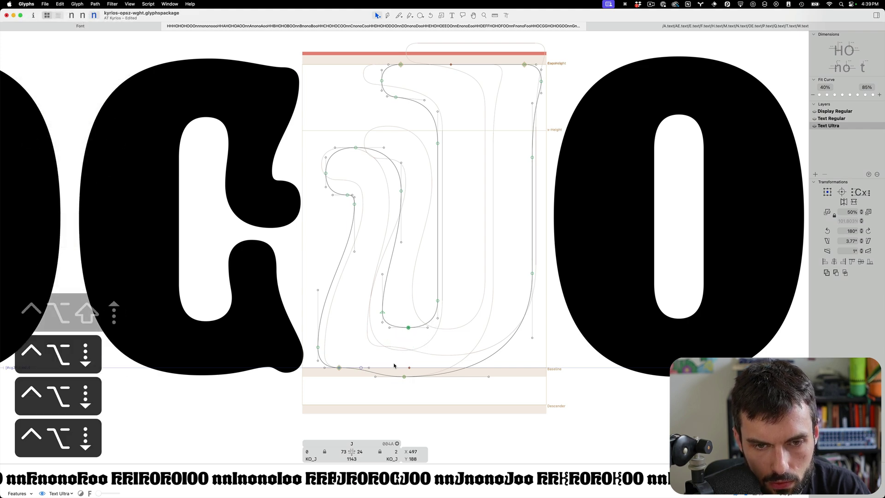
# Narrow the J's counter by moving its left-side node to X 415, Y 320
pyautogui.scroll(1, 389, 323)
pyautogui.click(382, 312)
pyautogui.hotkey('ctrl', 'alt', 'shift', 'Up')
pyautogui.hotkey('ctrl', 'alt', 'shift', 'Right')
pyautogui.hotkey('ctrl', 'alt', 'shift', 'Up')
pyautogui.hotkey('ctrl', 'alt', 'shift', 'Right')
pyautogui.hotkey('ctrl', 'alt', 'shift', 'Up')
pyautogui.hotkey('ctrl', 'alt', 'shift', 'Right')
pyautogui.hotkey('ctrl', 'alt', 'shift', 'Up')
pyautogui.hotkey('ctrl', 'alt', 'shift', 'Right')
pyautogui.hotkey('ctrl', 'alt', 'shift', 'Up')
pyautogui.hotkey('ctrl', 'alt', 'shift', 'Up')
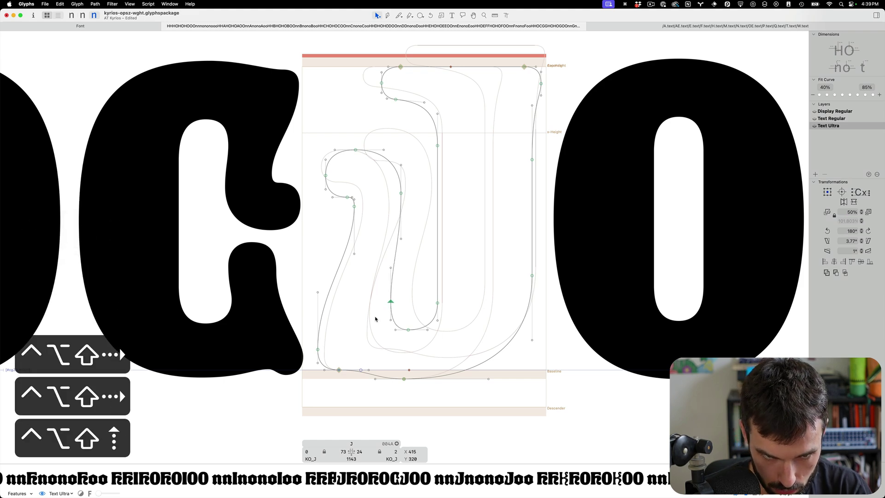
# Raise the bottom node of the J's counter and shift it right to X 517, Y 208
pyautogui.click(408, 329)
pyautogui.hotkey('ctrl', 'alt', 'shift', 'Right')
pyautogui.hotkey('ctrl', 'alt', 'shift', 'Up')
pyautogui.hotkey('ctrl', 'alt', 'shift', 'Right')
pyautogui.hotkey('ctrl', 'alt', 'shift', 'Up')
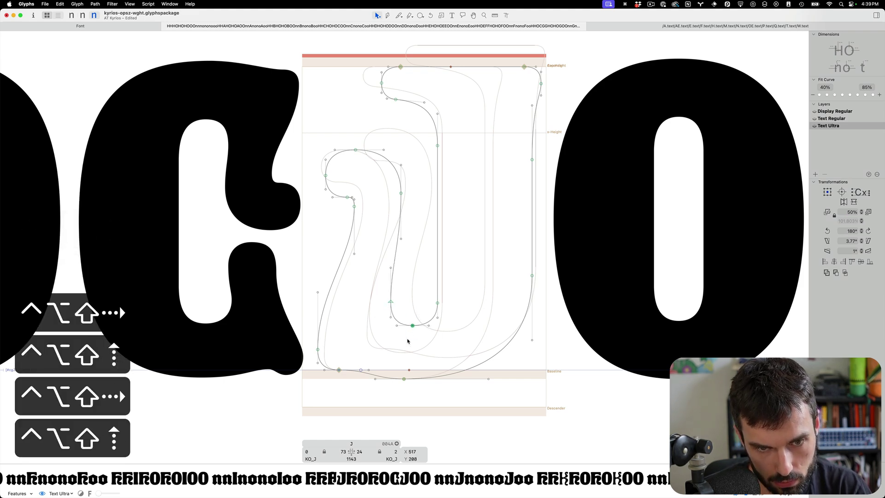
# Compare the J with an H placed after it in the sample text, replace the H with another J, and save
pyautogui.press('t')
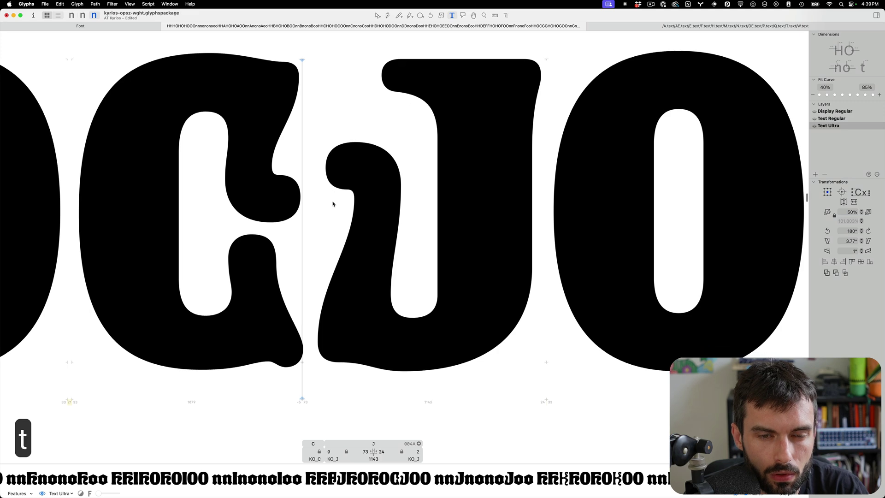
pyautogui.scroll(-5, 332, 197)
pyautogui.click(422, 198)
pyautogui.write('H')
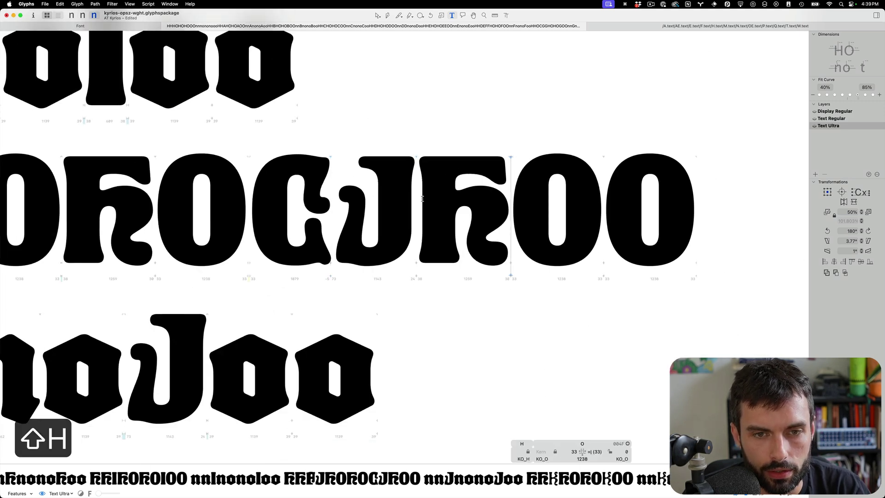
pyautogui.scroll(5, 372, 204)
pyautogui.press('BackSpace')
pyautogui.write('H')
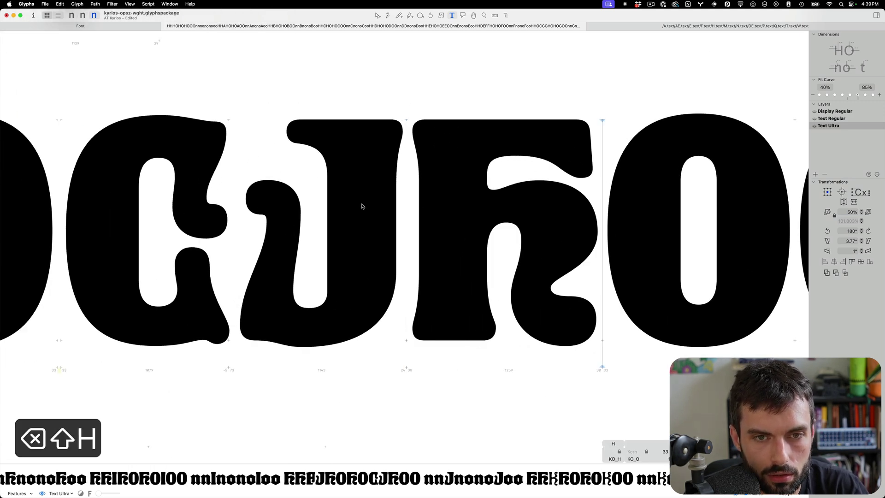
pyautogui.press('BackSpace')
pyautogui.write('J')
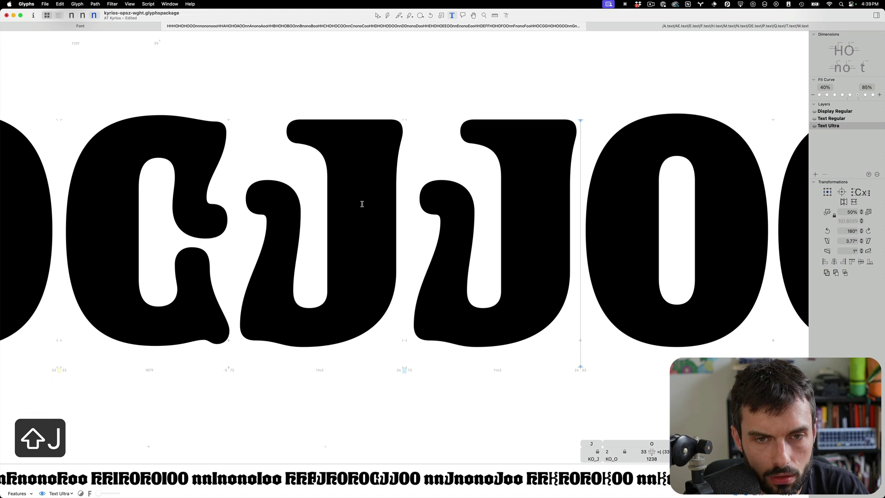
pyautogui.press('super+s')
# Open the first J for editing and extend its hook by moving the leftmost node to X 90, Y 911
pyautogui.doubleClick(276, 173)
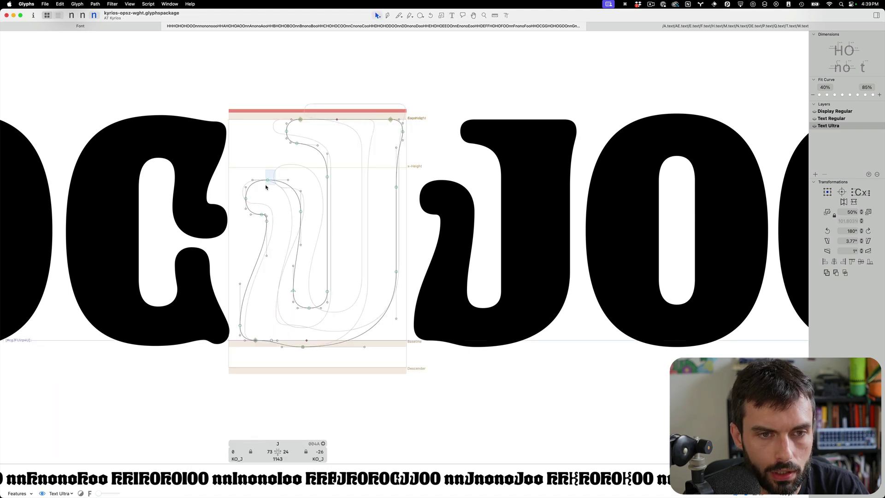
pyautogui.moveTo(265, 187); pyautogui.dragTo(267, 188)
pyautogui.click(245, 198)
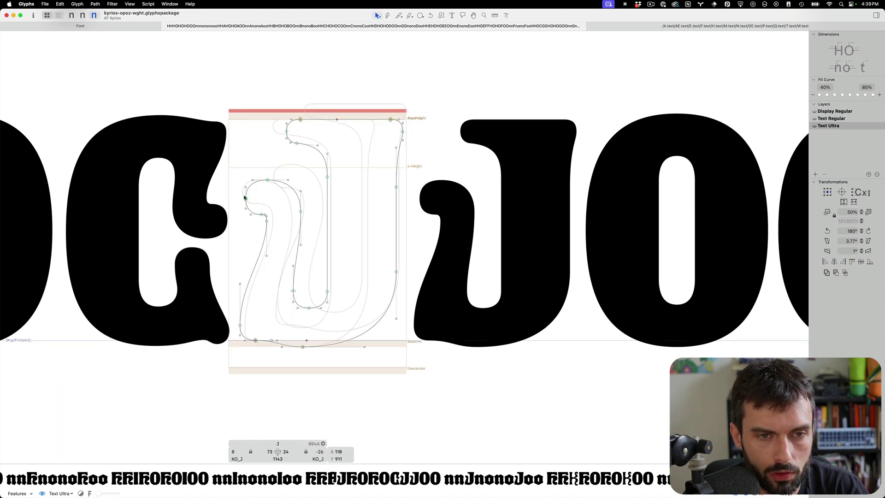
pyautogui.hotkey('ctrl', 'alt', 'shift', 'Left')
pyautogui.hotkey('ctrl', 'alt', 'shift', 'Left')
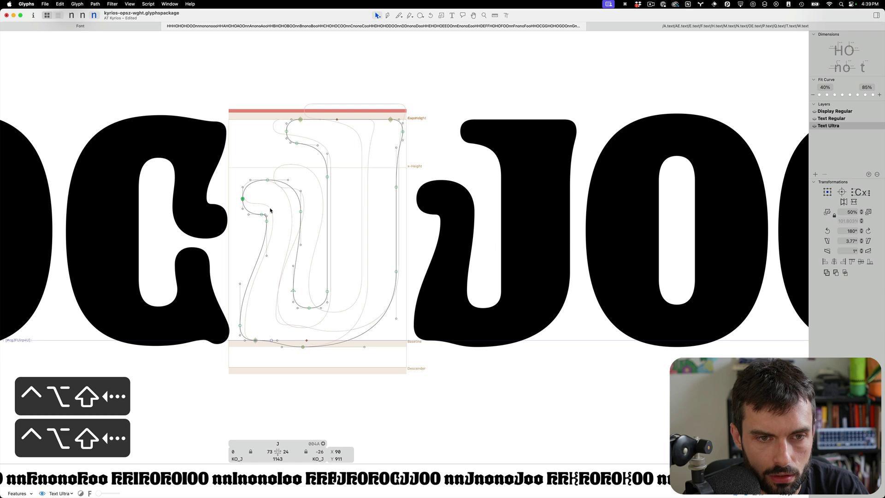
# Lower the nodes forming the inner corner beneath the J's hook terminal by 50 units
pyautogui.moveTo(270, 211); pyautogui.dragTo(258, 224)
pyautogui.hotkey('ctrl', 'alt', 'shift', 'Down')
pyautogui.hotkey('ctrl', 'alt', 'shift', 'Down')
pyautogui.hotkey('ctrl', 'alt', 'shift', 'Down')
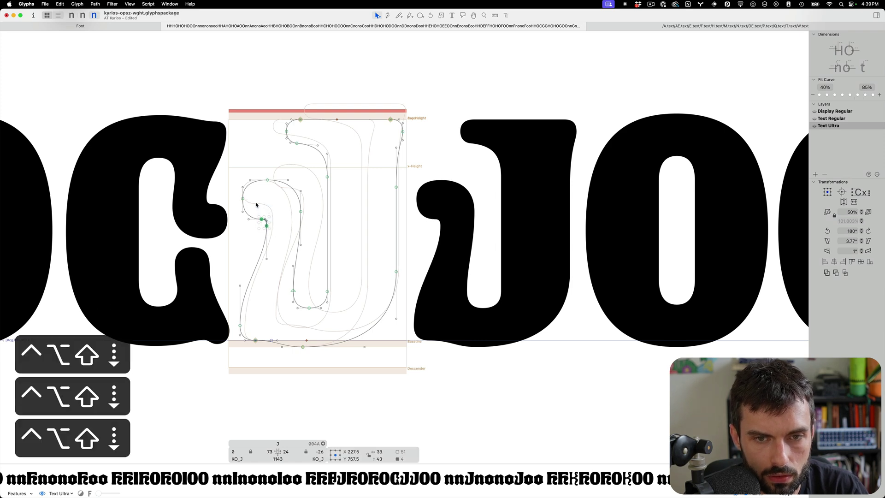
pyautogui.hotkey('ctrl', 'alt', 'shift', 'Down')
pyautogui.hotkey('ctrl', 'alt', 'shift', 'Down')
# Move the leftmost node of the J's hook 20 units further left and 20 units down
pyautogui.click(242, 199)
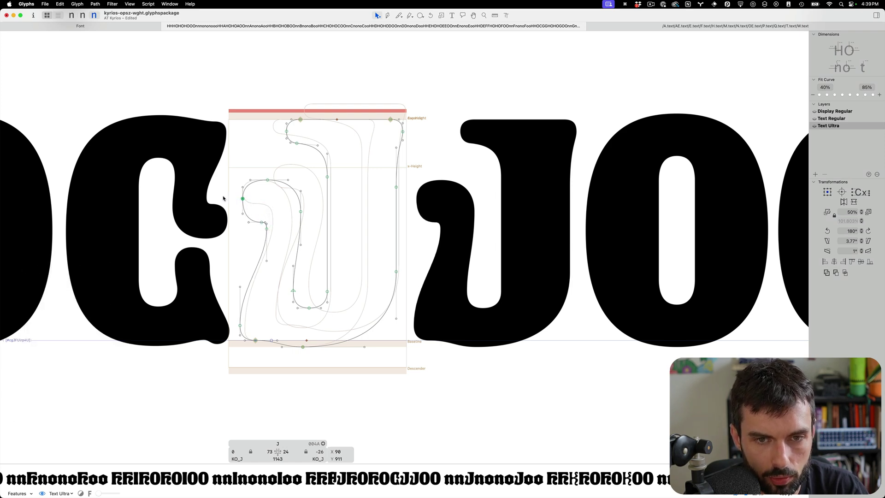
pyautogui.hotkey('ctrl', 'alt', 'shift', 'Down')
pyautogui.hotkey('ctrl', 'alt', 'shift', 'Left')
pyautogui.hotkey('ctrl', 'alt', 'shift', 'Down')
pyautogui.hotkey('ctrl', 'alt', 'shift', 'Left')
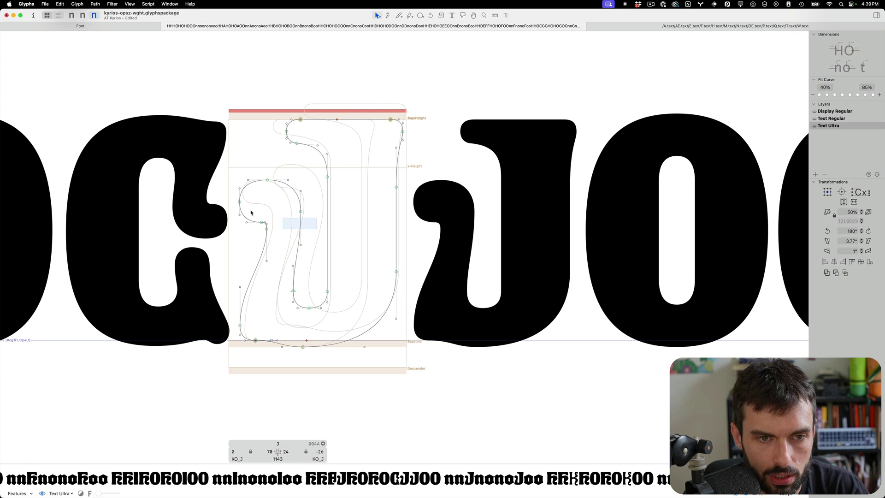
# Shift all the nodes of the J's hook terminal together 10 units right, to a centre of X 276.5
pyautogui.moveTo(316, 230)
pyautogui.mouseDown()
pyautogui.moveTo(226, 167)
pyautogui.moveTo(310, 254)
pyautogui.moveTo(321, 234)
pyautogui.mouseUp()
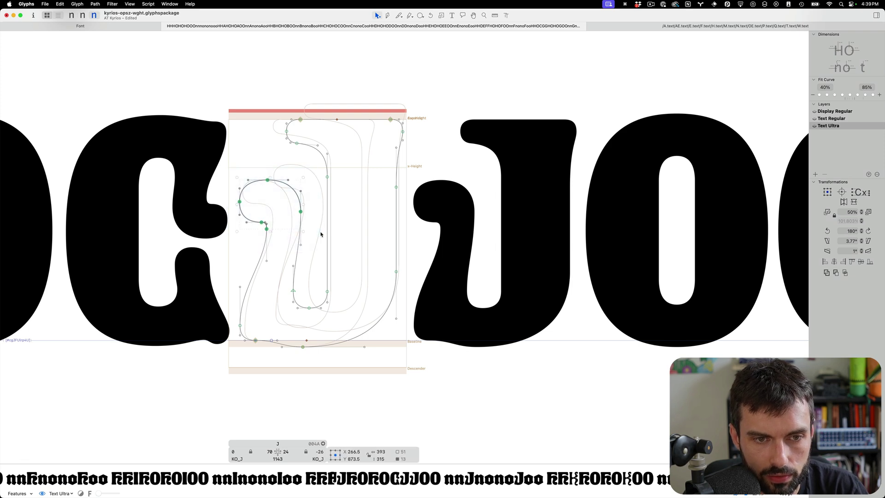
pyautogui.hotkey('ctrl', 'alt', 'shift', 'Right')
pyautogui.hotkey('ctrl', 'alt', 'shift', 'Right')
pyautogui.hotkey('ctrl', 'alt', 'shift', 'Right')
pyautogui.hotkey('ctrl', 'alt', 'shift', 'Left')
pyautogui.hotkey('ctrl', 'alt', 'shift', 'Left')
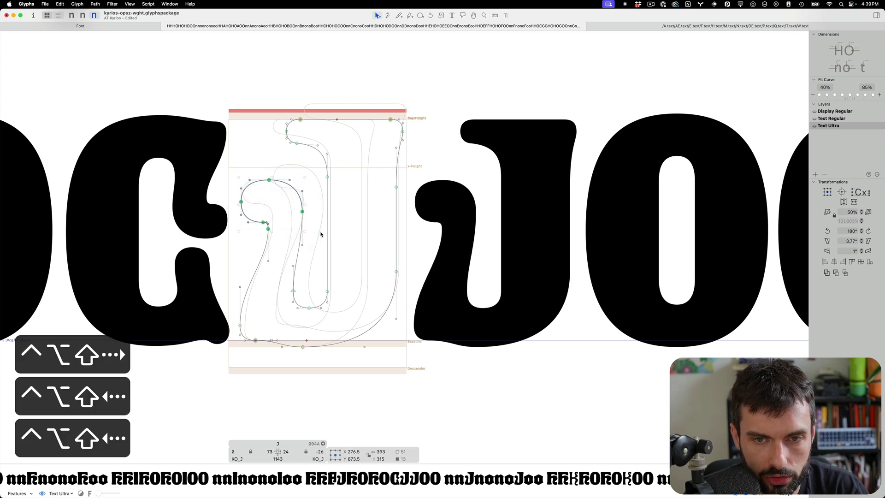
pyautogui.click(275, 320)
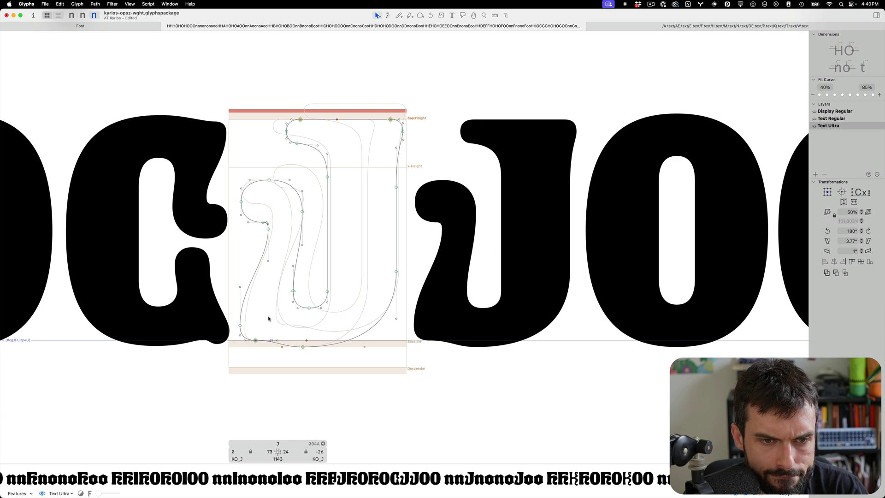
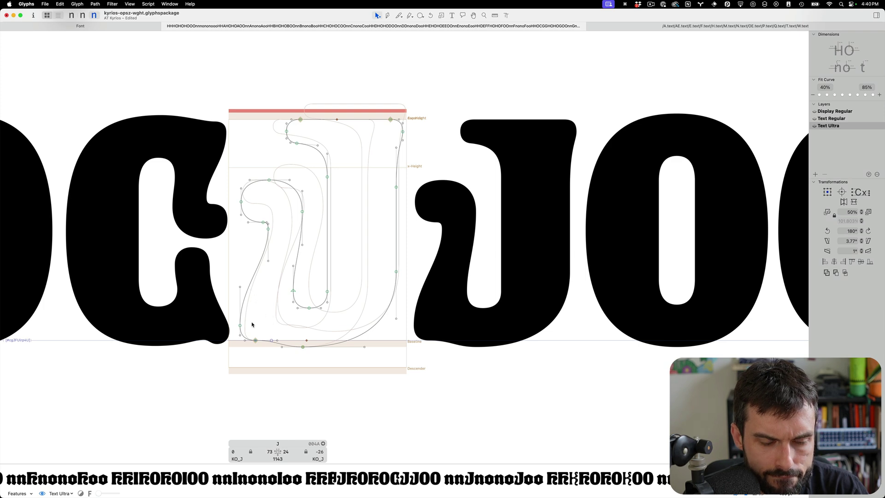
# Raise the J's lower-left extreme node to X 73, Y 166, and lengthen its upper handle to reshape the outer curve
pyautogui.moveTo(254, 332); pyautogui.dragTo(229, 316)
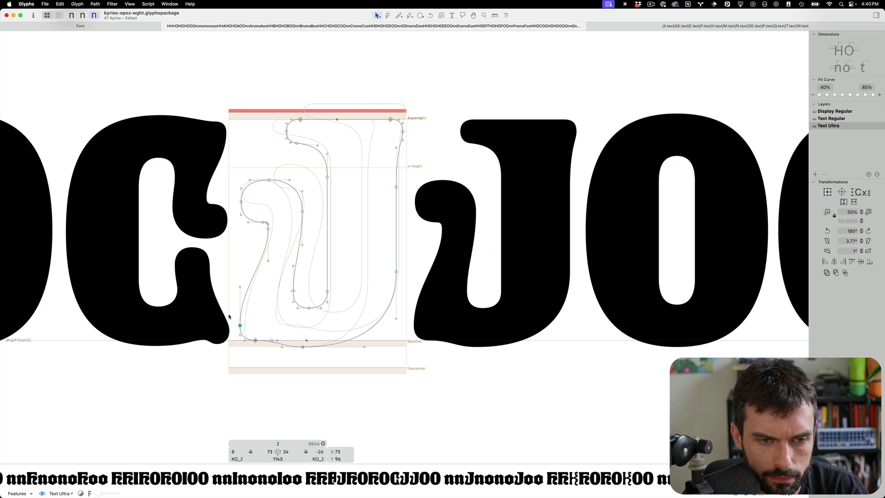
pyautogui.hotkey('ctrl', 'alt', 'shift', 'Up')
pyautogui.hotkey('ctrl', 'alt', 'shift', 'Up')
pyautogui.hotkey('ctrl', 'alt', 'shift', 'Up')
pyautogui.hotkey('ctrl', 'alt', 'shift', 'Up')
pyautogui.hotkey('ctrl', 'alt', 'shift', 'Up')
pyautogui.hotkey('ctrl', 'alt', 'shift', 'Up')
pyautogui.hotkey('ctrl', 'alt', 'shift', 'Up')
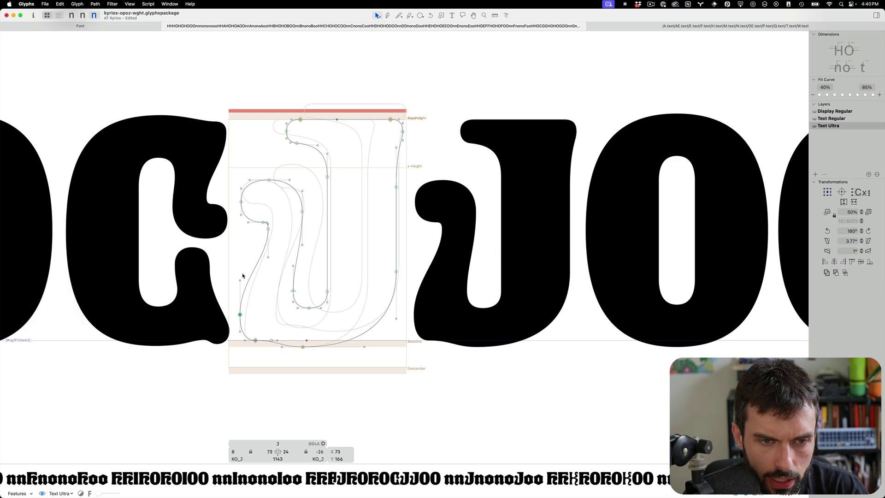
pyautogui.moveTo(240, 282); pyautogui.dragTo(267, 240)
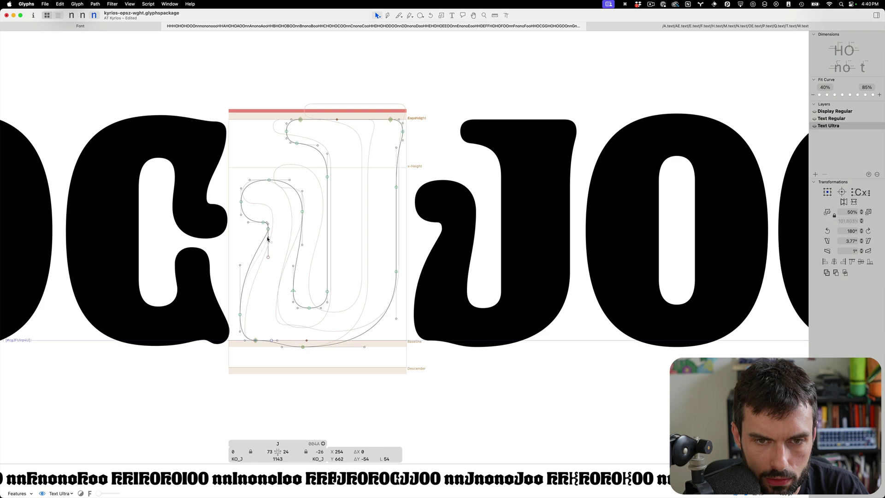
pyautogui.click(272, 287)
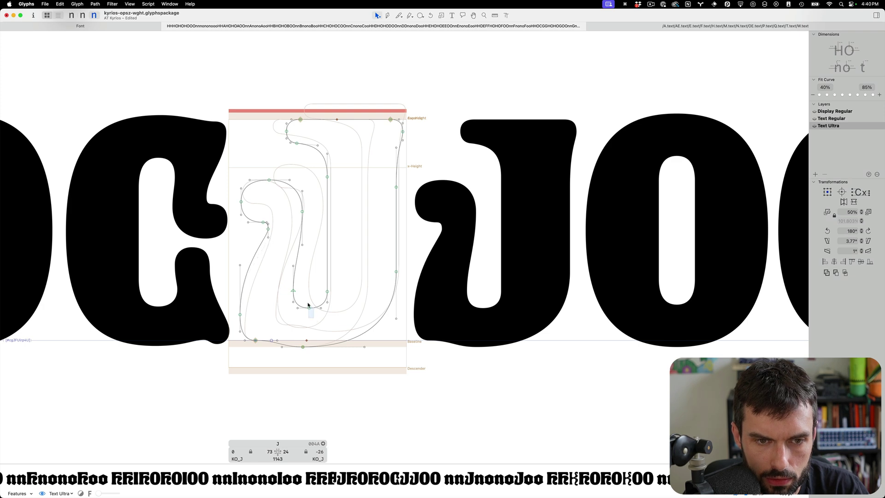
# Move the bottom node of the J's counter to X 527, Y 198
pyautogui.click(309, 307)
pyautogui.hotkey('ctrl', 'alt', 'shift', 'Right')
pyautogui.hotkey('ctrl', 'alt', 'shift', 'Down')
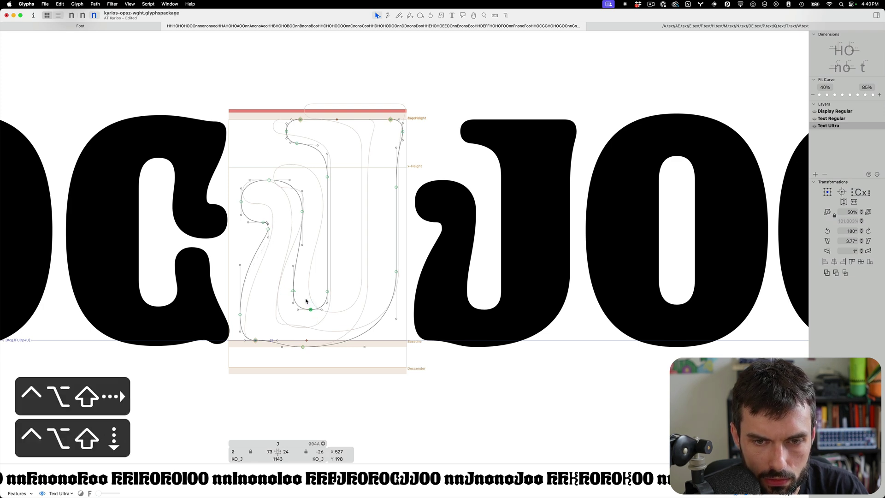
# Move the J's lowest outer node right to X 527, aligned with the counter's bottom node, and save
pyautogui.click(303, 347)
pyautogui.hotkey('alt', 'shift', 'Right')
pyautogui.hotkey('alt', 'shift', 'Right')
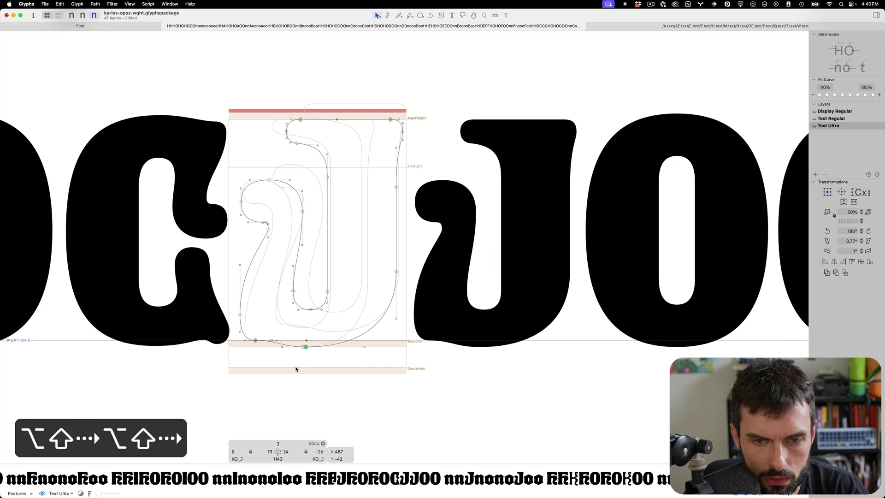
pyautogui.hotkey('alt', 'shift', 'Right')
pyautogui.hotkey('alt', 'shift', 'Right')
pyautogui.hotkey('alt', 'shift', 'Right')
pyautogui.hotkey('alt', 'shift', 'Right')
pyautogui.hotkey('alt', 'shift', 'Left')
pyautogui.press('super+s')
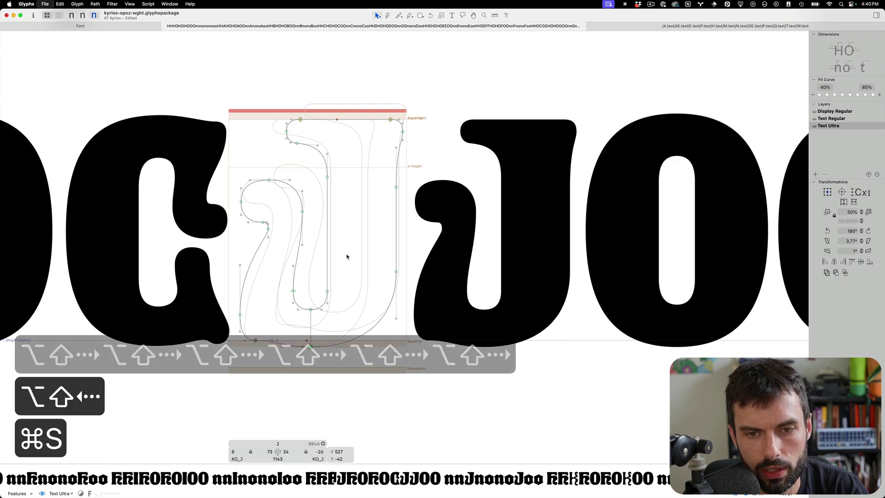
# Clear the old outlines from the J's background, add O as a component there, and return to the foreground
pyautogui.hscroll(2, 347, 256)
pyautogui.press('super+b')
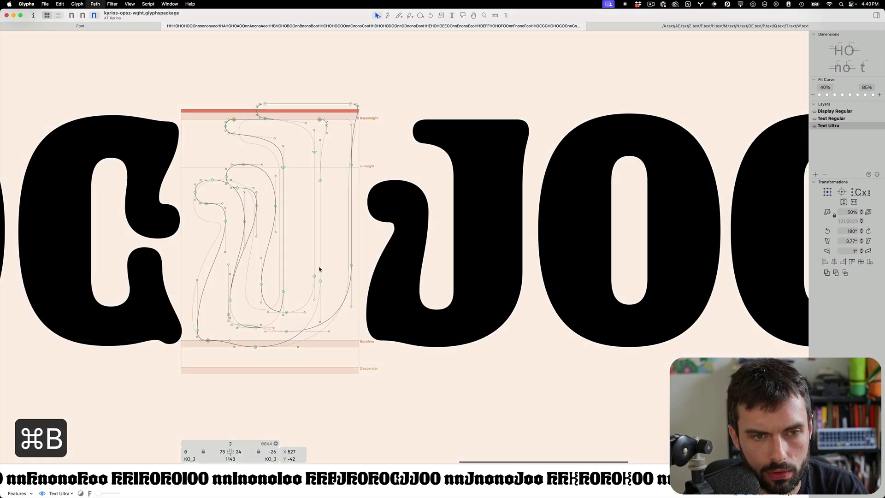
pyautogui.press('super+a')
pyautogui.press('BackSpace')
pyautogui.rightClick(301, 278)
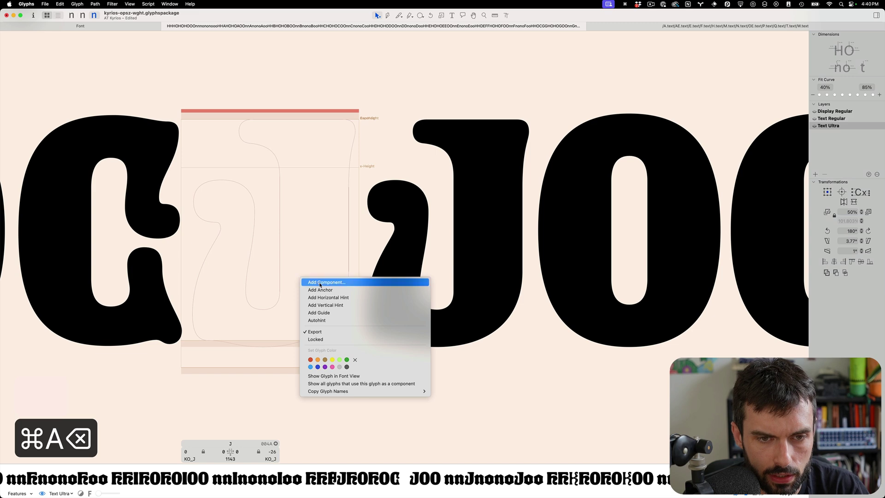
pyautogui.click(320, 282)
pyautogui.write('O')
pyautogui.press('Return')
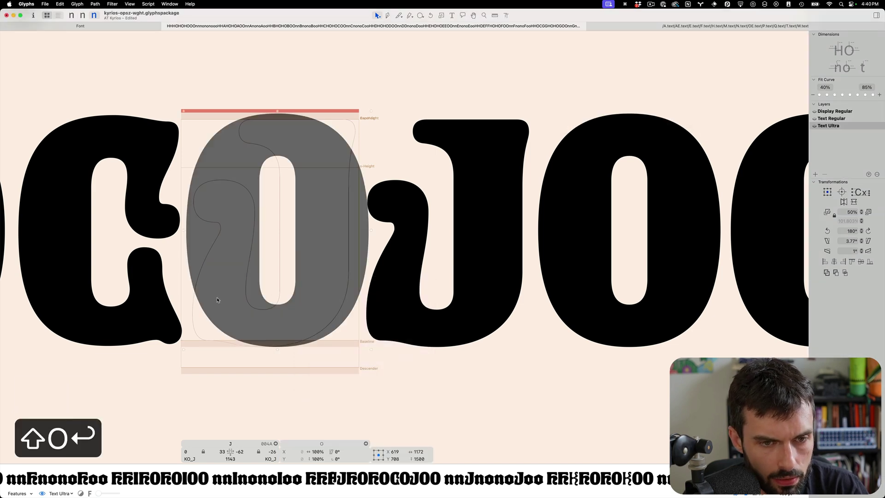
pyautogui.press('super+b')
# Raise the three bottom nodes of the J's counter to a centre of Y 291, matching the background O, and save
pyautogui.scroll(3, 215, 321)
pyautogui.moveTo(339, 339); pyautogui.dragTo(214, 251)
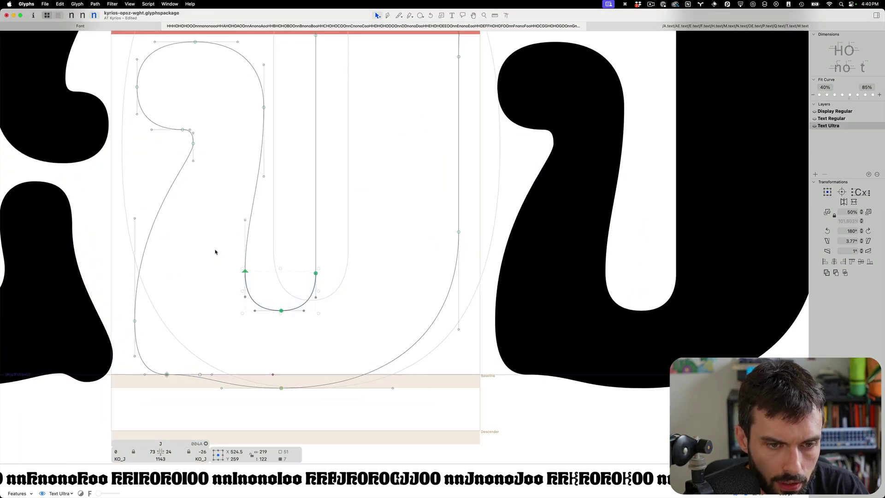
pyautogui.hotkey('ctrl', 'alt', 'shift', 'Up')
pyautogui.hotkey('ctrl', 'alt', 'shift', 'Up')
pyautogui.hotkey('ctrl', 'alt', 'shift', 'Up')
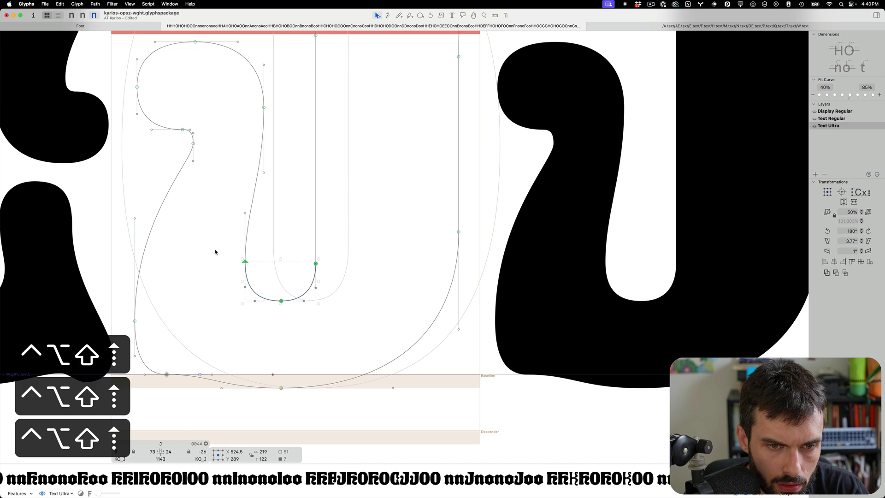
pyautogui.hotkey('ctrl', 'alt', 'Up')
pyautogui.hotkey('ctrl', 'alt', 'Up')
pyautogui.scroll(-5, 216, 251)
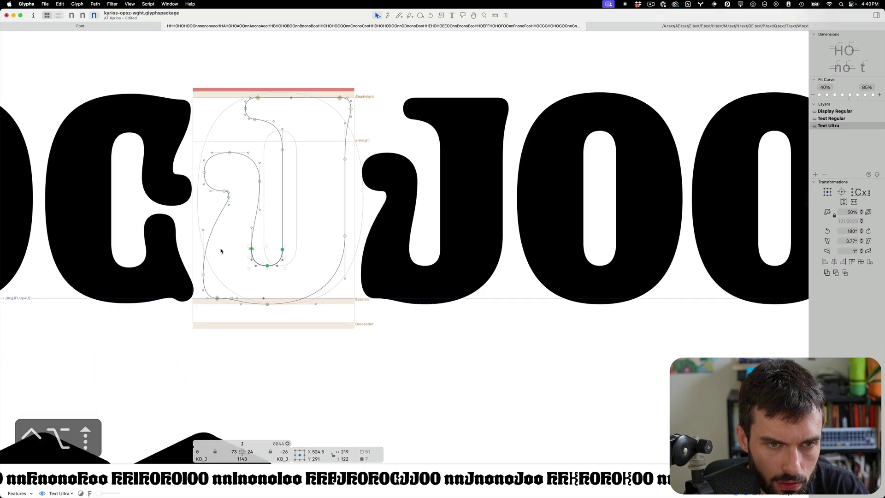
pyautogui.scroll(2, 276, 237)
pyautogui.press('t')
pyautogui.press('super+s')
# Lengthen the lower handle of the J's inner hook corner to Y 645, raise the corner node 8 units, and save
pyautogui.scroll(5, 228, 199)
pyautogui.press('Escape')
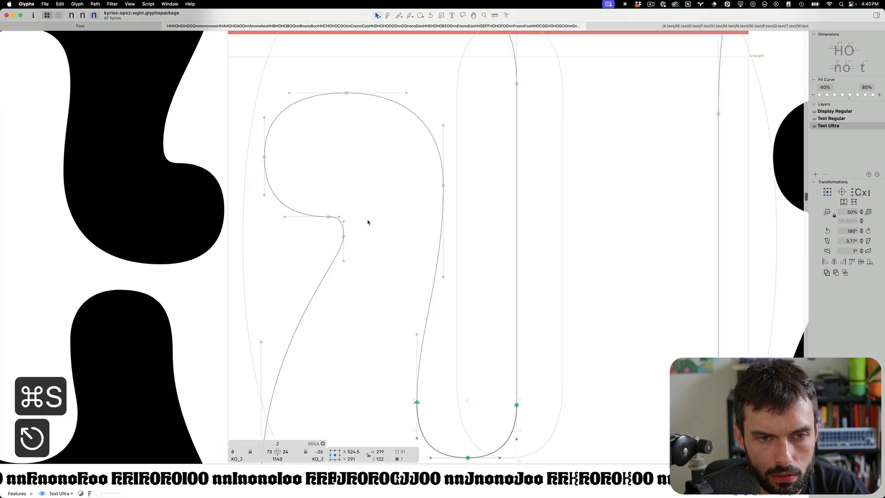
pyautogui.click(344, 257)
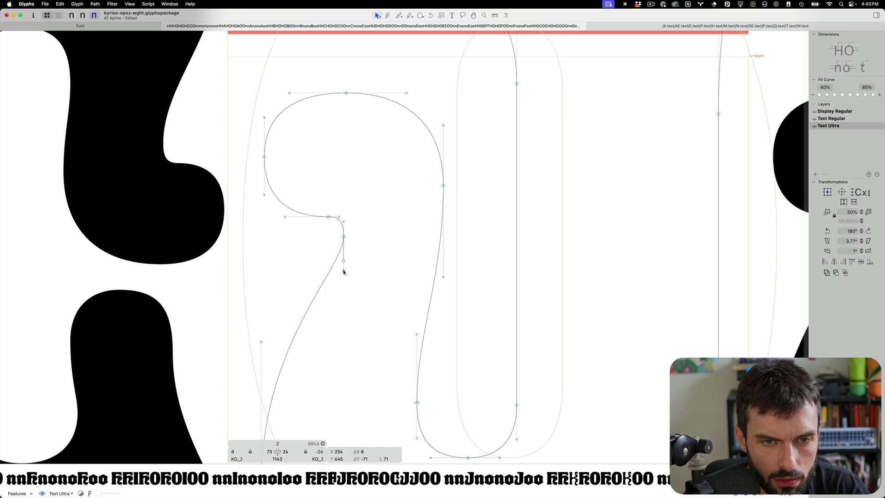
pyautogui.click(343, 237)
pyautogui.hotkey('alt', 'Up')
pyautogui.hotkey('alt', 'Up')
pyautogui.hotkey('alt', 'Up')
pyautogui.hotkey('alt', 'Up')
pyautogui.hotkey('alt', 'Up')
pyautogui.hotkey('alt', 'Up')
pyautogui.hotkey('alt', 'Up')
pyautogui.hotkey('alt', 'Up')
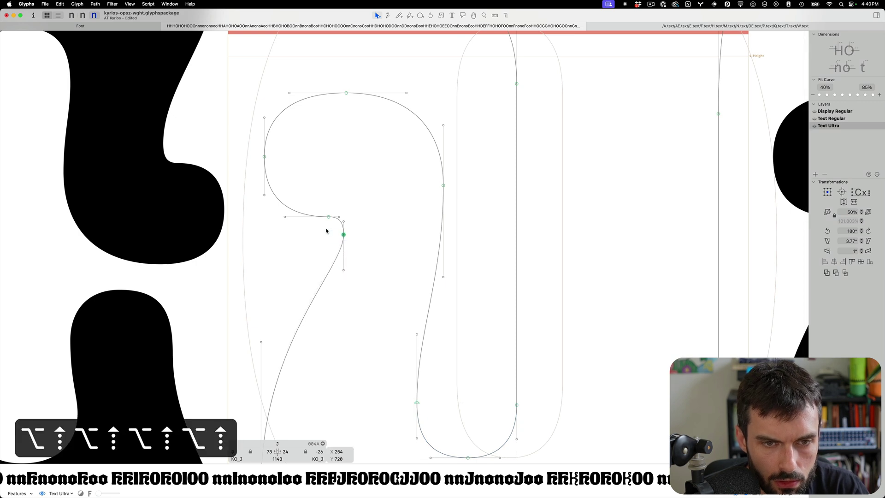
pyautogui.press('t')
pyautogui.scroll(-3, 282, 226)
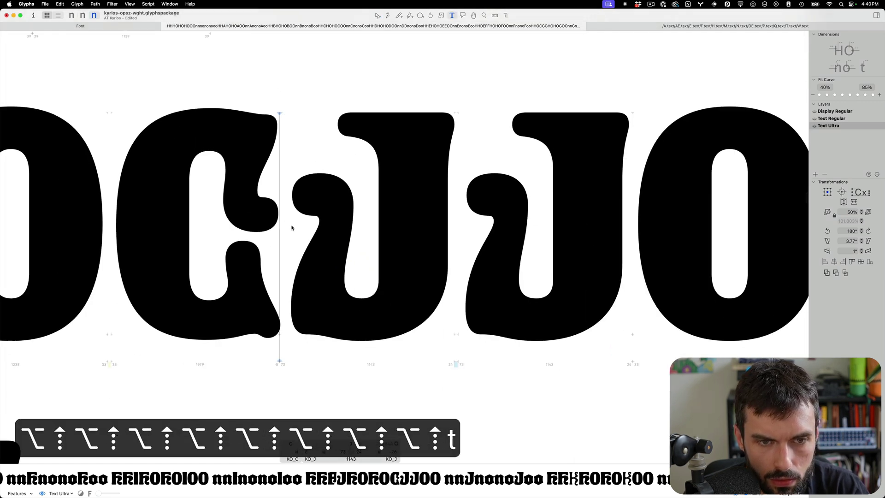
pyautogui.press('super+s')
# Raise the top node of the J's hook to X 260, Y 1051, and save
pyautogui.hscroll(2, 281, 208)
pyautogui.press('Escape')
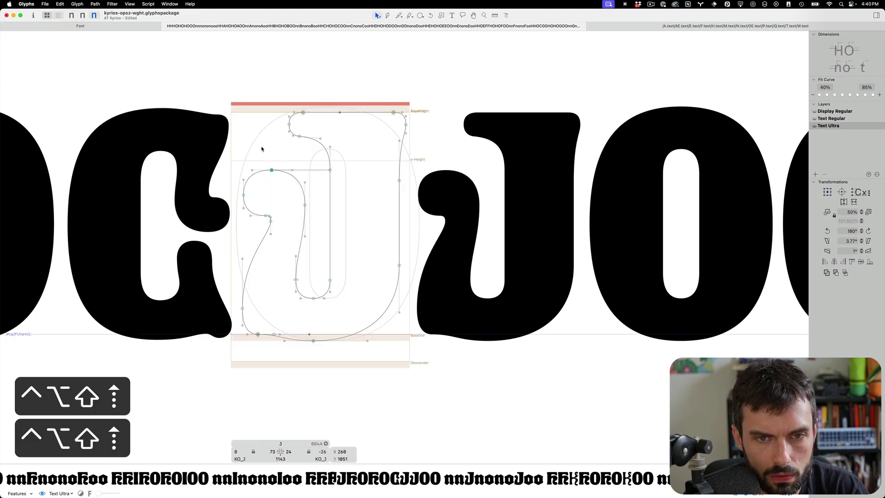
pyautogui.press('super+s')
# Reduce the J's left sidebearing to 43 in the sample text and save
pyautogui.scroll(-3, 316, 180)
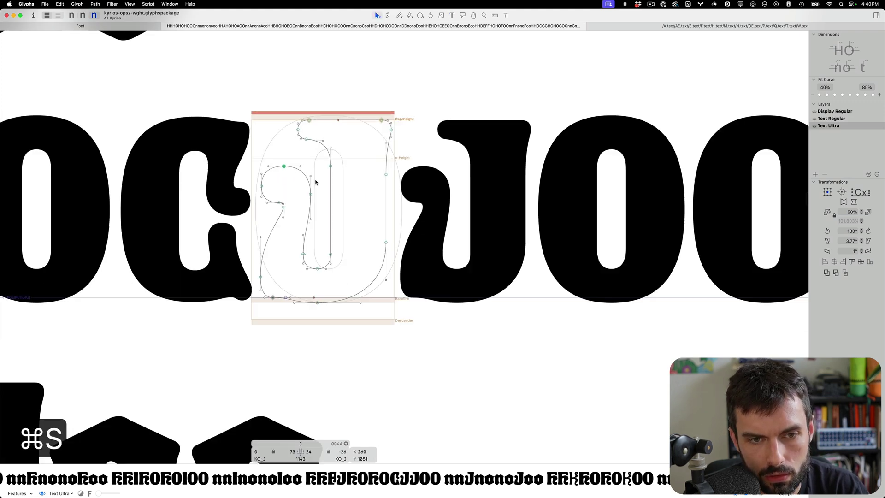
pyautogui.press('t')
pyautogui.hotkey('ctrl', 'shift', 'Left')
pyautogui.hotkey('ctrl', 'shift', 'Left')
pyautogui.hotkey('ctrl', 'shift', 'Left')
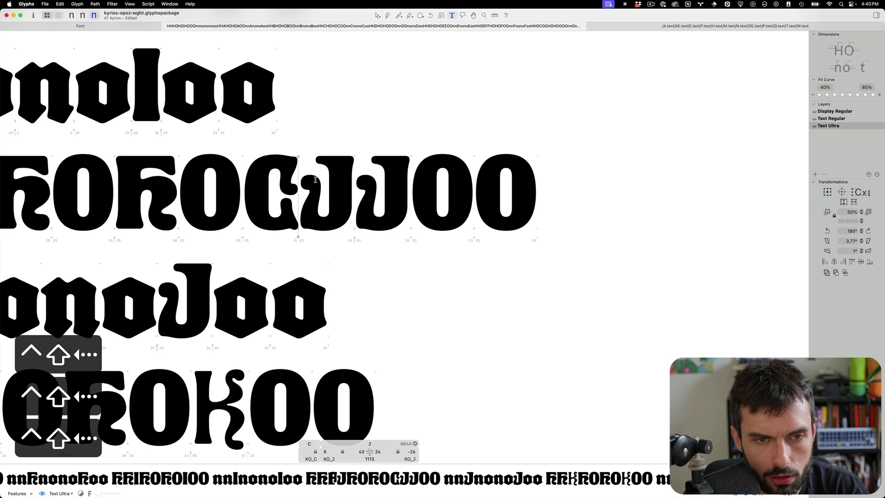
pyautogui.press('super+s')
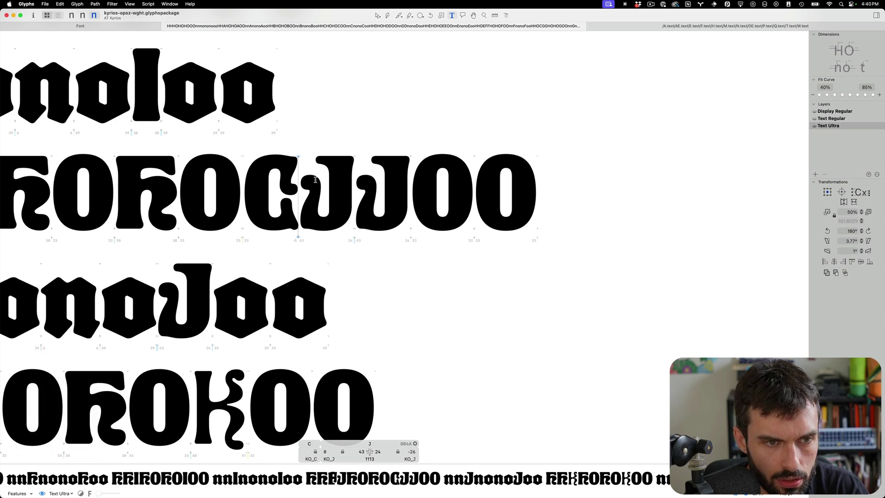
pyautogui.hscroll(-10, 315, 179)
pyautogui.press('super+s')
# Review the J, K and L lines of the sample text for weight and spacing
pyautogui.scroll(-2, 316, 180)
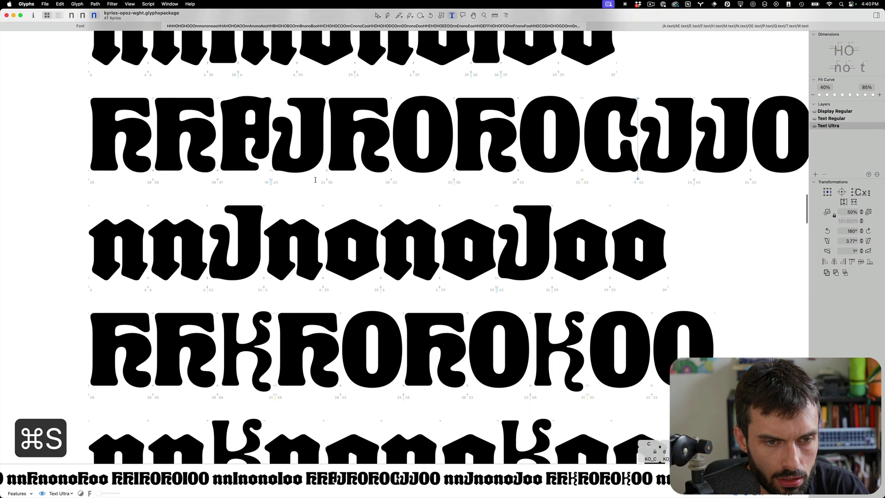
pyautogui.scroll(-3, 285, 212)
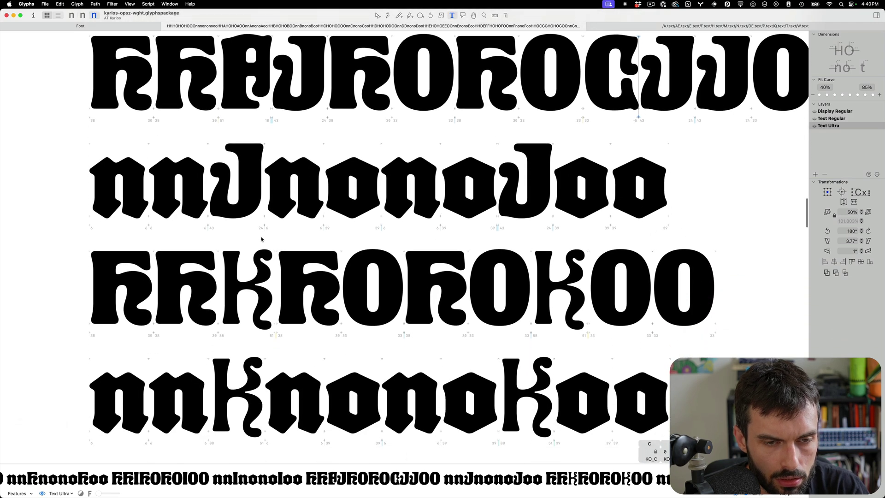
pyautogui.scroll(-3, 261, 239)
pyautogui.scroll(-7, 261, 239)
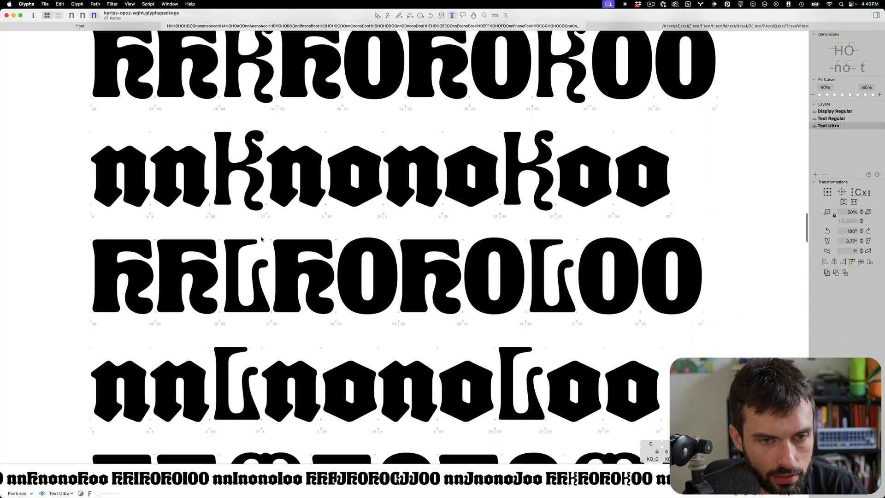
pyautogui.scroll(6, 261, 237)
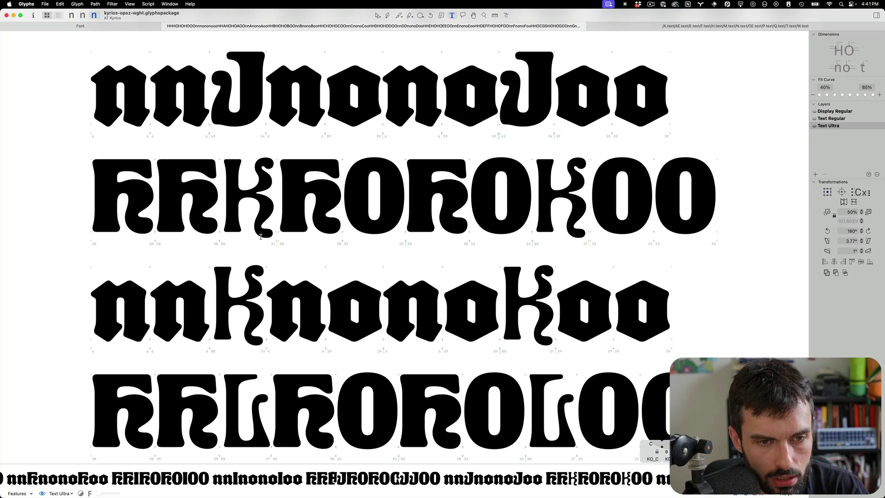
# Select the J's top serif and both upright stem edges in the lowercase sample line and copy them
pyautogui.scroll(5, 277, 203)
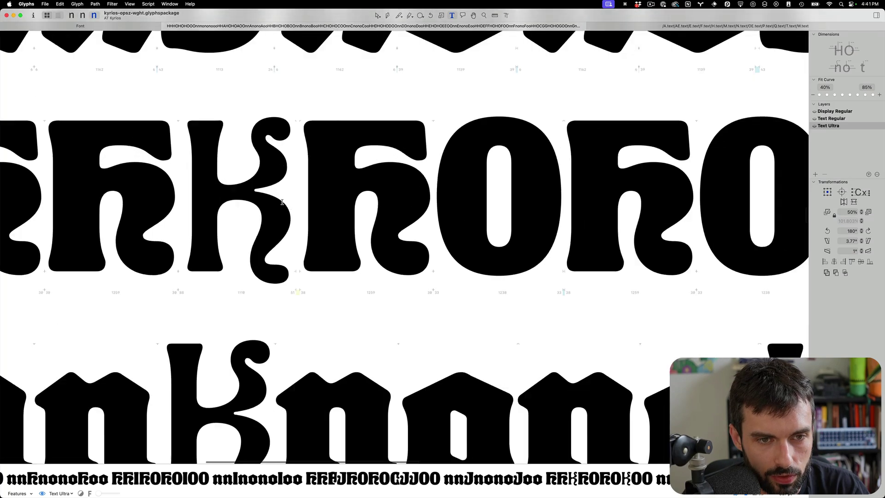
pyautogui.scroll(-5, 224, 185)
pyautogui.scroll(1, 248, 154)
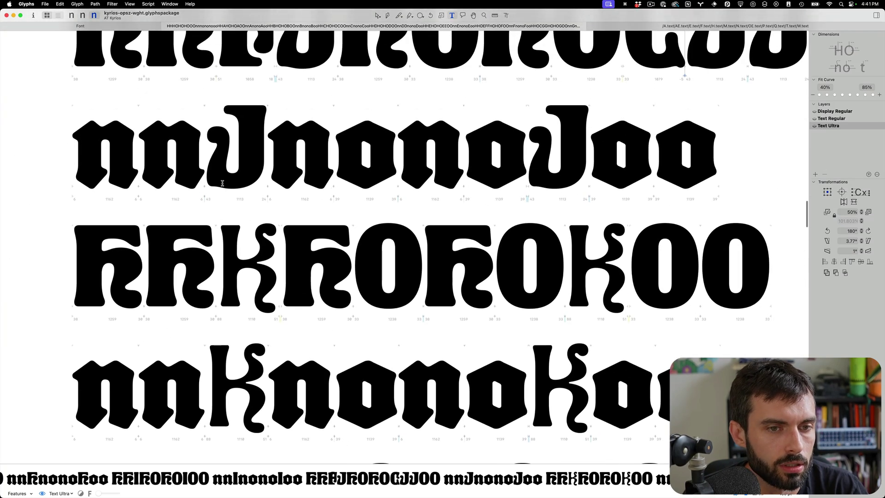
pyautogui.doubleClick(248, 154)
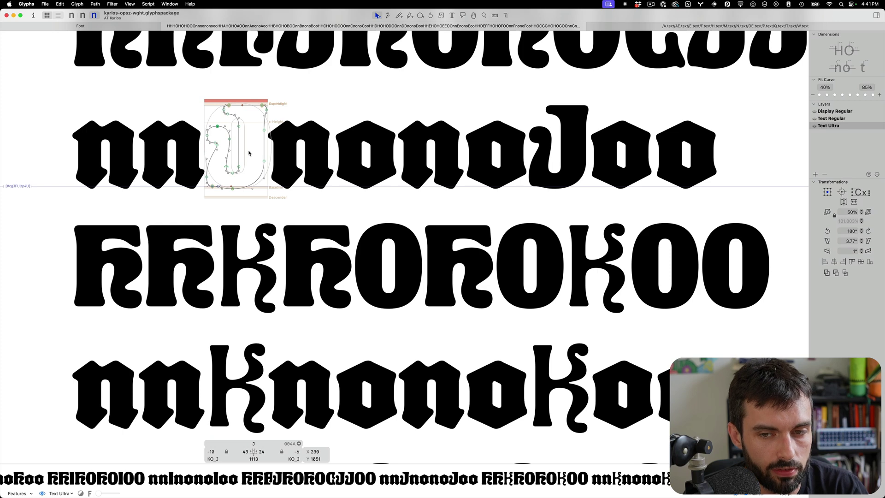
pyautogui.press('super+a')
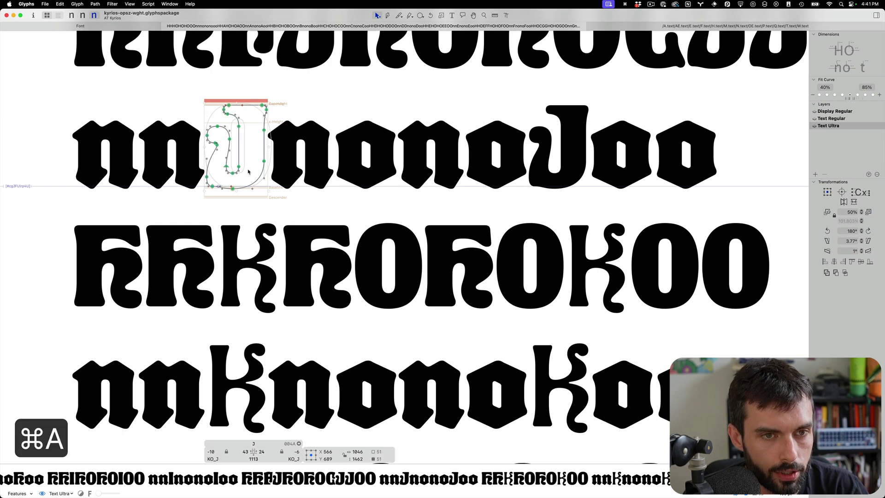
pyautogui.scroll(5, 233, 106)
pyautogui.moveTo(230, 103); pyautogui.dragTo(444, 187)
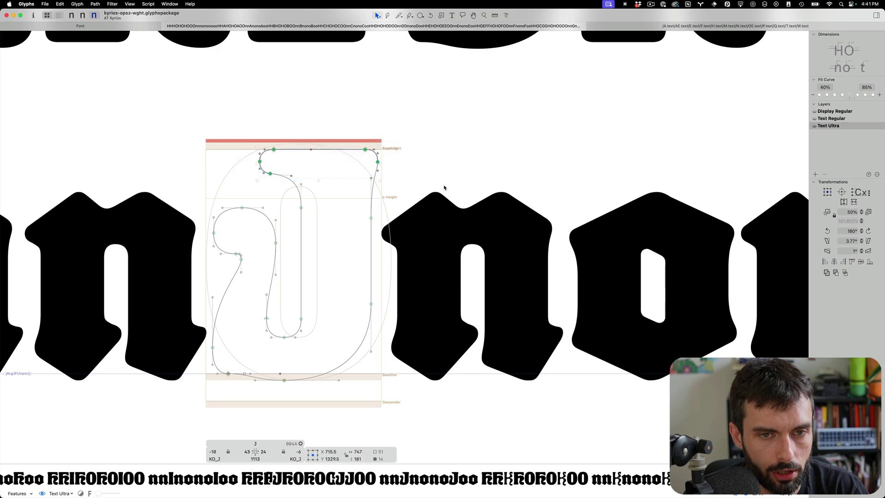
pyautogui.moveTo(316, 181); pyautogui.dragTo(299, 234)
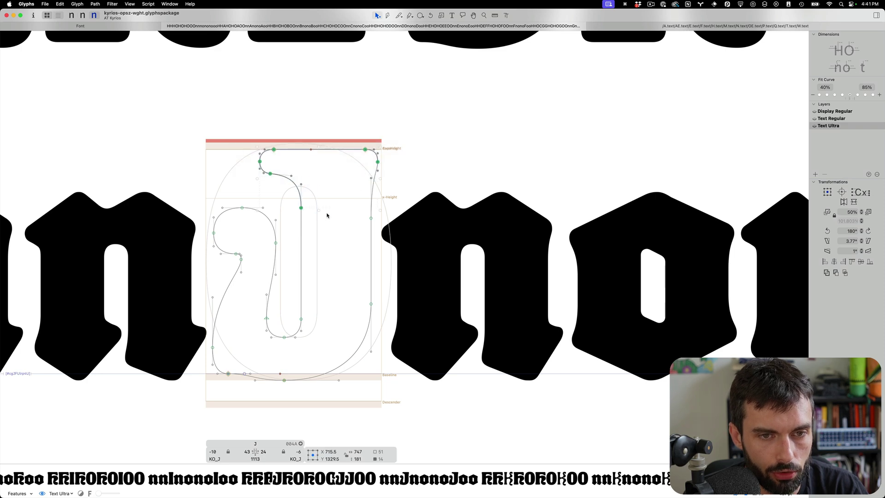
pyautogui.moveTo(336, 204); pyautogui.dragTo(412, 318)
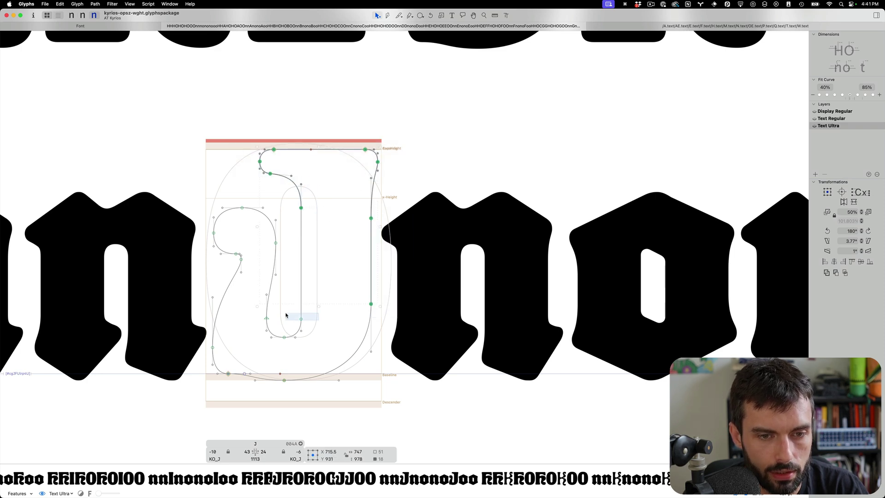
pyautogui.press('cmd+c')
# Paste the copied J stem into the L between the capital H's and mirror it horizontally
pyautogui.scroll(-5, 350, 253)
pyautogui.scroll(-3, 347, 385)
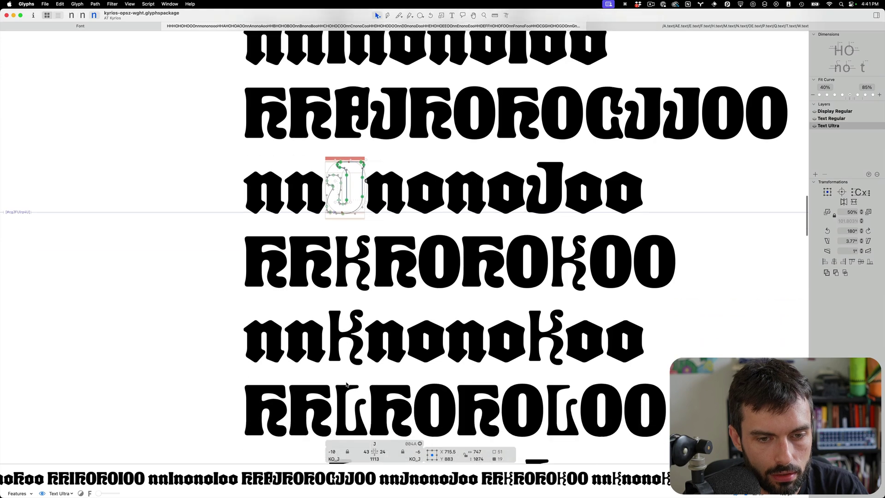
pyautogui.scroll(-3, 347, 385)
pyautogui.scroll(5, 362, 350)
pyautogui.doubleClick(399, 306)
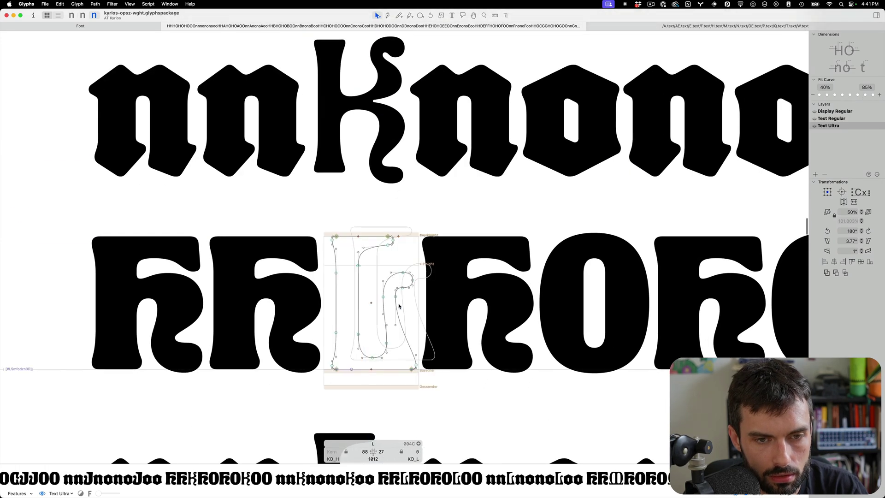
pyautogui.press('super+v')
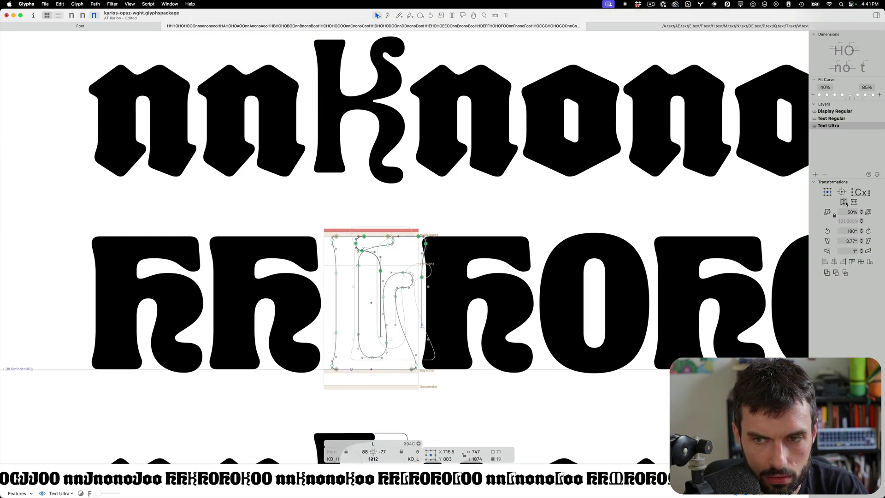
pyautogui.scroll(5, 377, 250)
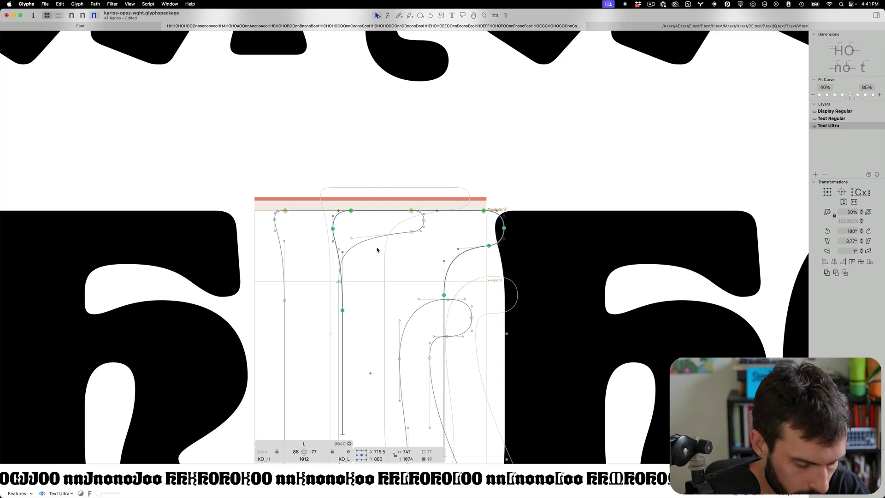
# Align the mirrored stem with the L's left edge, centred at X 461.5, and cut it
pyautogui.scroll(-8, 379, 249)
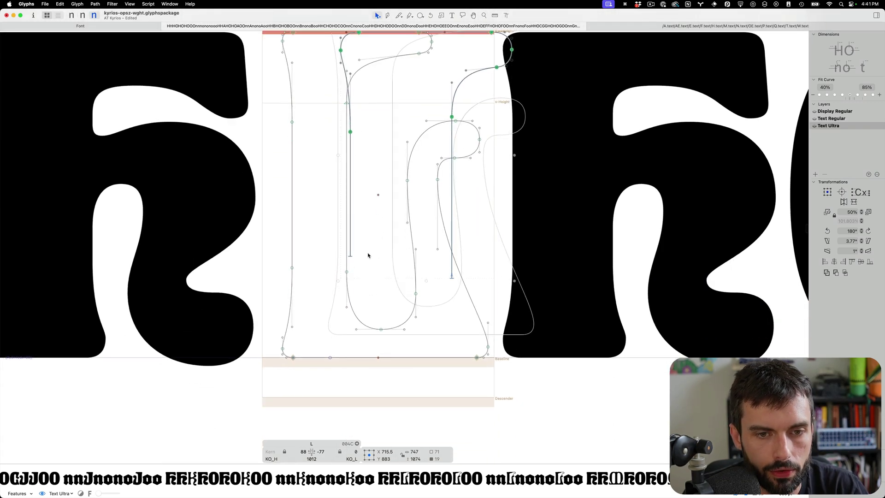
pyautogui.scroll(4, 367, 253)
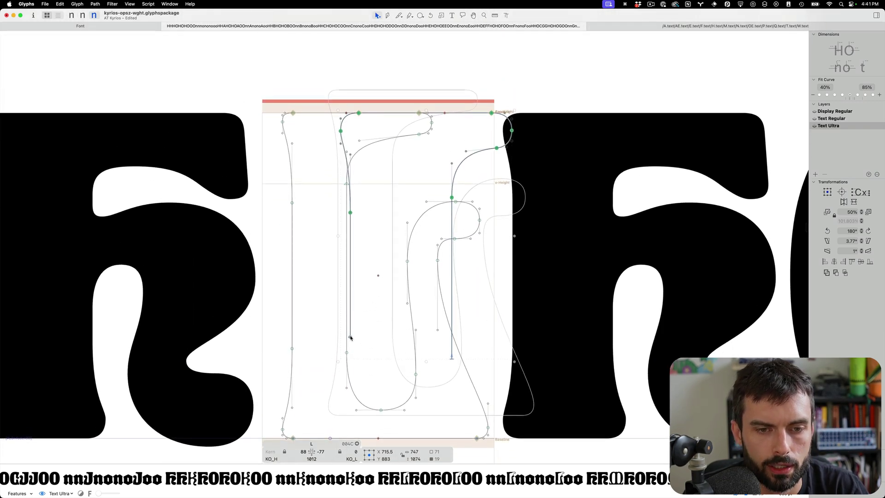
pyautogui.moveTo(350, 338); pyautogui.dragTo(292, 331)
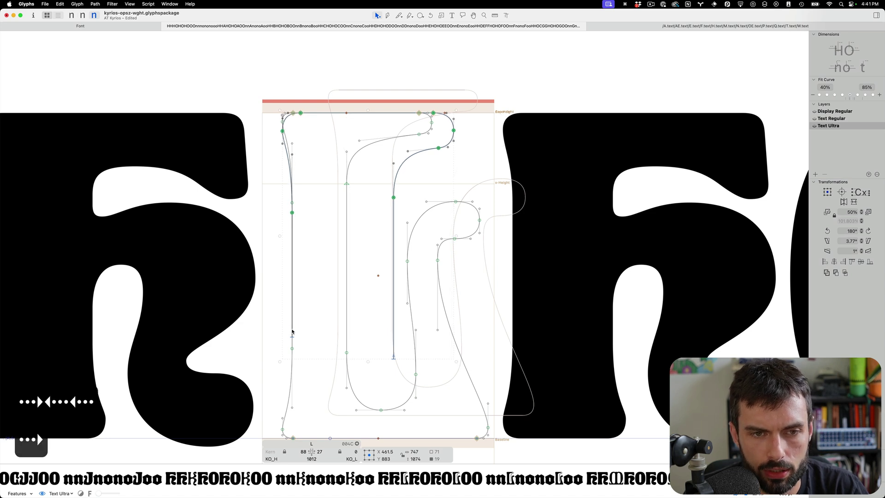
pyautogui.press('cmd+x')
# Delete the L's thin top serif and upper stem nodes, breaking the outline open, and paste the heavy stem in their place
pyautogui.moveTo(472, 78); pyautogui.dragTo(210, 192)
pyautogui.moveTo(319, 192); pyautogui.dragTo(260, 226)
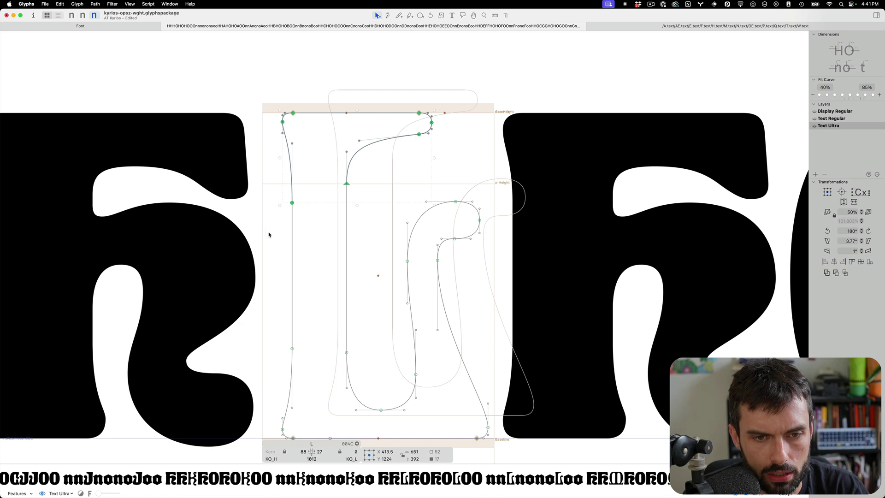
pyautogui.hotkey('alt', 'BackSpace')
pyautogui.press('super+v')
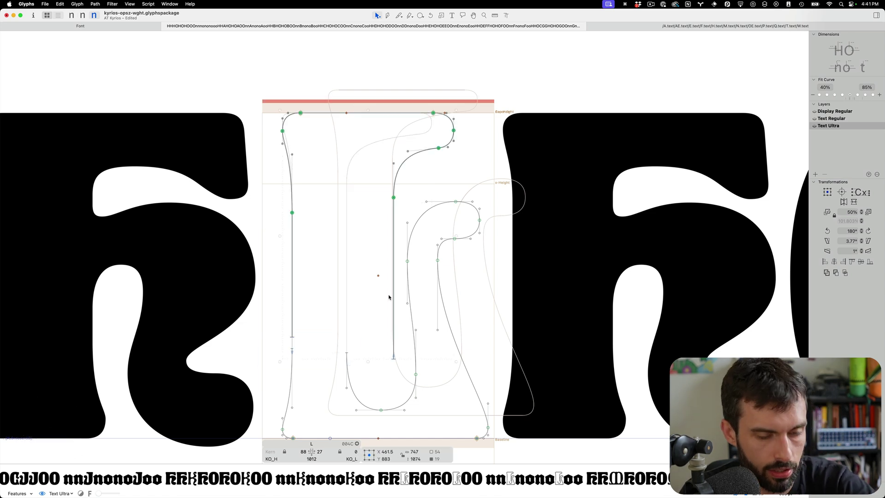
pyautogui.click(330, 188)
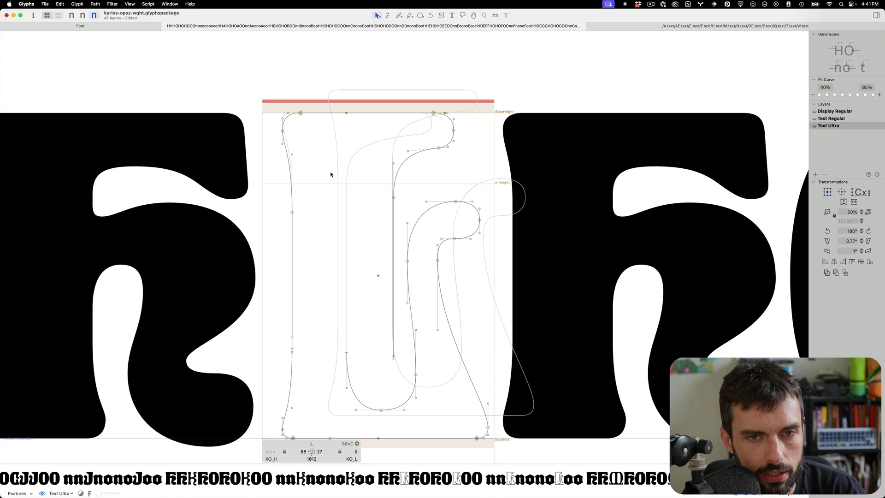
# Replace the L's left stem edge with a copy of the H's left edge, giving a left sidebearing of 38
pyautogui.scroll(-3, 364, 184)
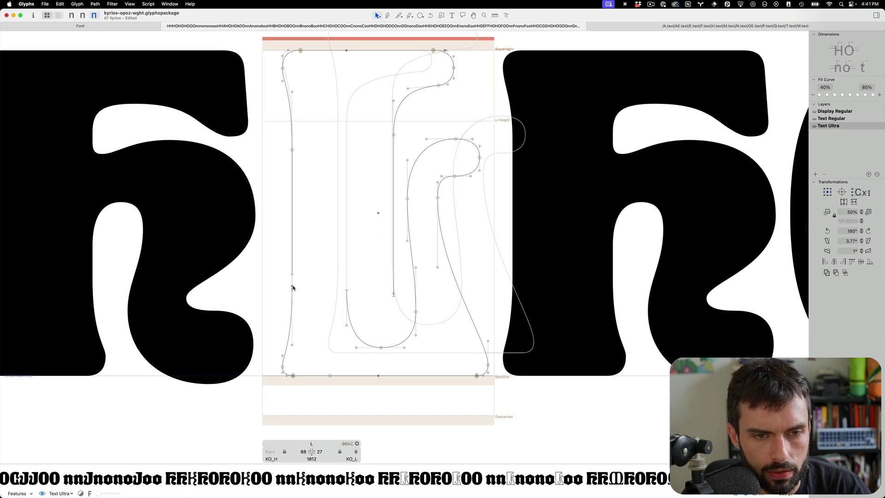
pyautogui.scroll(-3, 337, 278)
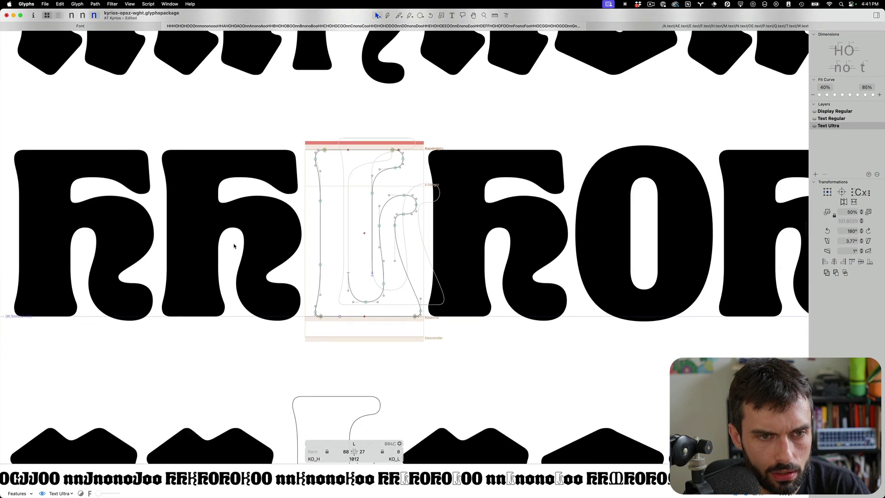
pyautogui.doubleClick(233, 246)
pyautogui.press('super+c')
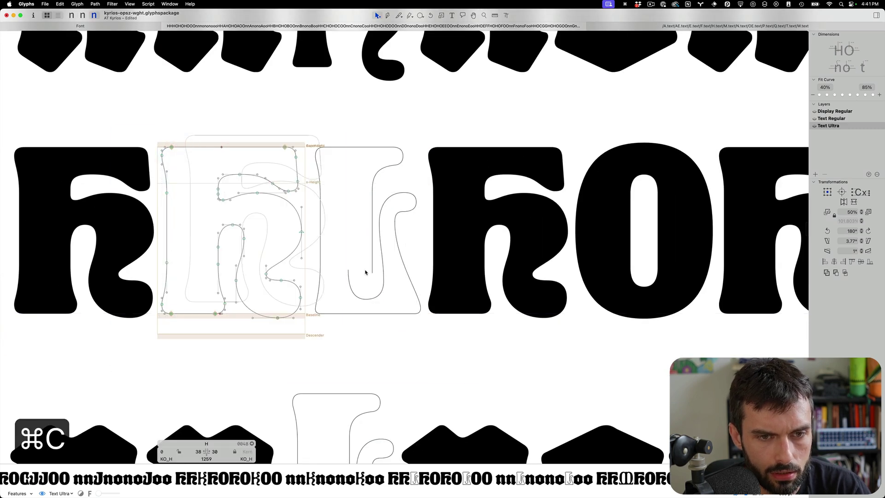
pyautogui.doubleClick(365, 272)
pyautogui.moveTo(340, 102); pyautogui.dragTo(263, 376)
pyautogui.hotkey('alt', 'BackSpace')
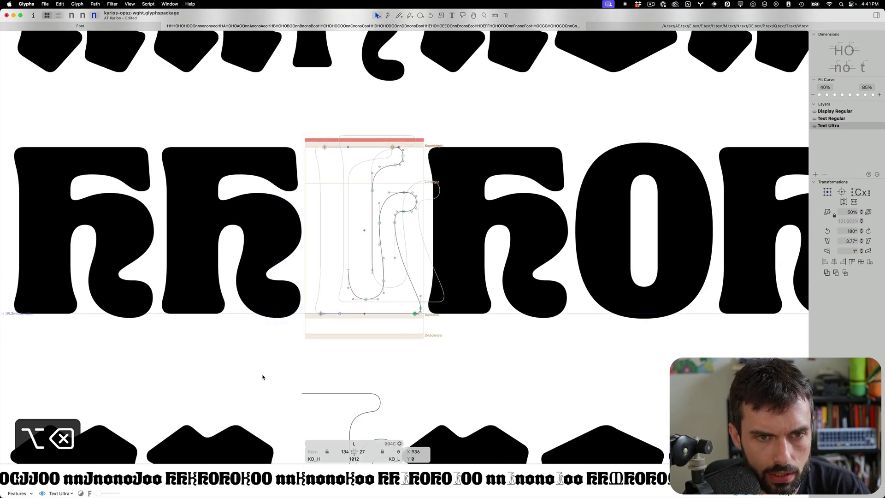
pyautogui.press('super+v')
pyautogui.scroll(3, 296, 256)
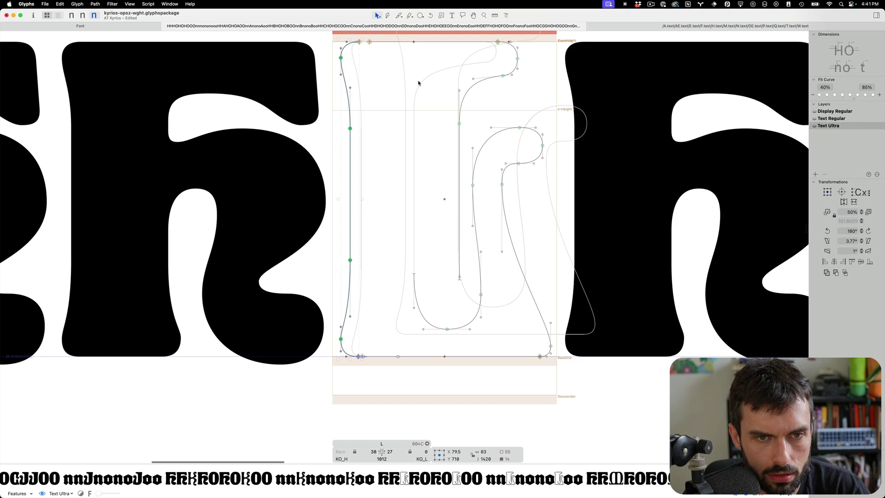
# Shift the L's top right serif and inner stem edge left, and join the new left edge at the cap height and baseline
pyautogui.click(454, 124)
pyautogui.hotkey('shift', 'Left')
pyautogui.hotkey('shift', 'Left')
pyautogui.hotkey('shift', 'Left')
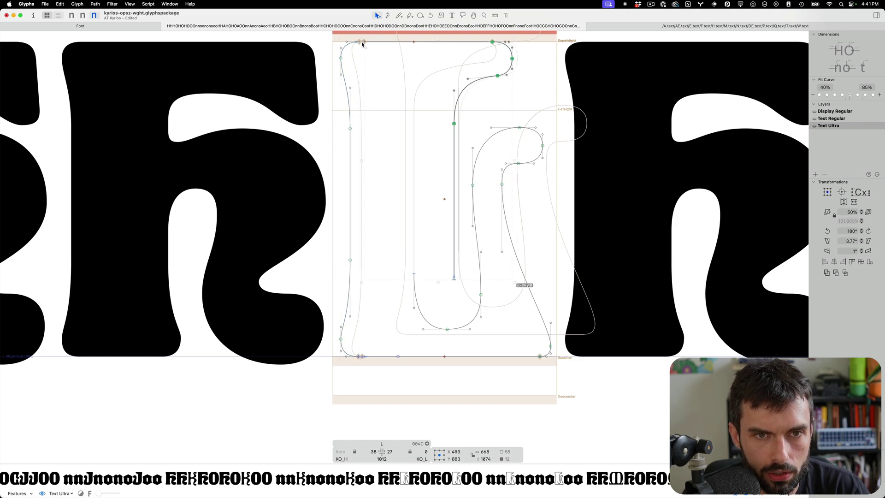
pyautogui.click(378, 84)
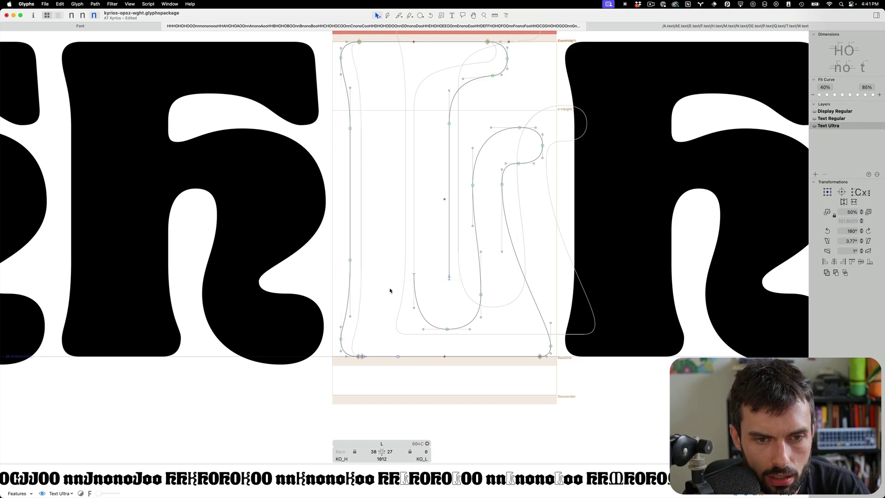
pyautogui.click(356, 356)
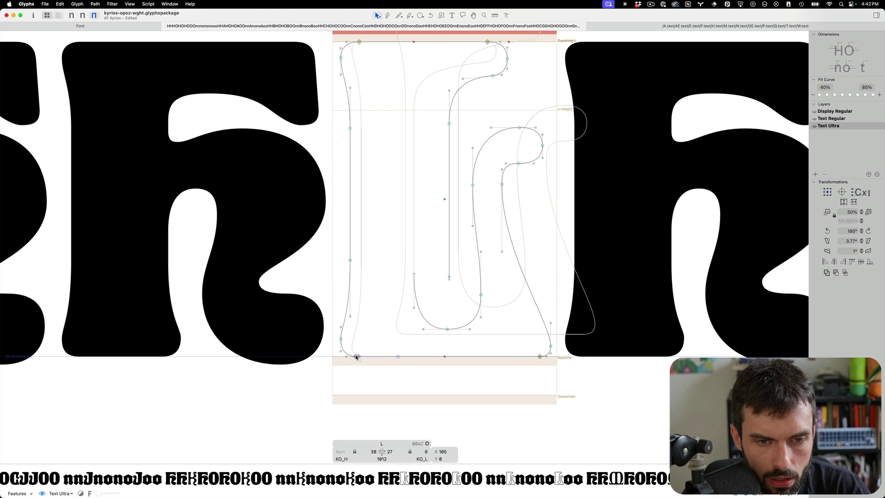
pyautogui.click(369, 366)
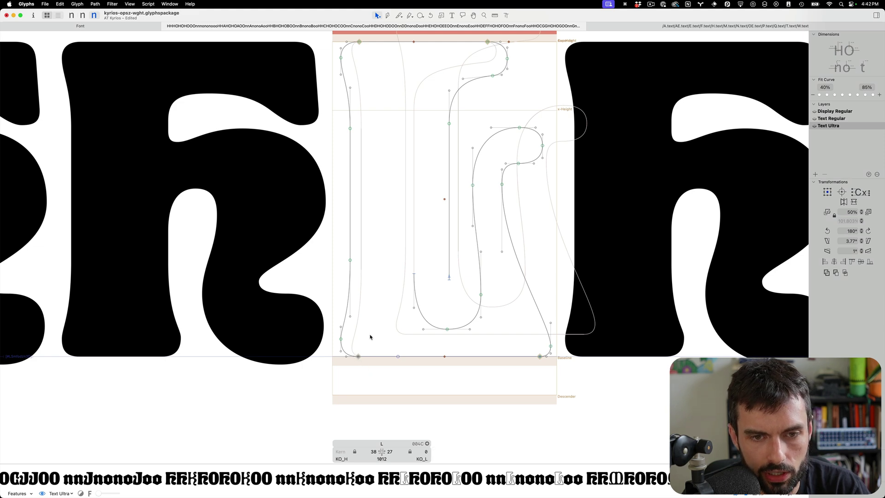
# Insert a J directly before the L in the sample text as a reference
pyautogui.scroll(-2, 376, 313)
pyautogui.scroll(1, 462, 304)
pyautogui.write('t')
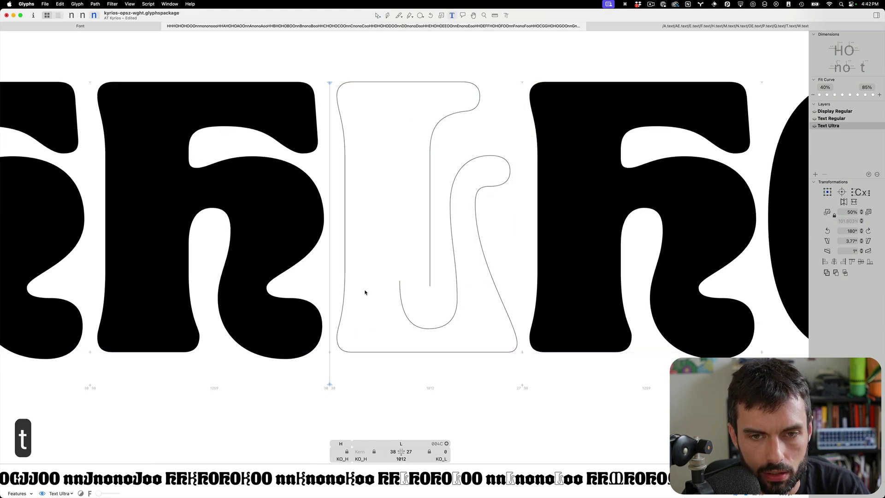
pyautogui.write('H')
pyautogui.press('BackSpace')
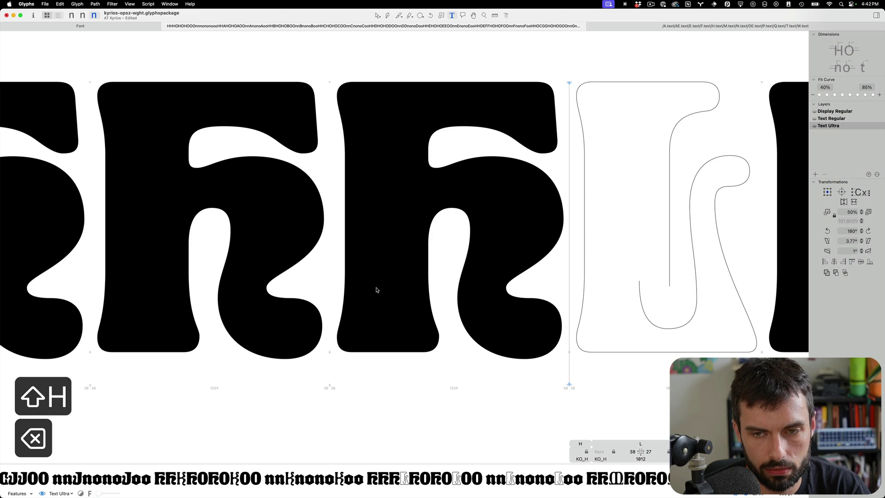
pyautogui.write('J')
# Open the J and copy its hook outline, from the inner counter's bottom curve around to the baseline node
pyautogui.doubleClick(377, 287)
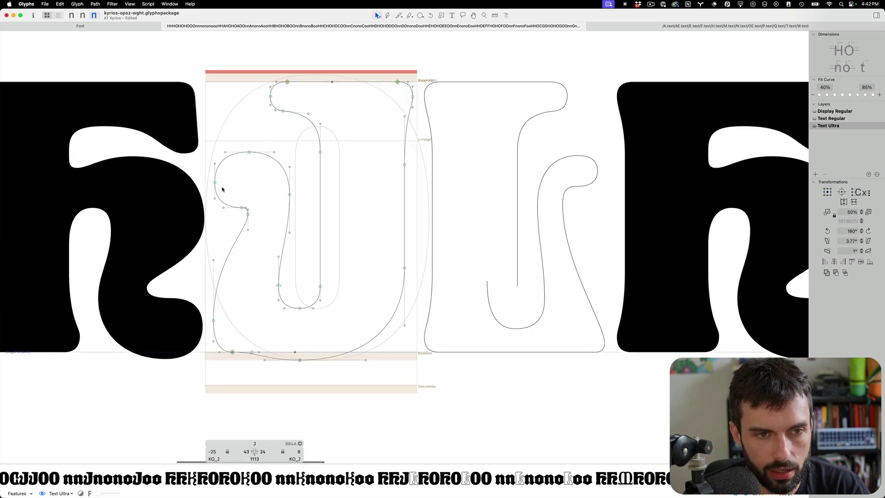
pyautogui.scroll(3, 222, 189)
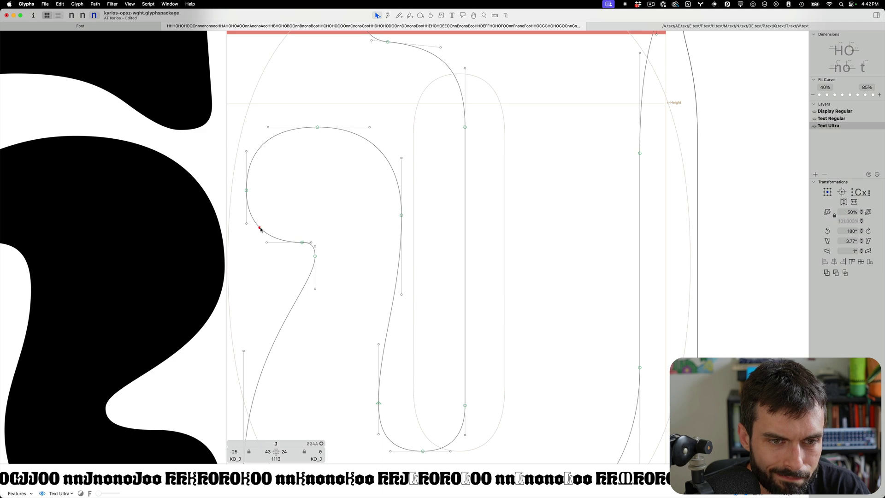
pyautogui.scroll(-3, 279, 194)
pyautogui.press('t')
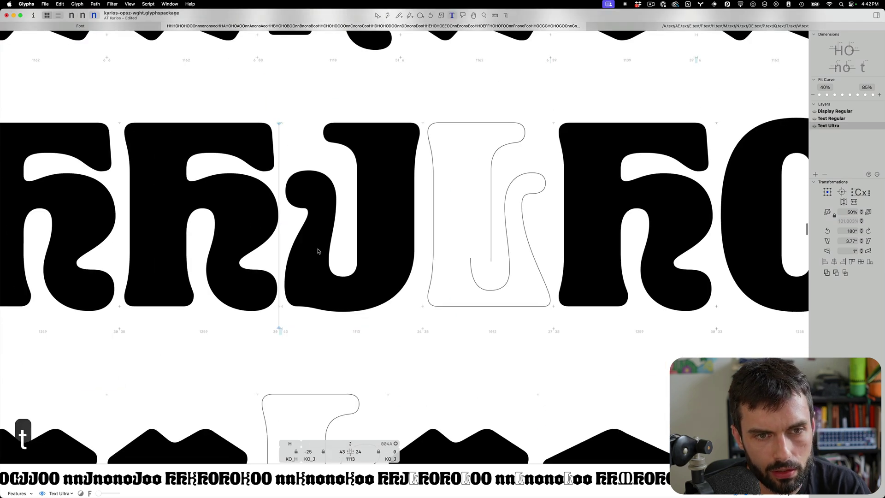
pyautogui.hscroll(2, 318, 251)
pyautogui.doubleClick(270, 190)
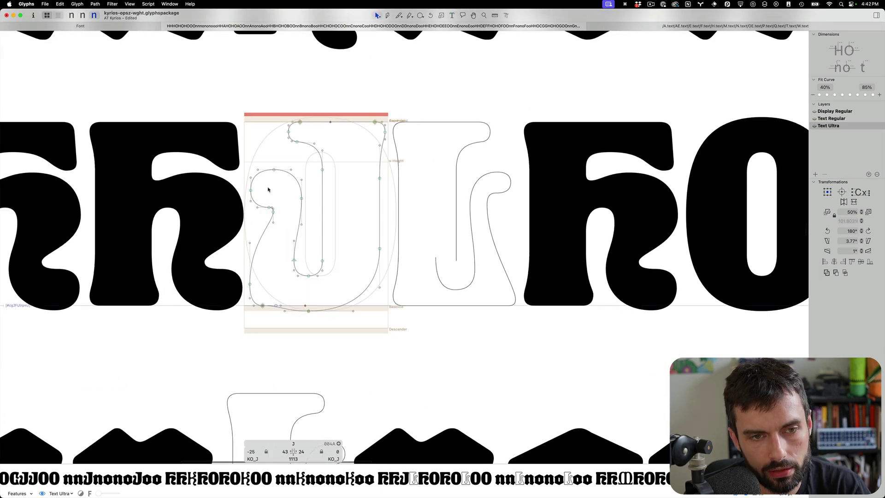
pyautogui.moveTo(225, 150); pyautogui.dragTo(313, 271)
pyautogui.keyDown('shift'); pyautogui.click(250, 284); pyautogui.keyUp('shift')
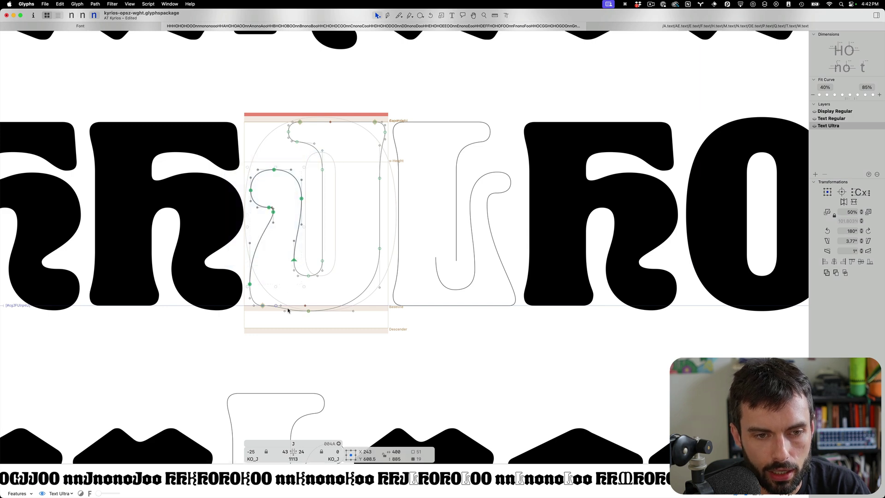
pyautogui.keyDown('shift'); pyautogui.click(262, 305); pyautogui.keyUp('shift')
pyautogui.press('super+c')
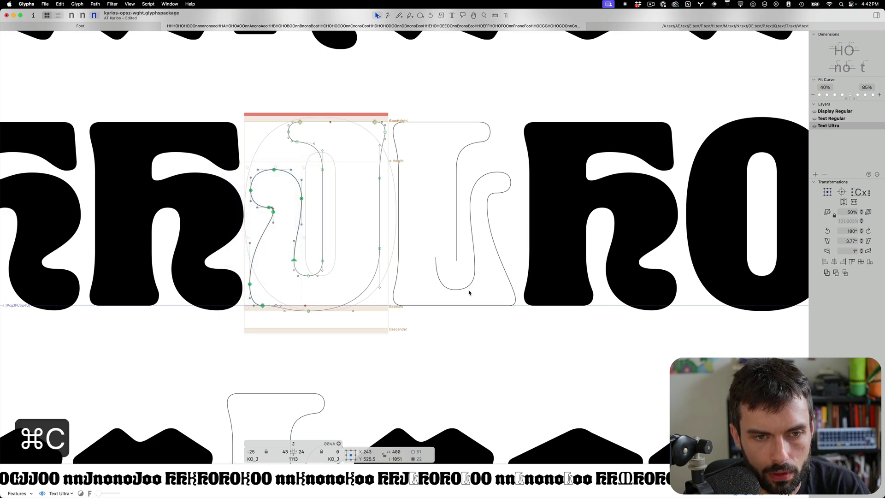
pyautogui.moveTo(315, 285); pyautogui.dragTo(282, 269)
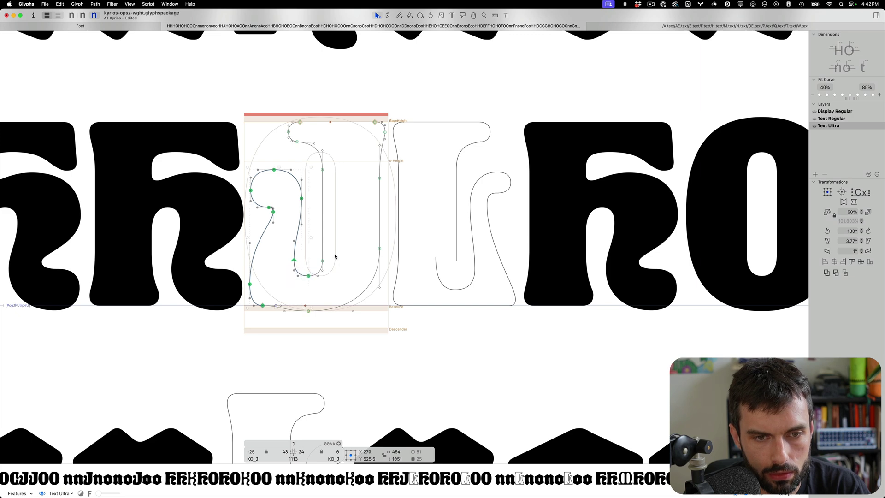
pyautogui.moveTo(334, 255); pyautogui.dragTo(311, 297)
pyautogui.press('super+c')
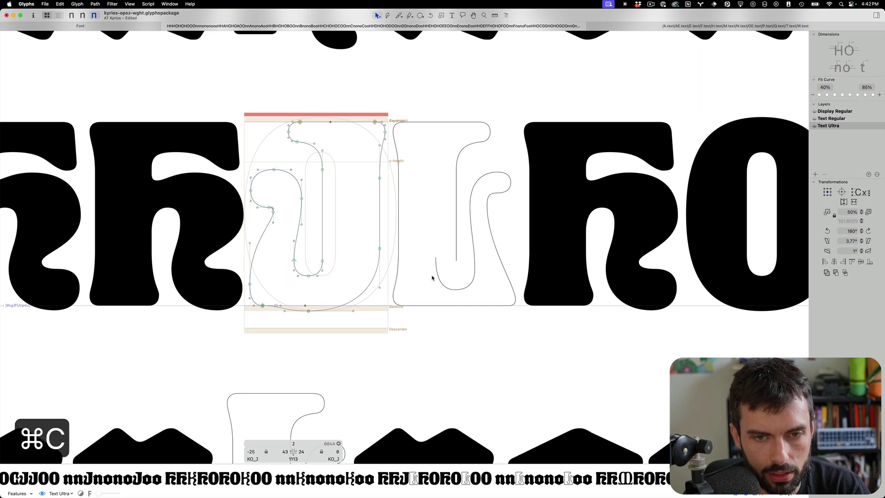
# Delete the L's thin hook and counter curve, breaking the outline open, and paste the J's heavy hook into the L
pyautogui.doubleClick(433, 277)
pyautogui.moveTo(549, 154); pyautogui.dragTo(465, 340)
pyautogui.moveTo(454, 296); pyautogui.dragTo(422, 274)
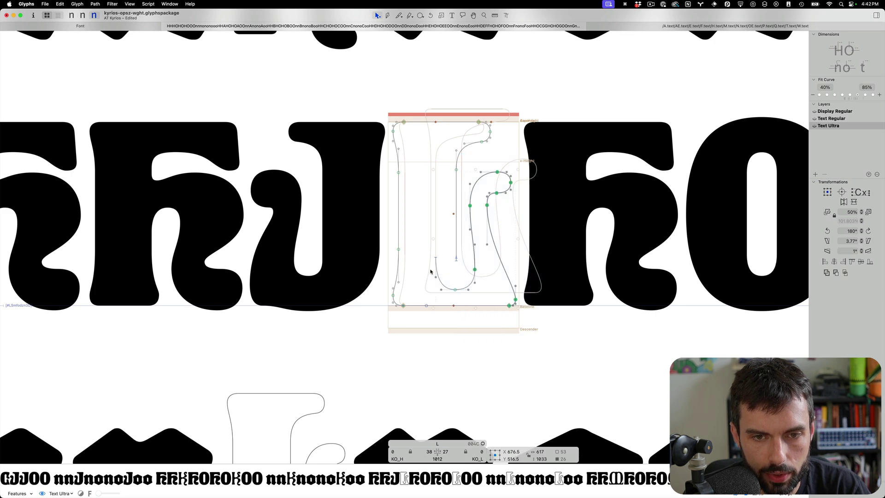
pyautogui.hotkey('alt', 'BackSpace')
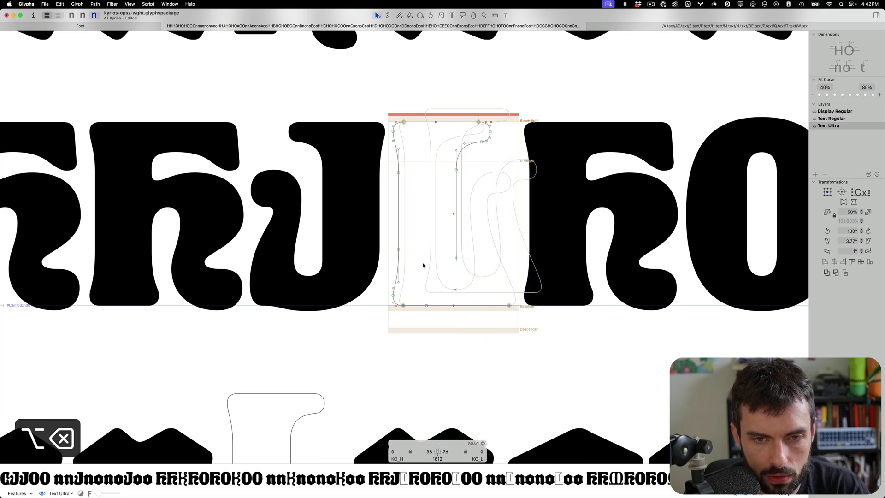
pyautogui.press('BackSpace')
pyautogui.press('super+v')
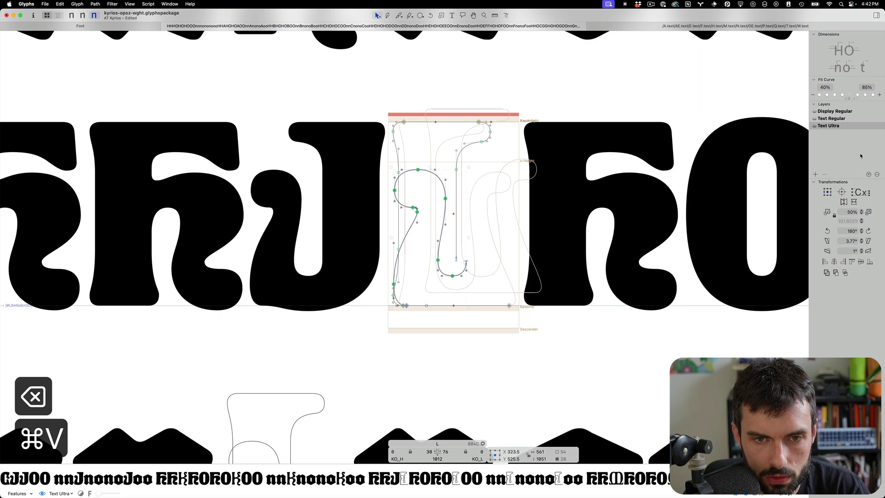
# Mirror the pasted hook horizontally and move it 500 units right, towards the L's right side
pyautogui.click(844, 202)
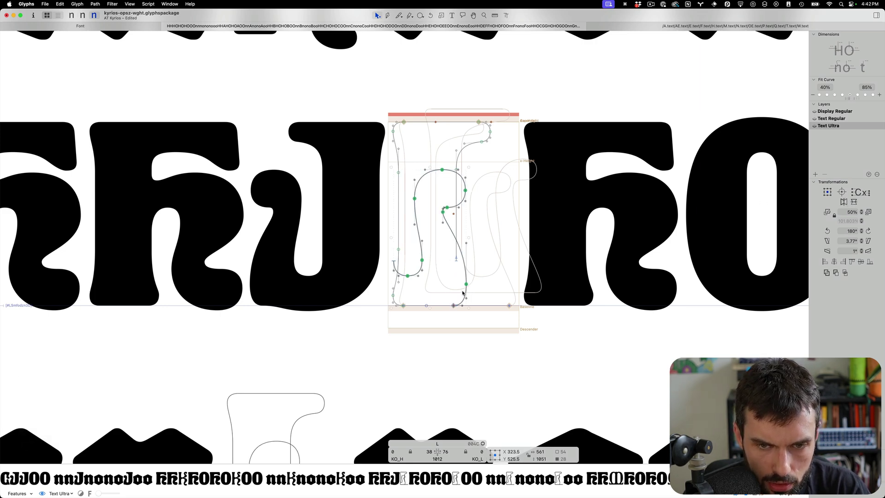
pyautogui.press('shift+super+Right')
pyautogui.press('shift+super+Right')
pyautogui.press('shift+super+Right')
pyautogui.press('shift+super+Right')
pyautogui.press('shift+super+Right')
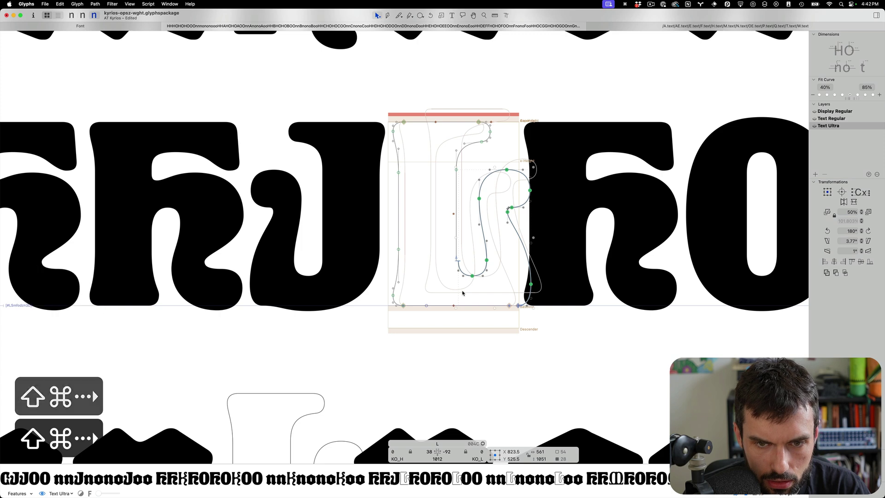
# Nudge the hook left until it joins the open inner stem edge, and connect its foot to the L's open baseline node
pyautogui.scroll(5, 462, 292)
pyautogui.hotkey('shift', 'Left')
pyautogui.hotkey('shift', 'Left')
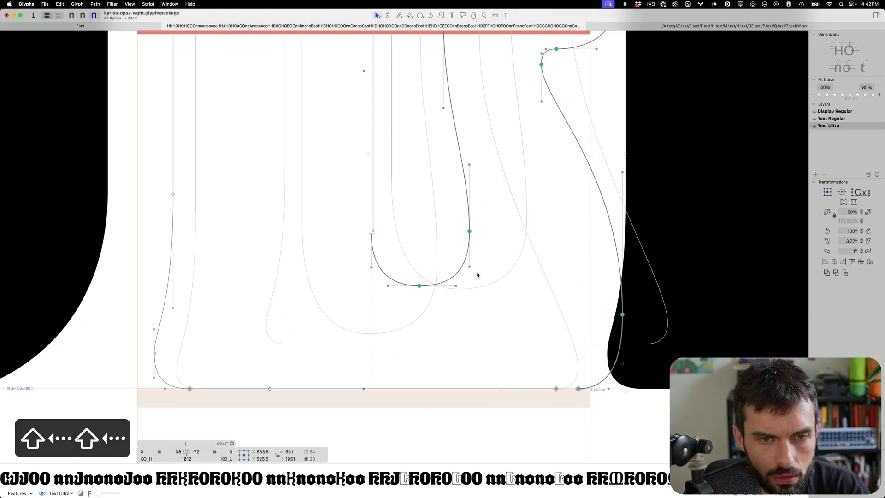
pyautogui.press('Right')
pyautogui.press('Right')
pyautogui.press('Right')
pyautogui.press('Right')
pyautogui.click(511, 297)
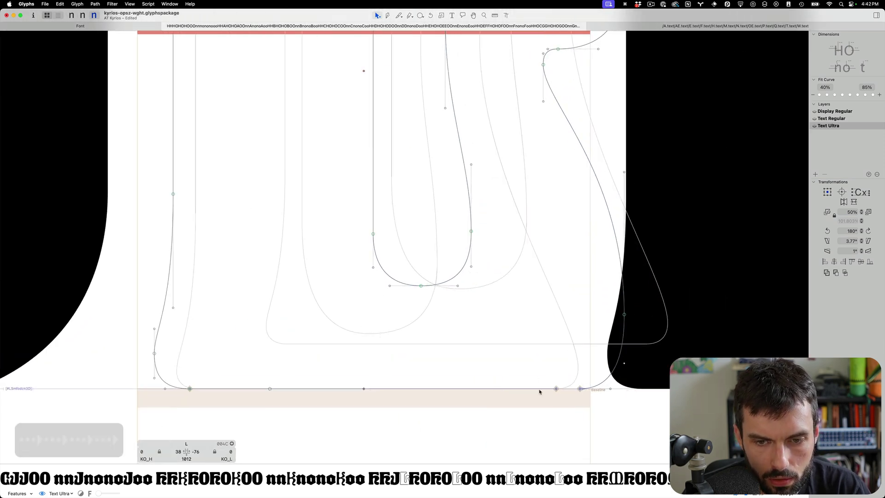
pyautogui.moveTo(556, 389); pyautogui.dragTo(573, 392)
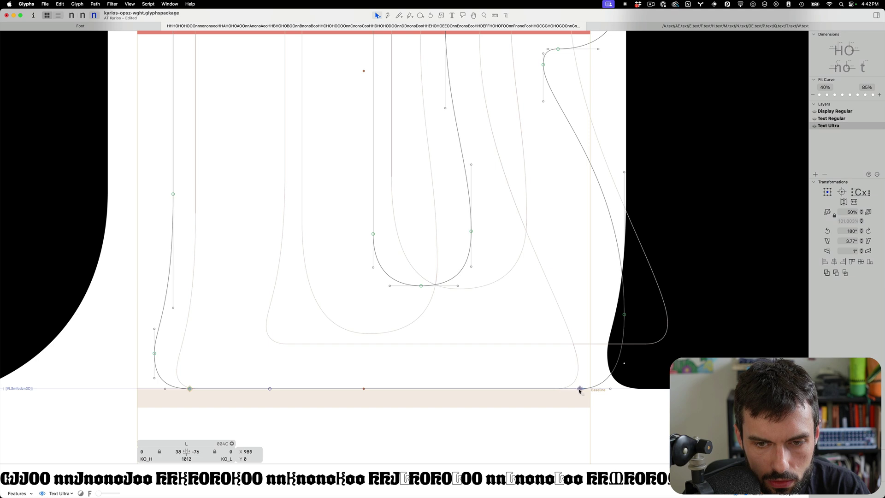
# Increase the L's right sidebearing to 24 and save the file
pyautogui.press('t')
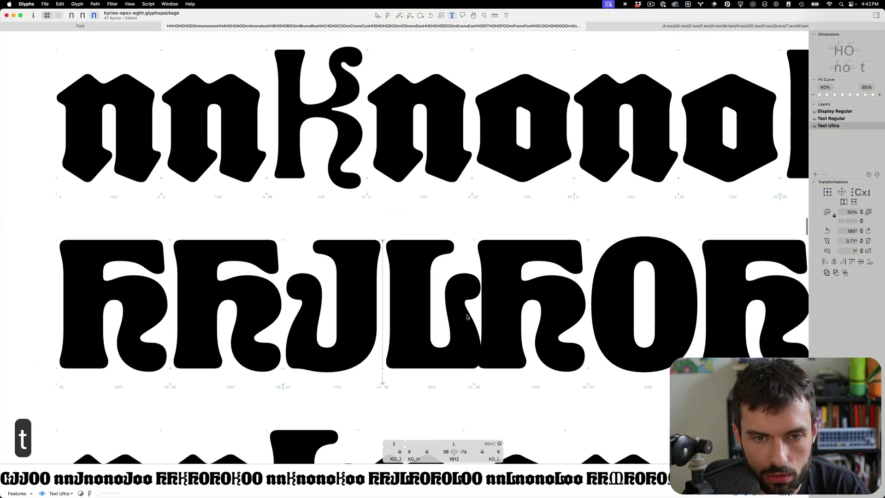
pyautogui.press('shift+super+Right')
pyautogui.press('shift+super+Right')
pyautogui.press('shift+super+Right')
pyautogui.press('shift+super+Right')
pyautogui.press('shift+super+Right')
pyautogui.press('shift+super+Right')
pyautogui.press('shift+super+Right')
pyautogui.press('shift+super+Right')
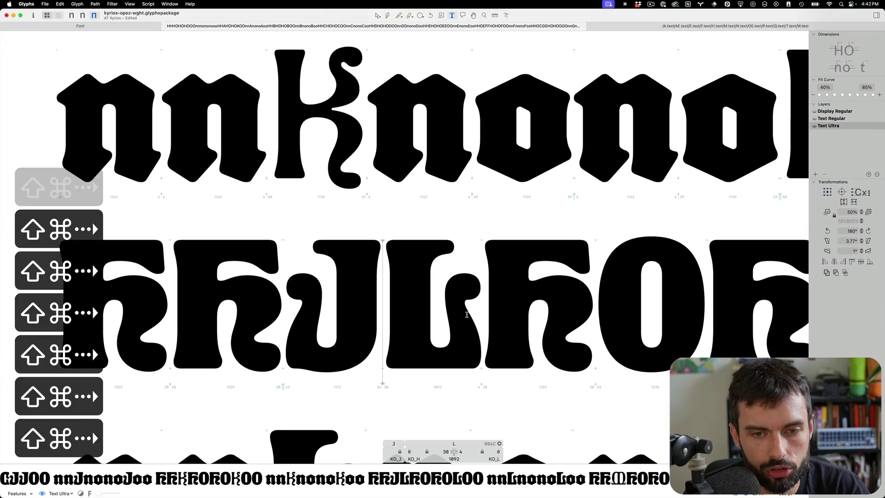
pyautogui.press('shift+super+Right')
pyautogui.scroll(-3, 421, 300)
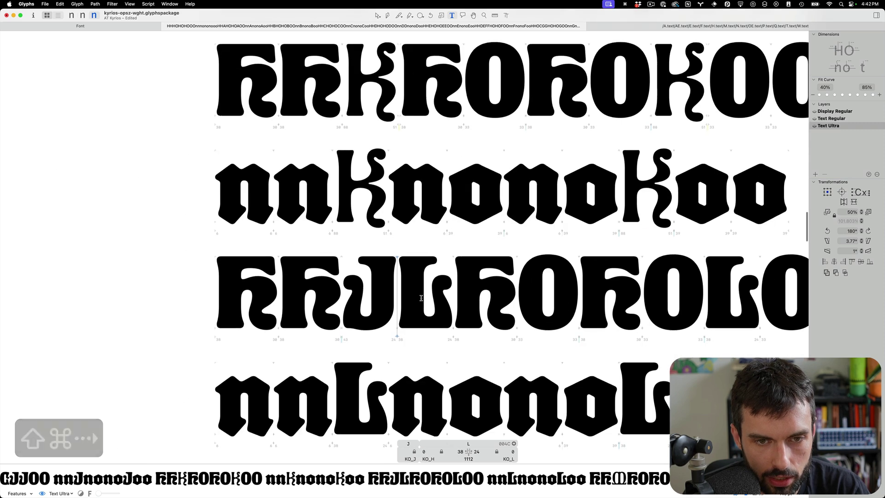
pyautogui.press('super+s')
# Link the L's left sidebearing to the H with the metrics key ==H and save the file
pyautogui.scroll(-2, 422, 299)
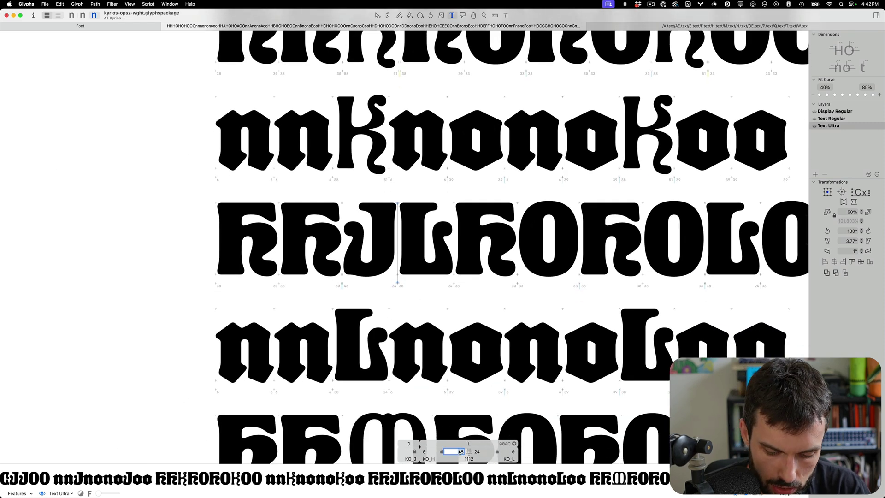
pyautogui.write('==H')
pyautogui.press('Return')
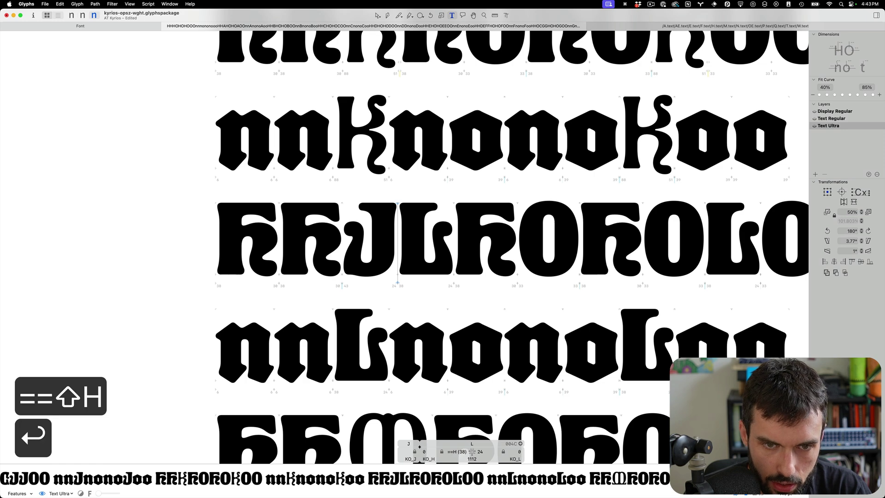
pyautogui.click(464, 230)
pyautogui.press('super+s')
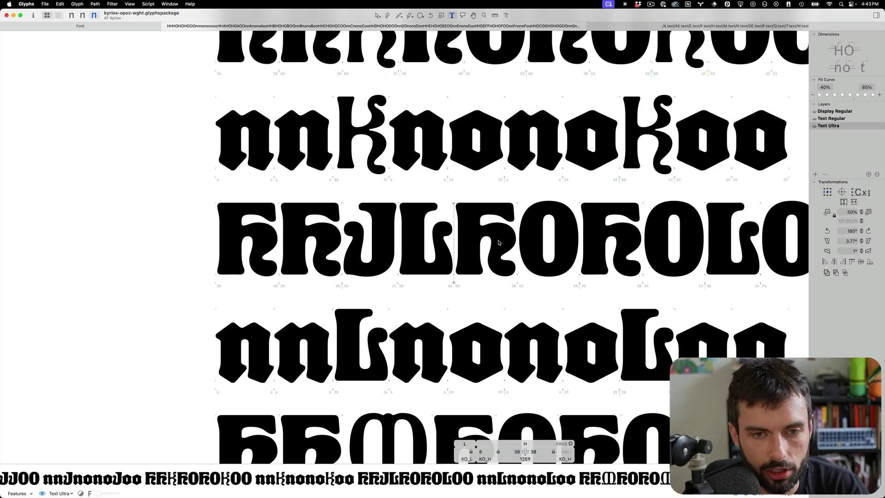
pyautogui.scroll(-3, 477, 247)
pyautogui.press('super+s')
# Raise the bottom curve of the L's inner counter by about 40 units to thicken its base, and save
pyautogui.scroll(3, 442, 260)
pyautogui.scroll(3, 442, 259)
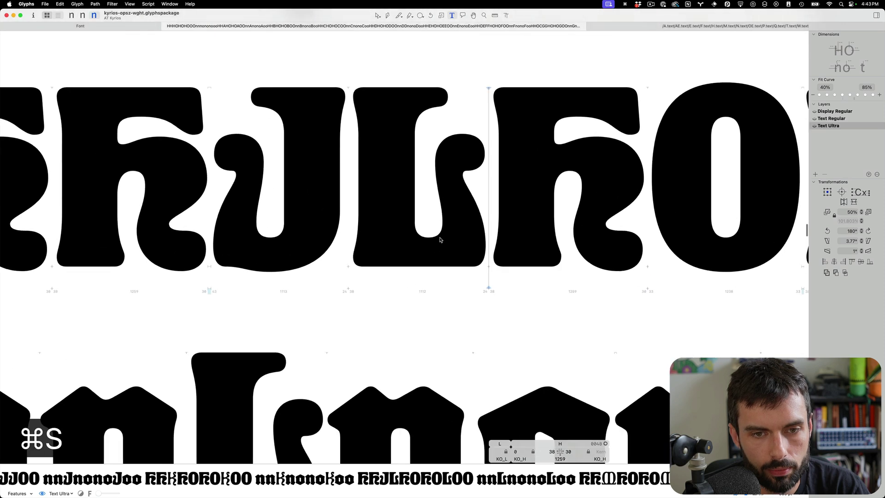
pyautogui.press('Escape')
pyautogui.moveTo(451, 217); pyautogui.dragTo(403, 242)
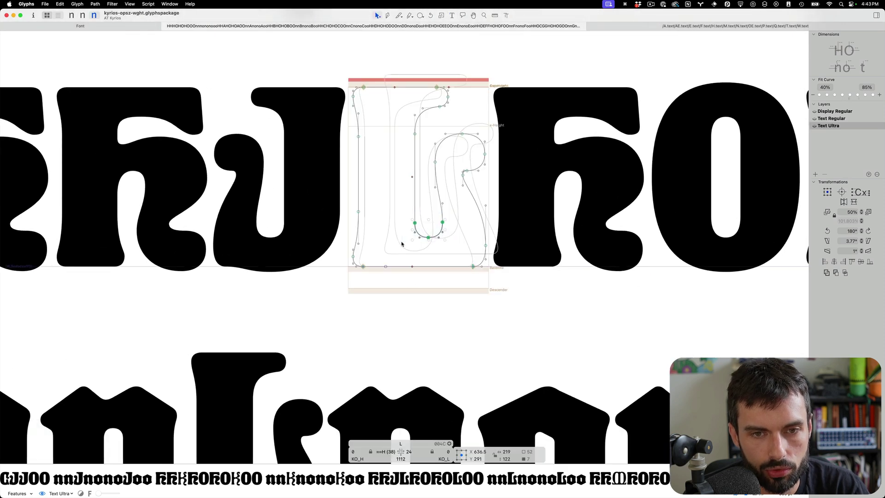
pyautogui.hotkey('ctrl', 'alt', 'shift', 'Up')
pyautogui.hotkey('ctrl', 'alt', 'shift', 'Up')
pyautogui.hotkey('ctrl', 'alt', 'shift', 'Up')
pyautogui.hotkey('ctrl', 'alt', 'shift', 'Up')
pyautogui.press('t')
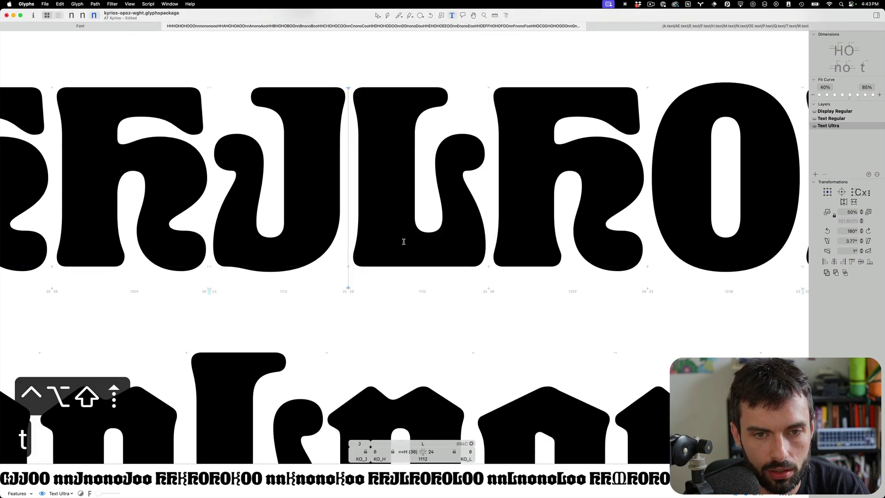
pyautogui.scroll(-3, 404, 237)
pyautogui.press('super+s')
# Raise the L's counter curve slightly further, to a Y position of 341, and save the file
pyautogui.scroll(3, 427, 238)
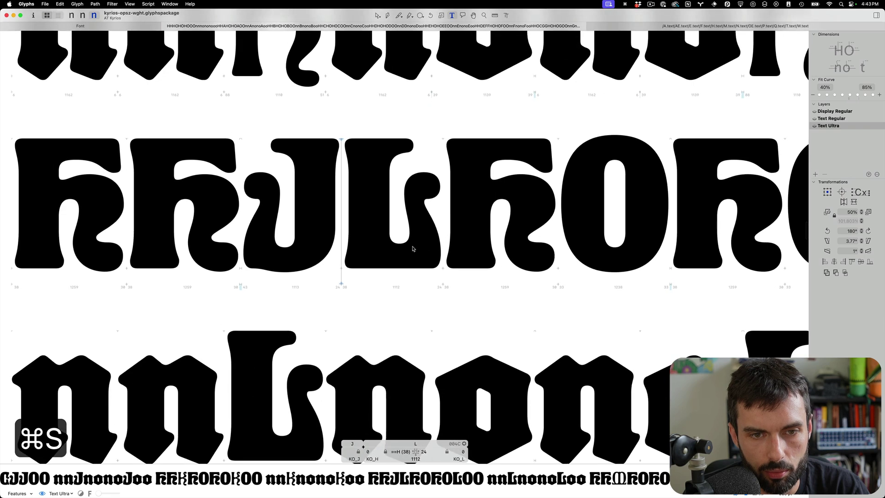
pyautogui.press('Escape')
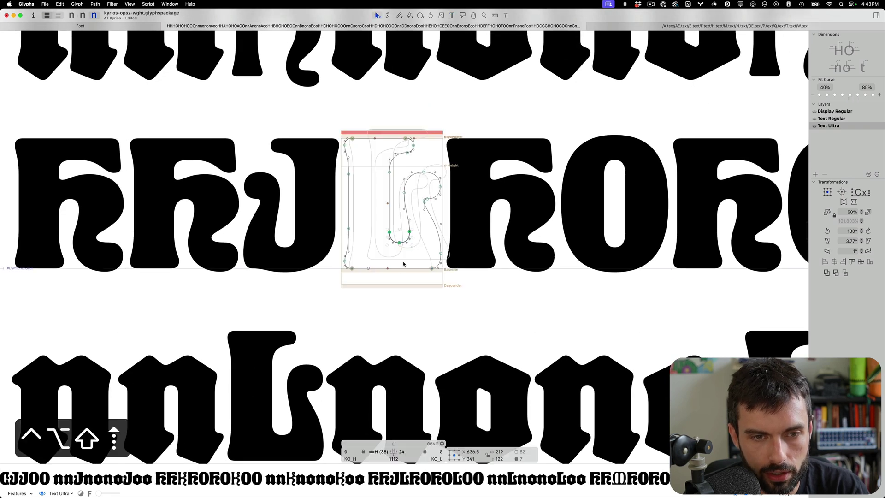
pyautogui.press('super+s')
pyautogui.press('t')
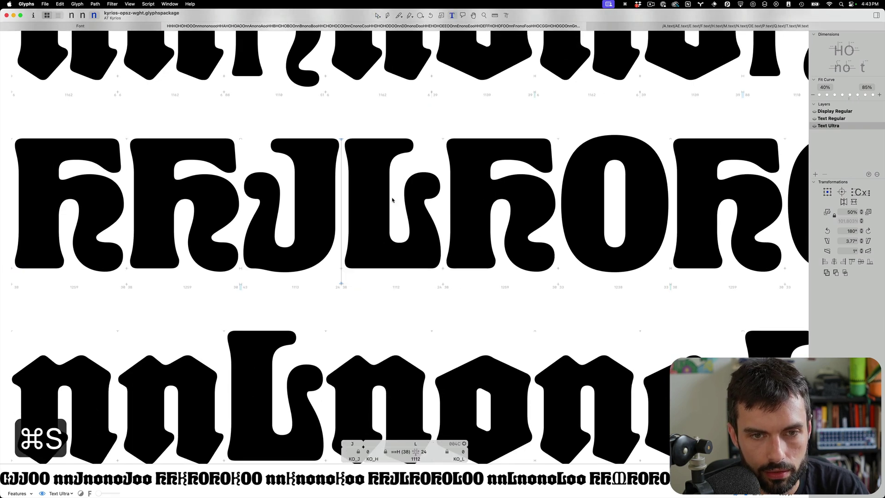
pyautogui.scroll(-3, 481, 191)
pyautogui.press('super+s')
# Examine the sample lines to compare the weight of the finished capitals with the remaining ones, and save the file
pyautogui.scroll(-2, 394, 197)
pyautogui.scroll(-5, 395, 197)
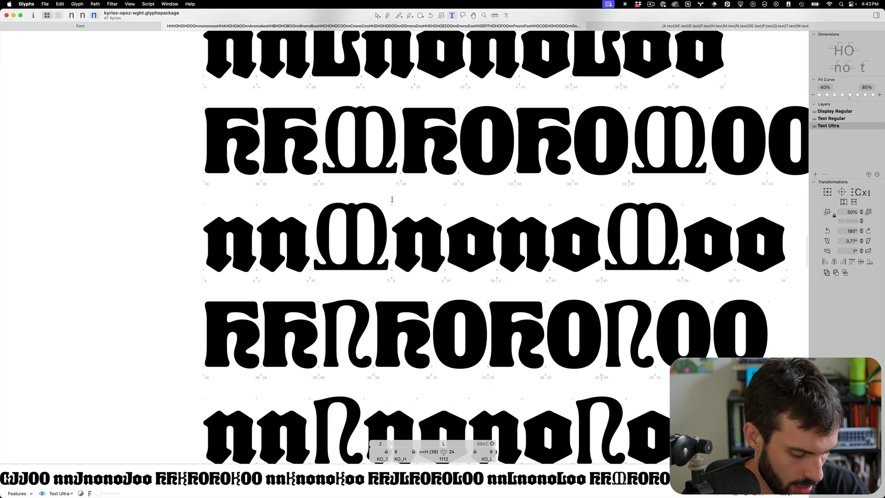
pyautogui.scroll(-4, 468, 204)
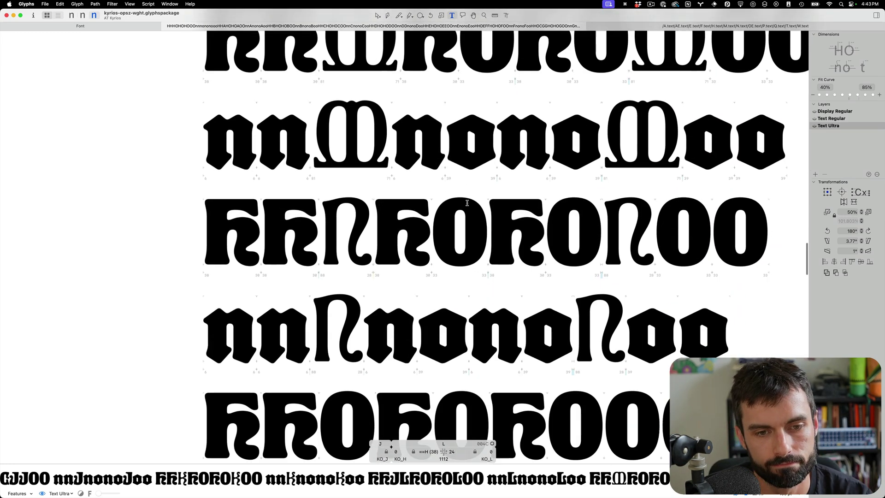
pyautogui.scroll(2, 466, 205)
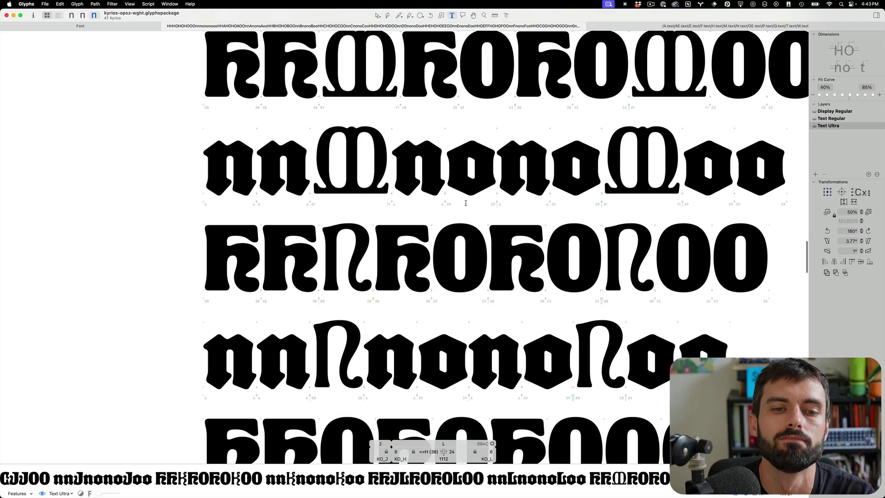
pyautogui.scroll(4, 409, 188)
pyautogui.scroll(-5, 409, 188)
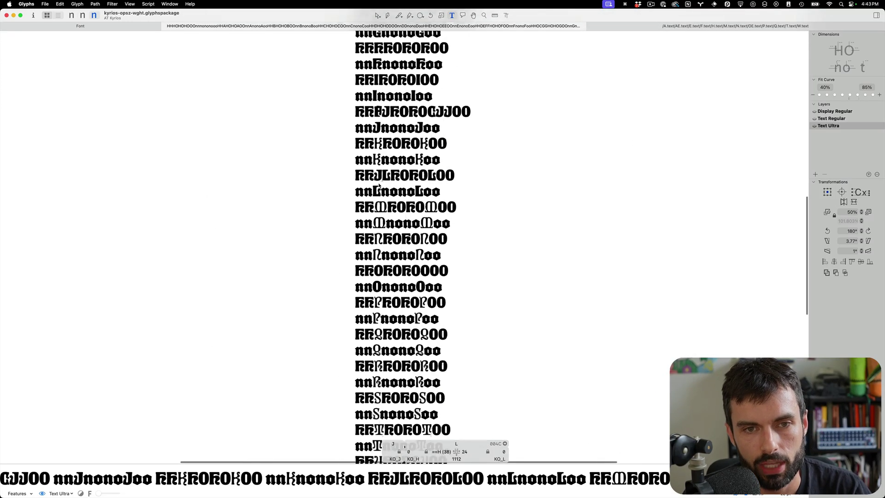
pyautogui.press('super+s')
pyautogui.scroll(1, 414, 249)
# In the font overview, select the capitals A to J, L and O together with all the lowercase letters
pyautogui.click(43, 16)
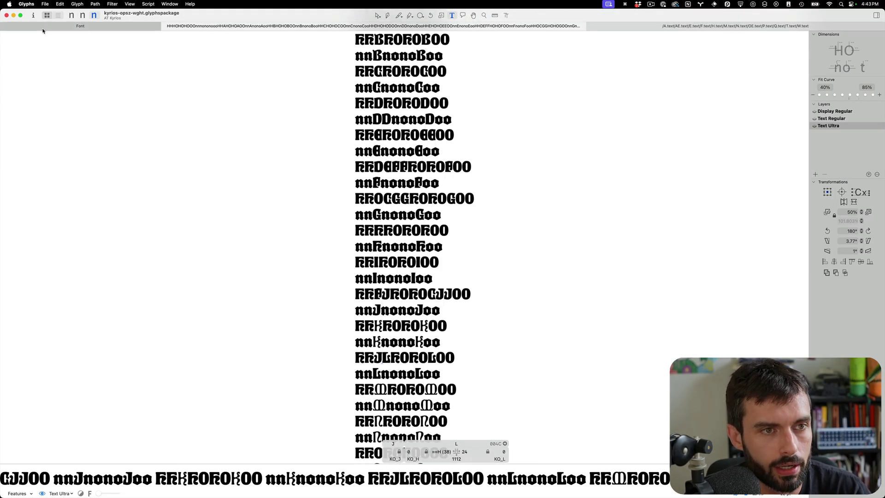
pyautogui.click(88, 59)
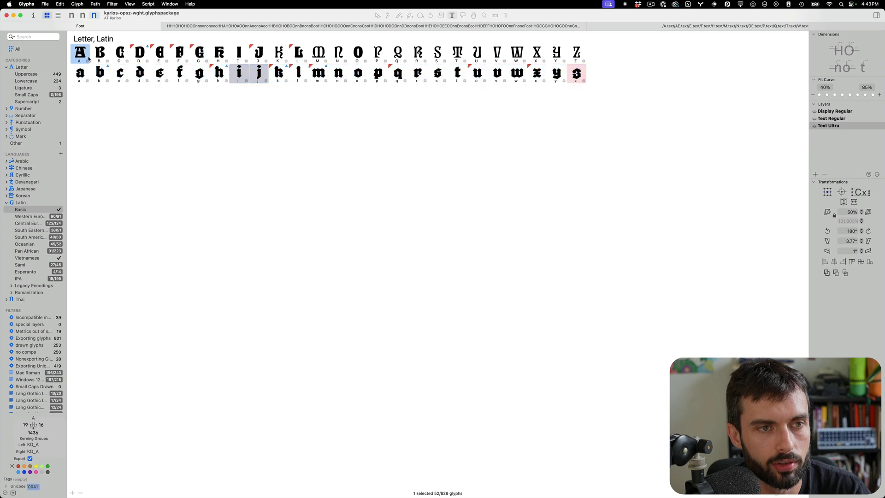
pyautogui.keyDown('shift'); pyautogui.click(259, 53); pyautogui.keyUp('shift')
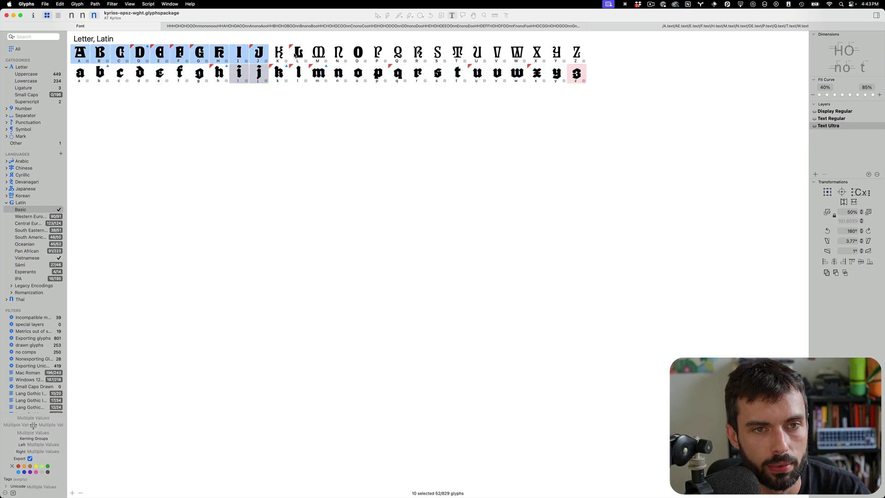
pyautogui.keyDown('super'); pyautogui.click(299, 53); pyautogui.keyUp('super')
pyautogui.moveTo(82, 77); pyautogui.dragTo(576, 75)
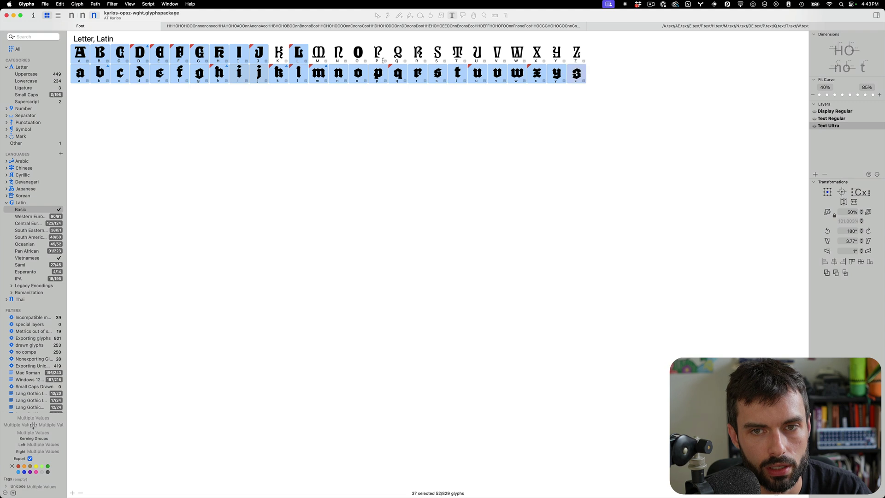
pyautogui.keyDown('super'); pyautogui.click(356, 58); pyautogui.keyUp('super')
# Generate 200 capitalized English words of 3 to 15 letters from only the selected glyphs with word-o-mat
pyautogui.click(59, 4)
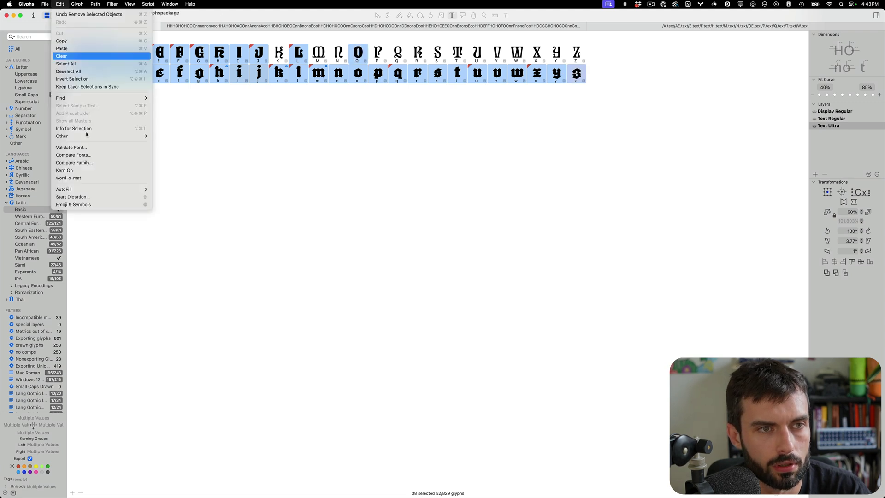
pyautogui.click(103, 179)
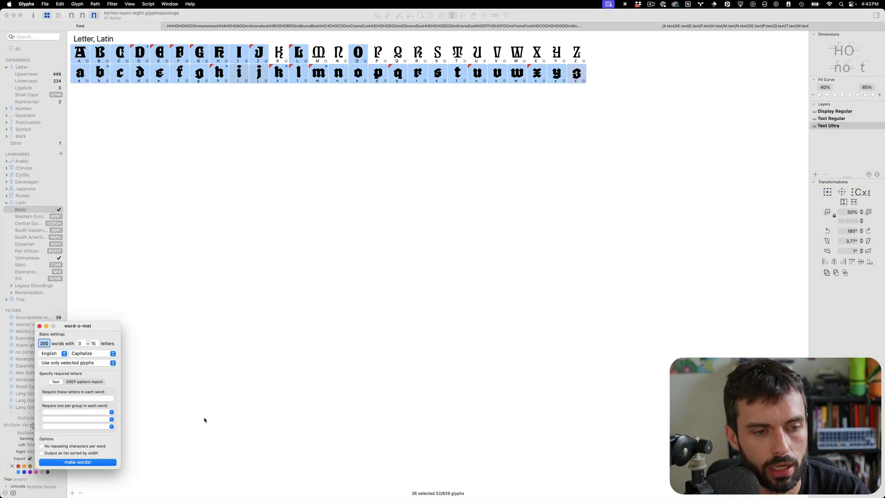
pyautogui.click(107, 462)
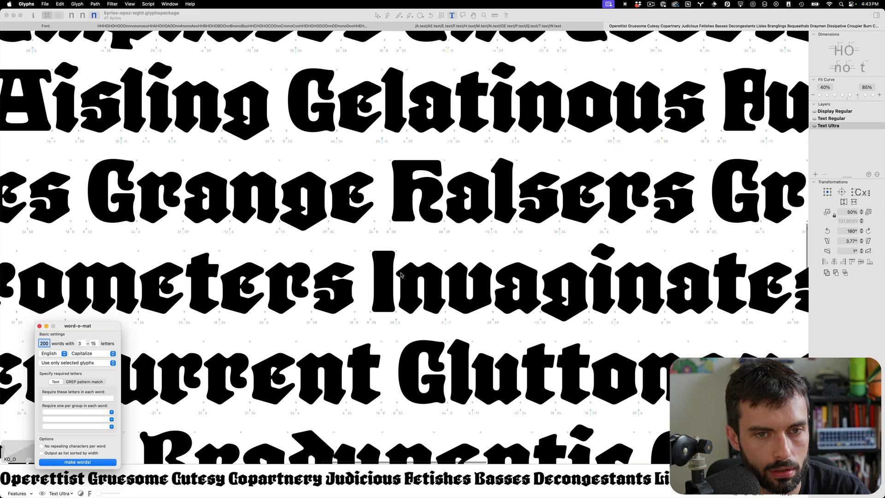
# Hide the spacing values, close word-o-mat and the inspector sidebar for a clean view of the words, and save the file
pyautogui.scroll(-5, 401, 276)
pyautogui.press('shift+super+m')
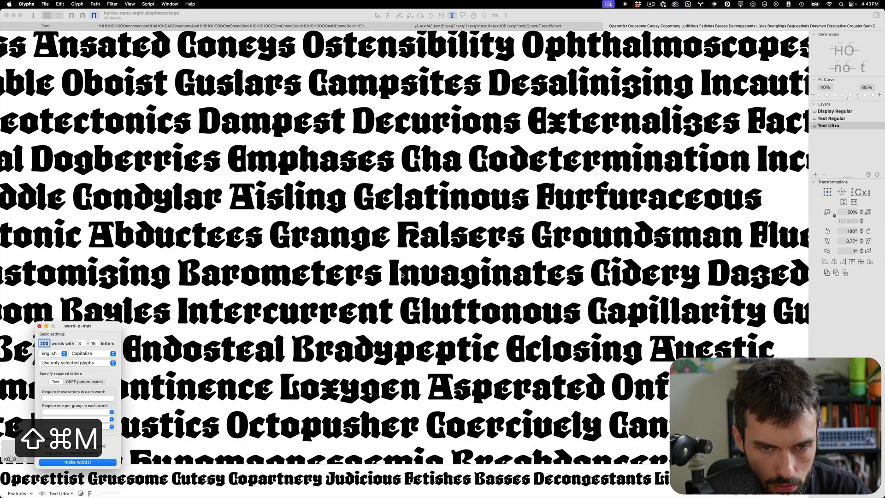
pyautogui.hscroll(-3, 400, 275)
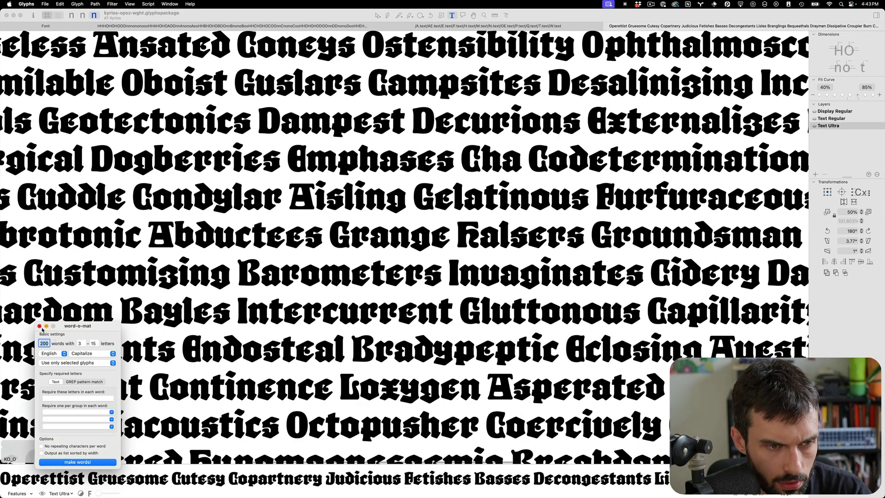
pyautogui.click(39, 327)
pyautogui.click(876, 16)
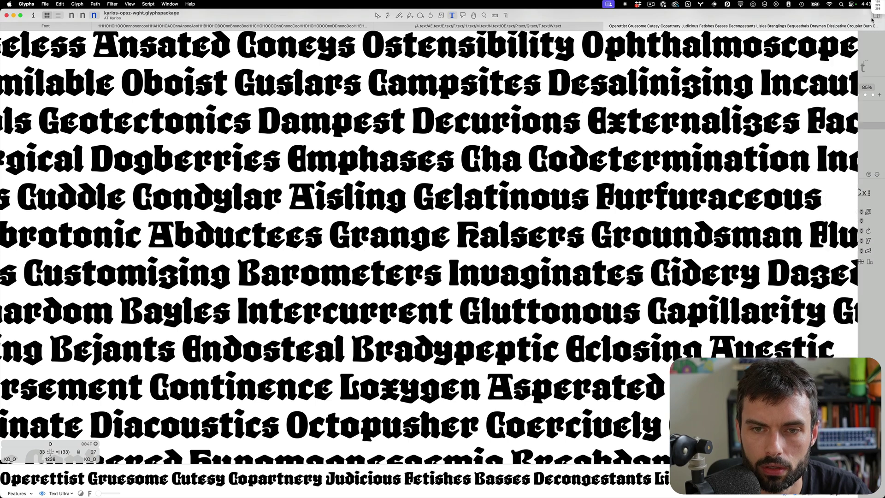
pyautogui.press('super+s')
# Examine the generated words at several sizes for the weight and spacing of the finished letters, saving the file along the way
pyautogui.scroll(-3, 460, 202)
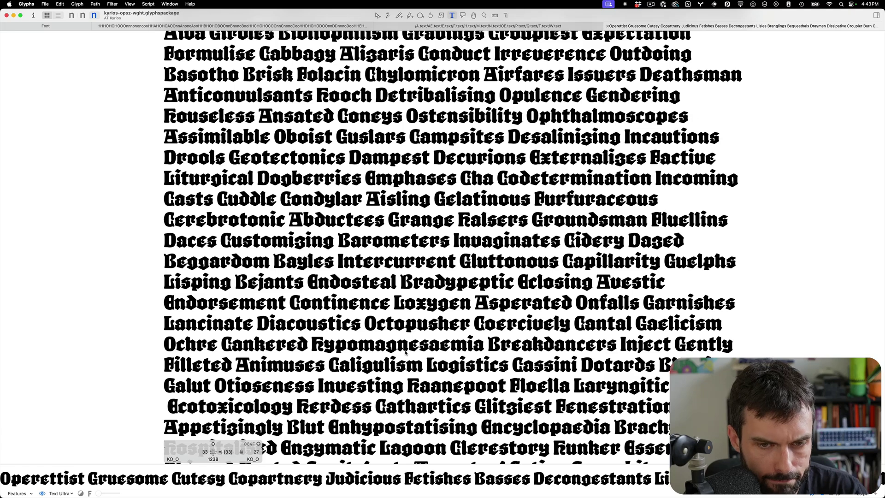
pyautogui.scroll(5, 405, 352)
pyautogui.scroll(-2, 477, 292)
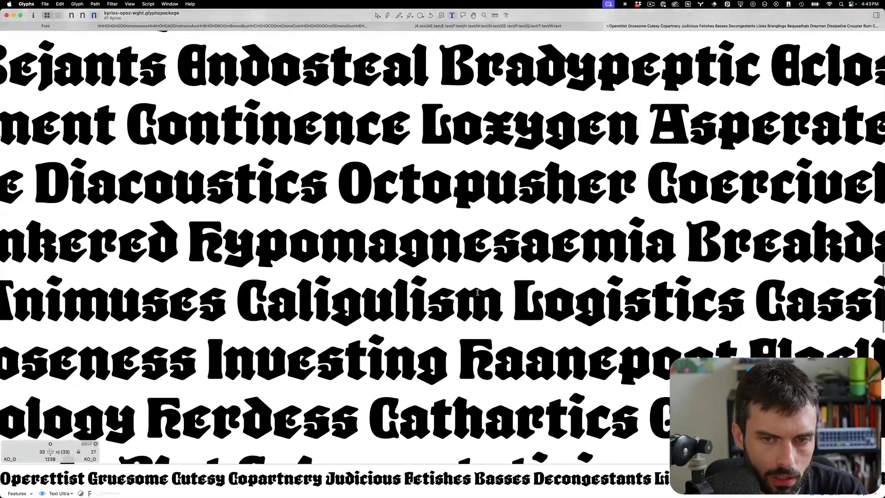
pyautogui.scroll(-1, 477, 292)
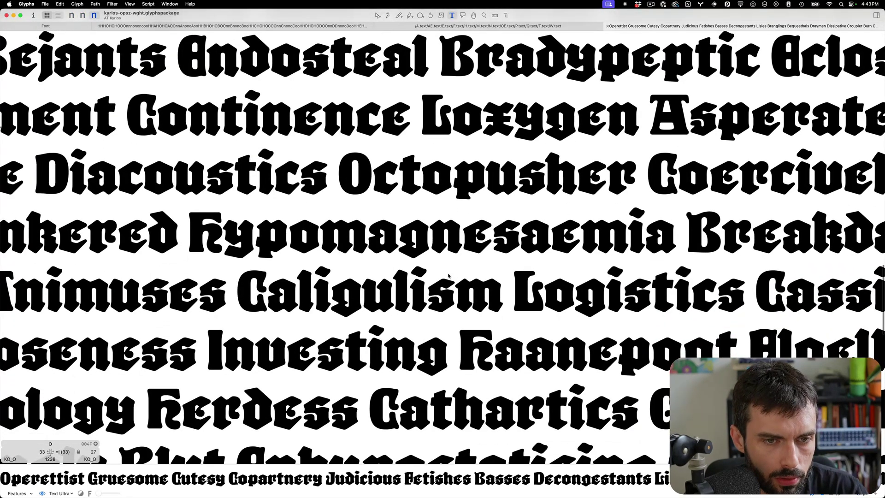
pyautogui.hscroll(-3, 448, 276)
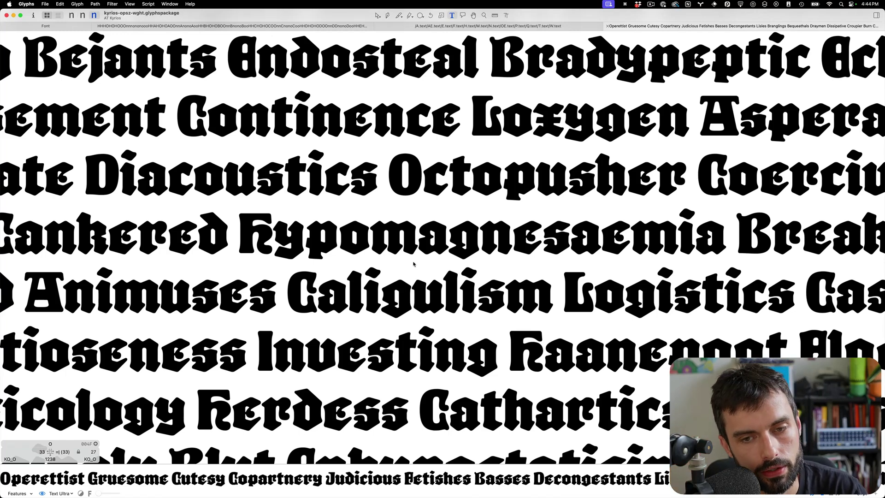
pyautogui.scroll(-5, 414, 264)
pyautogui.press('super+s')
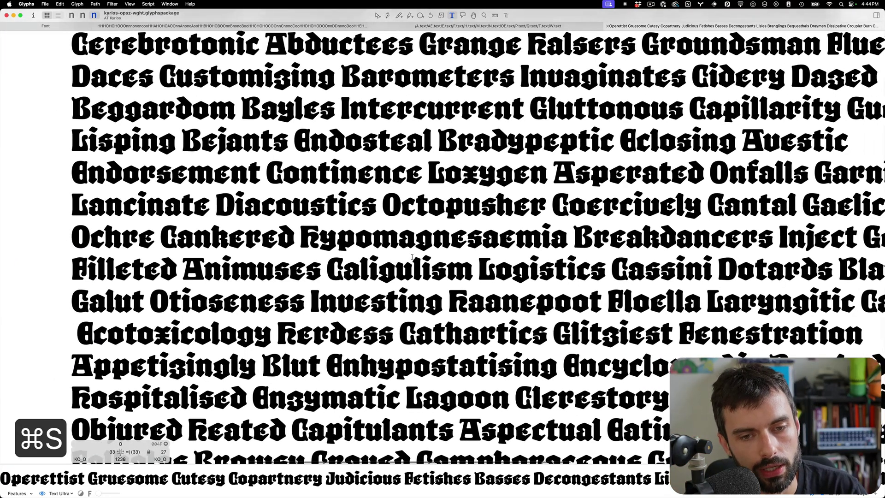
pyautogui.hscroll(2, 413, 259)
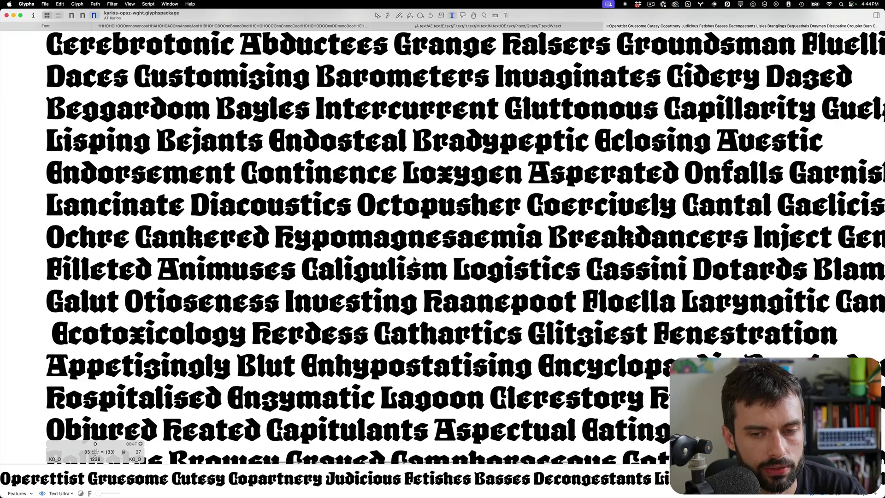
pyautogui.hscroll(2, 413, 258)
pyautogui.scroll(-5, 412, 257)
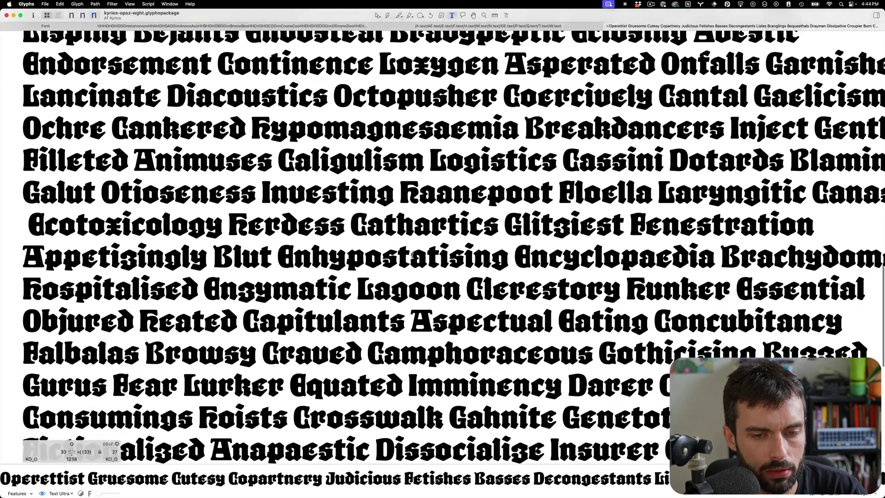
pyautogui.scroll(-3, 412, 256)
pyautogui.scroll(15, 411, 256)
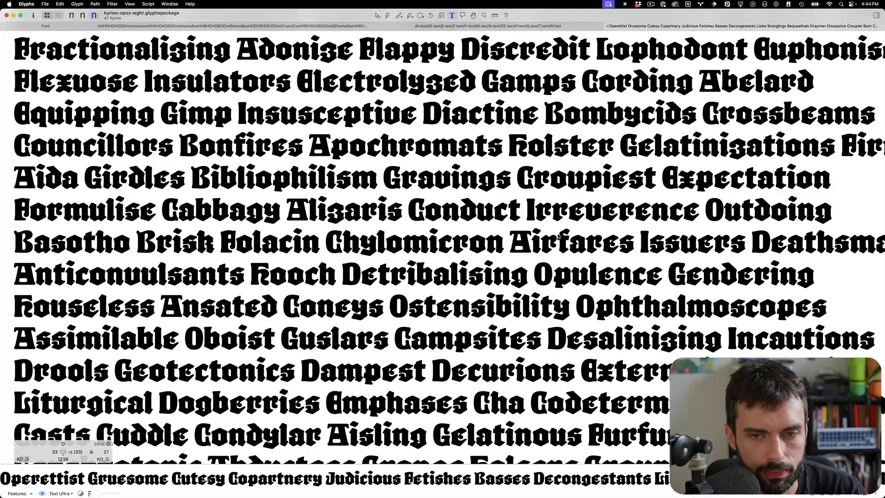
pyautogui.scroll(5, 558, 236)
pyautogui.scroll(4, 439, 243)
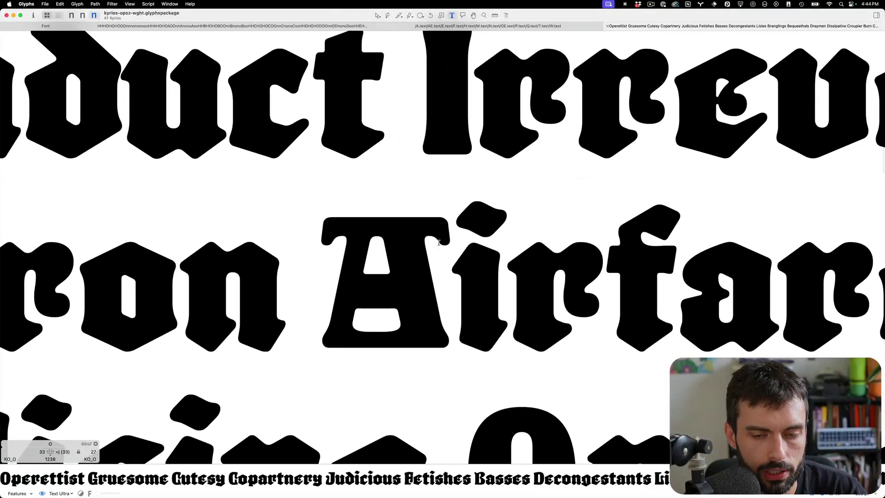
pyautogui.scroll(-5, 439, 243)
pyautogui.scroll(3, 486, 237)
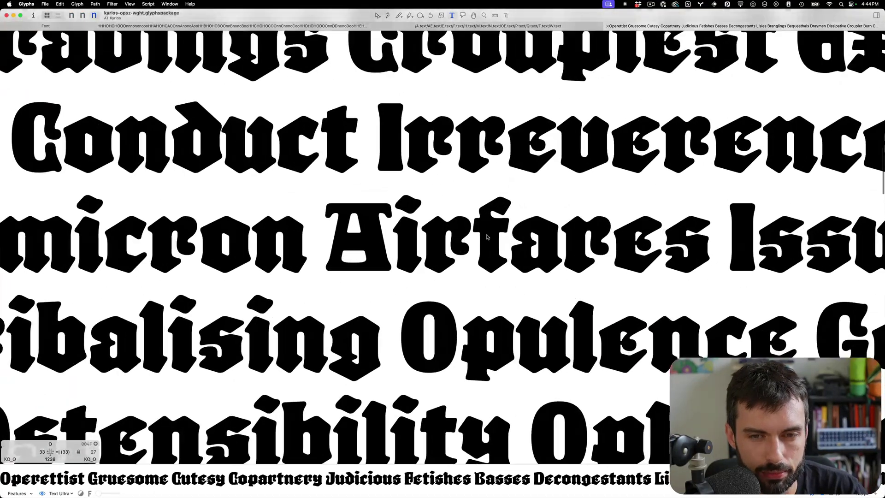
# Shift the inner corner nodes under the f's hook in "Airfares" to X 472.5 and Y 1216.5, and save
pyautogui.scroll(4, 486, 237)
pyautogui.press('Escape')
pyautogui.scroll(3, 468, 221)
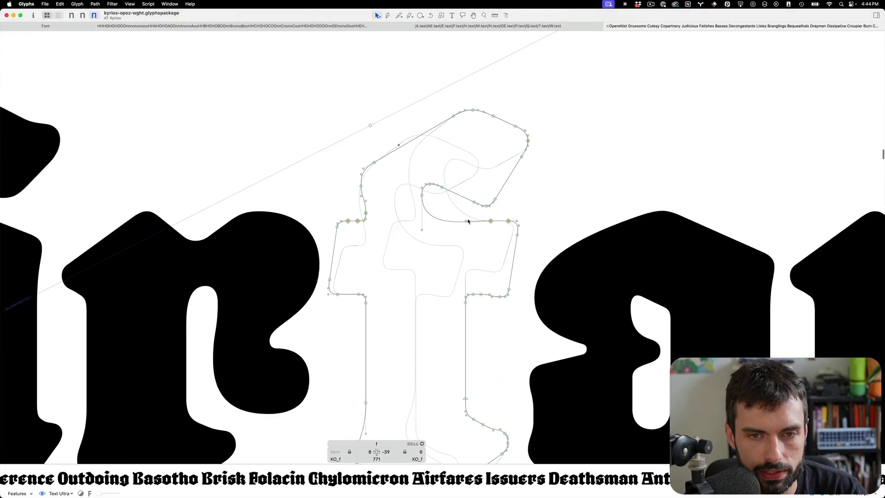
pyautogui.hotkey('ctrl', 'alt', 'shift', 'Right')
pyautogui.hotkey('ctrl', 'alt', 'shift', 'Right')
pyautogui.hotkey('ctrl', 'alt', 'shift', 'Right')
pyautogui.hotkey('ctrl', 'alt', 'shift', 'Right')
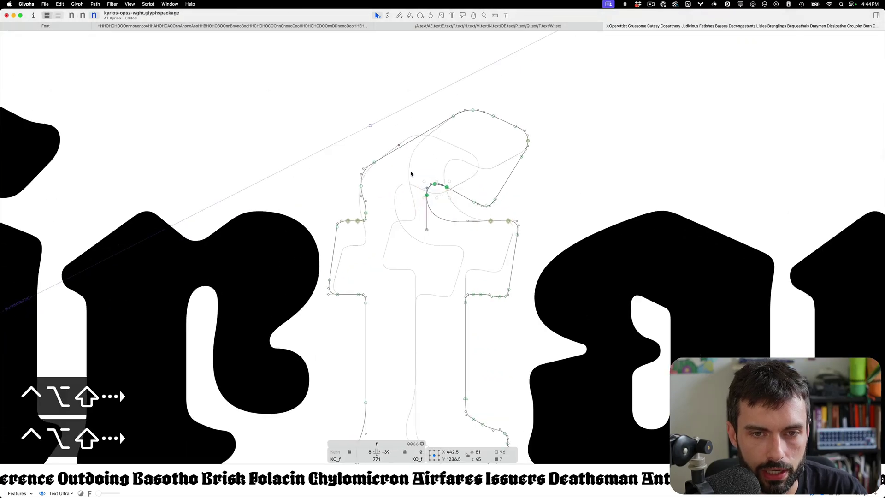
pyautogui.hotkey('ctrl', 'alt', 'shift', 'Right')
pyautogui.hotkey('ctrl', 'alt', 'shift', 'Down')
pyautogui.hotkey('ctrl', 'alt', 'shift', 'Down')
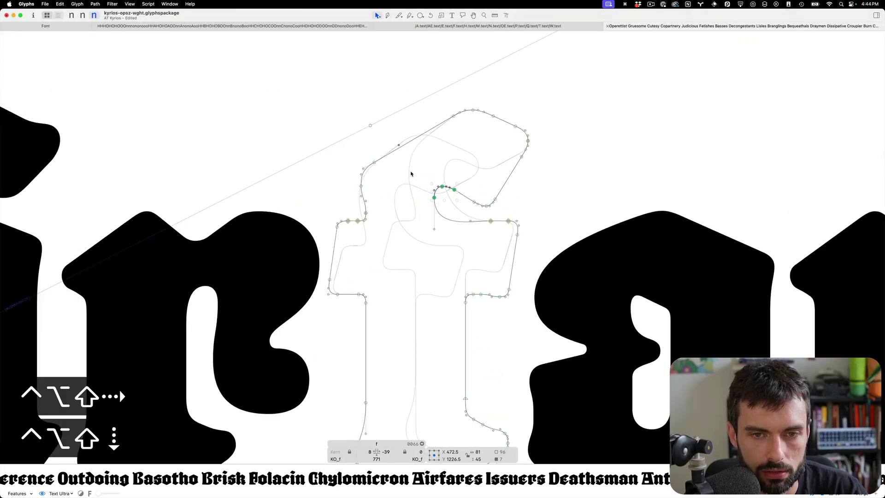
pyautogui.press('t')
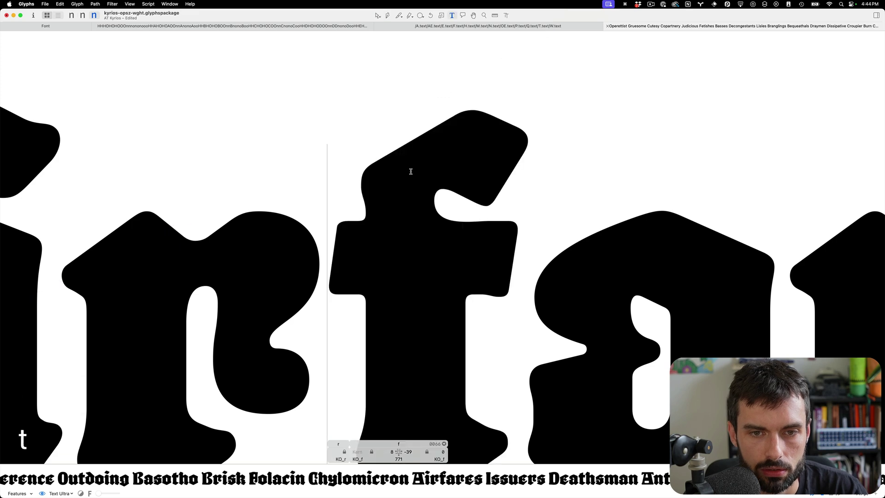
pyautogui.scroll(-5, 411, 173)
pyautogui.press('super+s')
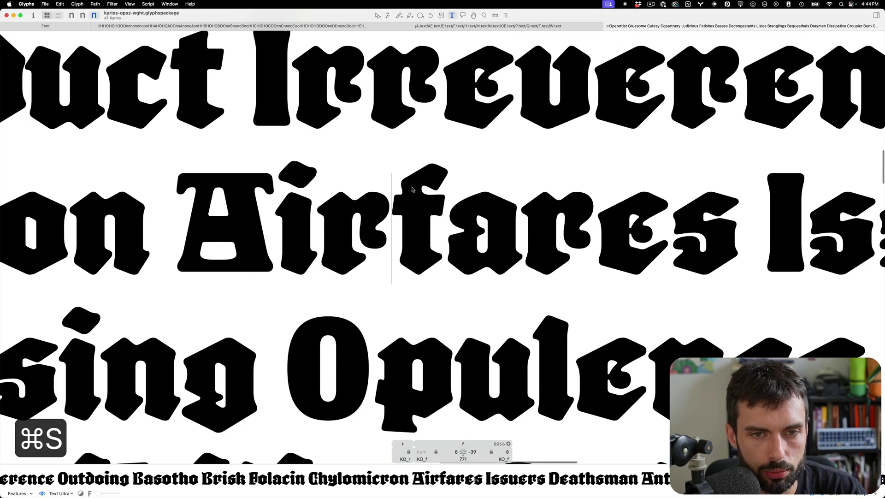
# Raise the two nodes of the f's outer shoulder curve by about 30 units, and save the file
pyautogui.press('Escape')
pyautogui.scroll(5, 428, 237)
pyautogui.scroll(3, 423, 227)
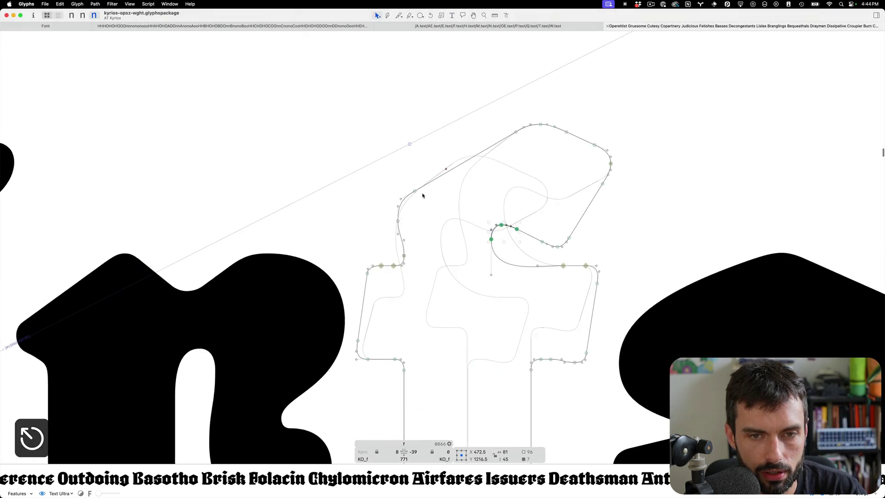
pyautogui.moveTo(425, 178); pyautogui.dragTo(381, 226)
pyautogui.hotkey('ctrl', 'alt', 'shift', 'Up')
pyautogui.hotkey('ctrl', 'alt', 'shift', 'Up')
pyautogui.hotkey('ctrl', 'alt', 'shift', 'Up')
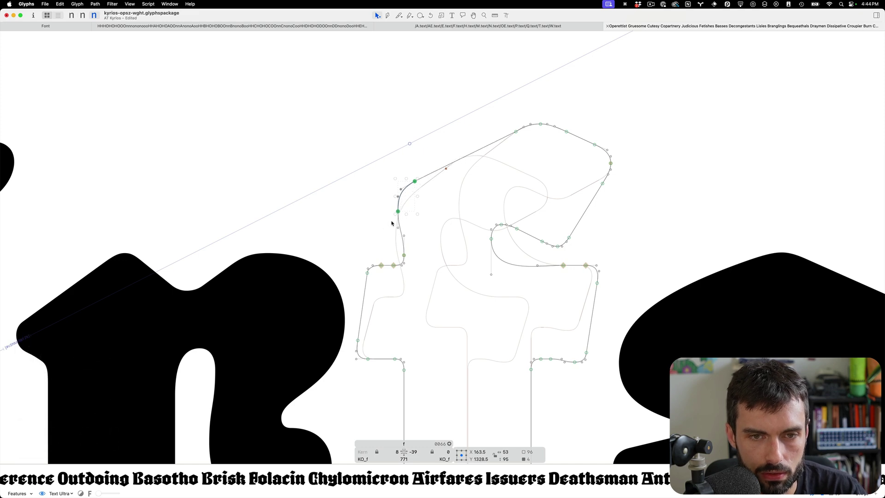
pyautogui.hotkey('ctrl', 'alt', 'Down')
pyautogui.press('t')
pyautogui.scroll(-5, 443, 229)
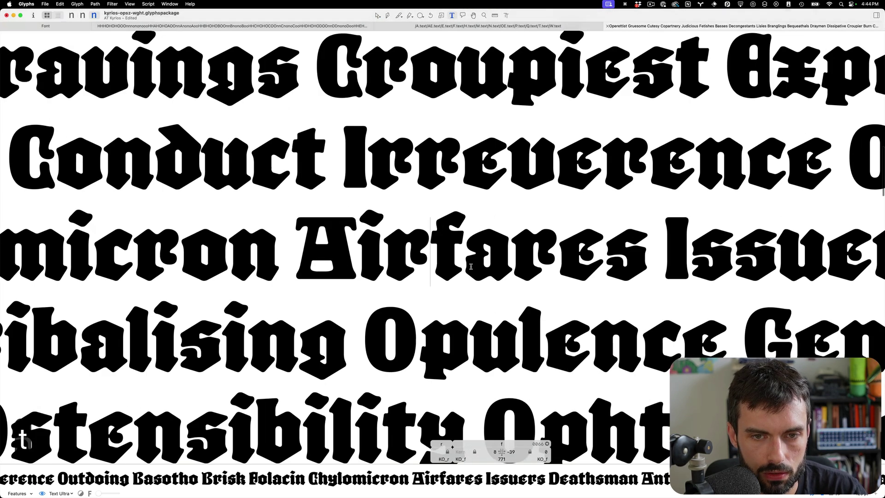
pyautogui.press('super+s')
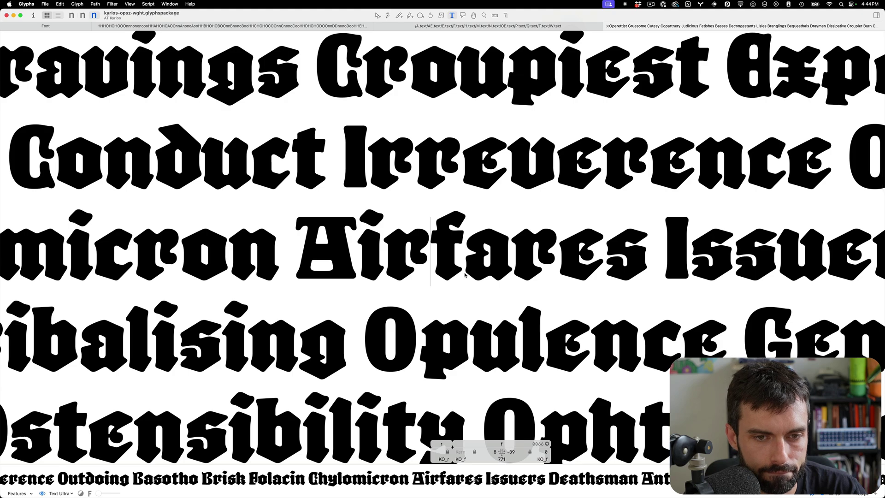
# Examine the first lines of generated words to judge the evenness of the heavy capitals beside the lowercase
pyautogui.scroll(-5, 466, 274)
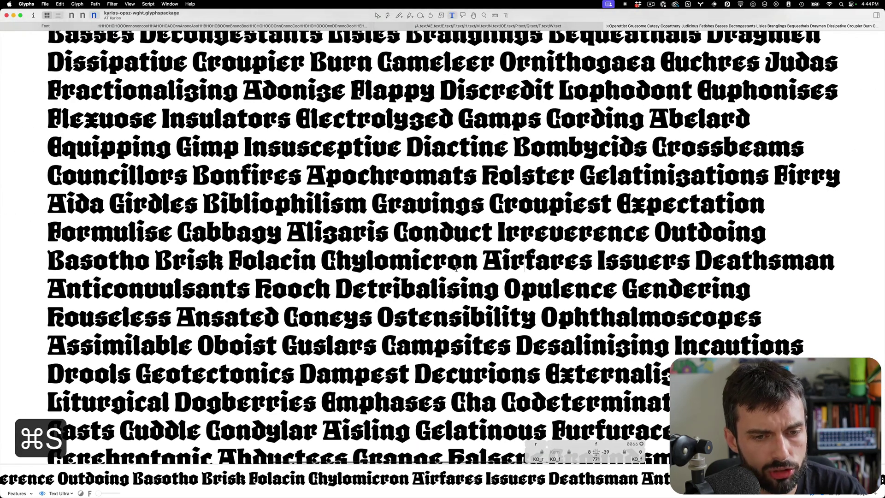
pyautogui.hscroll(-3, 459, 271)
pyautogui.scroll(2, 459, 271)
pyautogui.scroll(2, 456, 268)
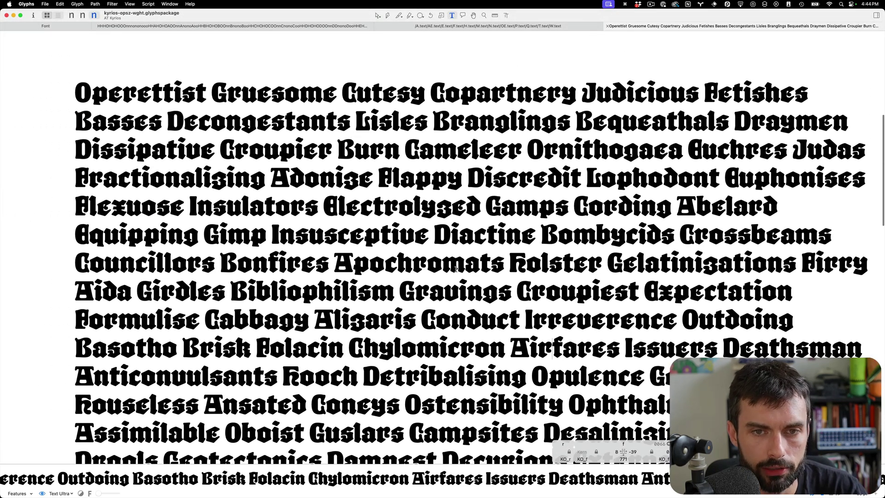
pyautogui.scroll(3, 329, 197)
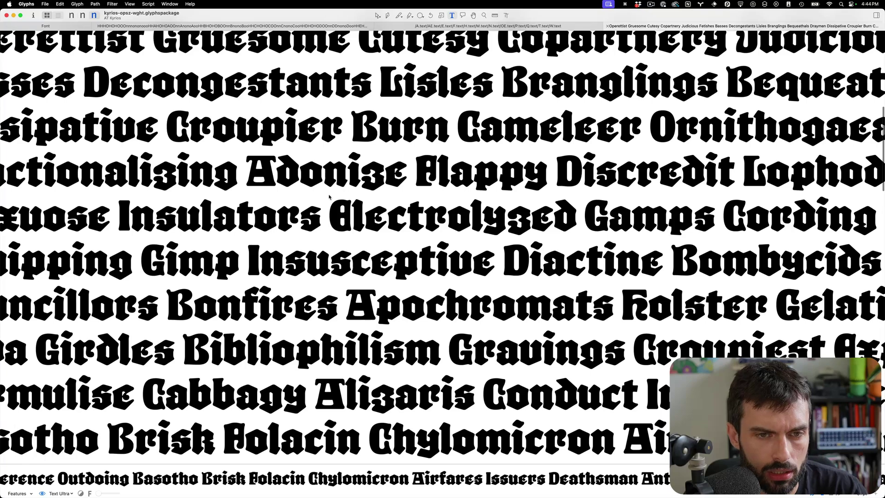
pyautogui.scroll(-3, 325, 196)
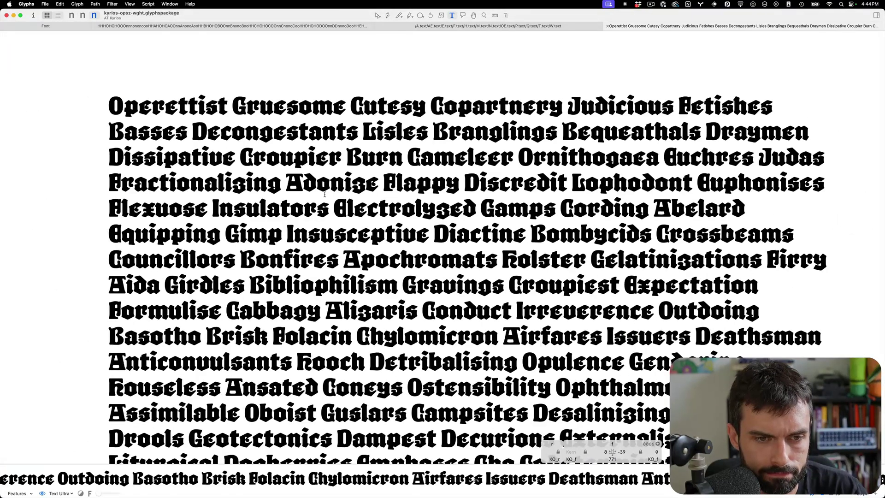
# Insert a capital L directly before the B of "Bonfires" in the sample text
pyautogui.scroll(3, 248, 245)
pyautogui.scroll(4, 256, 266)
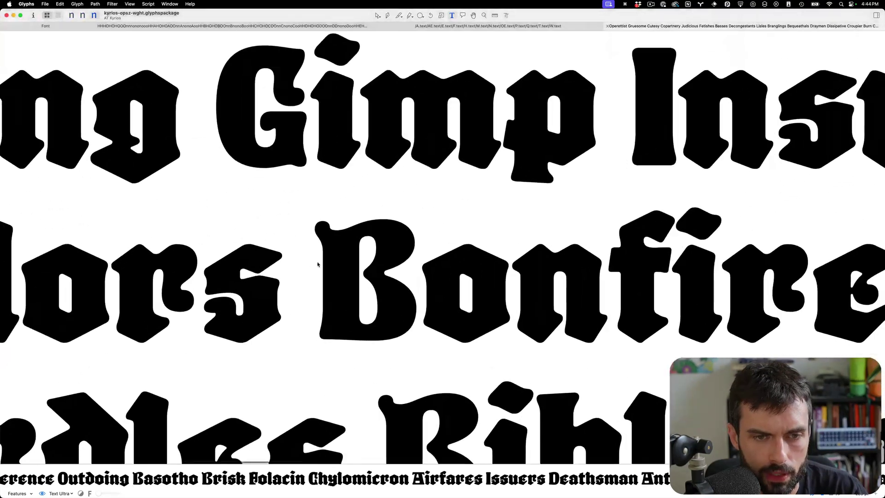
pyautogui.click(344, 302)
pyautogui.write('L')
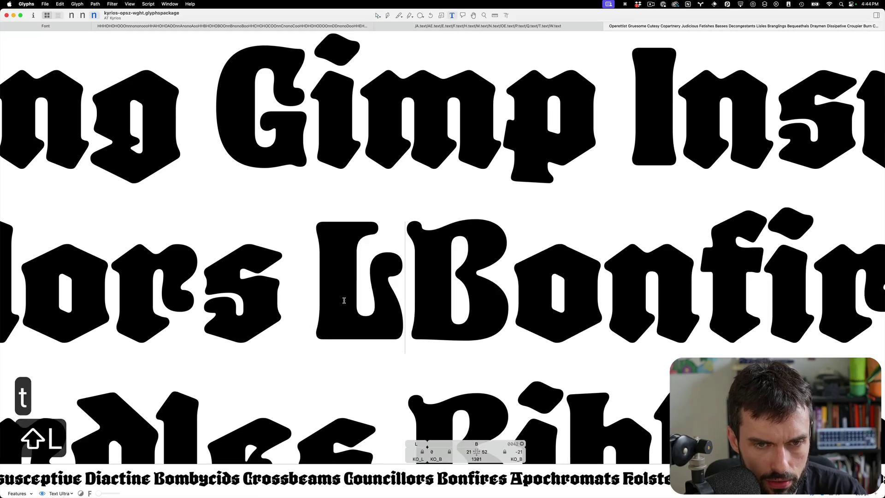
# Lower the top nodes of the B's counter in "LBonfires" by about 50 units
pyautogui.scroll(3, 434, 297)
pyautogui.press('Escape')
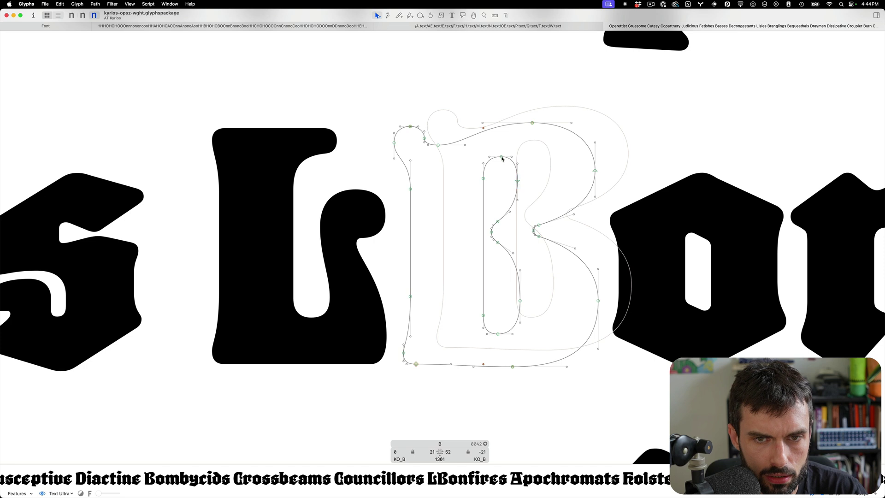
pyautogui.hotkey('ctrl', 'alt', 'shift', 'Down')
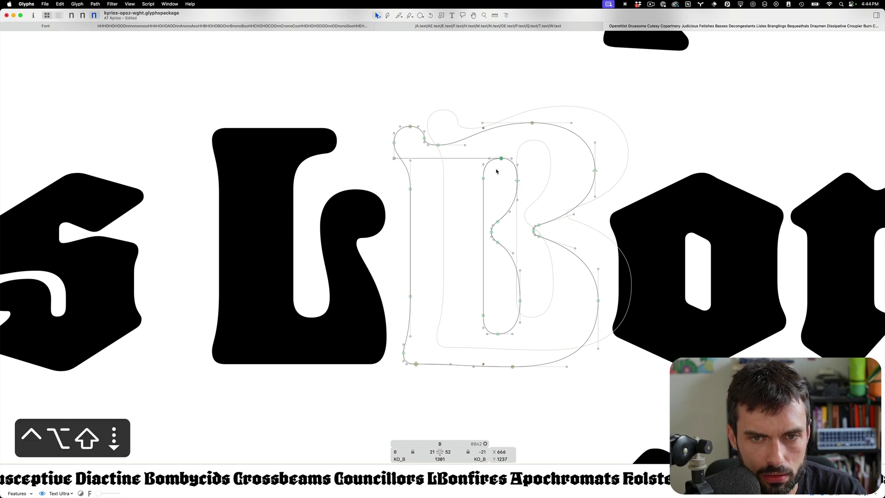
pyautogui.moveTo(532, 190); pyautogui.dragTo(466, 153)
pyautogui.hotkey('ctrl', 'alt', 'shift', 'Down')
pyautogui.hotkey('ctrl', 'alt', 'shift', 'Down')
pyautogui.hotkey('ctrl', 'alt', 'shift', 'Down')
pyautogui.hotkey('ctrl', 'alt', 'shift', 'Down')
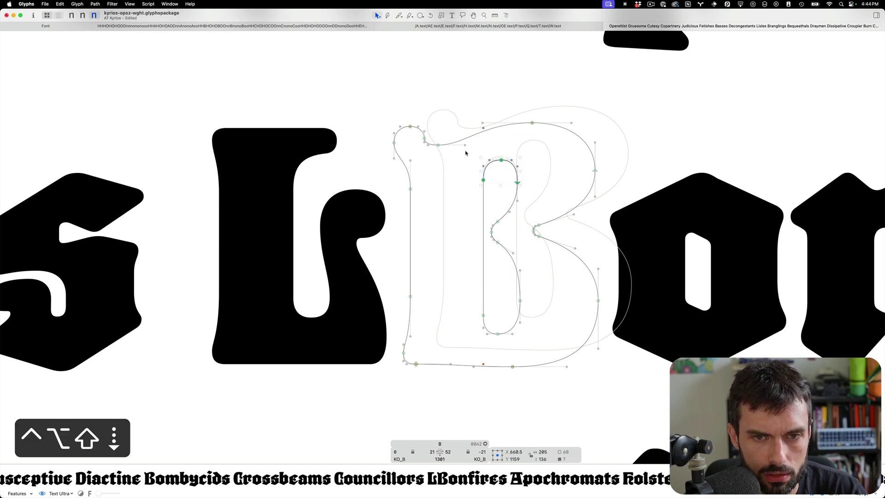
# Raise the bottom nodes of the B's counter to Y 297, and save the file
pyautogui.moveTo(508, 303); pyautogui.dragTo(469, 347)
pyautogui.hotkey('ctrl', 'alt', 'shift', 'Up')
pyautogui.hotkey('ctrl', 'alt', 'shift', 'Up')
pyautogui.hotkey('ctrl', 'alt', 'shift', 'Up')
pyautogui.hotkey('ctrl', 'alt', 'shift', 'Up')
pyautogui.hotkey('ctrl', 'alt', 'shift', 'Up')
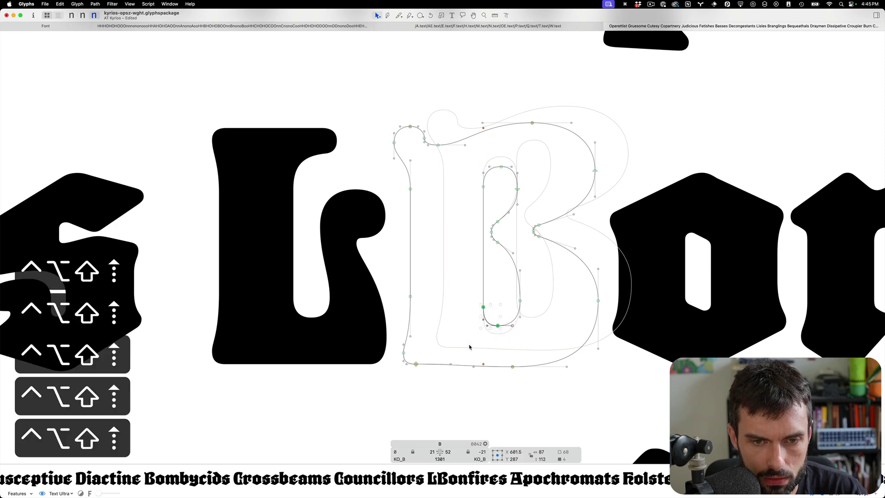
pyautogui.press('t')
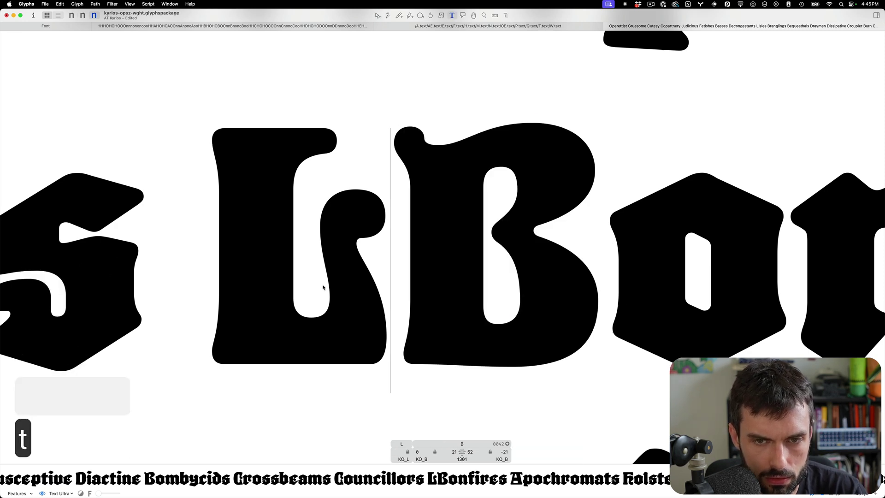
pyautogui.scroll(-3, 320, 285)
pyautogui.hotkey('ctrl', 's')
pyautogui.scroll(-1, 320, 283)
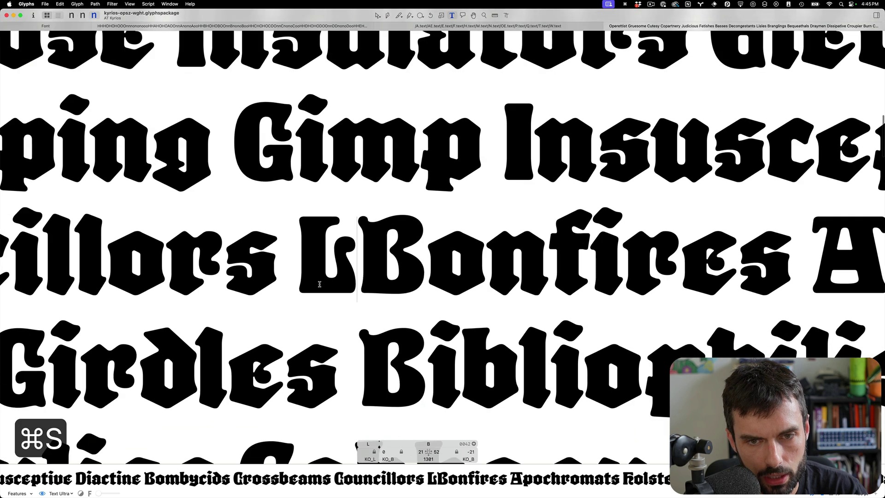
# Compress the nodes of the B's outer bowls and waist horizontally so the notch between the bowls becomes shallower, and save
pyautogui.scroll(2, 392, 260)
pyautogui.press('Escape')
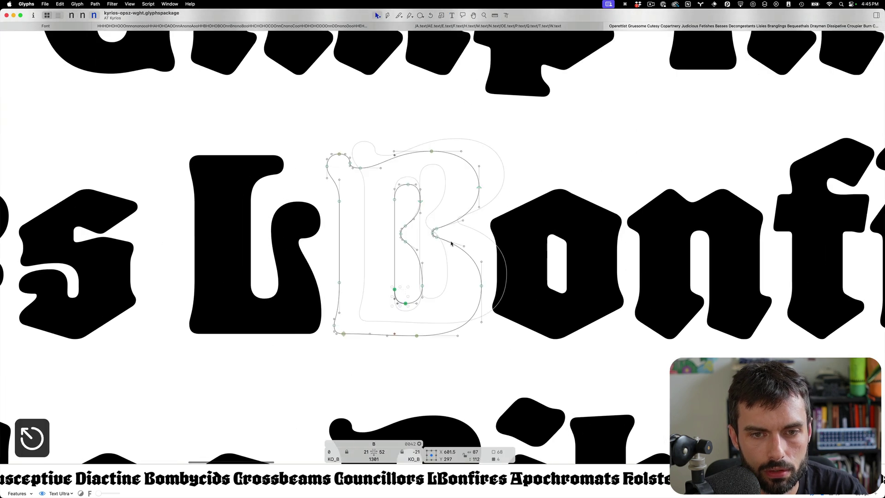
pyautogui.scroll(2, 452, 278)
pyautogui.moveTo(519, 320); pyautogui.dragTo(413, 141)
pyautogui.moveTo(419, 235); pyautogui.dragTo(430, 234)
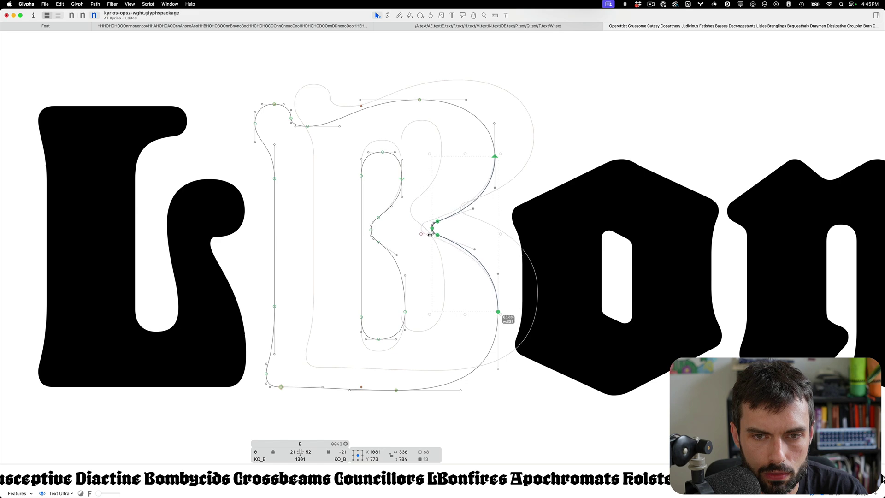
pyautogui.press('super+s')
pyautogui.press('t')
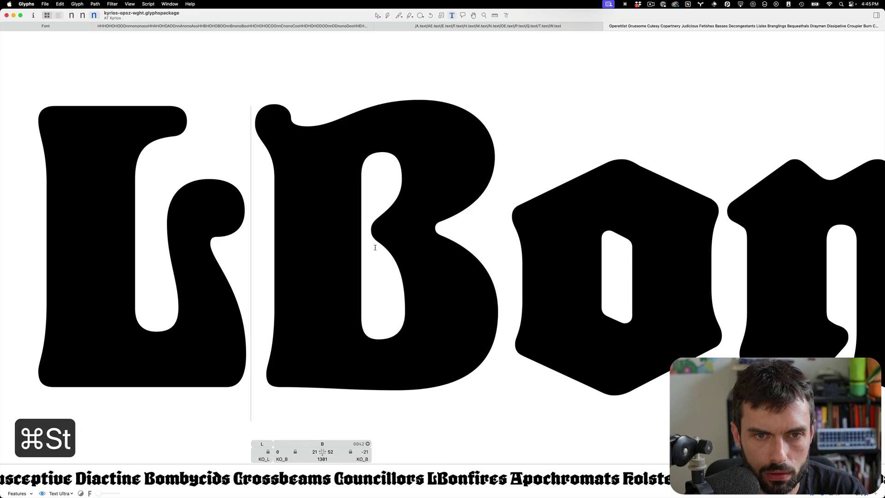
pyautogui.scroll(-3, 382, 223)
pyautogui.press('super+s')
pyautogui.scroll(3, 382, 222)
# Lower the top nodes of the B's counter another 20 units or so, to Y 1107, and save
pyautogui.press('Escape')
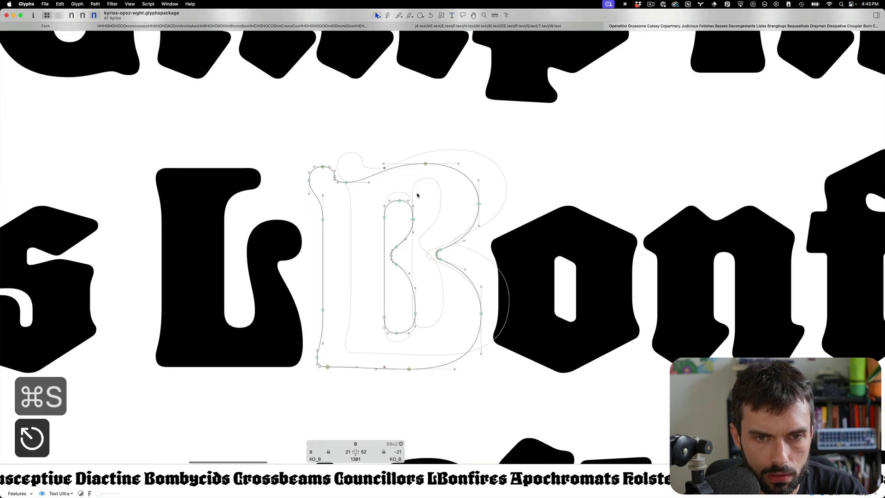
pyautogui.moveTo(417, 192); pyautogui.dragTo(381, 223)
pyautogui.hotkey('ctrl', 'alt', 'shift', 'Down')
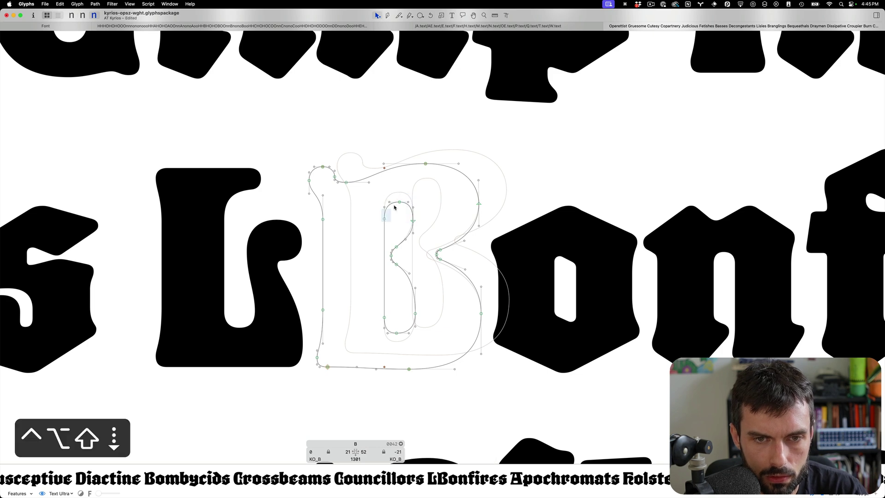
pyautogui.hotkey('ctrl', 'alt', 'shift', 'Down')
pyautogui.press('super+s')
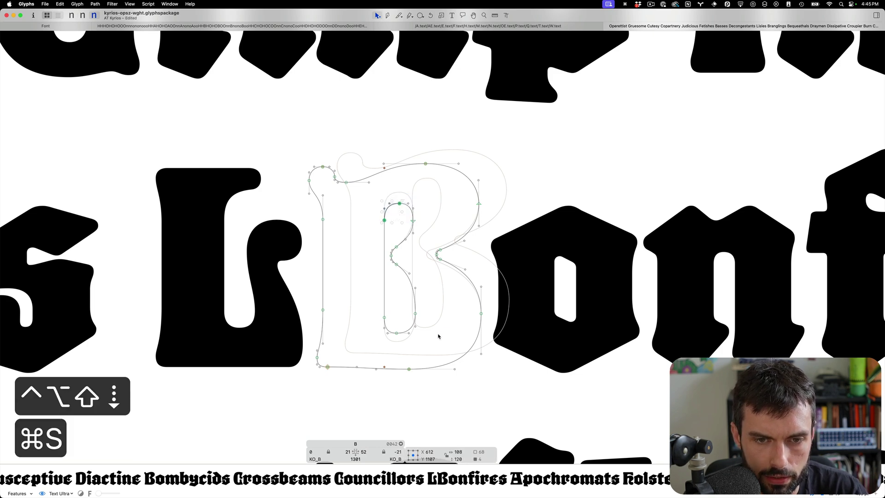
# Raise the bottom nodes of the B's counter to Y 307, and save the file
pyautogui.moveTo(405, 350); pyautogui.dragTo(356, 302)
pyautogui.hotkey('ctrl', 'alt', 'shift', 'Up')
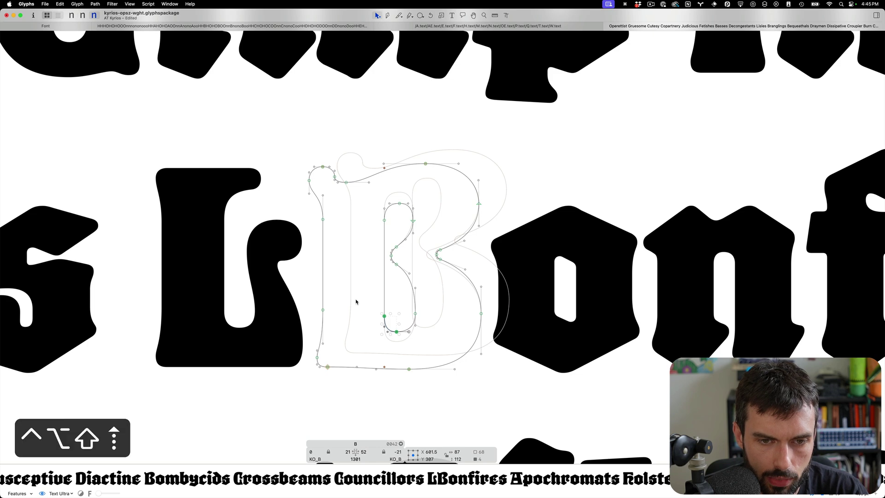
pyautogui.moveTo(428, 339); pyautogui.dragTo(358, 306)
pyautogui.press('t')
pyautogui.scroll(-3, 322, 208)
pyautogui.press('super+s')
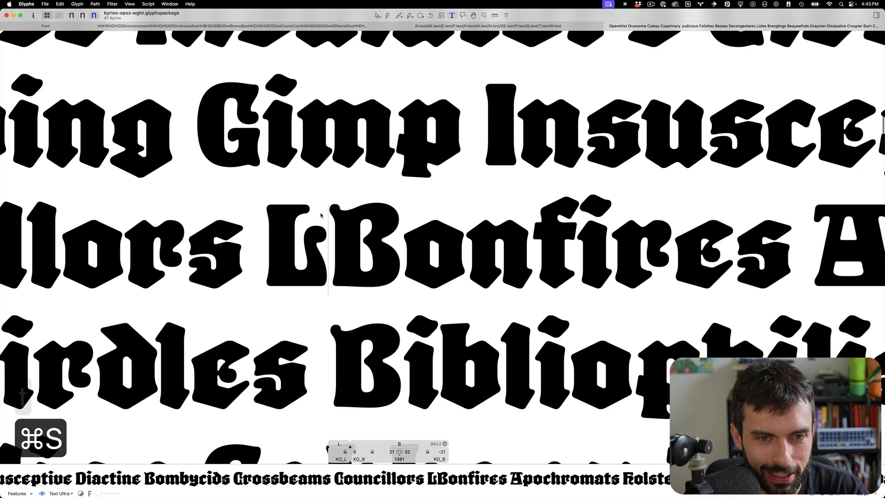
# Widen the B's upper ball terminal by shifting its inner side node about 40 units and its crown node about 20 units to the right
pyautogui.scroll(5, 320, 213)
pyautogui.press('Escape')
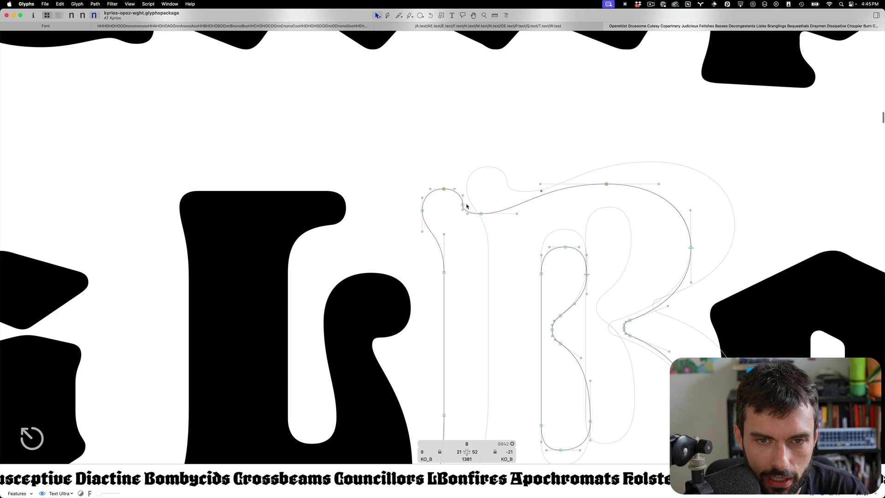
pyautogui.hotkey('ctrl', 'alt', 'shift', 'Right')
pyautogui.hotkey('ctrl', 'alt', 'shift', 'Right')
pyautogui.hotkey('ctrl', 'alt', 'shift', 'Right')
pyautogui.hotkey('ctrl', 'alt', 'shift', 'Right')
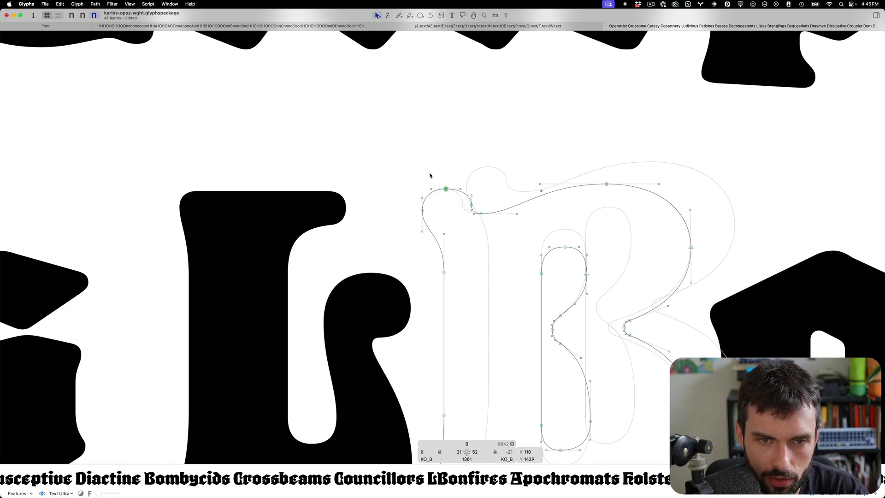
pyautogui.hotkey('ctrl', 'alt', 'shift', 'Right')
pyautogui.hotkey('ctrl', 'alt', 'shift', 'Right')
pyautogui.hotkey('ctrl', 'alt', 'shift', 'Up')
pyautogui.scroll(-4, 430, 175)
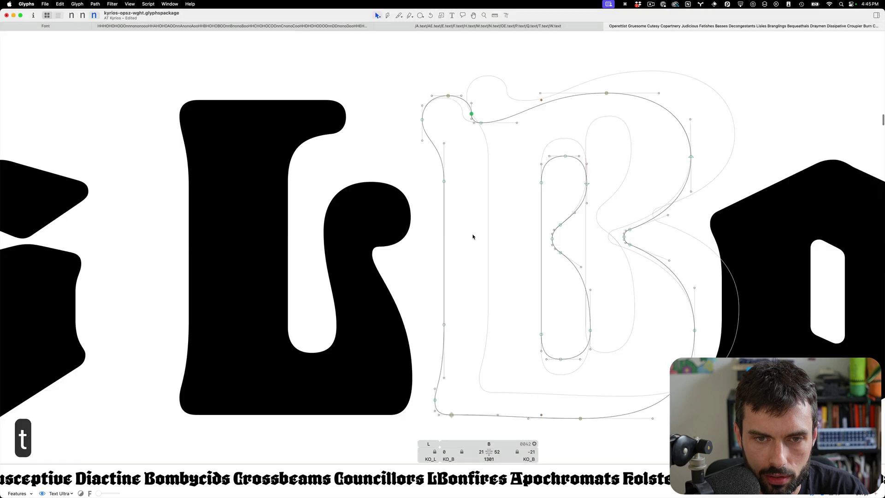
# Shift the nodes joining the B's ball terminal to its top curve to X 274.5 and Y 1327.5, and save
pyautogui.moveTo(493, 139); pyautogui.dragTo(464, 113)
pyautogui.hotkey('ctrl', 'alt', 'shift', 'Right')
pyautogui.hotkey('ctrl', 'alt', 'shift', 'Down')
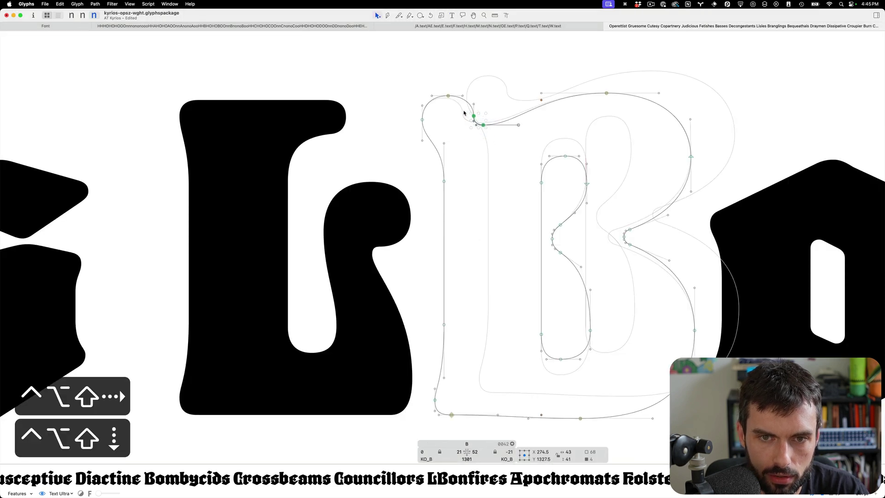
pyautogui.press('super+s')
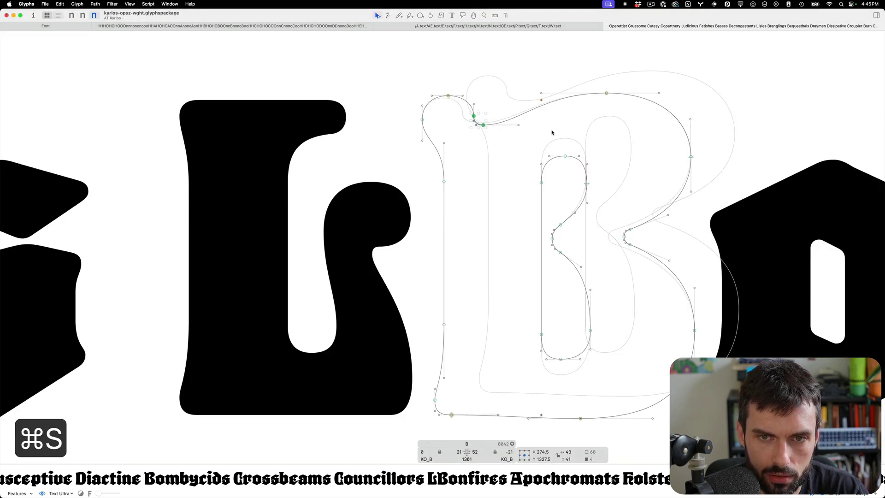
# Shift the two curve handles between the B's ball terminal and its upper bowl 40 units left, and save the file
pyautogui.moveTo(552, 132); pyautogui.dragTo(496, 67)
pyautogui.hotkey('shift', 'Left')
pyautogui.hotkey('shift', 'Left')
pyautogui.hotkey('shift', 'Left')
pyautogui.hotkey('shift', 'Left')
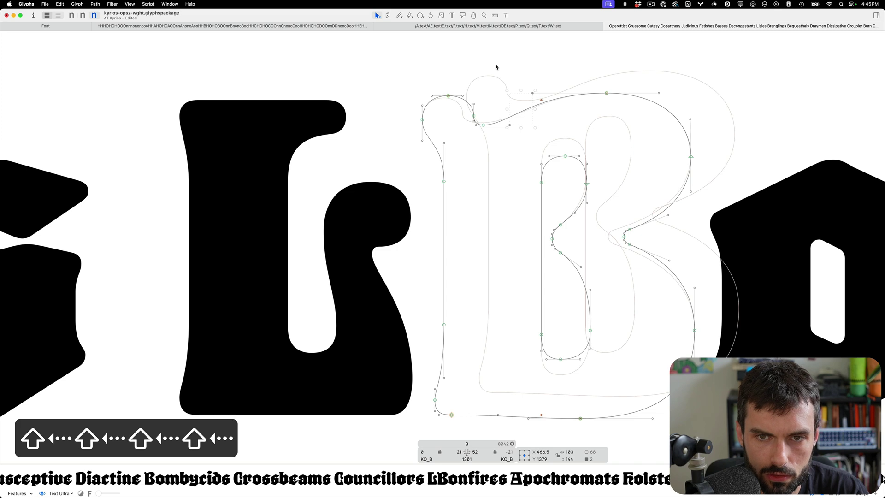
pyautogui.press('t')
pyautogui.scroll(-3, 478, 124)
pyautogui.press('super+s')
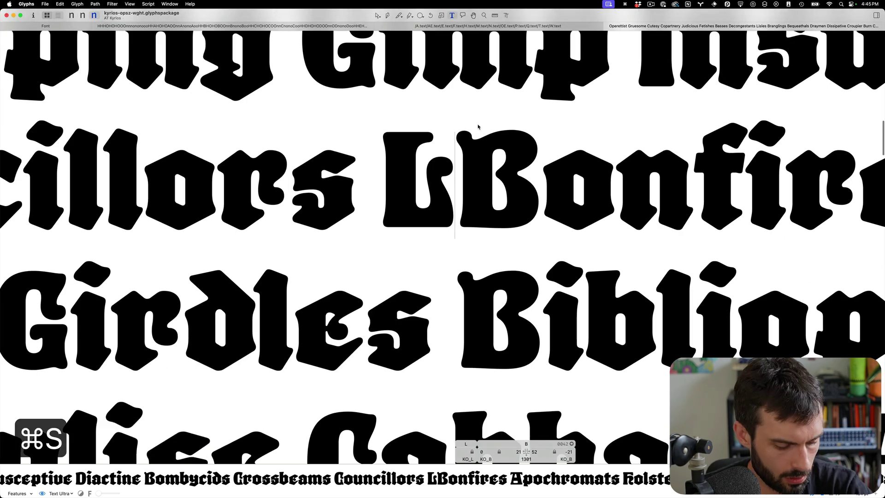
pyautogui.press('super+s')
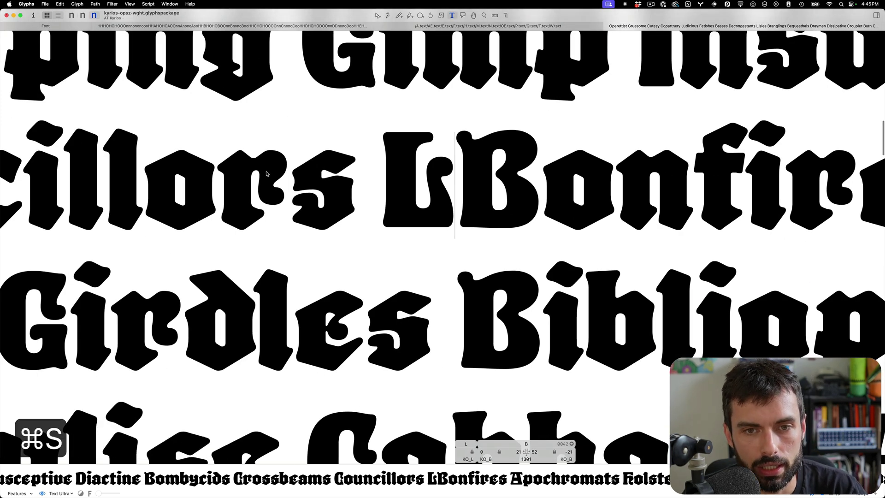
pyautogui.scroll(-3, 267, 171)
pyautogui.press('super+s')
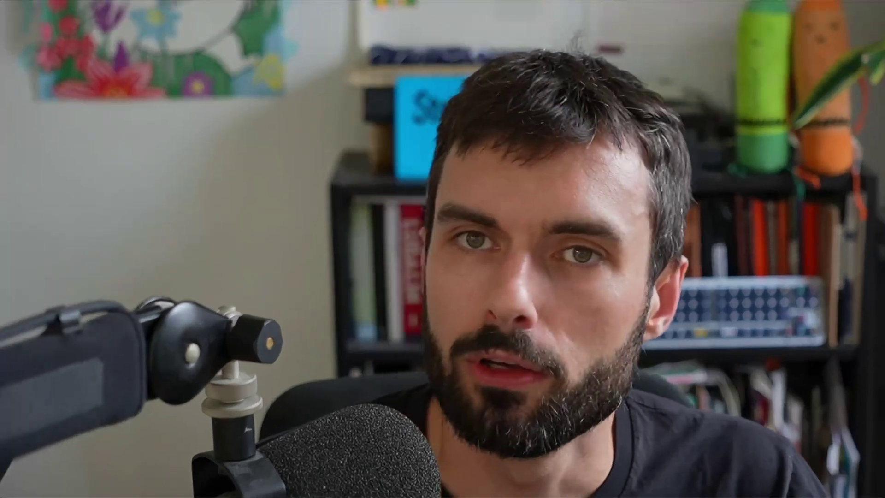